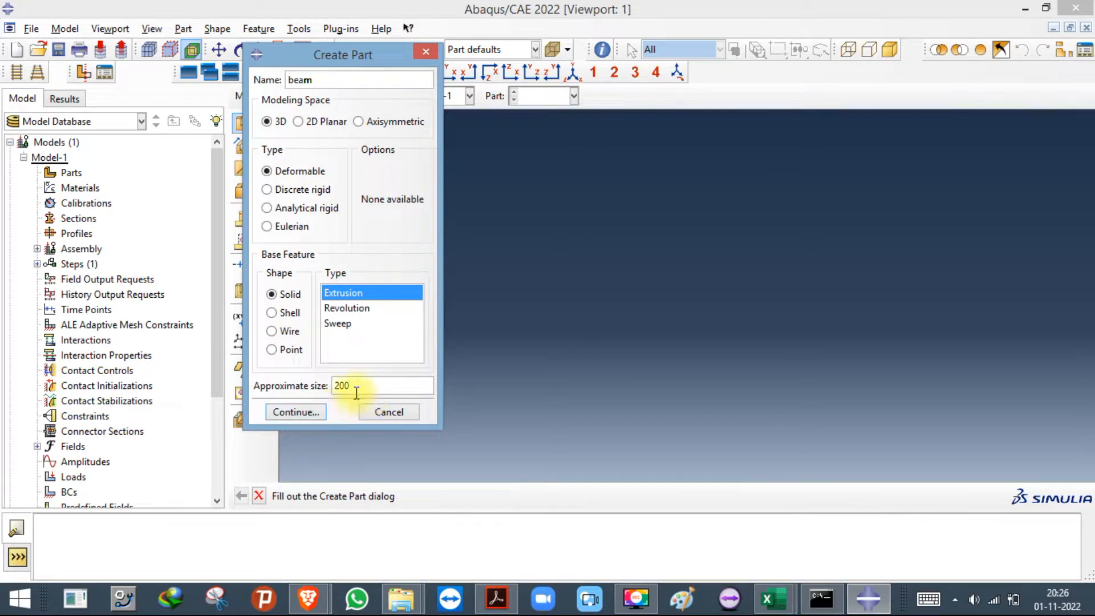
# Start the 3D deformable solid extrusion part "beam" with approximate size 2000, and check the cross-section dimensions in the PDF in Adobe Acrobat.
pyautogui.write('0')
pyautogui.click(322, 414)
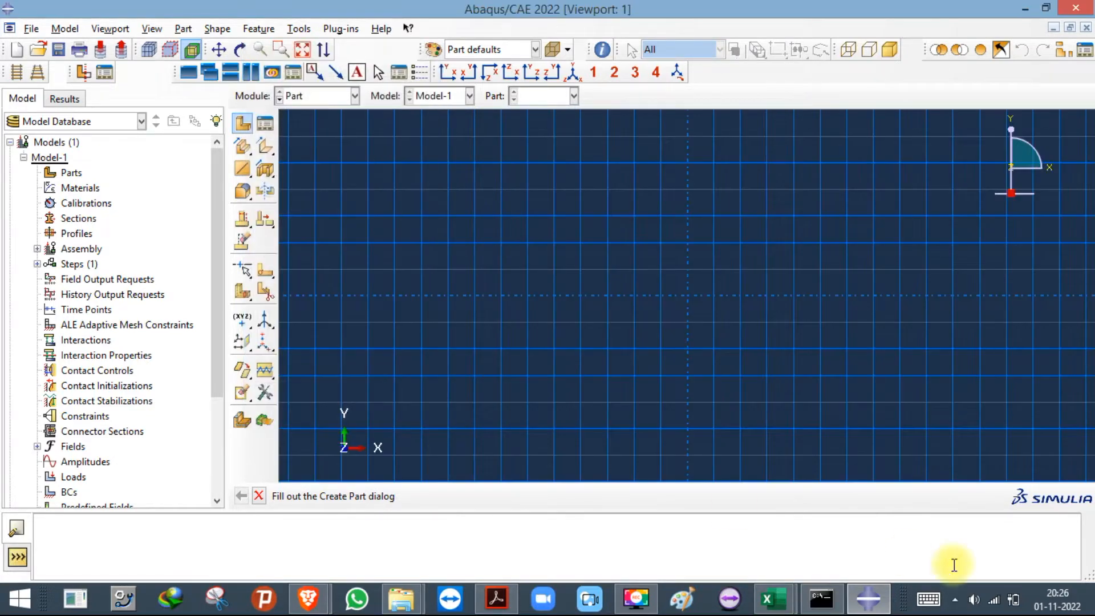
pyautogui.click(866, 598)
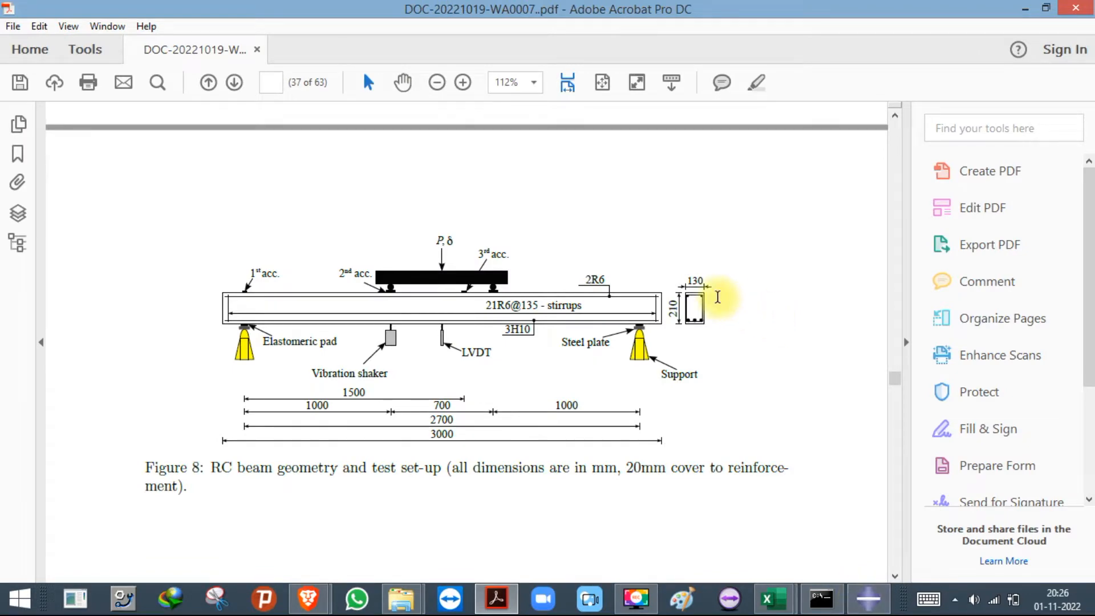
pyautogui.click(867, 597)
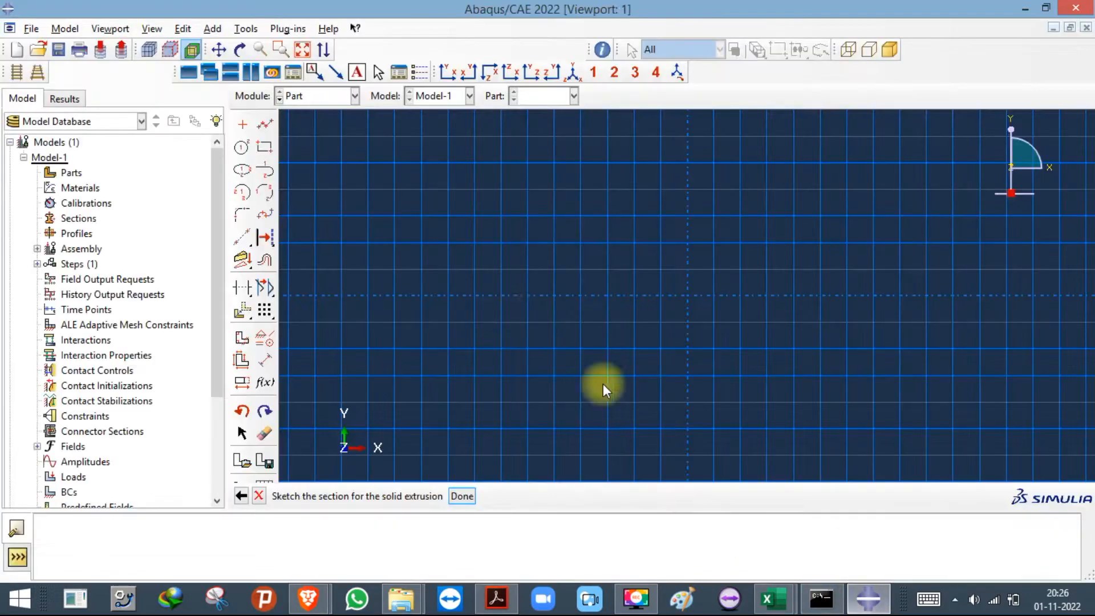
# Sketch a rectangle about 125 wide and 87.5 high with its lower-left corner at the sketch origin.
pyautogui.click(258, 149)
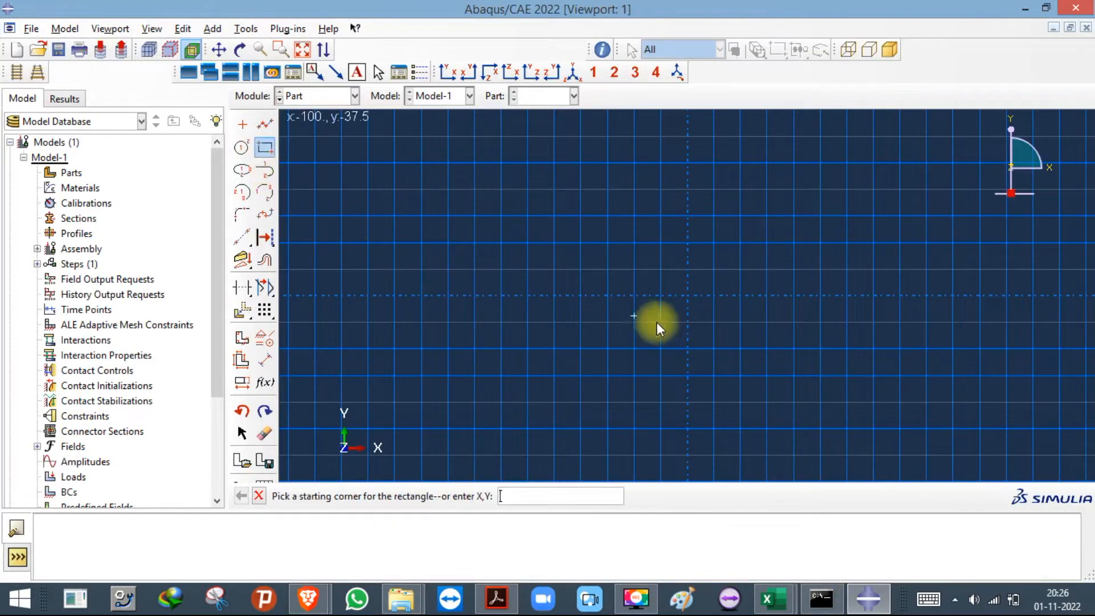
pyautogui.click(688, 296)
pyautogui.click(753, 249)
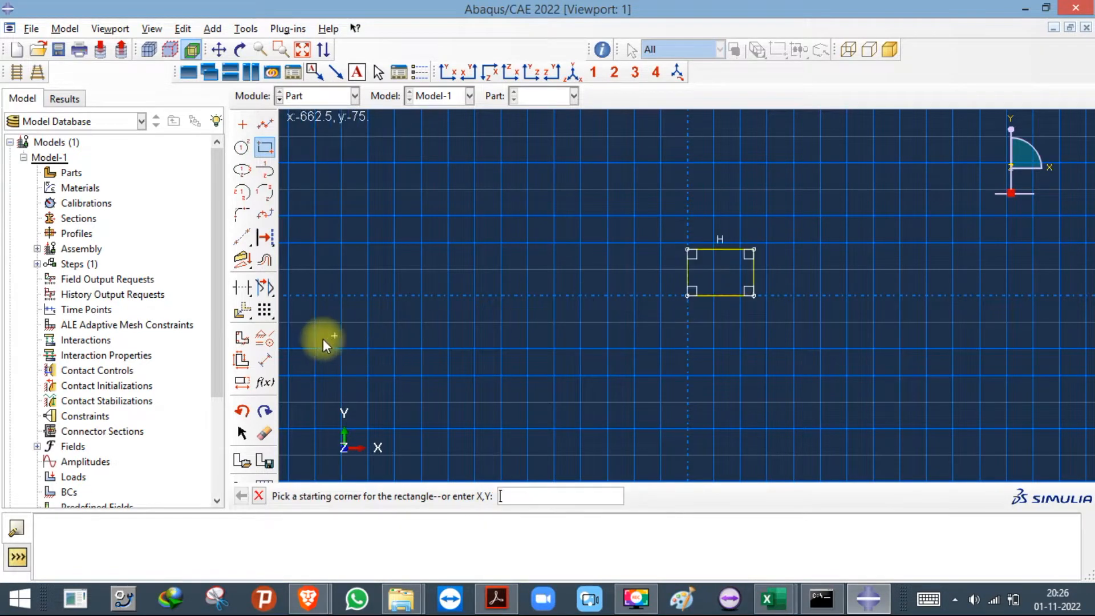
pyautogui.click(265, 359)
pyautogui.click(715, 298)
pyautogui.press('Escape')
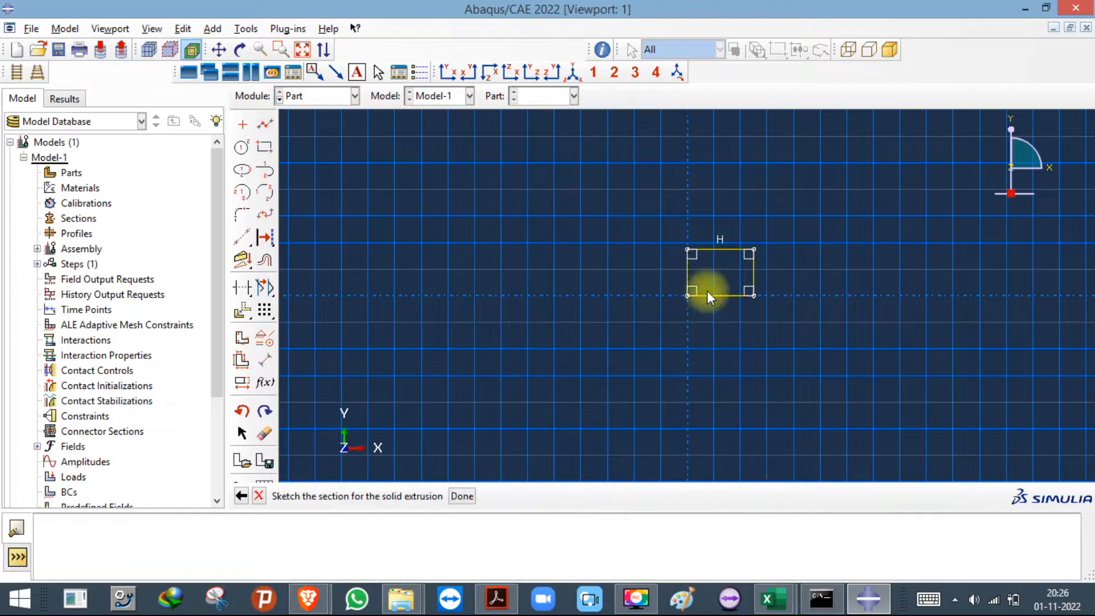
# Dimension the rectangle's vertical left edge and set its height to 210.
pyautogui.click(265, 360)
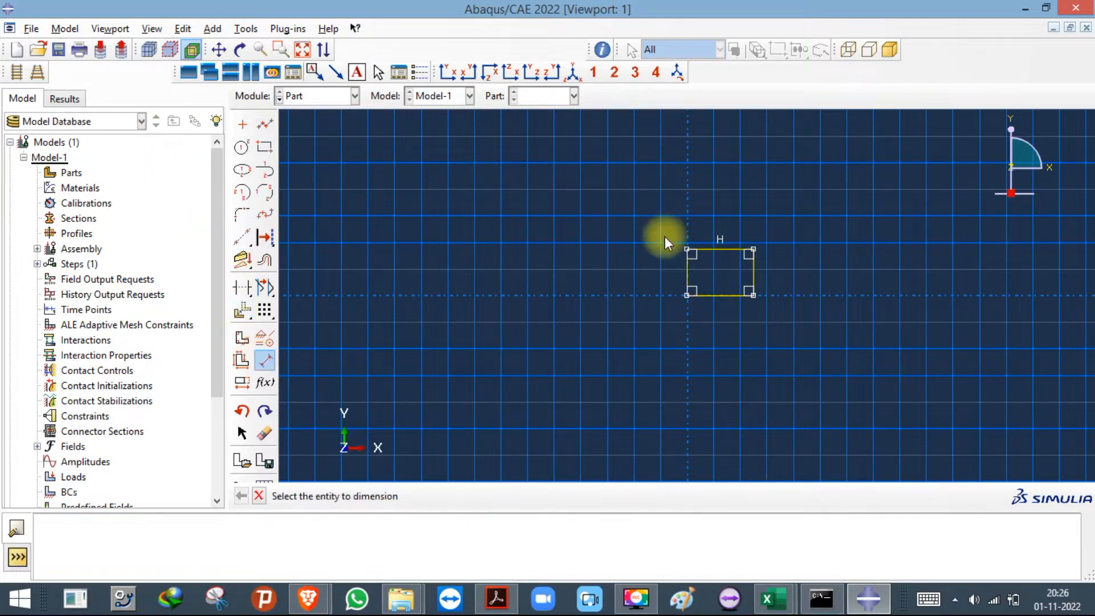
pyautogui.click(682, 274)
pyautogui.click(632, 274)
pyautogui.write('210')
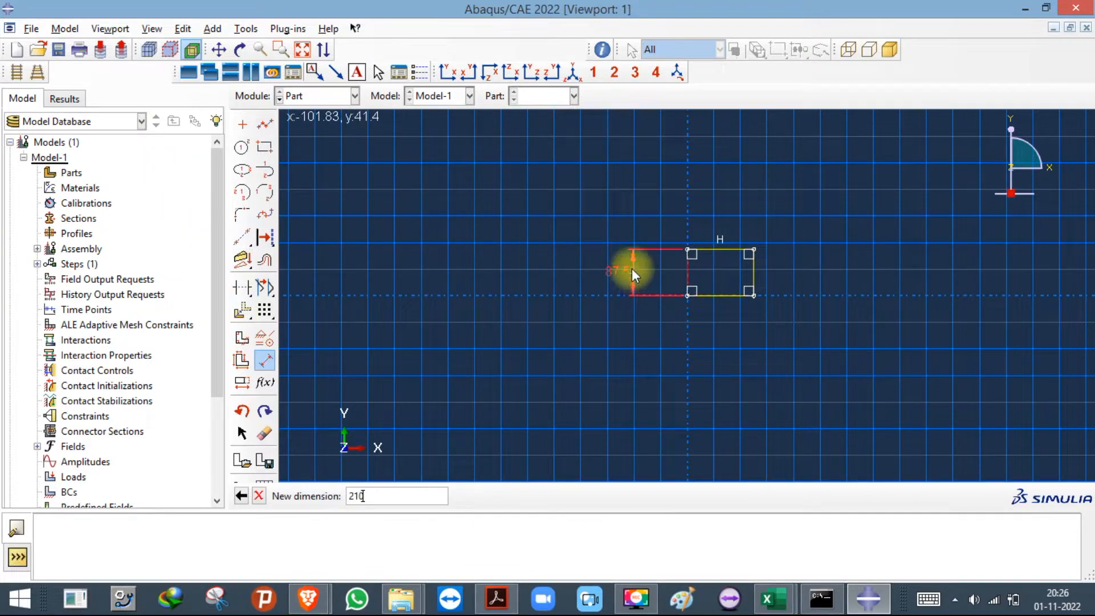
pyautogui.press('Return')
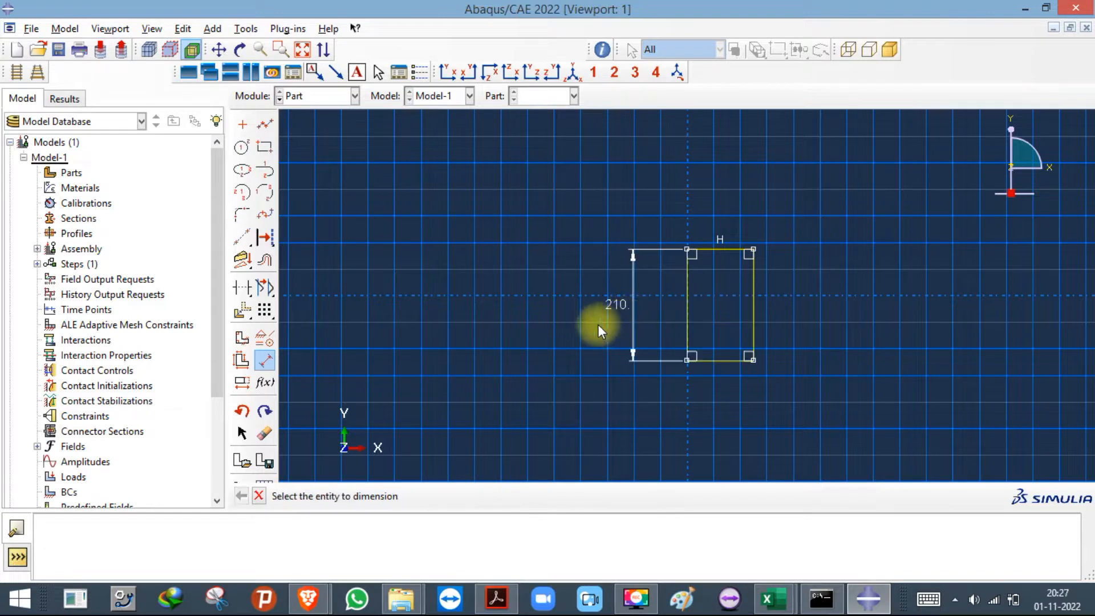
# Dimension the rectangle's upper edge and set its width to 130.
pyautogui.click(721, 249)
pyautogui.click(716, 216)
pyautogui.write('130')
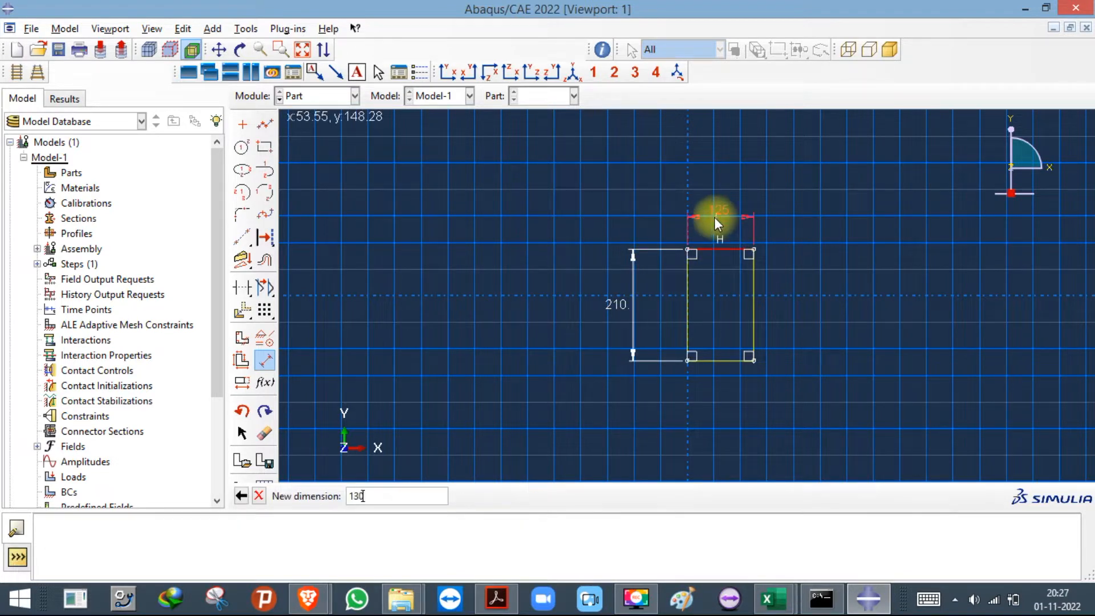
pyautogui.press('Return')
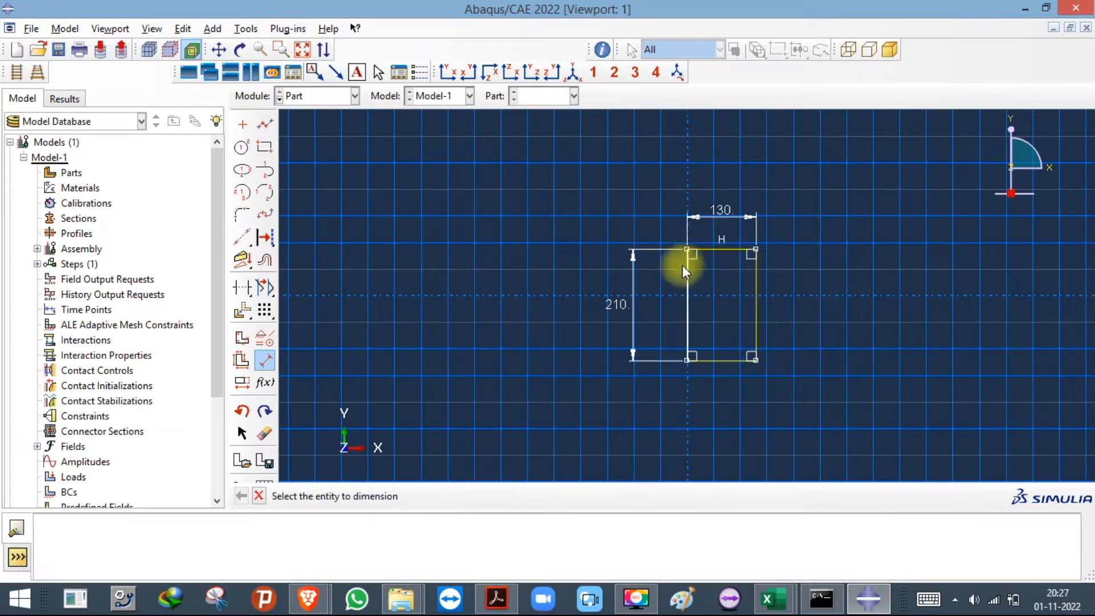
pyautogui.click(259, 496)
# Finish the section sketch and extrude it as a solid to a depth of 3000.
pyautogui.click(458, 496)
pyautogui.write('100')
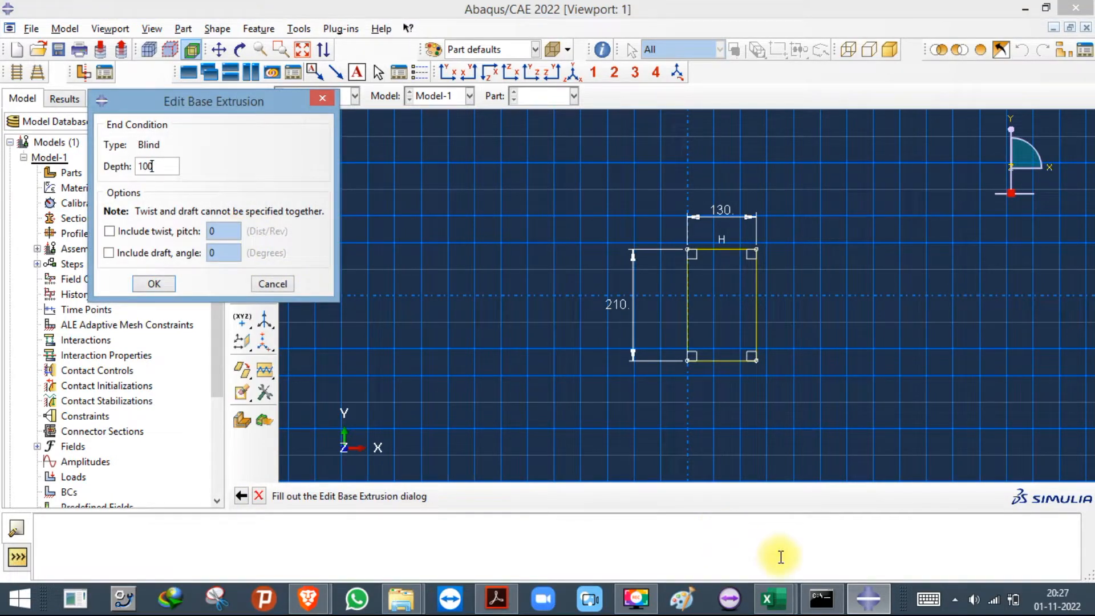
pyautogui.press('BackSpace')
pyautogui.press('BackSpace')
pyautogui.write('3000')
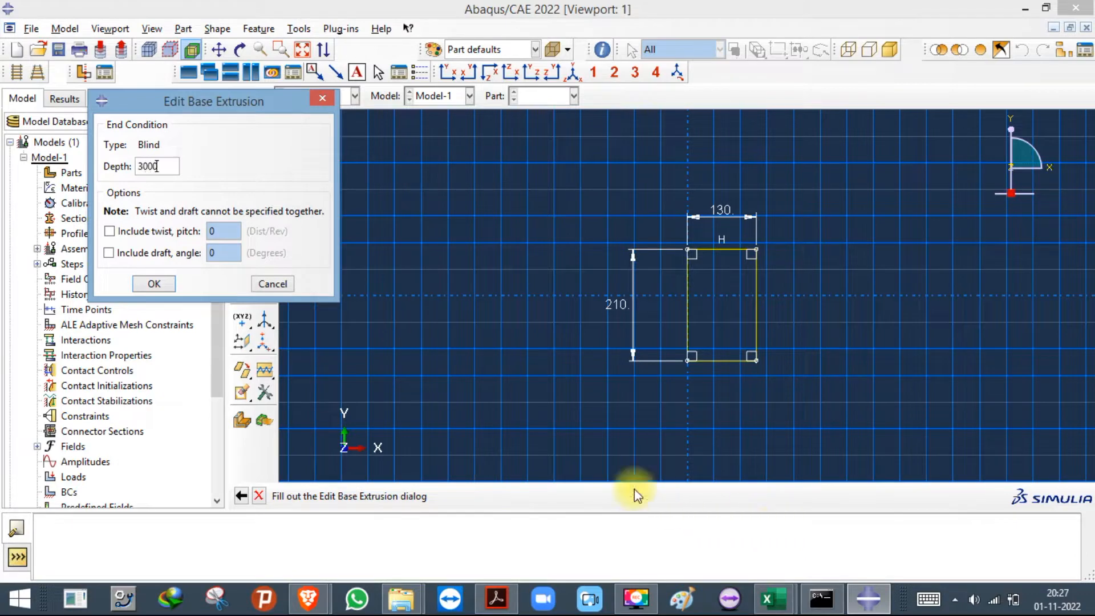
pyautogui.click(153, 284)
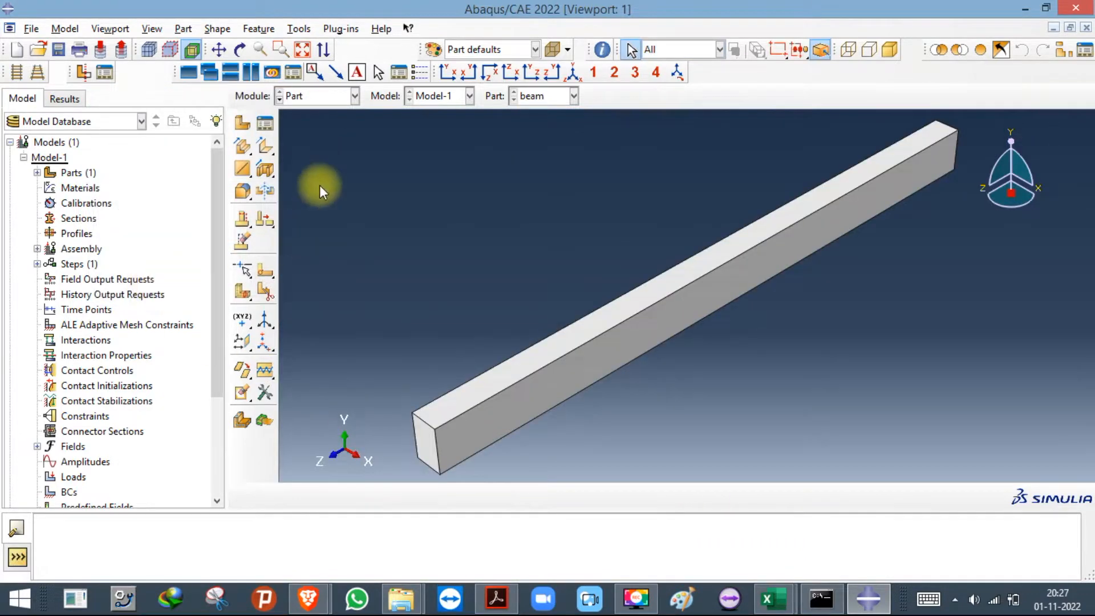
# Start a new 3D deformable part named "rf bot 10mm" as a planar wire with approximate size 2000.
pyautogui.click(242, 122)
pyautogui.press('BackSpace')
pyautogui.write('rf bo')
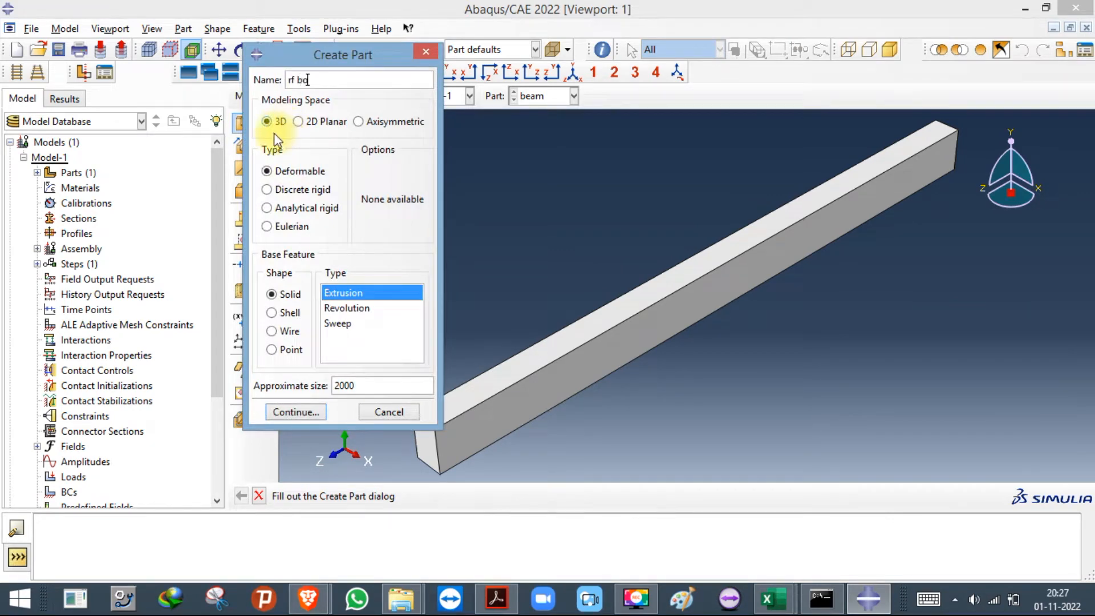
pyautogui.write('t 1')
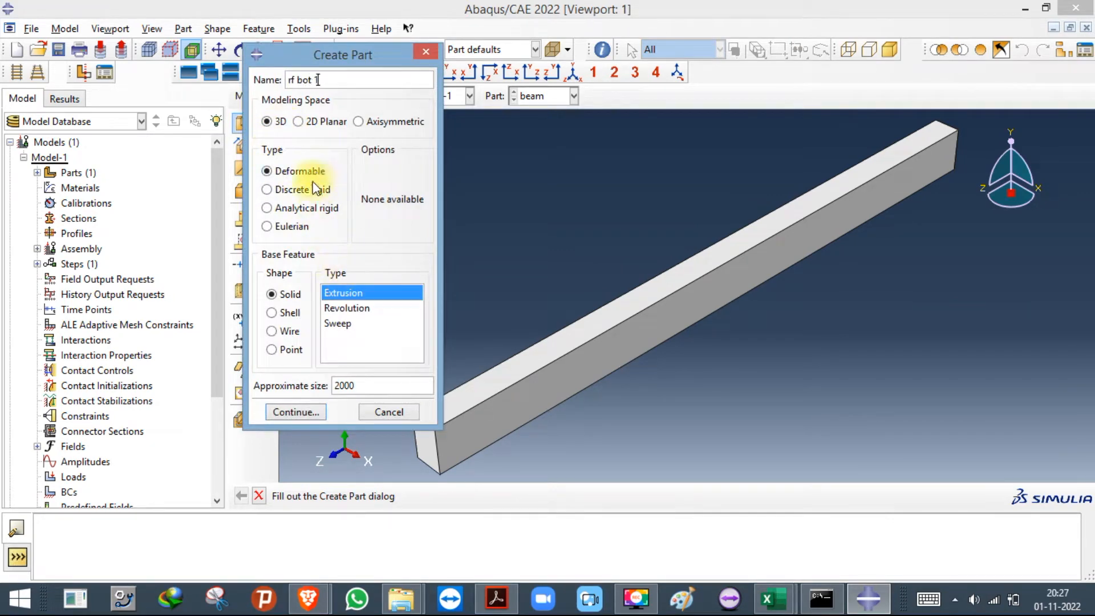
pyautogui.write('0mm')
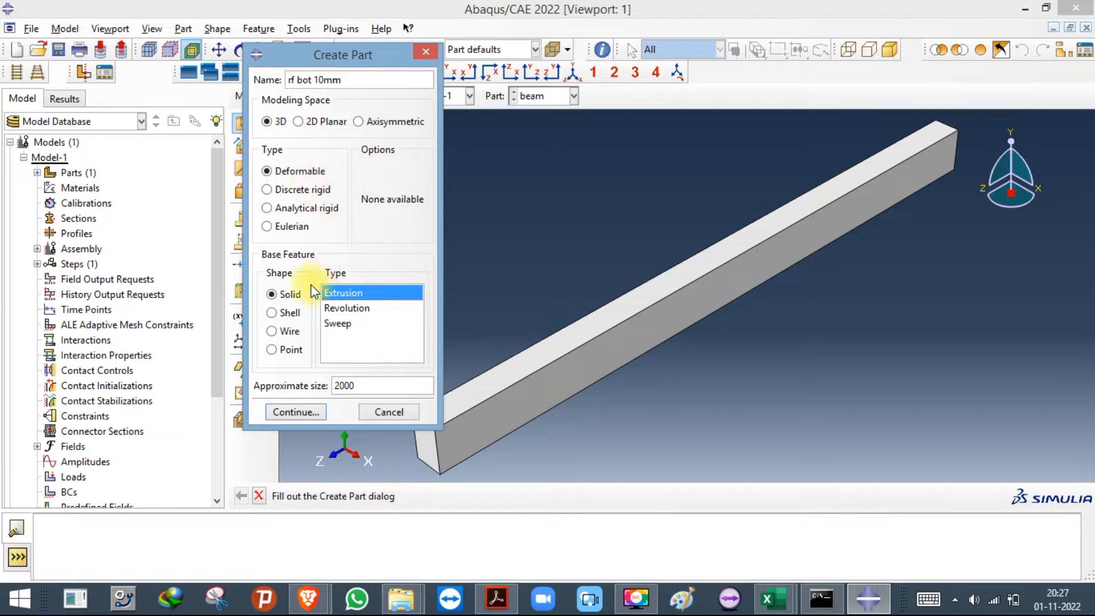
pyautogui.click(285, 332)
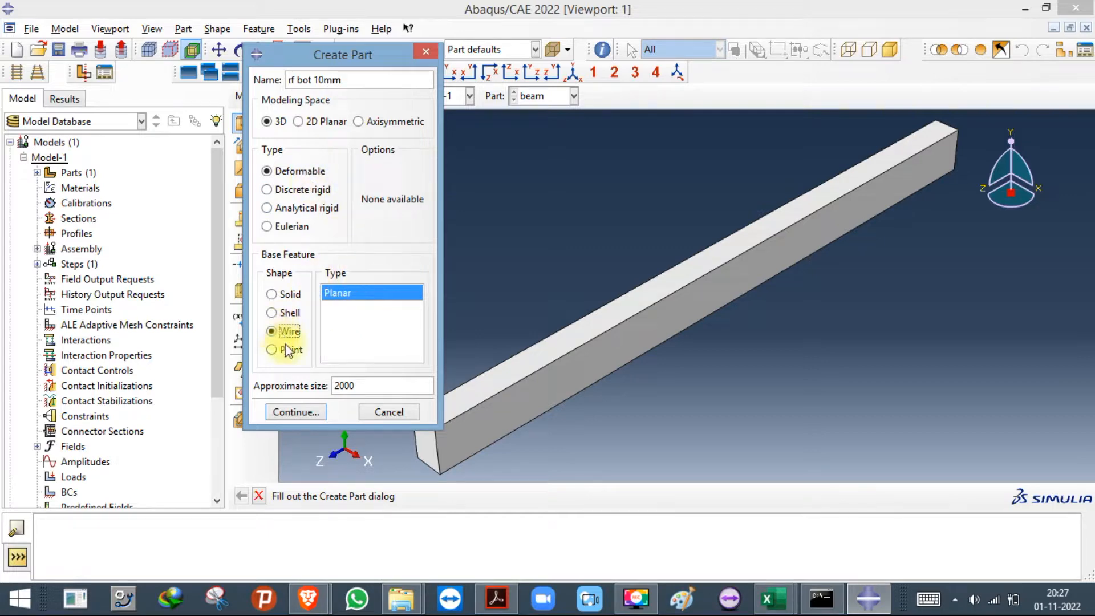
pyautogui.click(296, 411)
# Sketch a horizontal line about 812.5 long along the X axis, crossing the sketch origin.
pyautogui.click(266, 125)
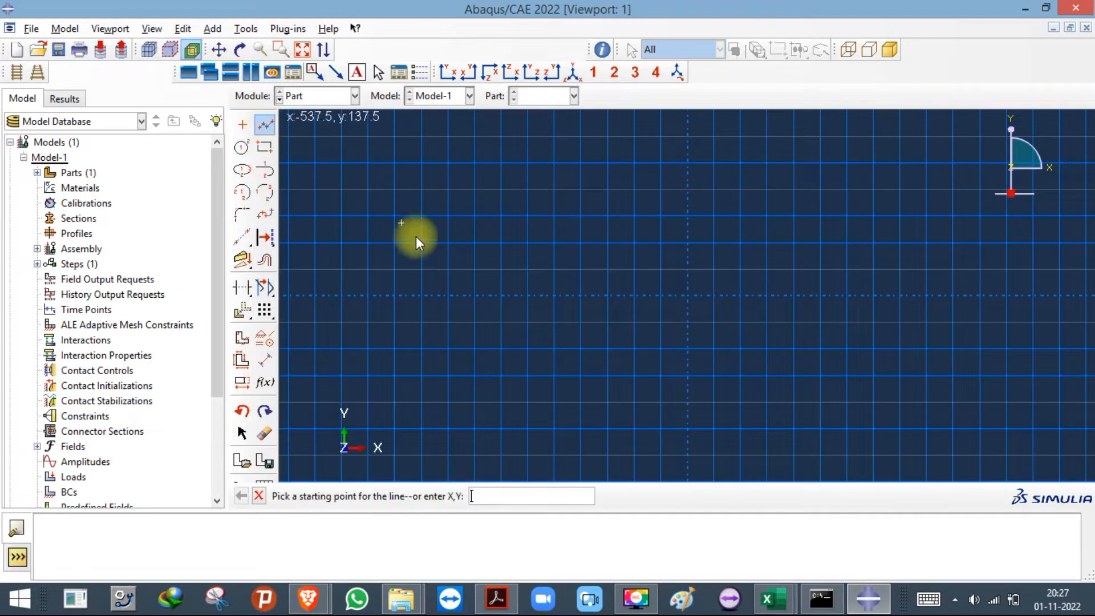
pyautogui.click(428, 296)
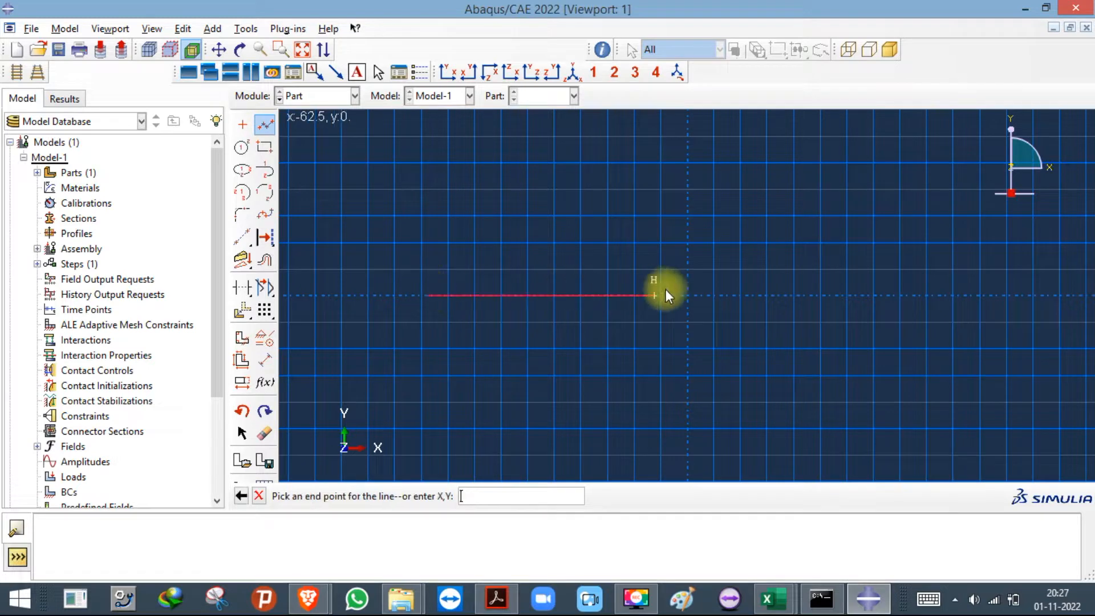
pyautogui.click(860, 295)
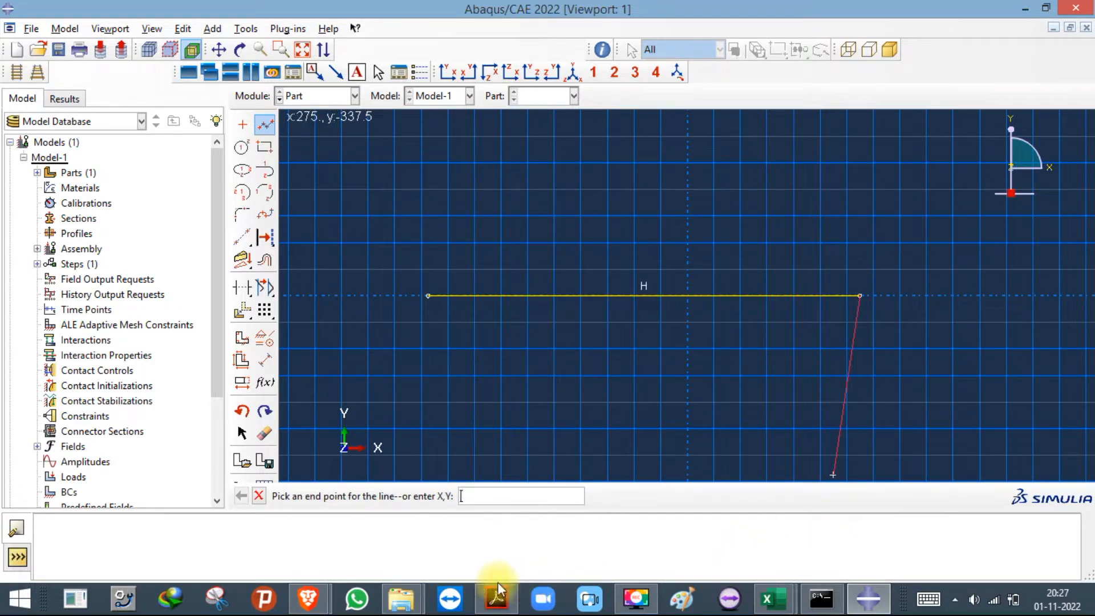
# Switch to the PDF in Adobe Acrobat and examine Figure 8 for the reinforcement layout, dimension units and concrete cover.
pyautogui.click(492, 600)
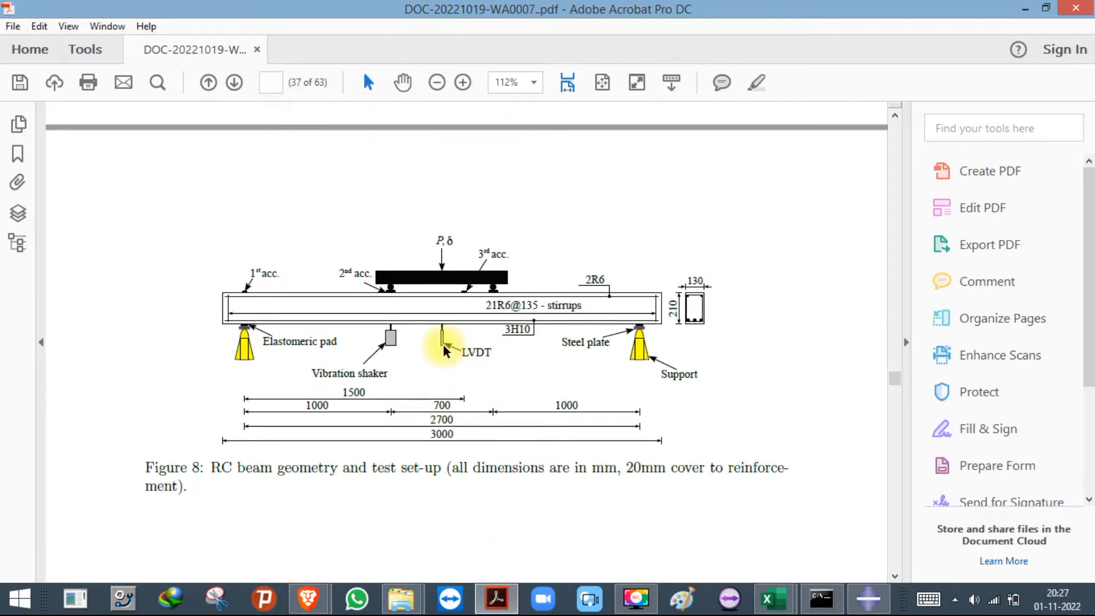
pyautogui.scroll(10, 443, 345)
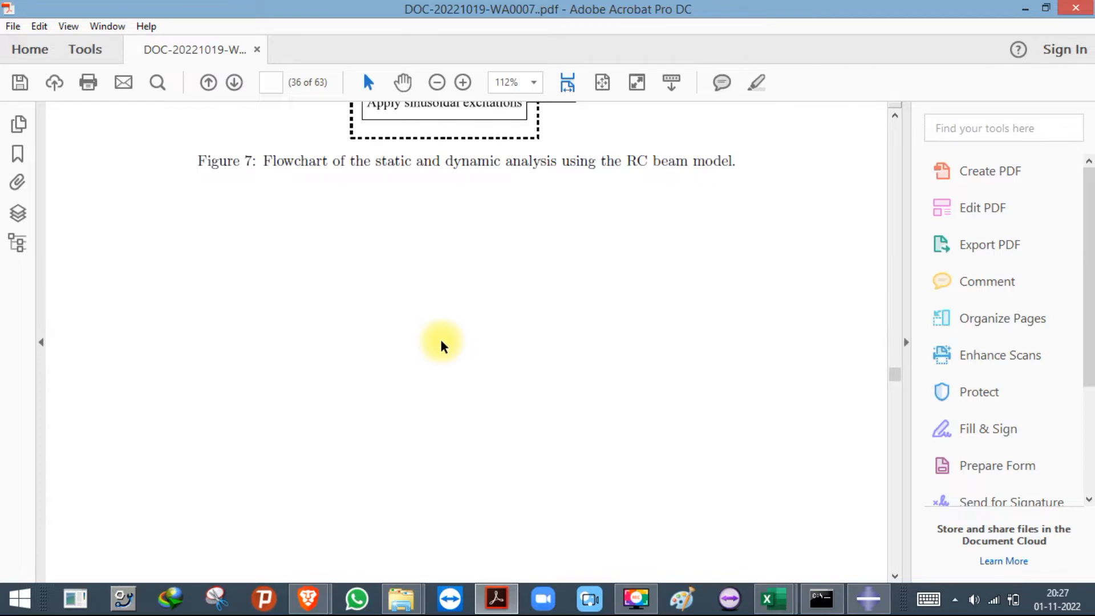
pyautogui.scroll(3, 439, 339)
pyautogui.scroll(-6, 456, 354)
pyautogui.scroll(-10, 556, 441)
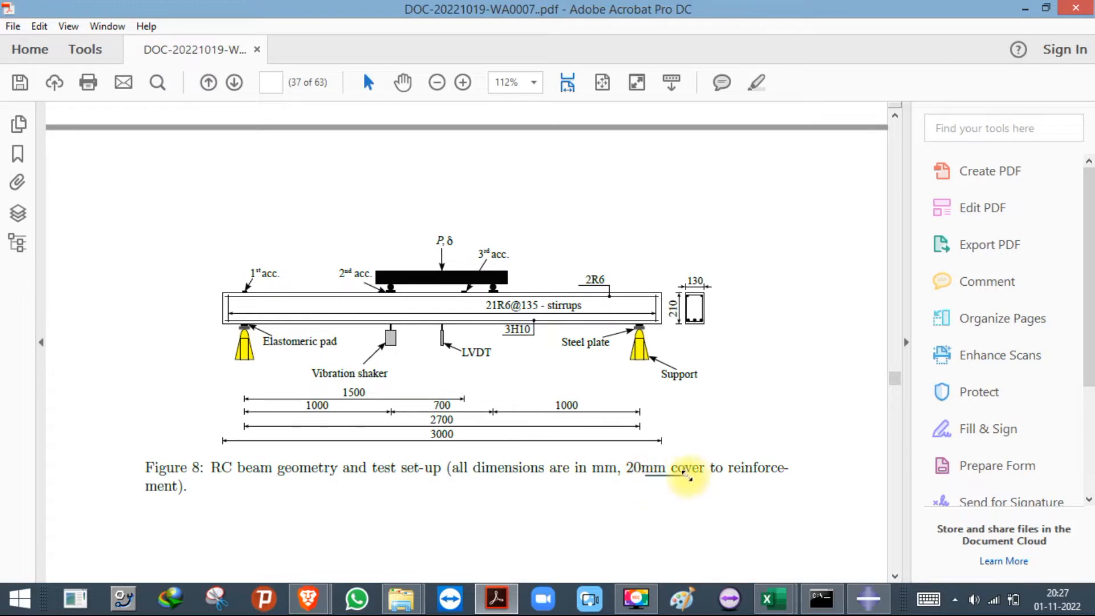
pyautogui.moveTo(465, 471); pyautogui.dragTo(585, 475)
pyautogui.scroll(-3, 606, 469)
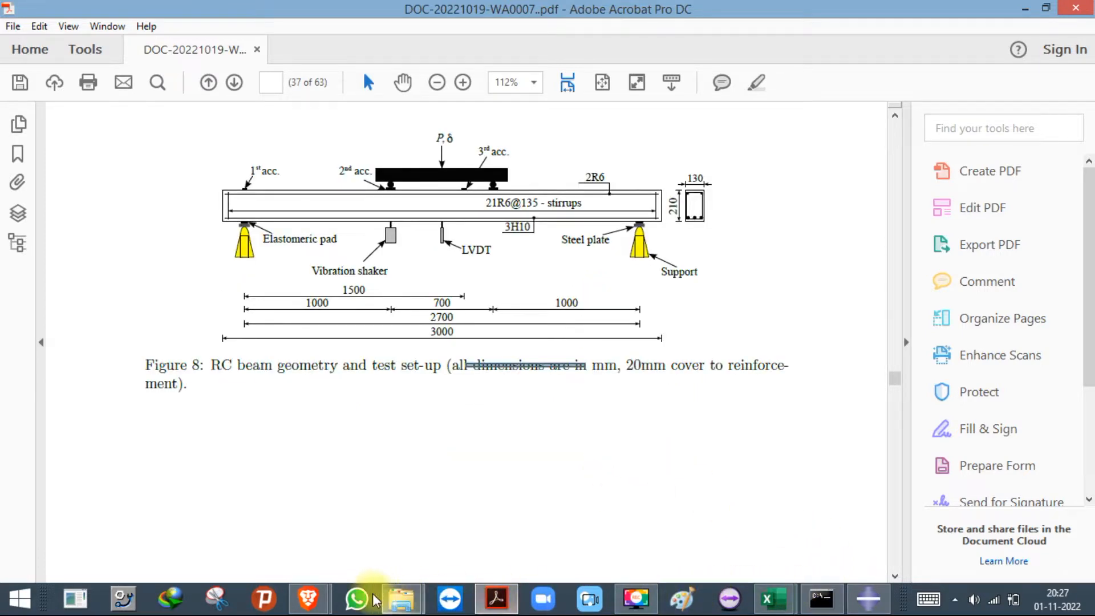
pyautogui.moveTo(308, 599)
pyautogui.click(270, 483)
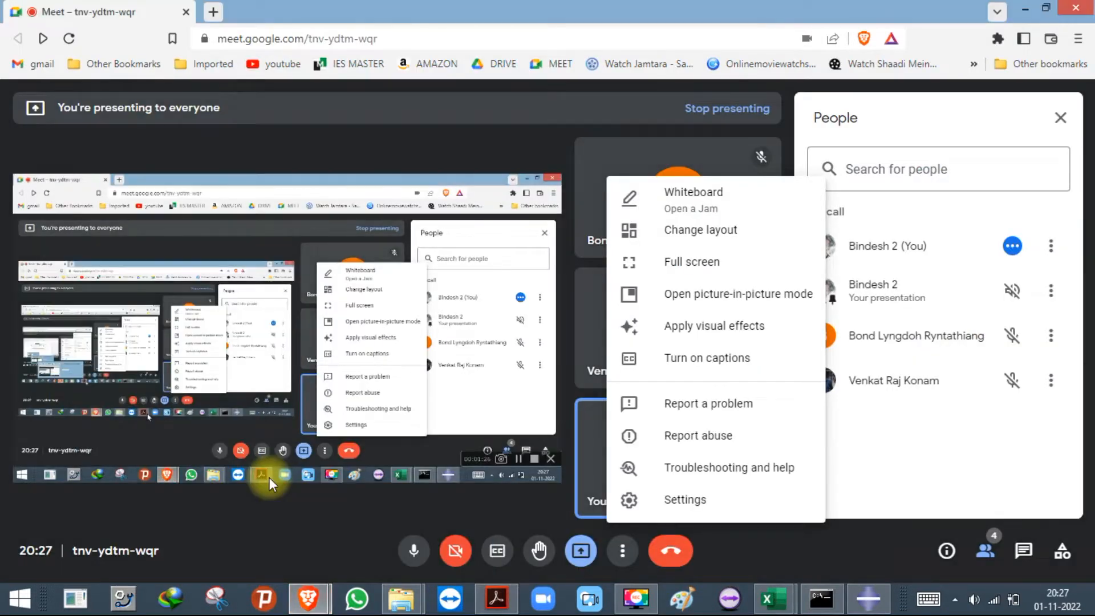
pyautogui.click(1015, 8)
# Look through the page following Figure 8, return to the beam set-up drawing and dismiss the meeting notification.
pyautogui.click(626, 373)
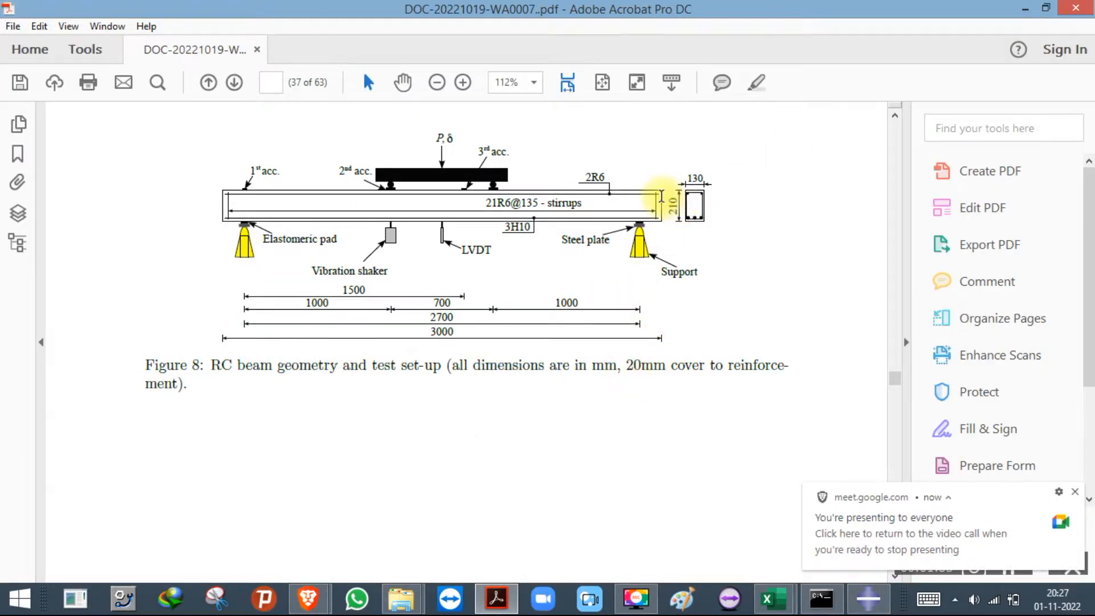
pyautogui.scroll(-3, 659, 342)
pyautogui.scroll(-10, 660, 358)
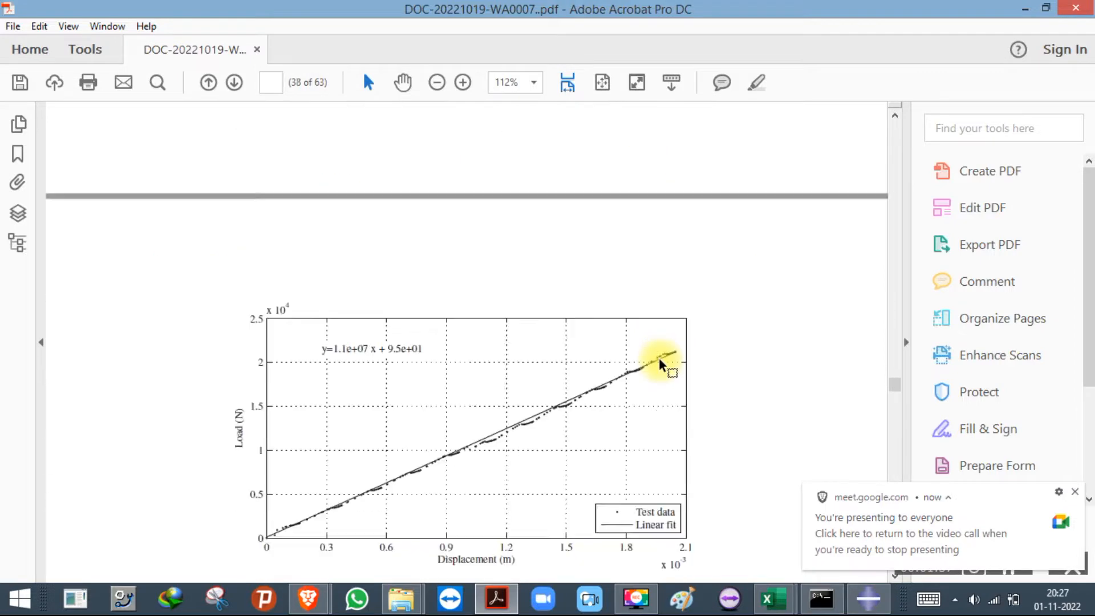
pyautogui.scroll(10, 646, 374)
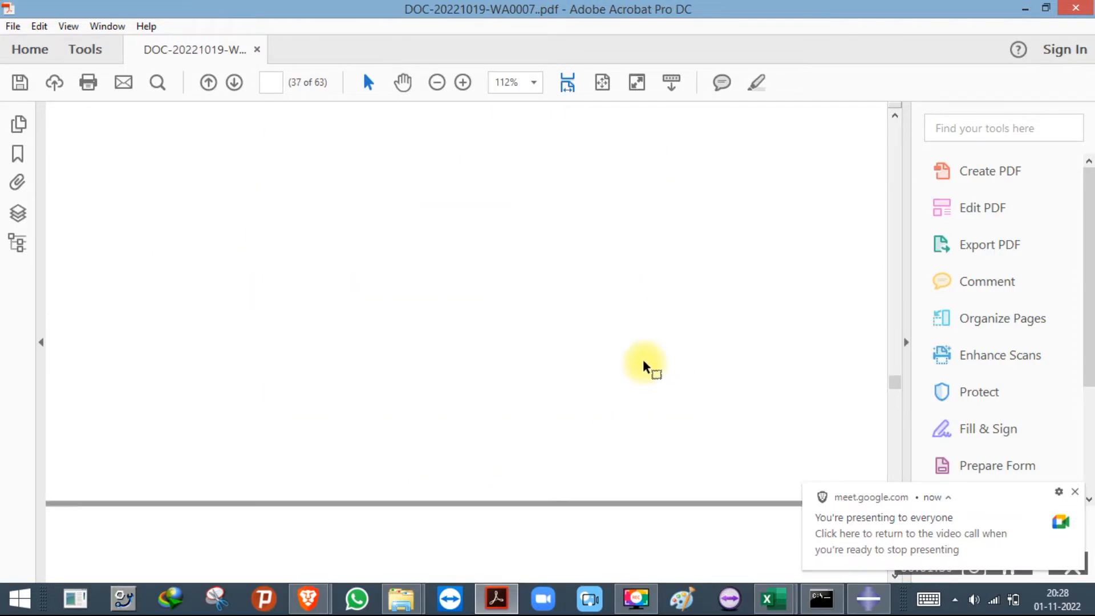
pyautogui.scroll(3, 642, 352)
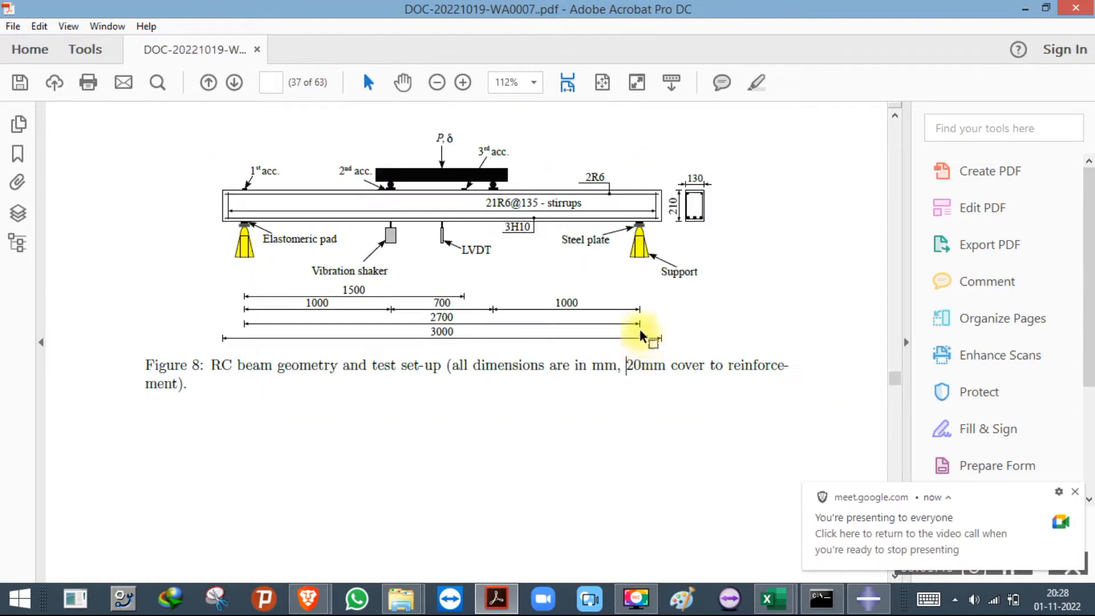
pyautogui.click(1074, 491)
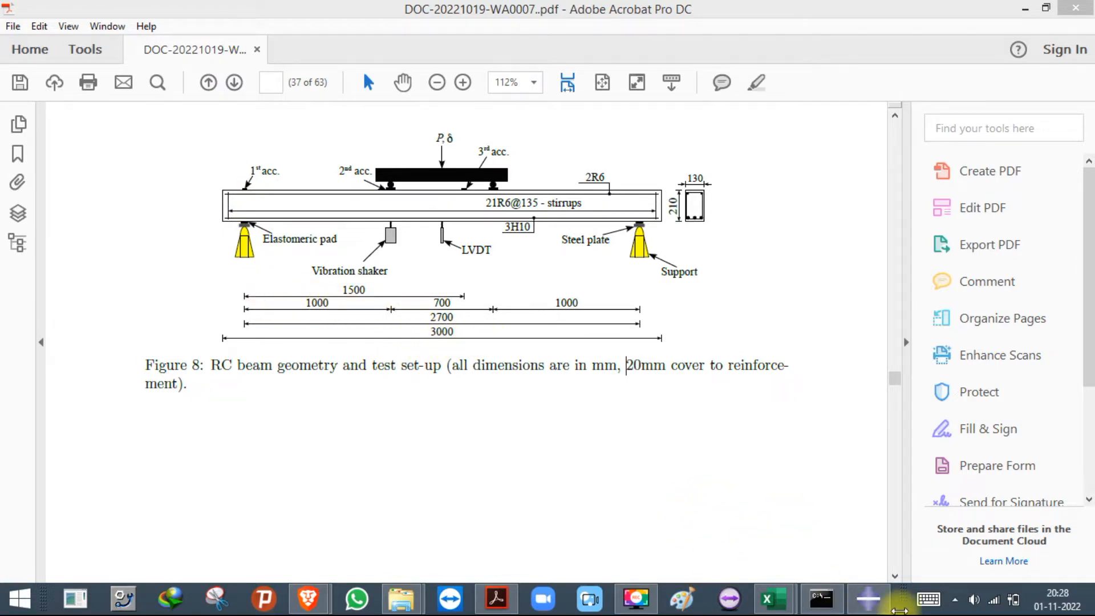
# Return to Abaqus/CAE and dimension the horizontal wire line, setting its length to 2960.
pyautogui.click(868, 599)
pyautogui.click(265, 360)
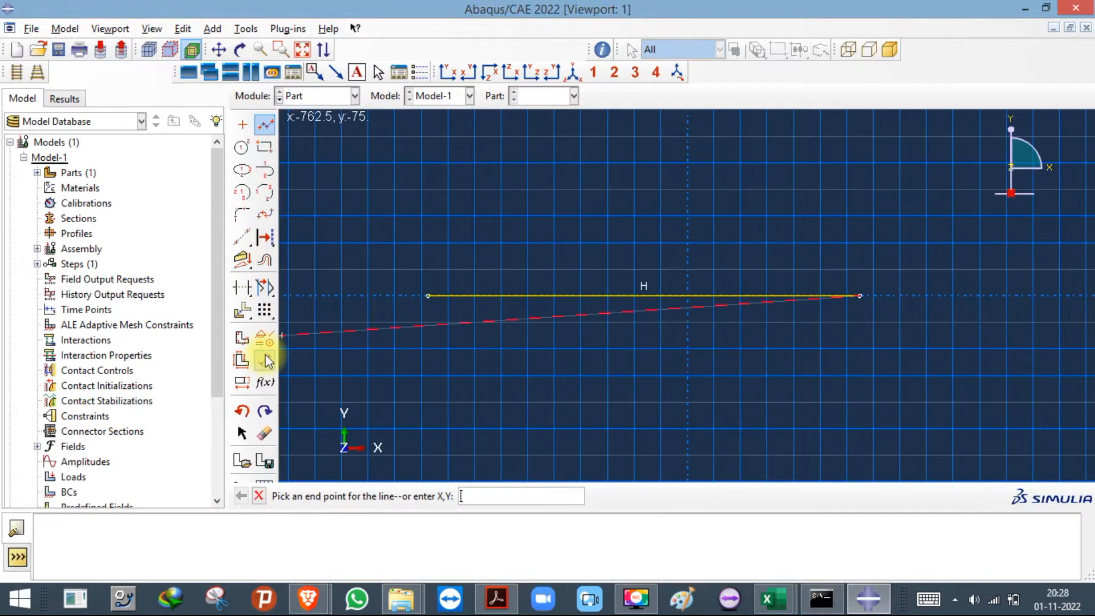
pyautogui.click(600, 295)
pyautogui.click(581, 251)
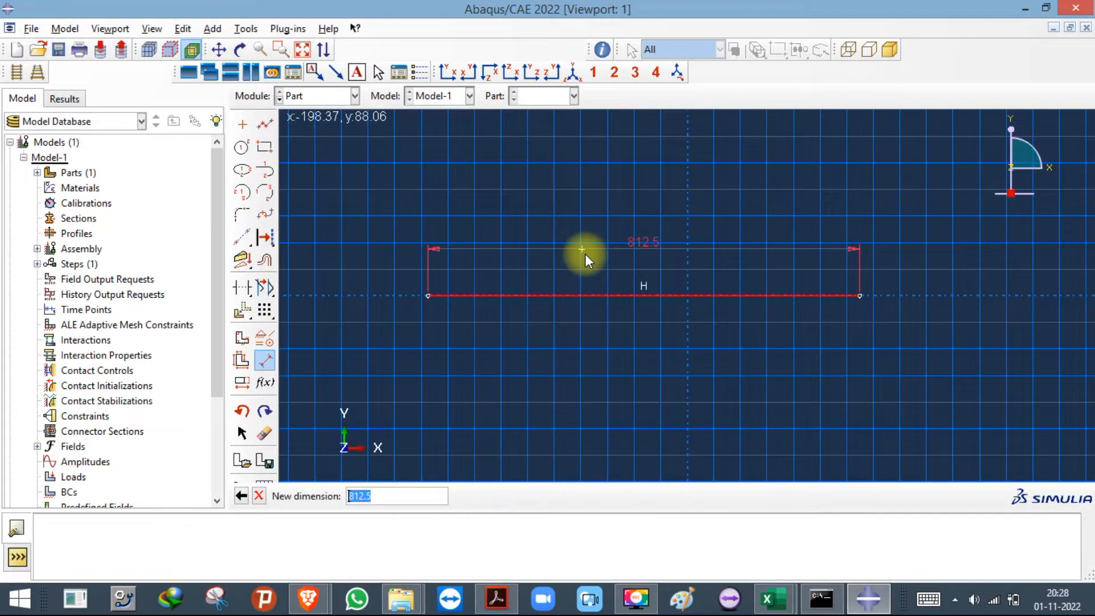
pyautogui.write('2960')
pyautogui.press('Return')
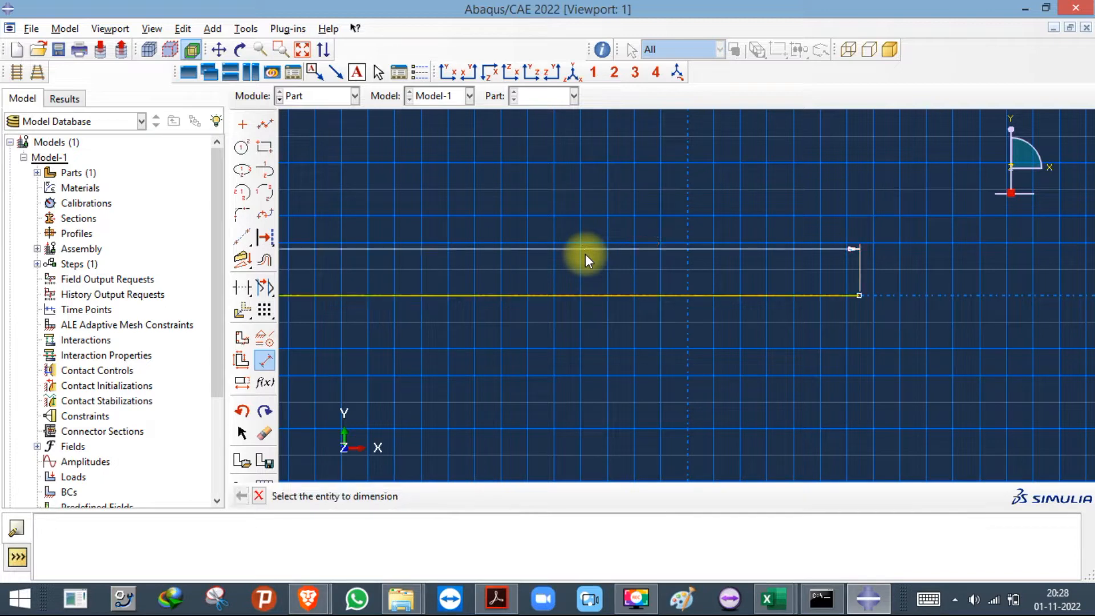
pyautogui.click(258, 495)
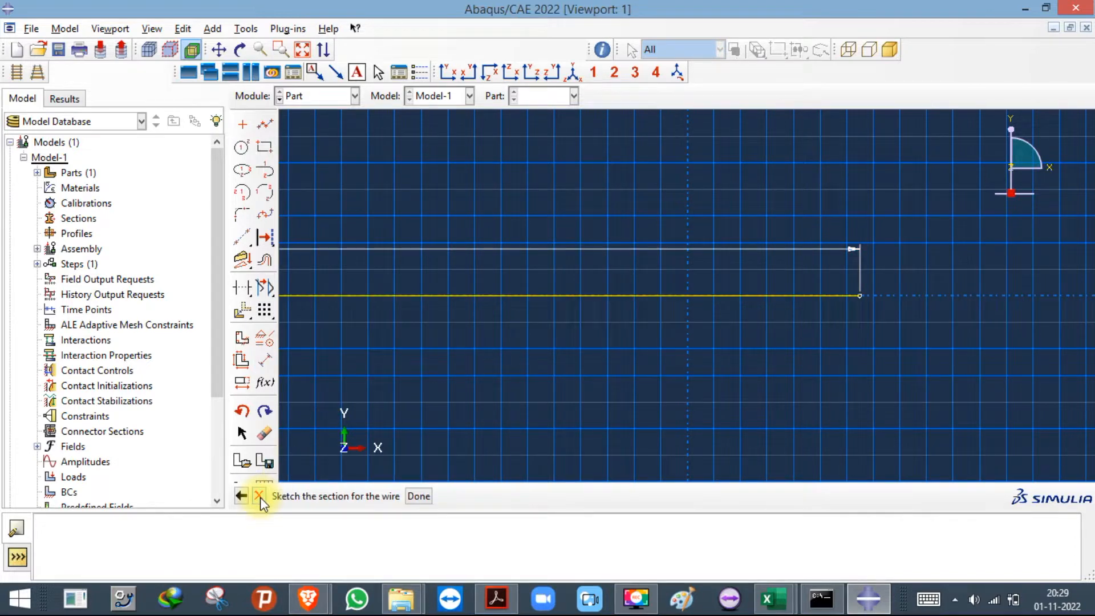
# Finish the wire sketch and copy the rf bot 10mm part under the name rf bot 6mm.
pyautogui.click(418, 495)
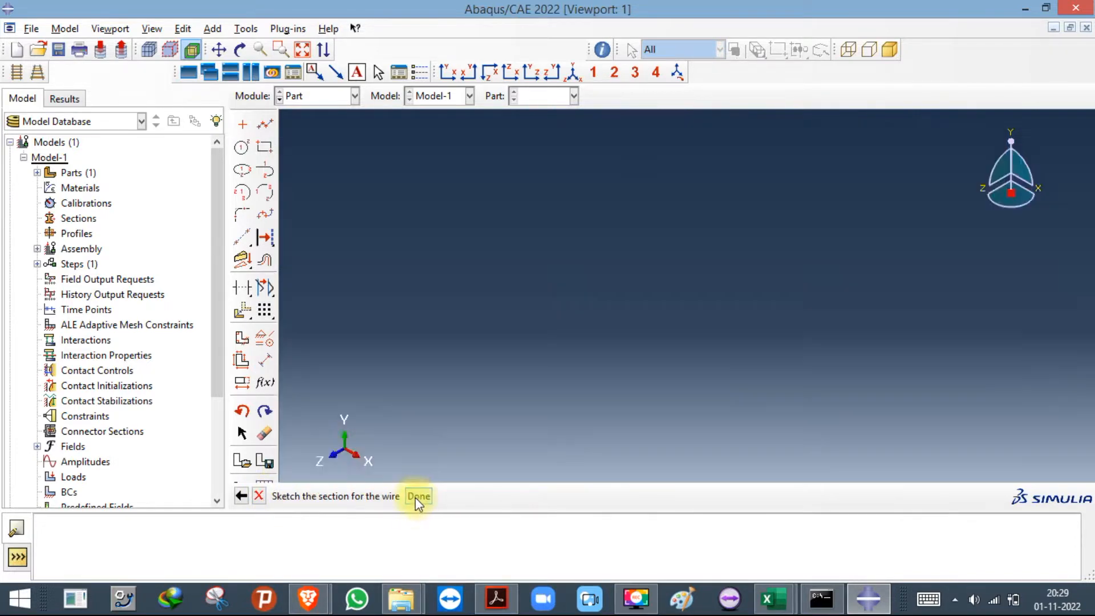
pyautogui.click(37, 173)
pyautogui.click(74, 203)
pyautogui.rightClick(67, 207)
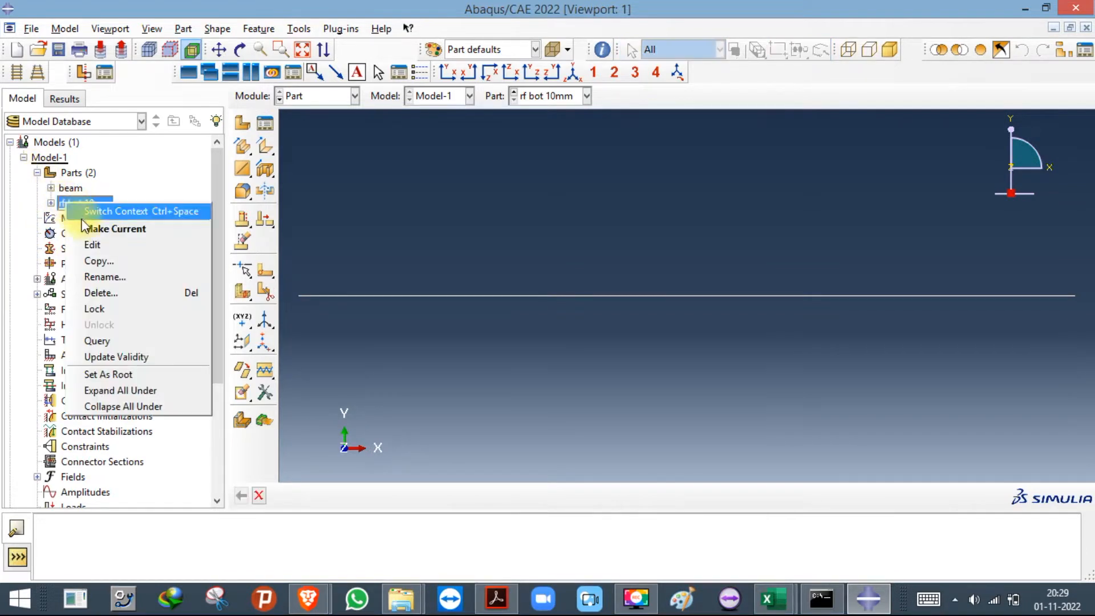
pyautogui.click(96, 261)
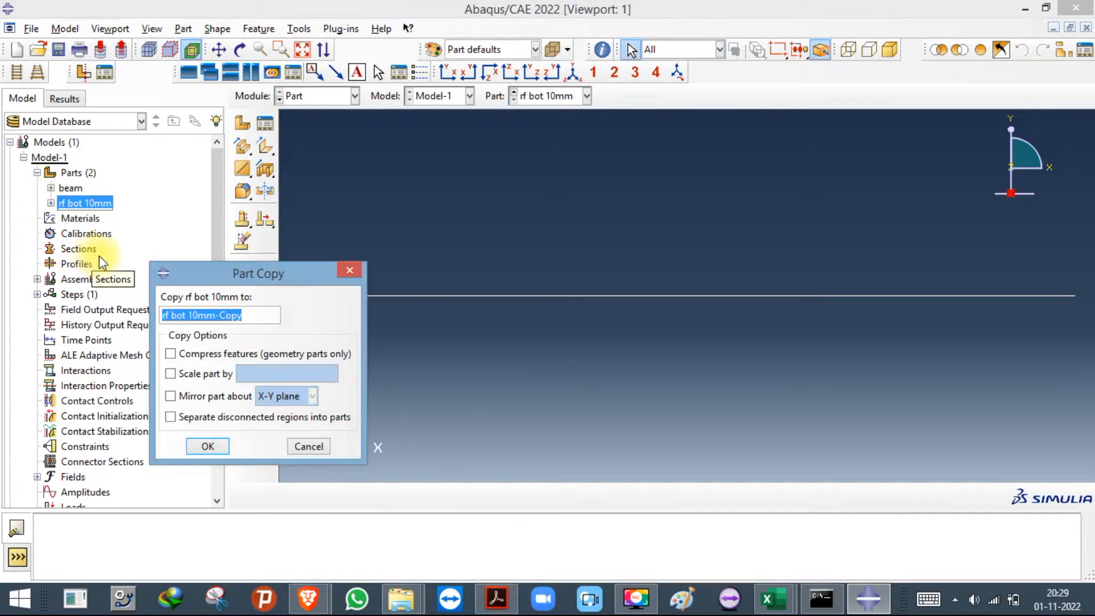
pyautogui.moveTo(237, 310); pyautogui.dragTo(218, 313)
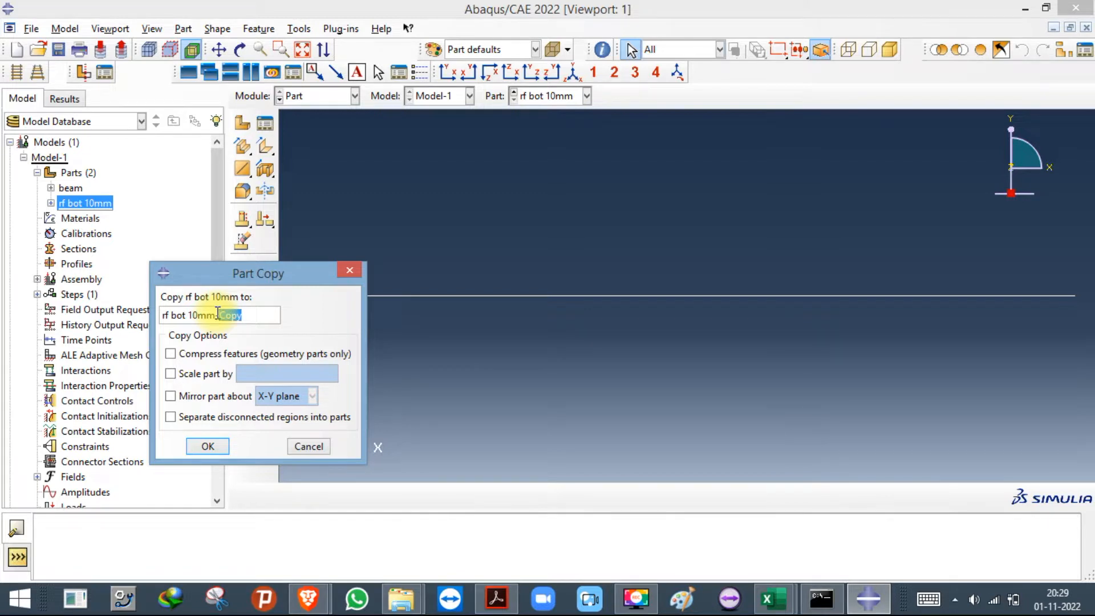
pyautogui.press('BackSpace')
pyautogui.press('BackSpace')
pyautogui.press('BackSpace')
pyautogui.press('BackSpace')
pyautogui.write('6mm')
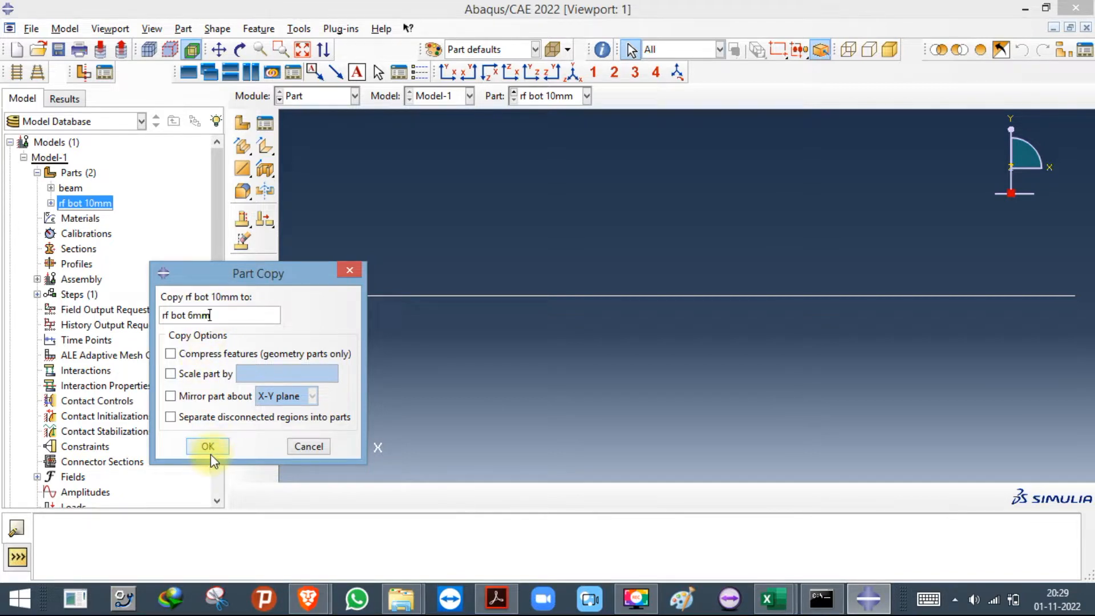
pyautogui.click(209, 448)
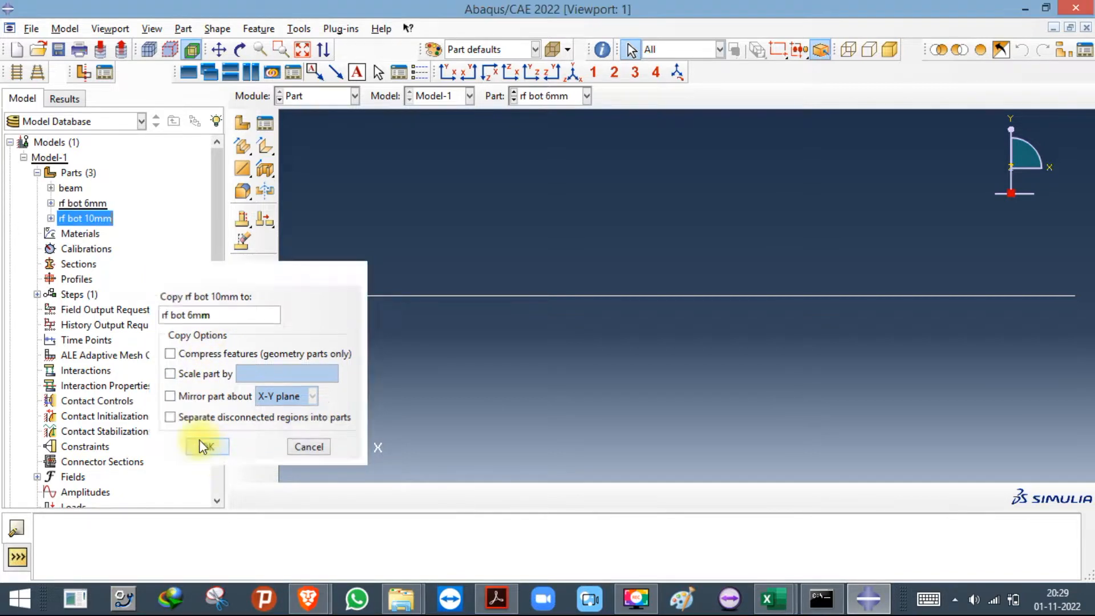
pyautogui.doubleClick(77, 219)
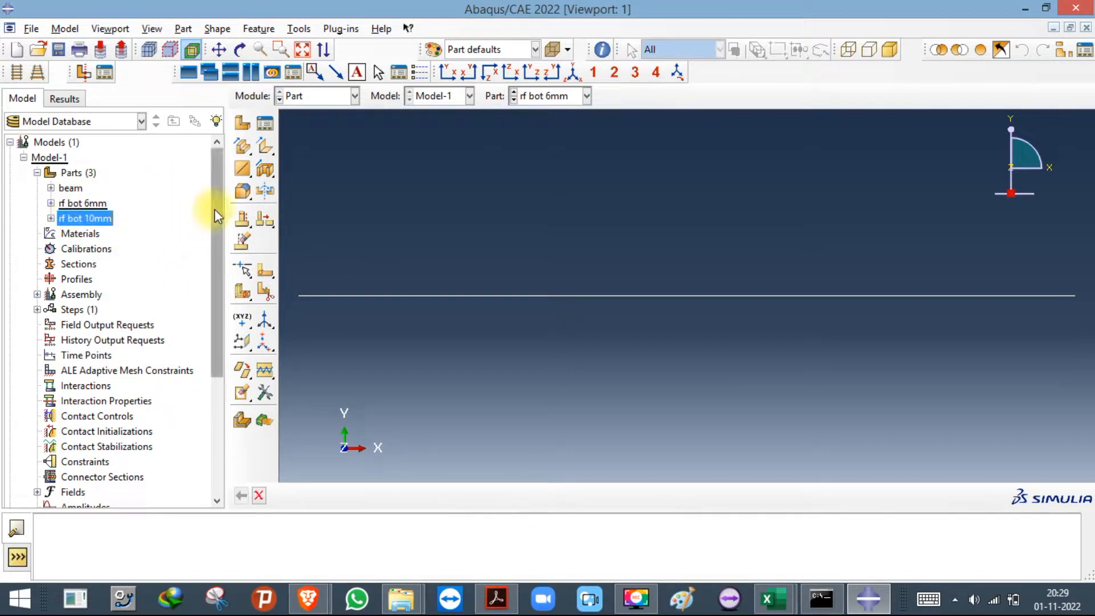
# Create a 3D deformable planar wire part named stirrups with an approximate size of 2000.
pyautogui.click(243, 122)
pyautogui.write('st')
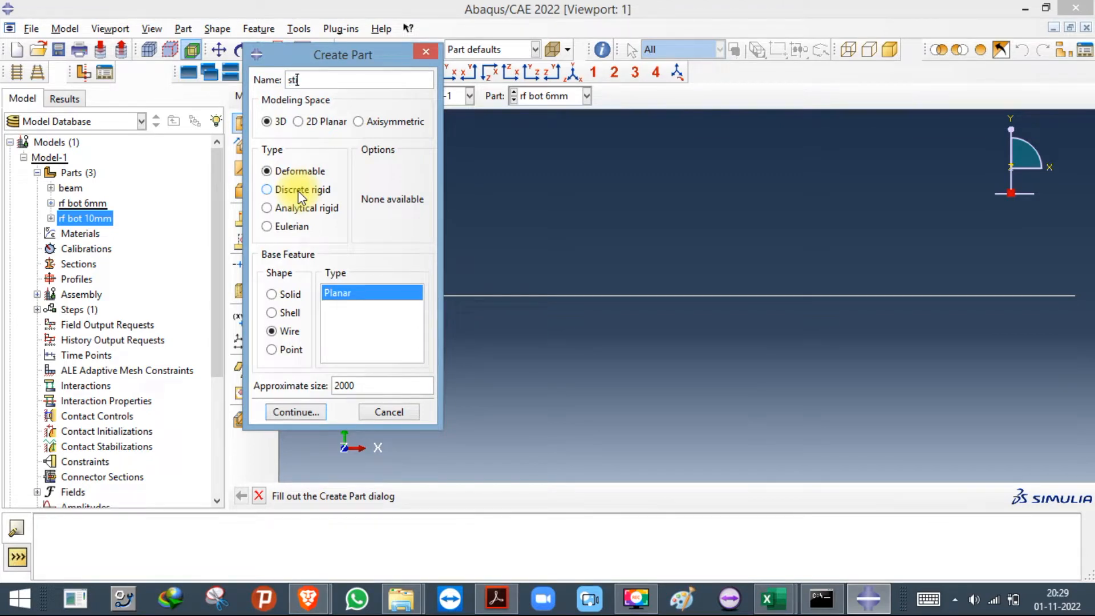
pyautogui.write('irrups')
pyautogui.click(297, 410)
# Sketch a rectangle about 125 by 137.5 from the sketch origin and place a dimension below its bottom edge.
pyautogui.click(264, 147)
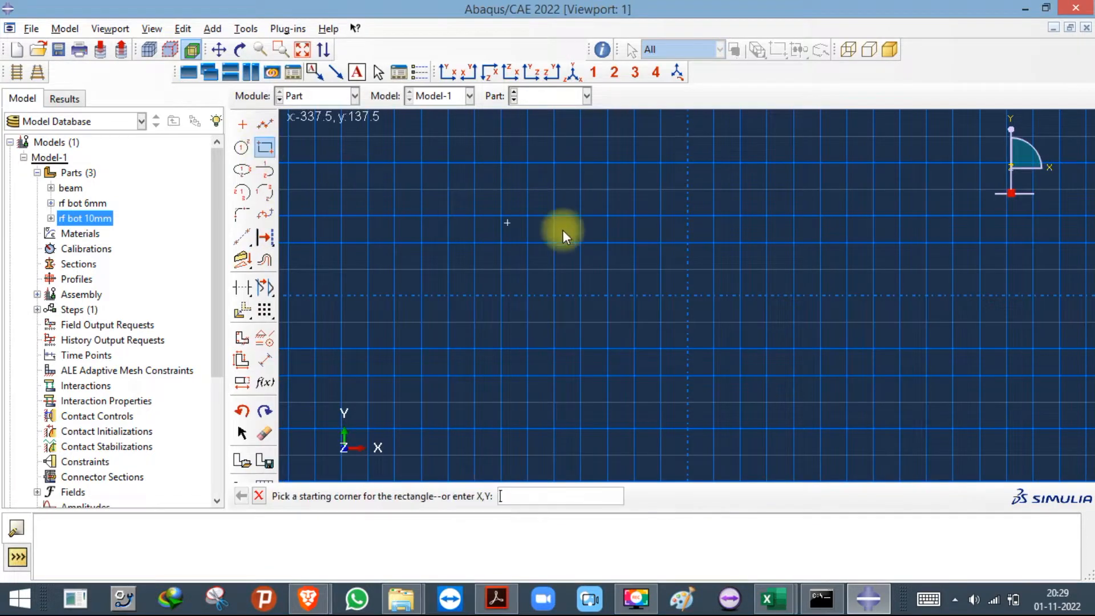
pyautogui.click(687, 295)
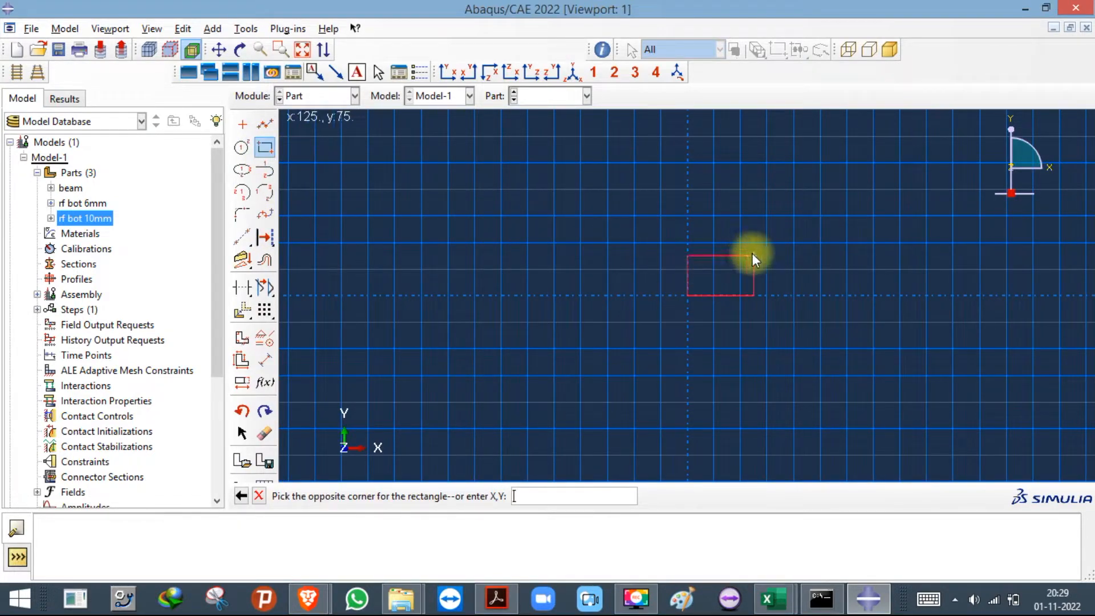
pyautogui.click(753, 222)
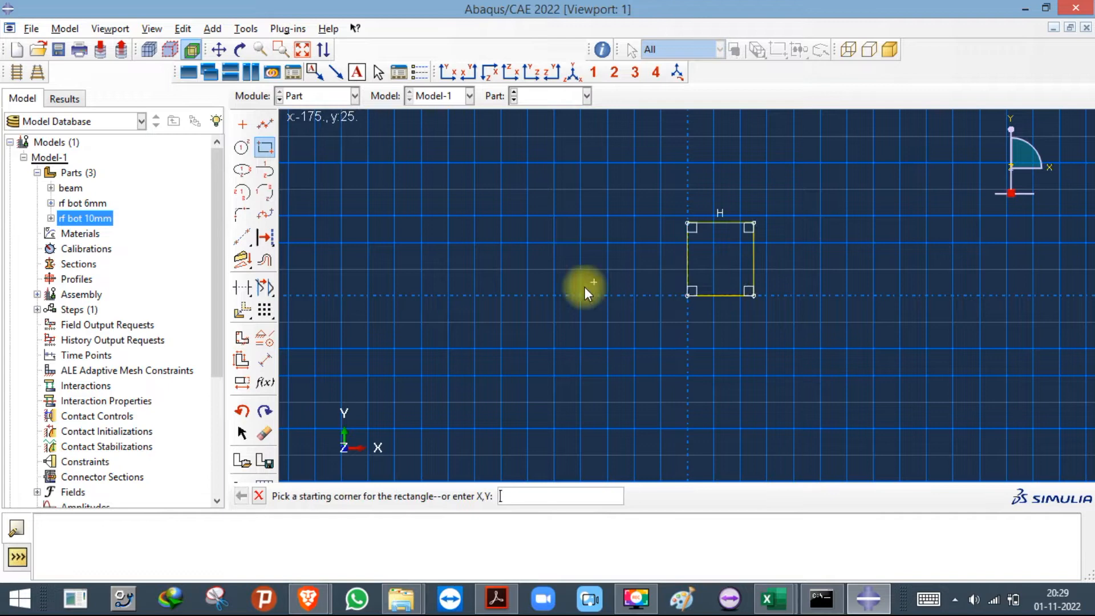
pyautogui.click(263, 360)
pyautogui.click(720, 295)
pyautogui.click(720, 345)
# Switch to the PDF in Adobe Acrobat and check the concrete cover stated in the Figure 8 caption.
pyautogui.click(867, 598)
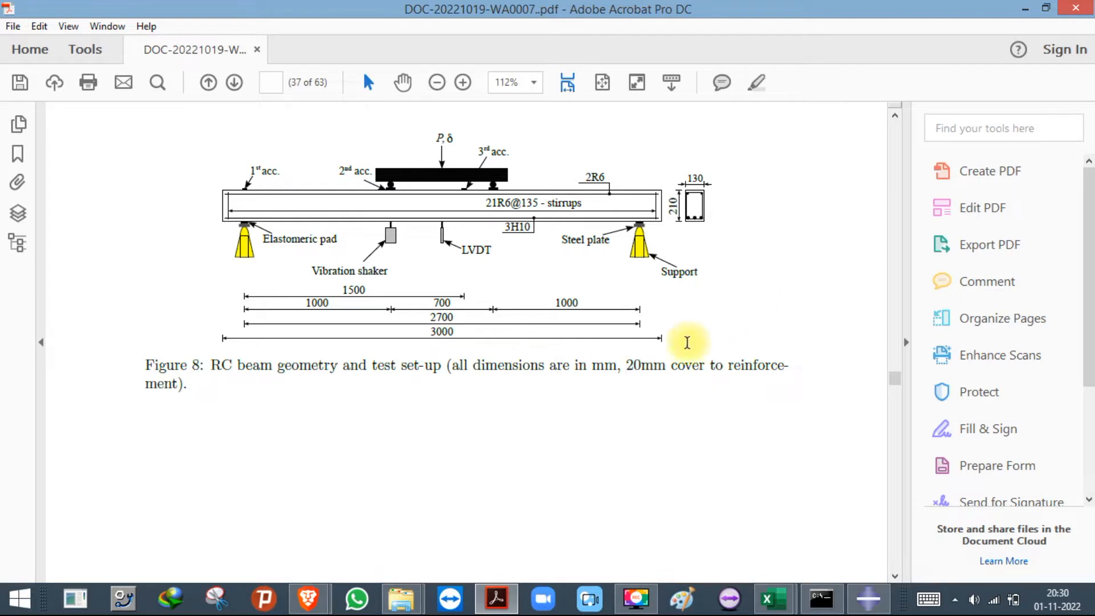
pyautogui.moveTo(627, 366); pyautogui.dragTo(620, 500)
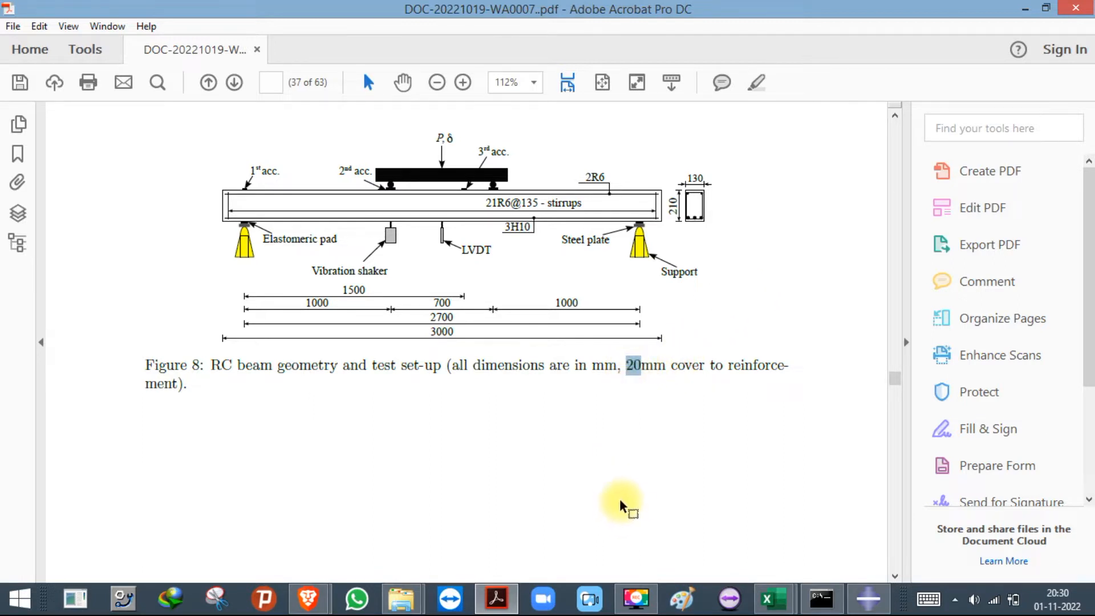
pyautogui.moveTo(653, 406); pyautogui.dragTo(653, 378)
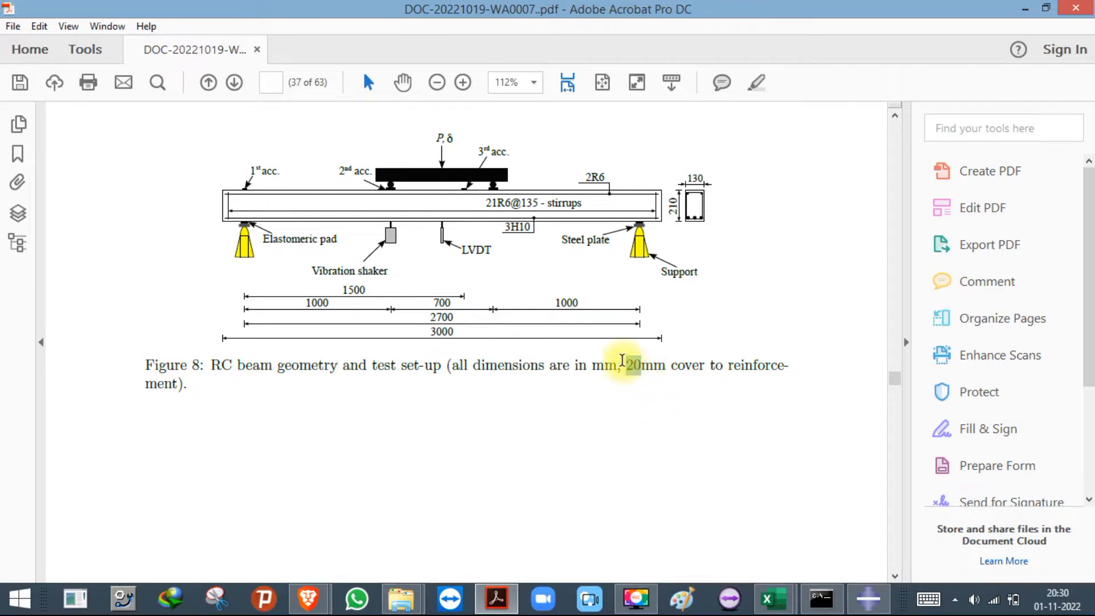
pyautogui.click(621, 363)
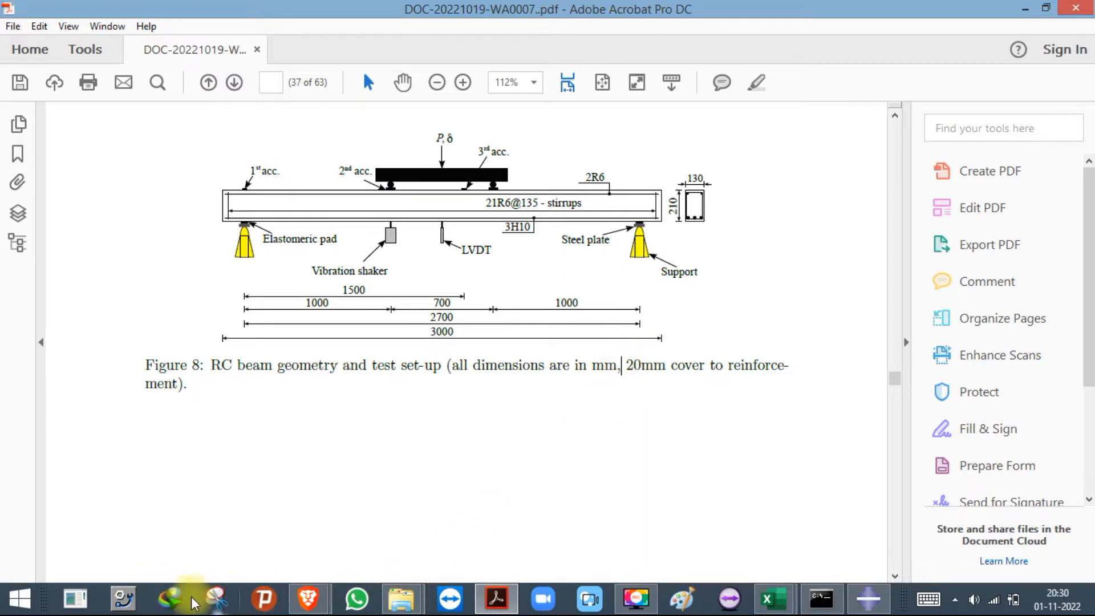
# Switch to Paint and draw an upright rectangle representing the stirrup outline on the blank canvas.
pyautogui.click(674, 599)
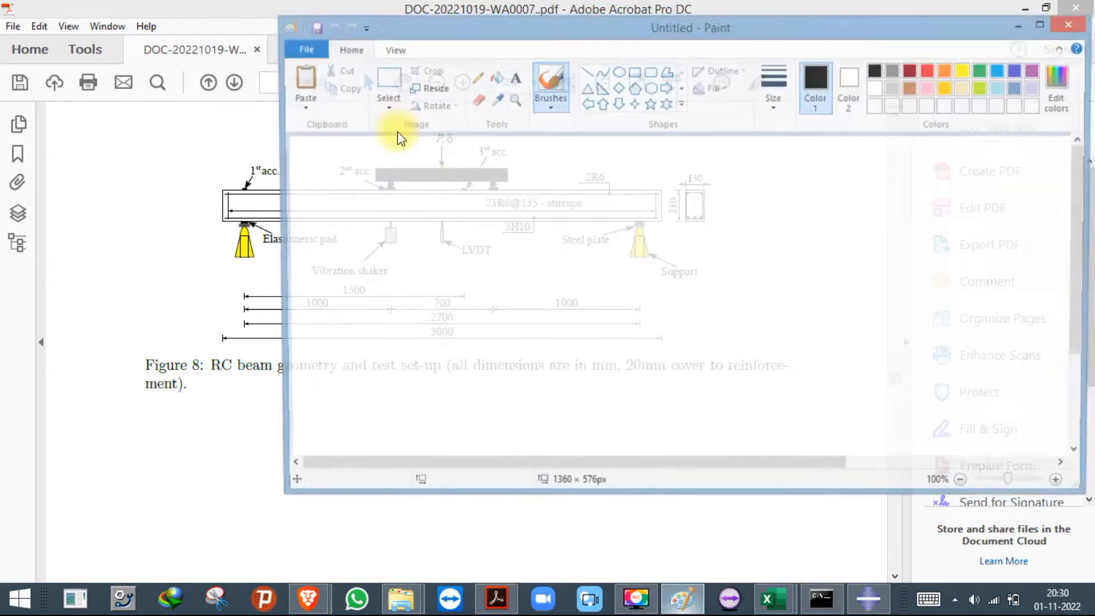
pyautogui.click(634, 71)
pyautogui.moveTo(536, 207); pyautogui.dragTo(631, 340)
pyautogui.click(669, 317)
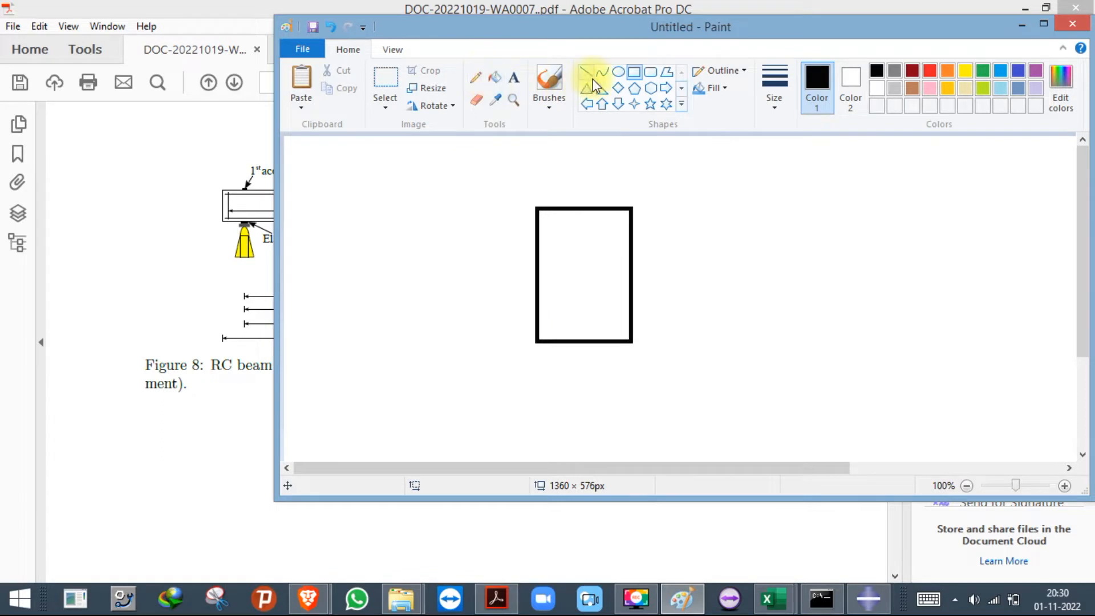
# Draw two freehand pencil arrows pointing at the lower part of the rectangle's left side, joined at their tails.
pyautogui.click(618, 71)
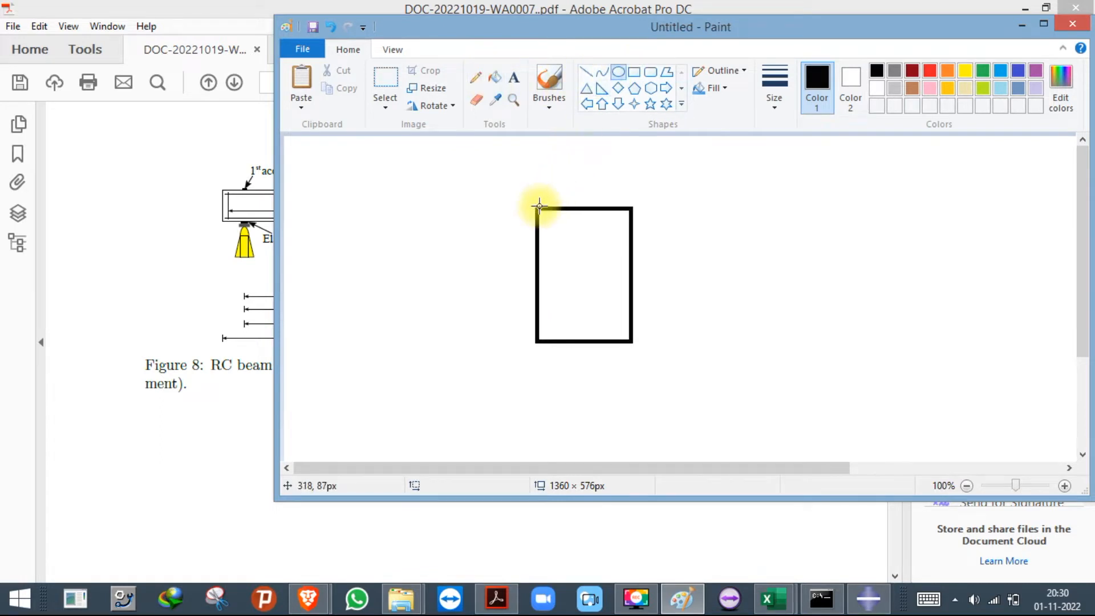
pyautogui.click(475, 76)
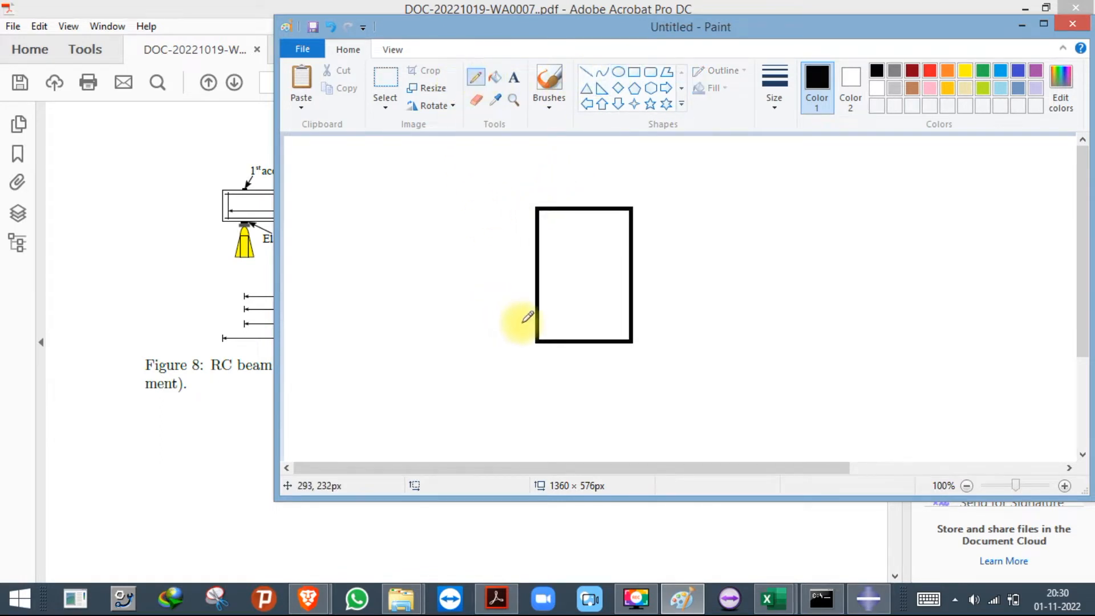
pyautogui.moveTo(534, 321)
pyautogui.mouseDown()
pyautogui.moveTo(497, 321)
pyautogui.moveTo(538, 320)
pyautogui.moveTo(525, 332)
pyautogui.mouseUp()
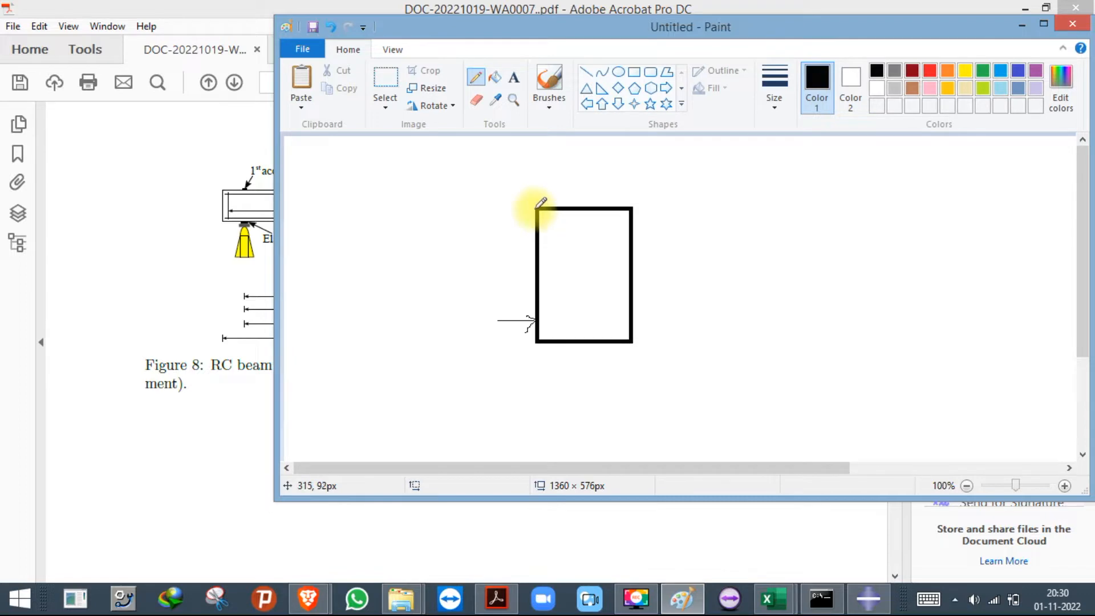
pyautogui.moveTo(543, 29)
pyautogui.mouseDown()
pyautogui.moveTo(528, 444)
pyautogui.moveTo(569, 325)
pyautogui.moveTo(623, 71)
pyautogui.moveTo(608, 61)
pyautogui.mouseUp()
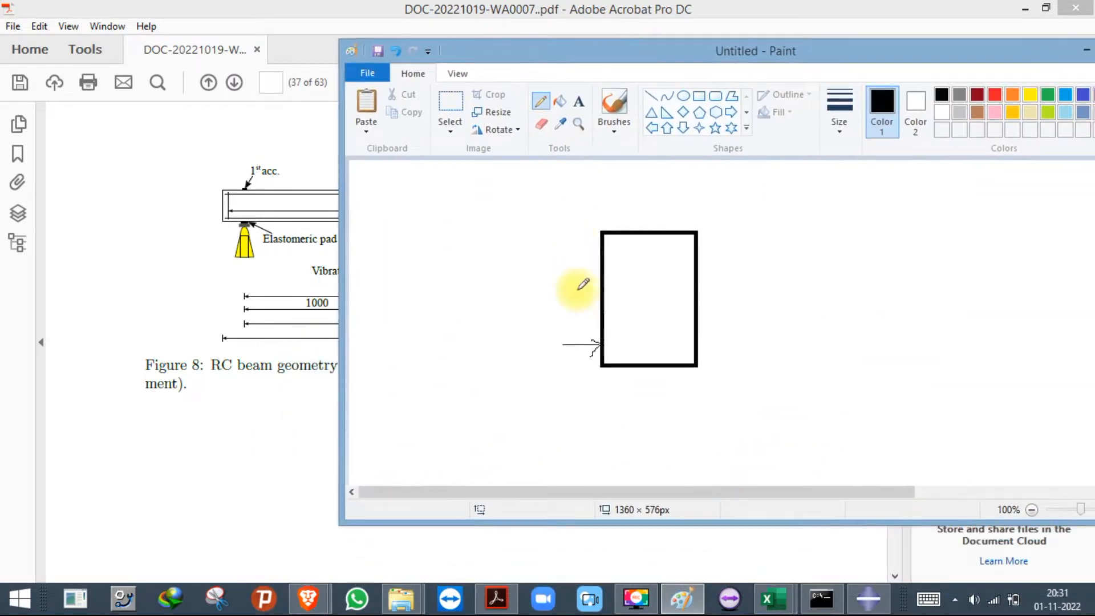
pyautogui.moveTo(558, 312)
pyautogui.mouseDown()
pyautogui.moveTo(562, 341)
pyautogui.moveTo(574, 323)
pyautogui.moveTo(605, 323)
pyautogui.moveTo(587, 336)
pyautogui.mouseUp()
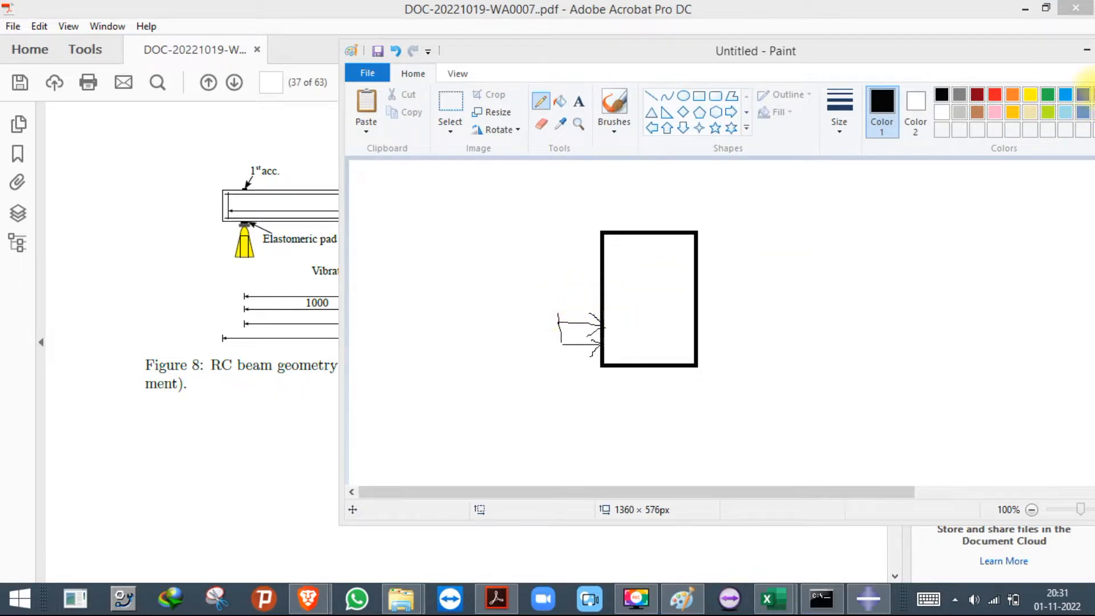
# Minimize the PDF and Paint windows, return to Abaqus/CAE and set the stirrup rectangle's width to 90.
pyautogui.click(1024, 9)
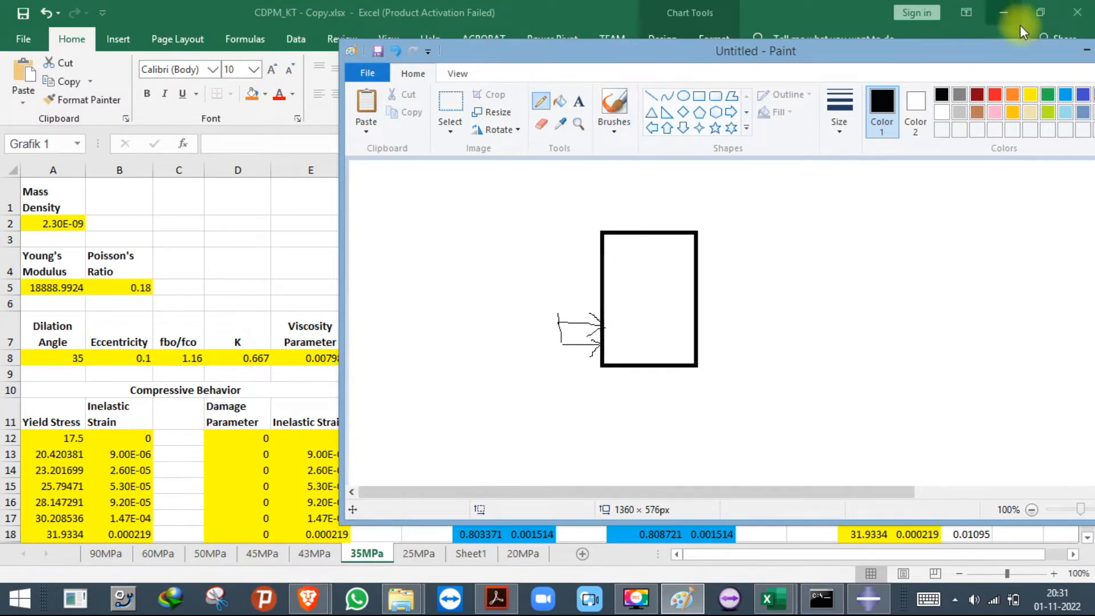
pyautogui.click(1080, 56)
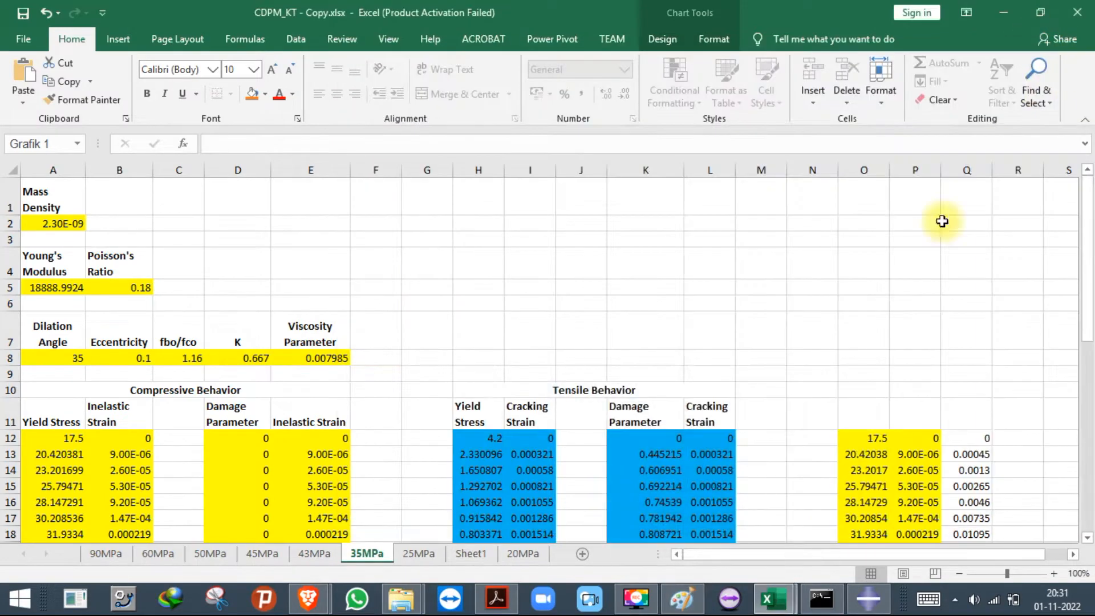
pyautogui.click(868, 599)
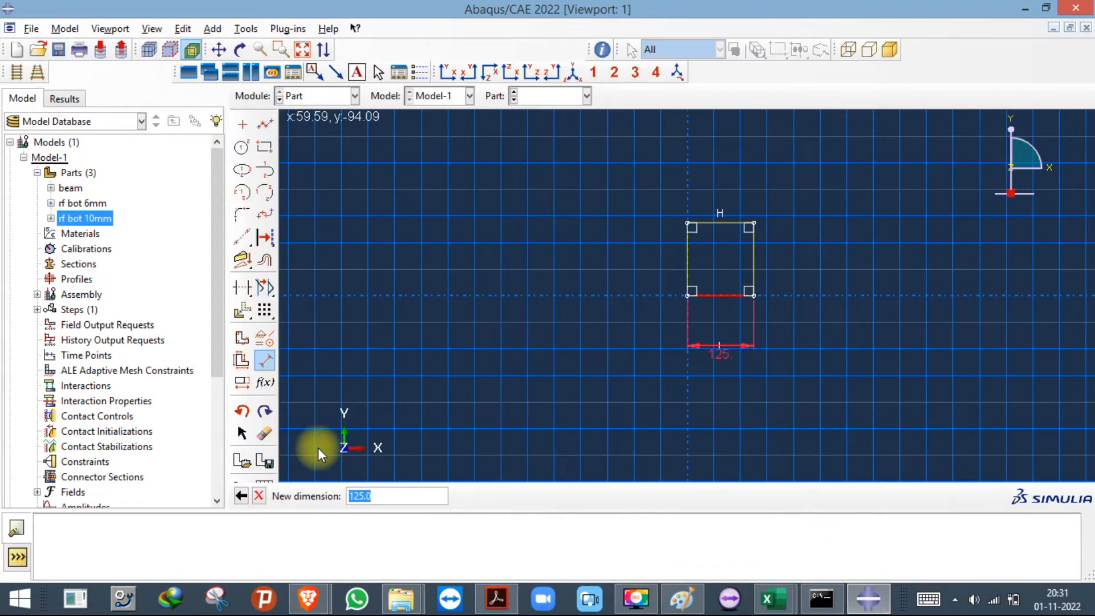
pyautogui.write('90')
pyautogui.press('Return')
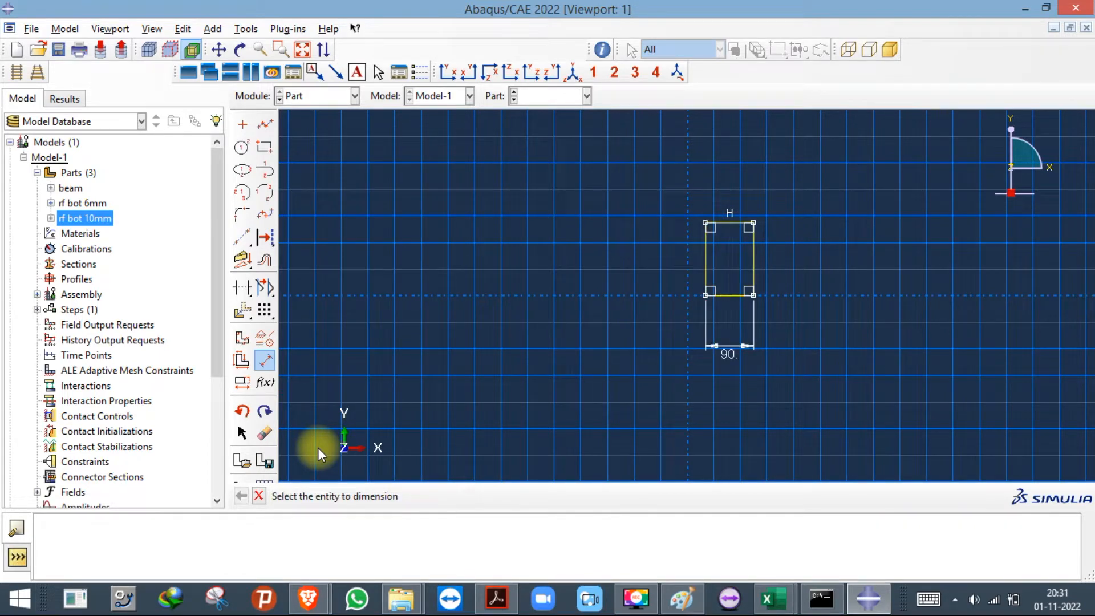
# Dimension the rectangle's left edge and set its height to 170.
pyautogui.click(707, 254)
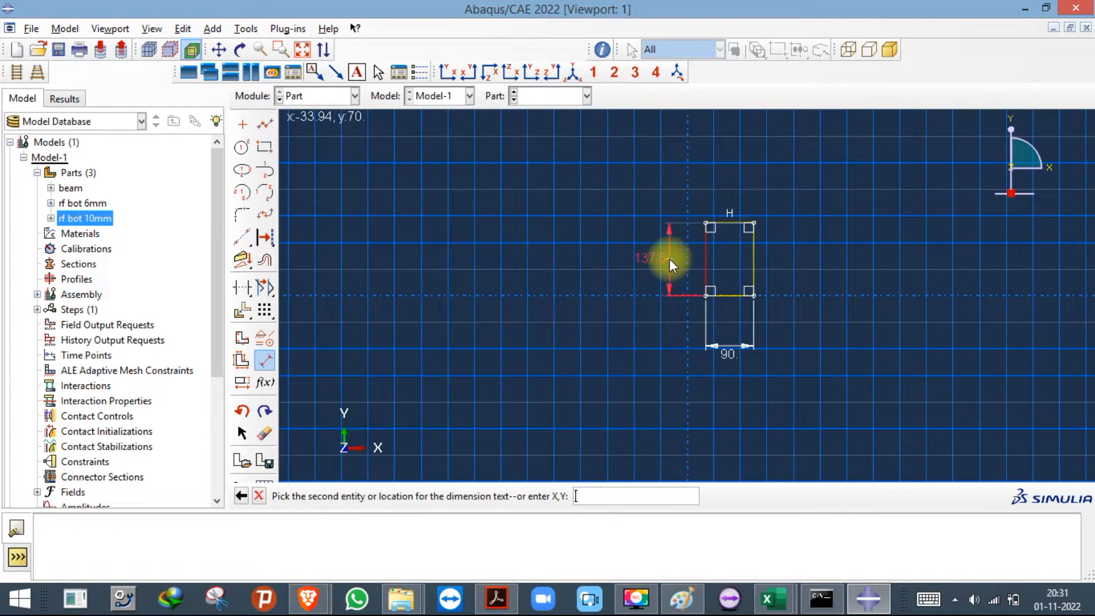
pyautogui.click(668, 260)
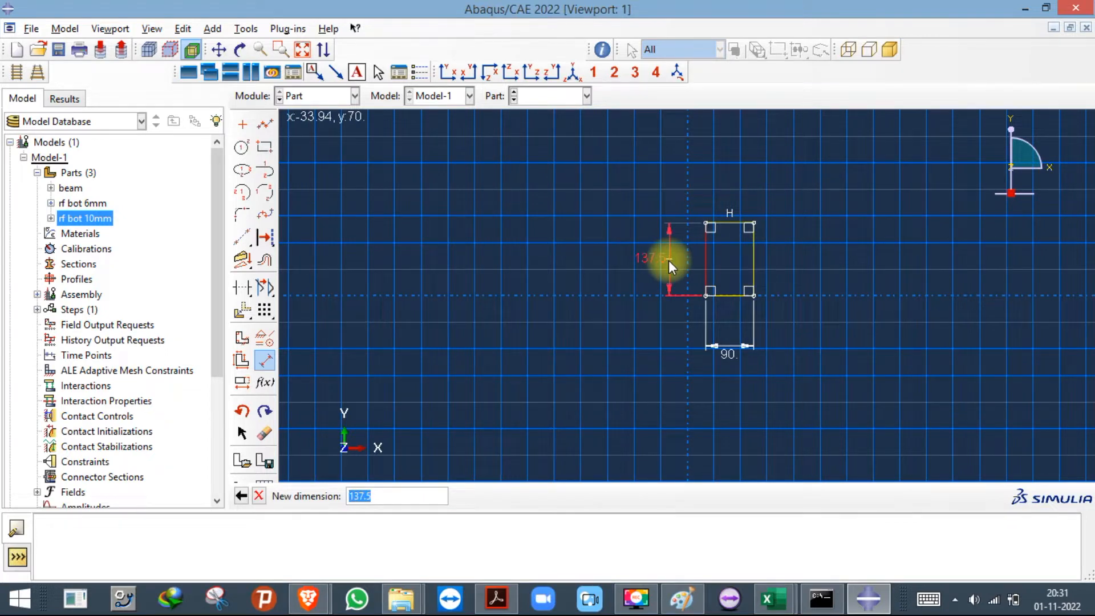
pyautogui.write('170')
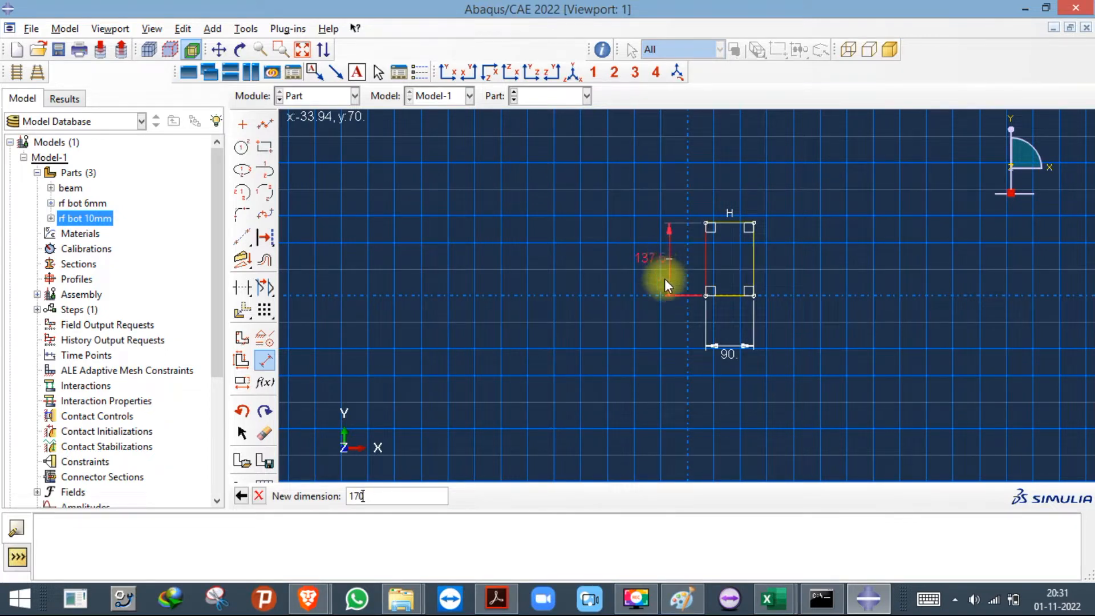
pyautogui.press('Return')
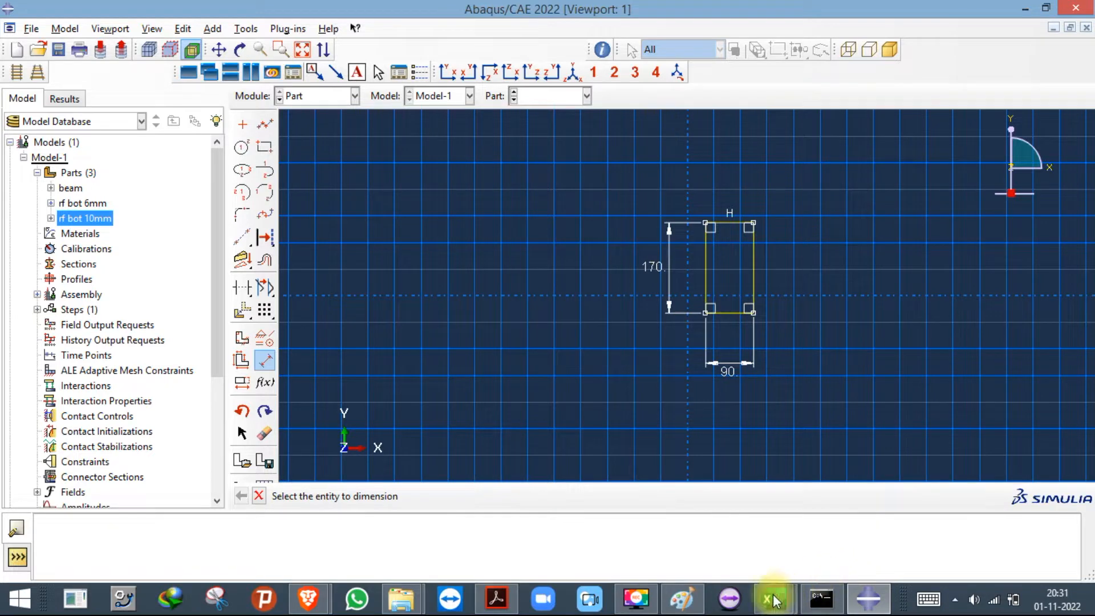
# Check Figure 8 in the PDF once more, return to Abaqus/CAE and finish the stirrups wire sketch.
pyautogui.click(490, 600)
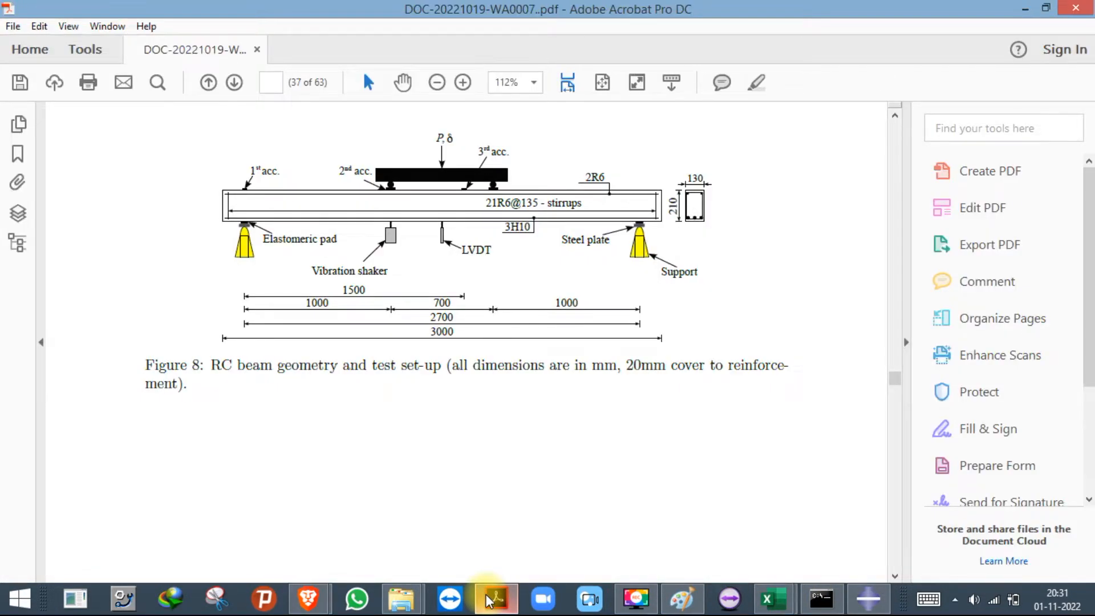
pyautogui.click(489, 599)
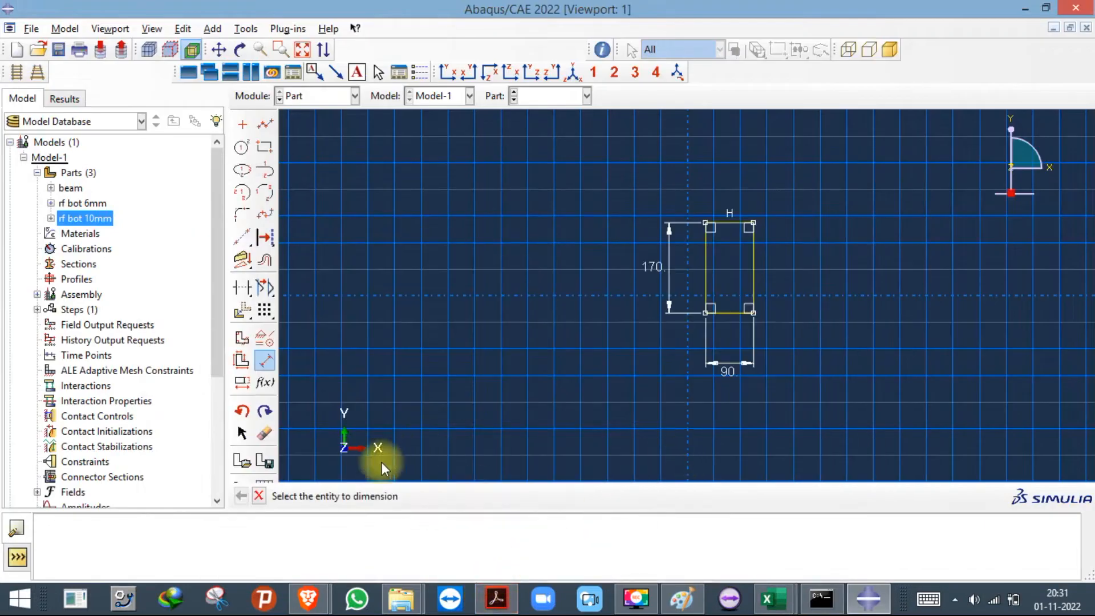
pyautogui.click(259, 499)
pyautogui.click(419, 498)
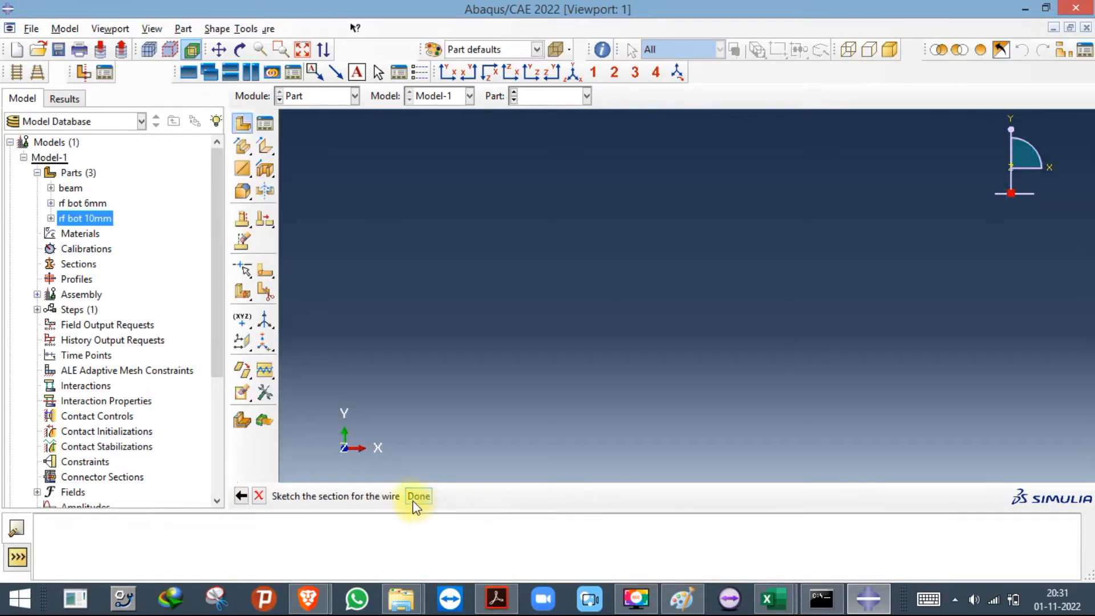
# Switch to the Assembly module and create a dependent instance of the beam part.
pyautogui.click(327, 97)
pyautogui.click(322, 145)
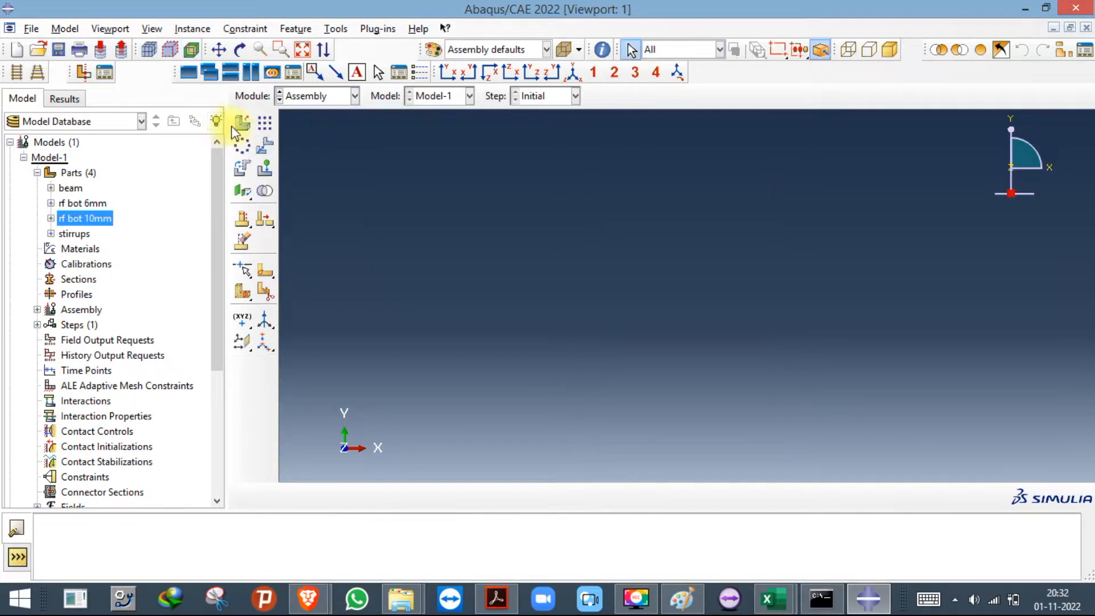
pyautogui.click(248, 126)
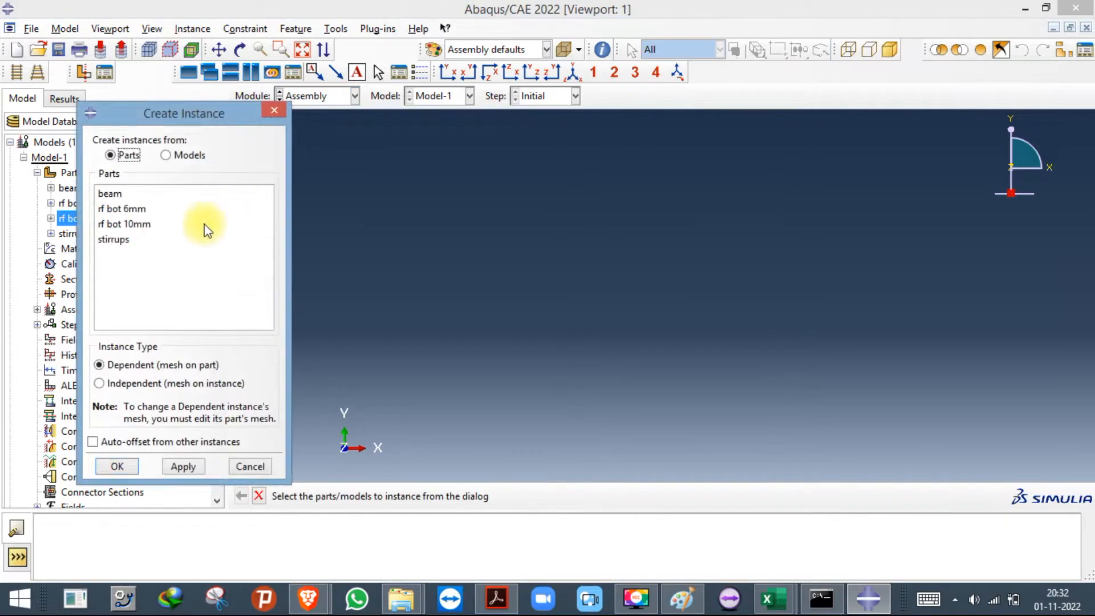
pyautogui.click(121, 193)
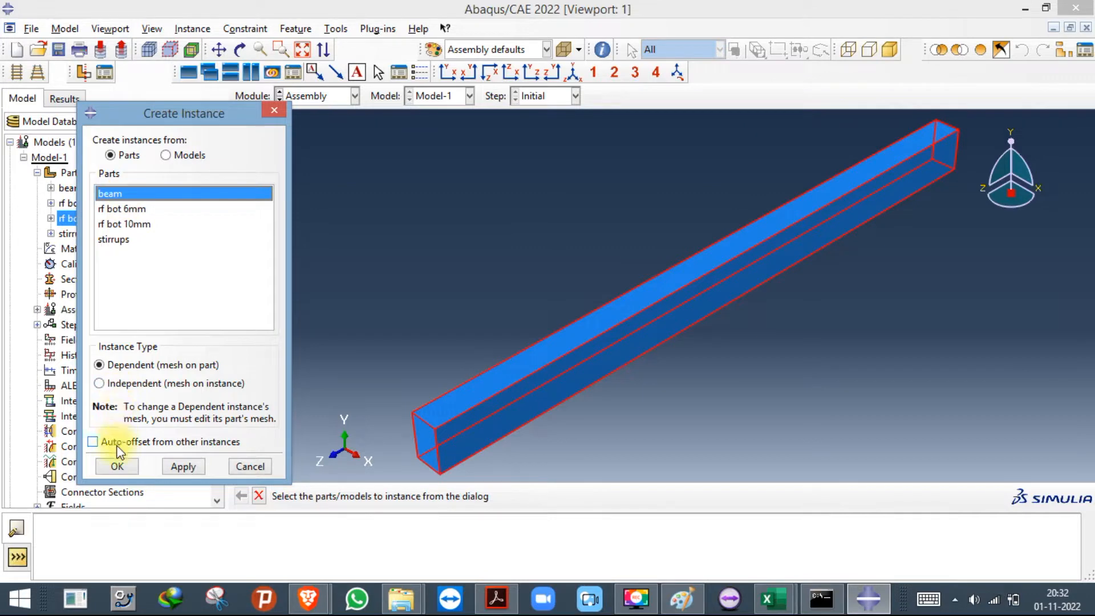
pyautogui.click(183, 466)
# Create dependent instances of the rf bot 10mm and stirrups parts and finish adding instances.
pyautogui.click(135, 209)
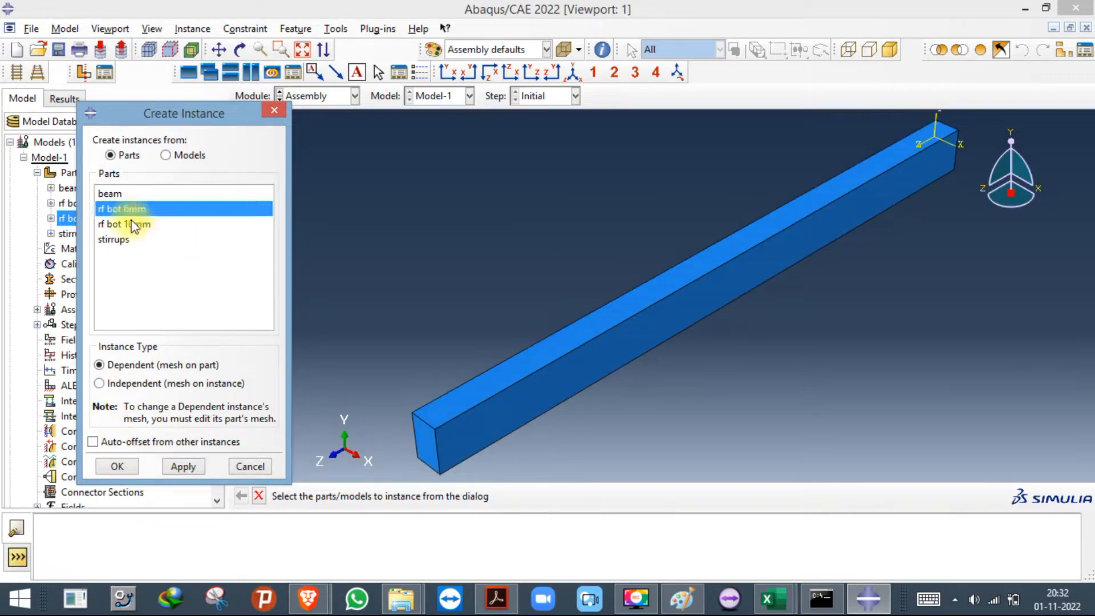
pyautogui.keyDown('shift'); pyautogui.click(134, 223); pyautogui.keyUp('shift')
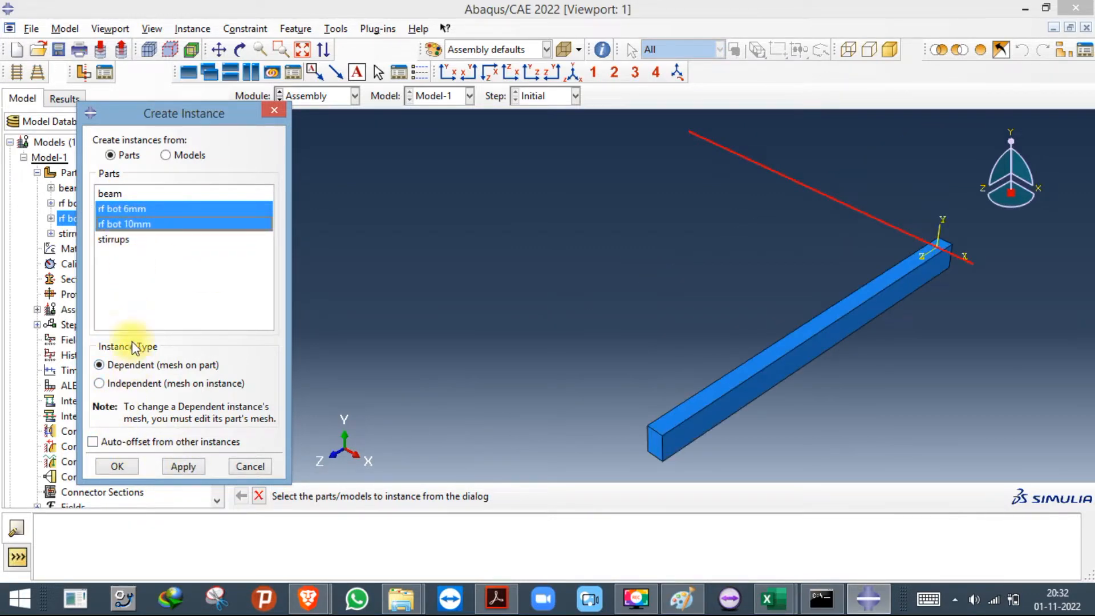
pyautogui.click(122, 225)
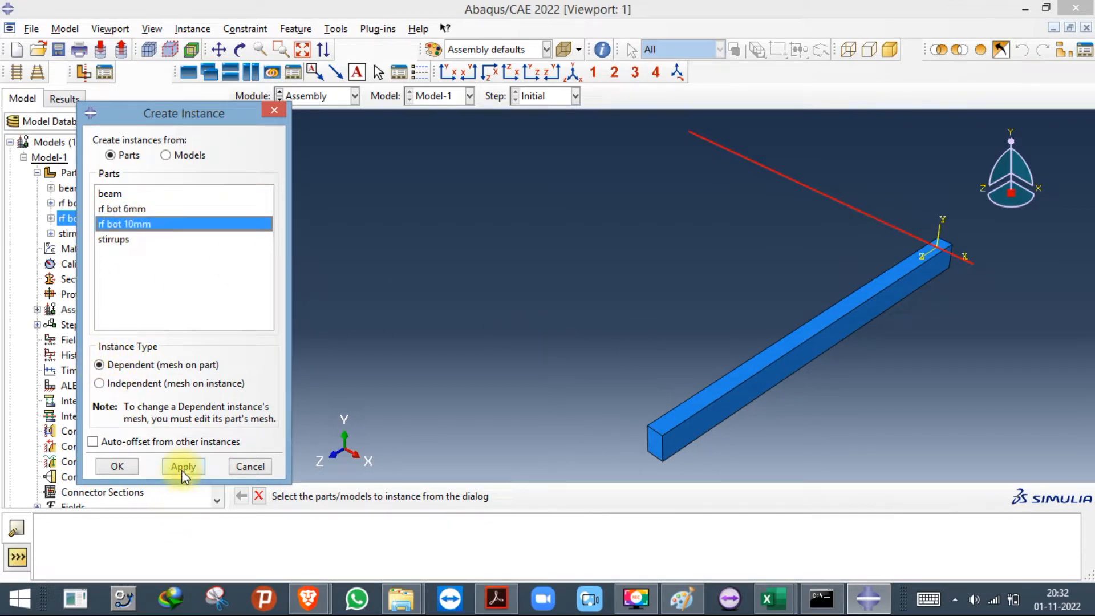
pyautogui.keyDown('ctrl'); pyautogui.click(120, 241); pyautogui.keyUp('ctrl')
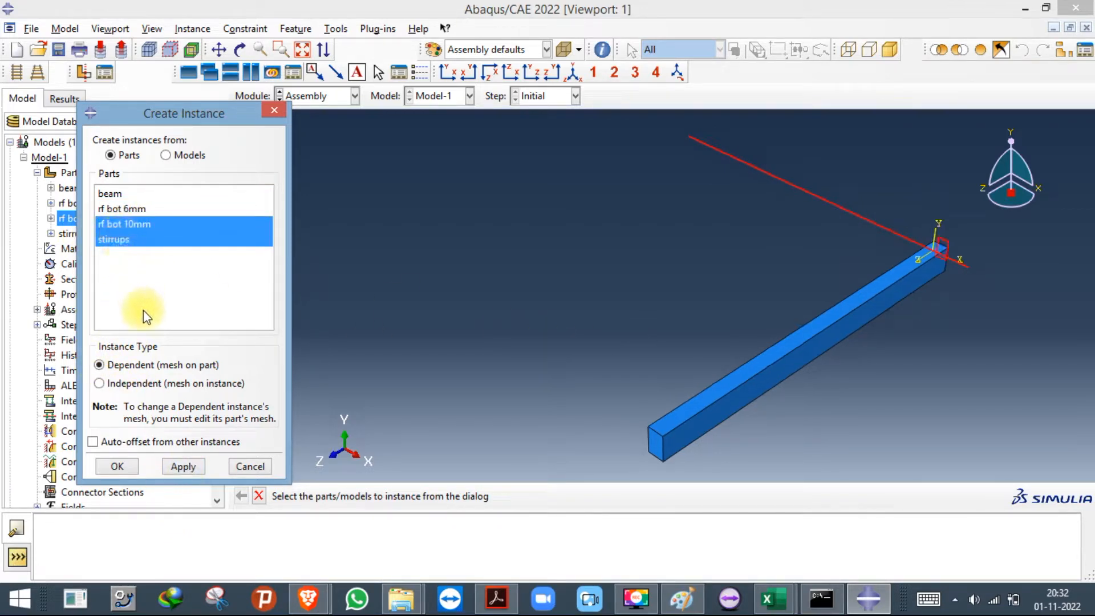
pyautogui.click(179, 464)
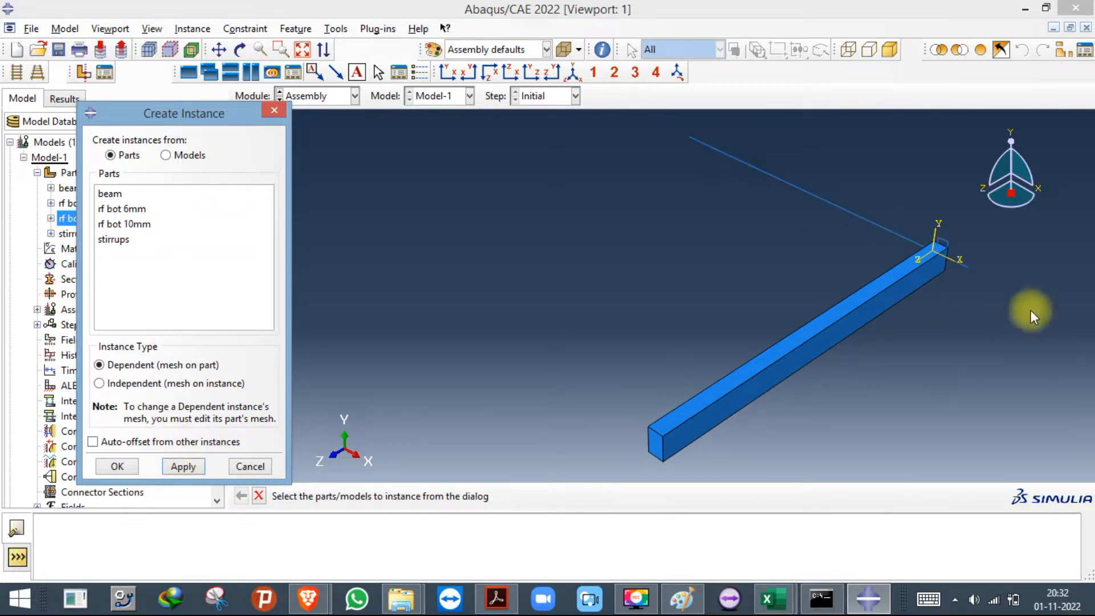
pyautogui.scroll(3, 1004, 210)
pyautogui.scroll(-2, 844, 235)
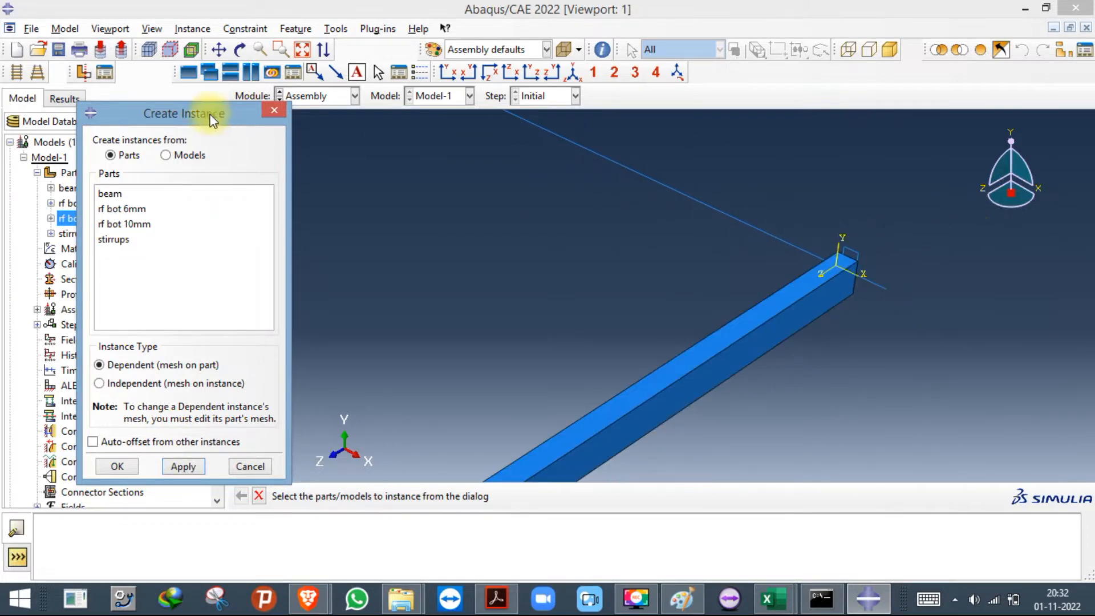
pyautogui.click(273, 111)
# Rotate the rf bot 10mm instance by 90 degrees about the axis from 0,0,0 to 0,1,0.
pyautogui.click(242, 168)
pyautogui.click(680, 193)
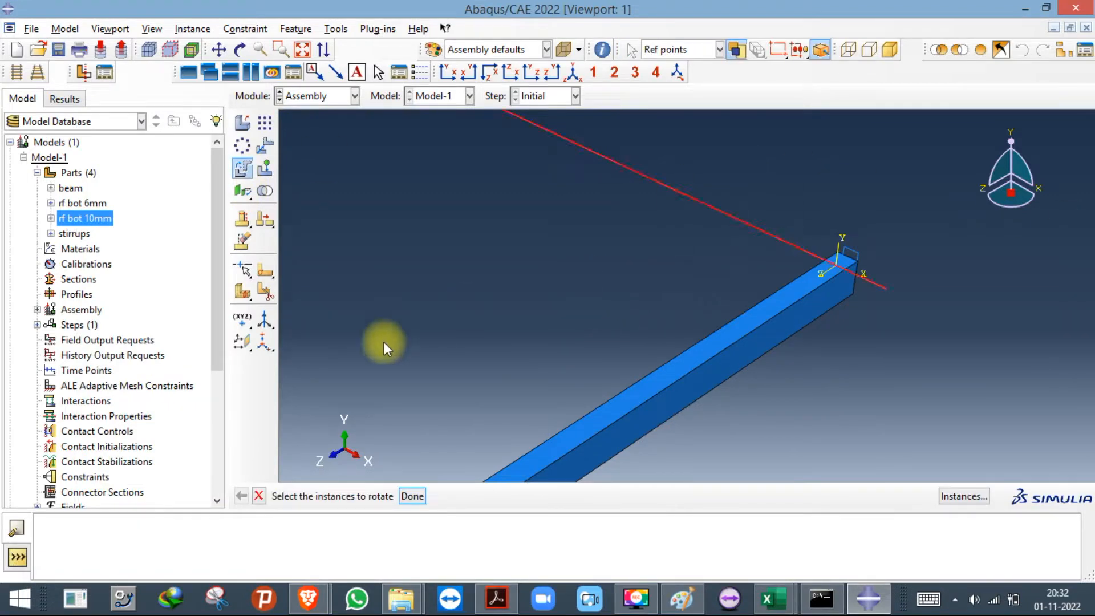
pyautogui.click(407, 494)
pyautogui.press('Return')
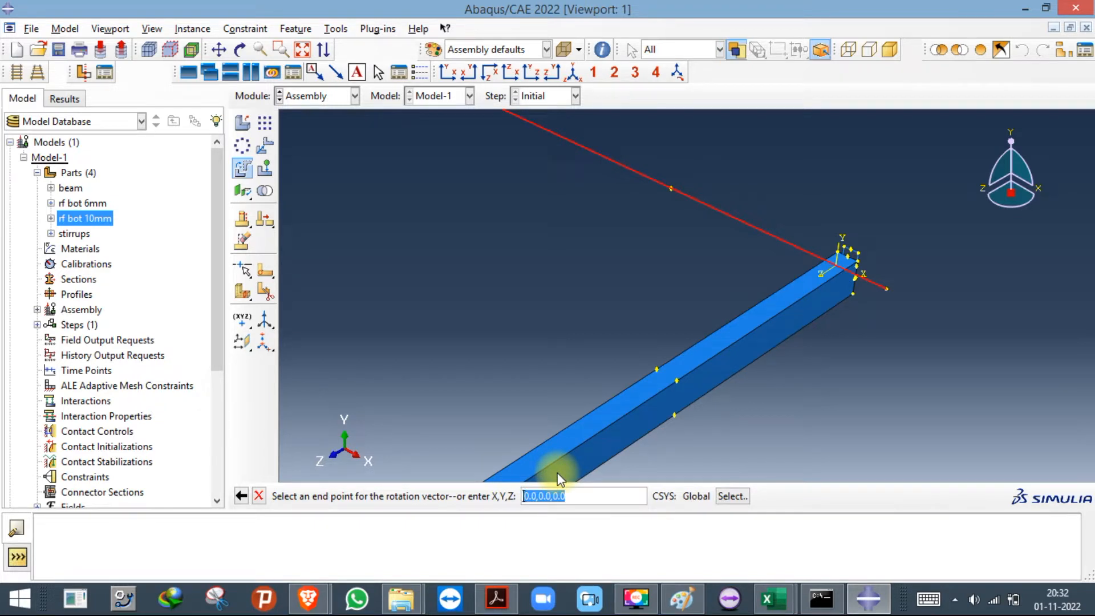
pyautogui.write('0,1,0')
pyautogui.press('Return')
pyautogui.press('Return')
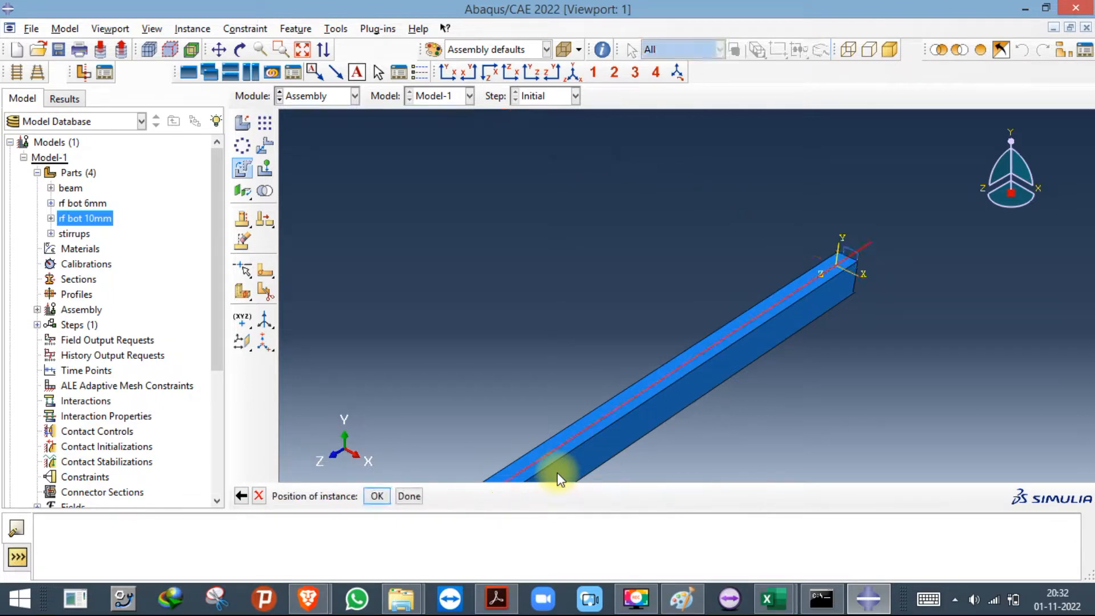
pyautogui.click(377, 496)
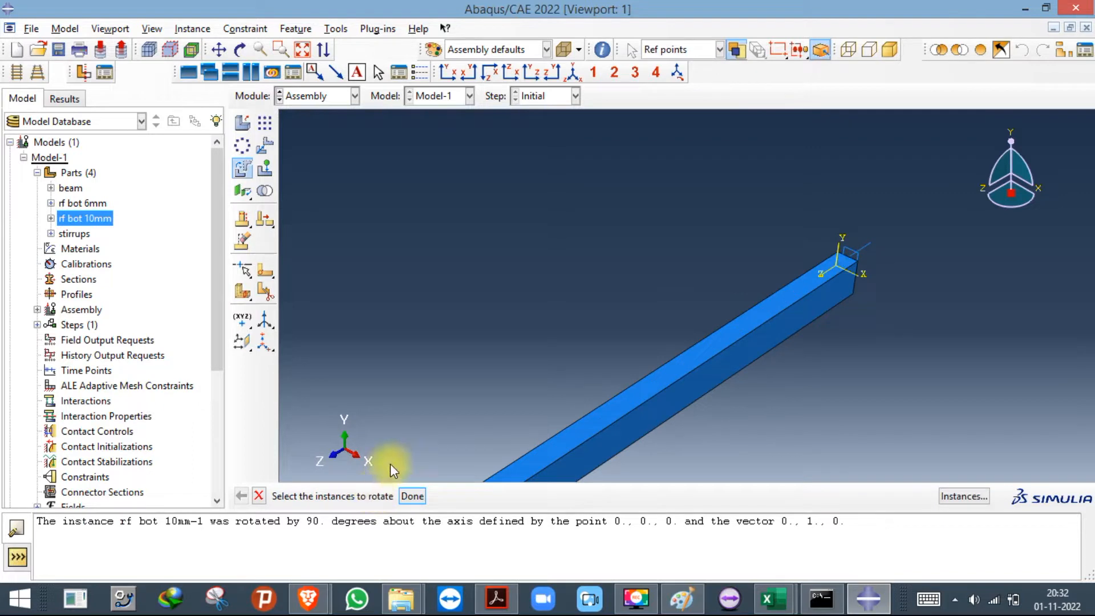
# Examine how the rotated 10 mm bar and the stirrup sit relative to the beam's end, leaving the rotate command.
pyautogui.scroll(-5, 887, 262)
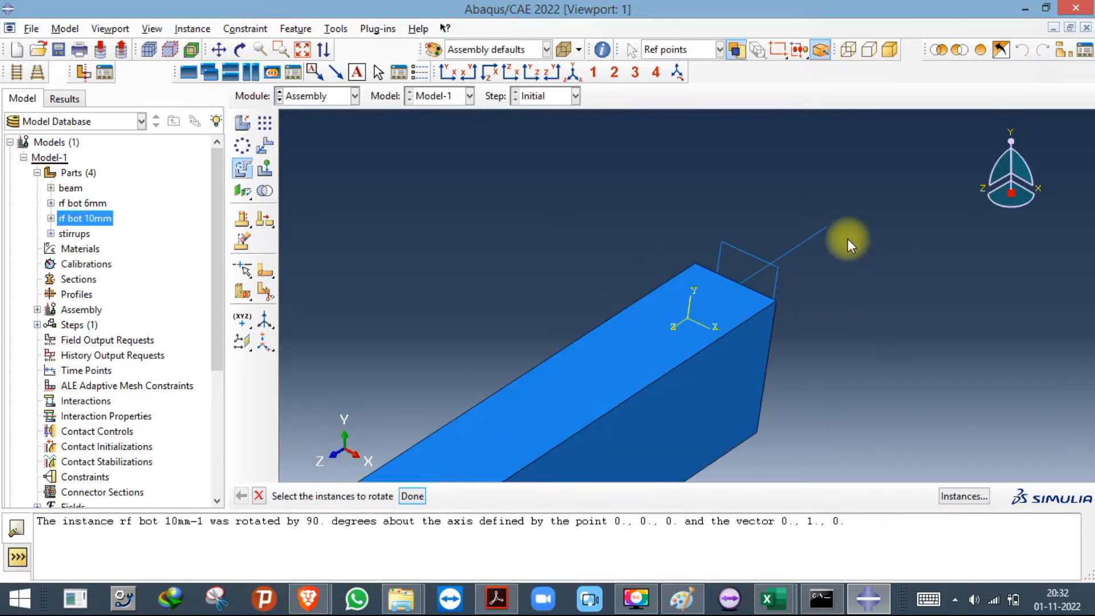
pyautogui.scroll(-3, 812, 228)
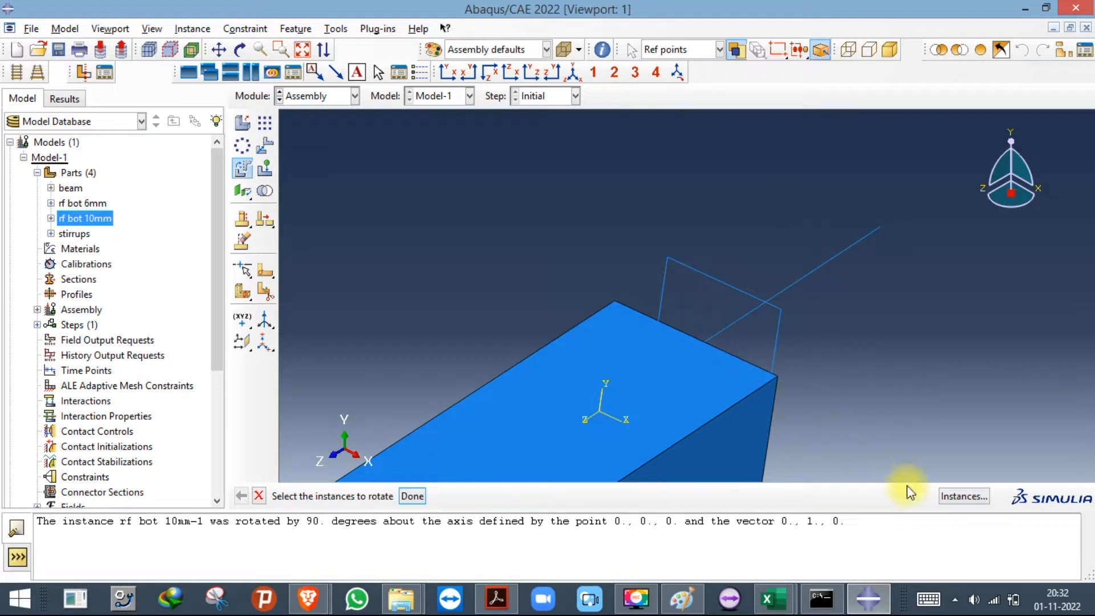
pyautogui.click(1010, 574)
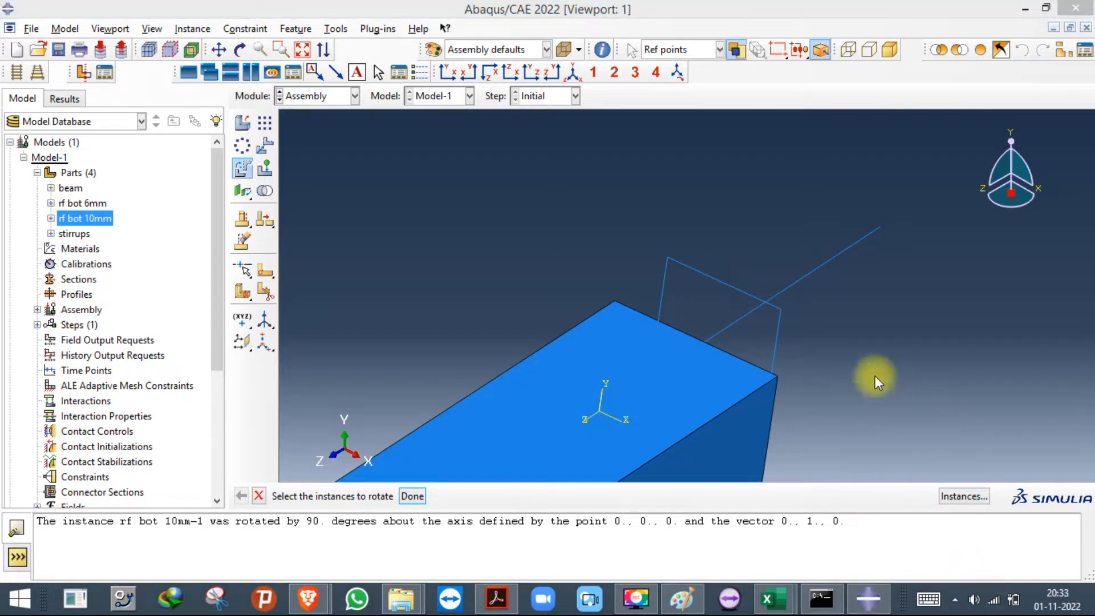
pyautogui.click(628, 234)
pyautogui.scroll(2, 628, 235)
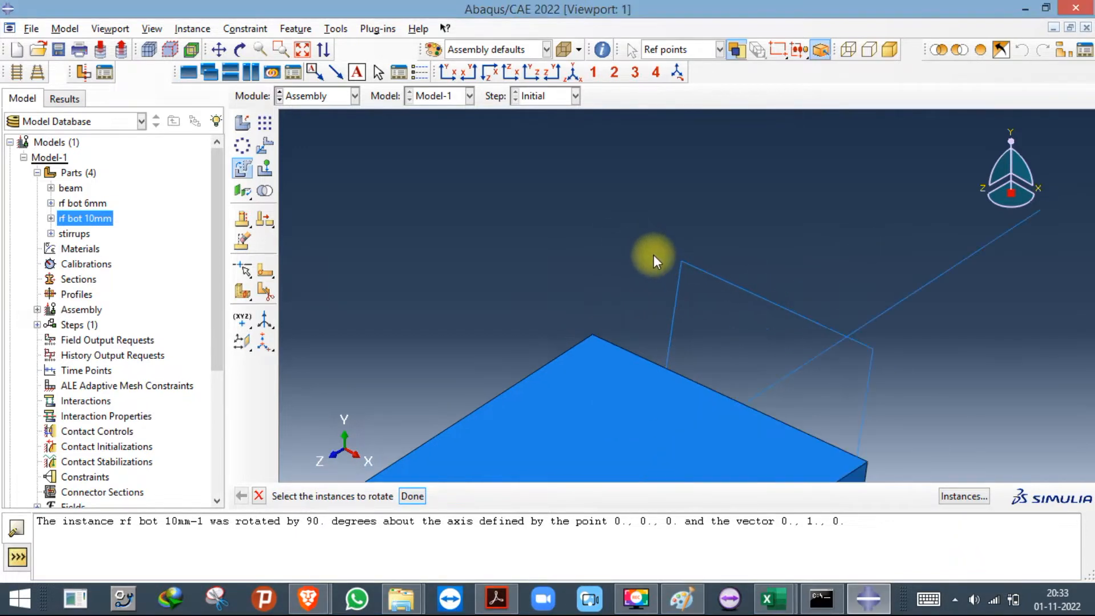
pyautogui.click(1008, 572)
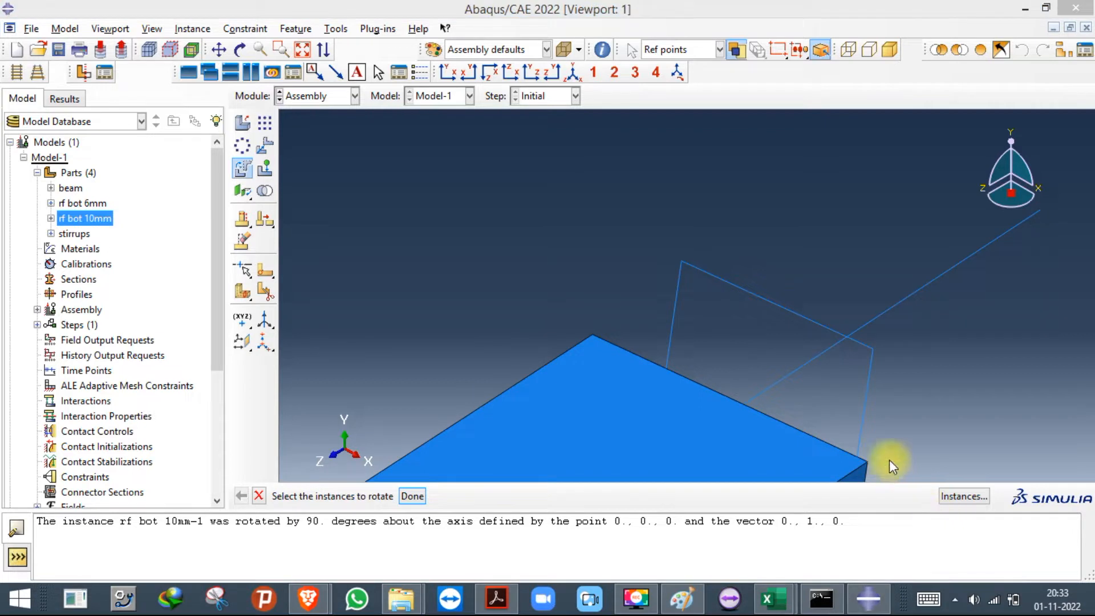
pyautogui.click(785, 341)
pyautogui.scroll(2, 783, 336)
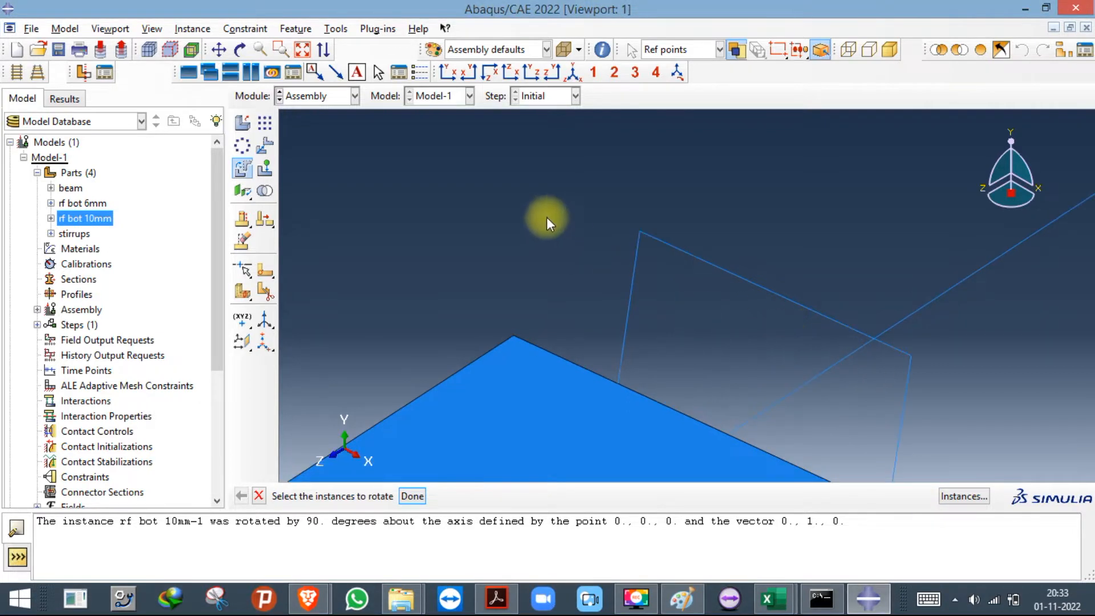
pyautogui.click(251, 168)
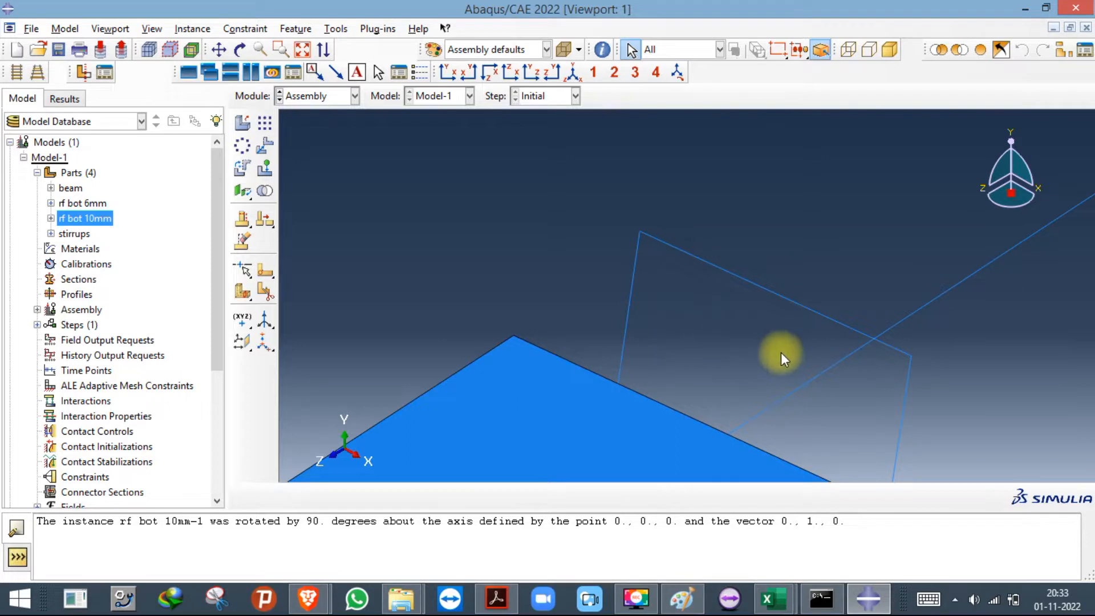
pyautogui.scroll(-3, 781, 354)
pyautogui.scroll(4, 786, 361)
pyautogui.scroll(-2, 667, 318)
pyautogui.scroll(4, 513, 228)
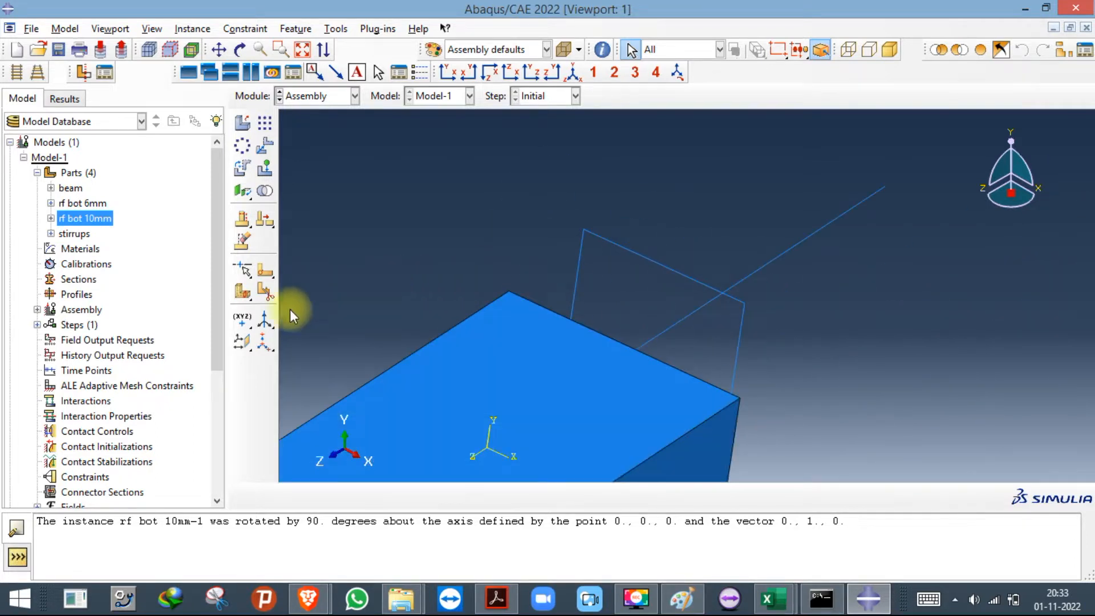
pyautogui.moveTo(244, 320); pyautogui.dragTo(292, 314)
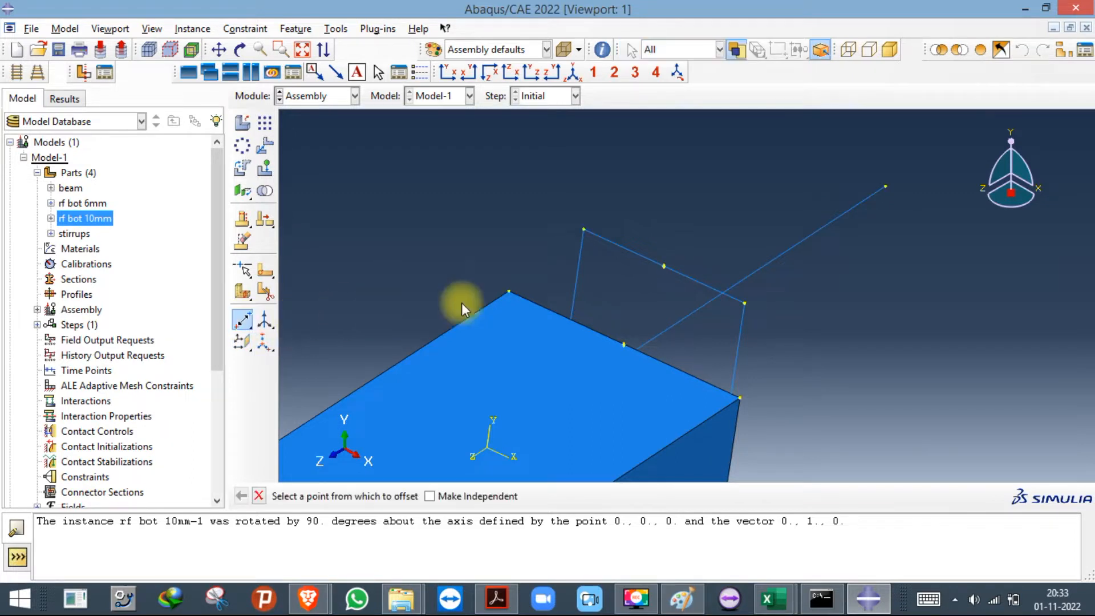
pyautogui.scroll(-5, 762, 339)
pyautogui.scroll(-2, 735, 251)
pyautogui.click(732, 252)
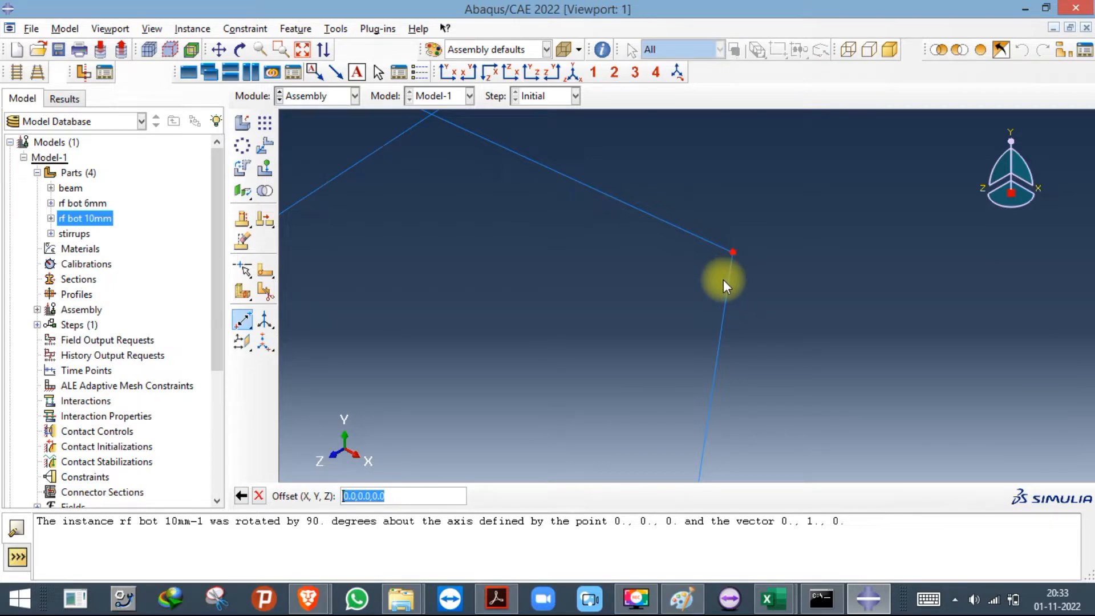
pyautogui.scroll(5, 614, 237)
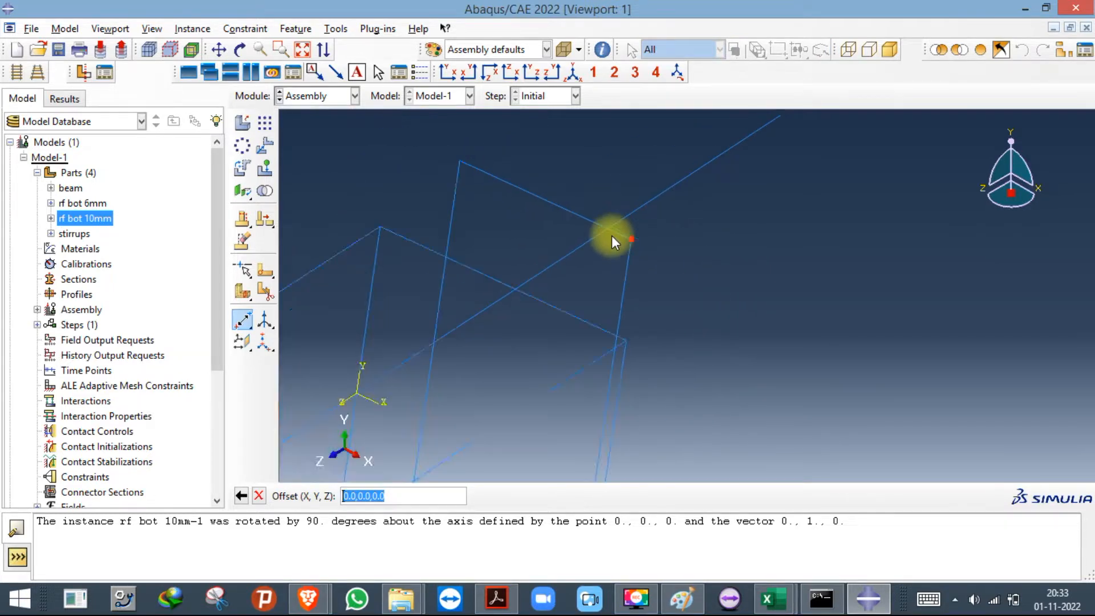
pyautogui.scroll(3, 561, 235)
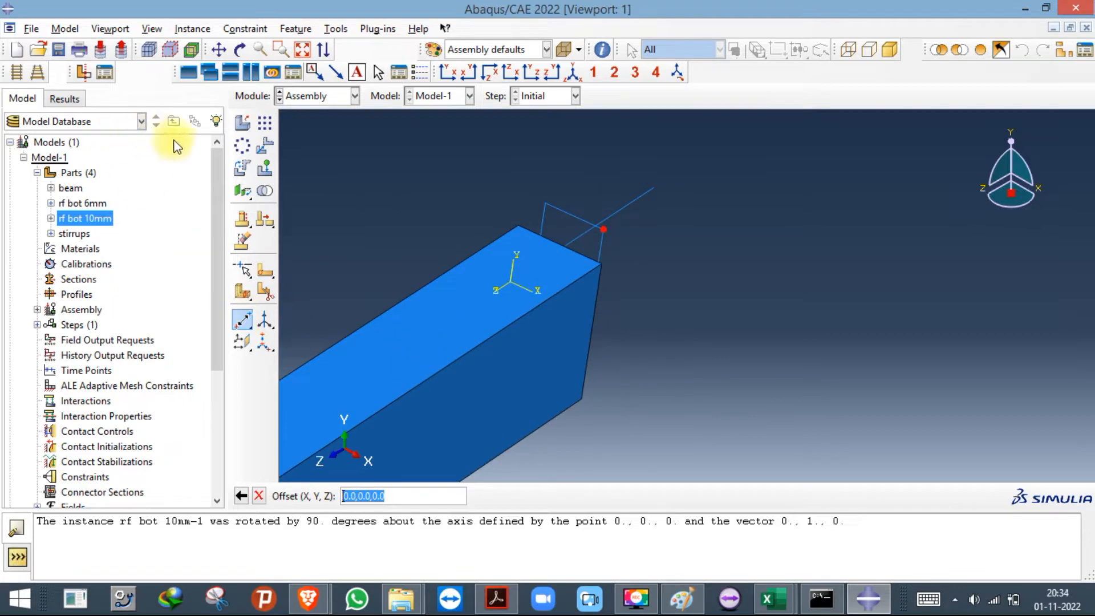
# Hide the beam-1 instance in the assembly display options, keeping rf bot 10mm-1 and stirrups-1 visible.
pyautogui.click(152, 26)
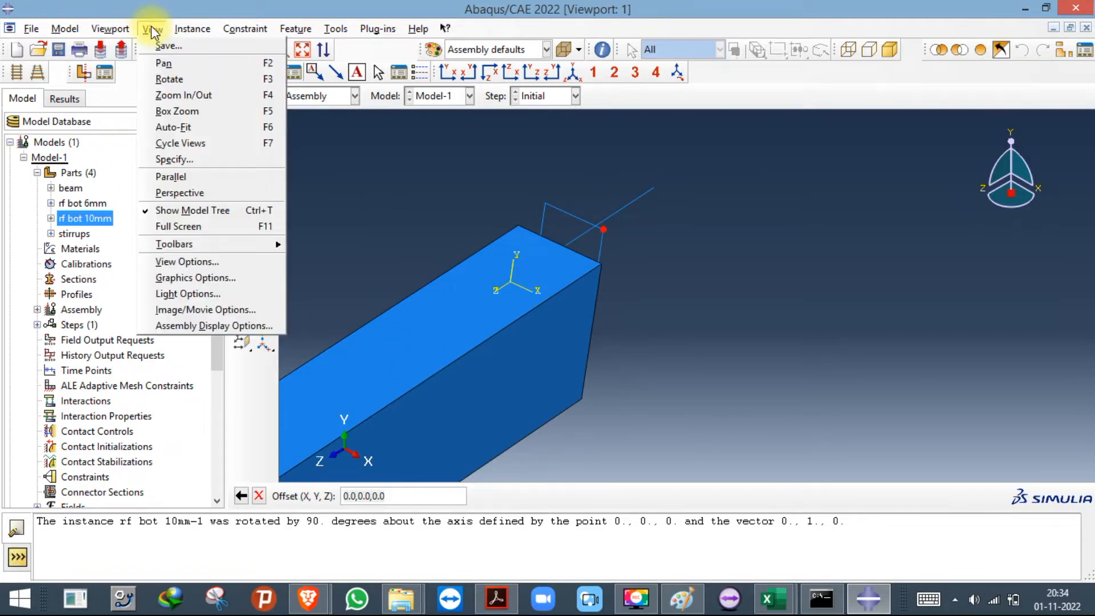
pyautogui.click(205, 325)
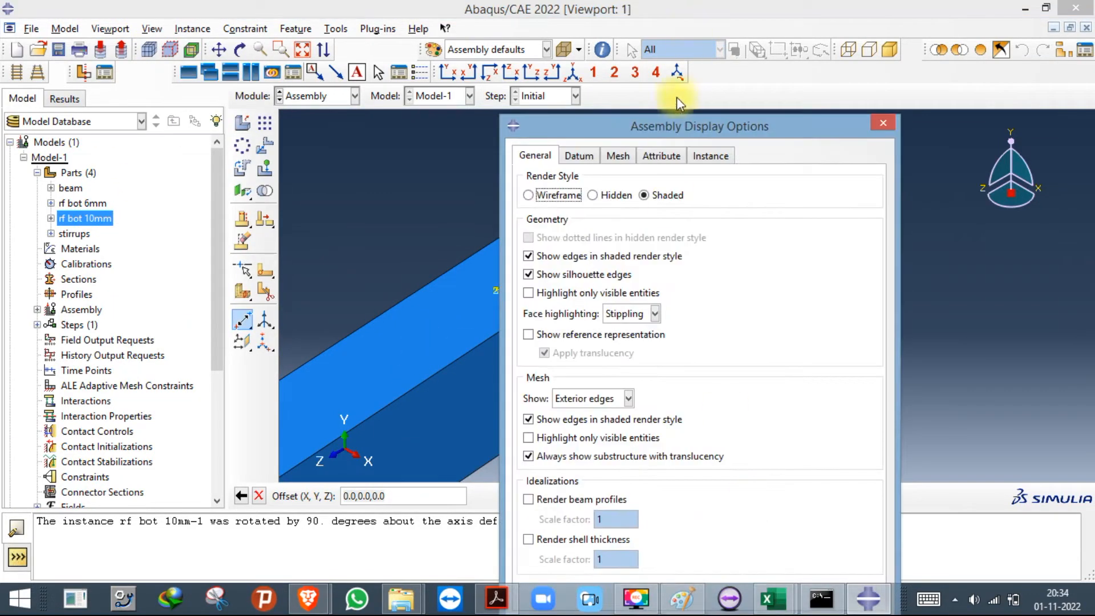
pyautogui.moveTo(664, 133); pyautogui.dragTo(954, 18)
pyautogui.click(999, 42)
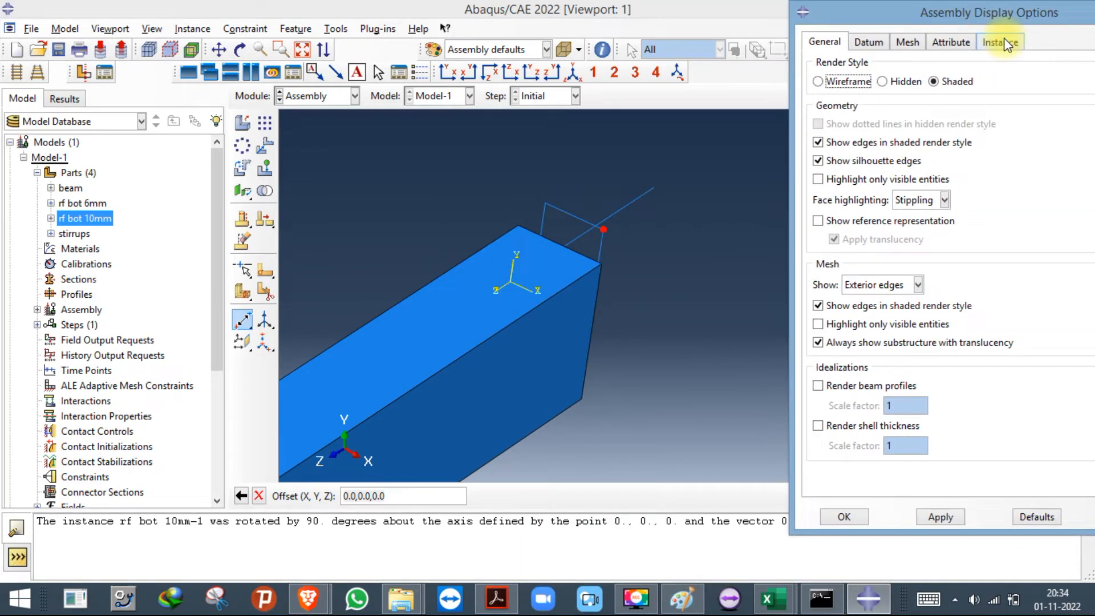
pyautogui.click(833, 158)
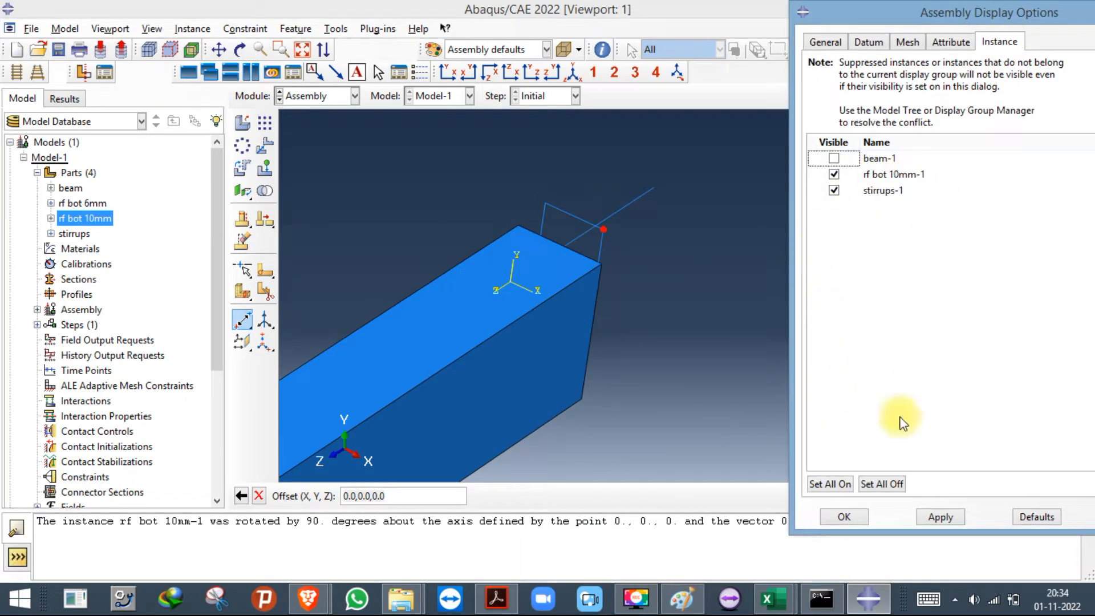
pyautogui.click(925, 516)
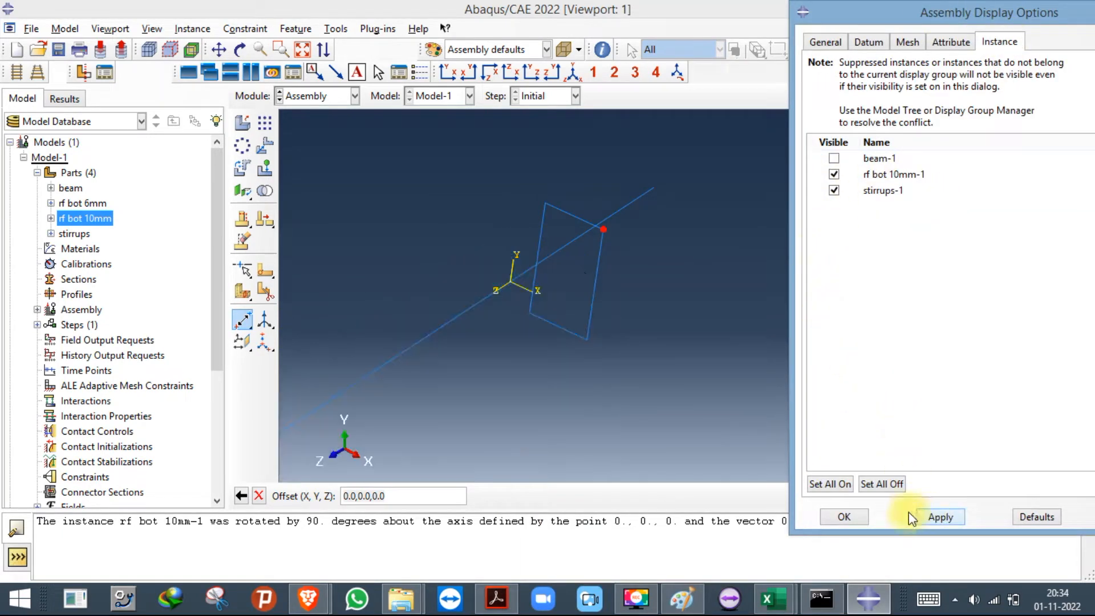
# Create a datum point offset by -8,8,0 from the stirrup's lower corner on the +X side.
pyautogui.click(258, 494)
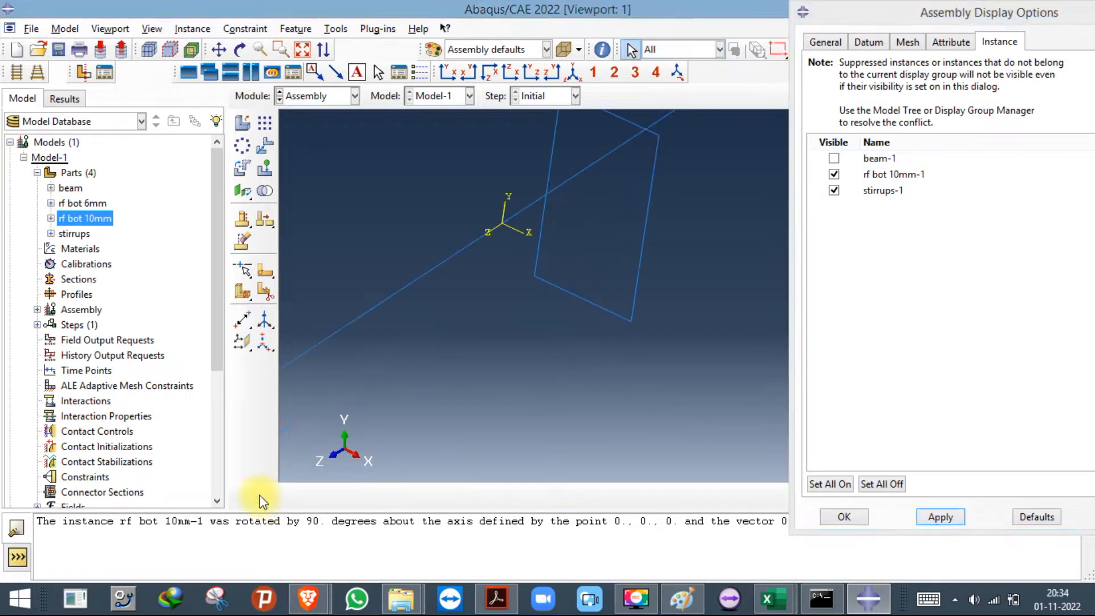
pyautogui.click(242, 320)
pyautogui.scroll(-3, 613, 316)
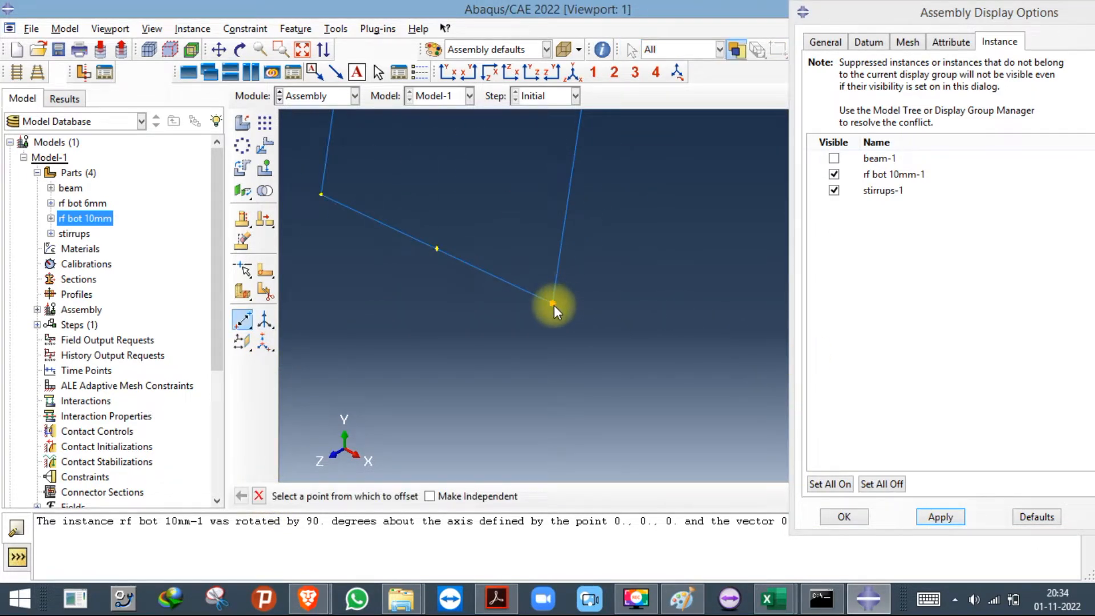
pyautogui.scroll(2, 575, 326)
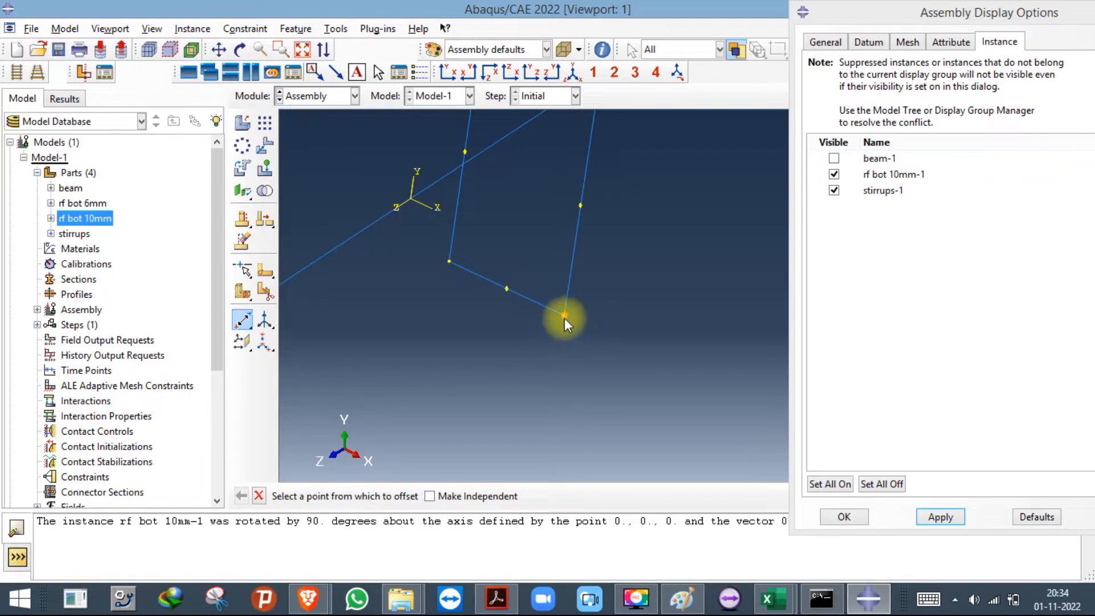
pyautogui.click(563, 316)
pyautogui.click(381, 495)
pyautogui.tripleClick(381, 495)
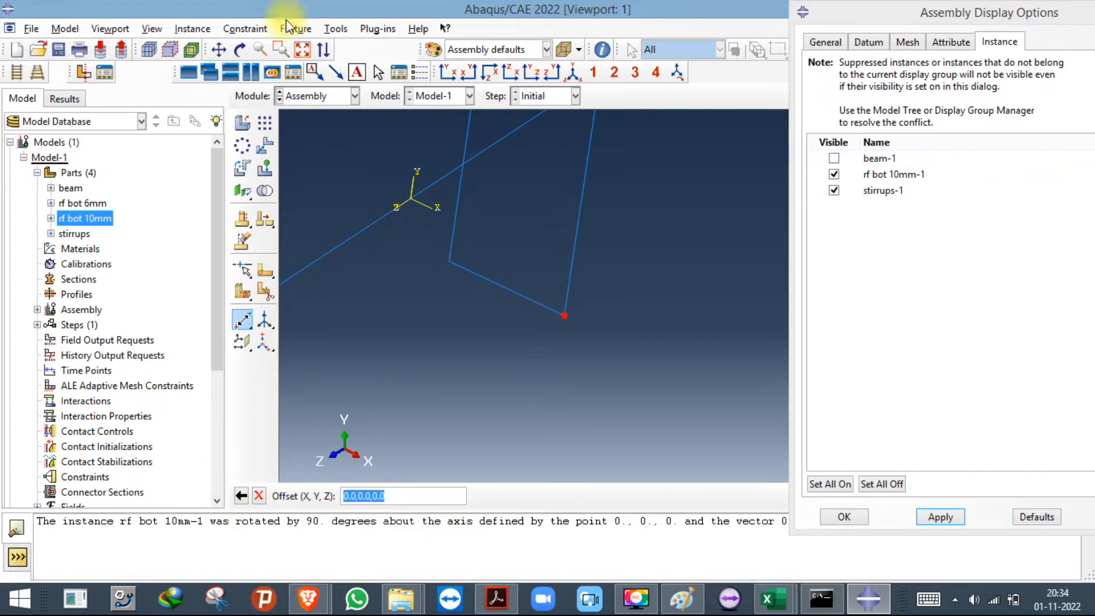
pyautogui.scroll(-4, 559, 325)
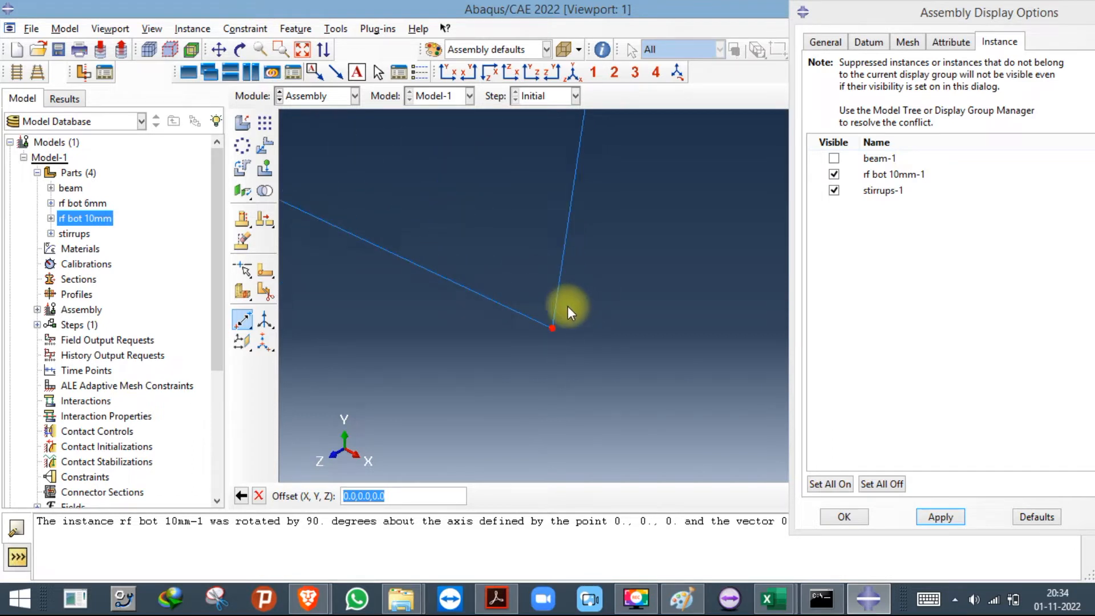
pyautogui.scroll(4, 558, 317)
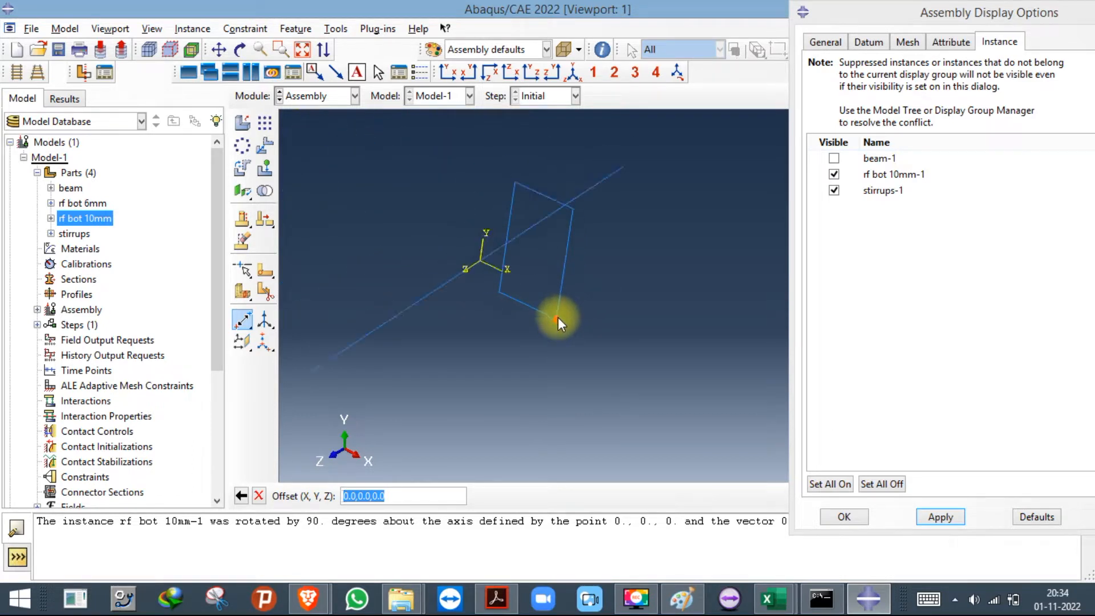
pyautogui.scroll(-2, 415, 308)
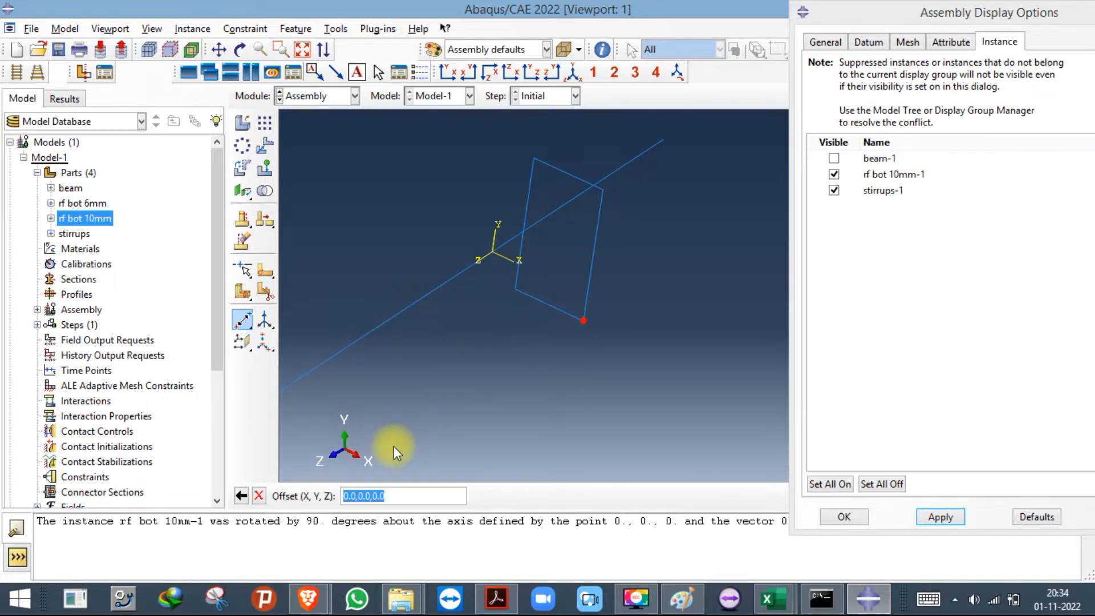
pyautogui.write('-8,8,0')
pyautogui.press('Return')
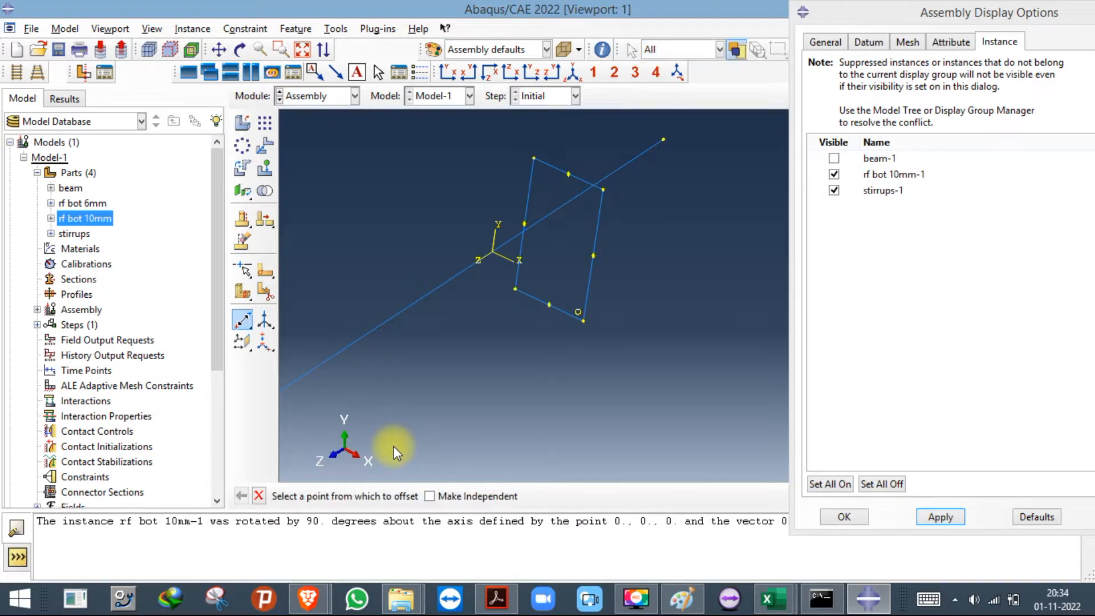
# Translate the rf bot 10mm-1 instance from its +Z end point to the datum point near the stirrup's lower corner.
pyautogui.scroll(2, 538, 282)
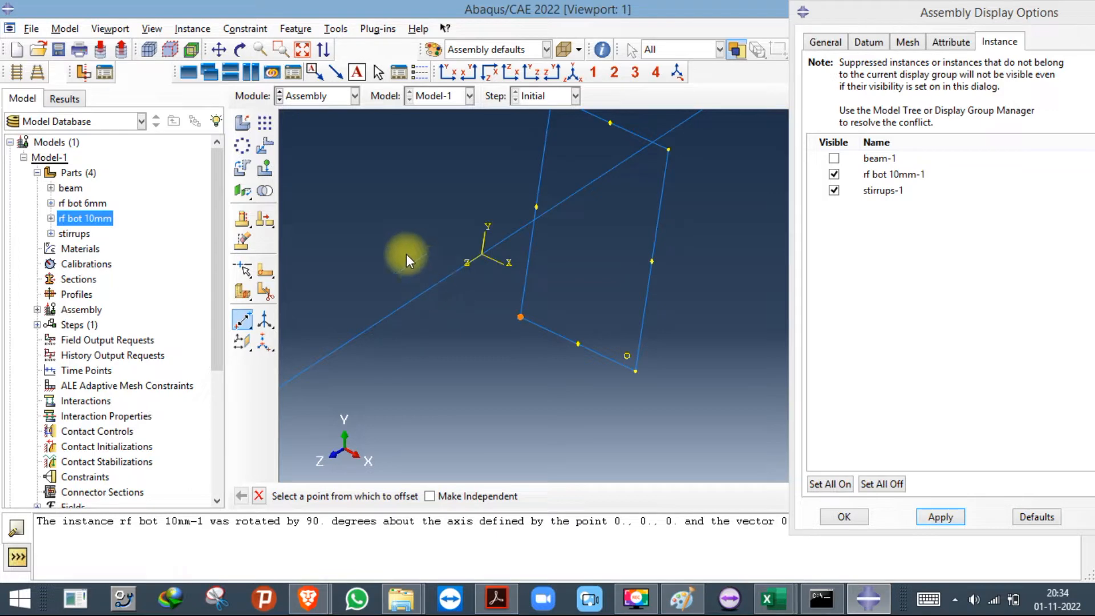
pyautogui.click(264, 146)
pyautogui.click(385, 318)
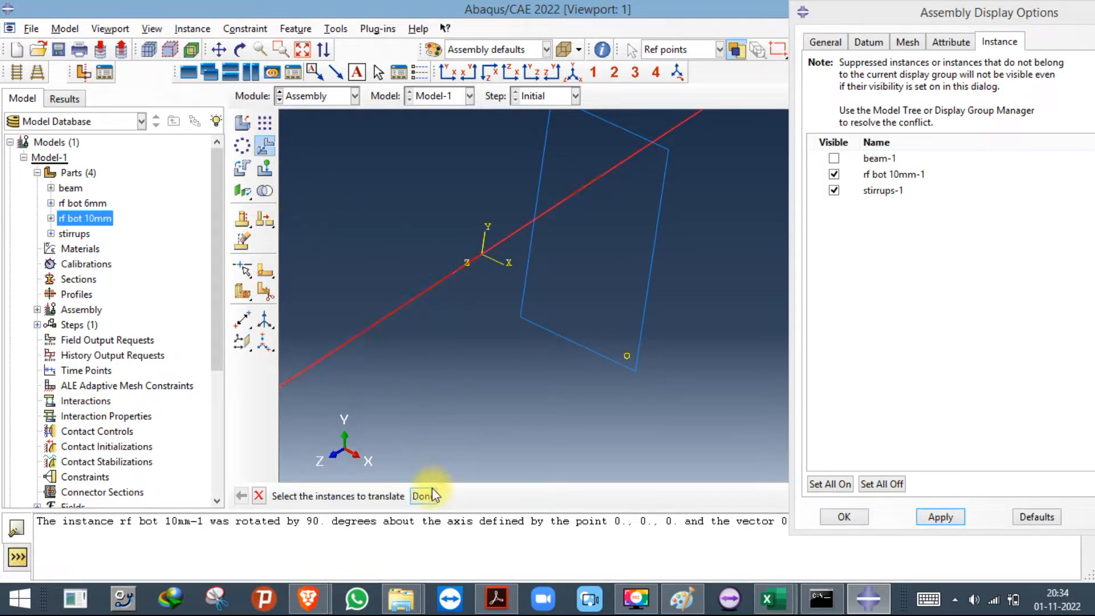
pyautogui.click(429, 494)
pyautogui.scroll(-4, 627, 332)
pyautogui.scroll(1, 547, 329)
pyautogui.scroll(-5, 456, 351)
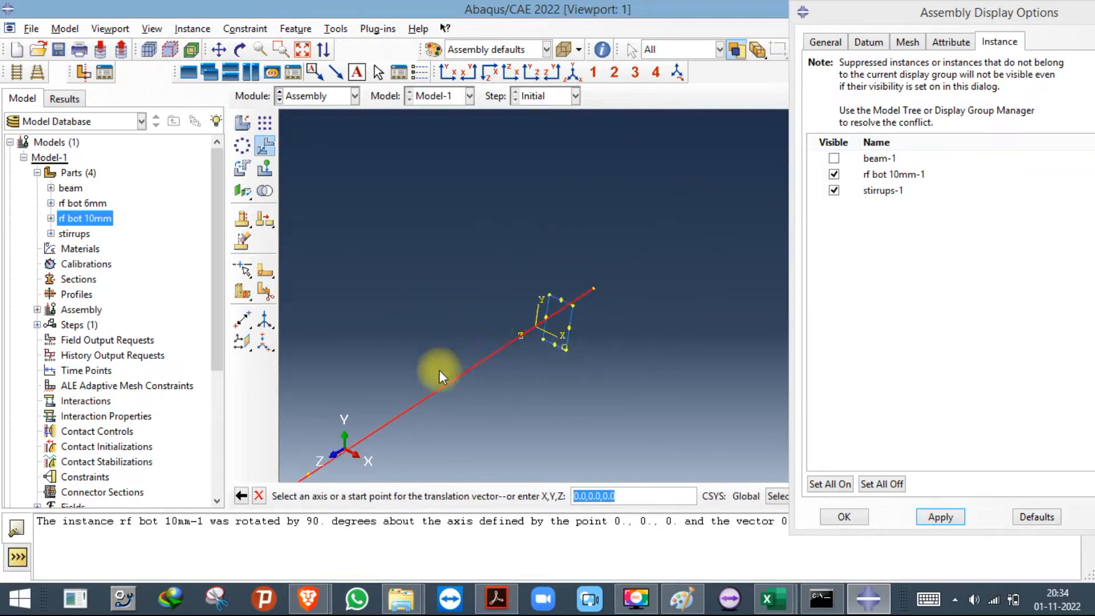
pyautogui.click(373, 422)
pyautogui.scroll(5, 498, 329)
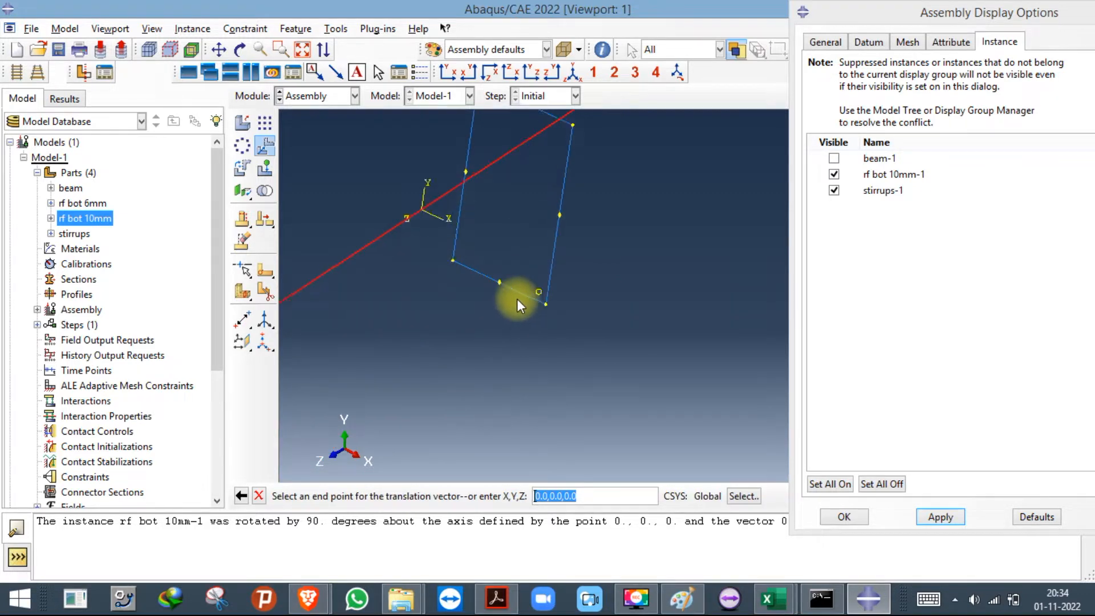
pyautogui.click(545, 290)
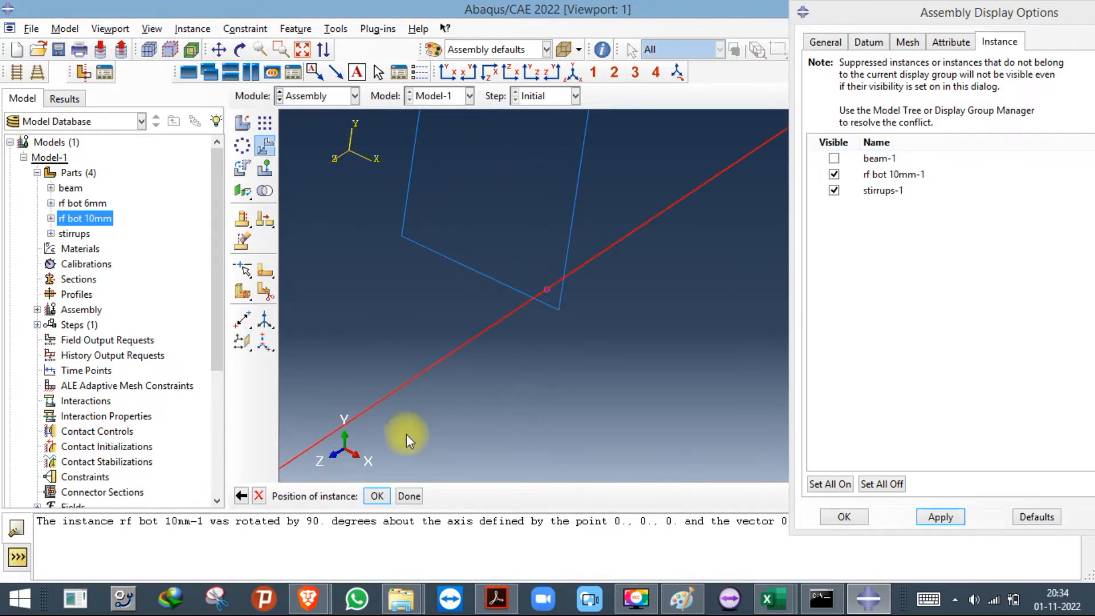
pyautogui.click(377, 496)
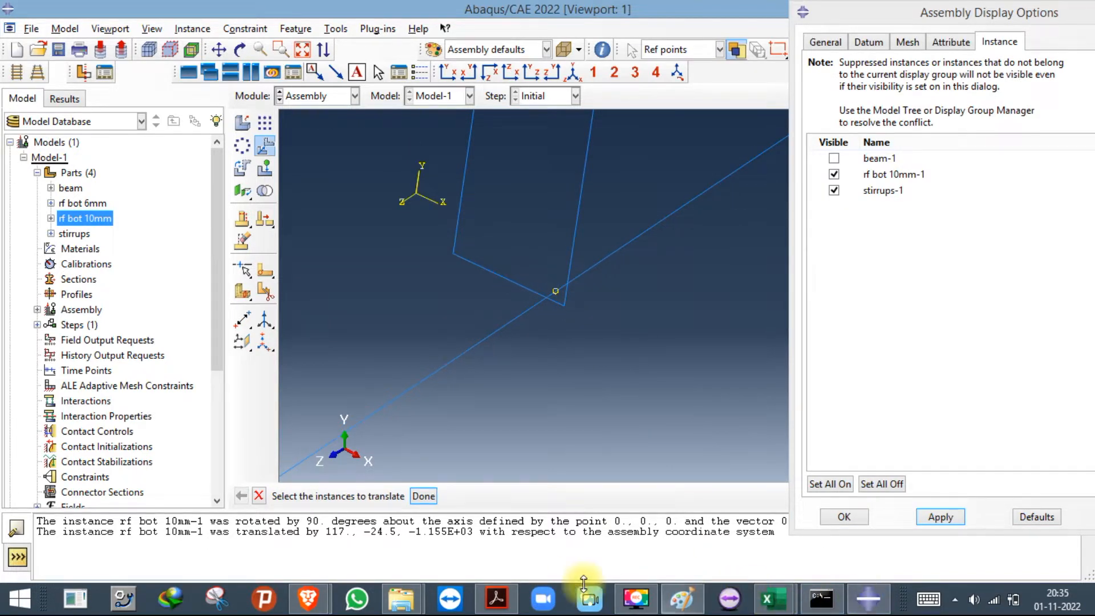
# Check the beam figure in the PDF and create a datum point offset by 8,8,0 from the stirrup's lower corner on the -X side.
pyautogui.click(496, 599)
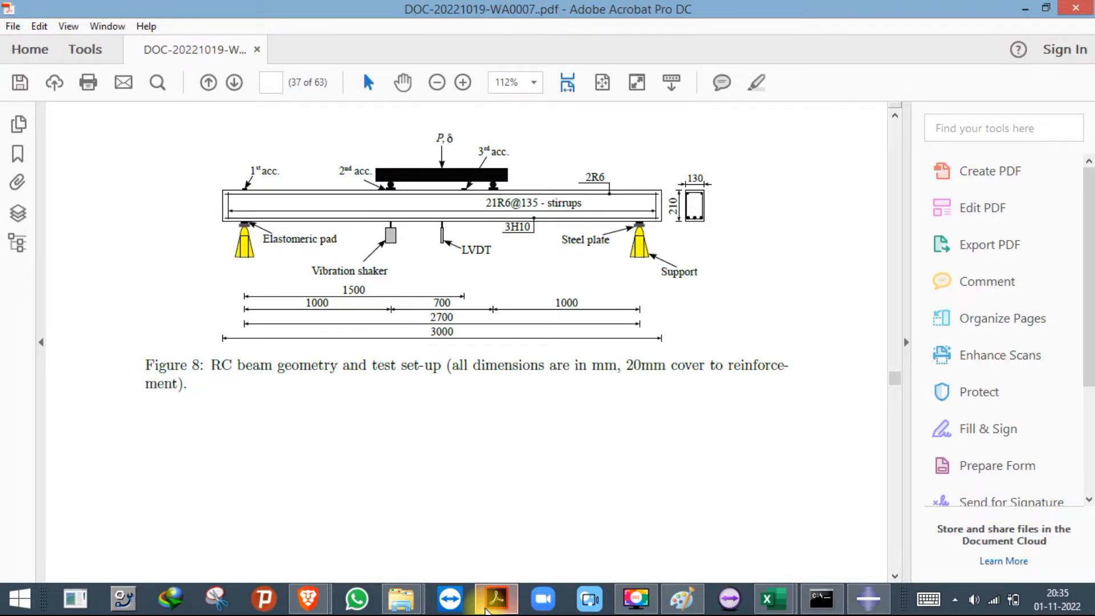
pyautogui.click(487, 608)
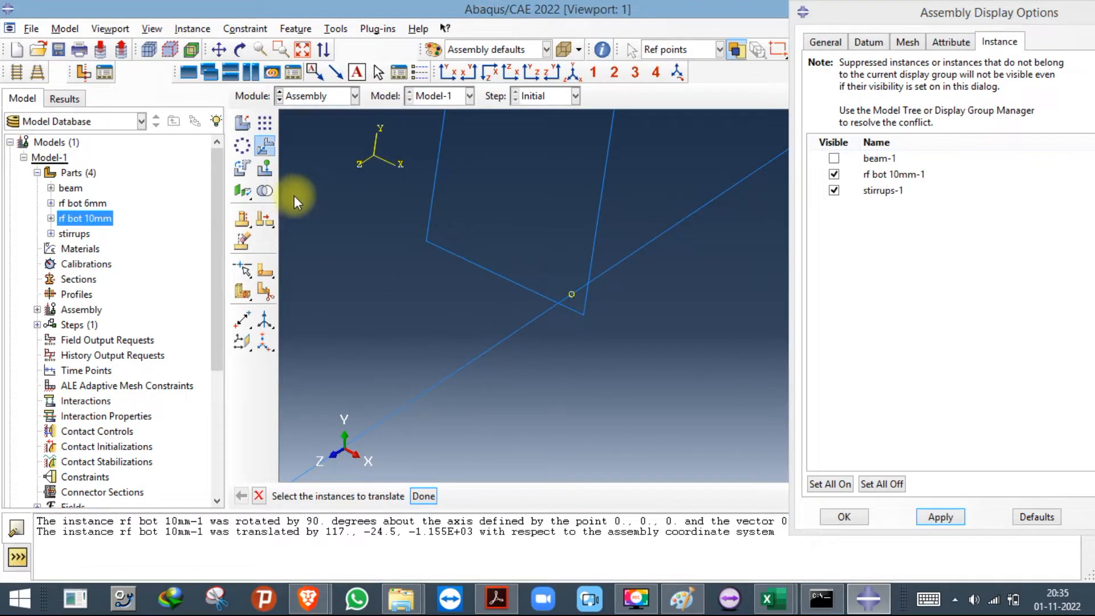
pyautogui.moveTo(237, 322); pyautogui.dragTo(280, 319)
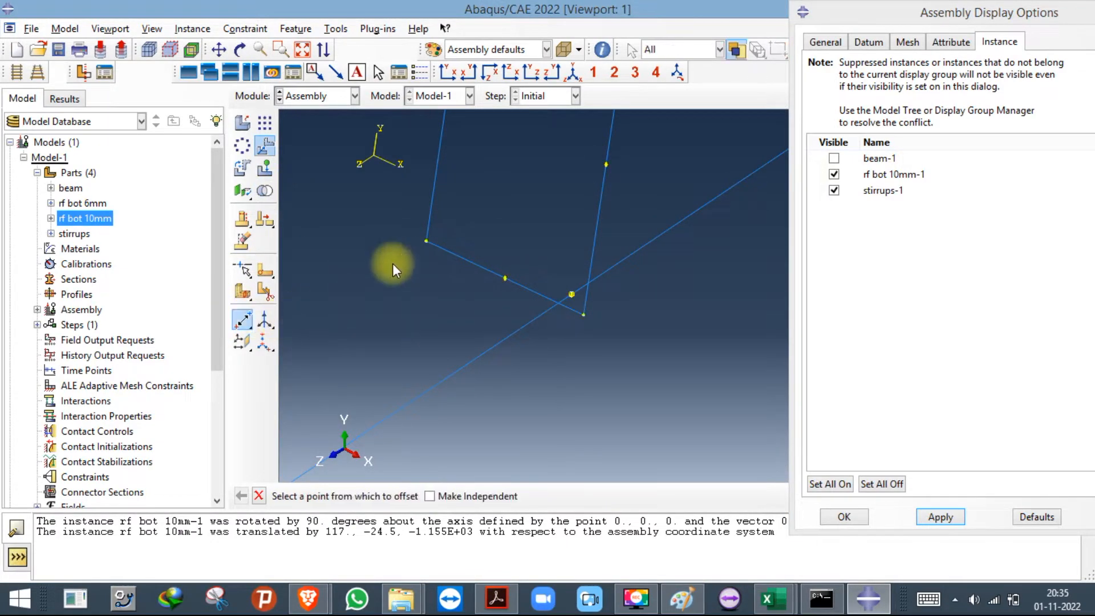
pyautogui.click(426, 241)
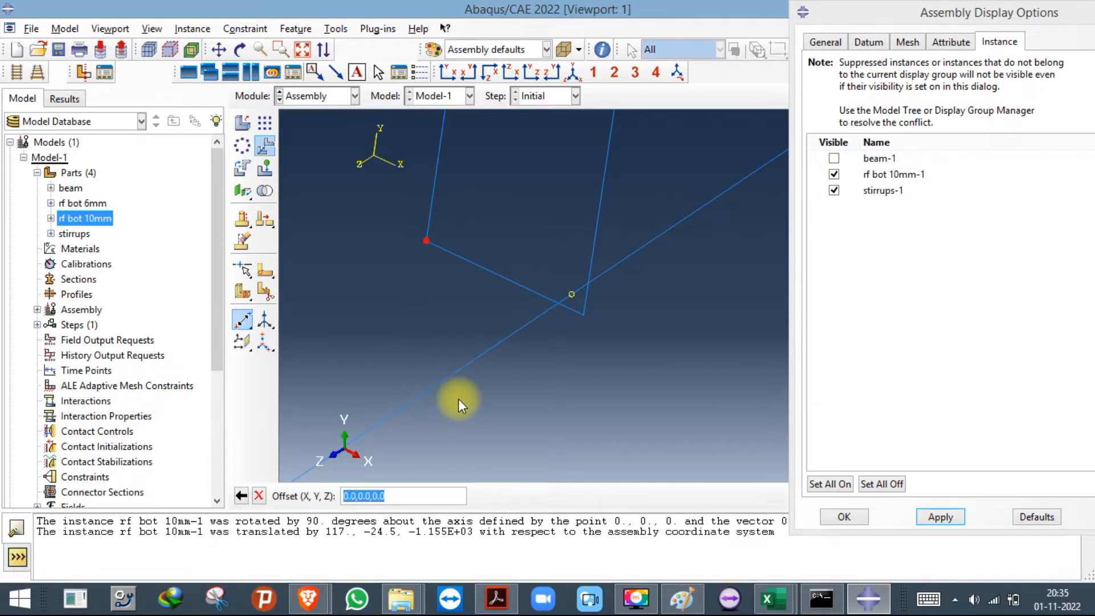
pyautogui.write('8,8,0')
pyautogui.press('Return')
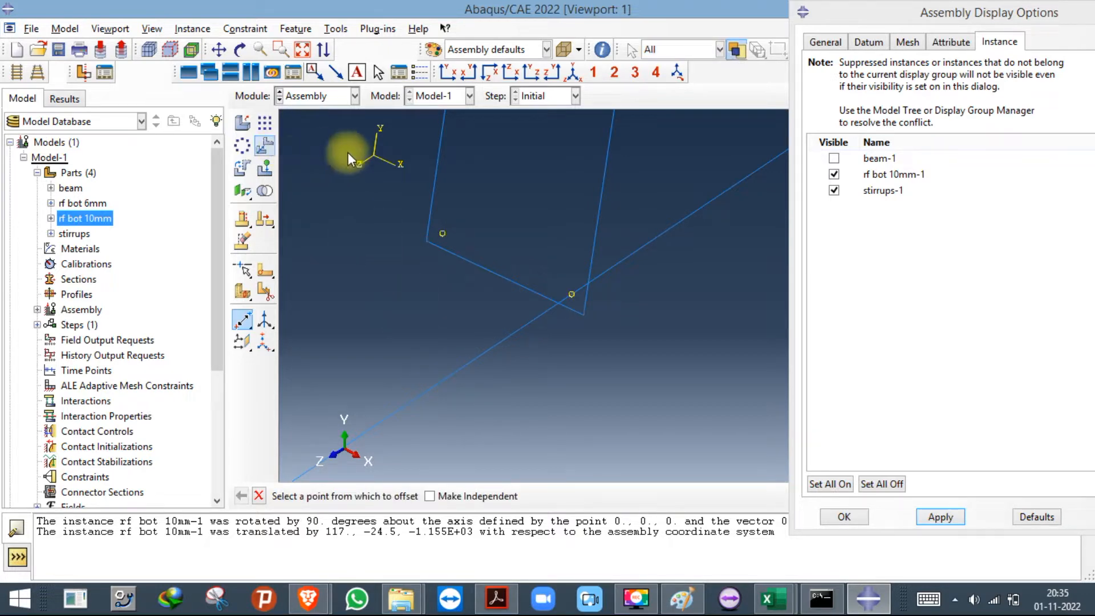
# Linear-pattern the translated 10 mm bar with 3 instances at offset 10 in direction 1 and 1 in direction 2.
pyautogui.click(265, 149)
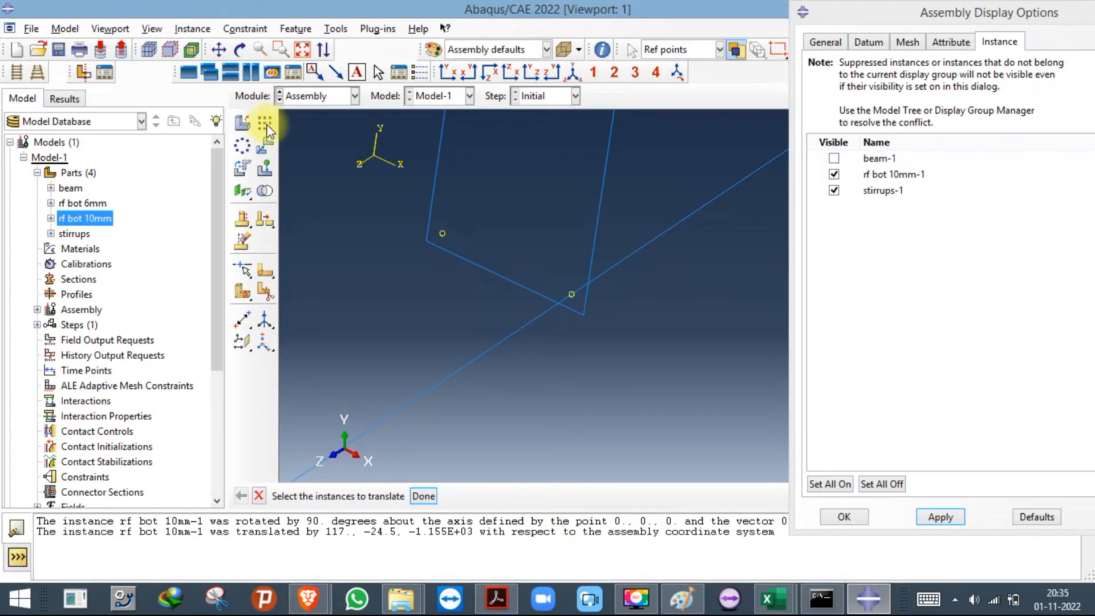
pyautogui.click(265, 123)
pyautogui.moveTo(373, 308); pyautogui.dragTo(461, 461)
pyautogui.click(418, 496)
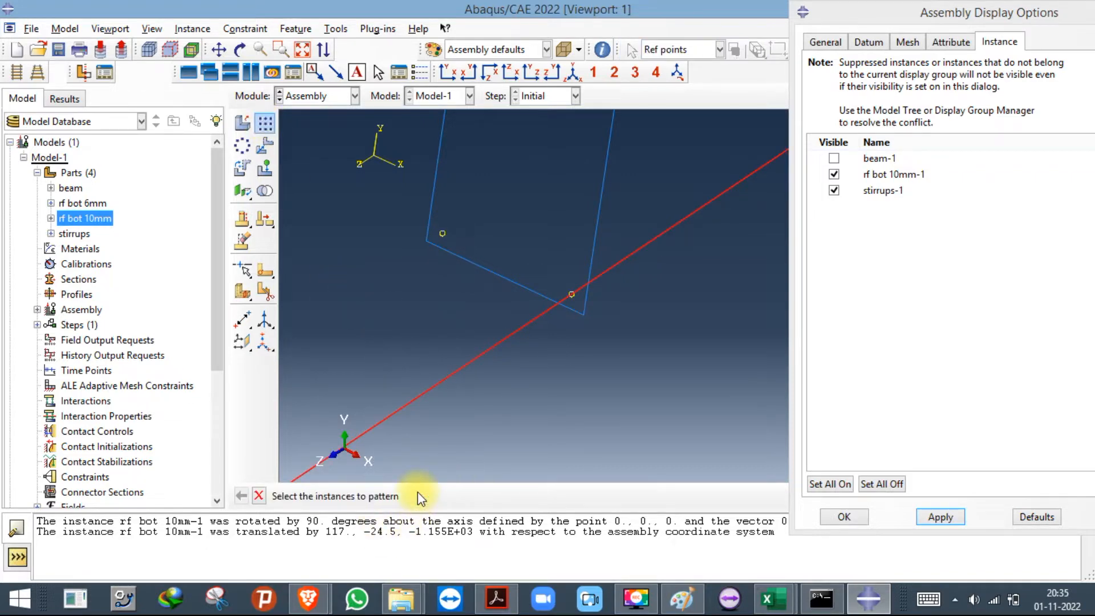
pyautogui.click(560, 322)
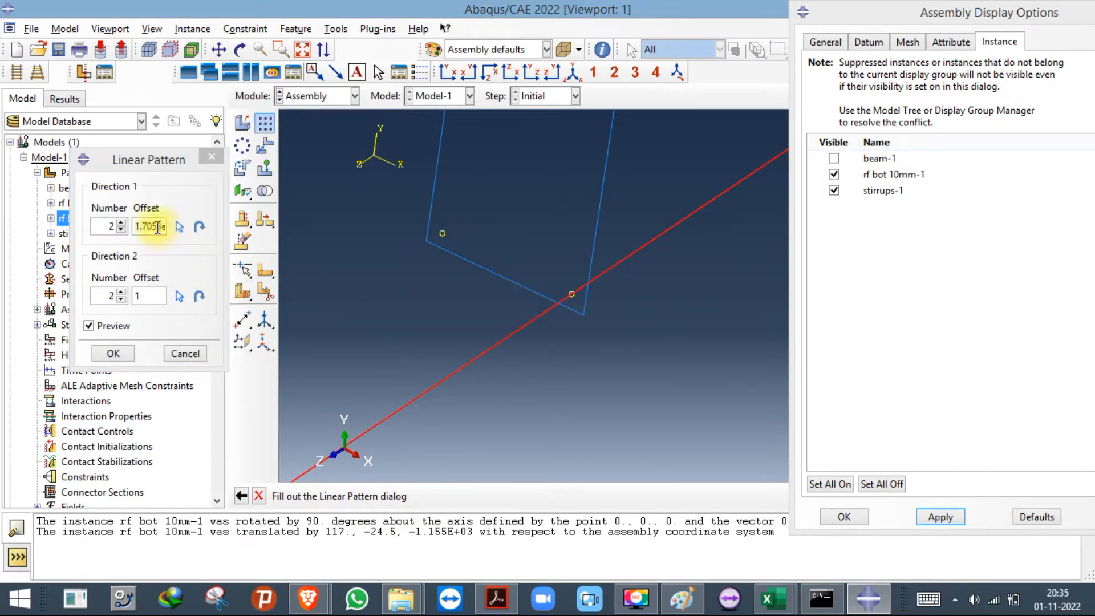
pyautogui.moveTo(156, 227); pyautogui.dragTo(386, 260)
pyautogui.write('1.70')
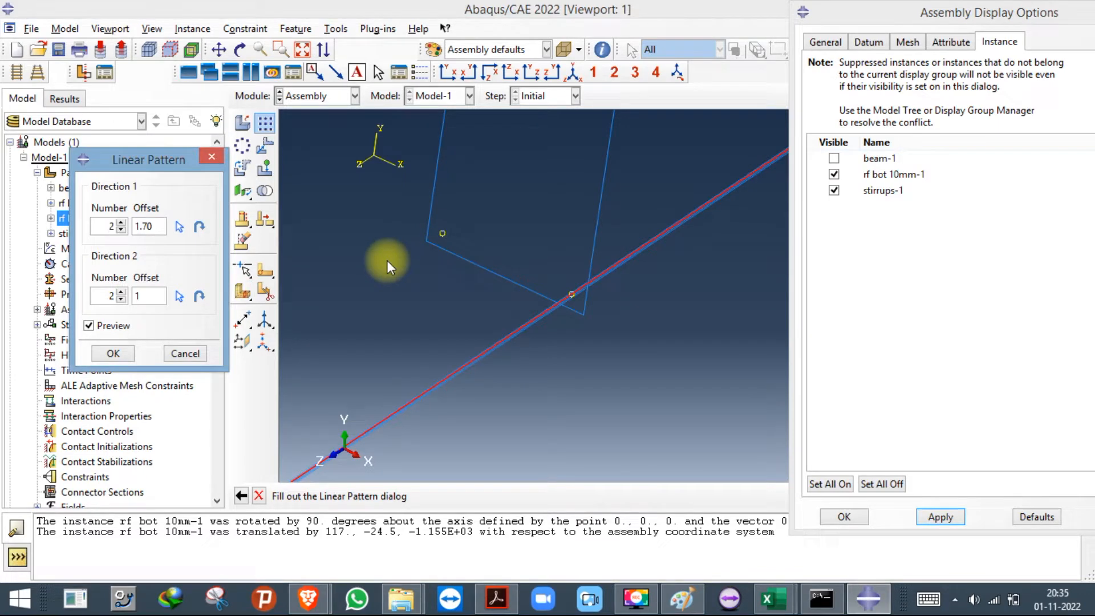
pyautogui.press('BackSpace')
pyautogui.press('BackSpace')
pyautogui.press('BackSpace')
pyautogui.press('BackSpace')
pyautogui.write('10')
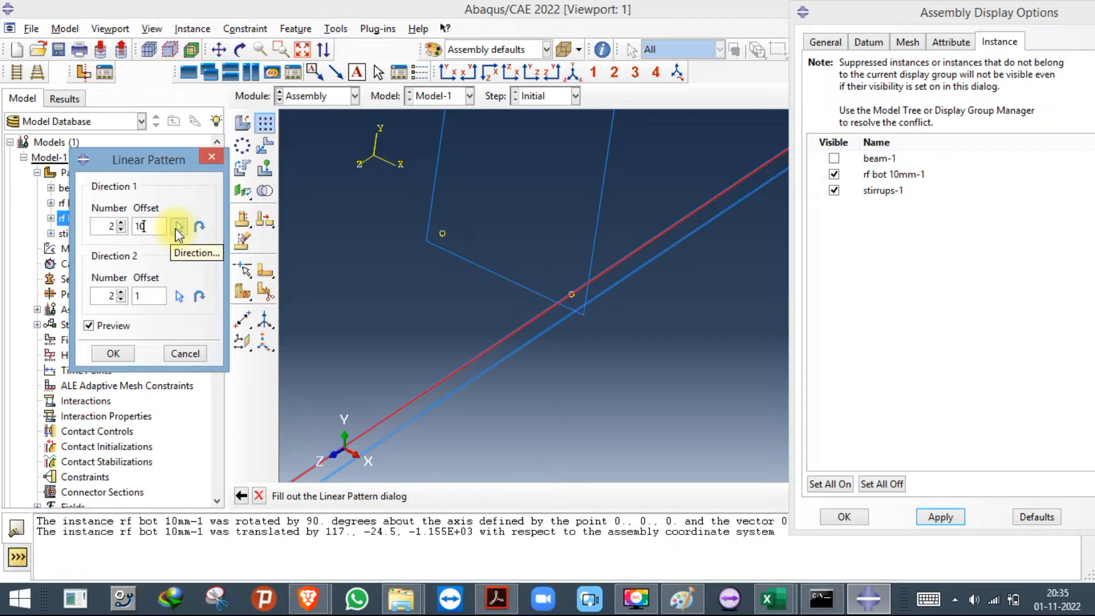
pyautogui.click(121, 223)
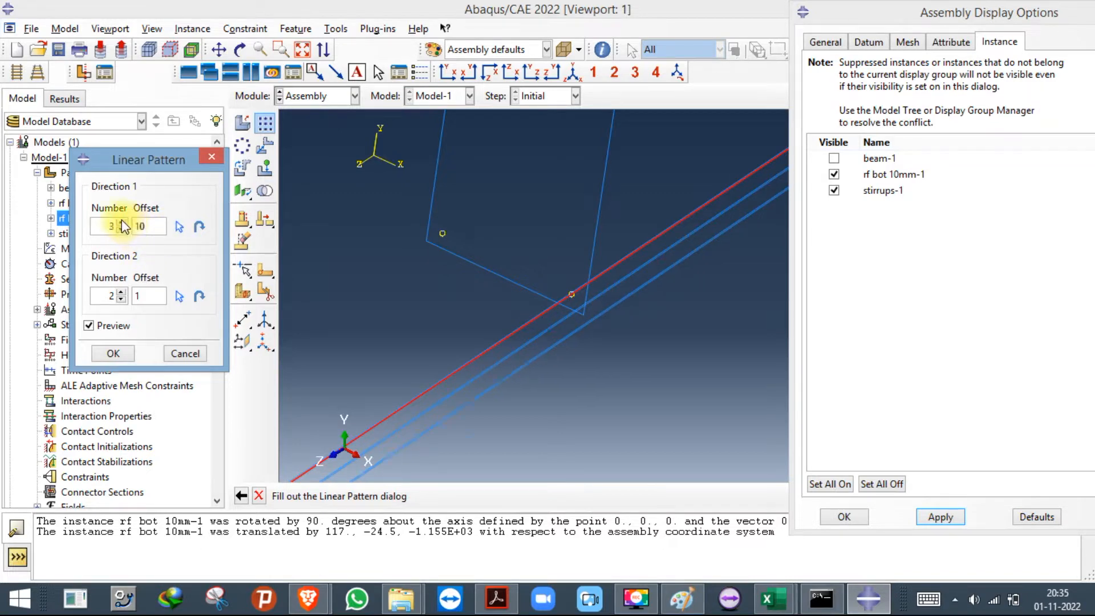
pyautogui.click(121, 300)
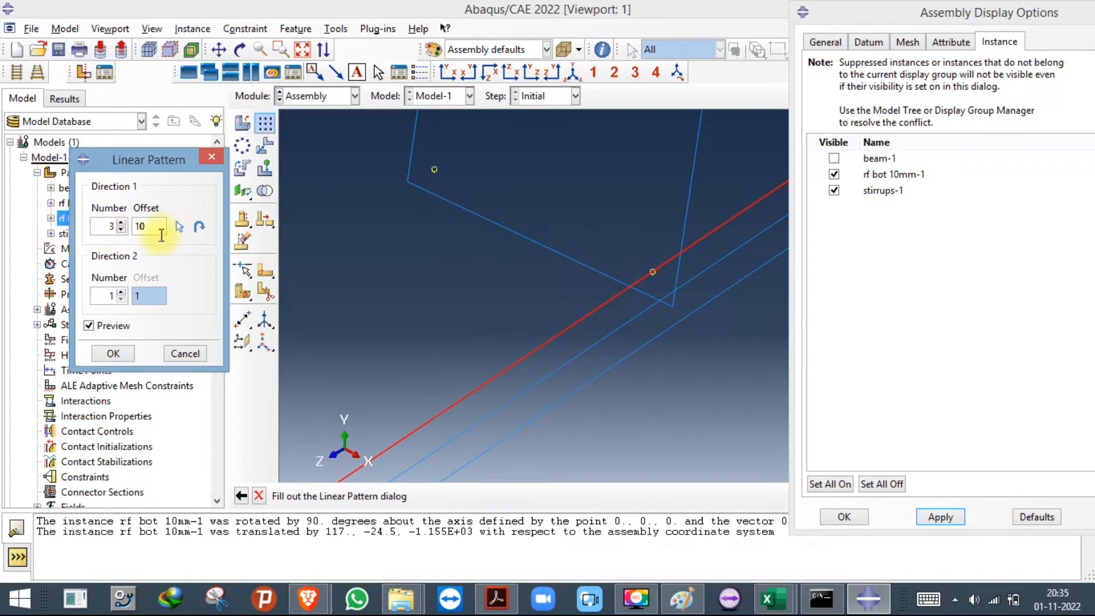
pyautogui.click(118, 356)
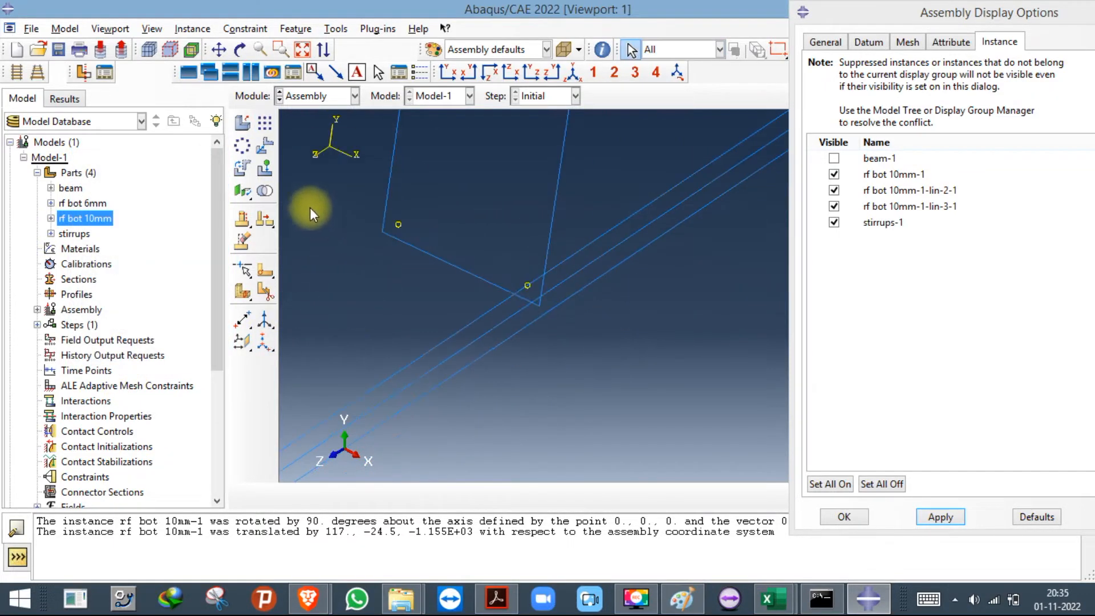
# Translate the outermost patterned 10 mm bar from its end point to the datum point at the stirrup's opposite lower corner.
pyautogui.click(263, 147)
pyautogui.click(482, 354)
pyautogui.click(423, 496)
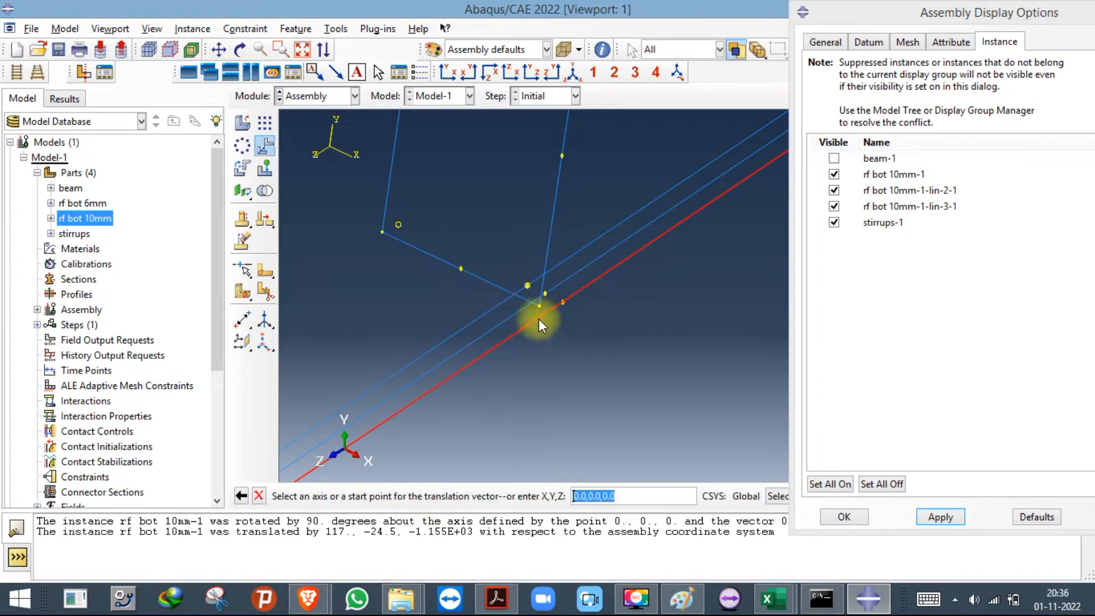
pyautogui.click(562, 301)
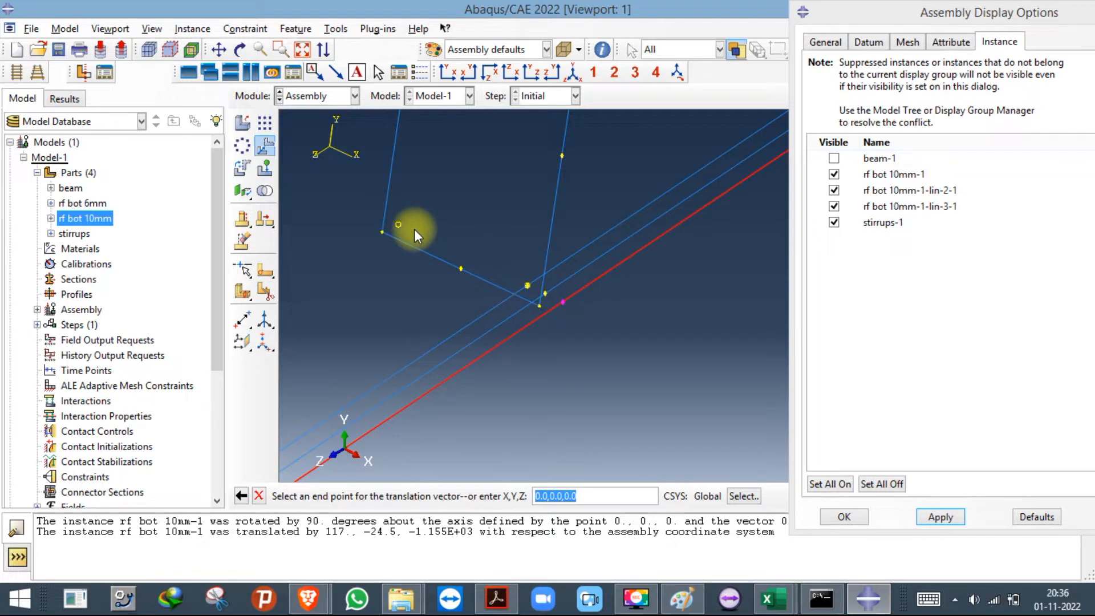
pyautogui.click(399, 223)
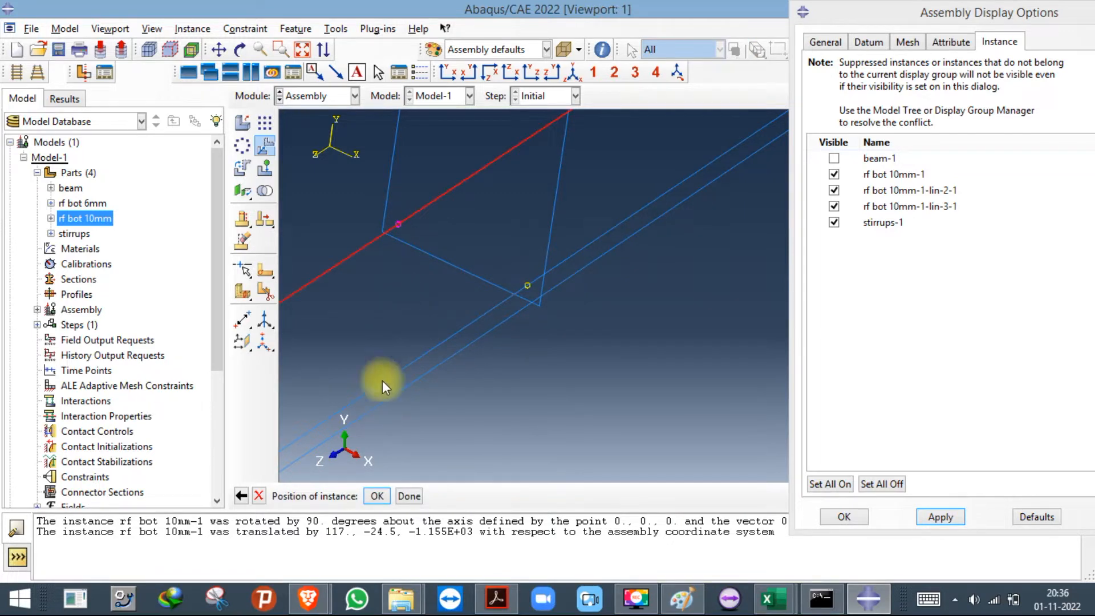
pyautogui.click(375, 495)
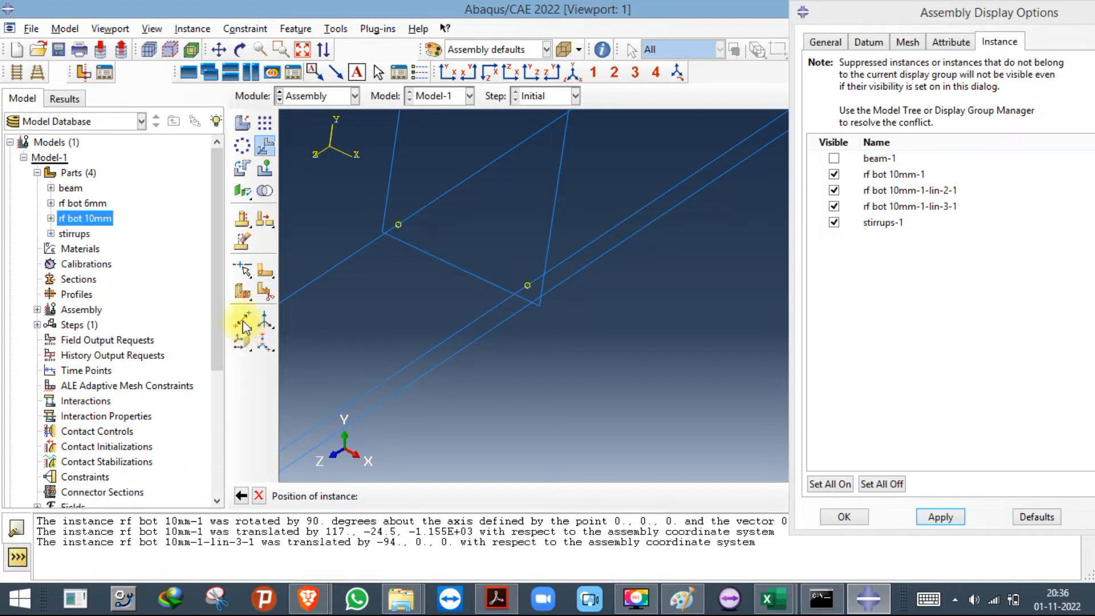
# Create a datum point midway between the two datum points at the stirrup's lower corners.
pyautogui.moveTo(244, 326); pyautogui.dragTo(309, 319)
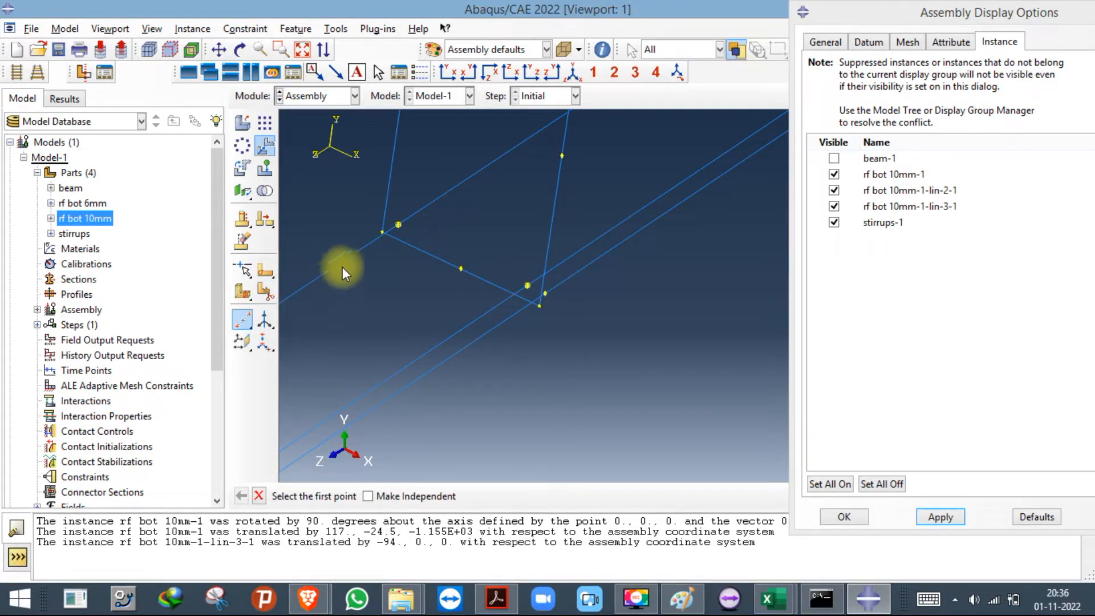
pyautogui.click(398, 225)
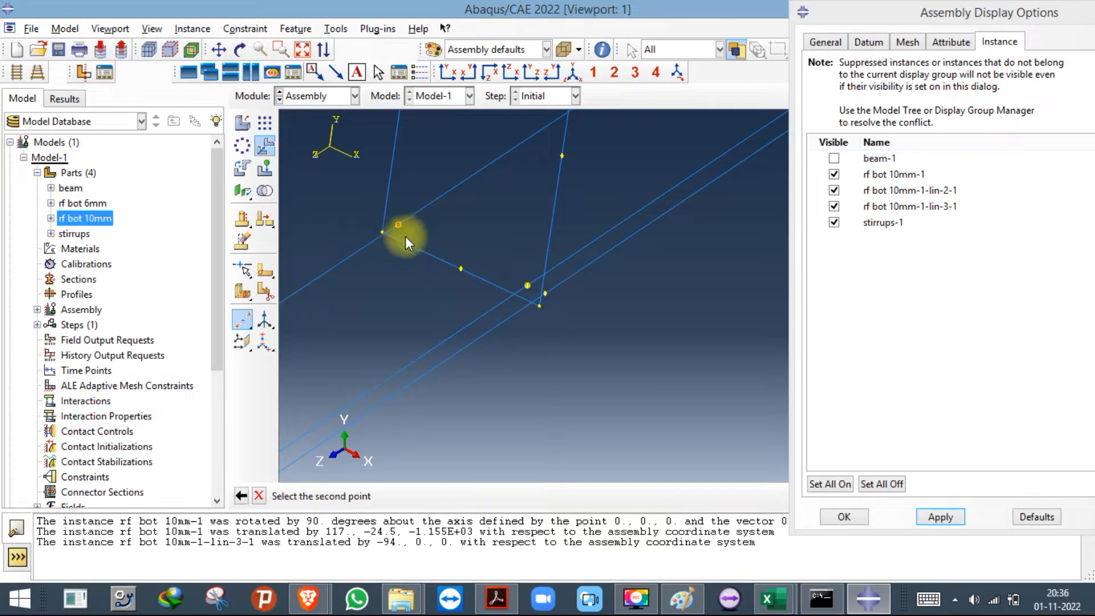
pyautogui.click(527, 287)
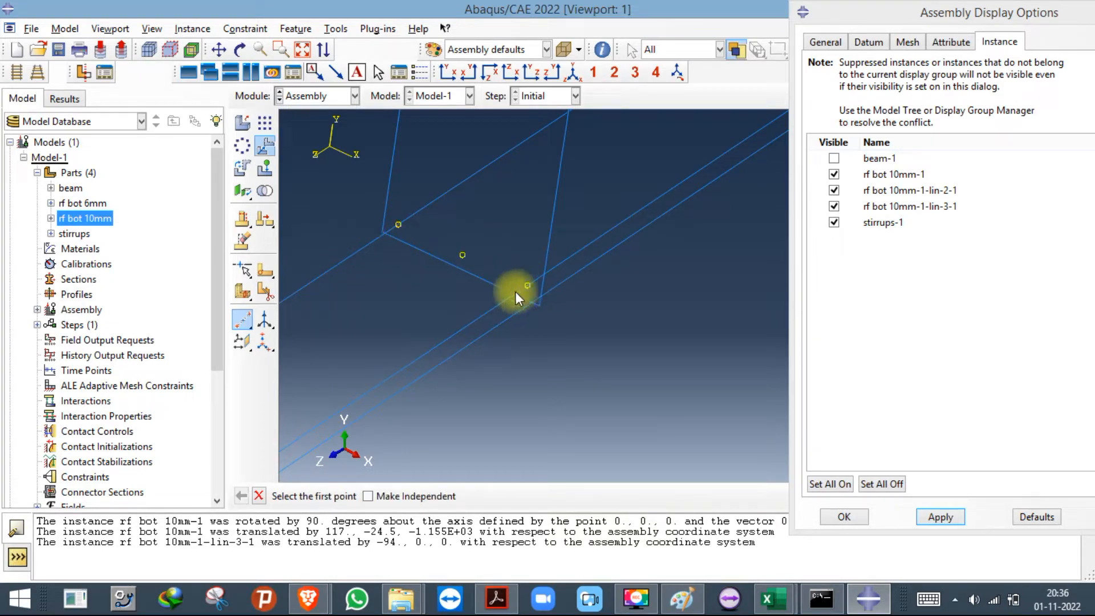
# Translate the middle patterned 10 mm bar from its midpoint to the datum point midway between the stirrup's lower corner datum points.
pyautogui.click(243, 219)
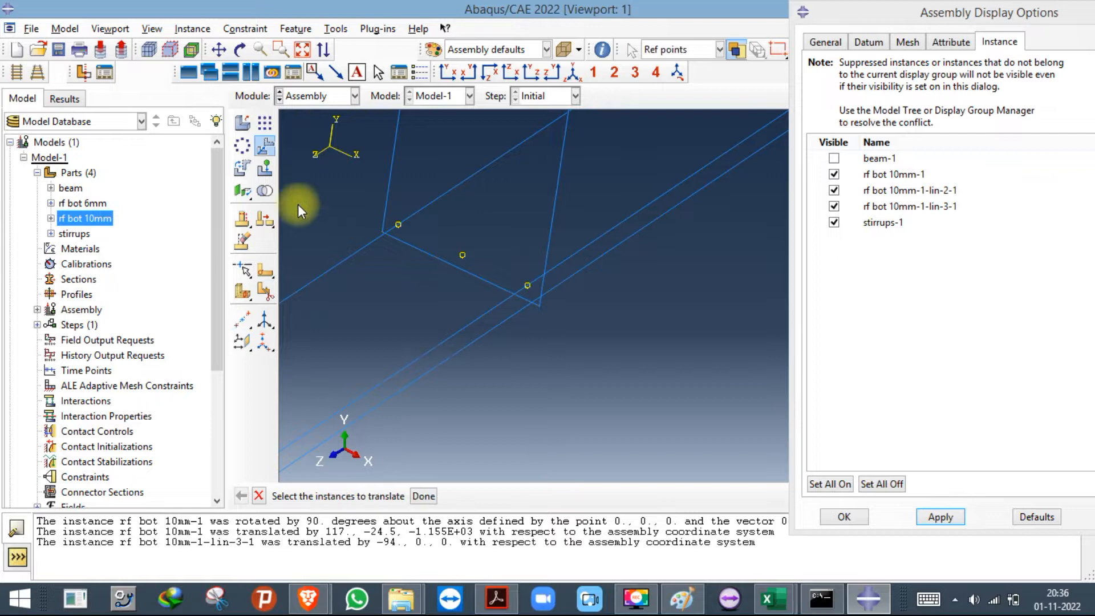
pyautogui.click(398, 394)
pyautogui.click(428, 495)
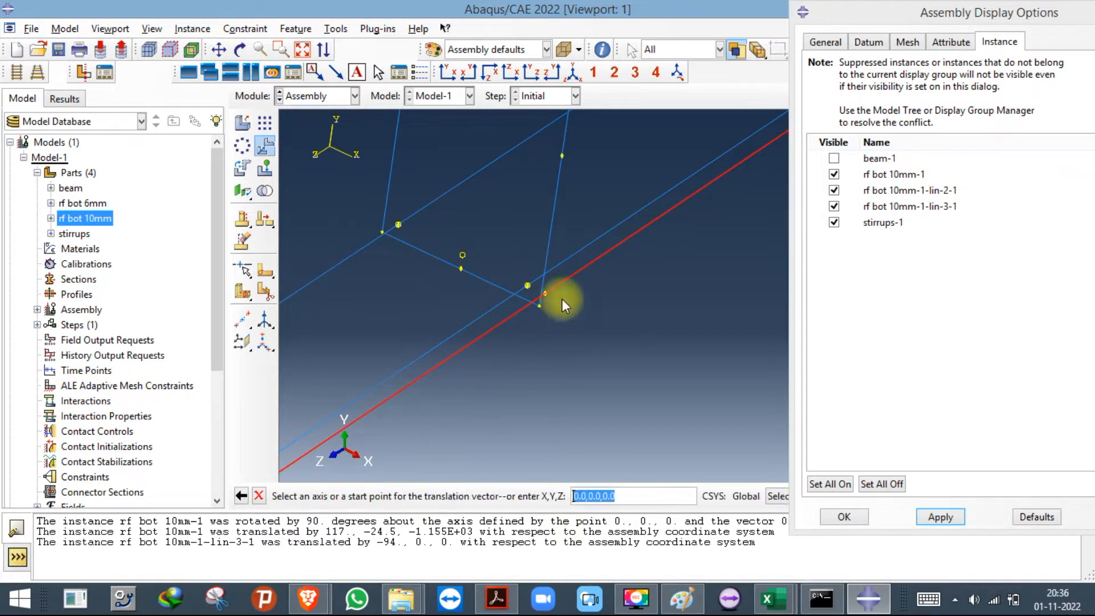
pyautogui.click(545, 295)
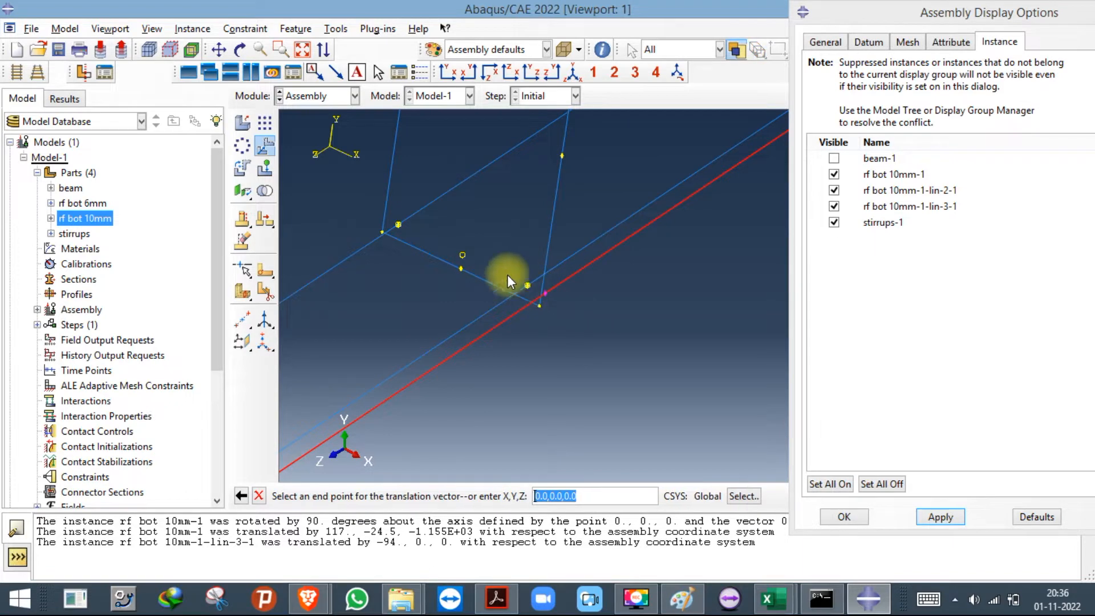
pyautogui.click(464, 254)
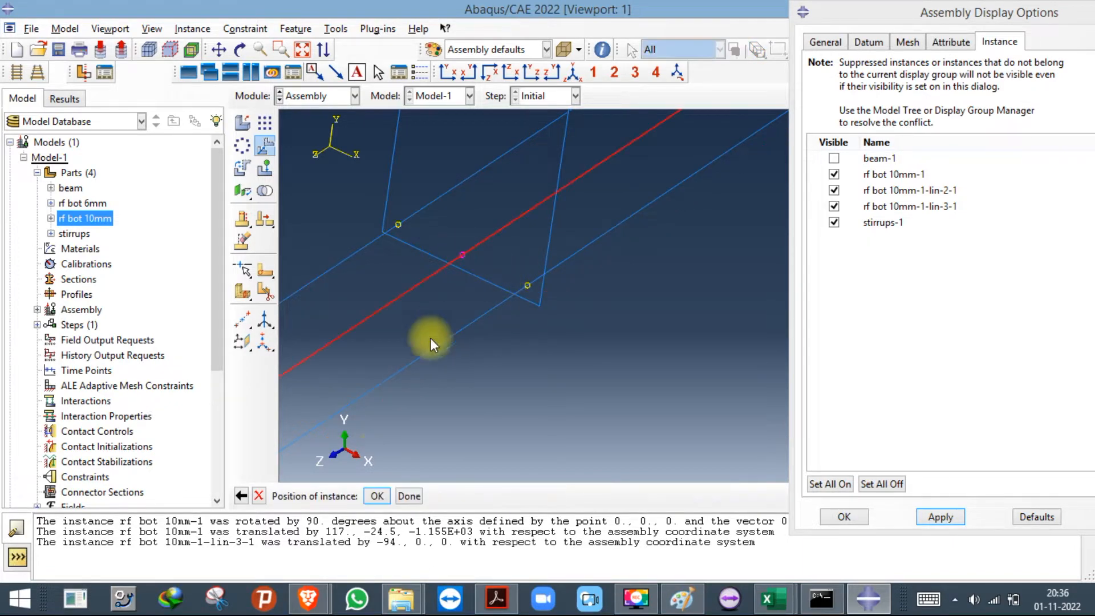
pyautogui.click(380, 495)
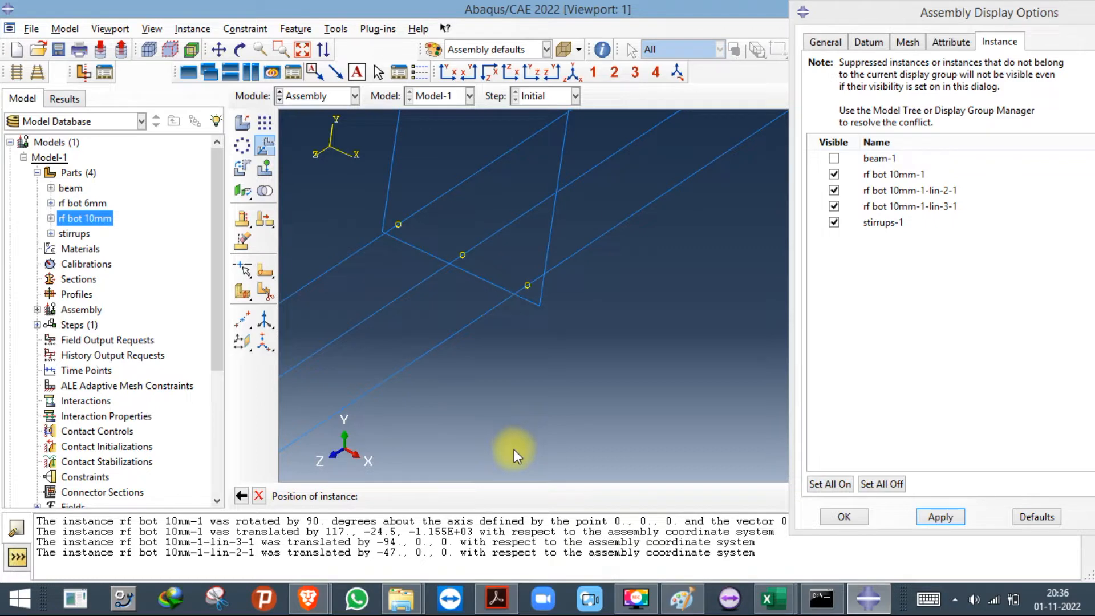
# Check the top reinforcement in the PDF beam figure and create a datum point offset by -6,-6,3 from the stirrup's upper corner on the +X side.
pyautogui.click(494, 601)
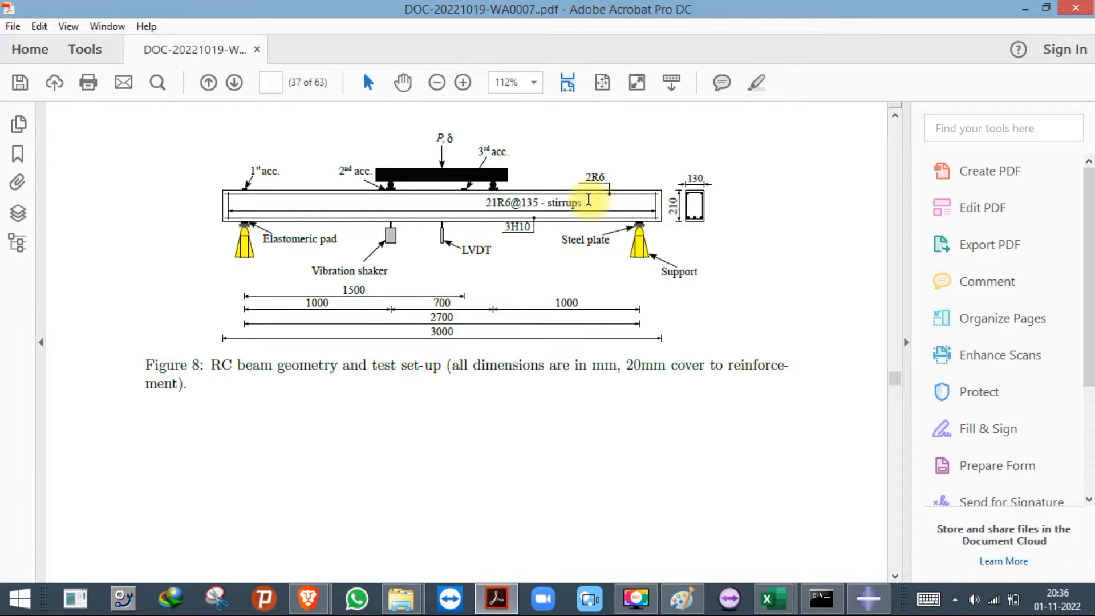
pyautogui.click(484, 593)
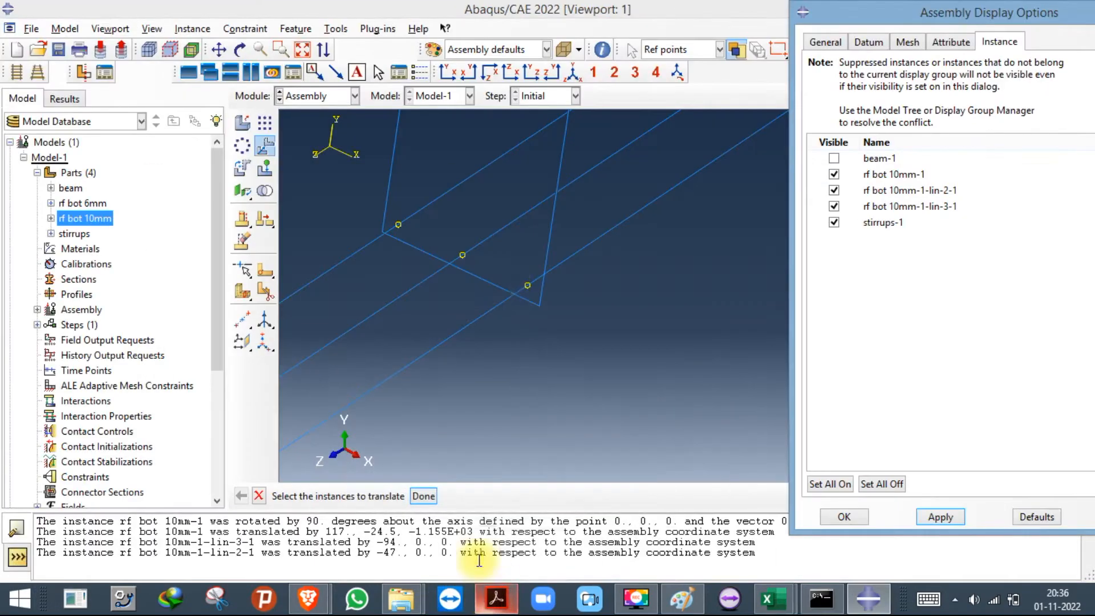
pyautogui.scroll(5, 450, 412)
pyautogui.scroll(-4, 481, 189)
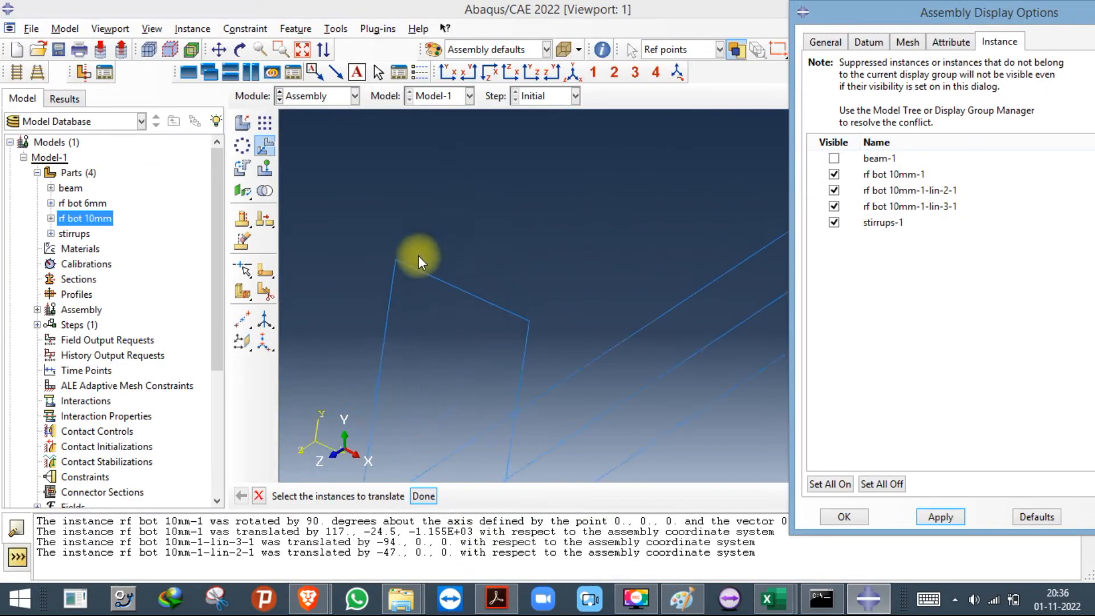
pyautogui.moveTo(245, 315); pyautogui.dragTo(288, 320)
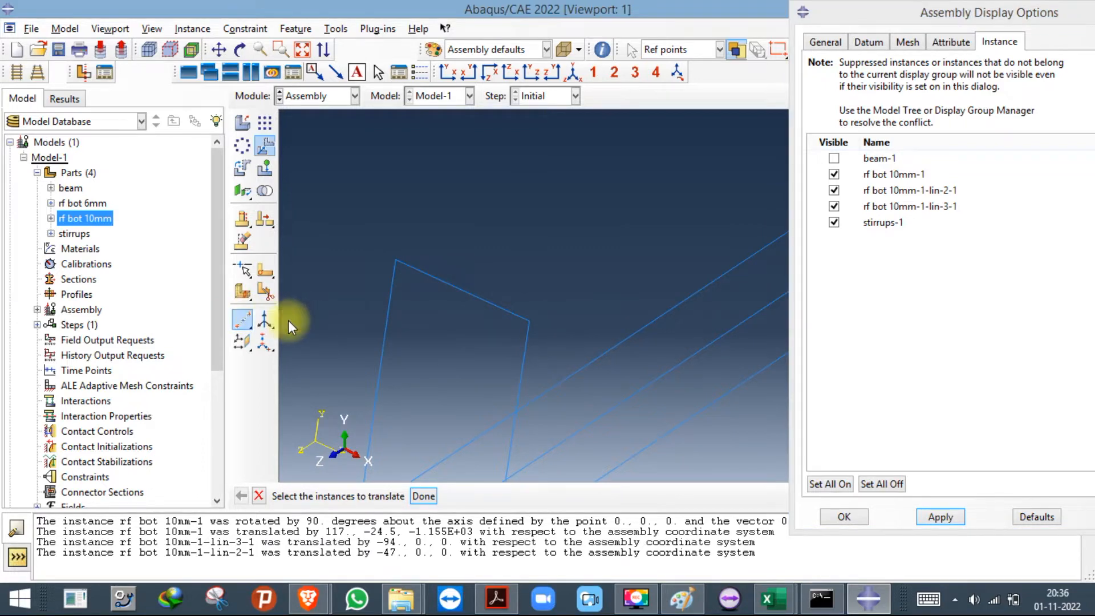
pyautogui.click(530, 321)
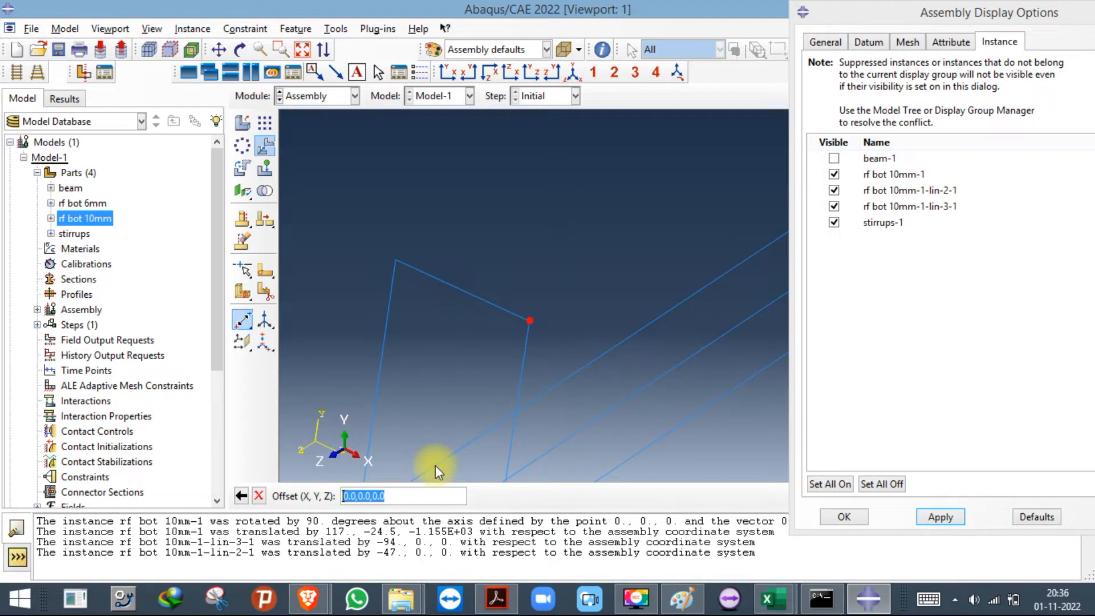
pyautogui.write('-6,-6,3')
pyautogui.press('Return')
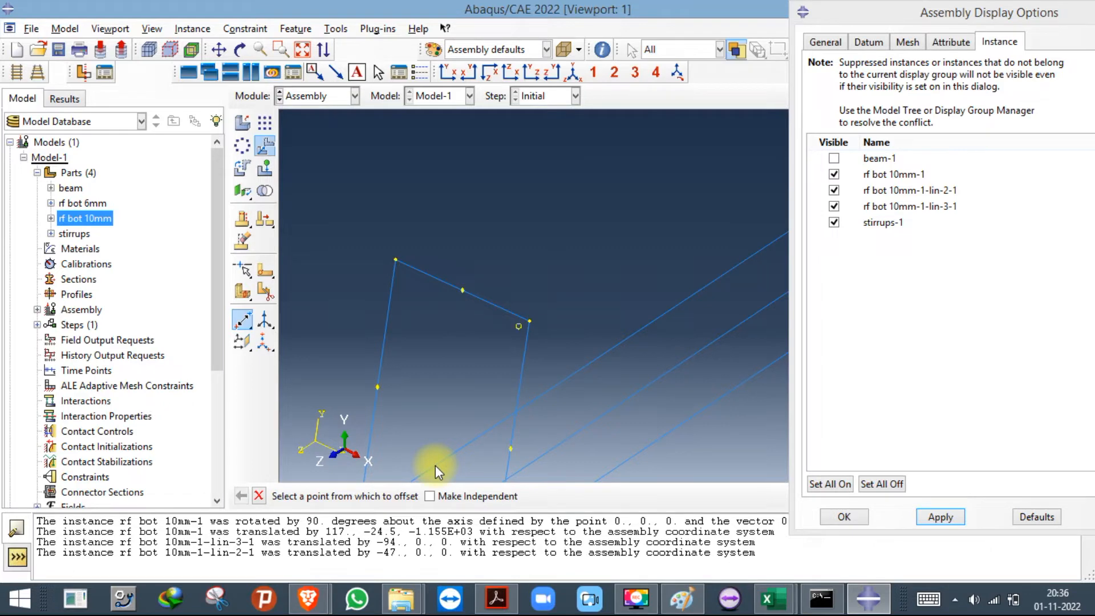
# Create a datum point offset by 6,-6,0 from the stirrup's upper corner on the -X side.
pyautogui.scroll(-5, 590, 259)
pyautogui.scroll(5, 549, 255)
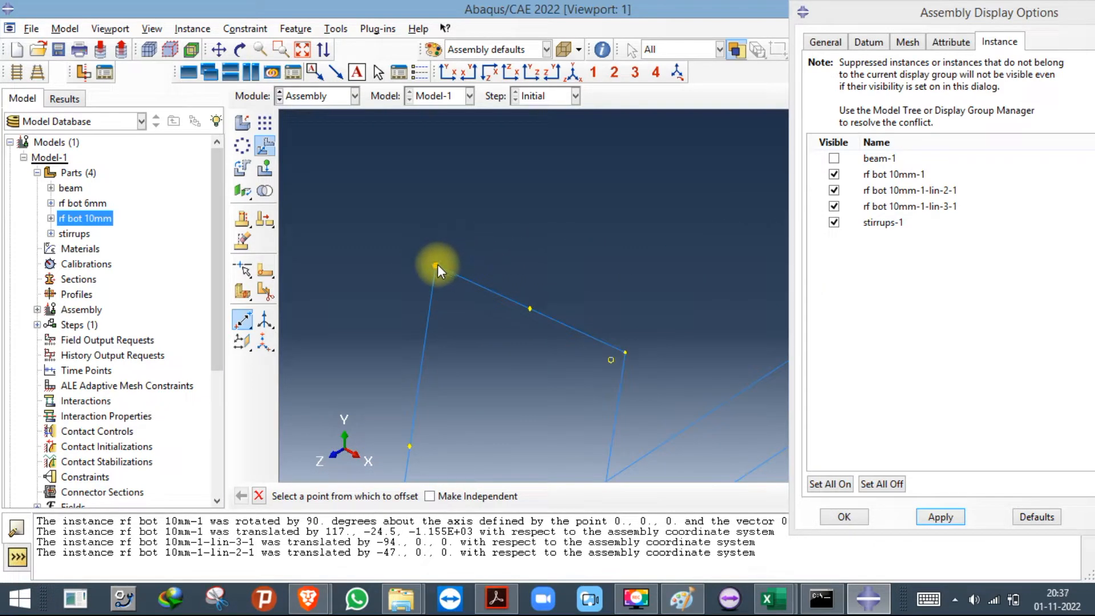
pyautogui.click(437, 265)
pyautogui.write('6')
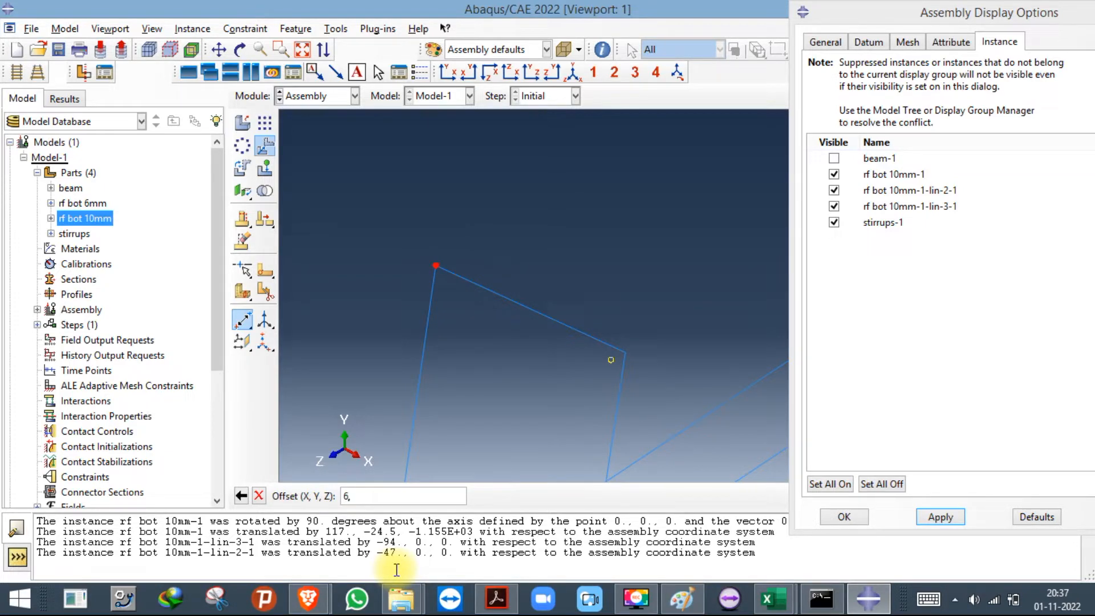
pyautogui.write(',-6,0')
pyautogui.press('Return')
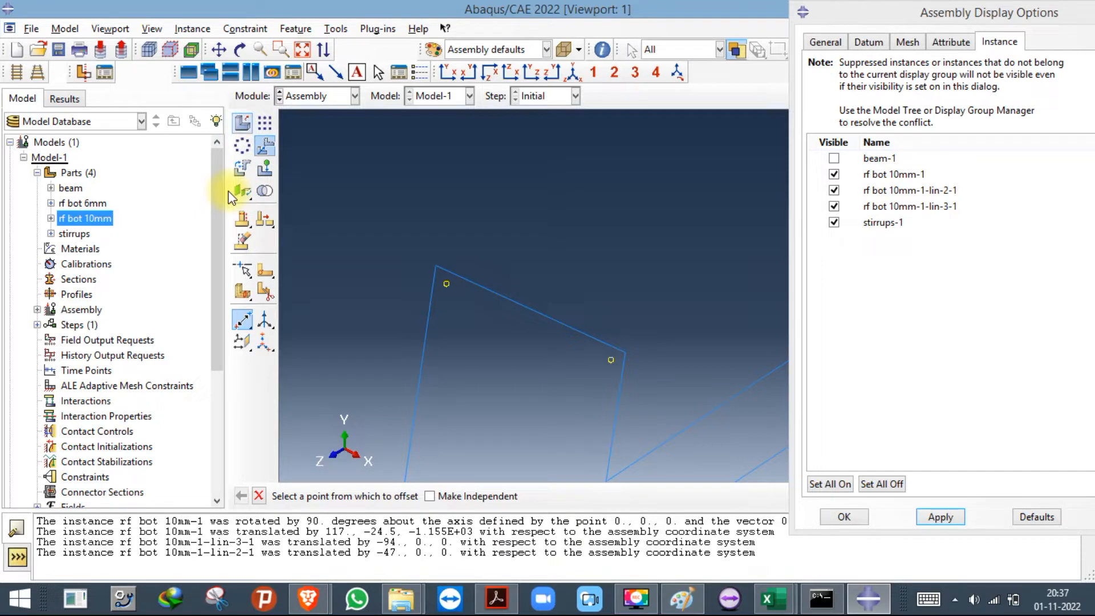
# Add a dependent instance of the rf bot 6mm part to the assembly.
pyautogui.click(241, 123)
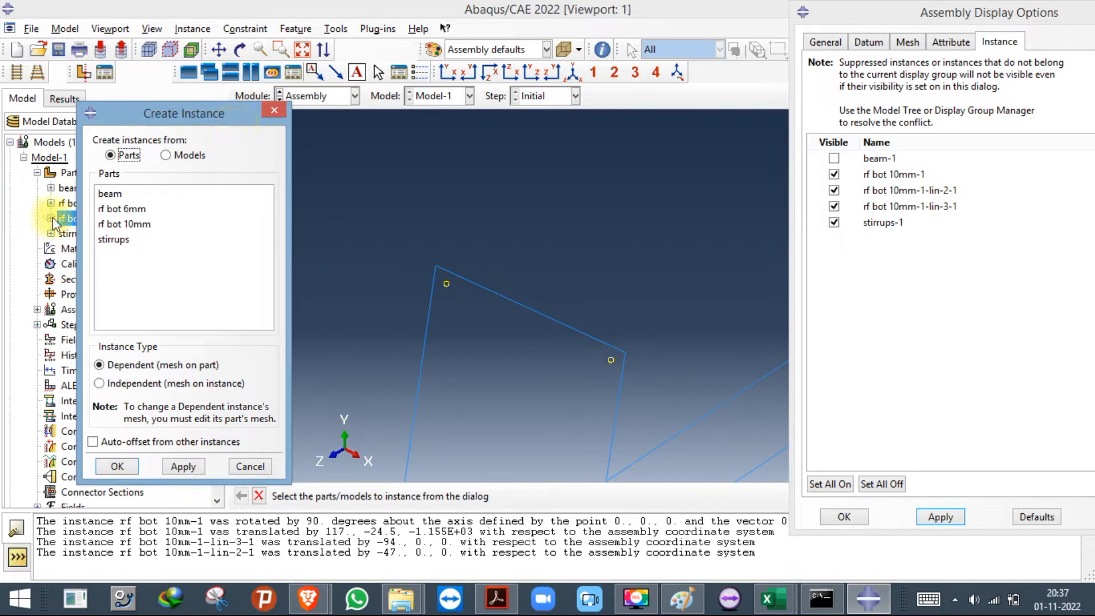
pyautogui.click(130, 209)
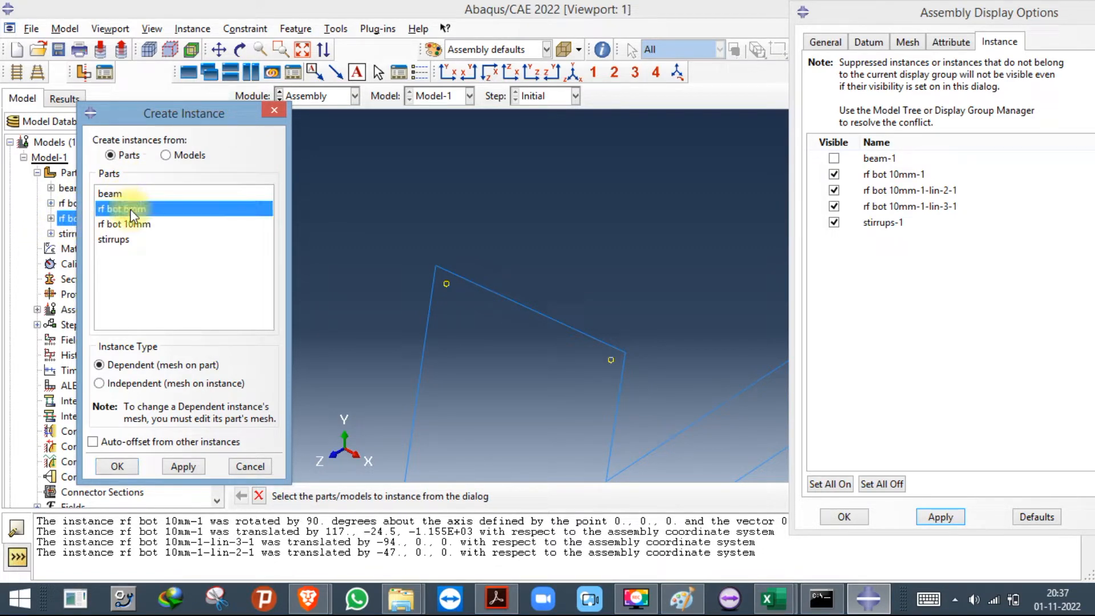
pyautogui.click(126, 467)
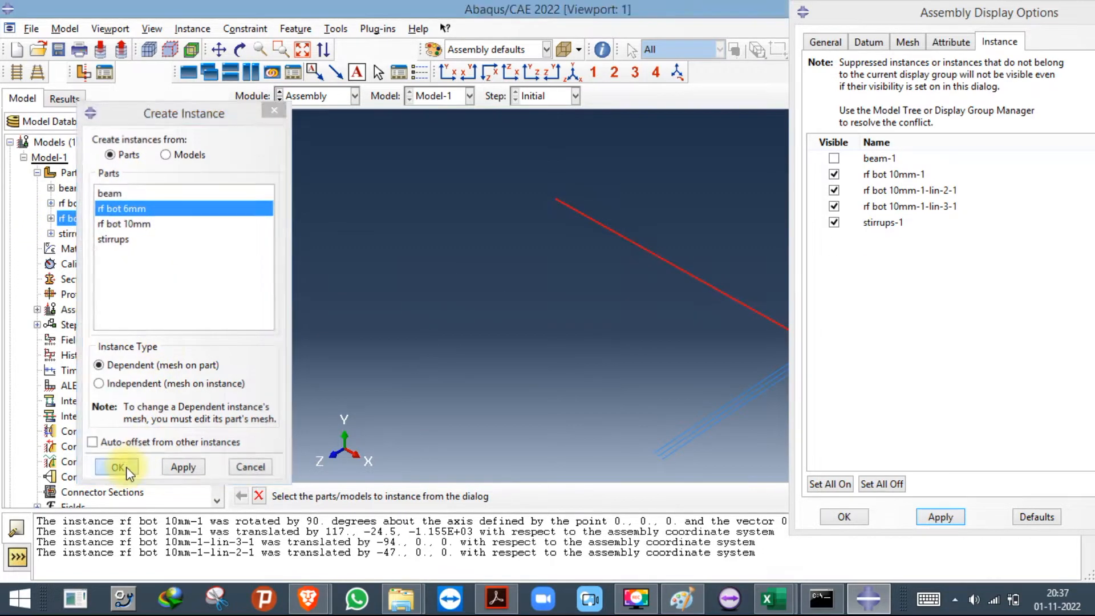
# Rotate the 6 mm bar instance by 90 degrees about the axis from 0,0,0 to 0,2,0.
pyautogui.click(243, 168)
pyautogui.moveTo(498, 142); pyautogui.dragTo(614, 246)
pyautogui.click(407, 494)
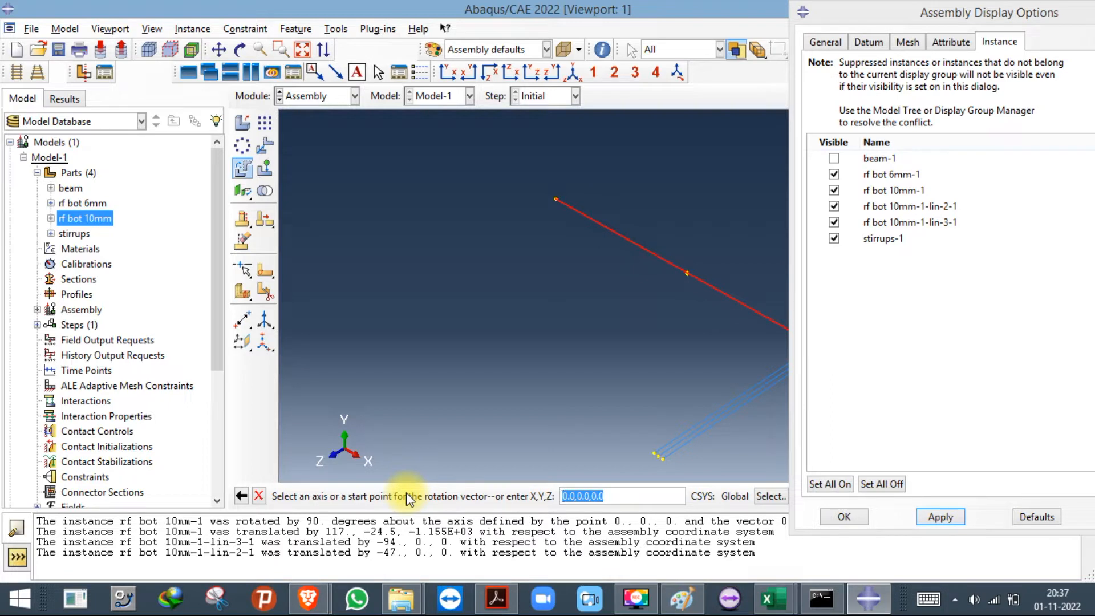
pyautogui.press('Return')
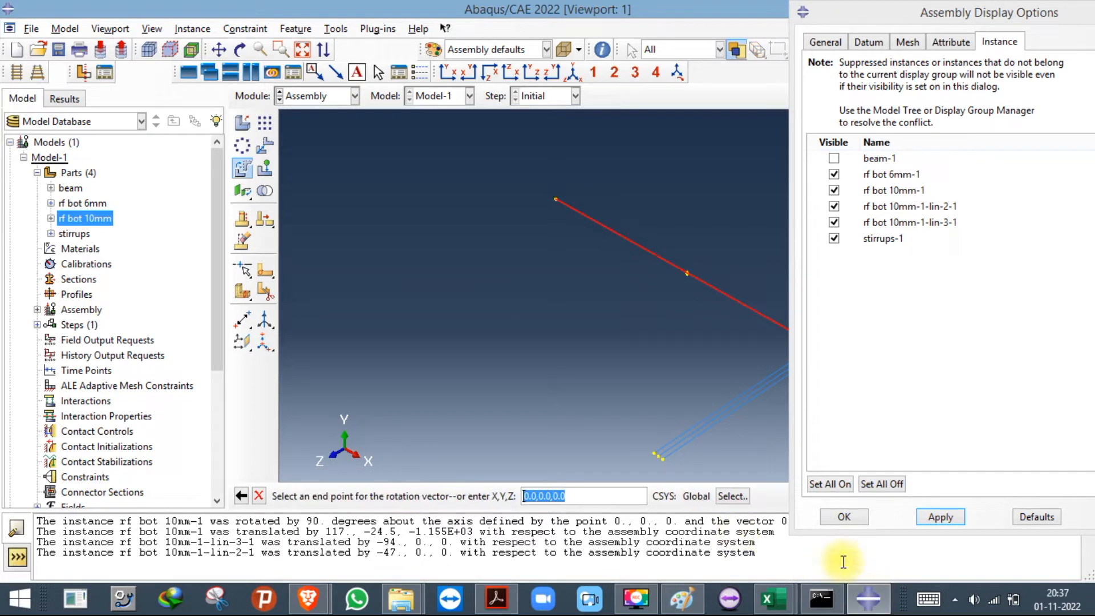
pyautogui.write('0,2,0')
pyautogui.press('Return')
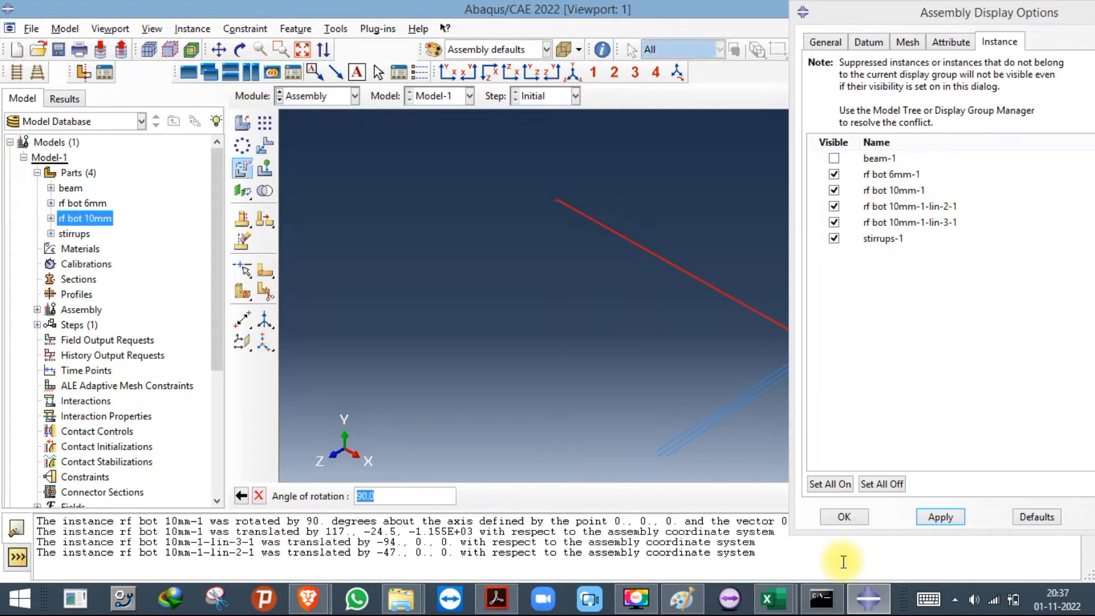
pyautogui.press('Return')
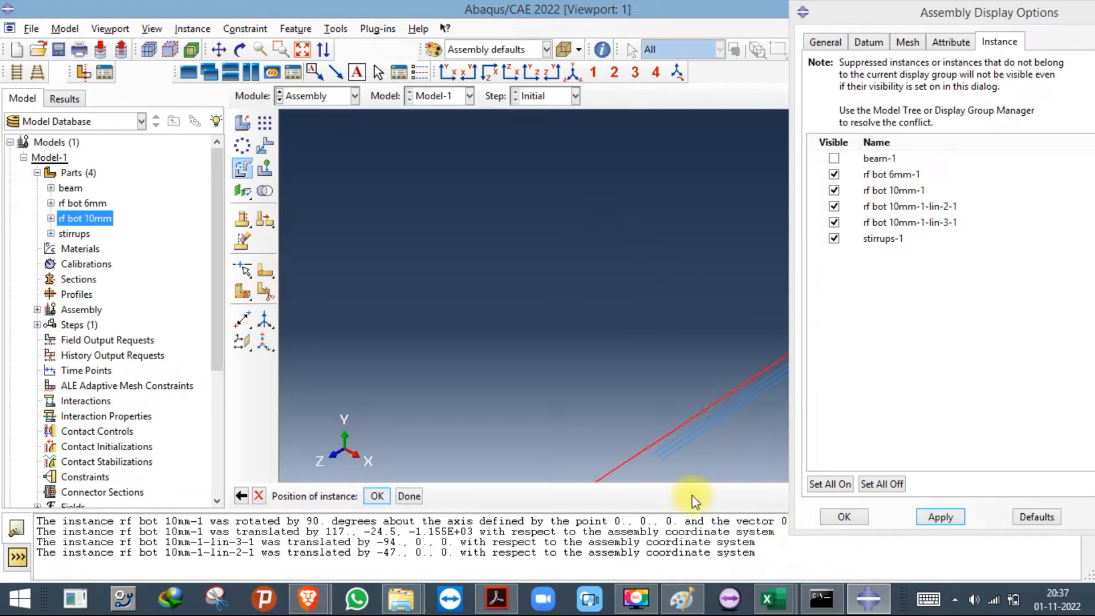
pyautogui.click(308, 599)
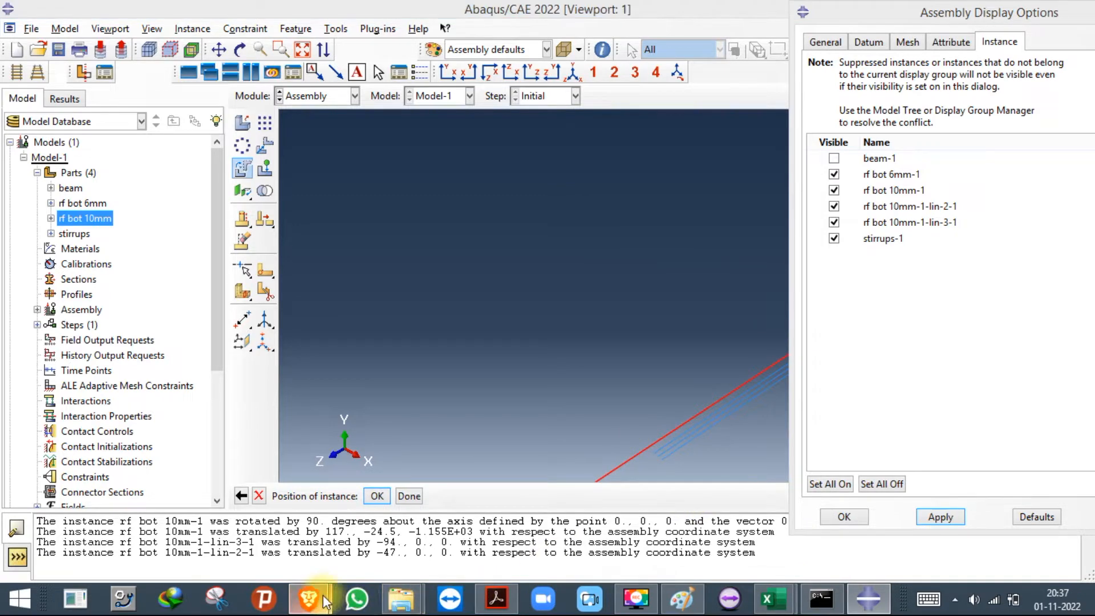
pyautogui.click(307, 505)
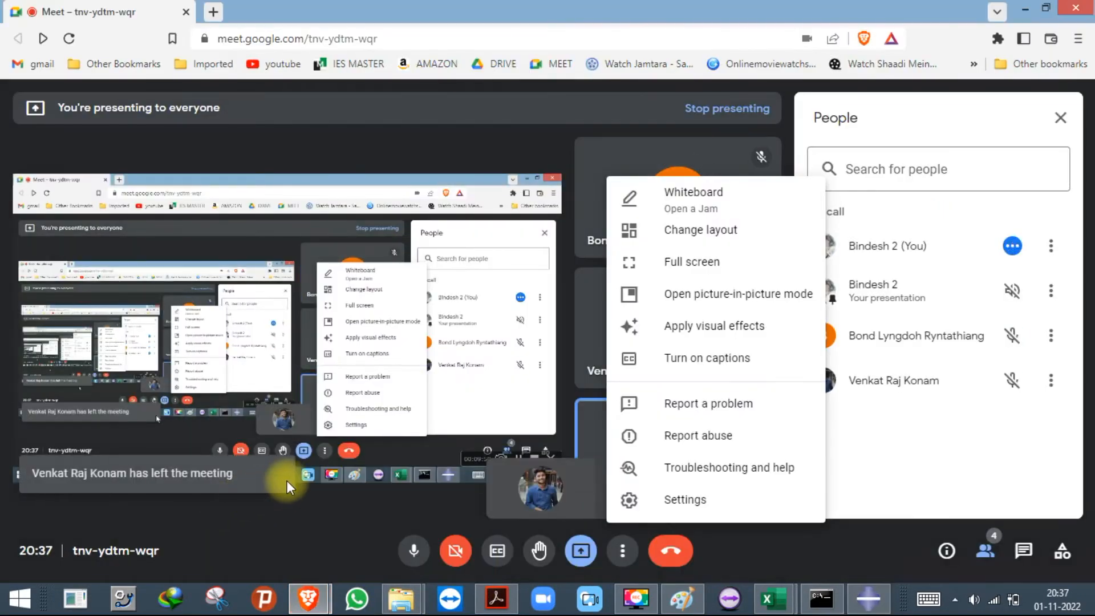
pyautogui.click(974, 482)
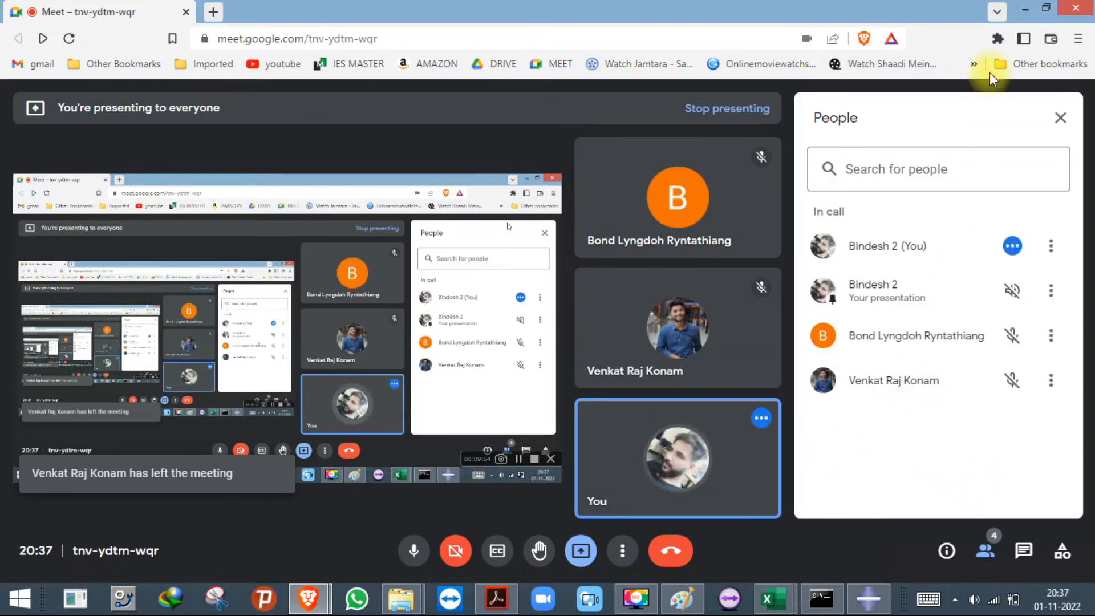
pyautogui.click(1023, 9)
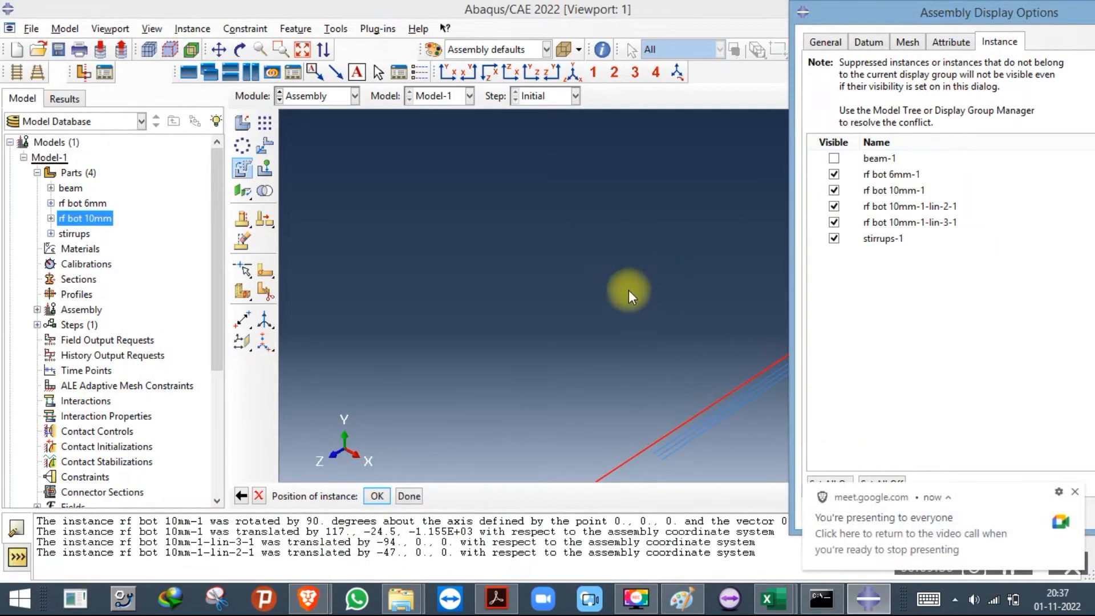
# Inspect the rotated 6 mm bar against the other reinforcement and accept its position.
pyautogui.scroll(-2, 507, 286)
pyautogui.scroll(4, 521, 297)
pyautogui.scroll(-6, 614, 321)
pyautogui.scroll(3, 672, 314)
pyautogui.scroll(3, 450, 309)
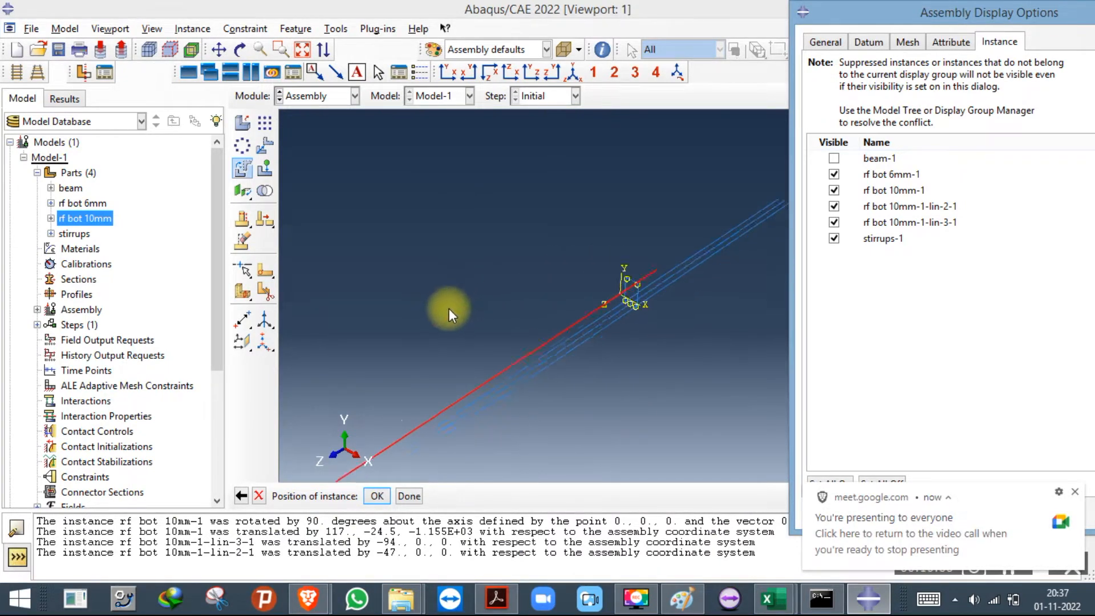
pyautogui.click(376, 497)
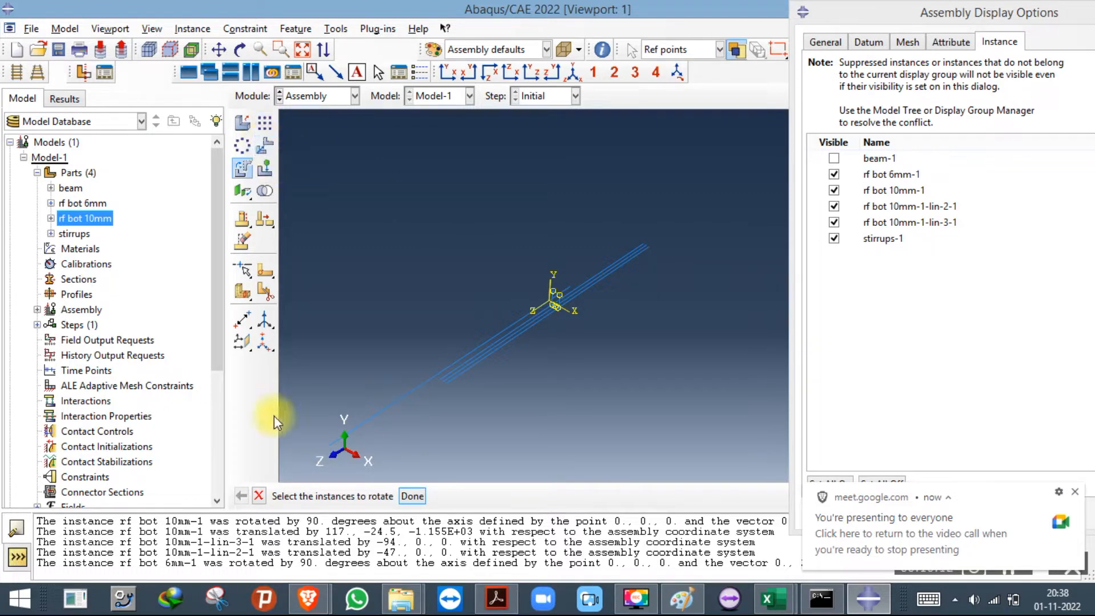
# Translate the 6 mm bar from its midpoint to the datum point at the stirrup's upper corner on the -X side.
pyautogui.click(264, 145)
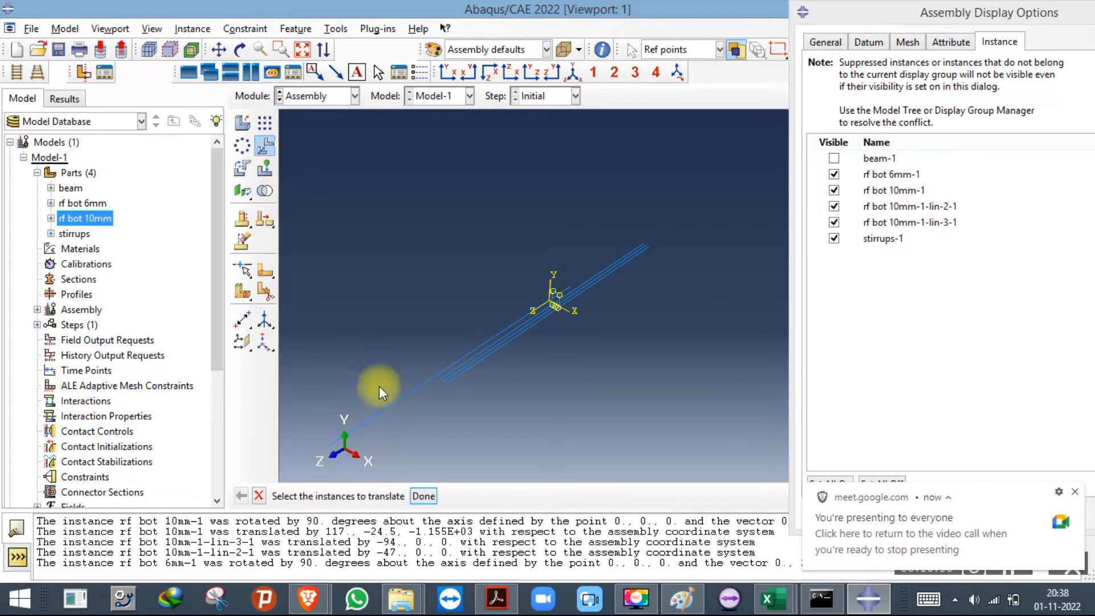
pyautogui.moveTo(399, 450); pyautogui.dragTo(401, 452)
pyautogui.click(423, 495)
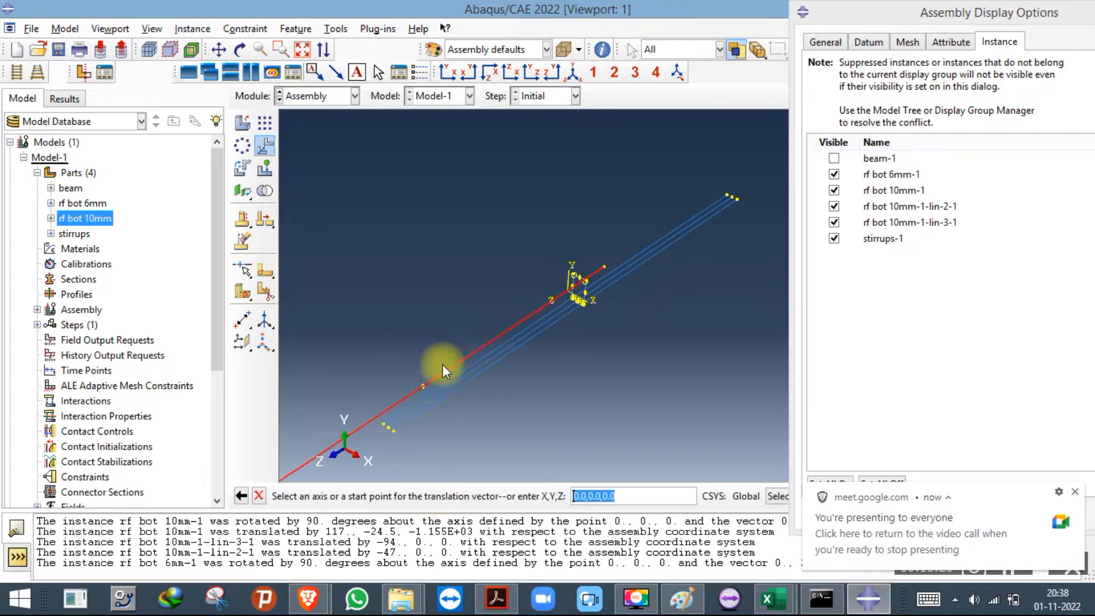
pyautogui.click(423, 386)
pyautogui.scroll(-5, 572, 277)
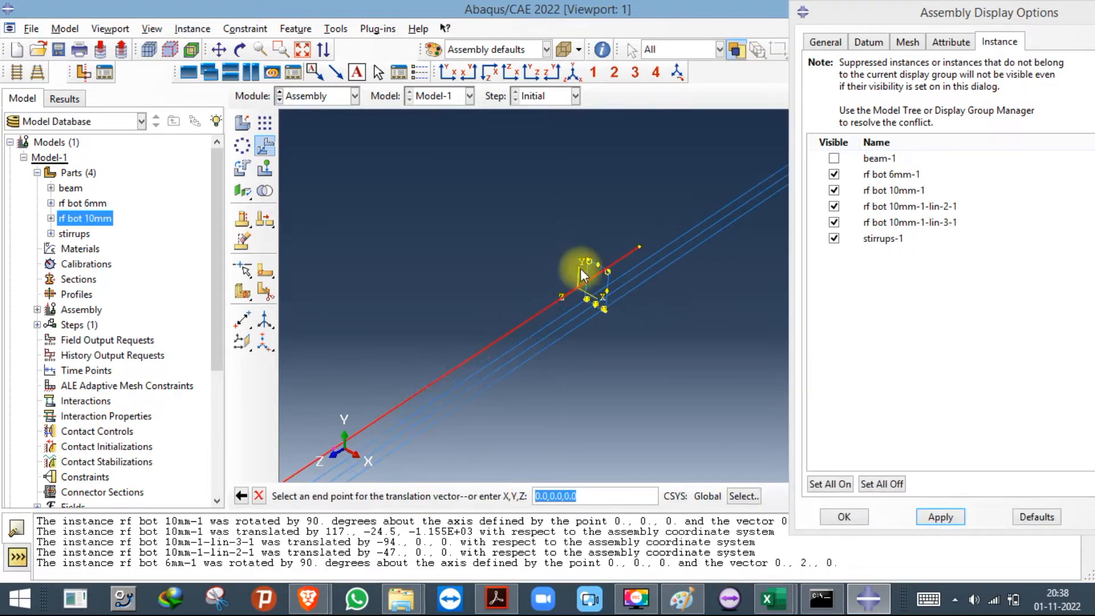
pyautogui.scroll(-3, 587, 262)
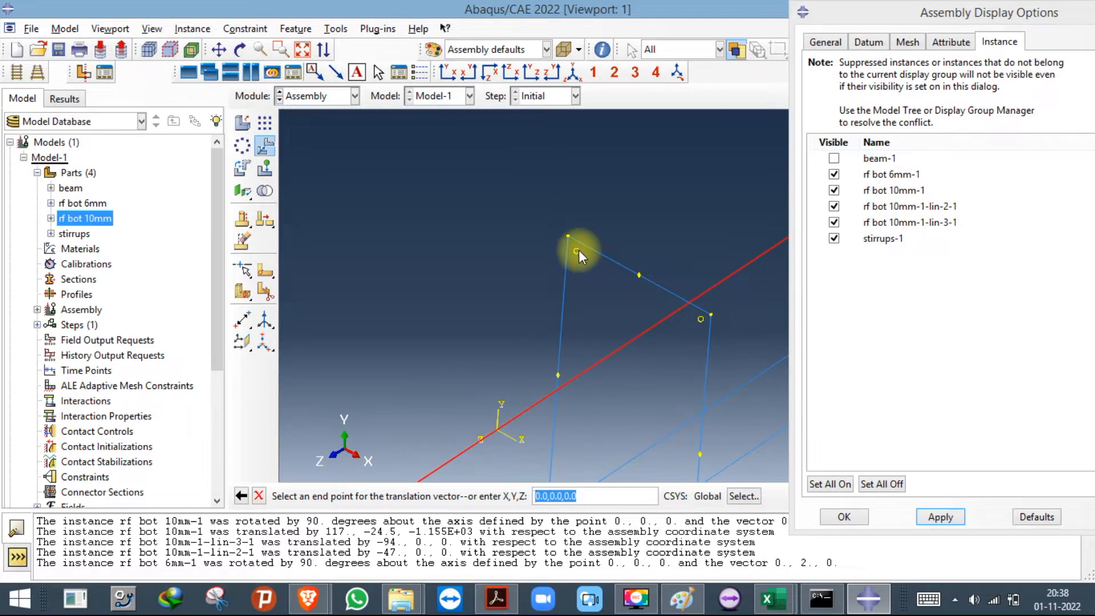
pyautogui.click(577, 251)
pyautogui.click(376, 495)
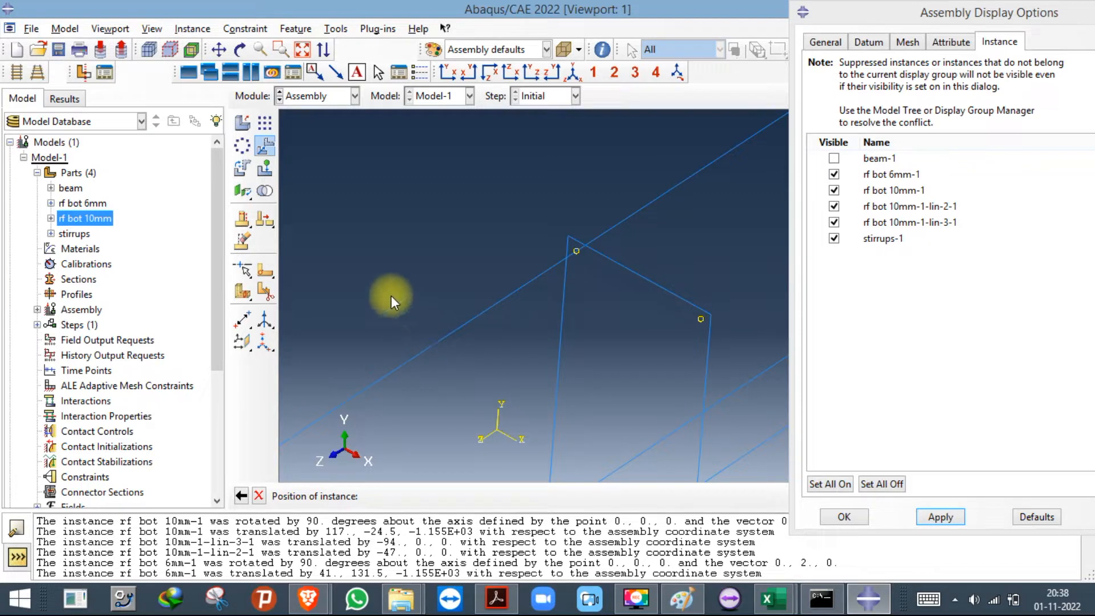
# Create a linear pattern of the 6 mm bar with 2 instances at an offset of 50 in direction 1 and 1 in direction 2.
pyautogui.scroll(-3, 313, 276)
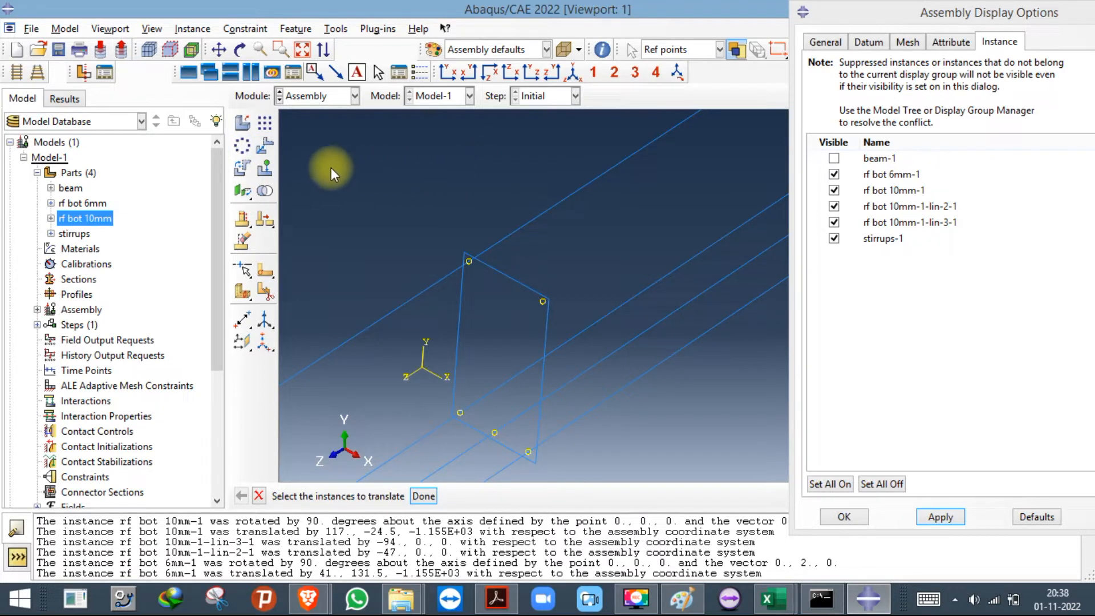
pyautogui.click(262, 145)
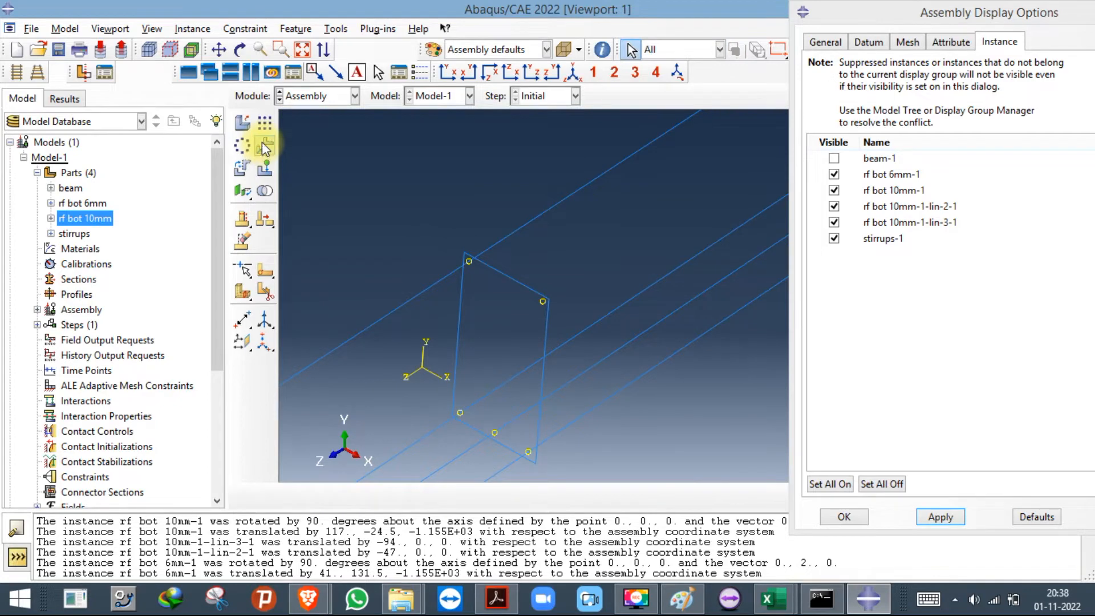
pyautogui.click(266, 122)
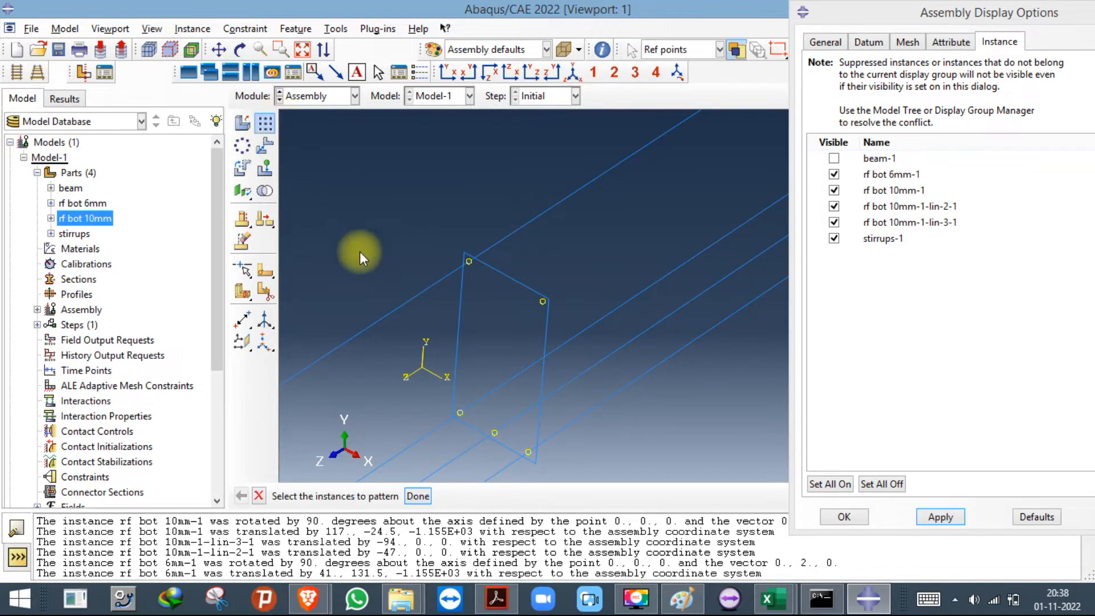
pyautogui.click(399, 400)
pyautogui.click(418, 495)
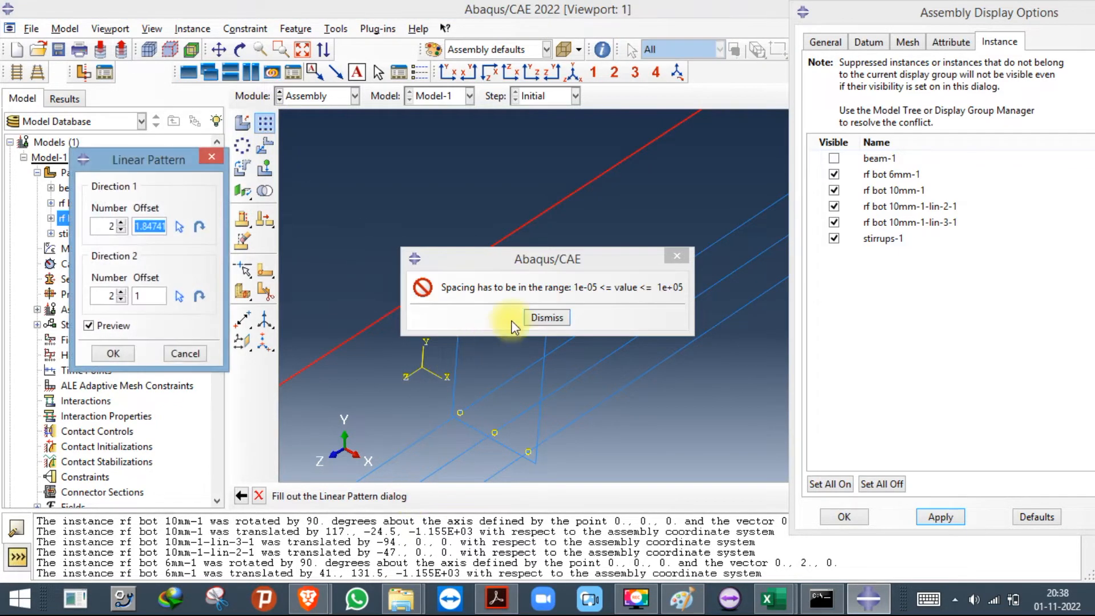
pyautogui.moveTo(139, 227); pyautogui.dragTo(675, 205)
pyautogui.press('BackSpace')
pyautogui.write('50')
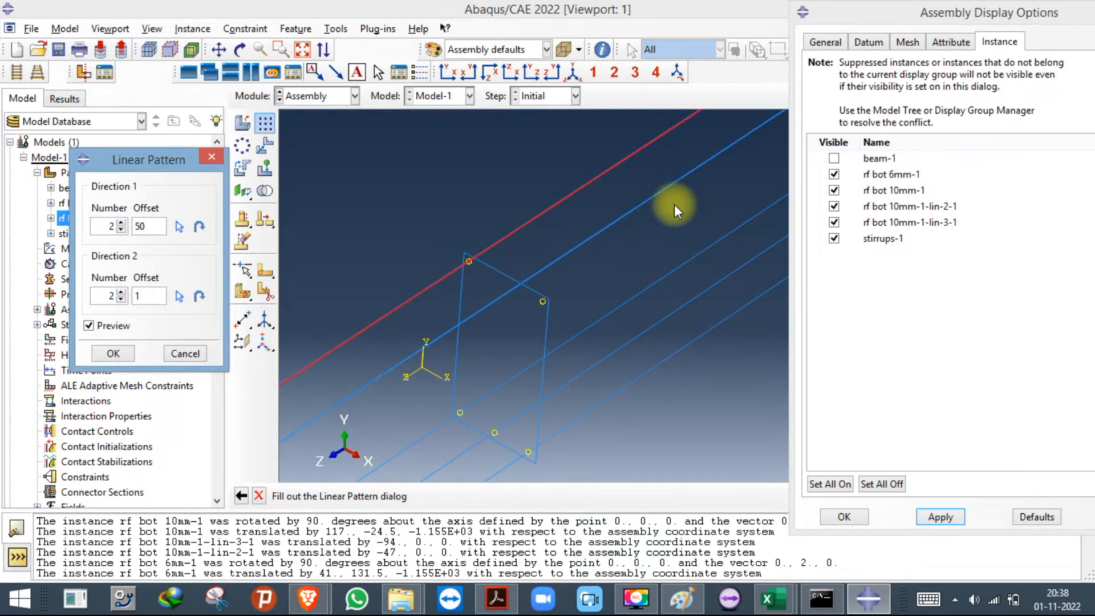
pyautogui.click(121, 298)
pyautogui.click(103, 358)
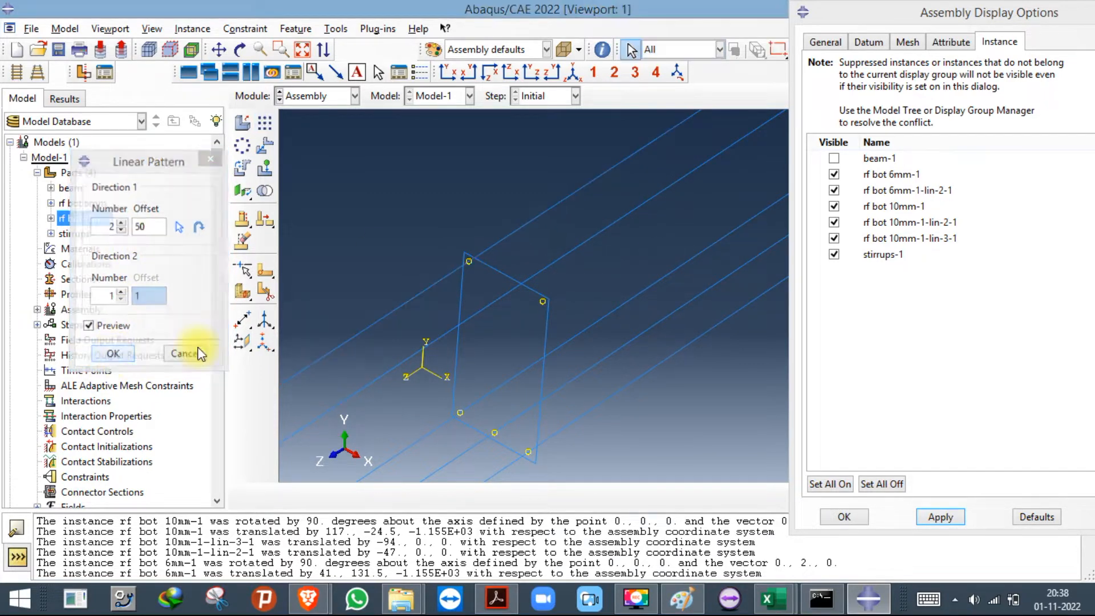
# Translate the copied 6 mm bar from its midpoint to the datum point at the stirrup's upper corner on the +X side.
pyautogui.click(264, 146)
pyautogui.click(447, 336)
pyautogui.click(417, 498)
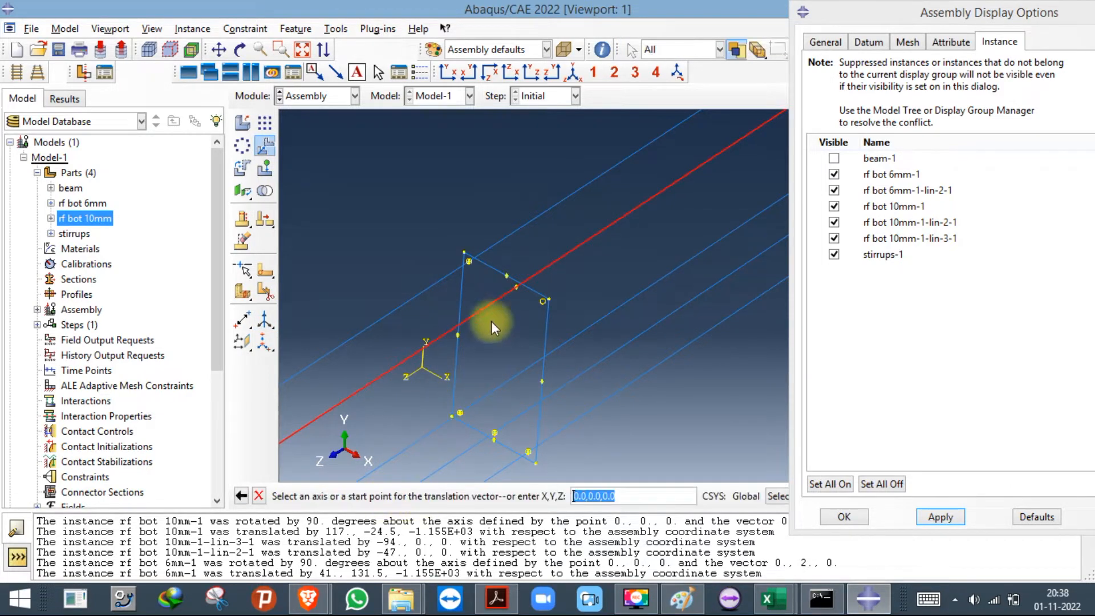
pyautogui.click(515, 286)
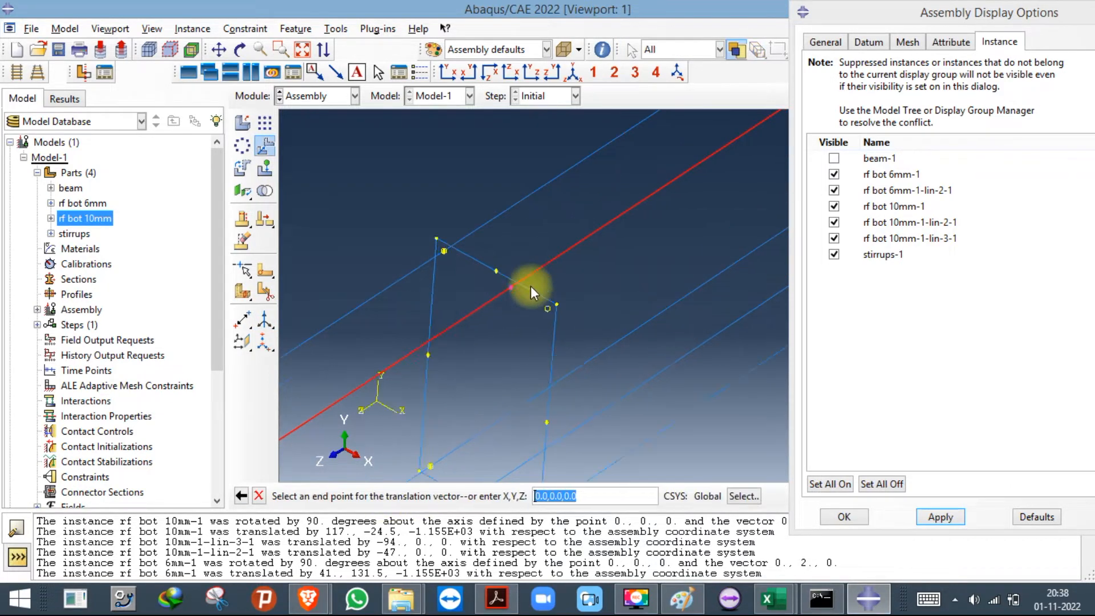
pyautogui.click(550, 315)
pyautogui.click(379, 495)
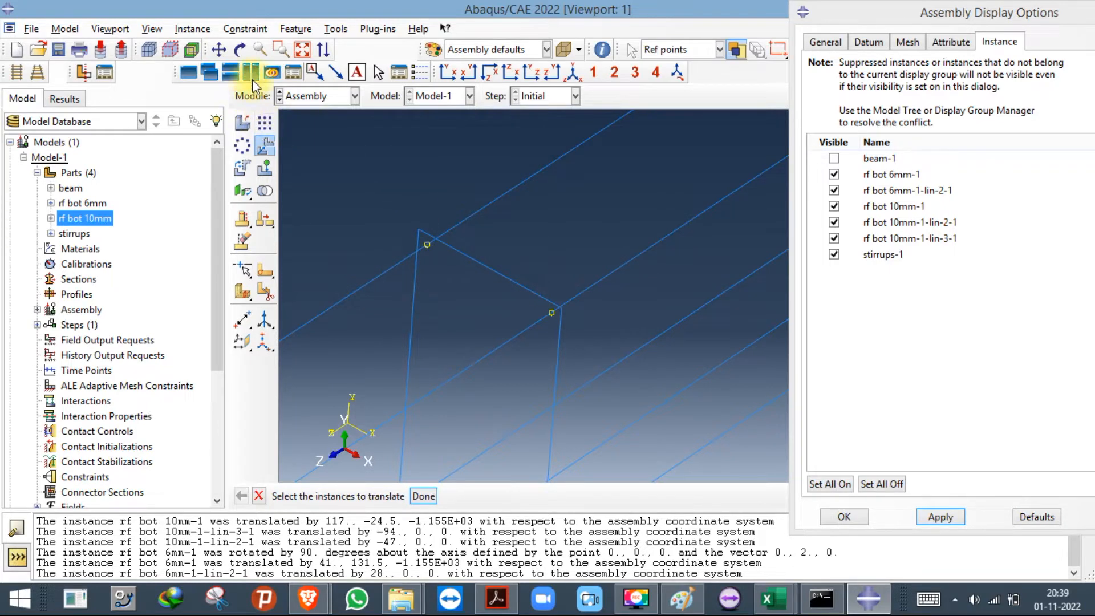
# Examine the reinforcement layout and check the stirrup count and spacing in Figure 8 of the paper in Adobe Acrobat.
pyautogui.click(240, 50)
pyautogui.moveTo(650, 354); pyautogui.dragTo(687, 473)
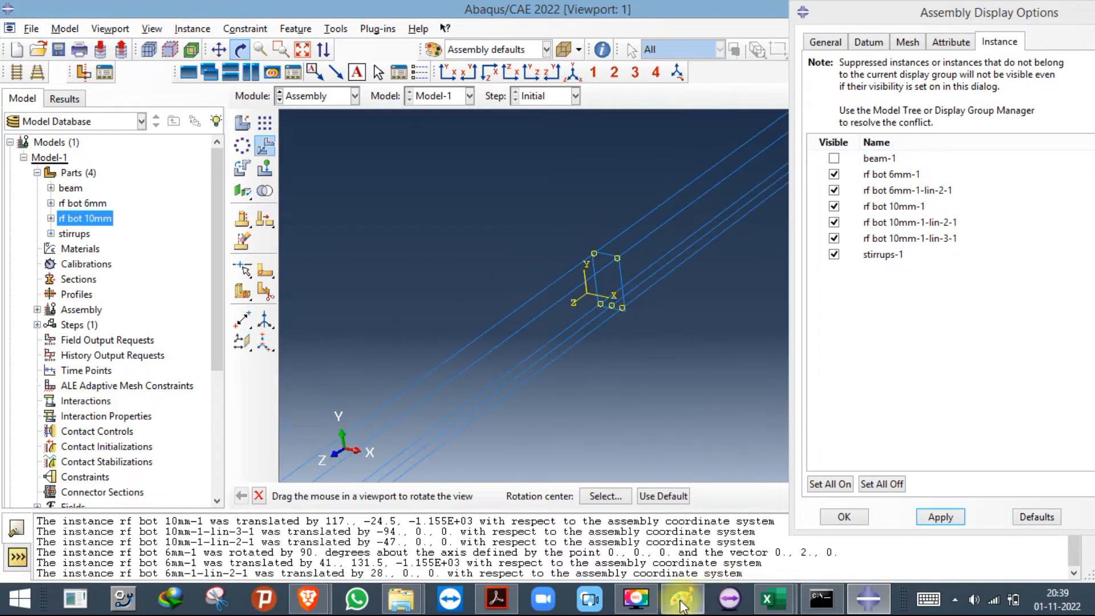
pyautogui.click(515, 604)
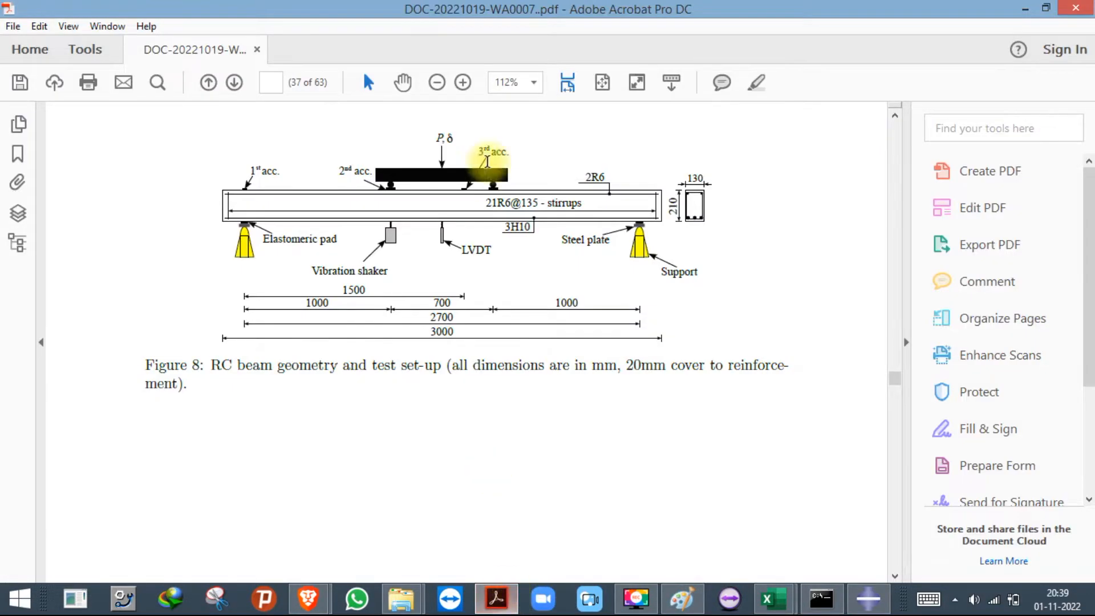
pyautogui.click(502, 602)
pyautogui.moveTo(549, 358); pyautogui.dragTo(308, 150)
pyautogui.click(264, 147)
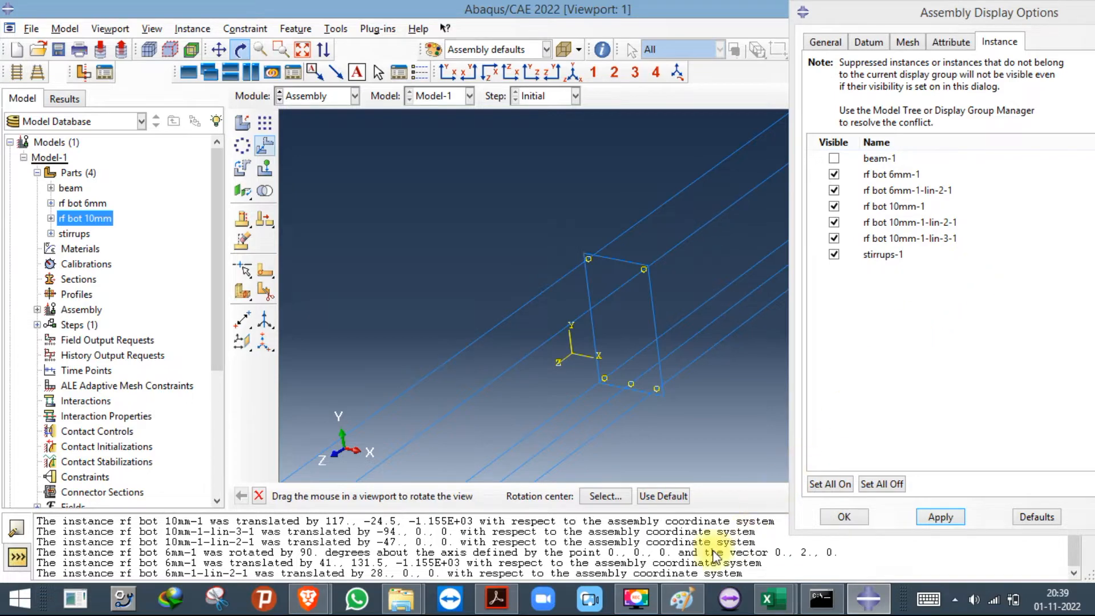
pyautogui.click(505, 599)
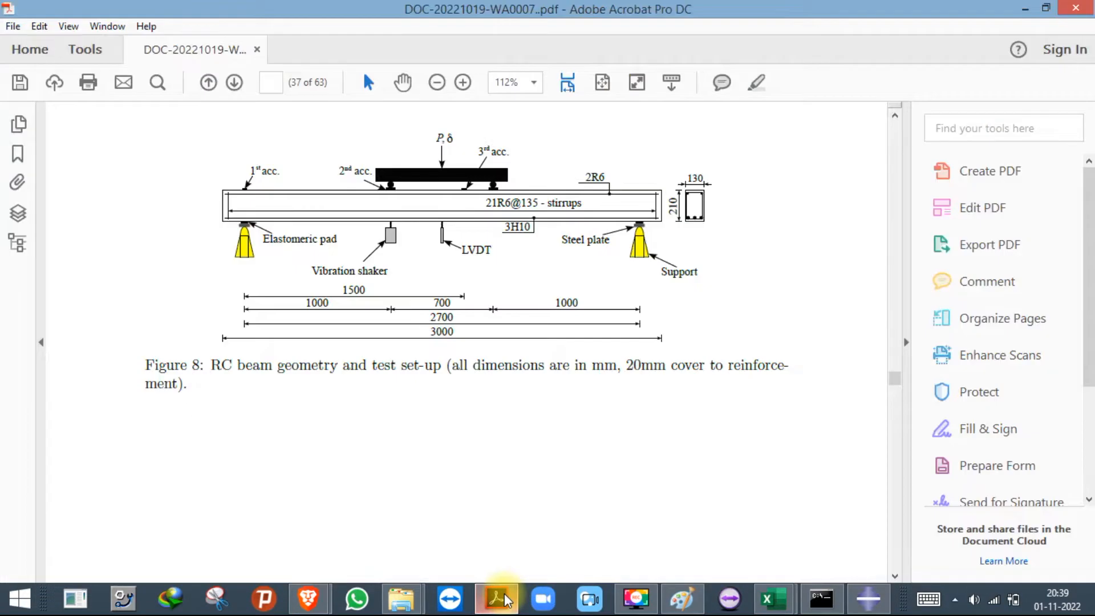
pyautogui.click(505, 599)
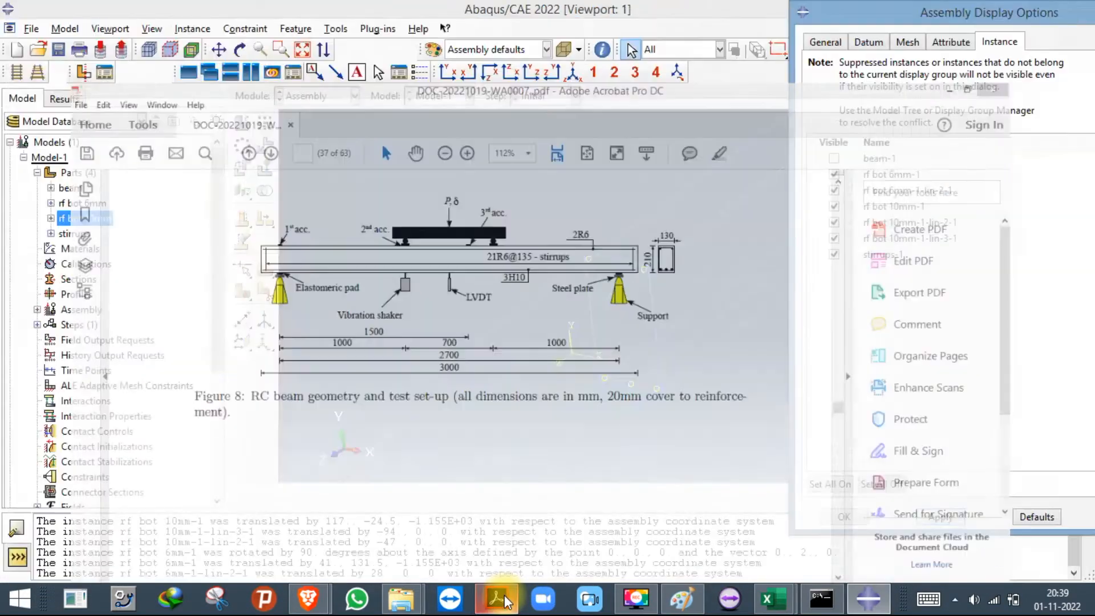
# Start a linear pattern of the stirrup with direction 1 along the upper longitudinal bar and the direction 2 number set to 1.
pyautogui.click(264, 123)
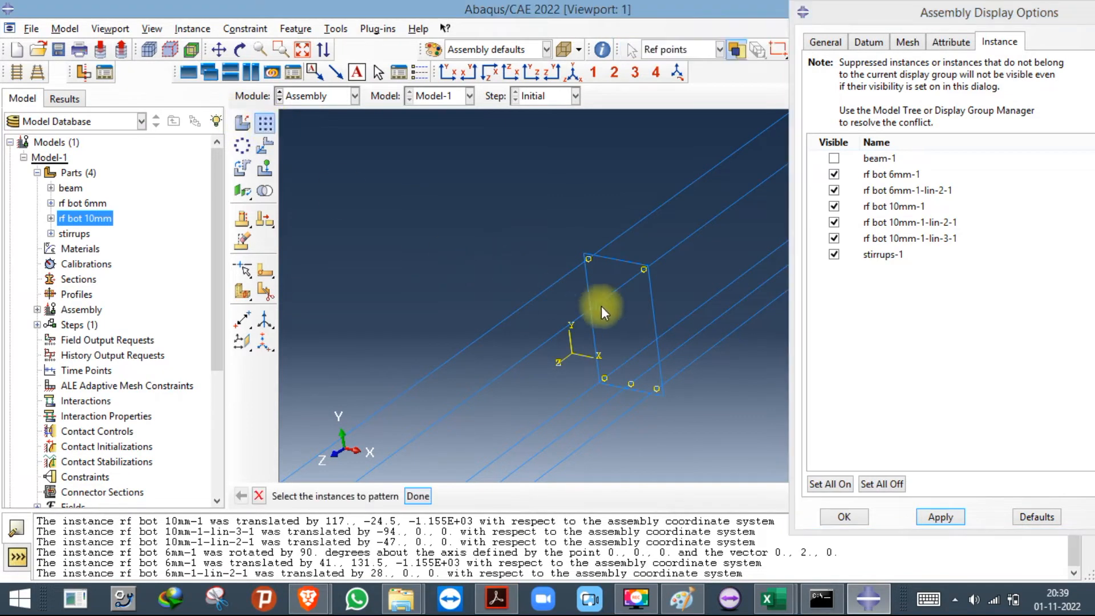
pyautogui.moveTo(663, 317); pyautogui.dragTo(662, 317)
pyautogui.click(418, 496)
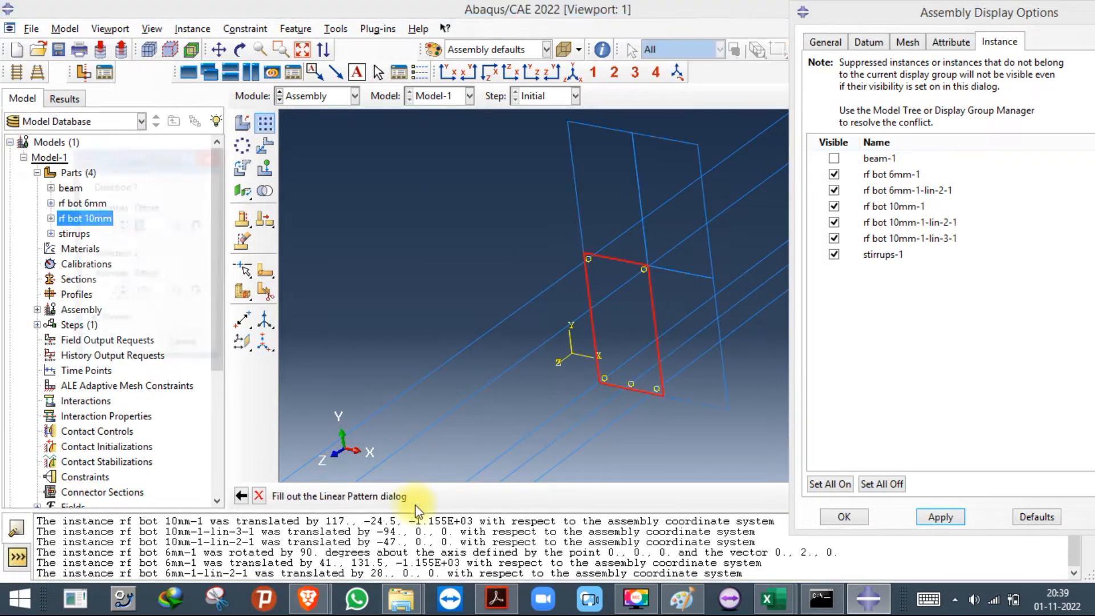
pyautogui.click(179, 226)
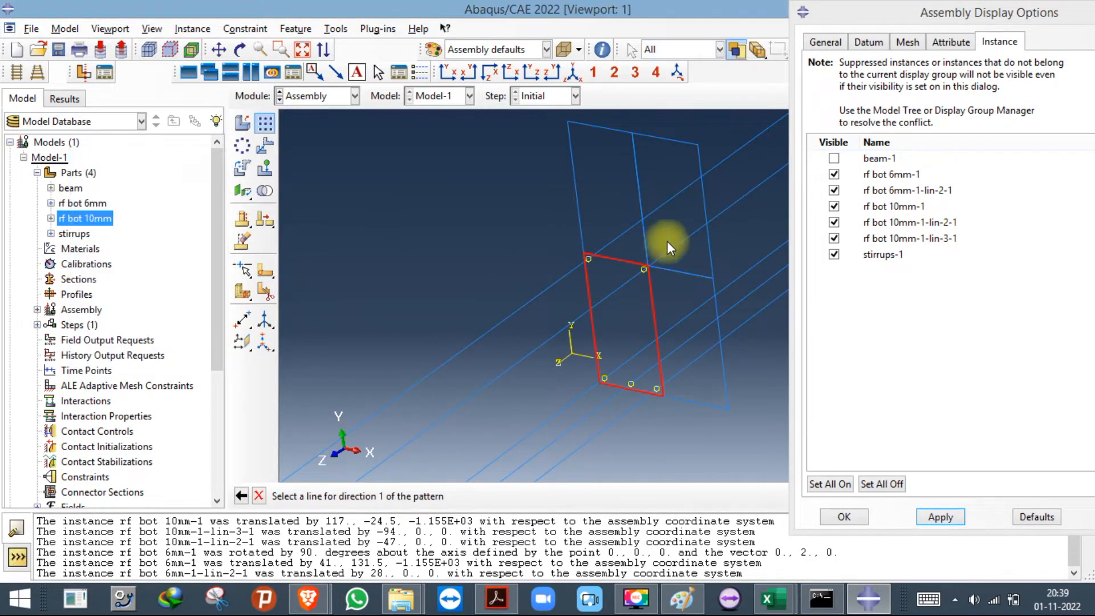
pyautogui.click(662, 205)
pyautogui.click(121, 298)
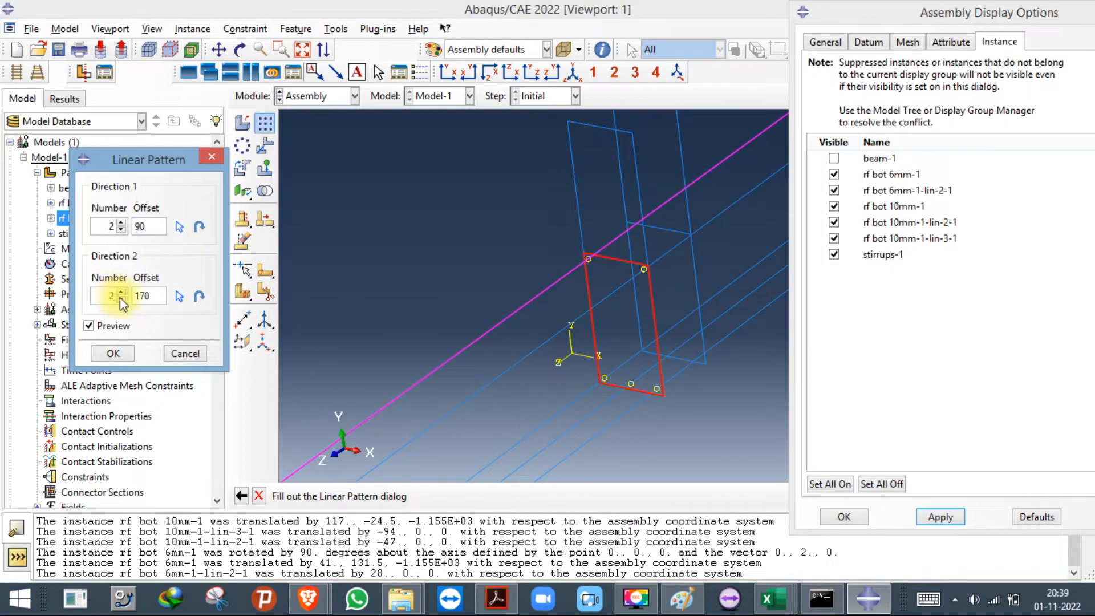
# Set the stirrup pattern's direction 1 offset to 135 and its number to 7.
pyautogui.click(145, 229)
pyautogui.moveTo(145, 229); pyautogui.dragTo(79, 219)
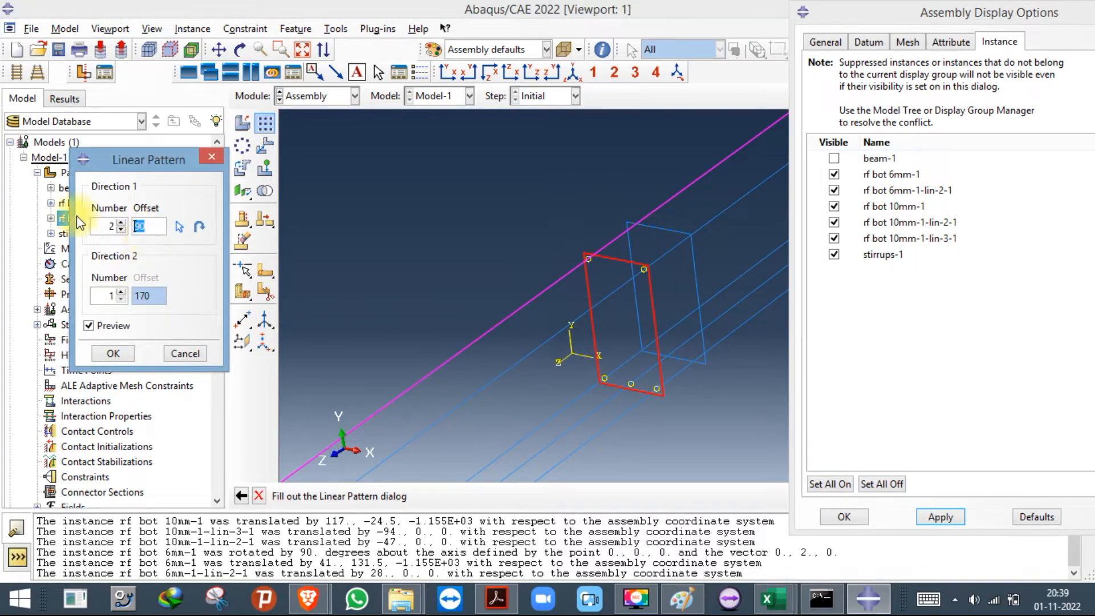
pyautogui.write('135')
pyautogui.click(123, 224)
pyautogui.click(124, 225)
pyautogui.click(124, 224)
pyautogui.click(124, 224)
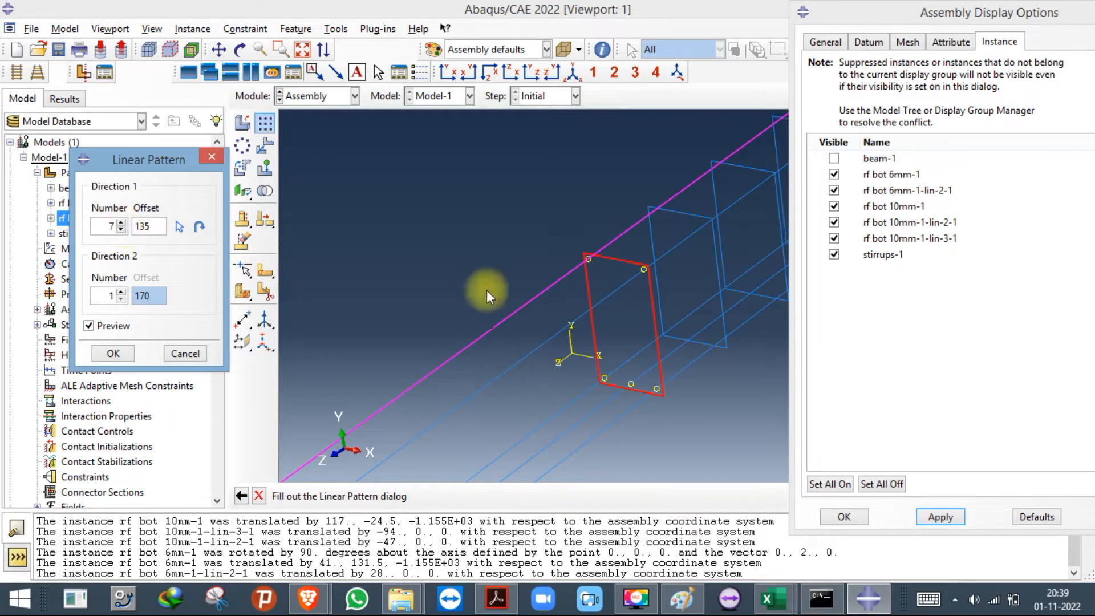
# Check the preview against the bar end, set the direction 1 number to 11, and create the stirrup pattern.
pyautogui.scroll(-5, 487, 290)
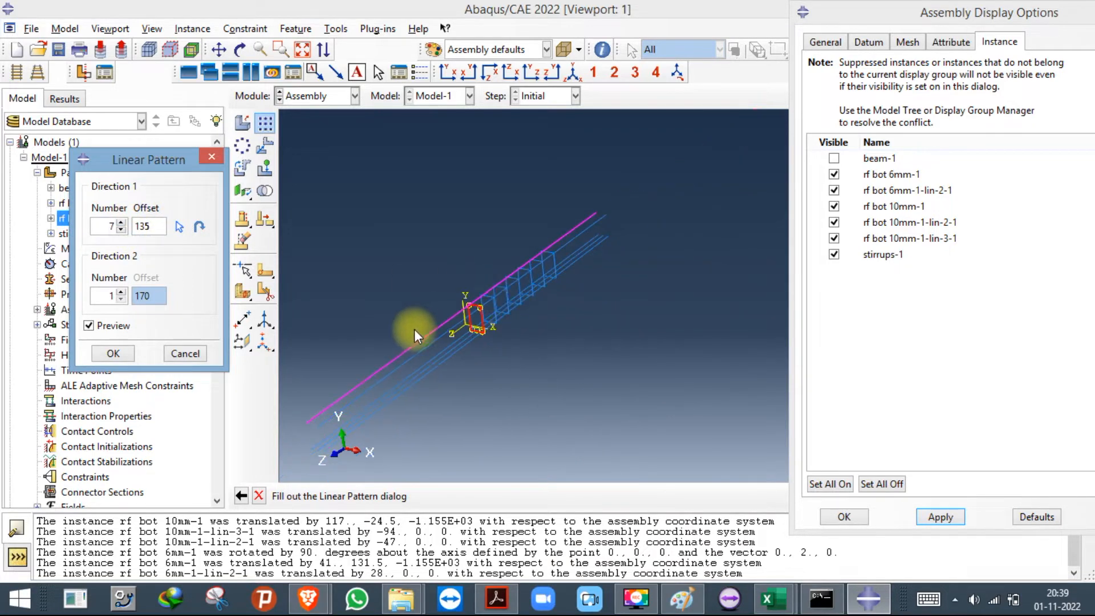
pyautogui.click(241, 53)
pyautogui.moveTo(691, 313); pyautogui.dragTo(625, 259)
pyautogui.click(258, 495)
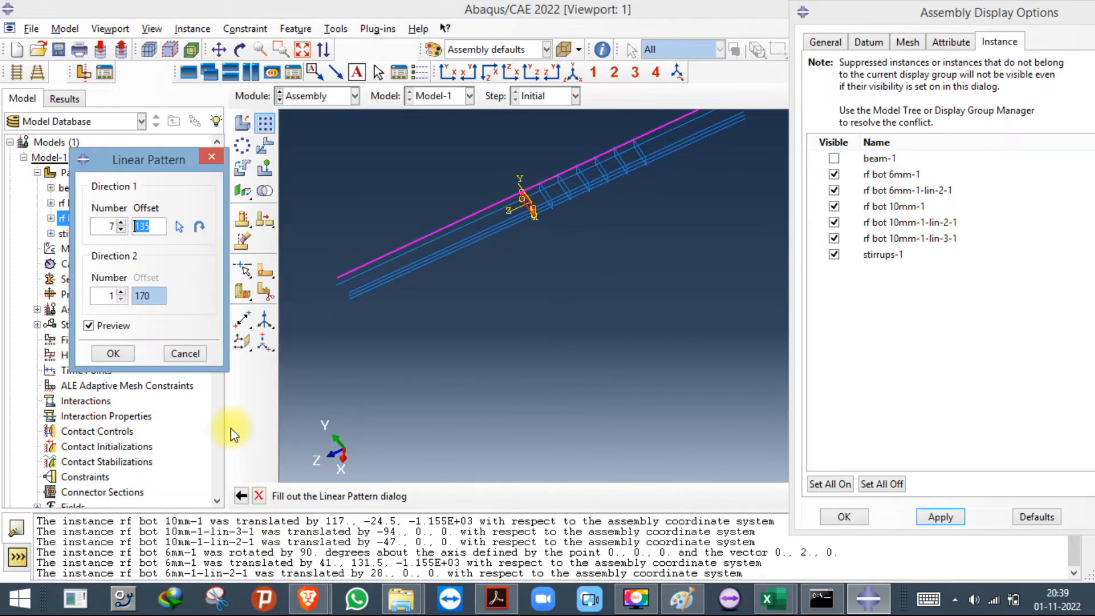
pyautogui.scroll(-3, 399, 344)
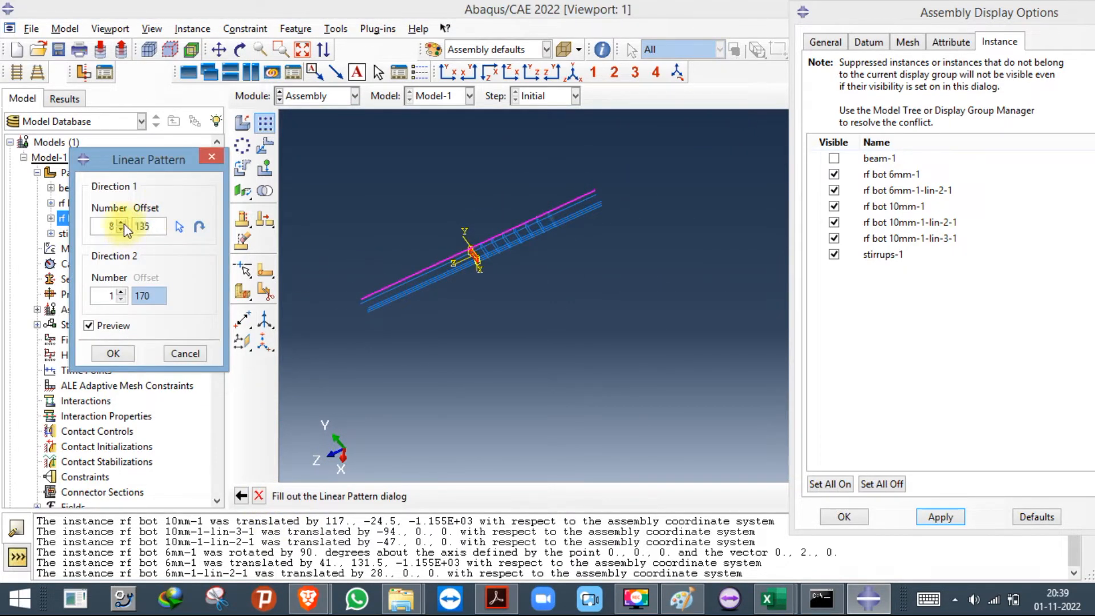
pyautogui.scroll(5, 593, 176)
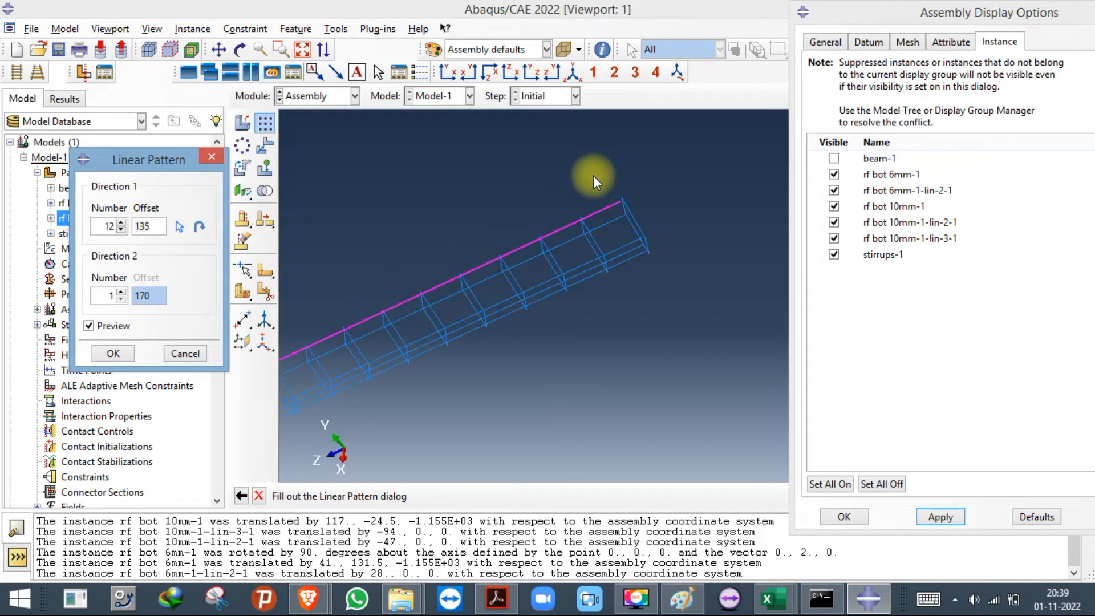
pyautogui.scroll(1, 631, 207)
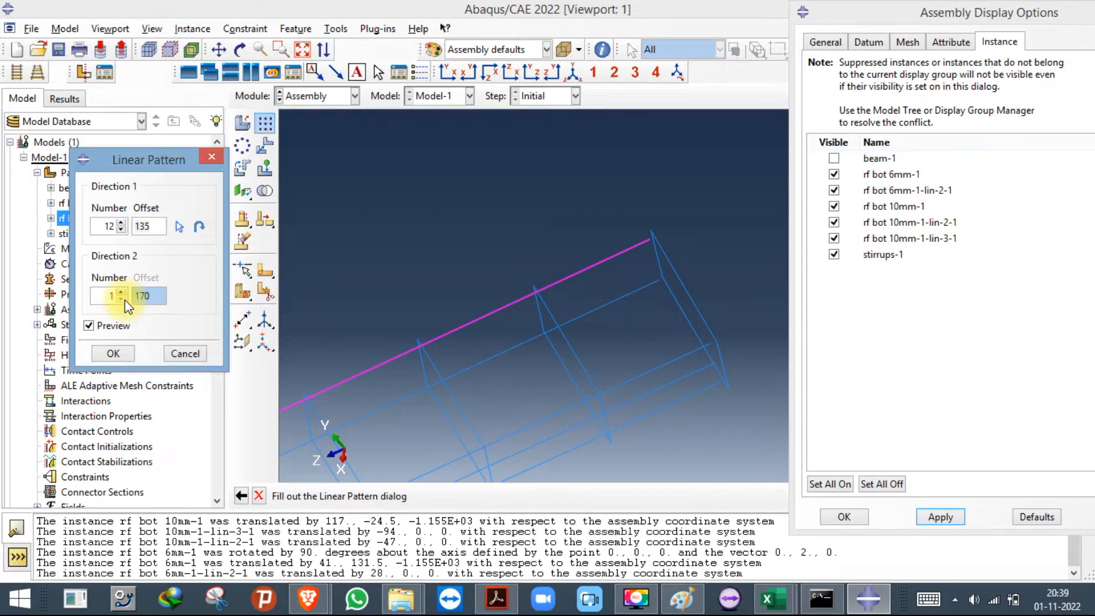
pyautogui.click(121, 230)
pyautogui.scroll(-2, 638, 207)
pyautogui.scroll(-2, 708, 203)
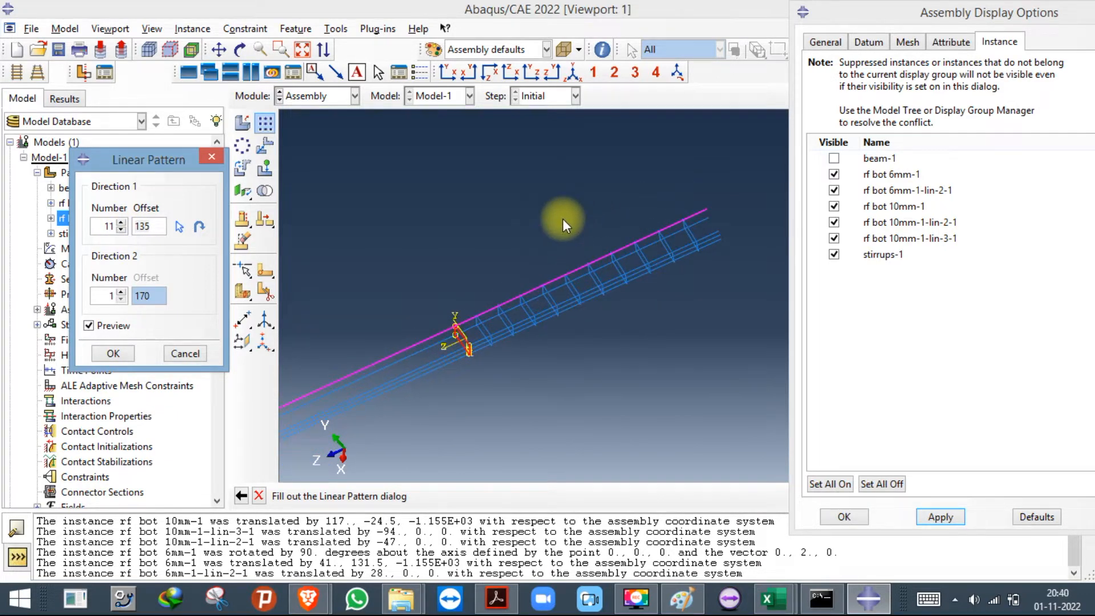
pyautogui.click(122, 352)
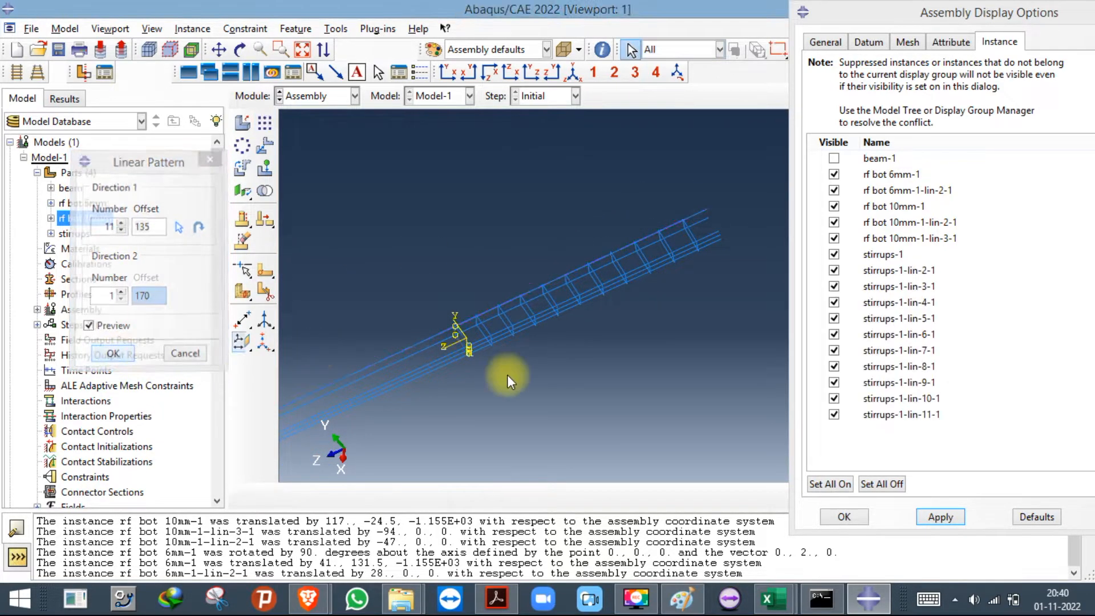
# Start a linear pattern of the original stirrup along the longitudinal bar toward the beam's other half, with the direction 2 number set to 1.
pyautogui.scroll(5, 443, 341)
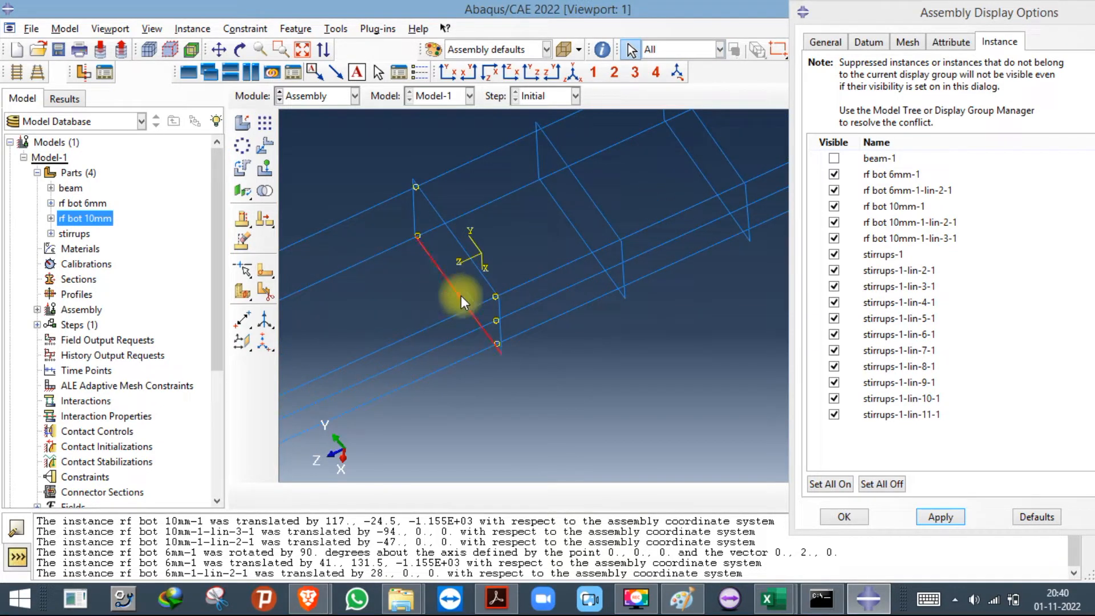
pyautogui.click(268, 124)
pyautogui.moveTo(460, 296); pyautogui.dragTo(461, 297)
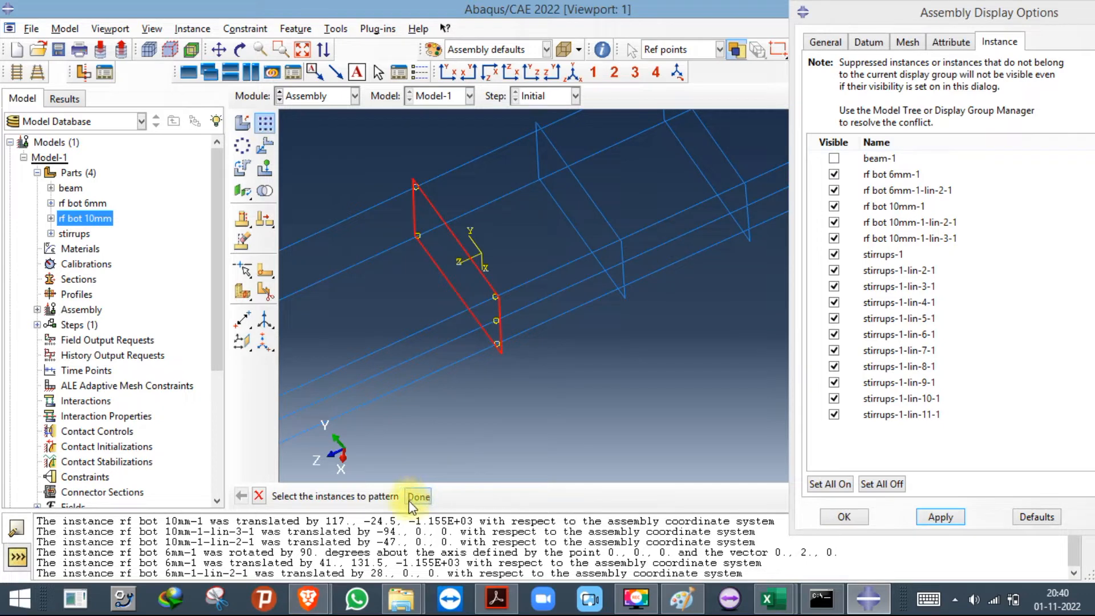
pyautogui.click(412, 498)
pyautogui.click(179, 226)
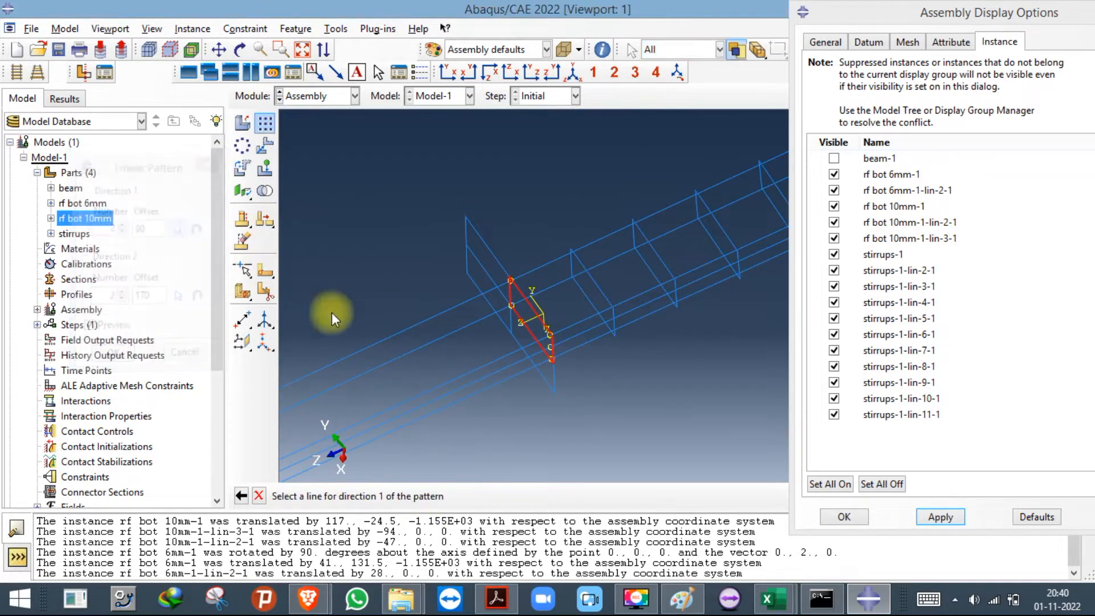
pyautogui.click(381, 363)
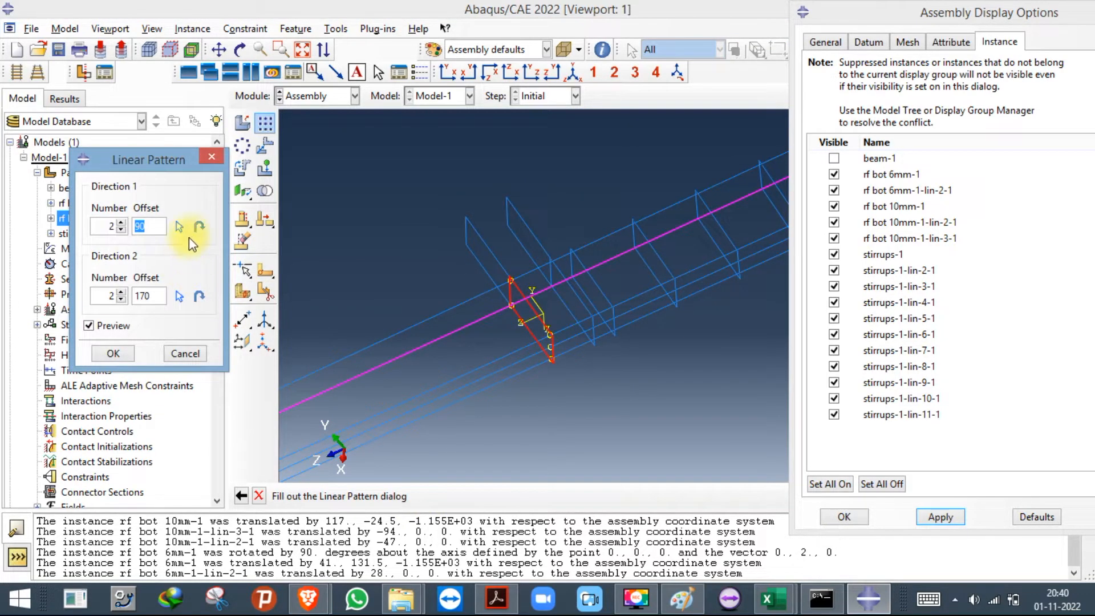
pyautogui.click(122, 299)
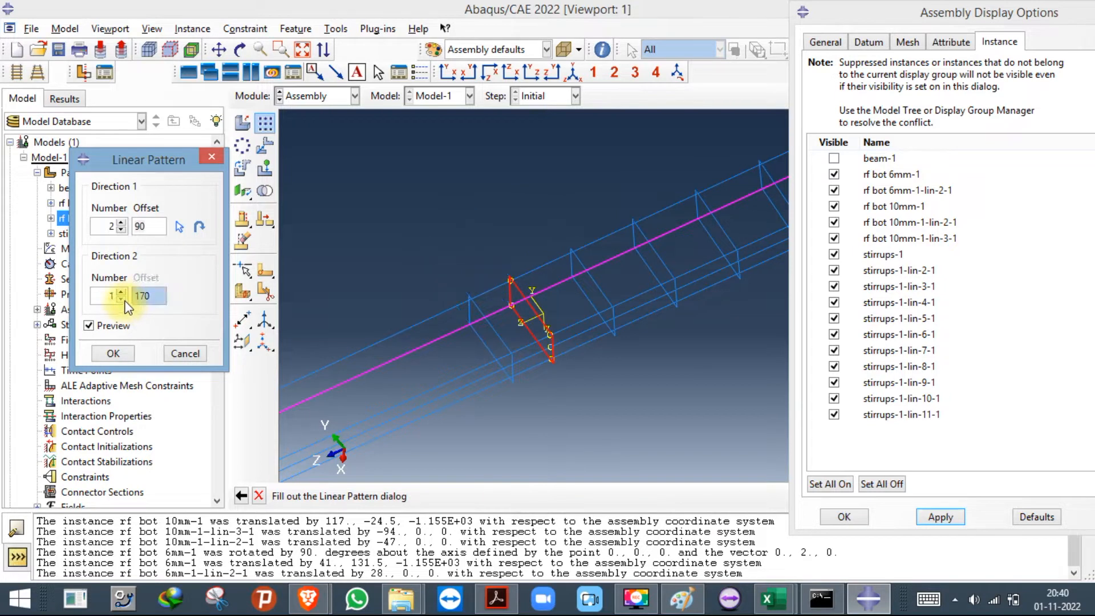
# Set the second stirrup pattern's direction 1 offset to 135 and its number to 11.
pyautogui.doubleClick(148, 227)
pyautogui.write('11')
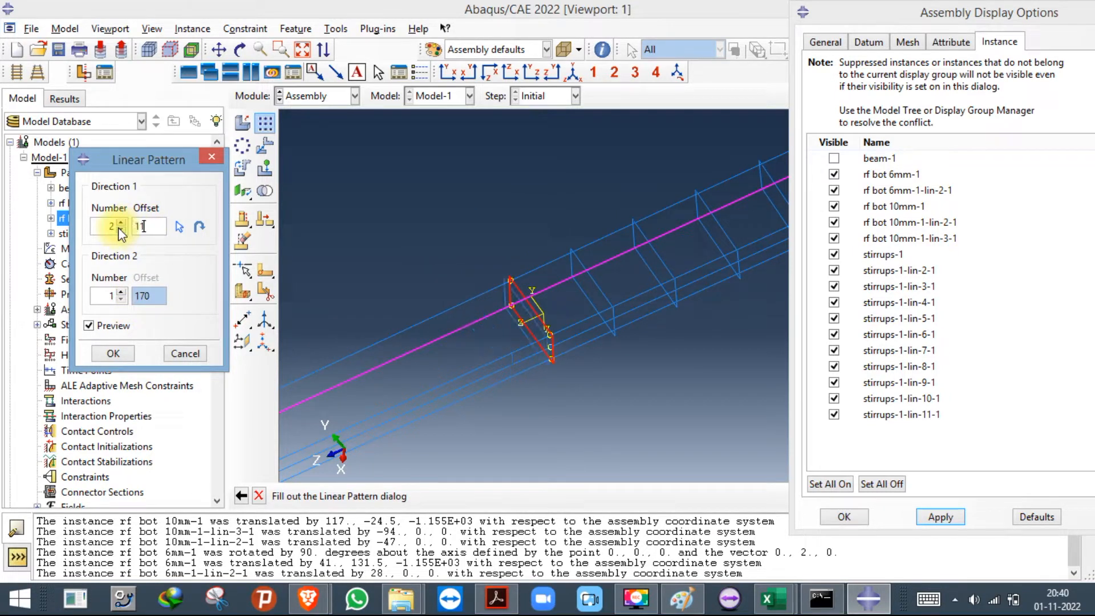
pyautogui.doubleClick(142, 227)
pyautogui.write('135')
pyautogui.moveTo(99, 227); pyautogui.dragTo(173, 228)
pyautogui.write('1')
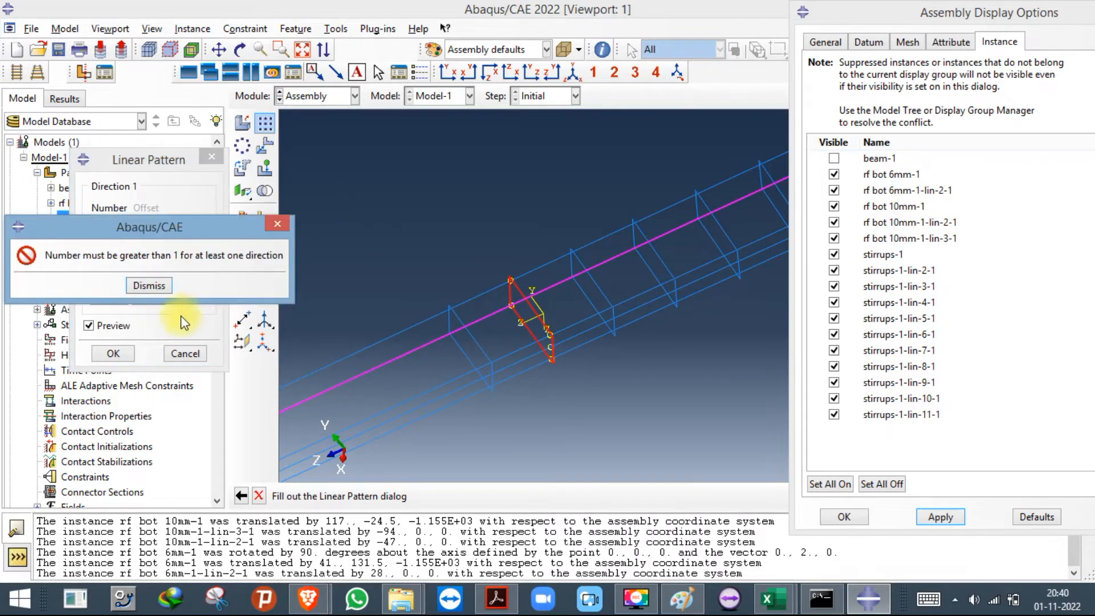
pyautogui.click(150, 286)
pyautogui.write('11')
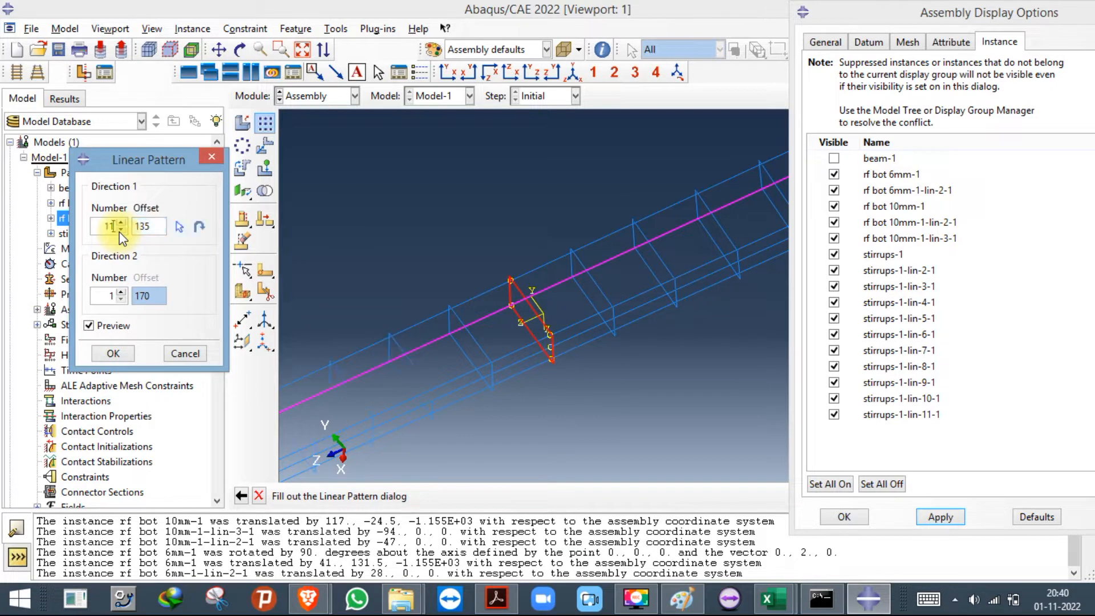
# Check the preview at both bar ends, increase the direction 1 number to 12, and create the stirrup pattern.
pyautogui.scroll(2, 754, 185)
pyautogui.scroll(-3, 570, 251)
pyautogui.scroll(2, 338, 273)
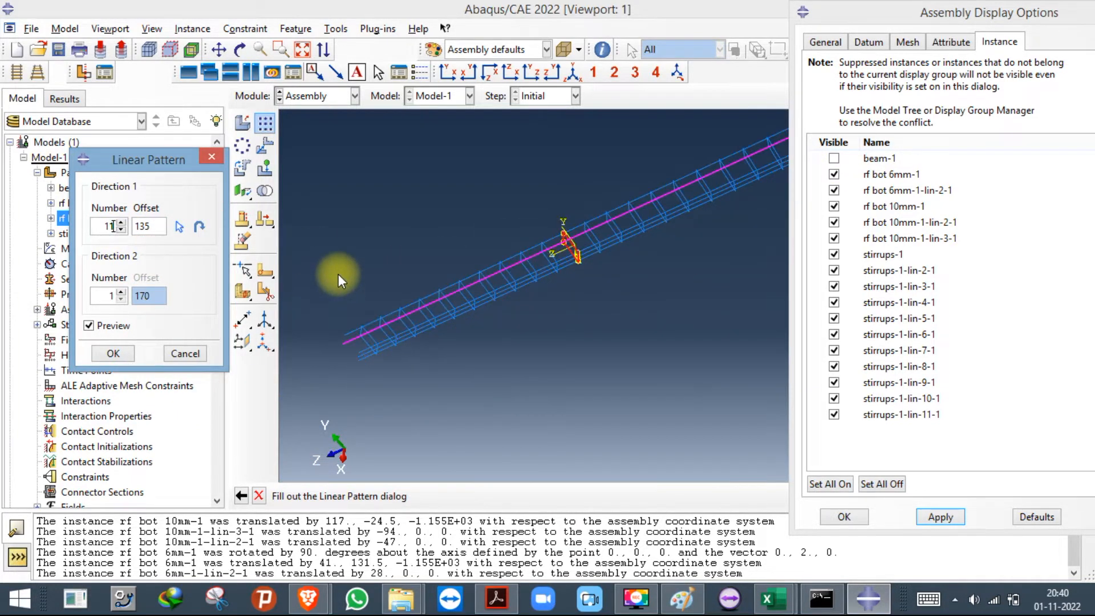
pyautogui.scroll(2, 337, 274)
pyautogui.scroll(1, 467, 196)
pyautogui.scroll(2, 511, 196)
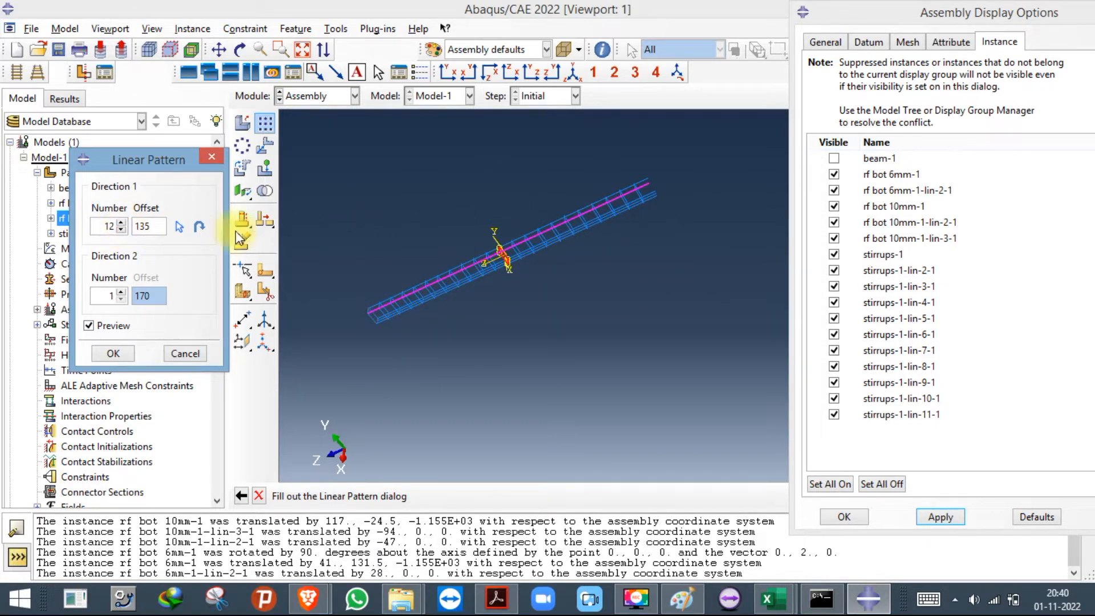
pyautogui.scroll(-2, 310, 231)
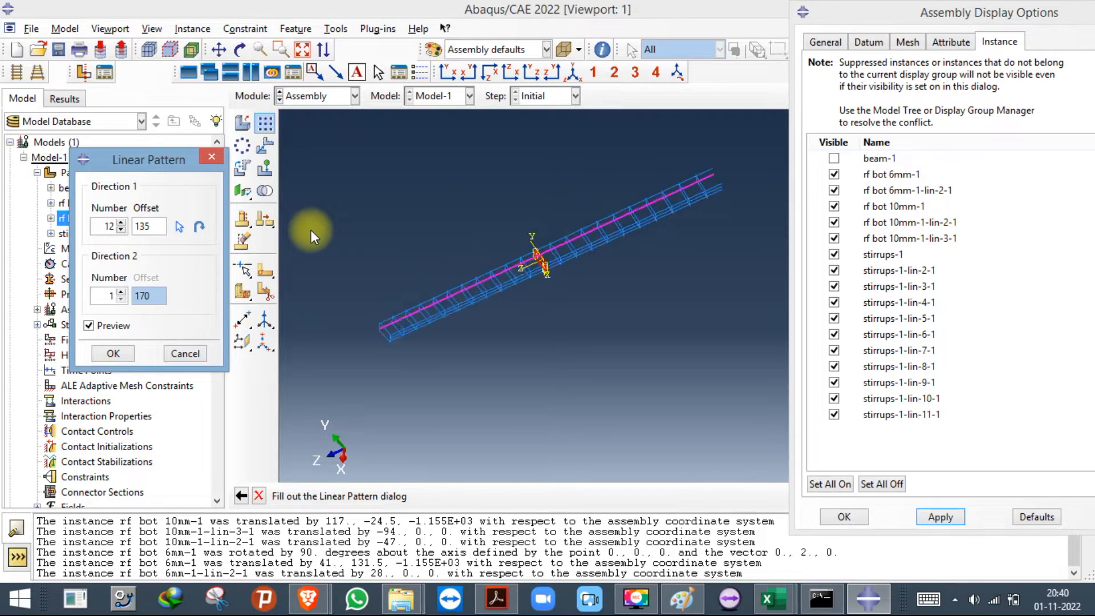
pyautogui.click(112, 353)
# Create a datum point at the centre of each end stirrup, midway between the midpoints of its opposite sides.
pyautogui.scroll(-3, 393, 348)
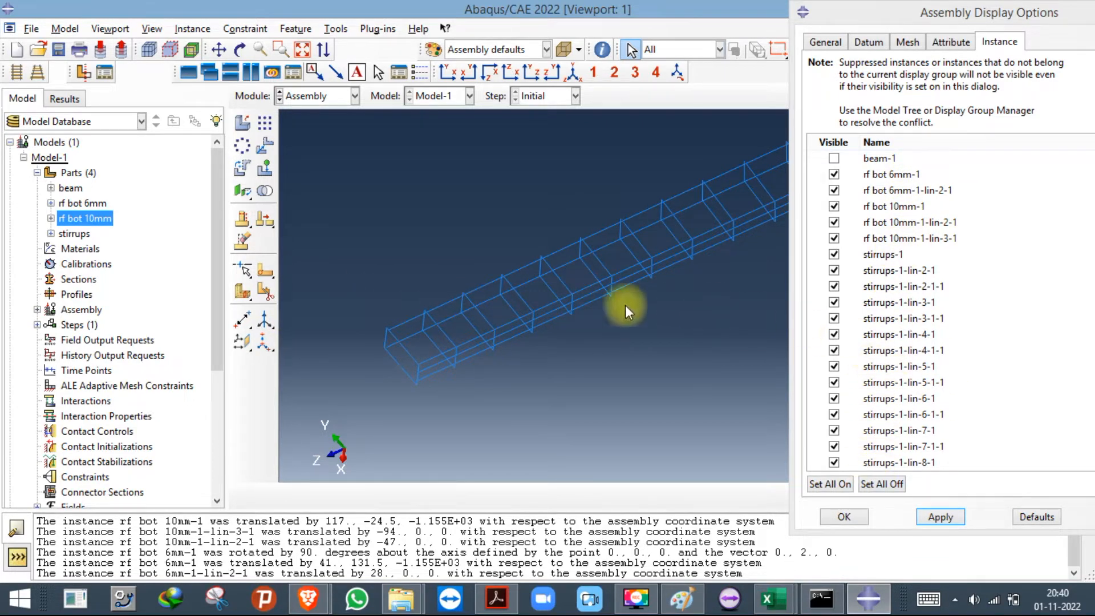
pyautogui.scroll(-2, 458, 289)
pyautogui.scroll(2, 399, 296)
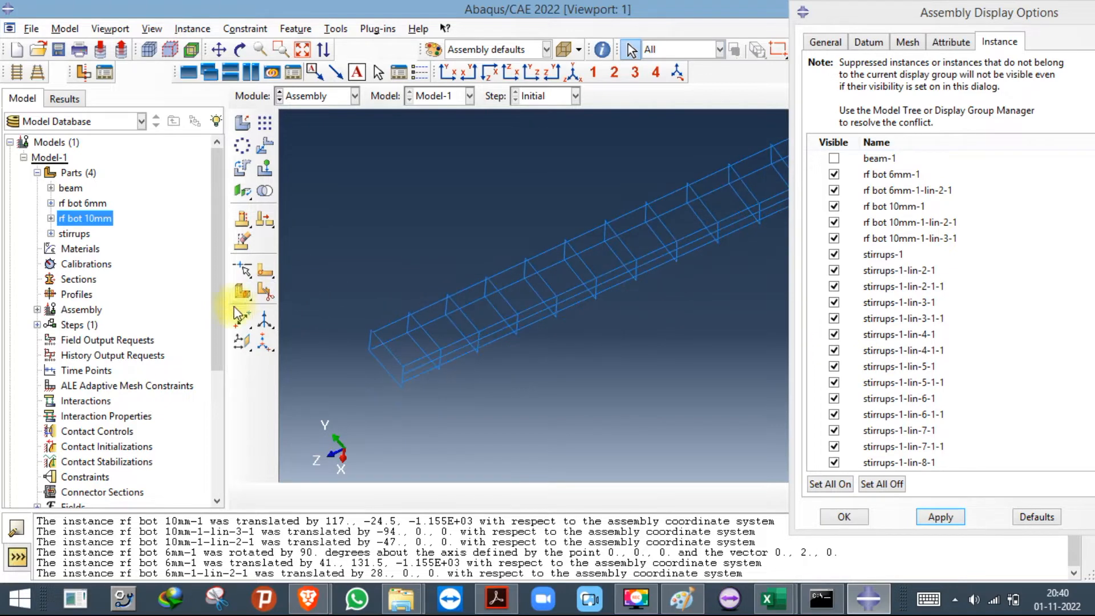
pyautogui.click(238, 325)
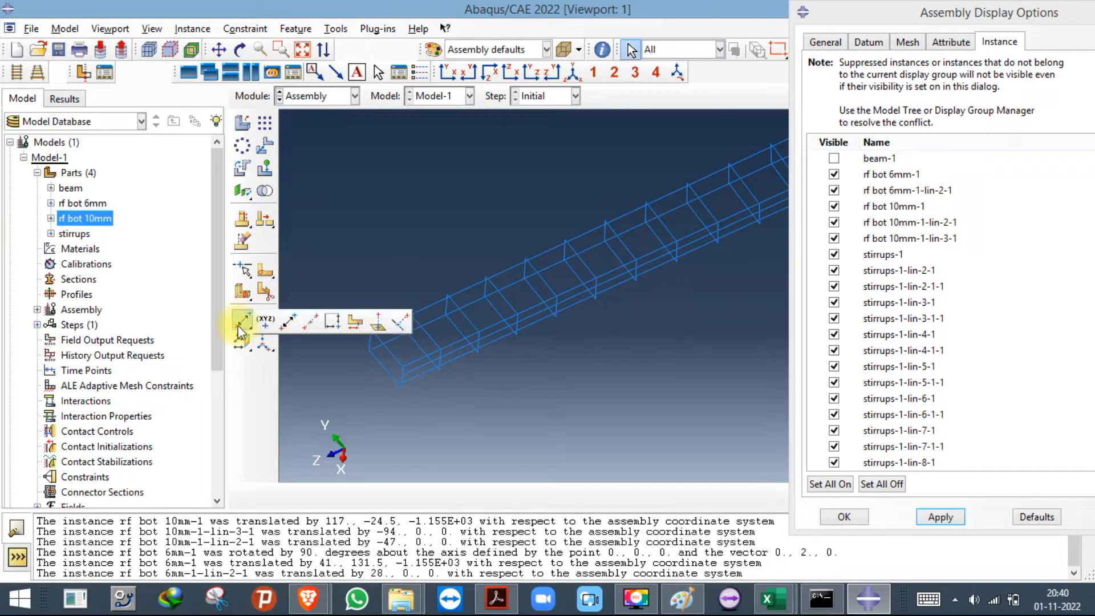
pyautogui.click(309, 323)
pyautogui.scroll(-2, 393, 337)
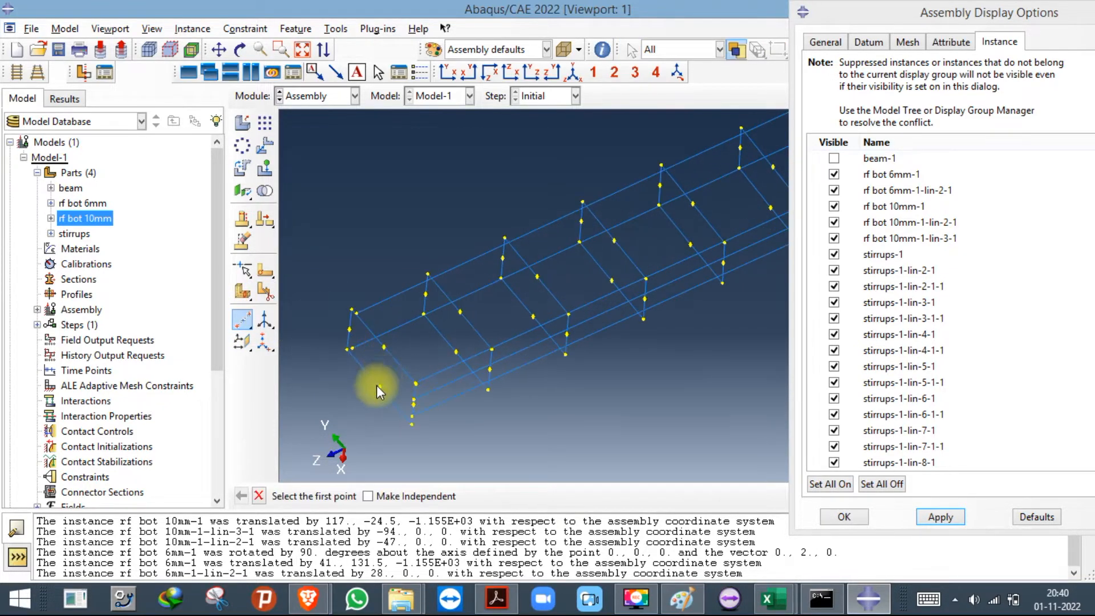
pyautogui.click(379, 386)
pyautogui.click(385, 349)
pyautogui.scroll(5, 355, 364)
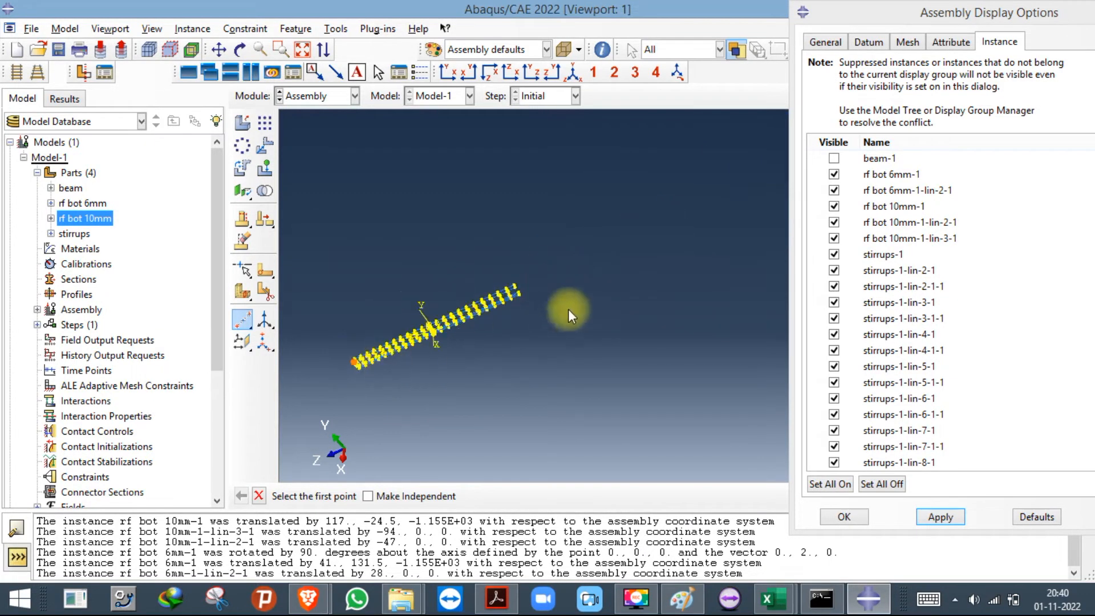
pyautogui.scroll(-5, 446, 323)
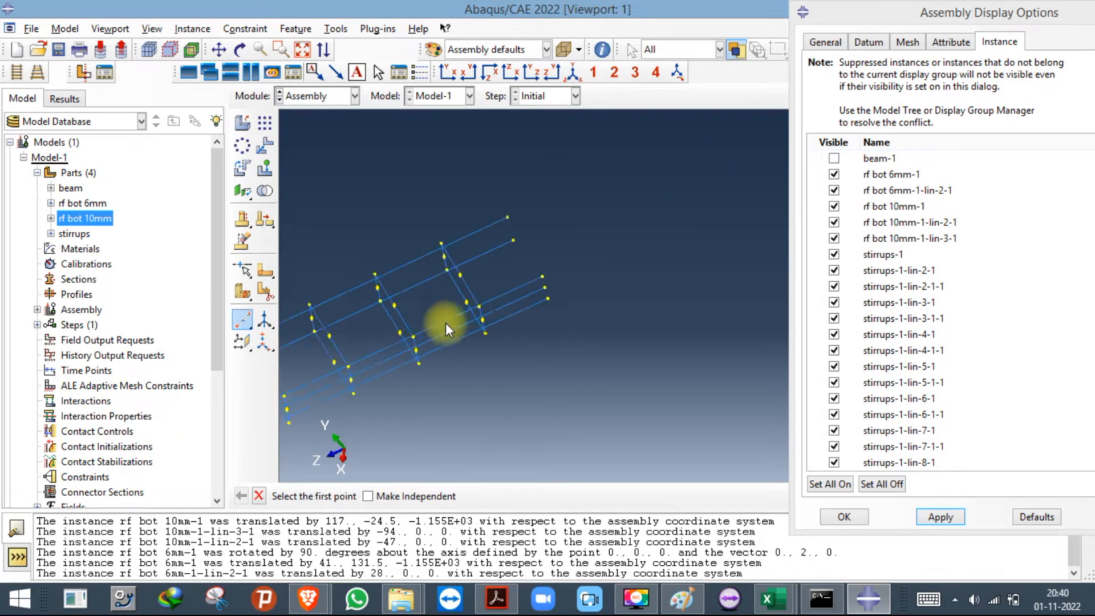
pyautogui.click(473, 295)
pyautogui.click(463, 258)
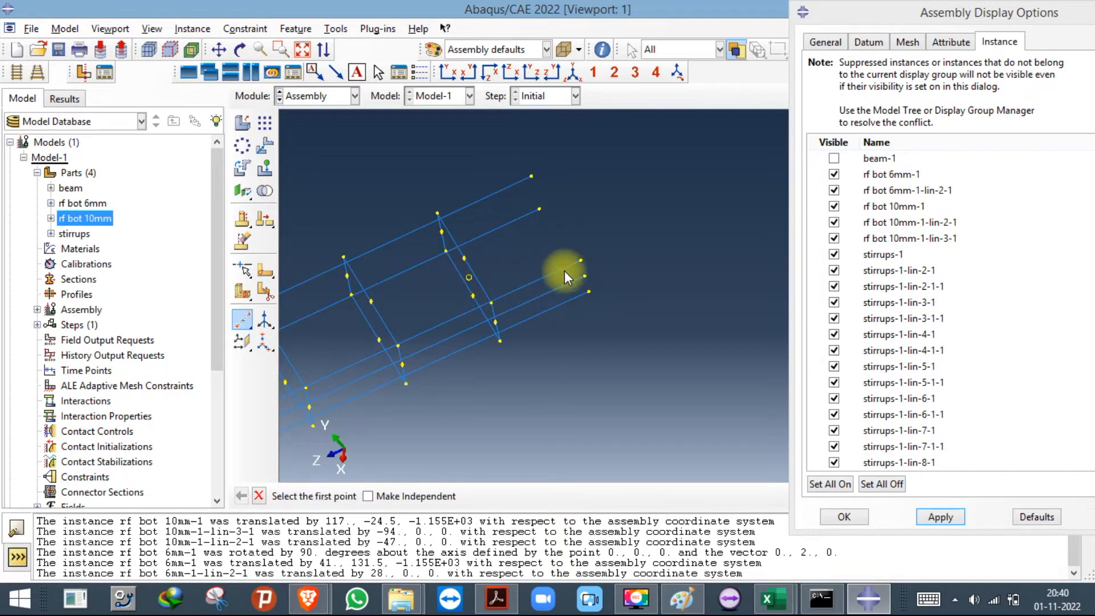
# Create a datum point midway between the centre points of the two end stirrups.
pyautogui.scroll(3, 562, 270)
pyautogui.scroll(-5, 511, 272)
pyautogui.click(520, 278)
pyautogui.scroll(5, 664, 220)
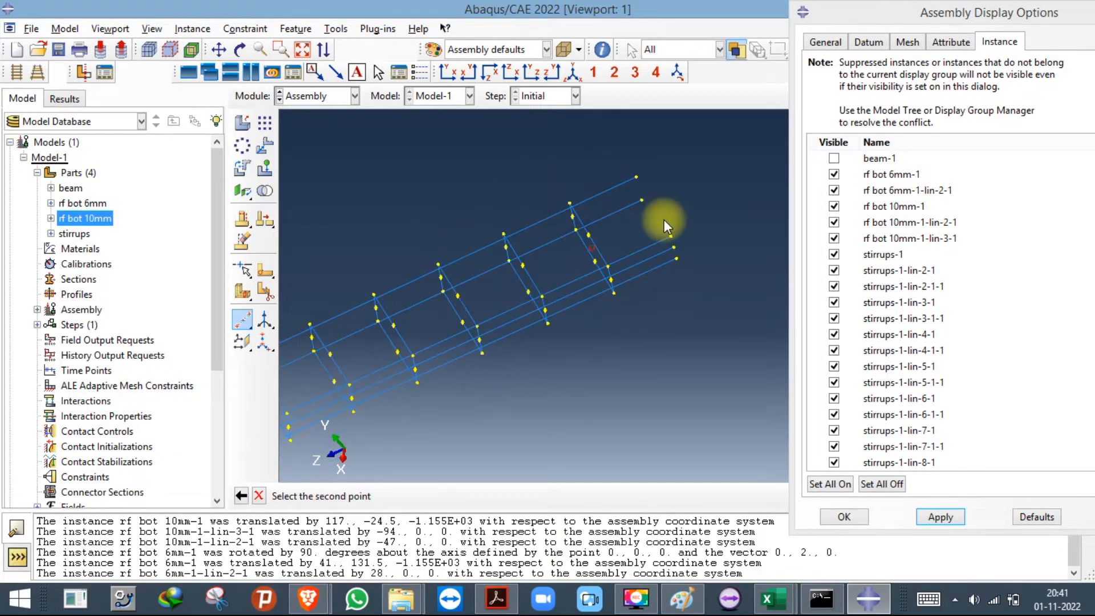
pyautogui.scroll(-5, 499, 288)
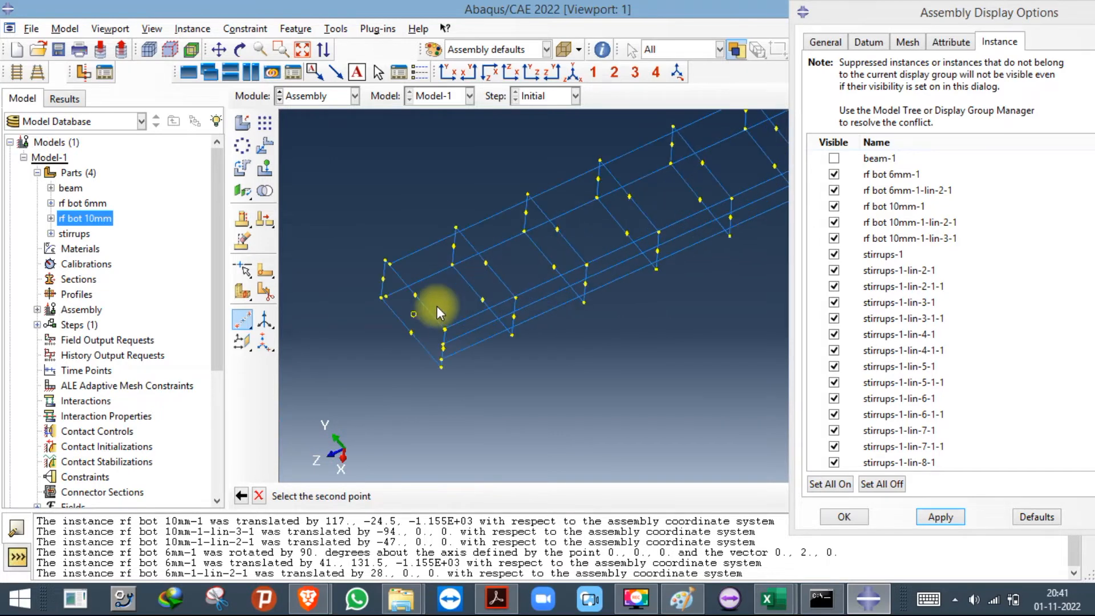
pyautogui.click(415, 313)
# Create a datum point at the centre of the original stirrup, midway between the midpoints of its two vertical sides.
pyautogui.scroll(2, 368, 332)
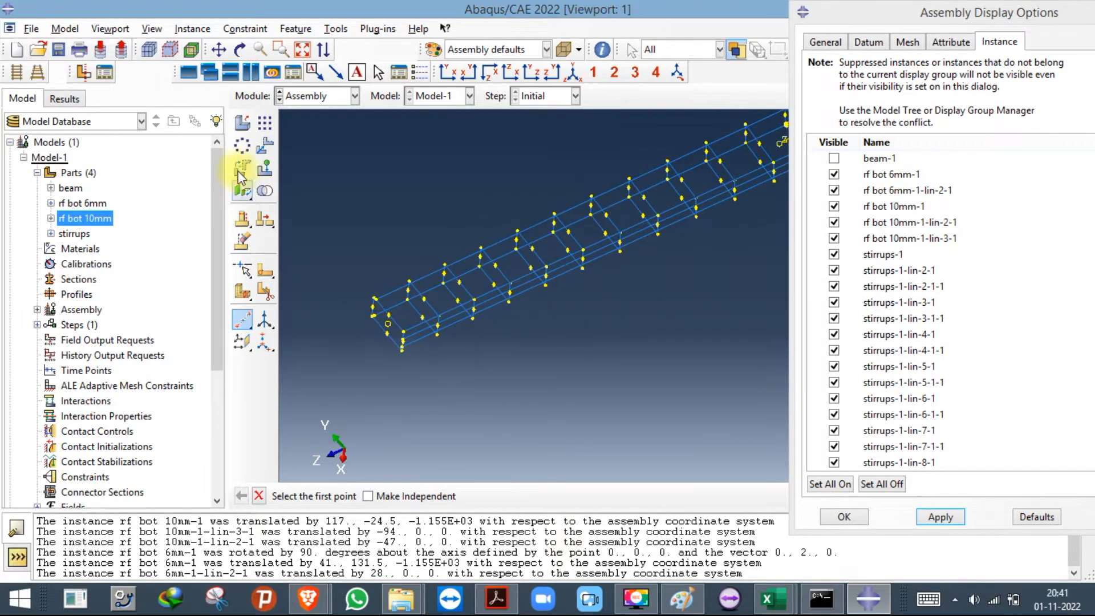
pyautogui.click(239, 53)
pyautogui.moveTo(709, 396); pyautogui.dragTo(665, 276)
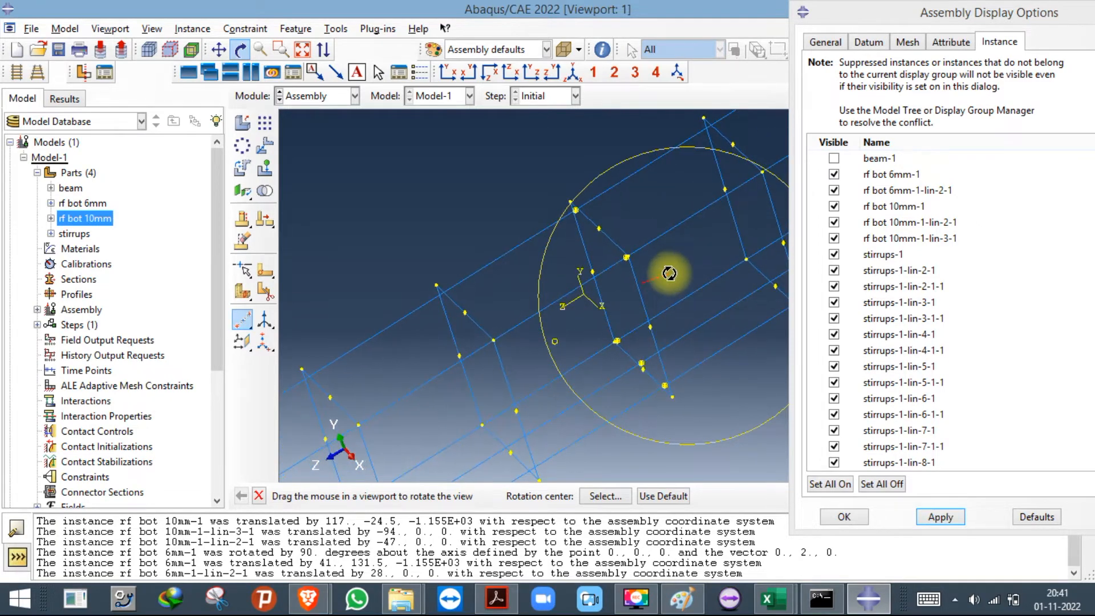
pyautogui.click(249, 323)
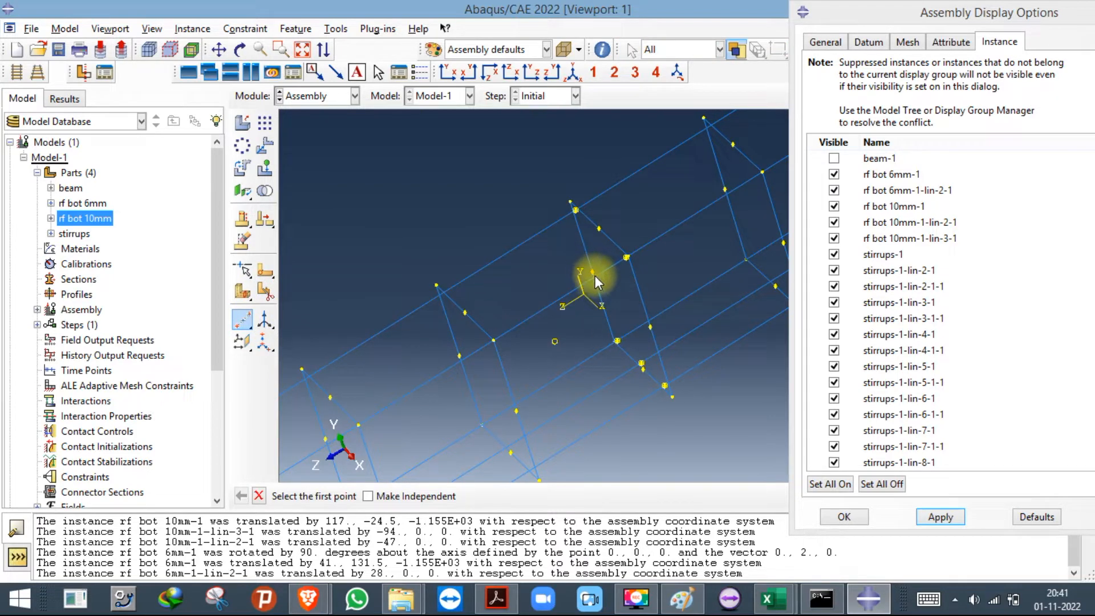
pyautogui.click(592, 272)
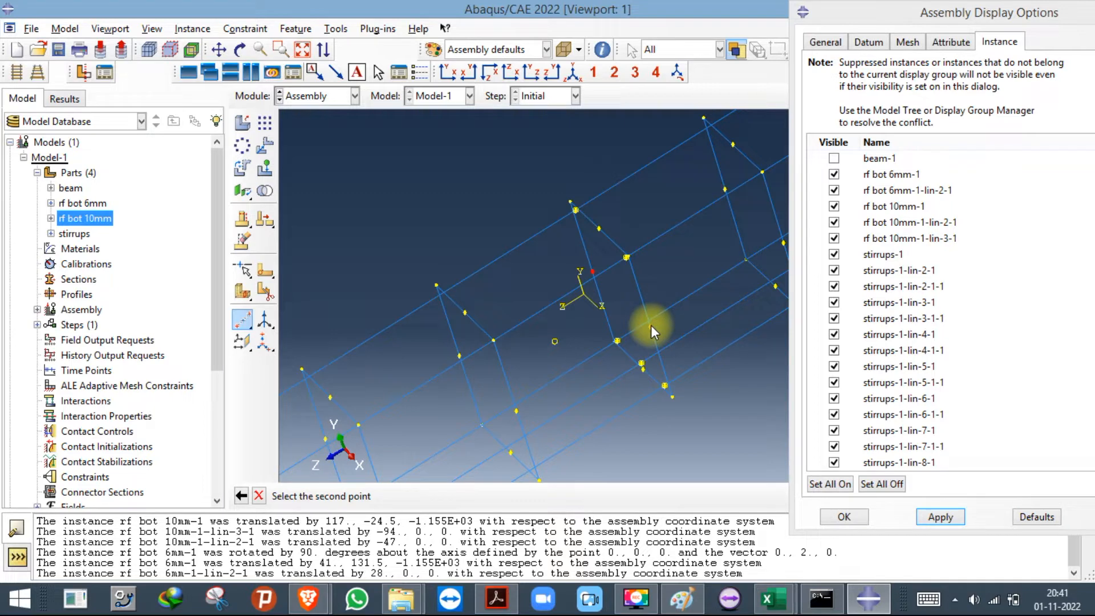
pyautogui.click(651, 325)
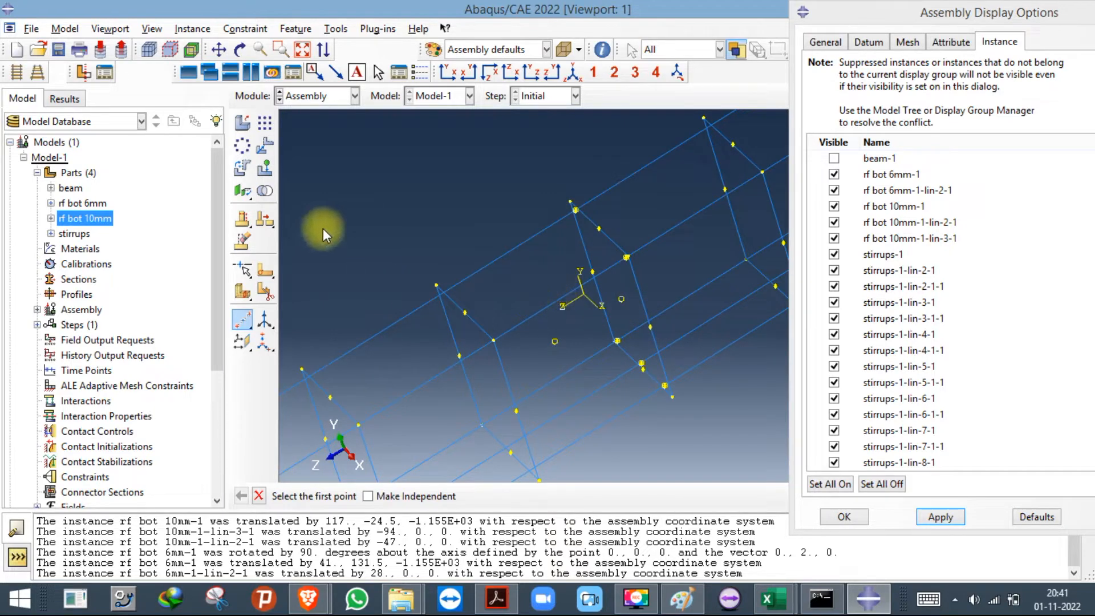
# Translate the five longitudinal bars from the original stirrup's centre point to the datum point at the middle of the stirrup cage.
pyautogui.click(265, 145)
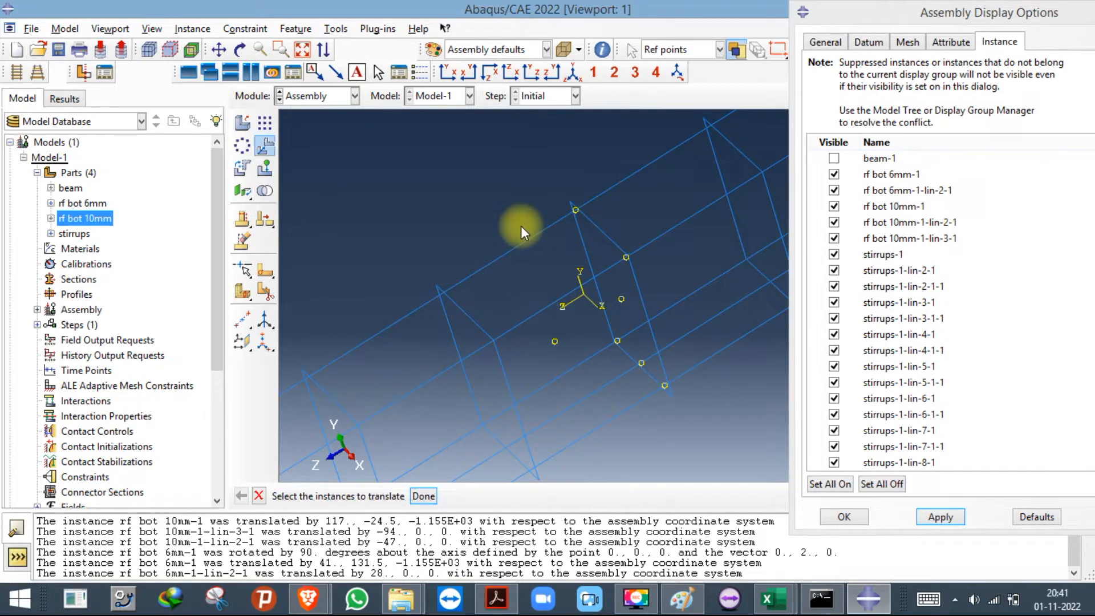
pyautogui.moveTo(546, 354); pyautogui.dragTo(596, 484)
pyautogui.click(423, 495)
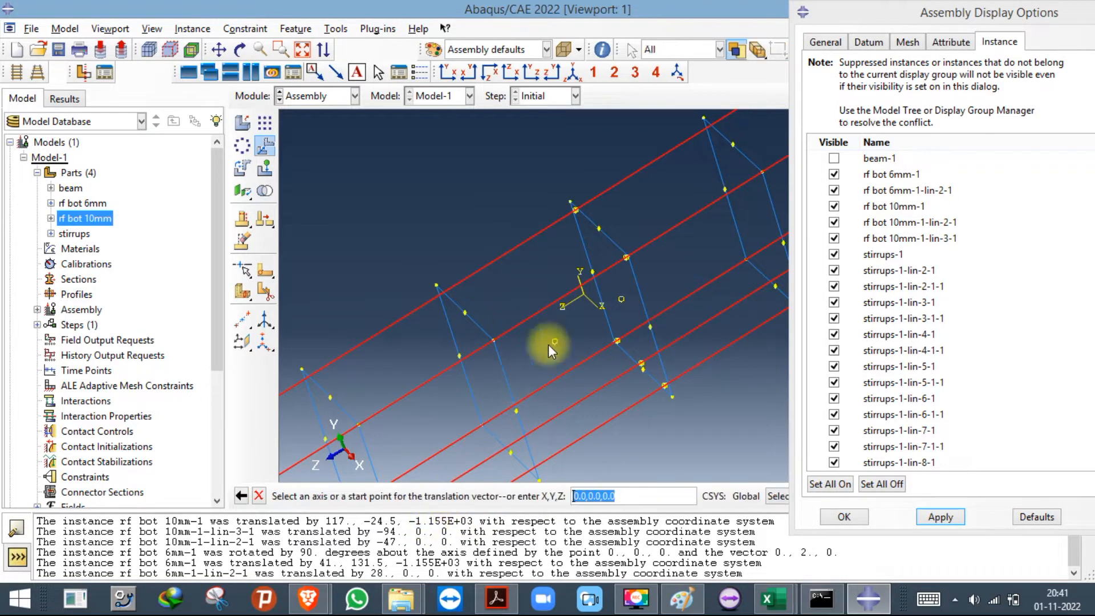
pyautogui.click(620, 296)
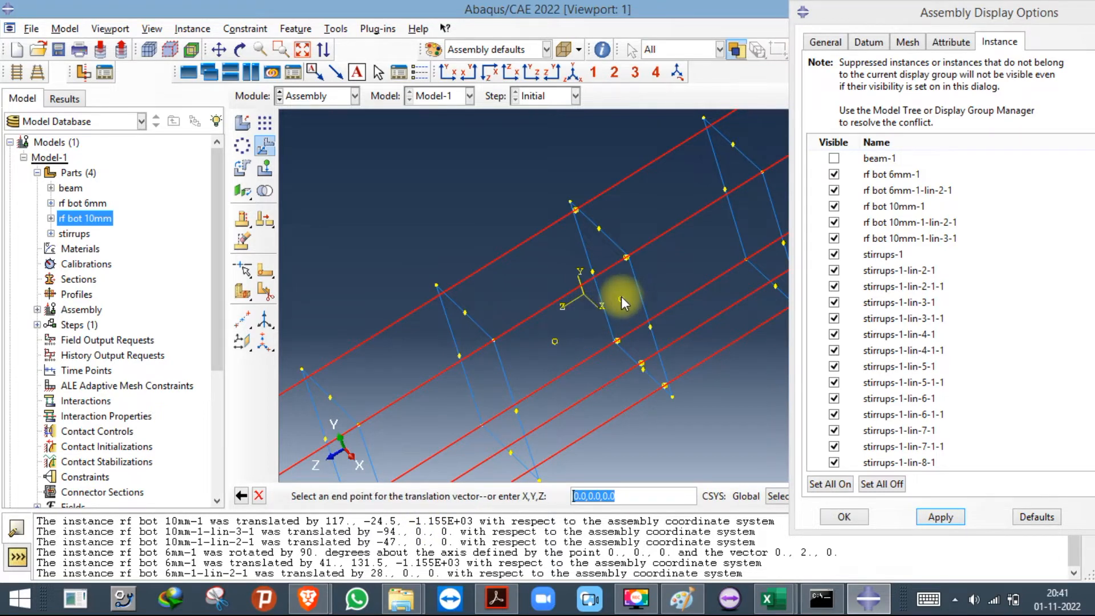
pyautogui.click(554, 341)
pyautogui.scroll(-5, 547, 338)
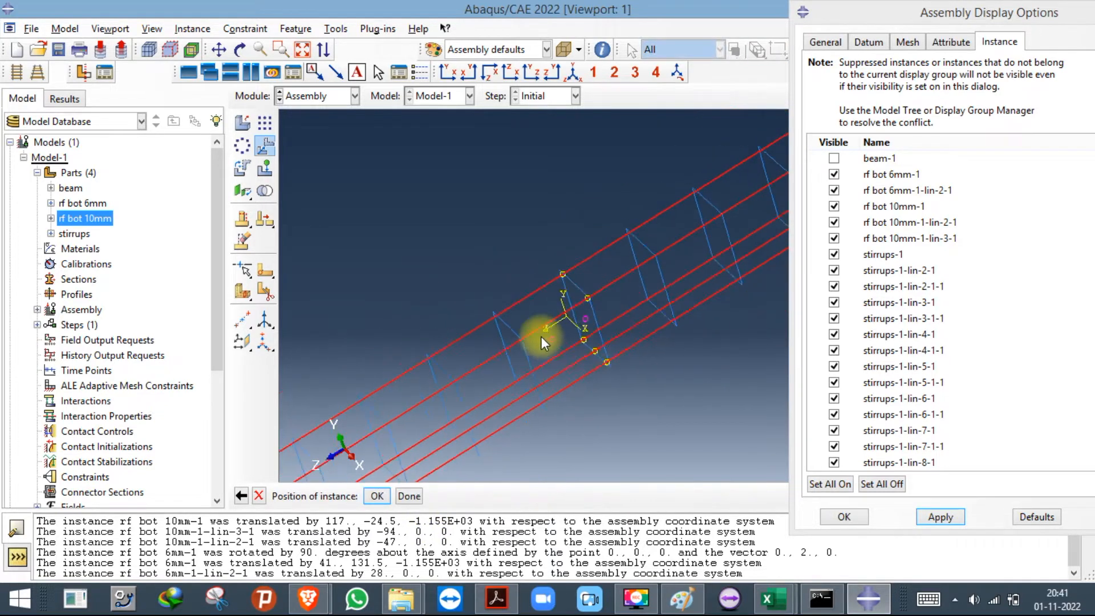
pyautogui.scroll(-5, 612, 322)
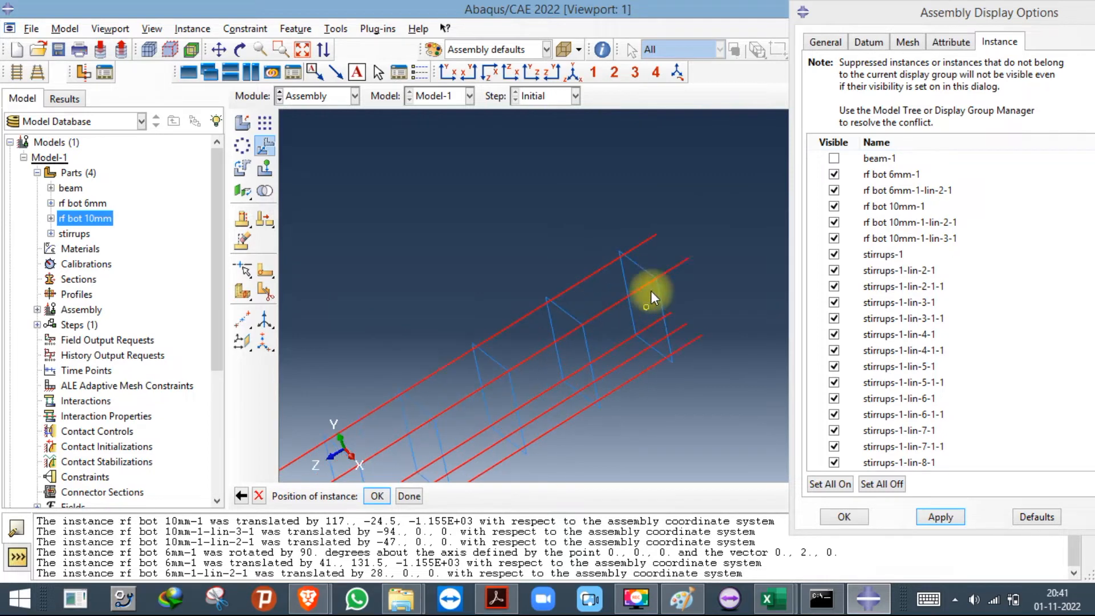
pyautogui.scroll(5, 368, 461)
pyautogui.click(376, 496)
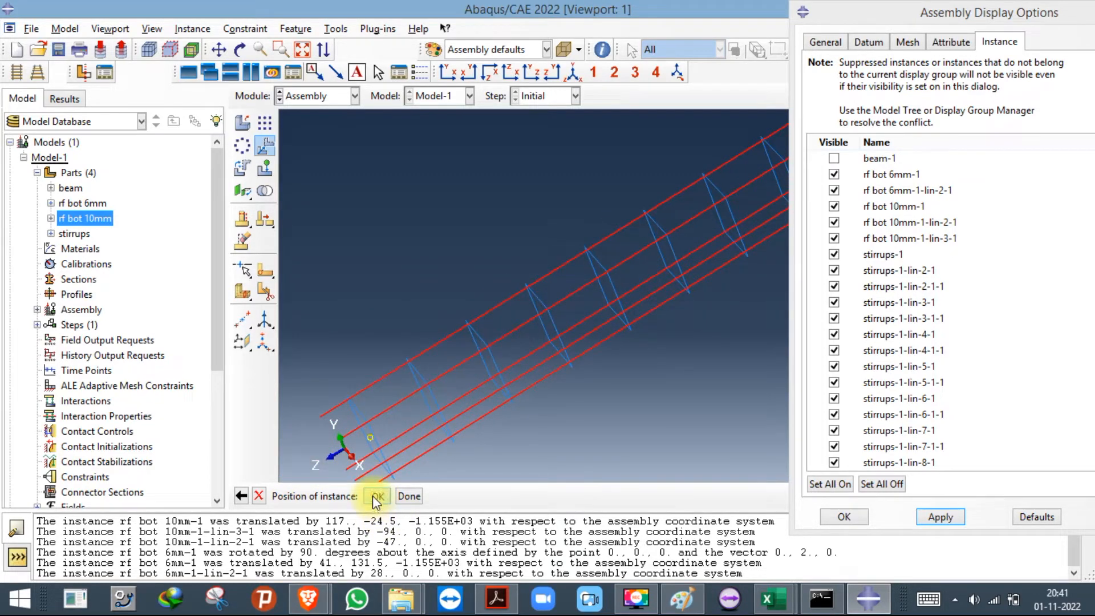
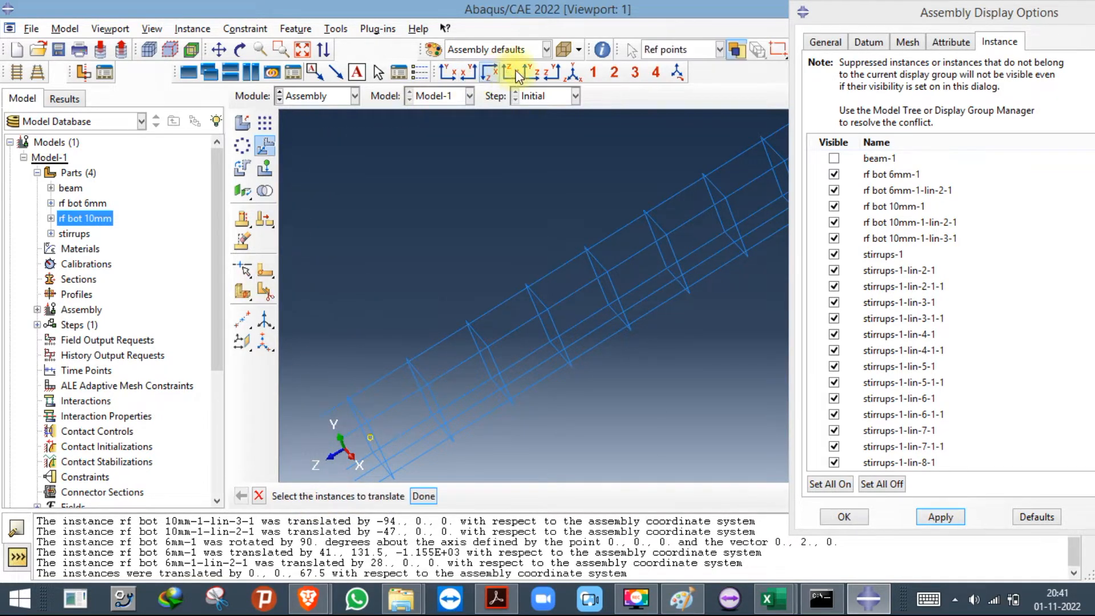
# Examine the reinforcement cage in isometric view, checking the bar overhang beyond the stirrups at both ends.
pyautogui.click(573, 71)
pyautogui.scroll(5, 460, 295)
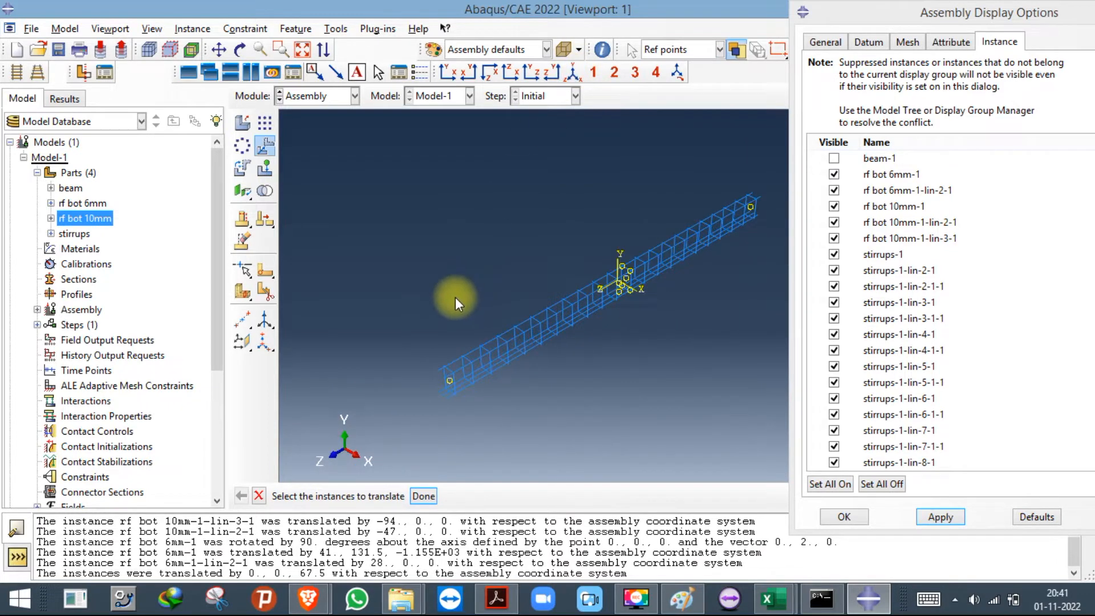
pyautogui.scroll(-5, 631, 244)
pyautogui.scroll(-3, 649, 220)
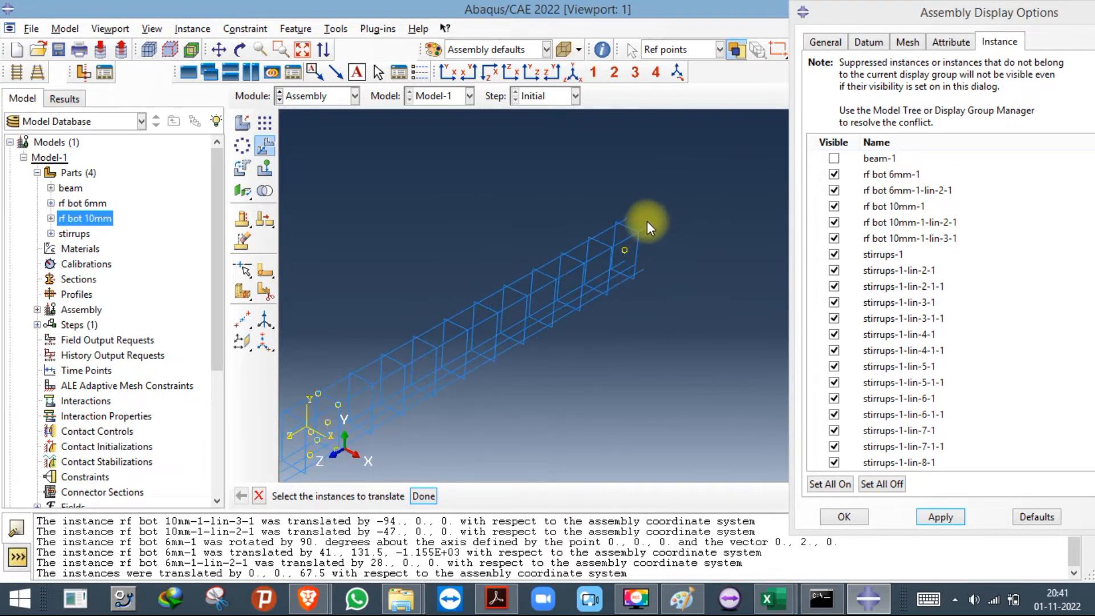
pyautogui.scroll(3, 645, 223)
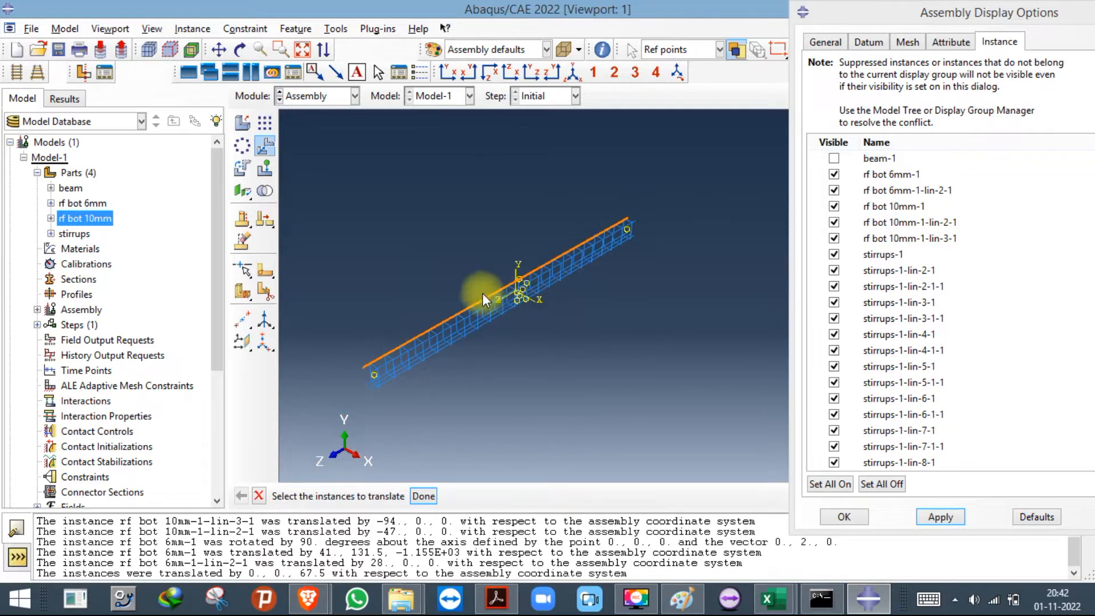
pyautogui.scroll(-3, 487, 255)
pyautogui.scroll(5, 489, 255)
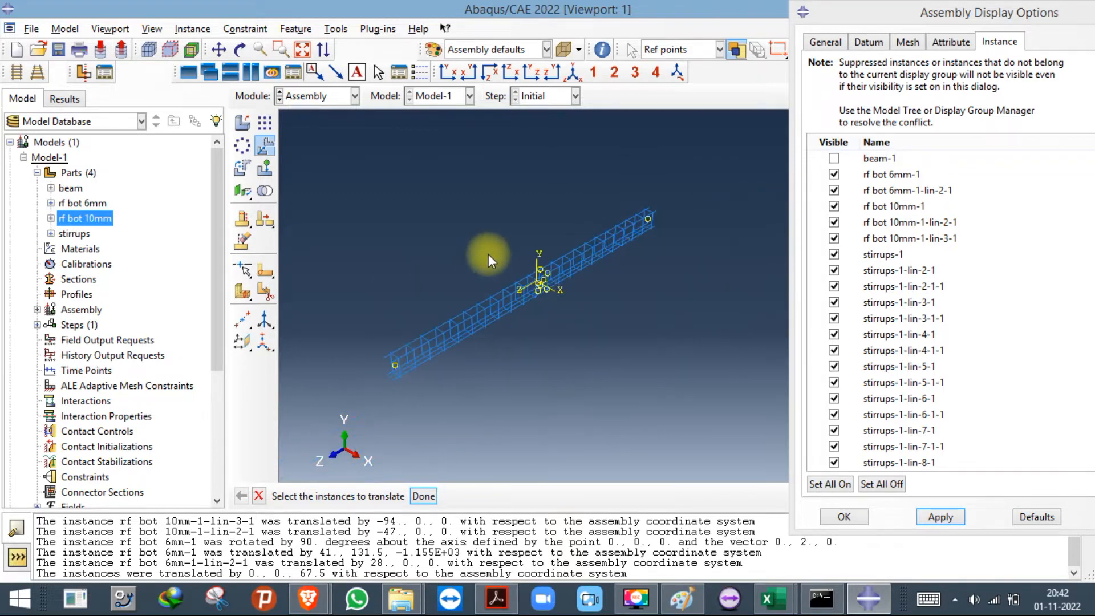
pyautogui.scroll(-3, 878, 433)
pyautogui.scroll(3, 867, 455)
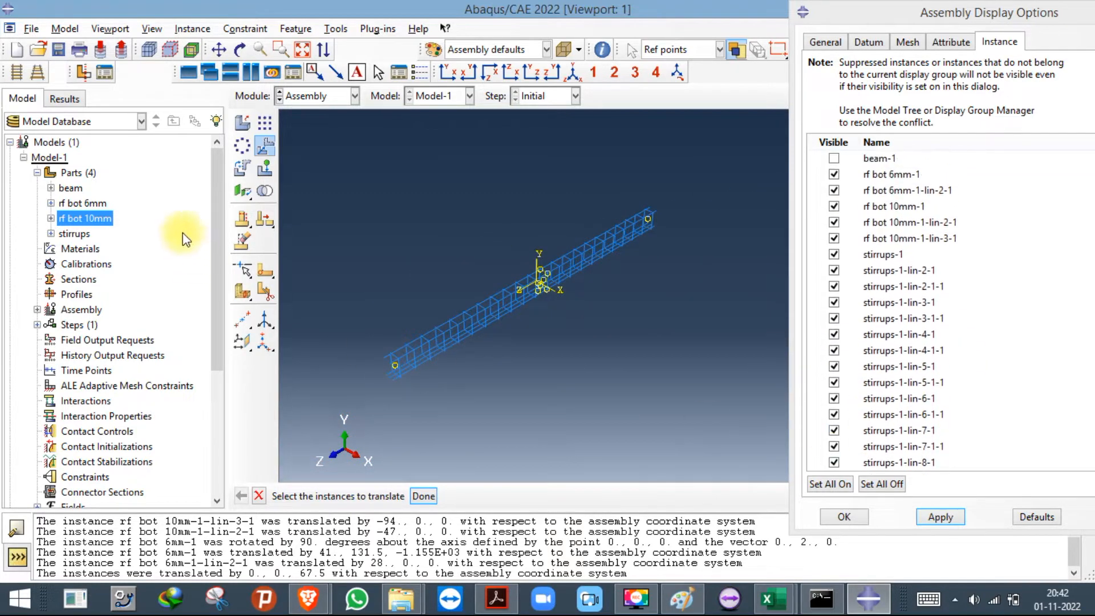
# In the Interaction module, start an embedded region constraint named embed and select all bars and stirrups as the embedded region.
pyautogui.click(317, 100)
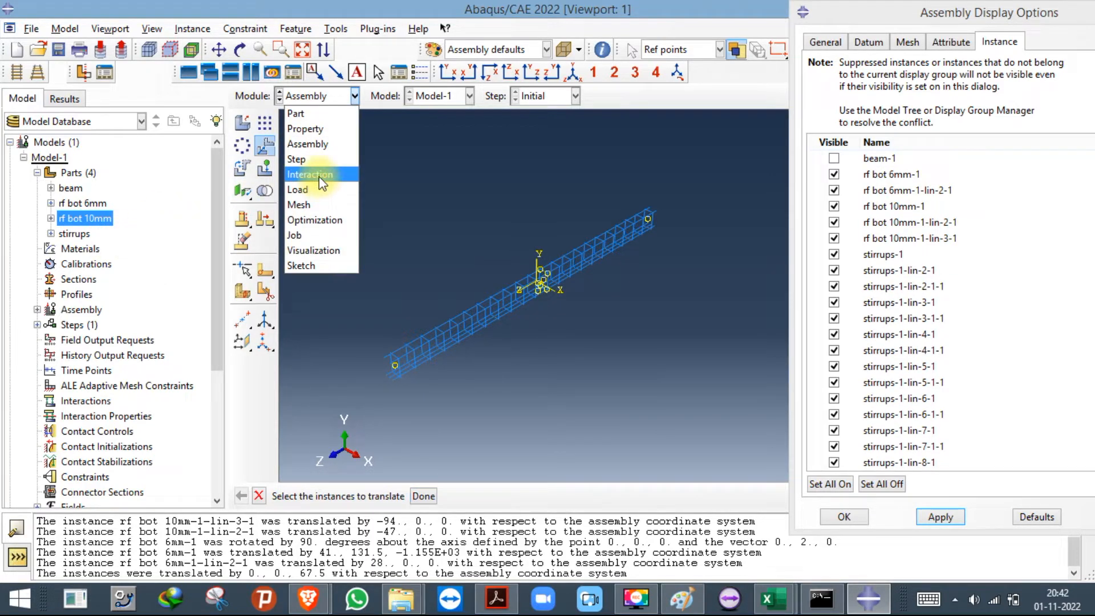
pyautogui.click(319, 177)
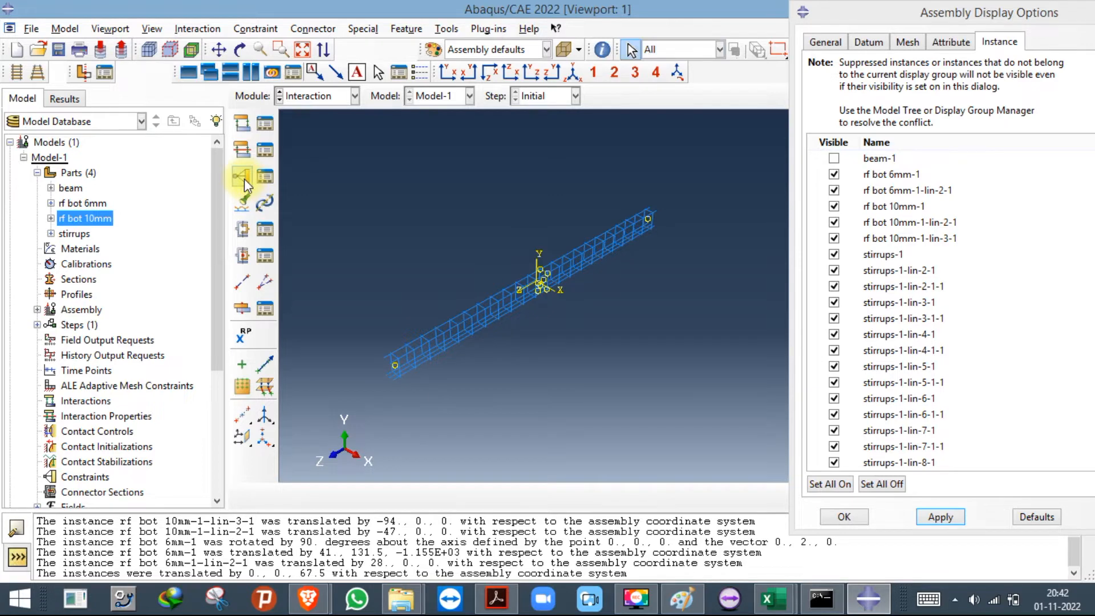
pyautogui.click(243, 179)
pyautogui.write('embed')
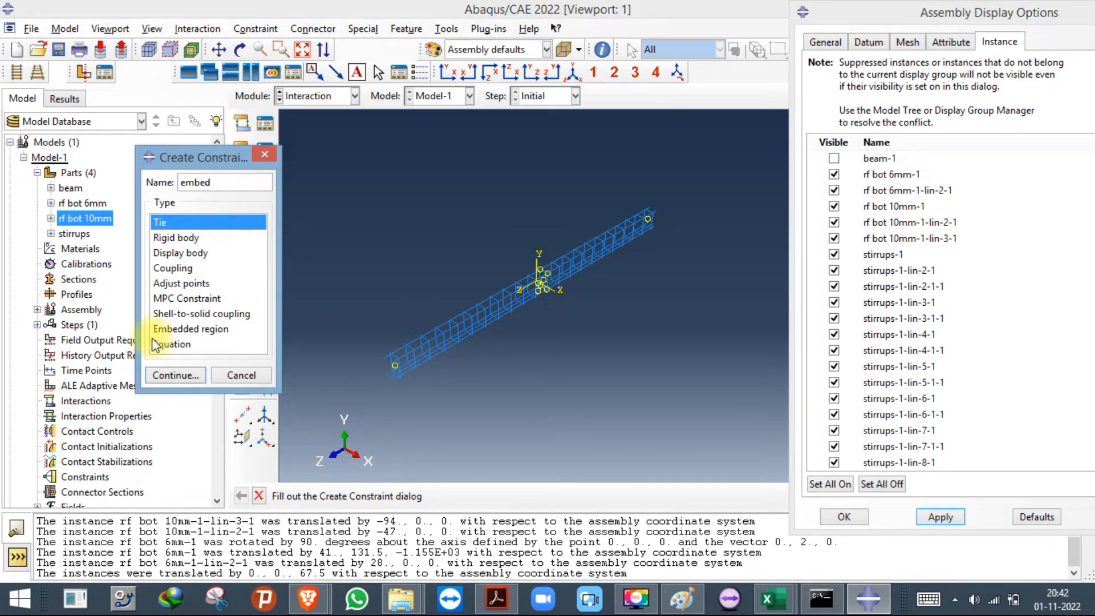
pyautogui.click(188, 329)
pyautogui.click(187, 376)
pyautogui.moveTo(365, 165); pyautogui.dragTo(752, 479)
pyautogui.click(548, 496)
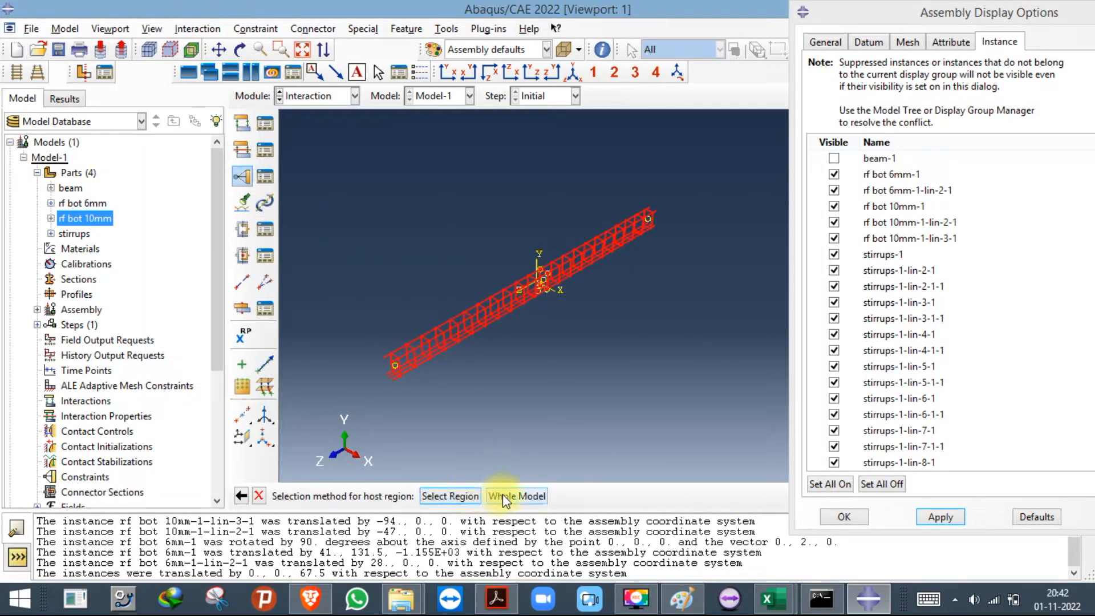
# Use the whole model as the host region, accept the default tolerances and review the constraint in the Constraint Manager.
pyautogui.click(313, 599)
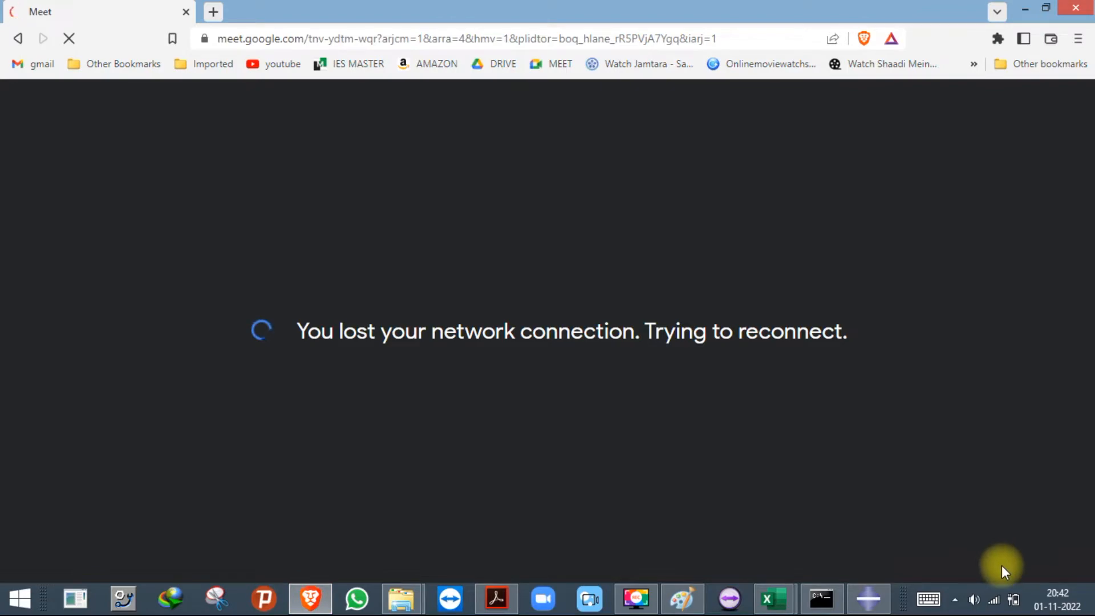
pyautogui.click(994, 600)
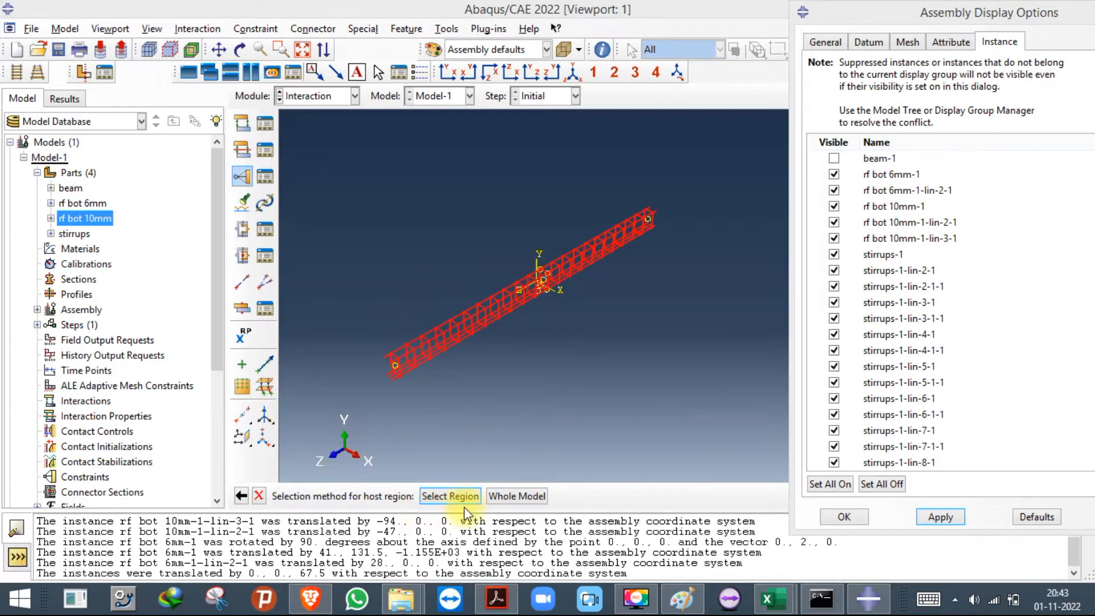
pyautogui.click(515, 495)
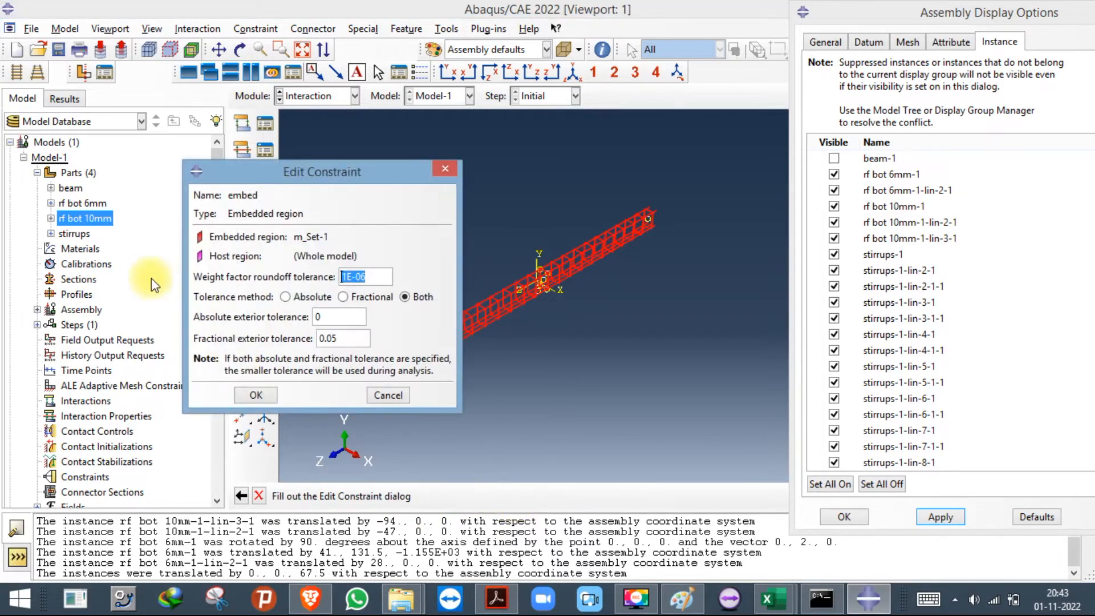
pyautogui.click(254, 395)
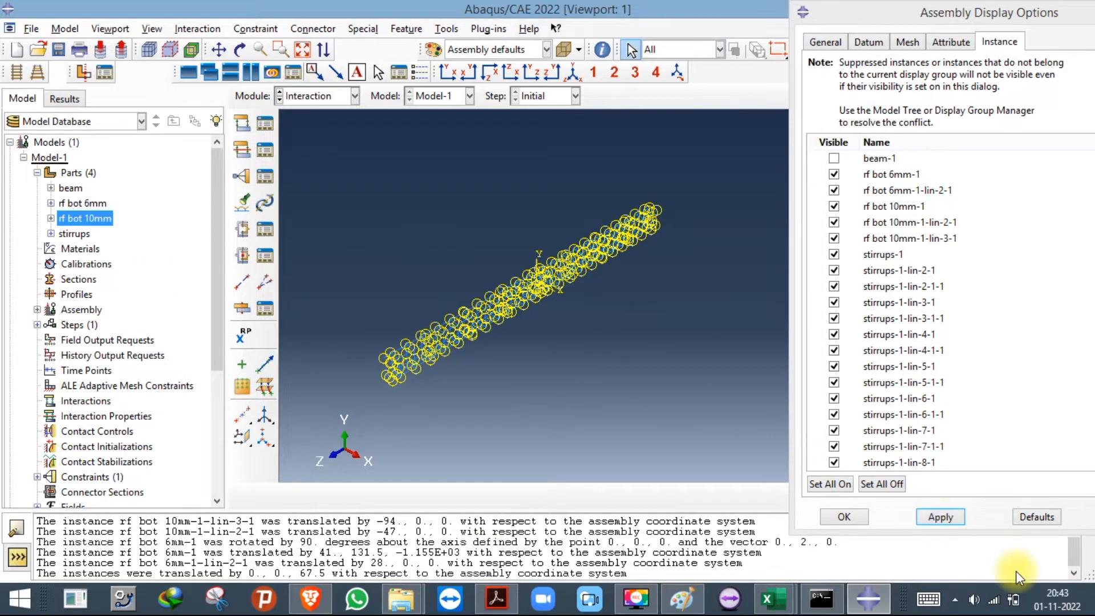
pyautogui.click(264, 176)
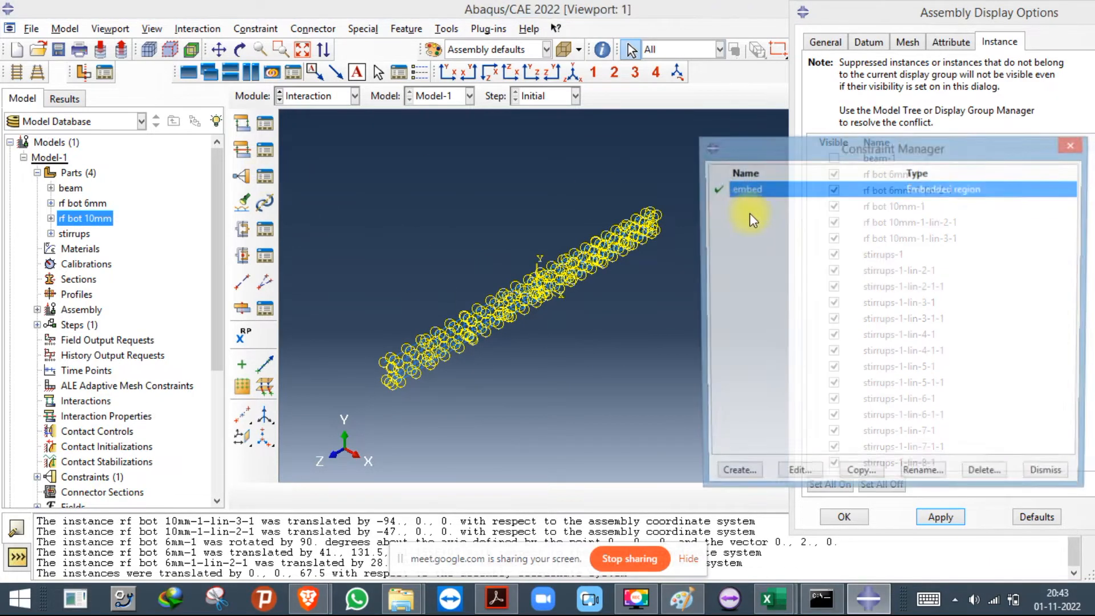
pyautogui.click(1073, 144)
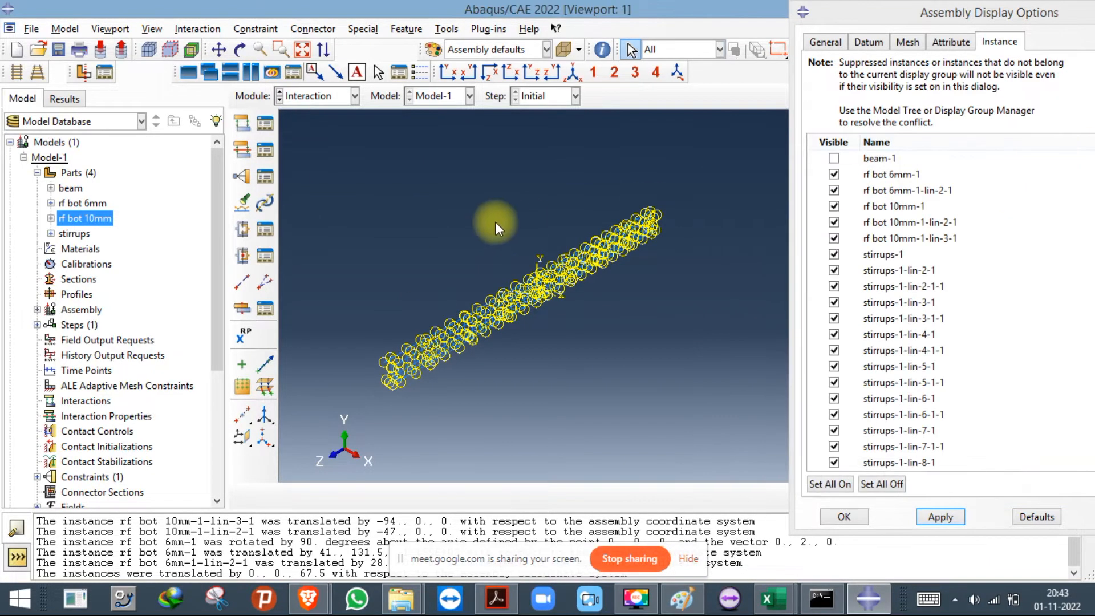
# Hide all instances in the viewport except beam-1.
pyautogui.click(866, 482)
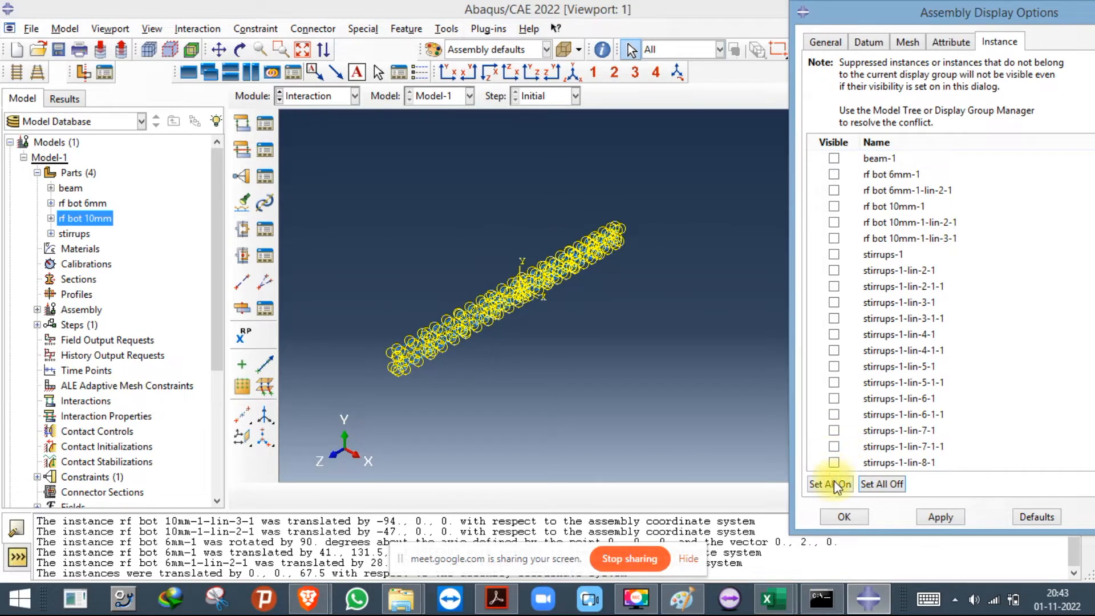
pyautogui.click(833, 158)
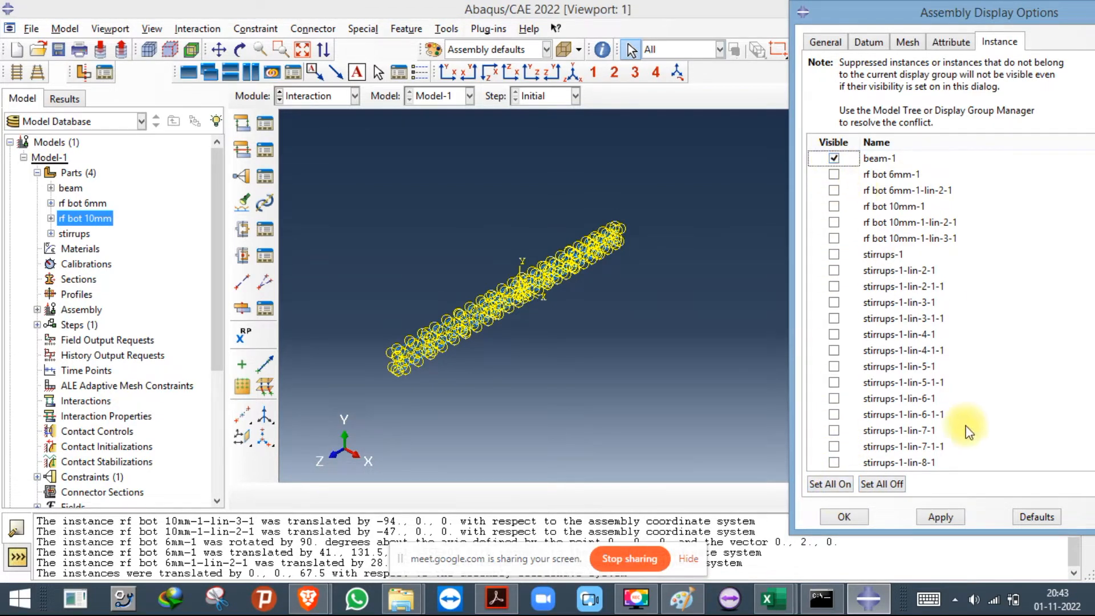
pyautogui.click(938, 518)
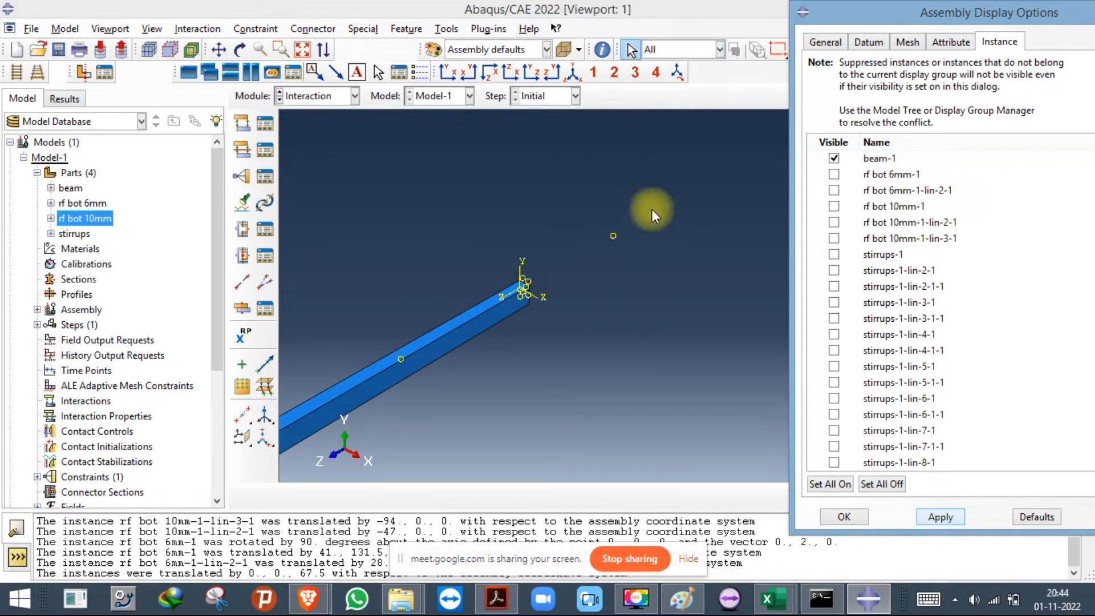
# Create a datum point at the centre of the beam's near end face, midway between the midpoints of its two vertical edges.
pyautogui.scroll(5, 665, 260)
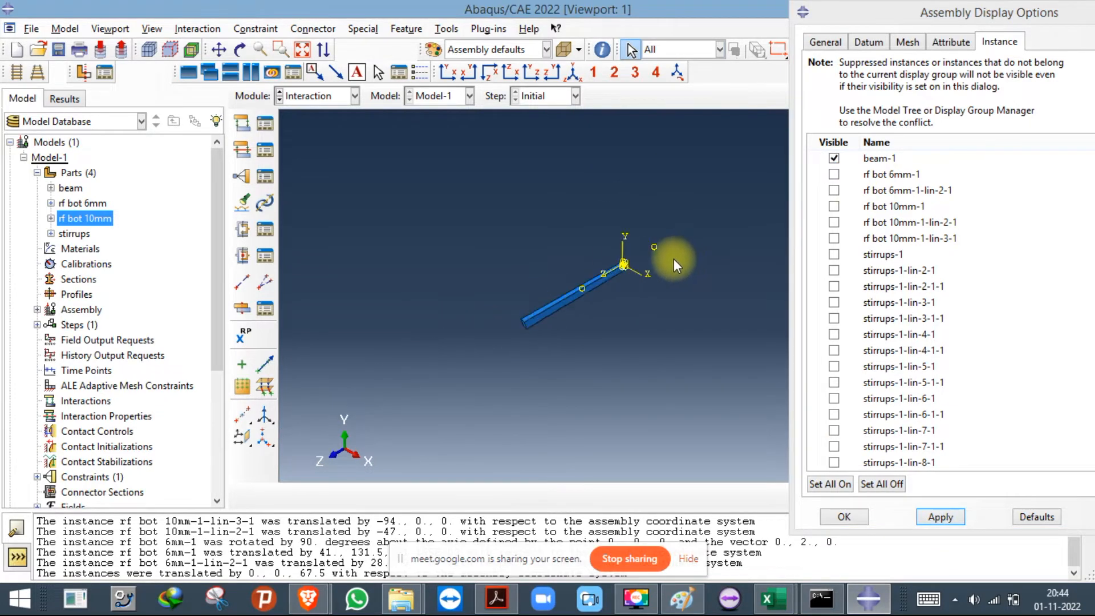
pyautogui.scroll(-7, 522, 322)
pyautogui.scroll(-5, 514, 326)
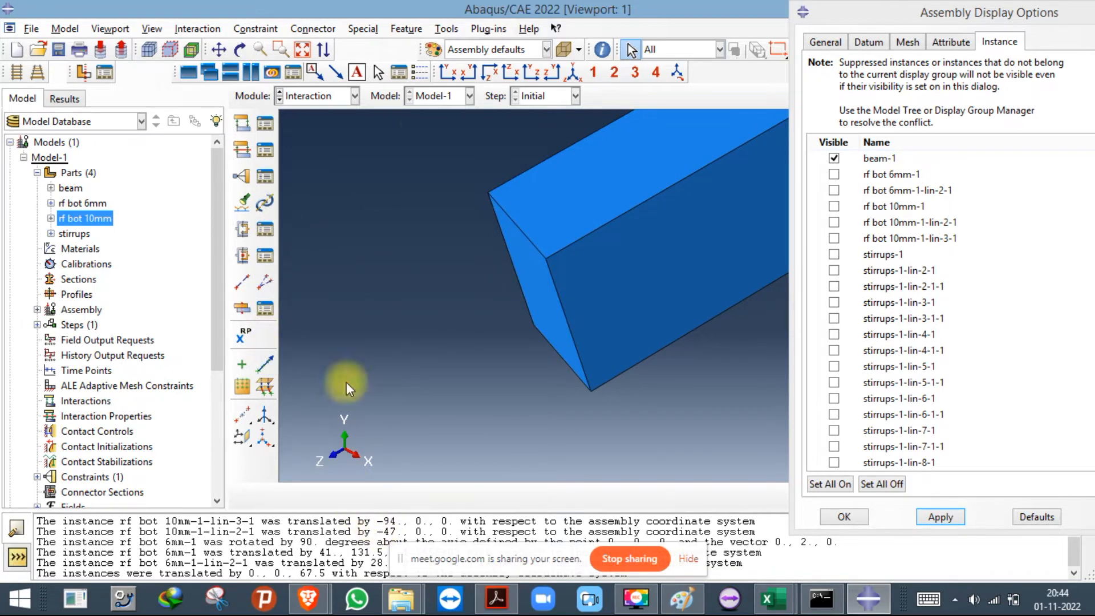
pyautogui.scroll(5, 550, 139)
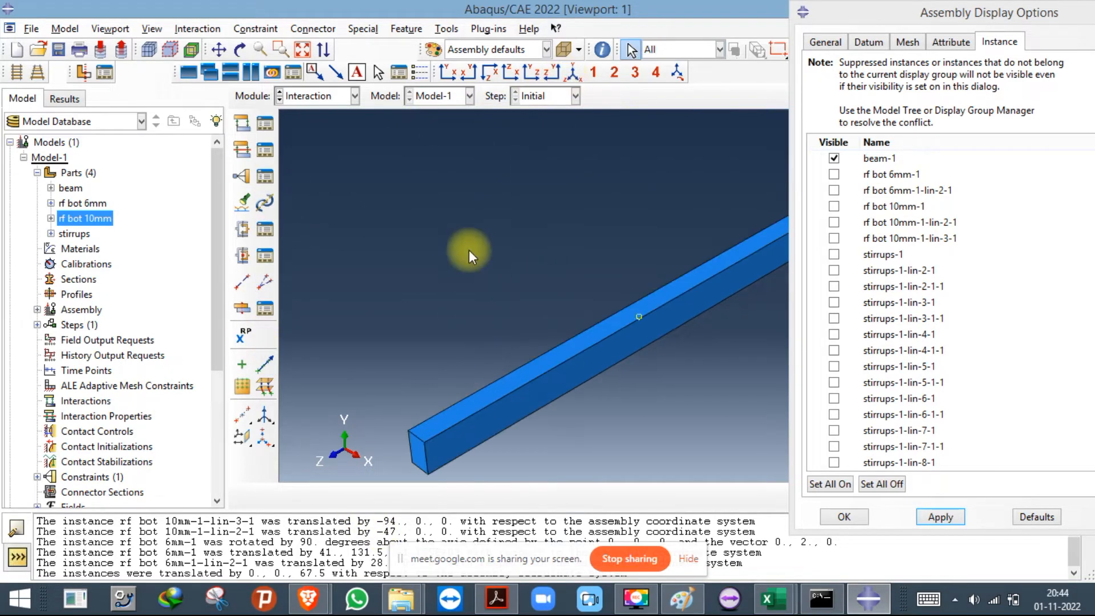
pyautogui.scroll(2, 450, 340)
pyautogui.scroll(-5, 431, 335)
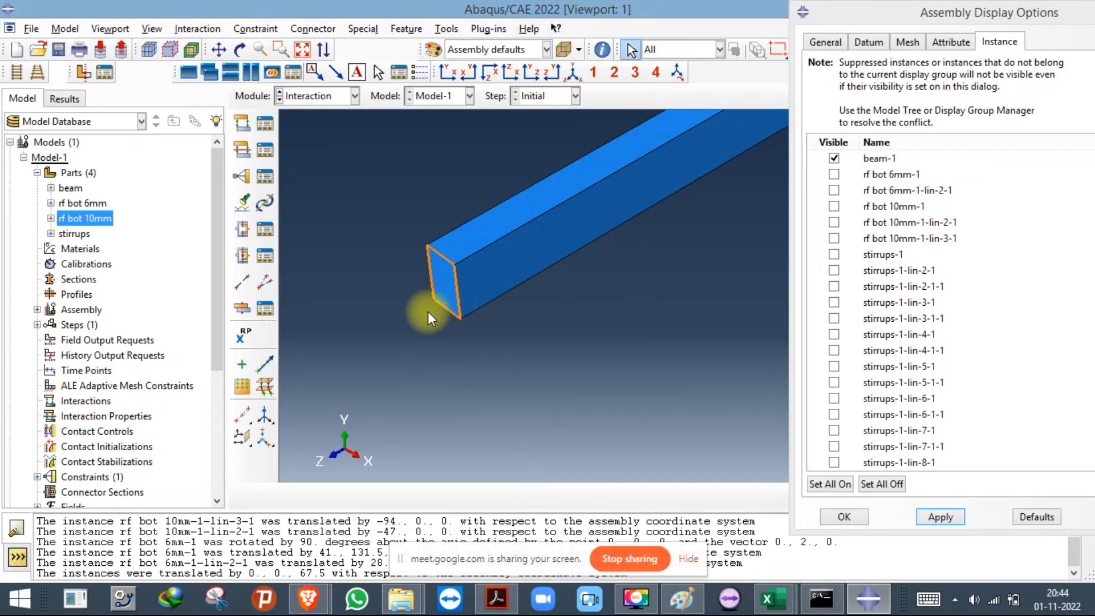
pyautogui.scroll(2, 426, 311)
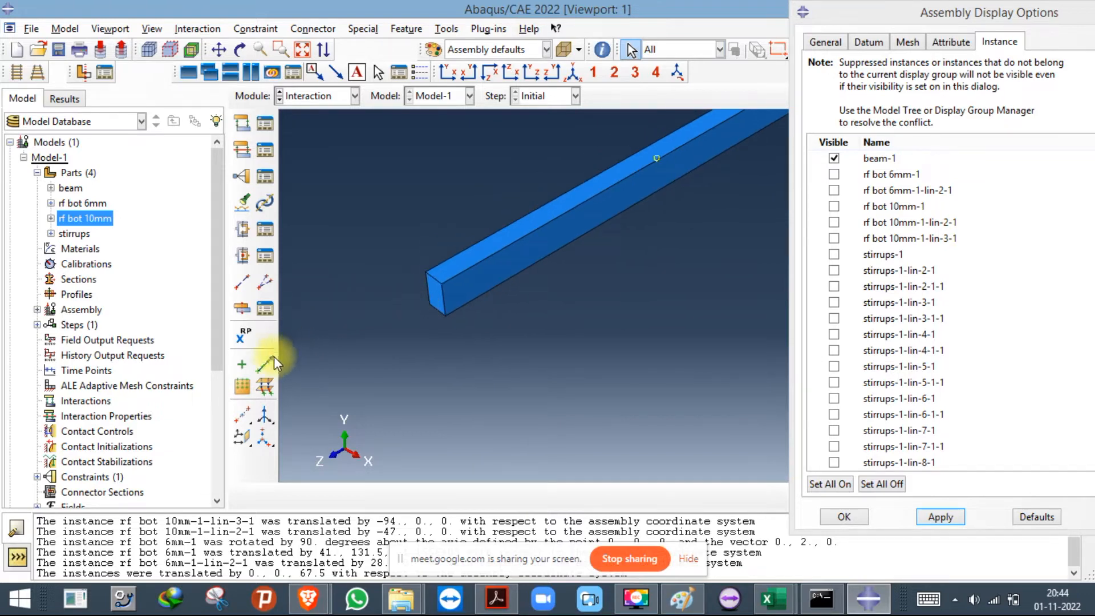
pyautogui.click(247, 414)
pyautogui.scroll(-2, 430, 288)
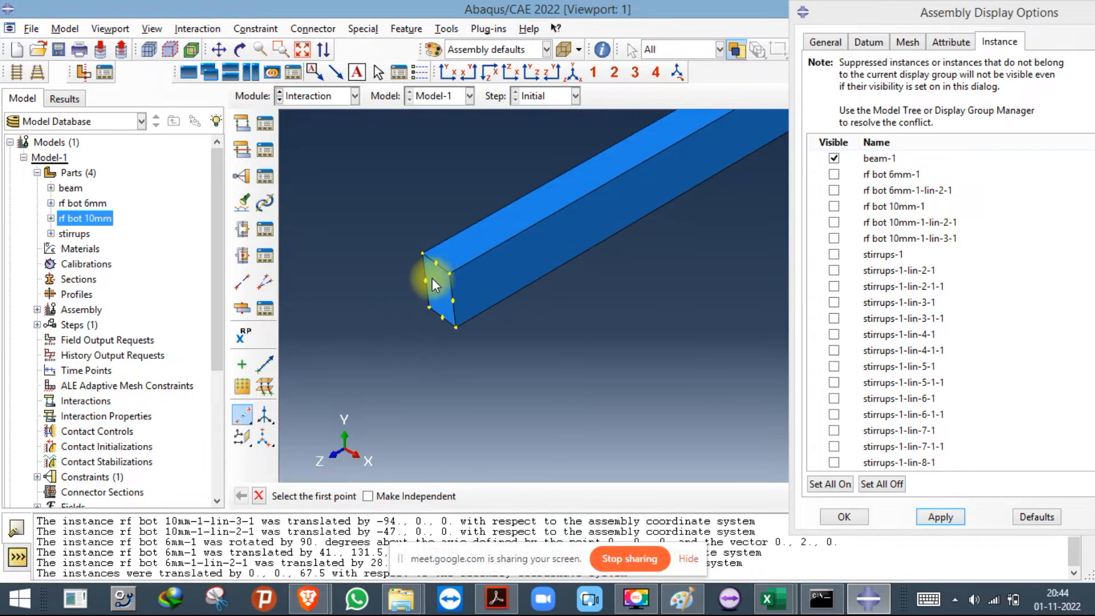
pyautogui.click(426, 280)
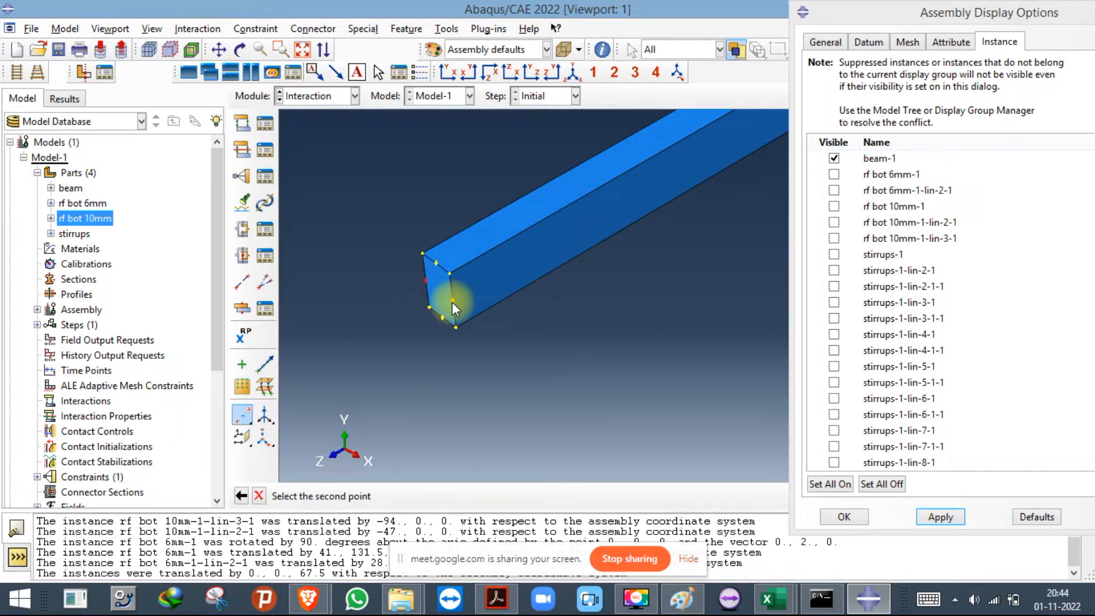
pyautogui.click(451, 302)
# Create a datum point at the centre of the beam's far end face, midway between the midpoints of its two vertical edges.
pyautogui.scroll(3, 358, 350)
pyautogui.scroll(-2, 536, 222)
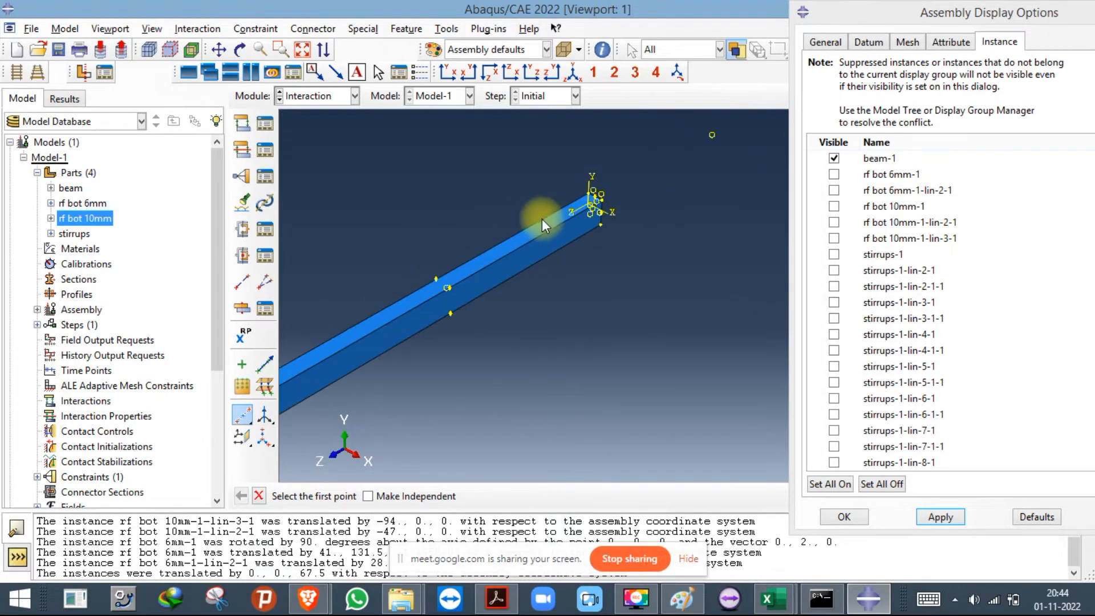
pyautogui.scroll(-2, 659, 203)
pyautogui.scroll(-1, 653, 212)
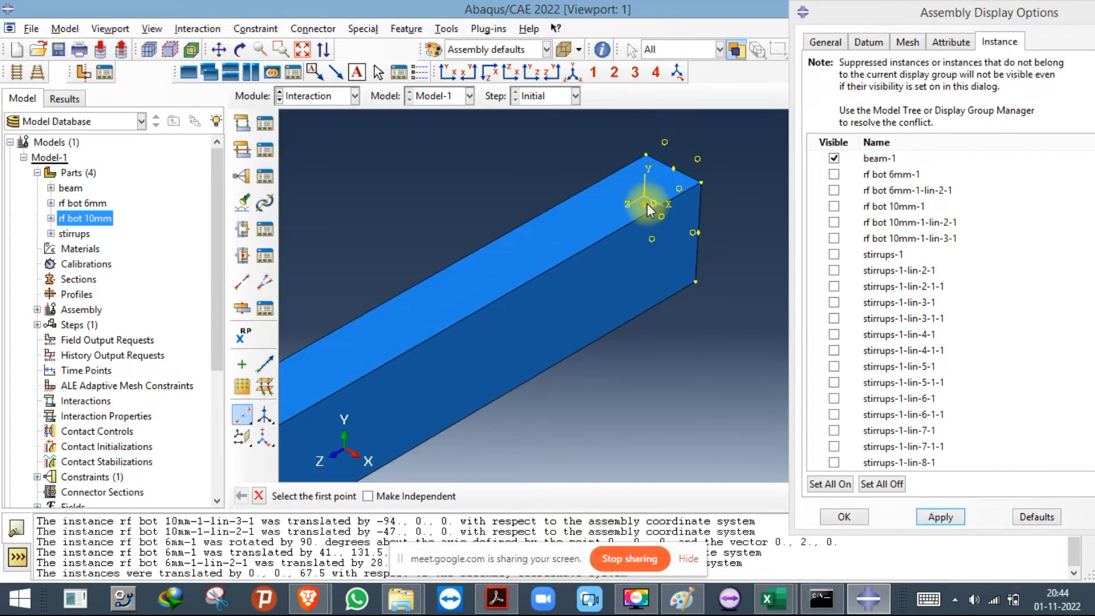
pyautogui.click(646, 204)
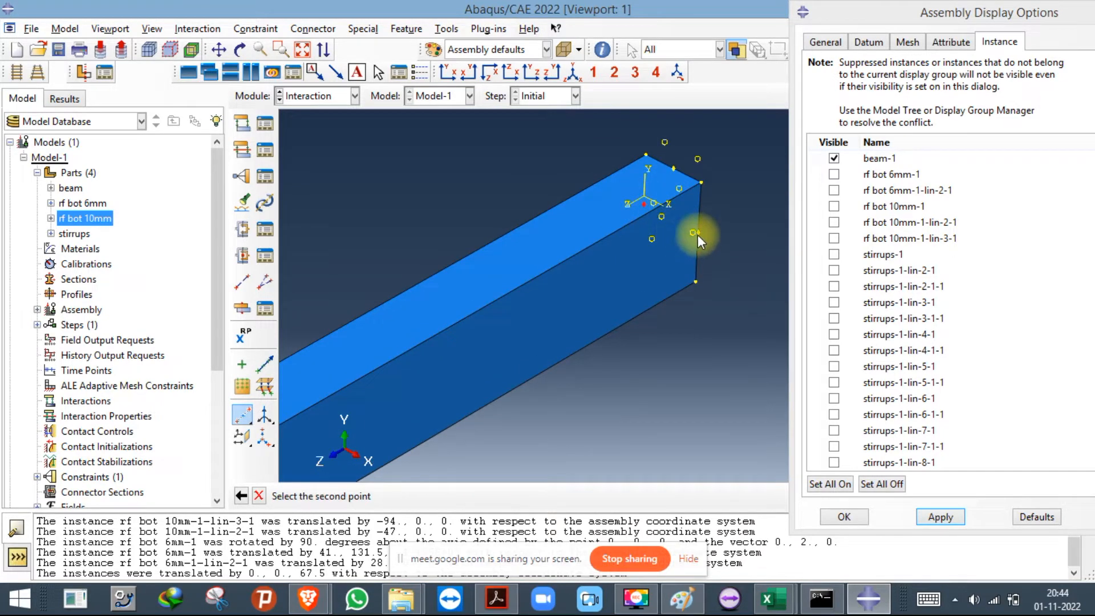
pyautogui.click(693, 232)
# Create a datum point at the middle of the beam, midway between the centre points of its two end faces.
pyautogui.click(673, 218)
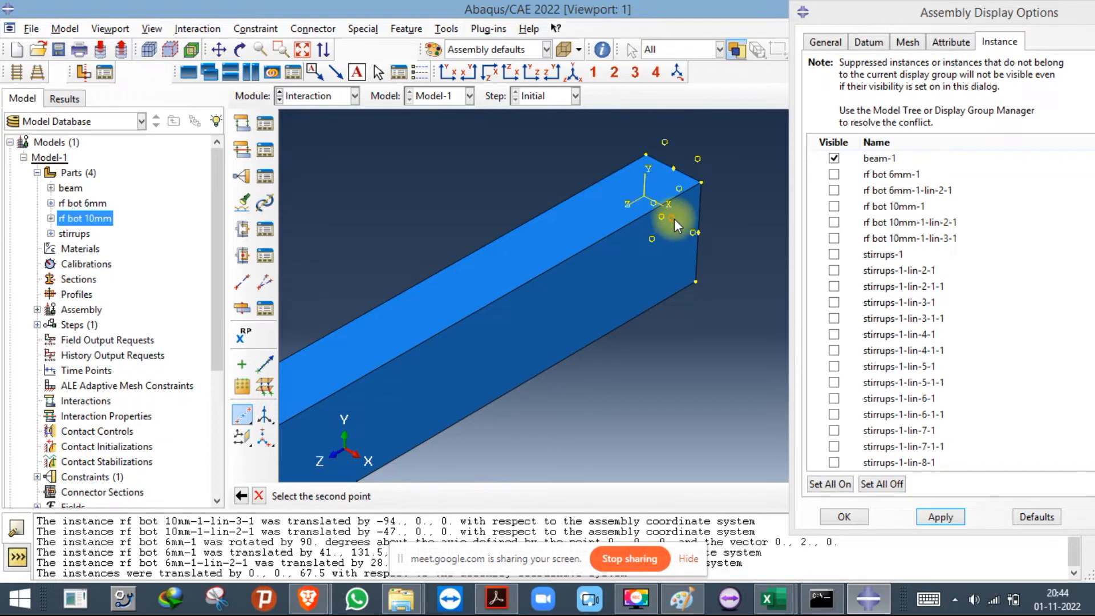
pyautogui.scroll(4, 664, 208)
pyautogui.scroll(-3, 485, 314)
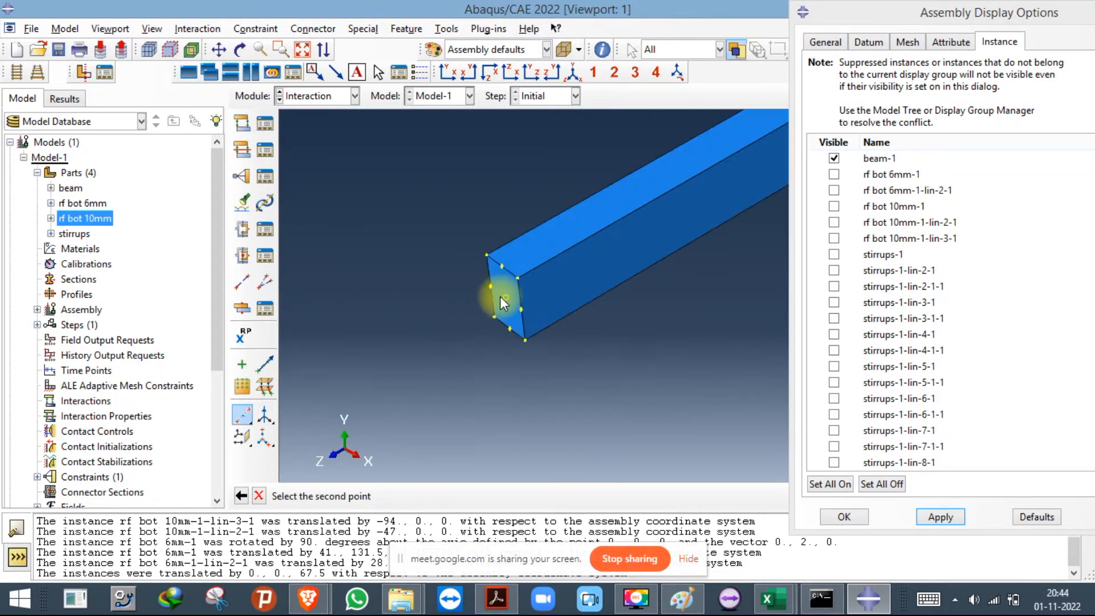
pyautogui.click(499, 298)
pyautogui.scroll(3, 407, 334)
pyautogui.scroll(-5, 604, 238)
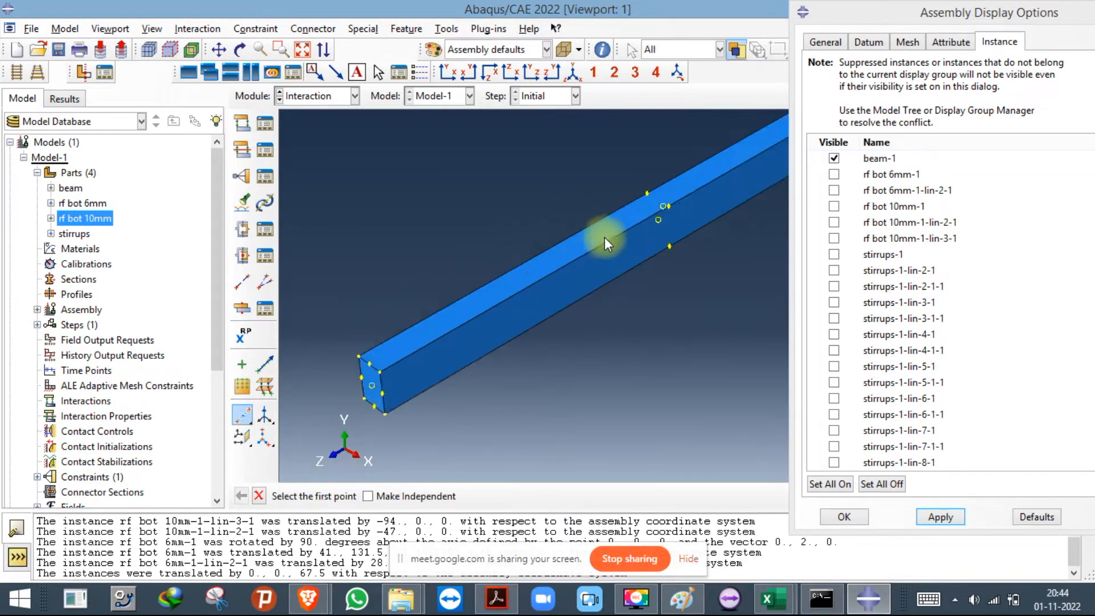
pyautogui.scroll(3, 657, 223)
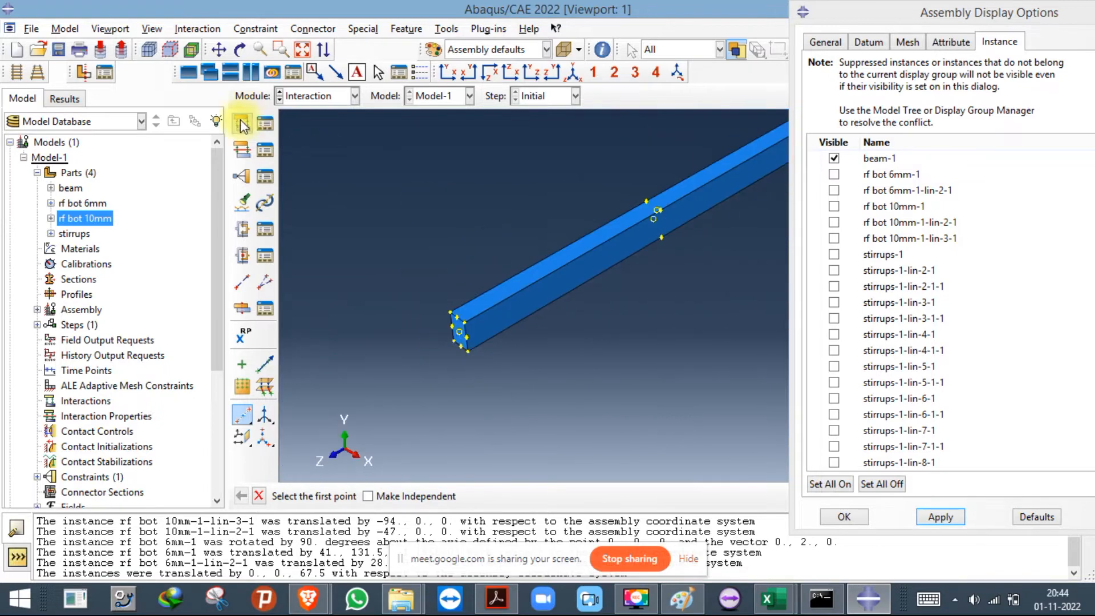
pyautogui.click(240, 50)
pyautogui.moveTo(627, 264); pyautogui.dragTo(655, 336)
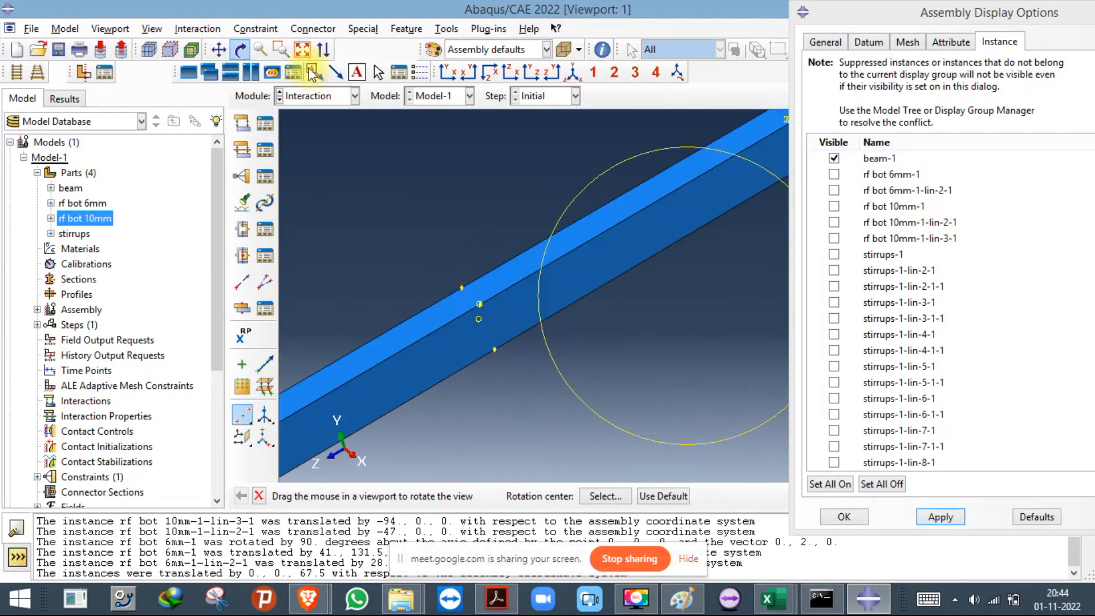
pyautogui.click(311, 98)
pyautogui.click(307, 143)
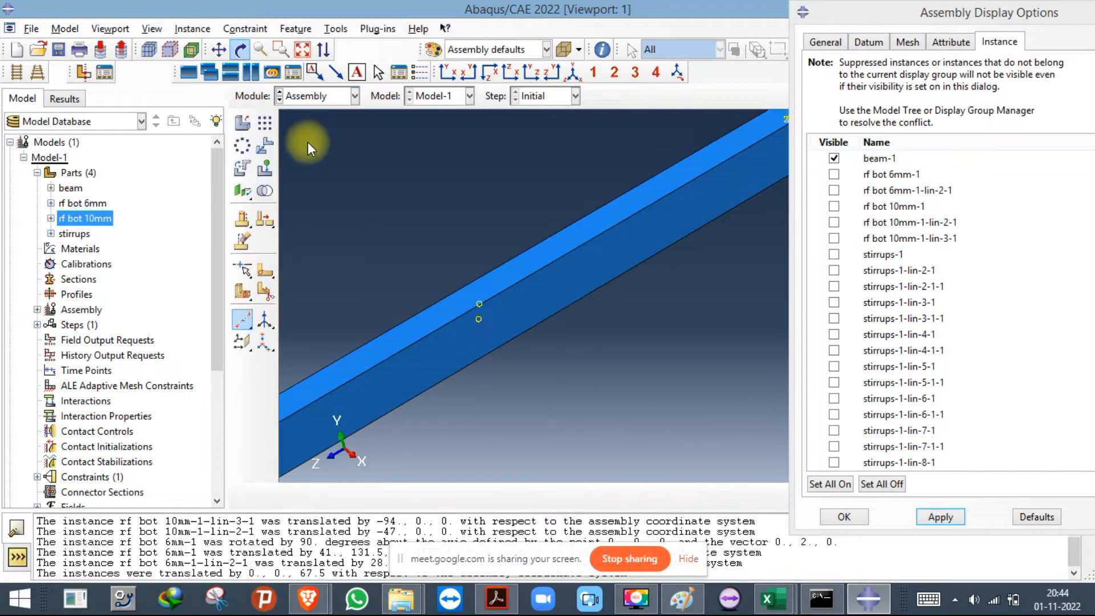
pyautogui.click(265, 142)
pyautogui.moveTo(351, 283); pyautogui.dragTo(428, 465)
pyautogui.click(424, 495)
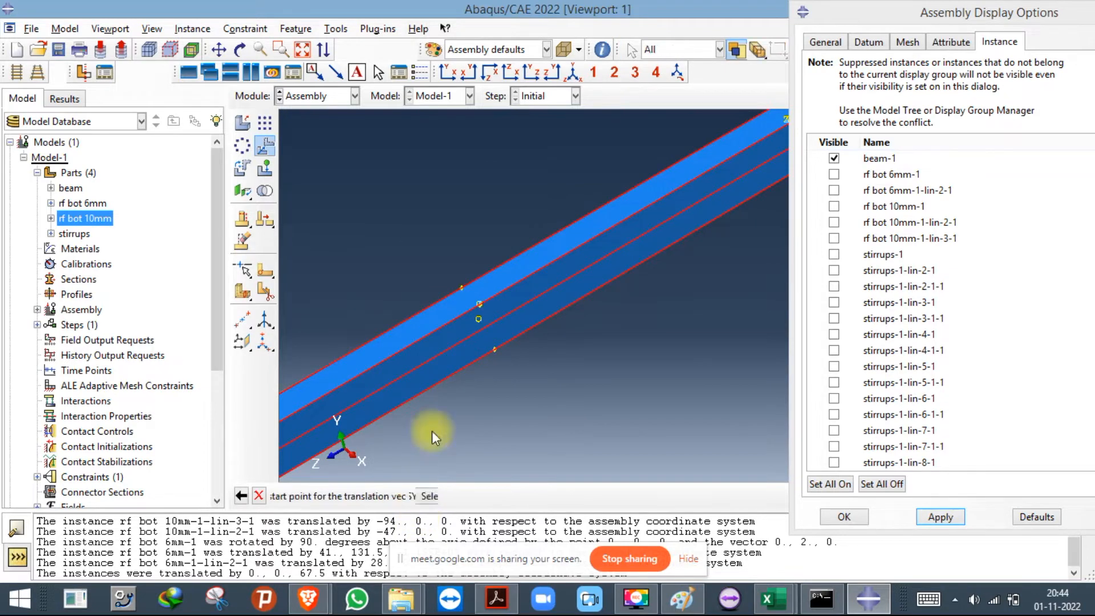
pyautogui.click(477, 320)
pyautogui.scroll(-5, 439, 349)
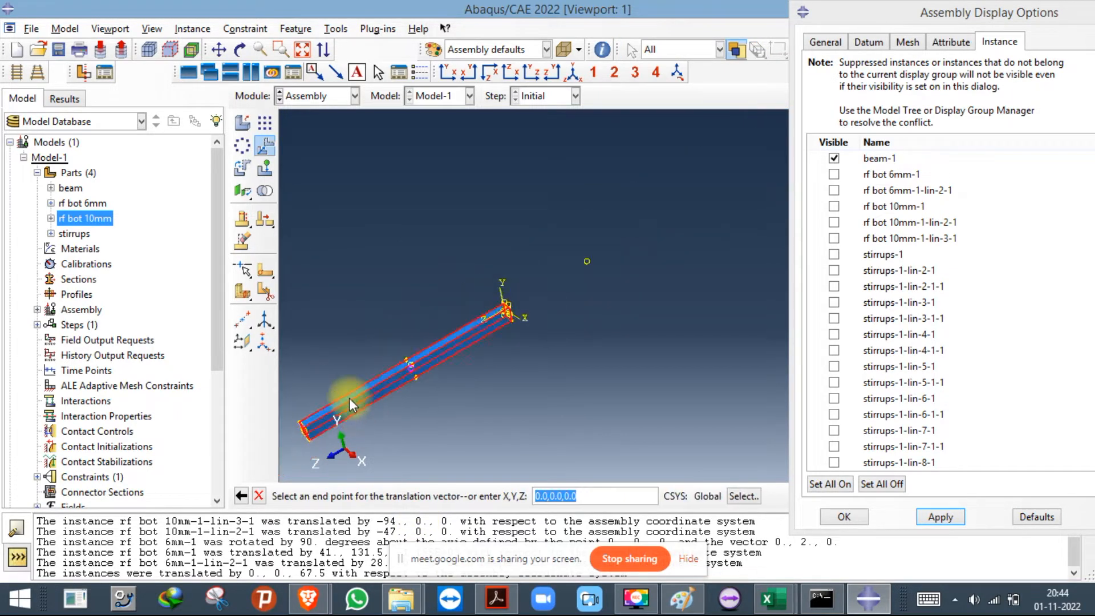
pyautogui.scroll(5, 517, 296)
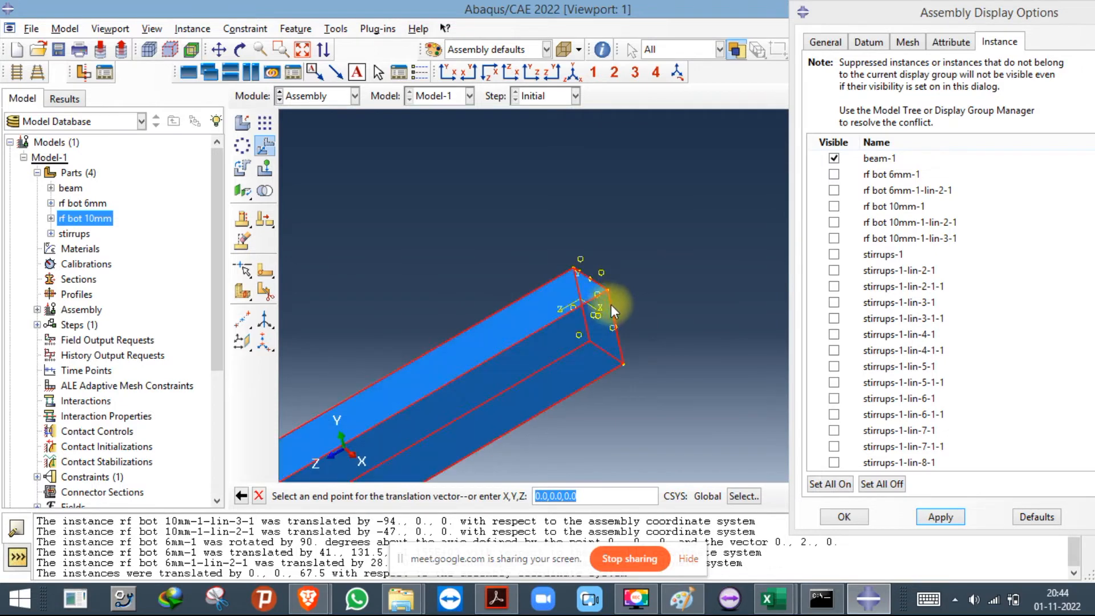
# Show all assembly instances again and cancel the beam translation in progress.
pyautogui.click(846, 485)
pyautogui.click(930, 517)
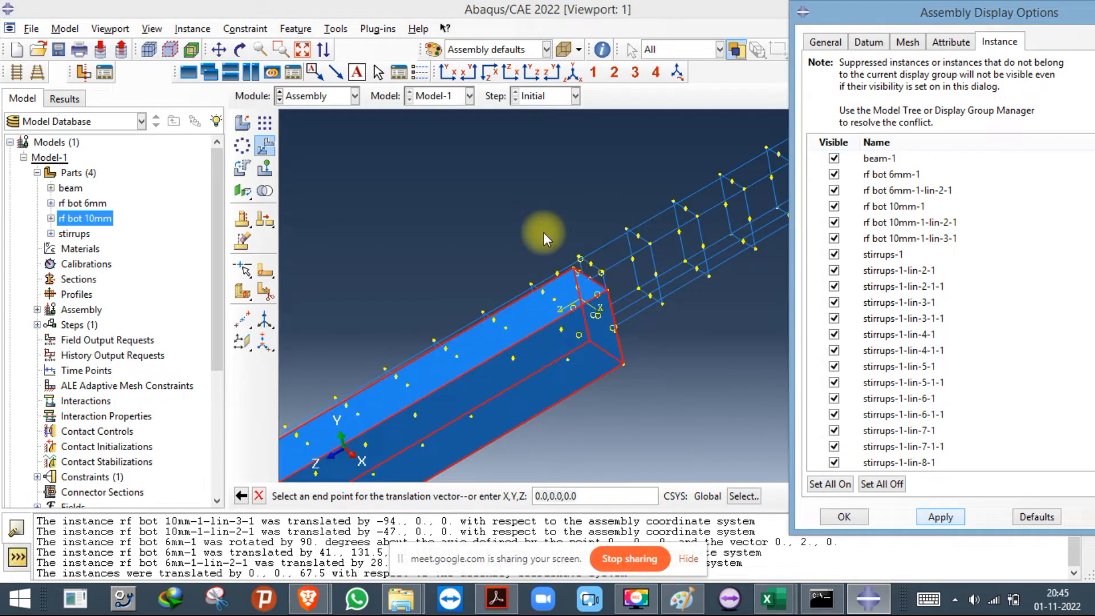
pyautogui.click(239, 50)
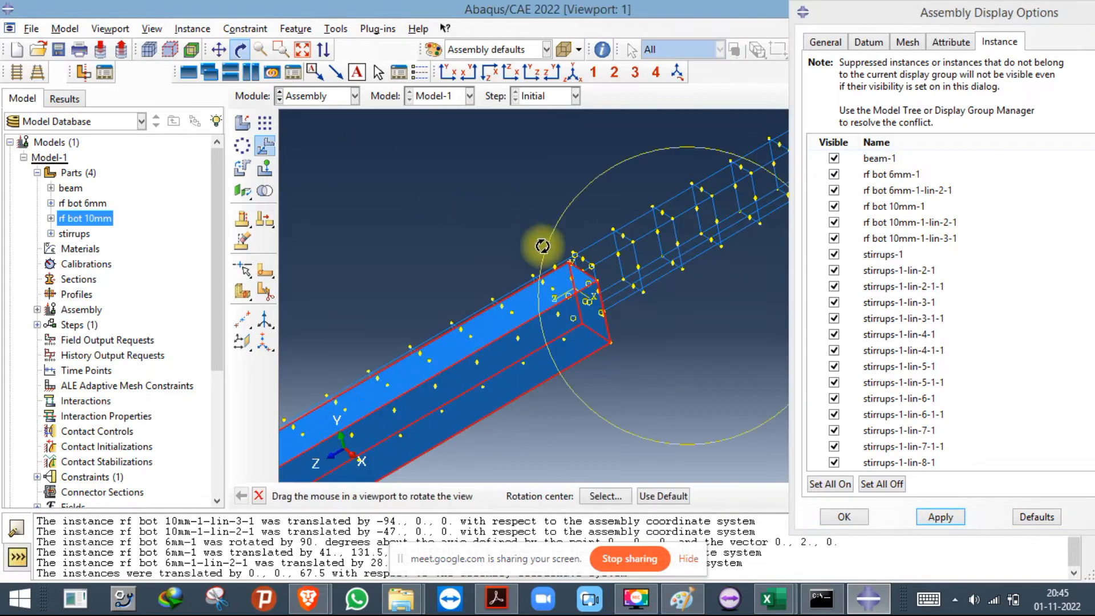
pyautogui.moveTo(667, 298)
pyautogui.mouseDown()
pyautogui.moveTo(593, 357)
pyautogui.moveTo(655, 224)
pyautogui.moveTo(663, 296)
pyautogui.moveTo(642, 306)
pyautogui.moveTo(677, 312)
pyautogui.moveTo(650, 283)
pyautogui.moveTo(625, 285)
pyautogui.moveTo(599, 313)
pyautogui.moveTo(665, 323)
pyautogui.moveTo(726, 310)
pyautogui.moveTo(591, 285)
pyautogui.moveTo(679, 349)
pyautogui.moveTo(741, 350)
pyautogui.moveTo(764, 275)
pyautogui.moveTo(734, 254)
pyautogui.moveTo(639, 255)
pyautogui.moveTo(658, 248)
pyautogui.mouseUp()
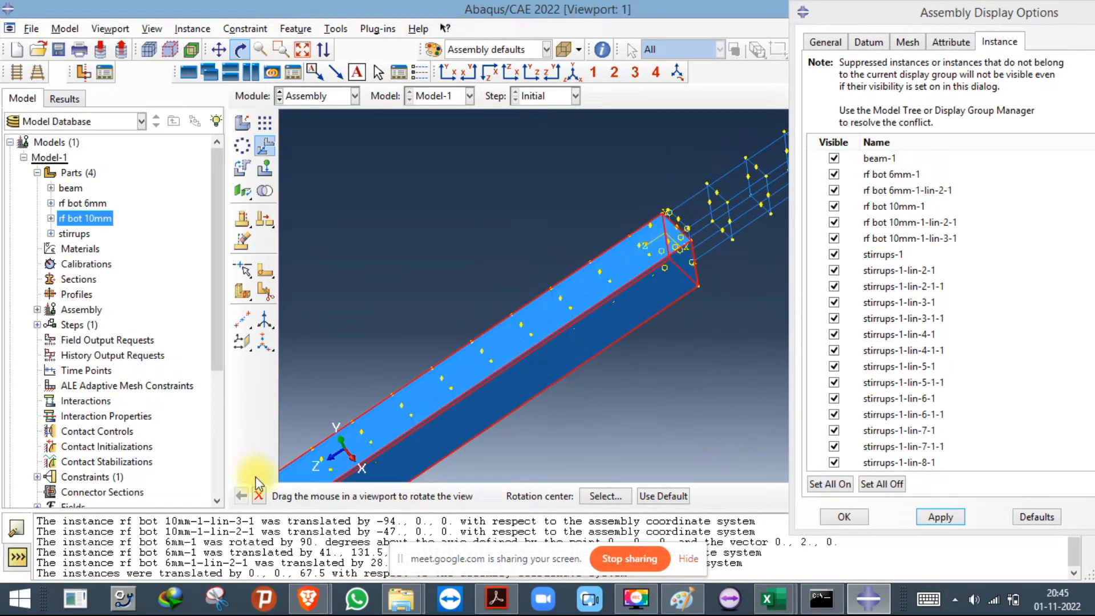
pyautogui.click(260, 496)
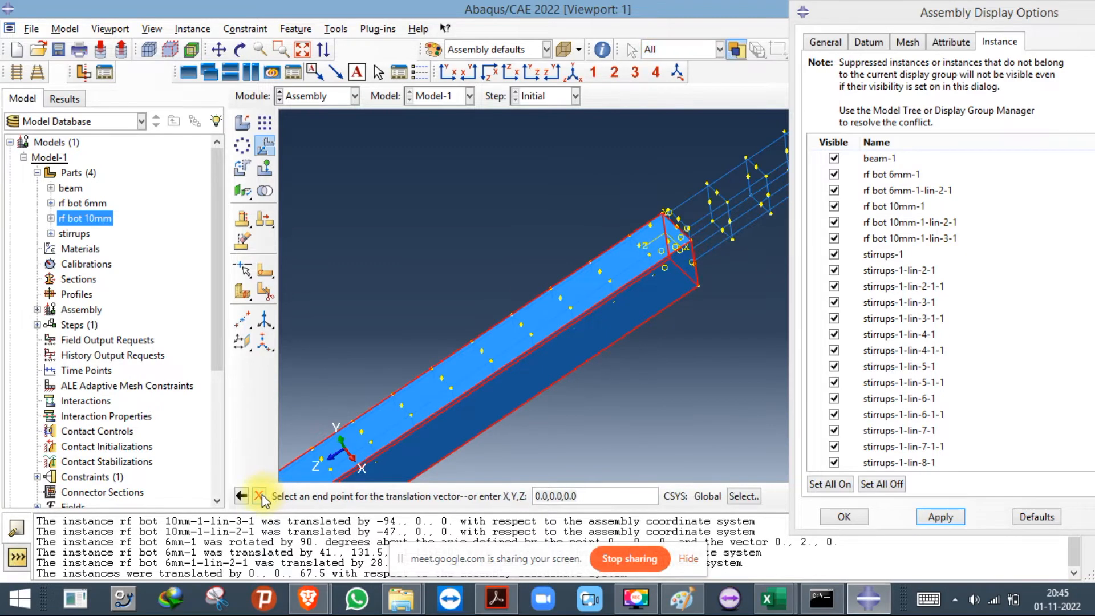
# Suppress the assembly datum points Datum pt-1 to Datum pt-12, keeping the datum coordinate system active.
pyautogui.click(36, 311)
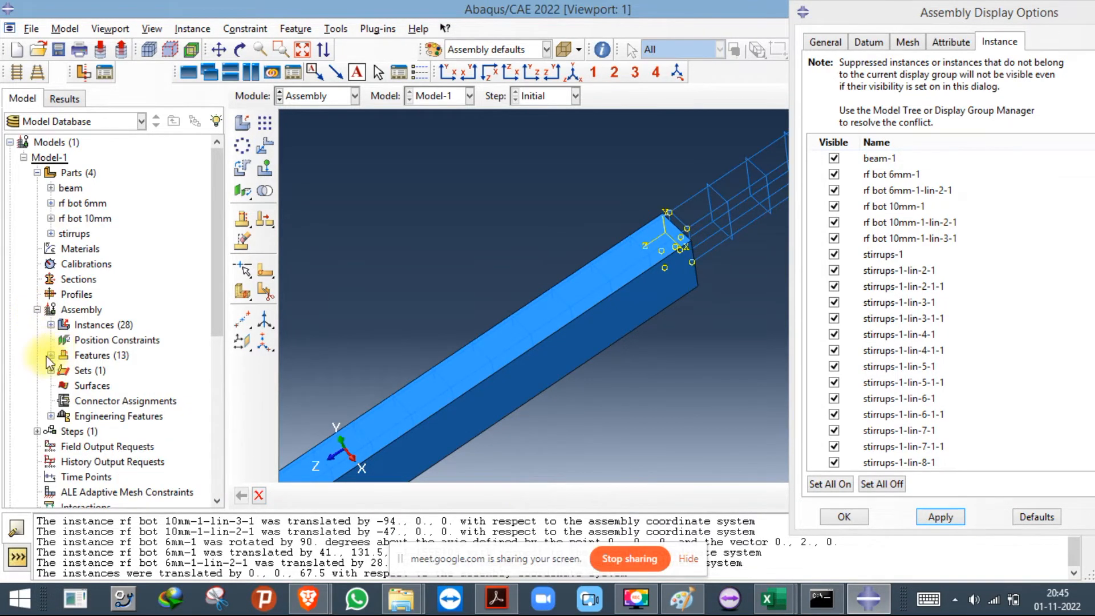
pyautogui.click(50, 354)
pyautogui.scroll(-3, 80, 365)
pyautogui.moveTo(85, 381); pyautogui.dragTo(106, 212)
pyautogui.rightClick(104, 210)
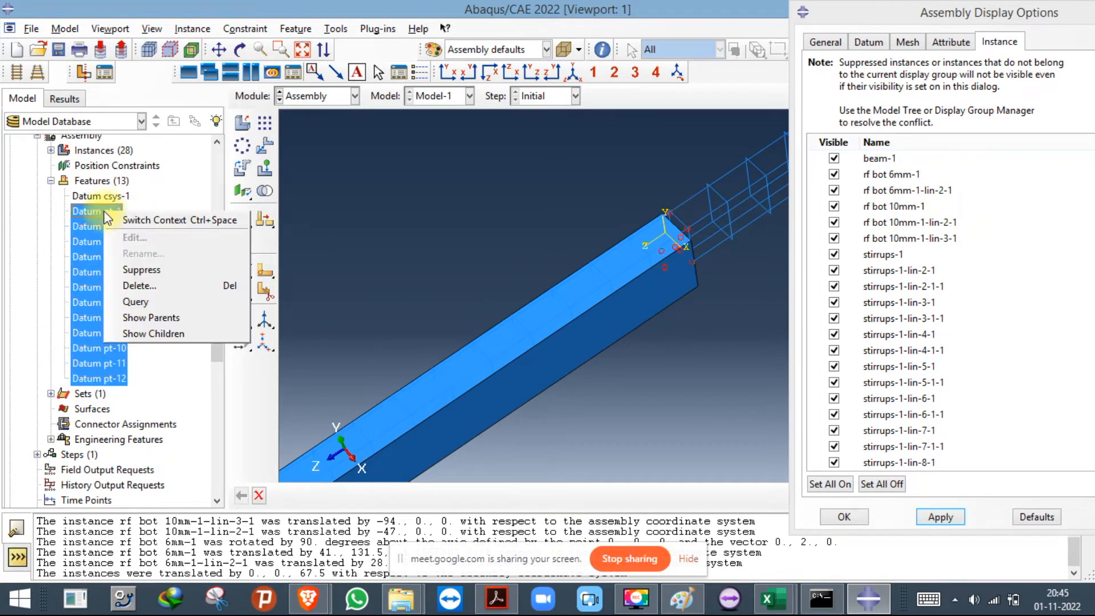
pyautogui.click(144, 275)
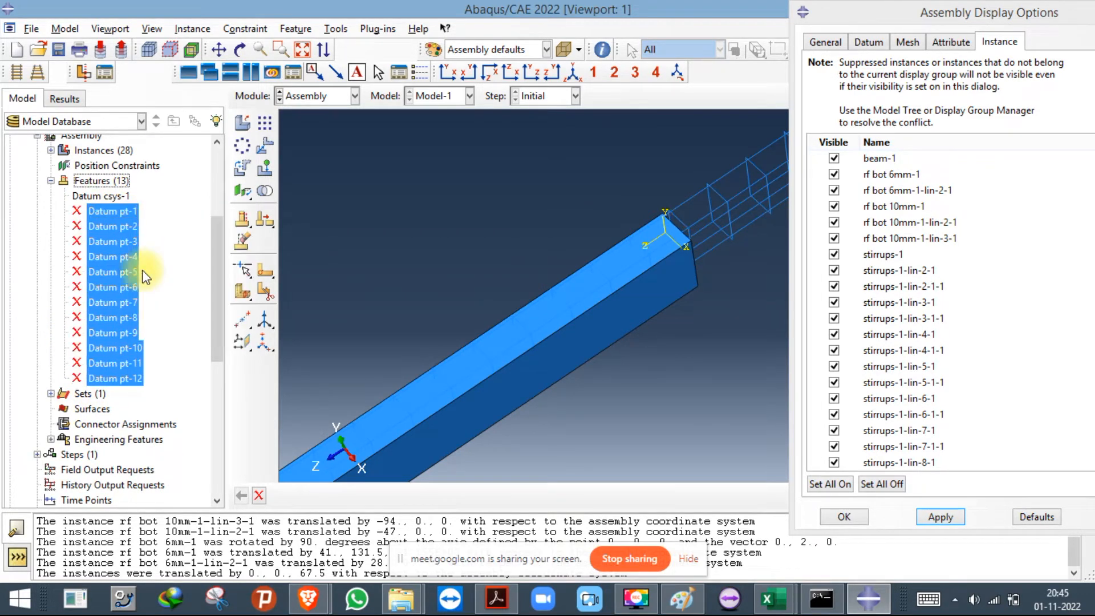
pyautogui.scroll(-5, 517, 224)
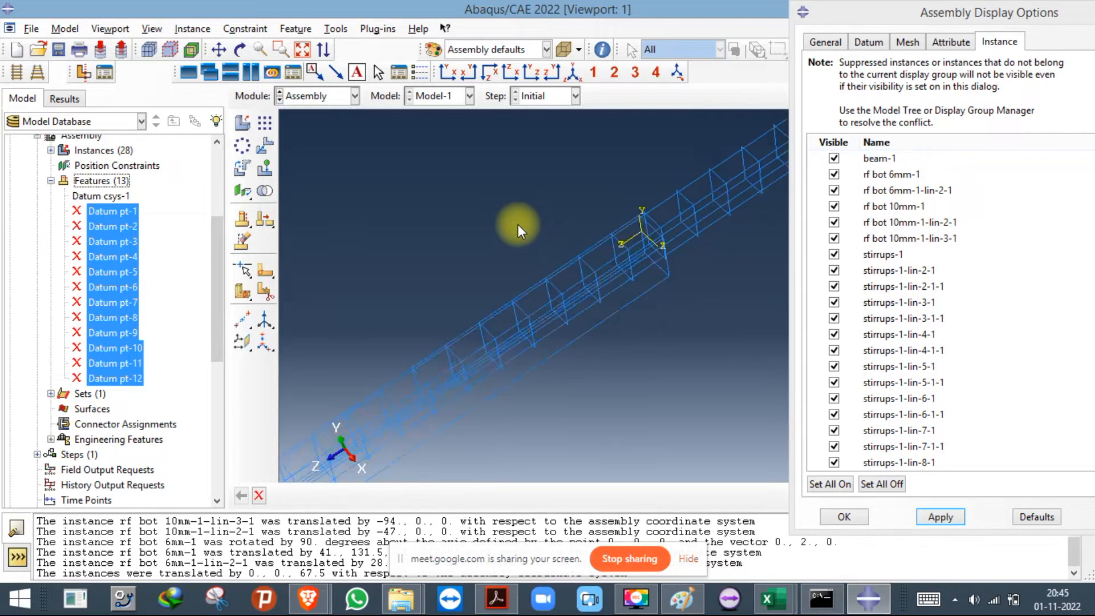
# Show only the beam-1 instance in the assembly by hiding all other instances.
pyautogui.click(258, 495)
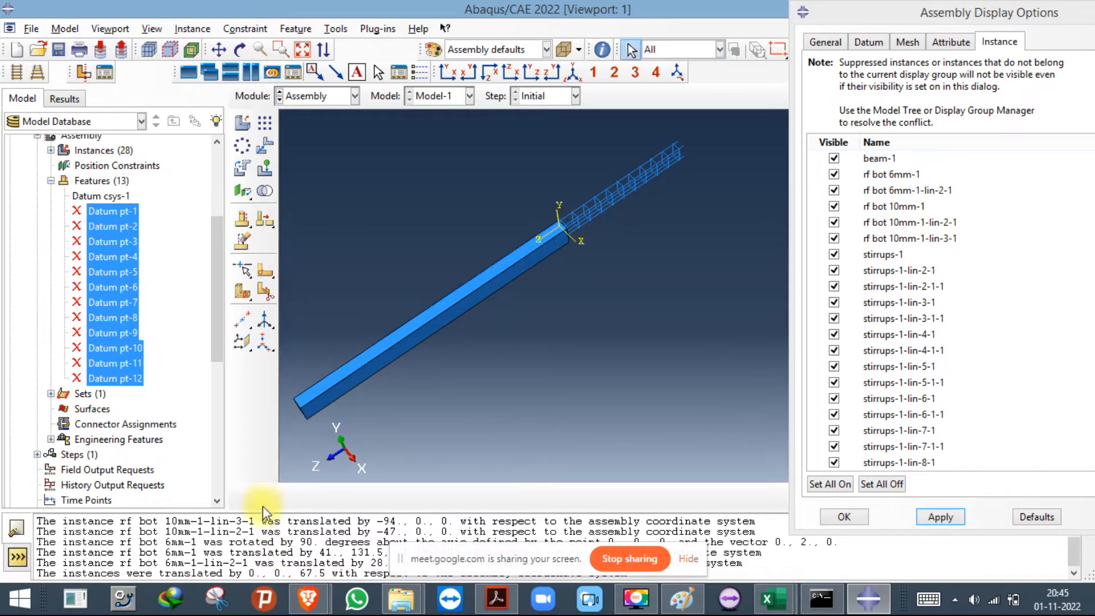
pyautogui.click(567, 74)
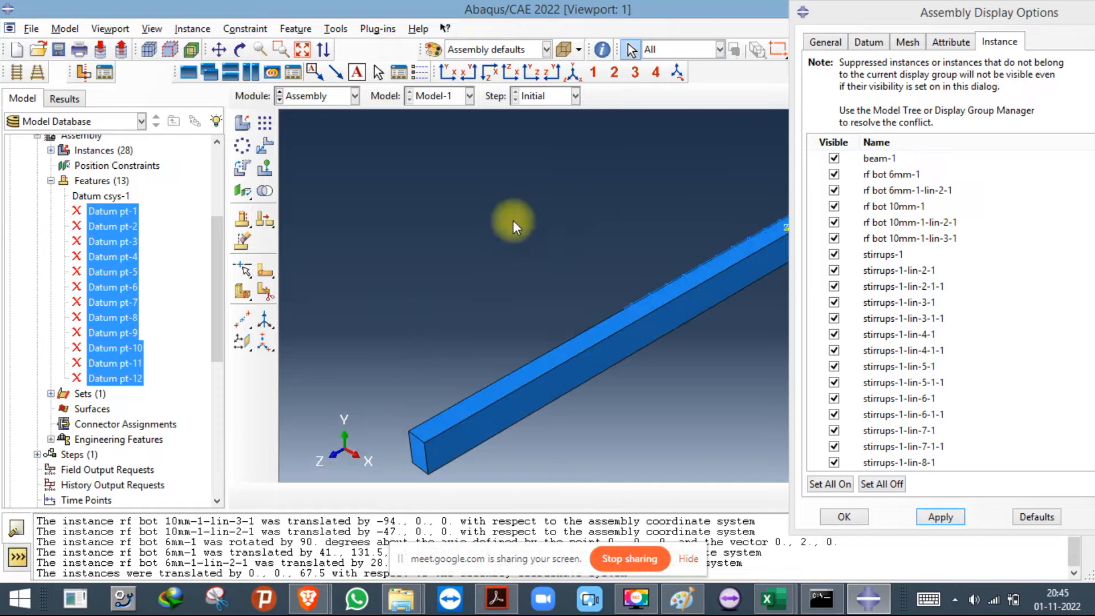
pyautogui.click(882, 484)
pyautogui.click(834, 158)
pyautogui.click(938, 518)
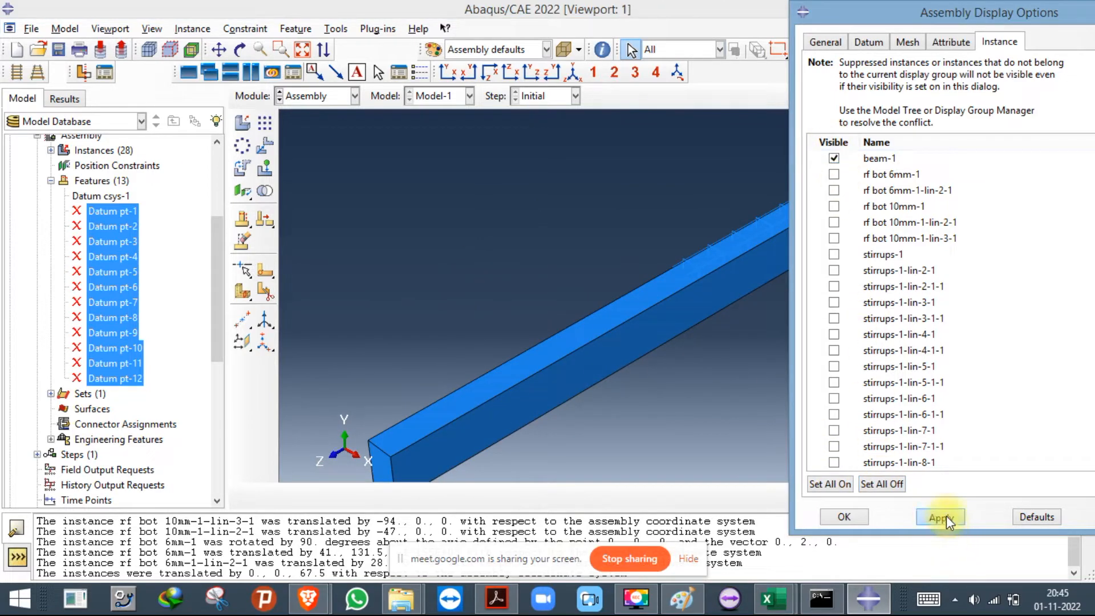
# Create a datum point midway between the midpoints of the upper and lower long edges on the beam's near side face.
pyautogui.click(246, 328)
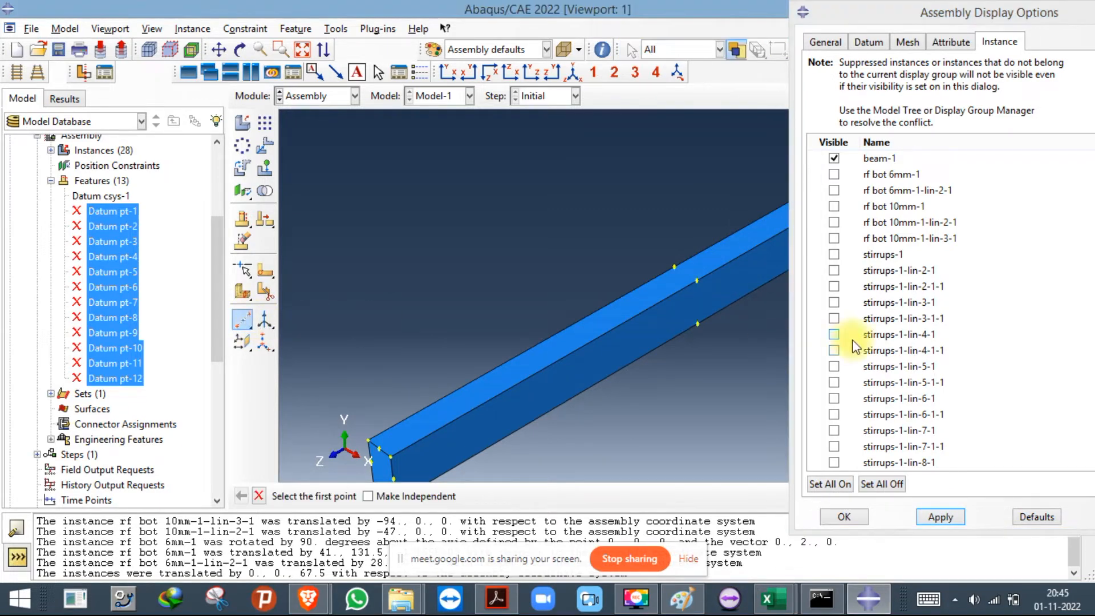
pyautogui.scroll(-3, 847, 342)
pyautogui.scroll(2, 734, 283)
pyautogui.scroll(2, 696, 289)
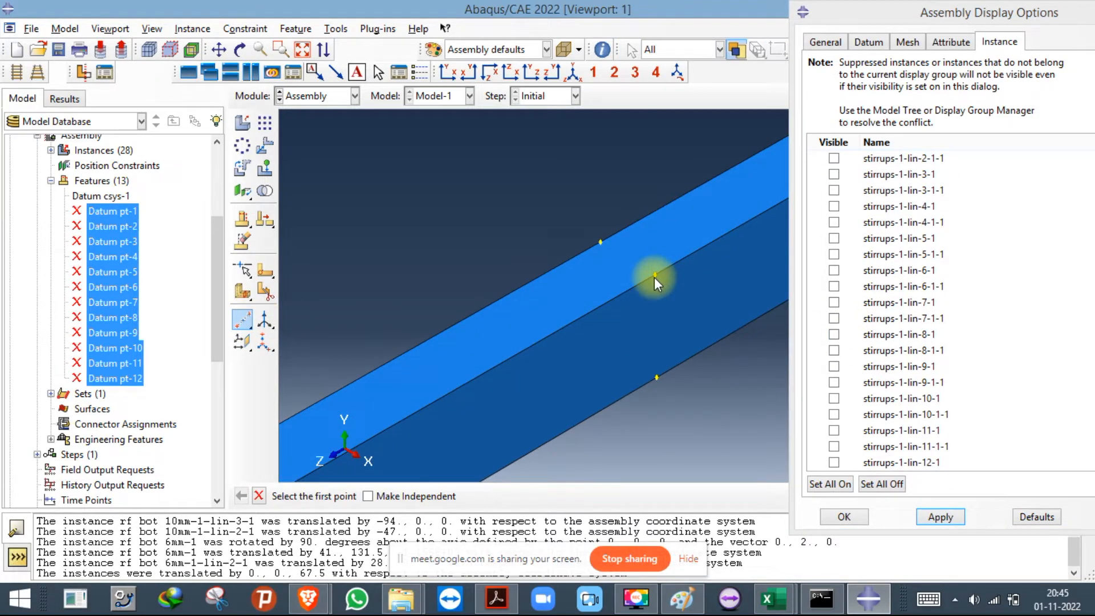
pyautogui.click(655, 276)
pyautogui.click(655, 376)
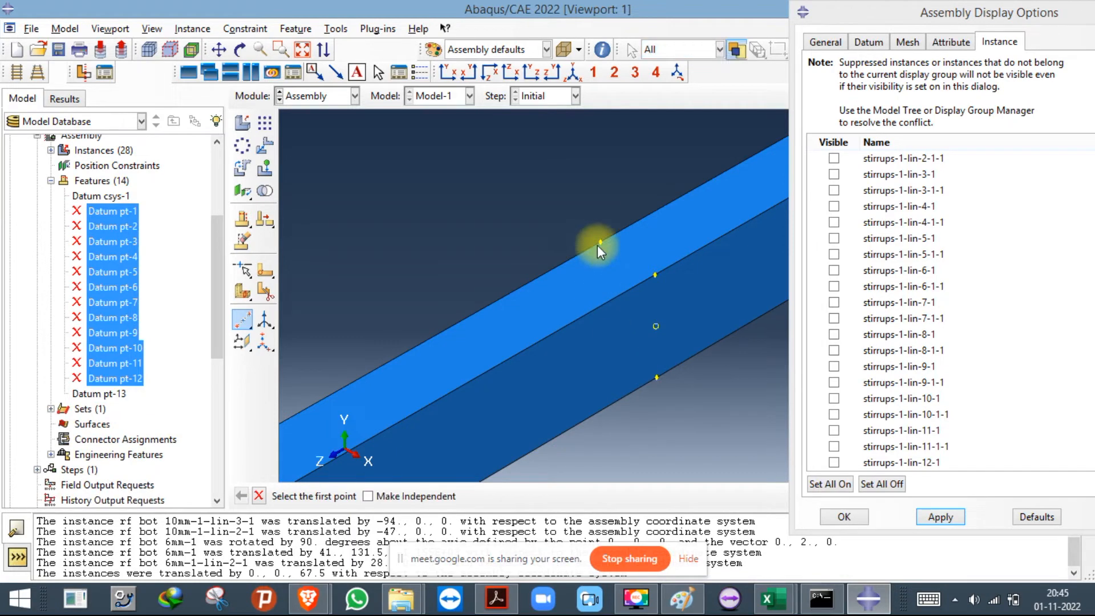
# Create a matching mid-length datum point on the beam's far side face and another midway between the two side-face points.
pyautogui.click(601, 244)
pyautogui.scroll(2, 600, 313)
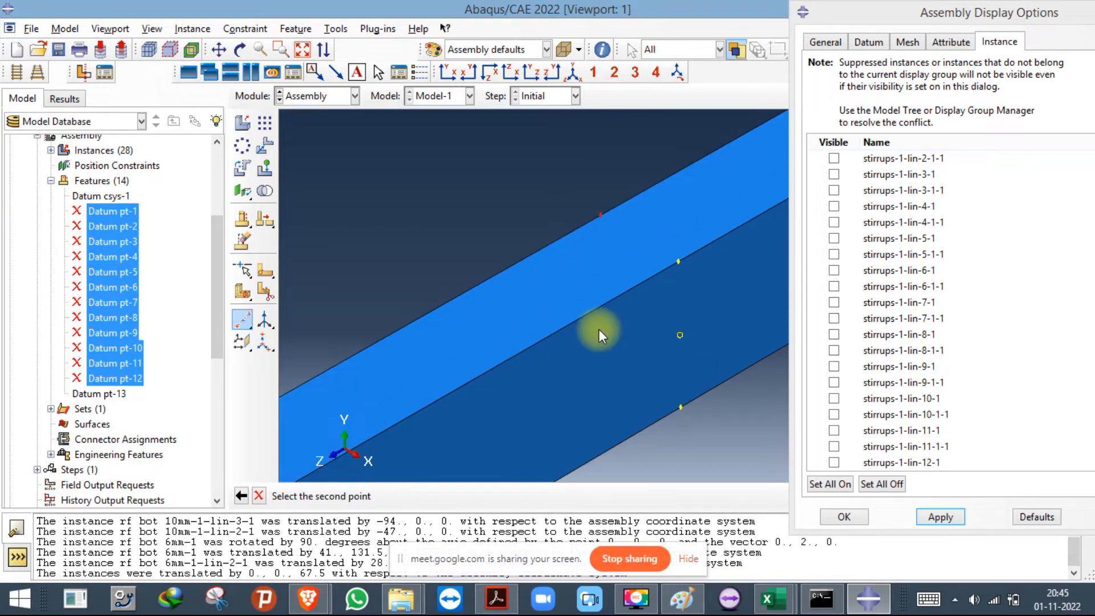
pyautogui.scroll(1, 606, 357)
pyautogui.click(607, 358)
pyautogui.click(602, 275)
pyautogui.click(692, 329)
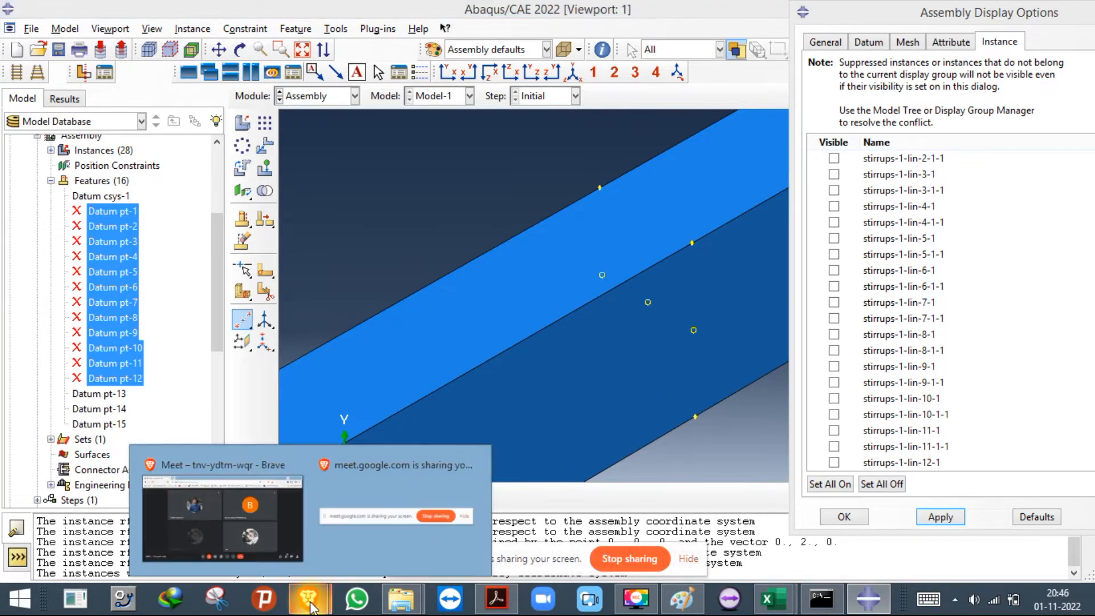
# Display all reinforcement bars and stirrups while hiding beam-1.
pyautogui.scroll(-3, 411, 276)
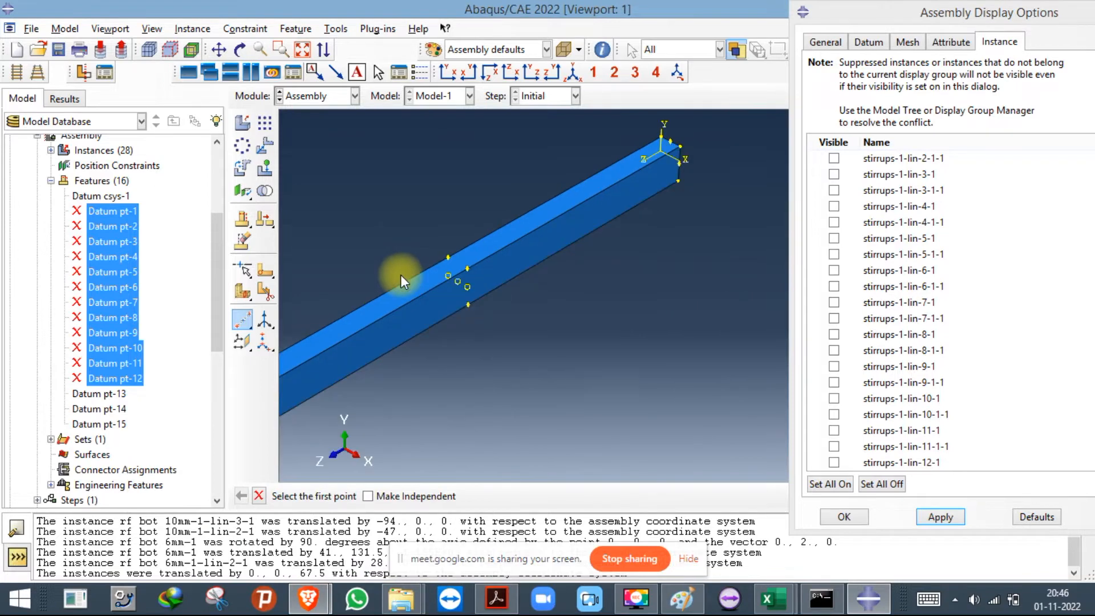
pyautogui.scroll(-2, 401, 274)
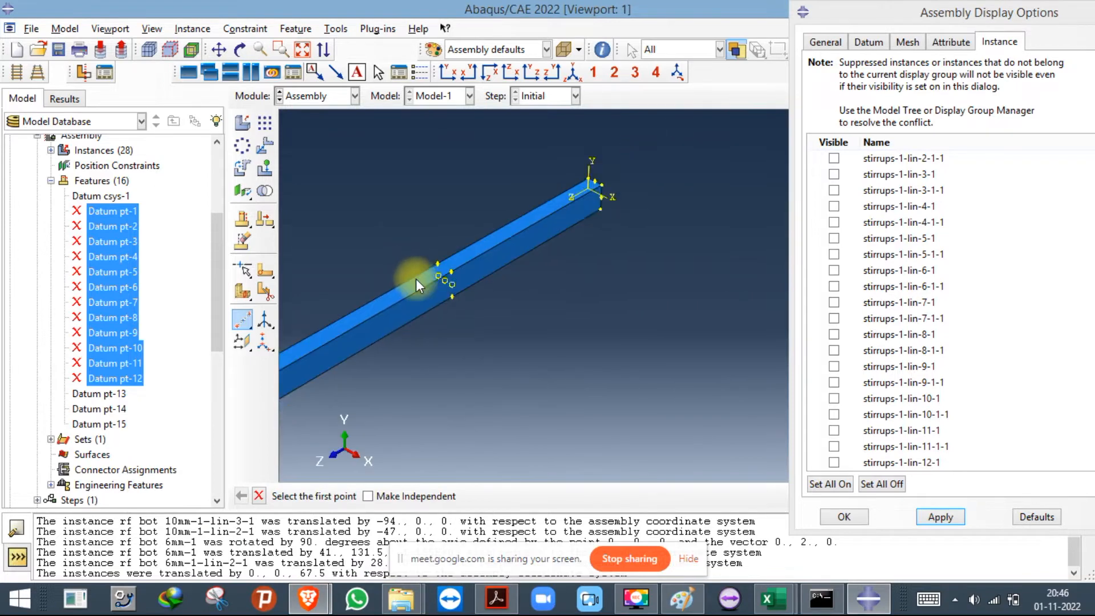
pyautogui.click(830, 484)
pyautogui.scroll(3, 831, 200)
pyautogui.click(834, 160)
pyautogui.click(943, 516)
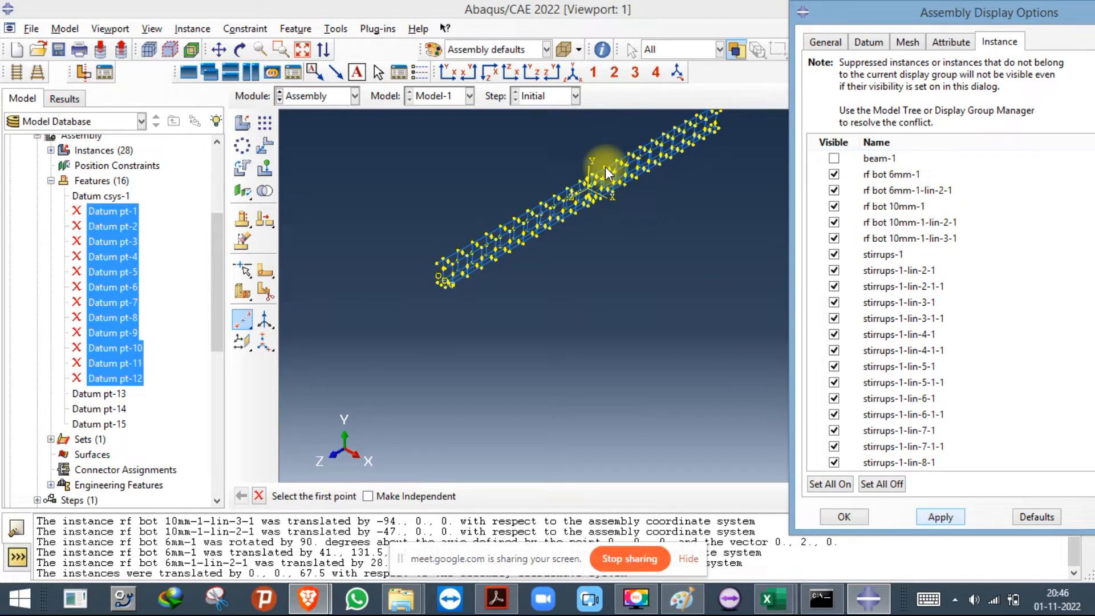
# Examine the reinforcement cage from several angles, including its near end beside the new datum points.
pyautogui.scroll(3, 604, 167)
pyautogui.click(17, 601)
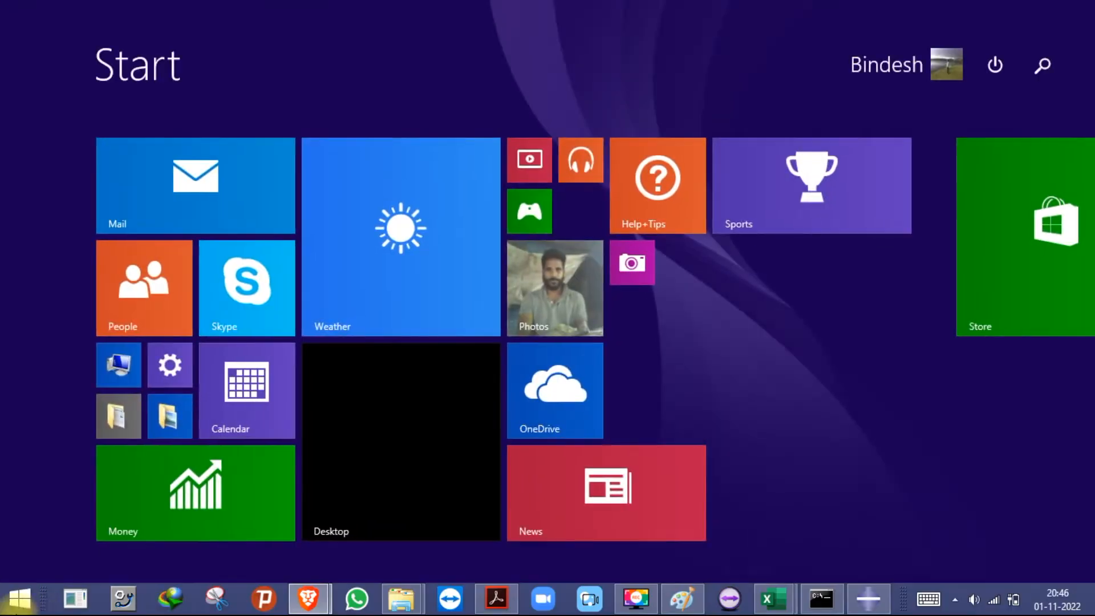
pyautogui.click(443, 420)
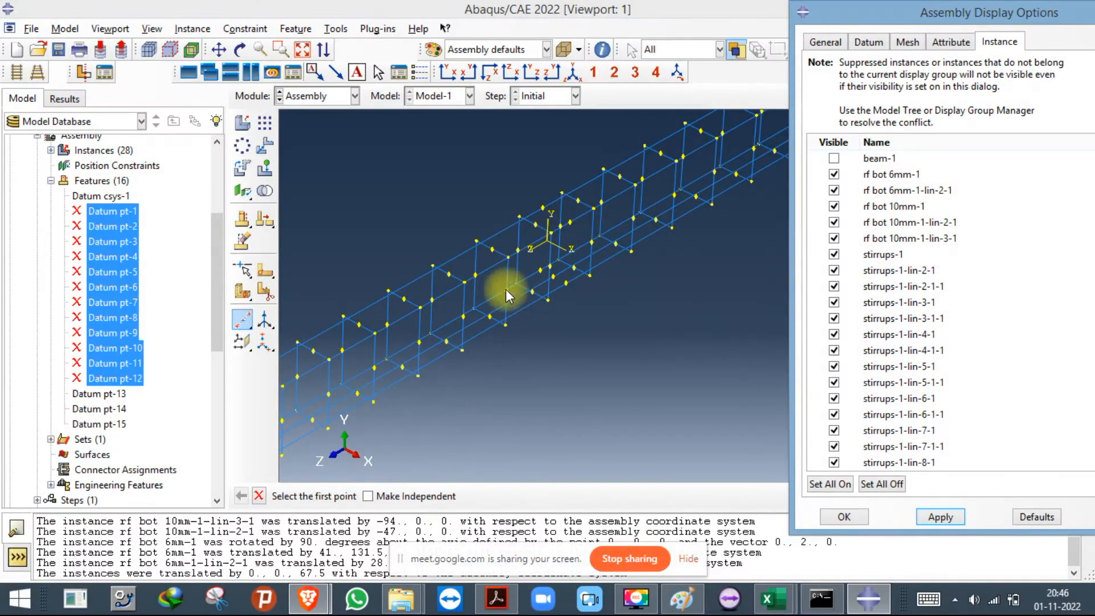
pyautogui.click(240, 49)
pyautogui.moveTo(703, 317); pyautogui.dragTo(623, 271)
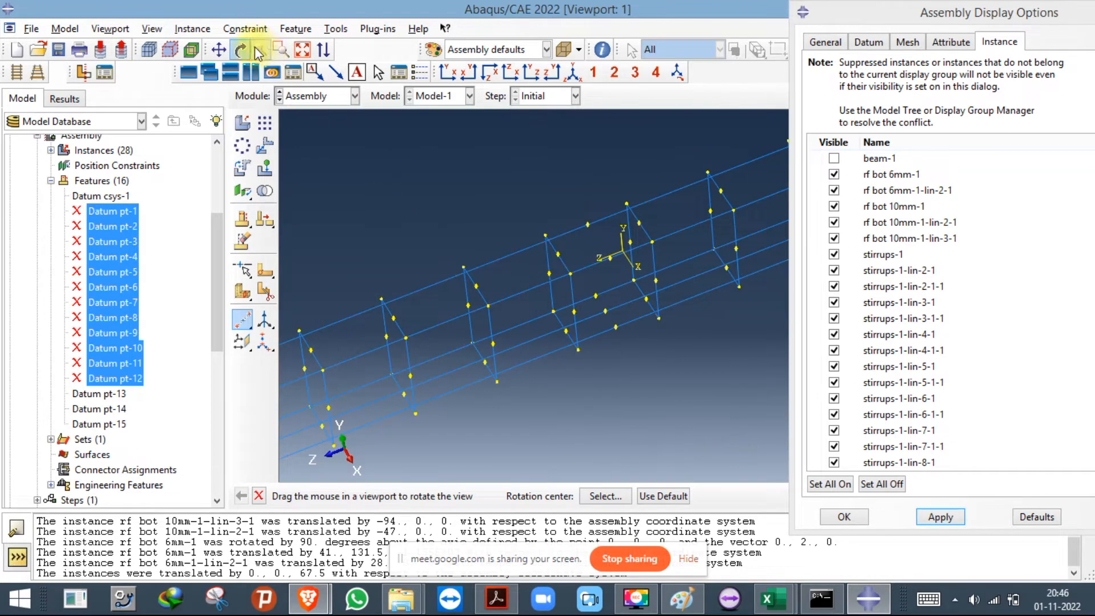
pyautogui.click(239, 50)
pyautogui.scroll(-6, 629, 328)
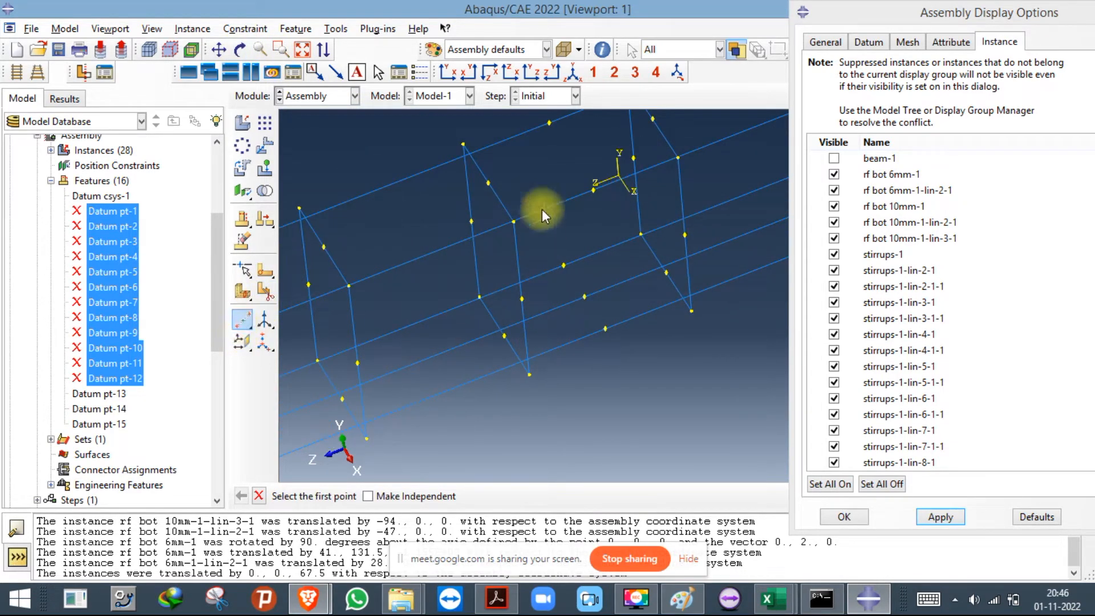
pyautogui.scroll(5, 539, 186)
pyautogui.scroll(10, 604, 274)
pyautogui.scroll(-10, 620, 279)
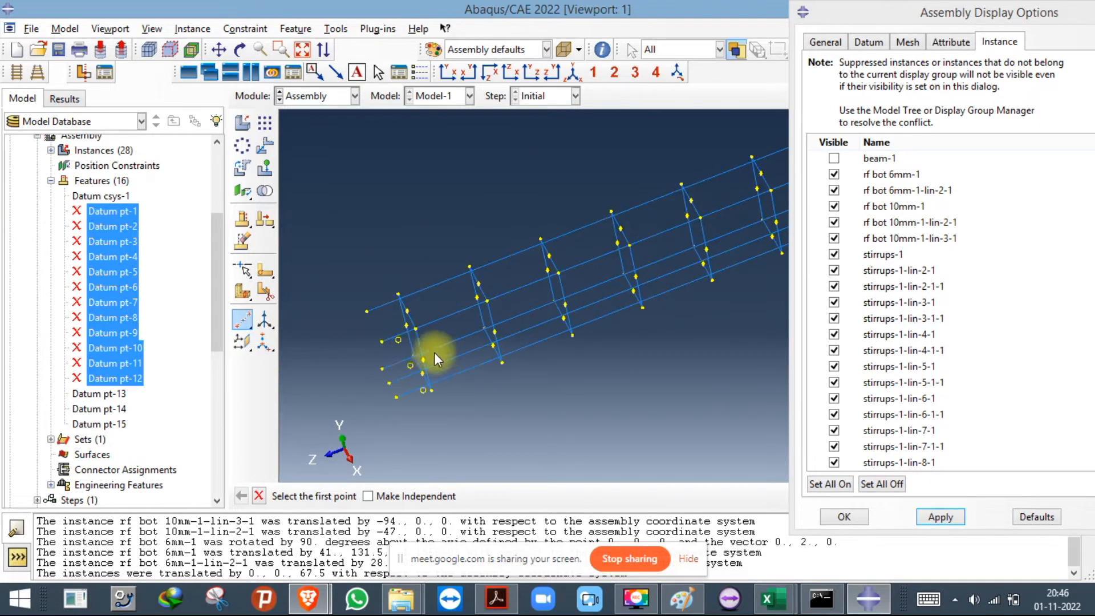
pyautogui.scroll(-2, 408, 355)
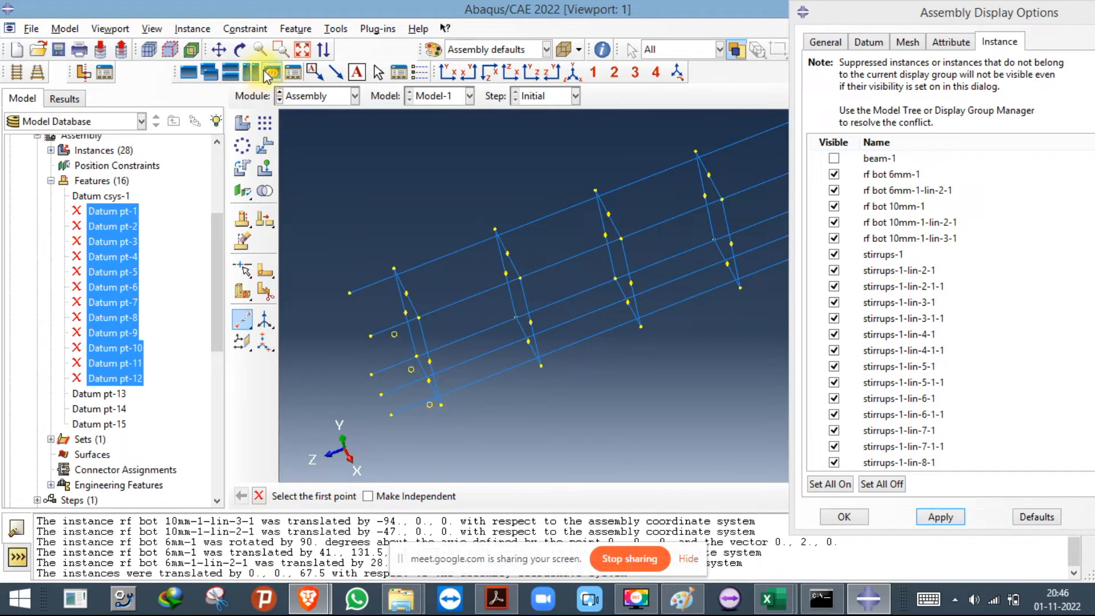
pyautogui.click(240, 49)
pyautogui.moveTo(656, 357); pyautogui.dragTo(779, 348)
# Check the beam's position against the reinforcement cage by showing beam-1 and hiding it again.
pyautogui.click(834, 158)
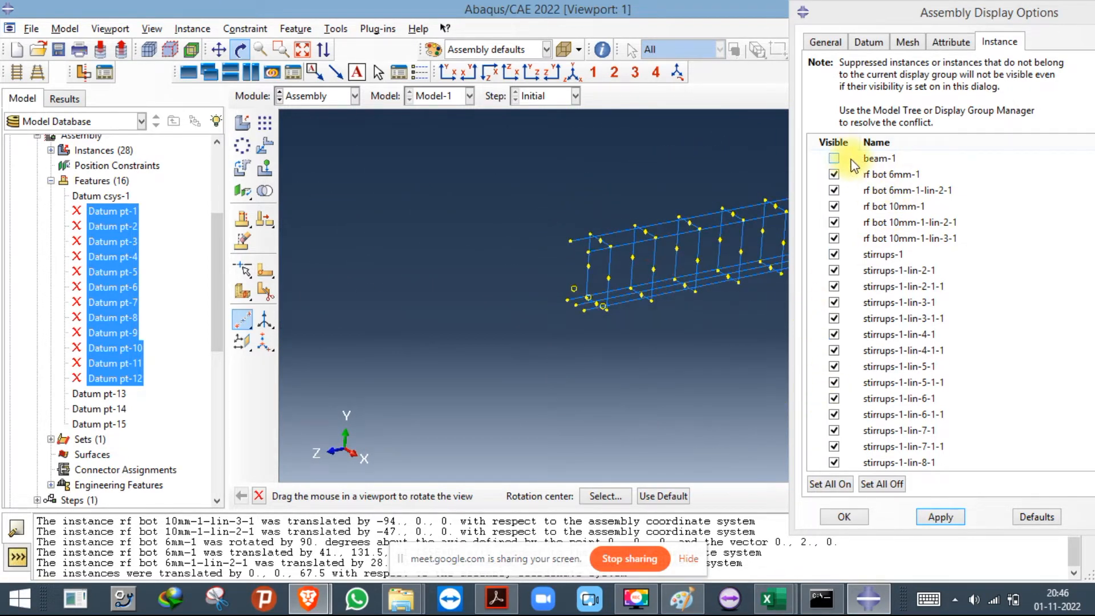
pyautogui.click(941, 517)
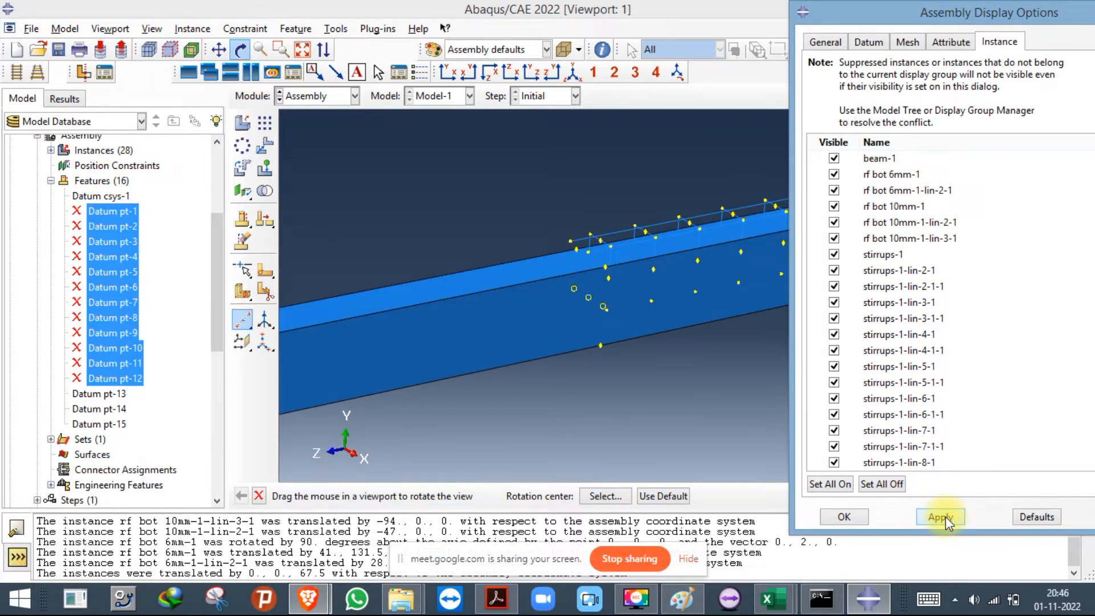
pyautogui.click(833, 157)
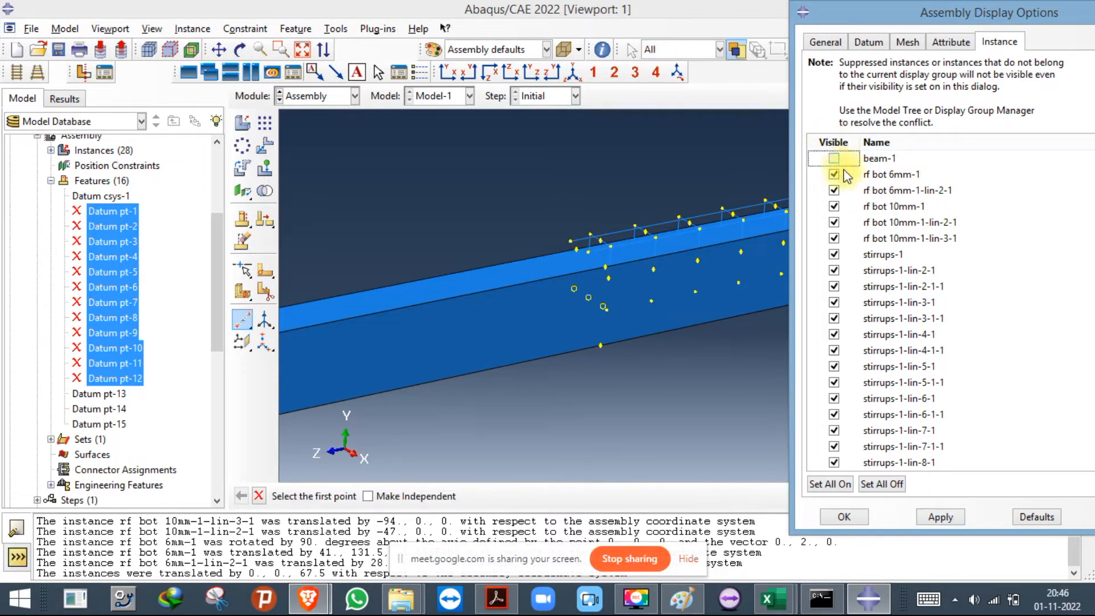
pyautogui.click(941, 516)
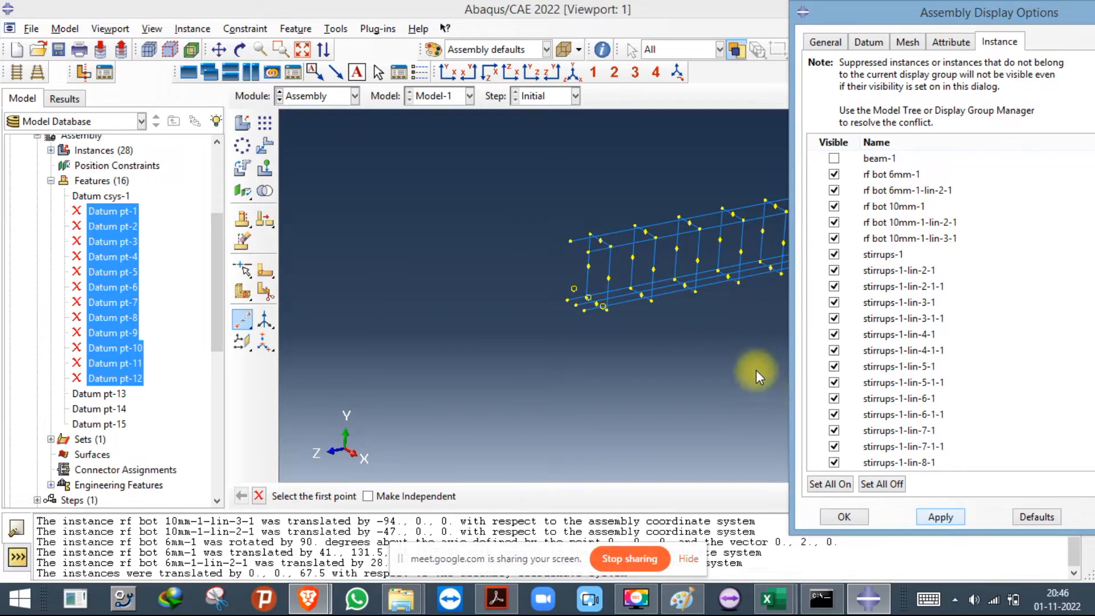
# Create datum points midway between the vertical legs' midpoints on the first and last stirrups of the cage.
pyautogui.scroll(2, 606, 279)
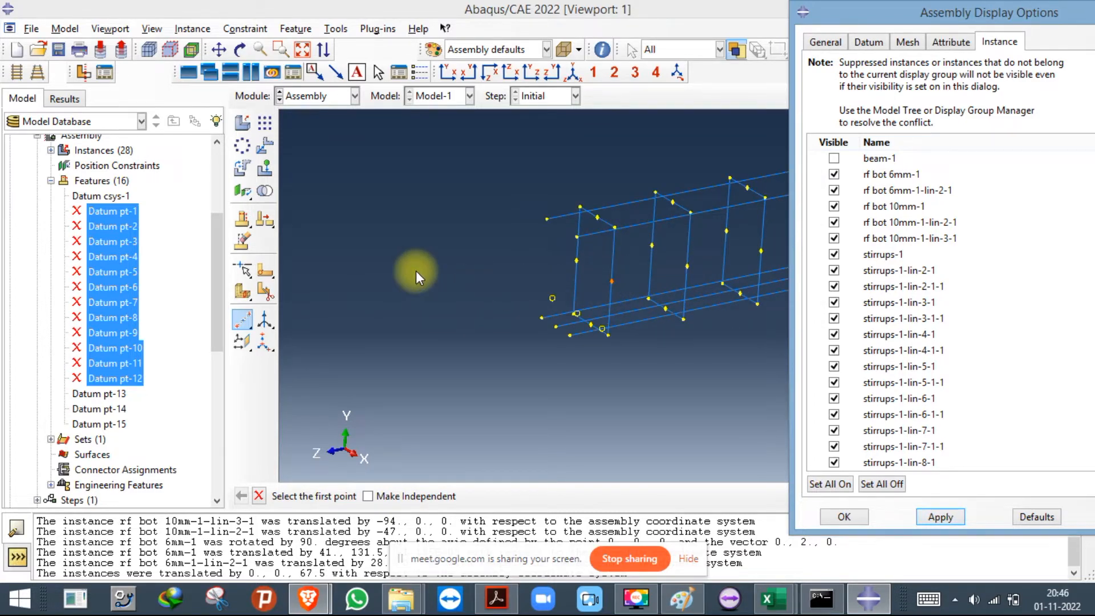
pyautogui.click(610, 282)
pyautogui.click(575, 261)
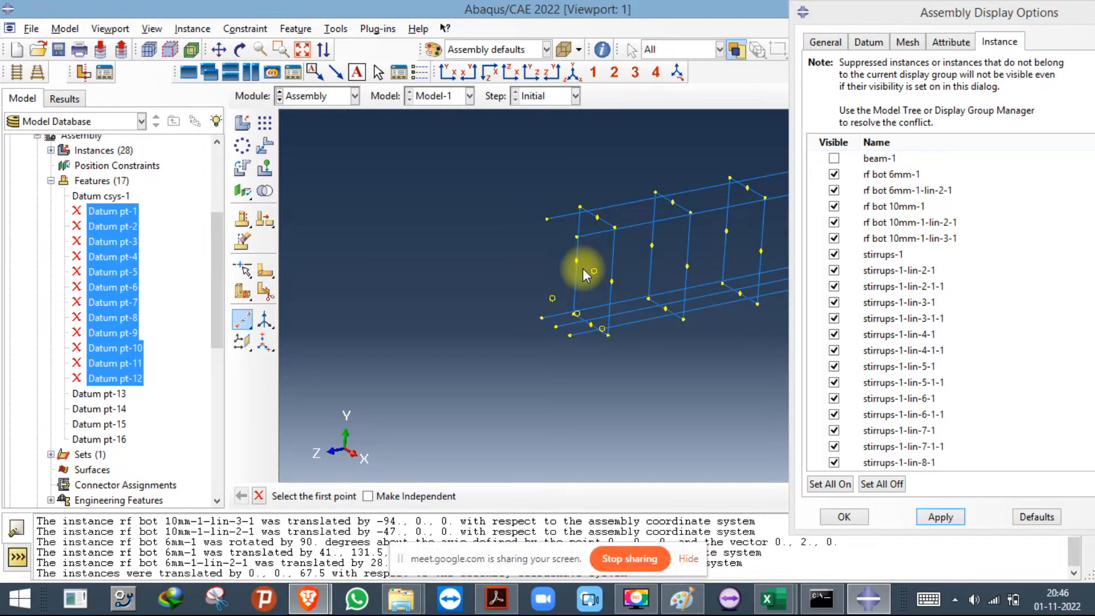
pyautogui.scroll(-4, 441, 300)
pyautogui.scroll(5, 669, 238)
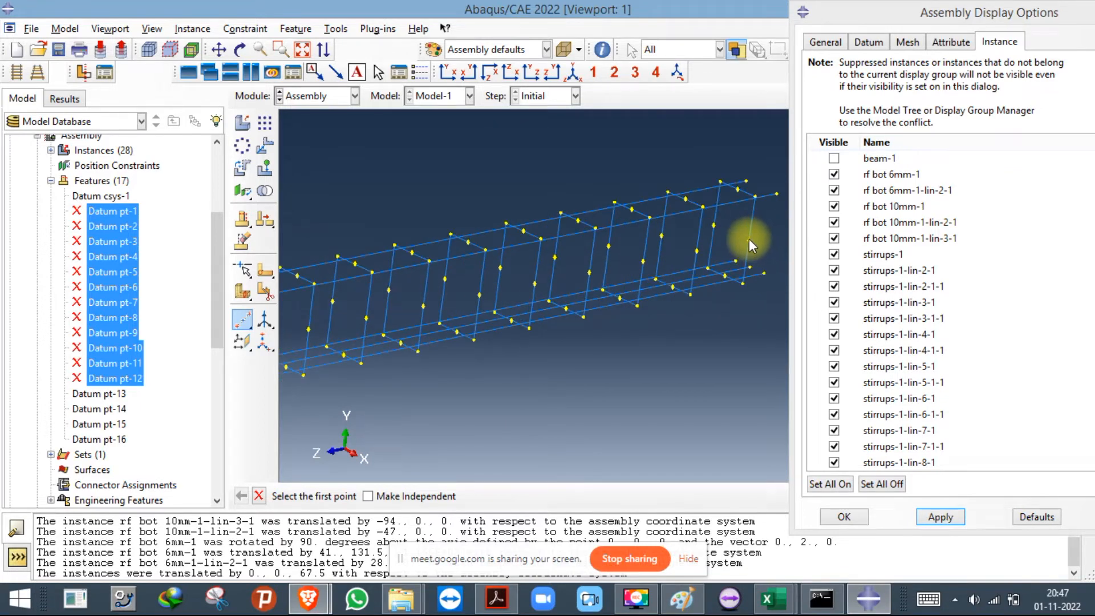
pyautogui.click(748, 240)
pyautogui.click(713, 224)
# Create the cage's centre datum point midway between the two end-stirrup datum points.
pyautogui.click(724, 231)
pyautogui.scroll(-4, 717, 227)
pyautogui.scroll(2, 717, 227)
pyautogui.scroll(3, 538, 274)
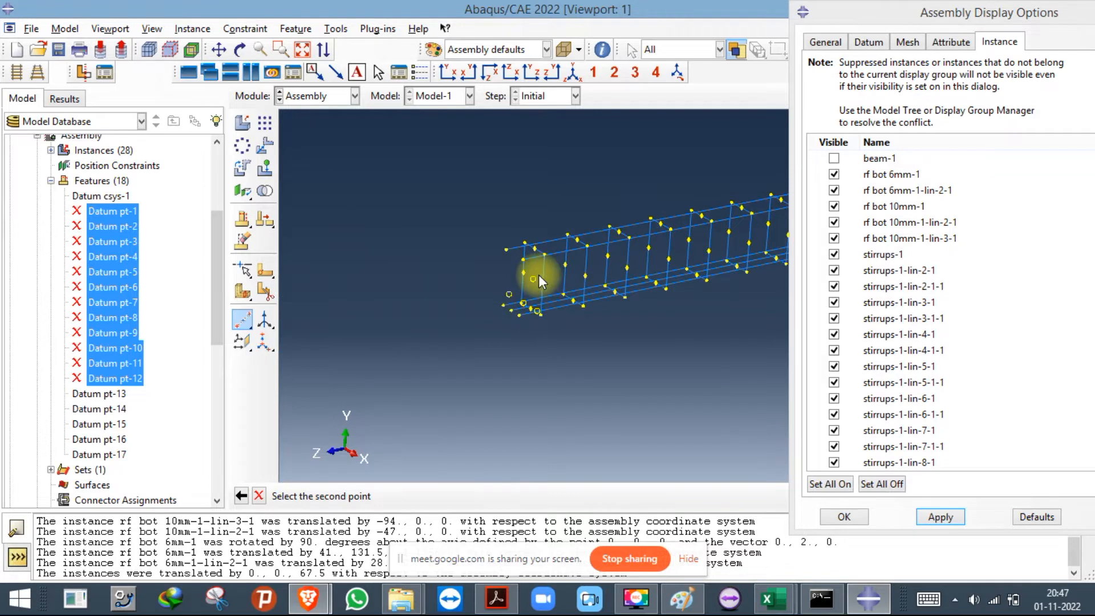
pyautogui.click(528, 283)
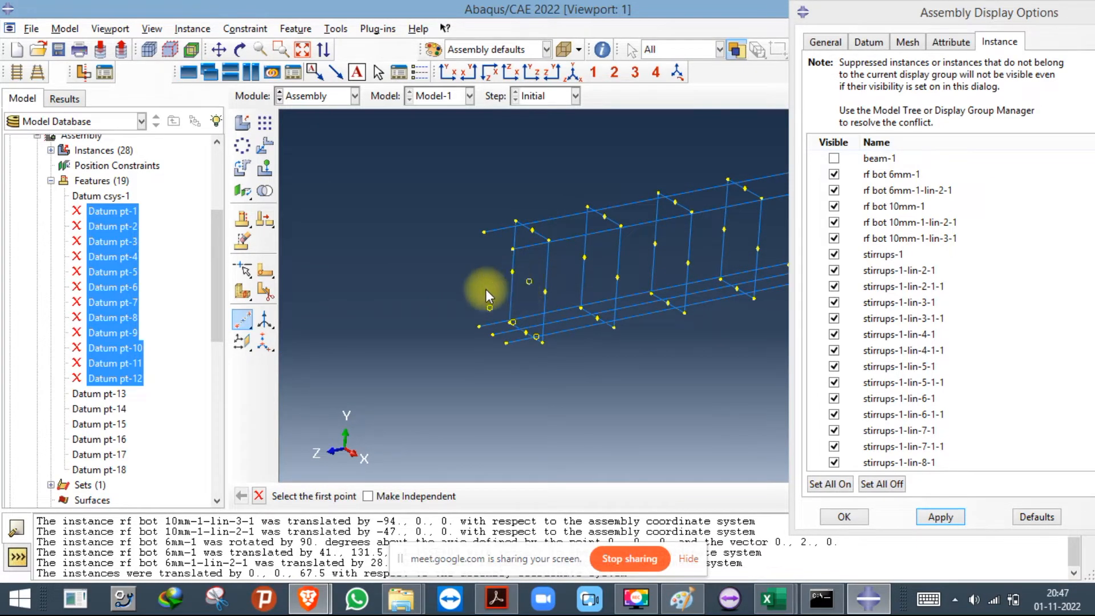
# Make beam-1 visible again together with the reinforcement cage.
pyautogui.scroll(-3, 491, 289)
pyautogui.scroll(5, 637, 252)
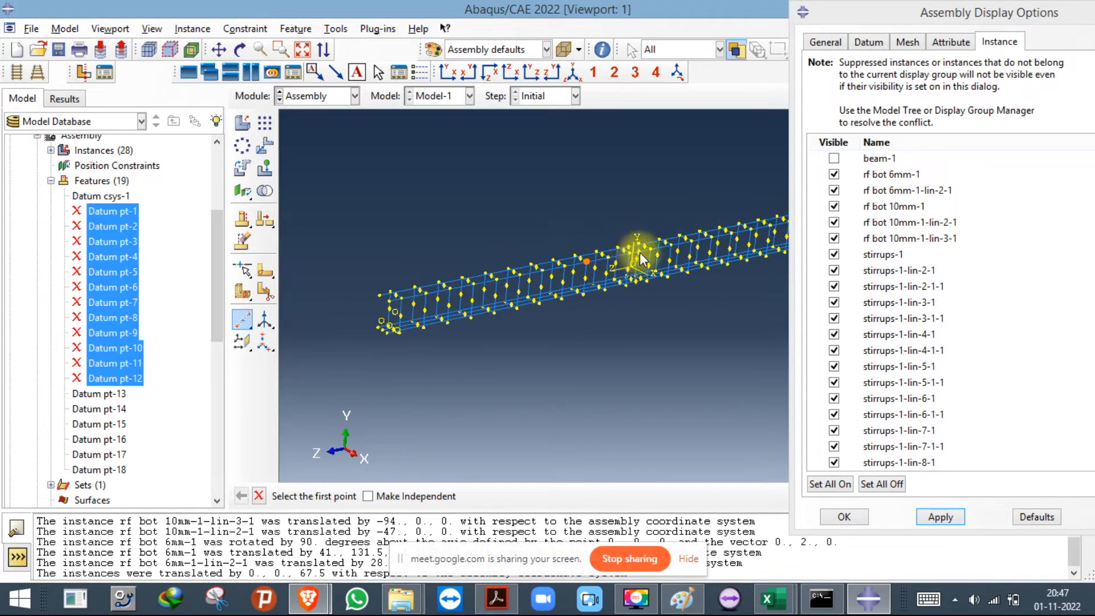
pyautogui.scroll(-4, 632, 276)
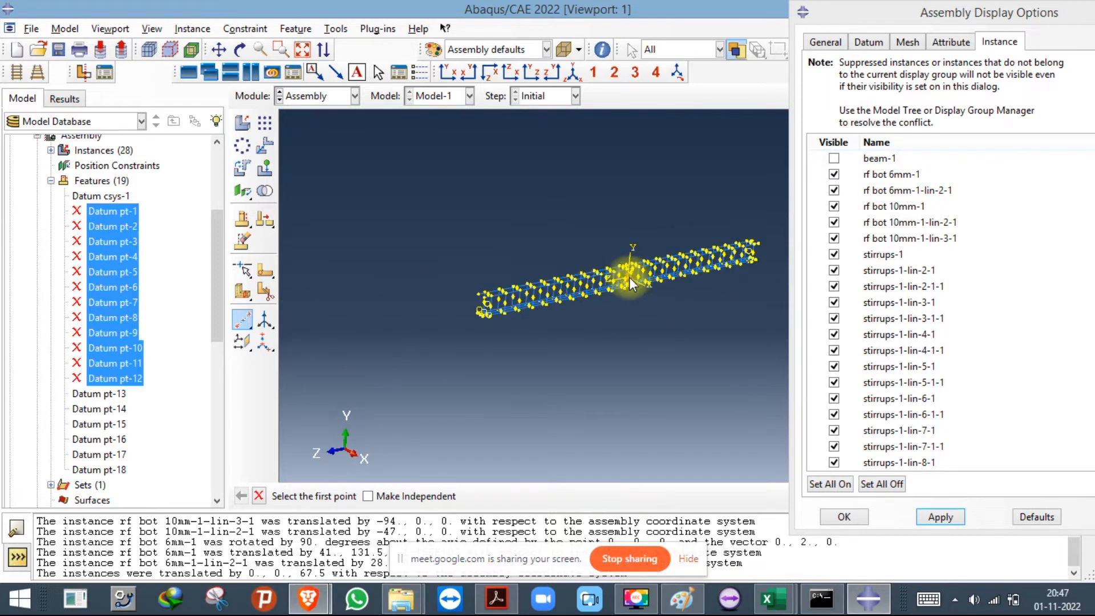
pyautogui.scroll(2, 463, 320)
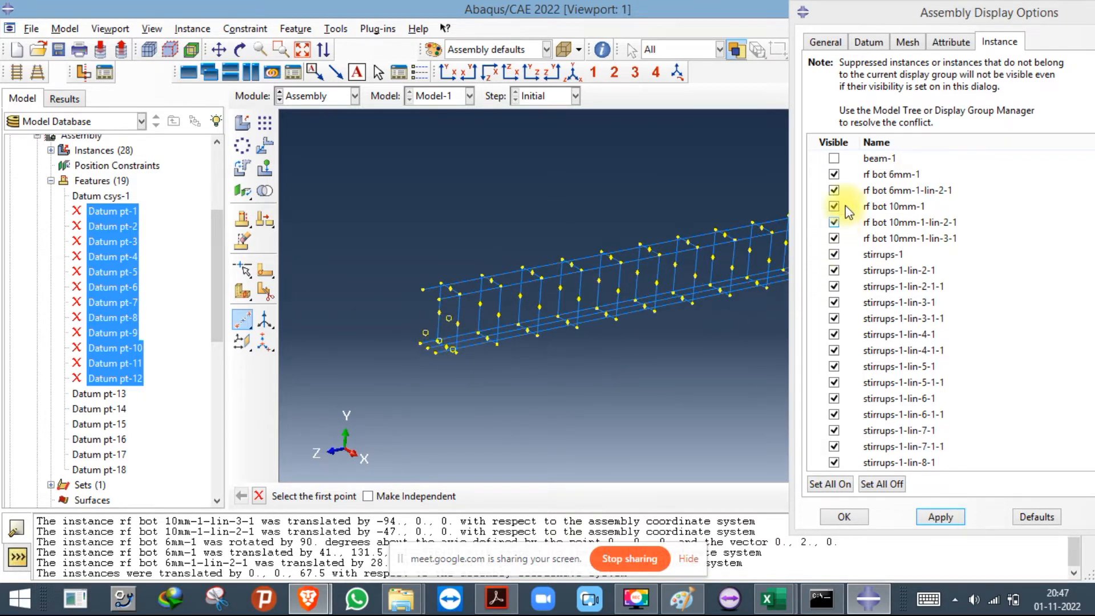
pyautogui.click(833, 158)
pyautogui.click(929, 517)
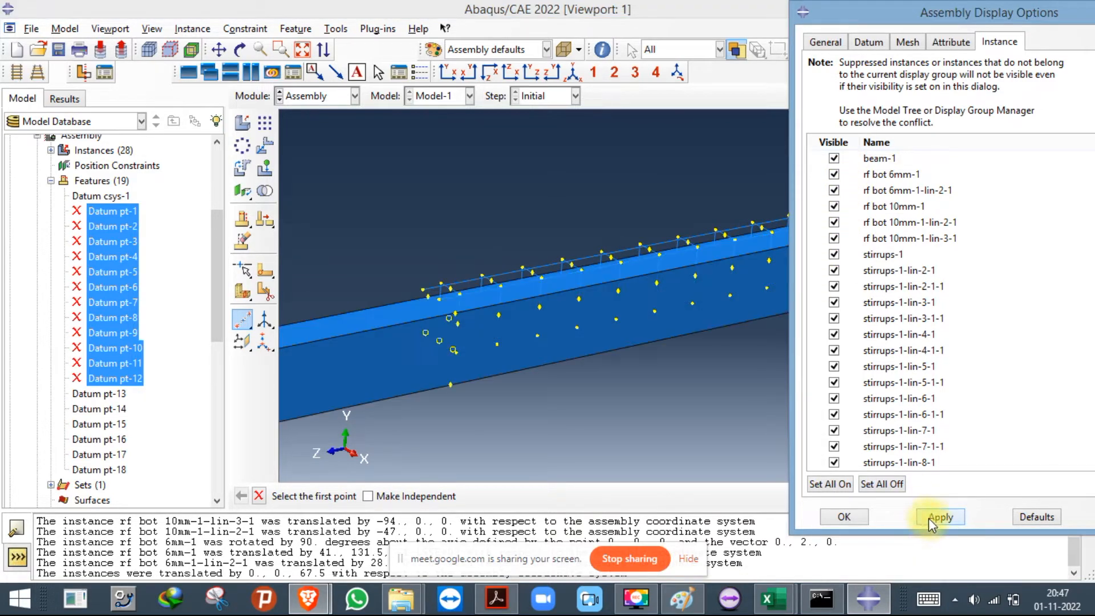
# Translate beam-1 from its centre datum point to the cage's centre datum point.
pyautogui.click(264, 150)
pyautogui.moveTo(351, 303); pyautogui.dragTo(395, 426)
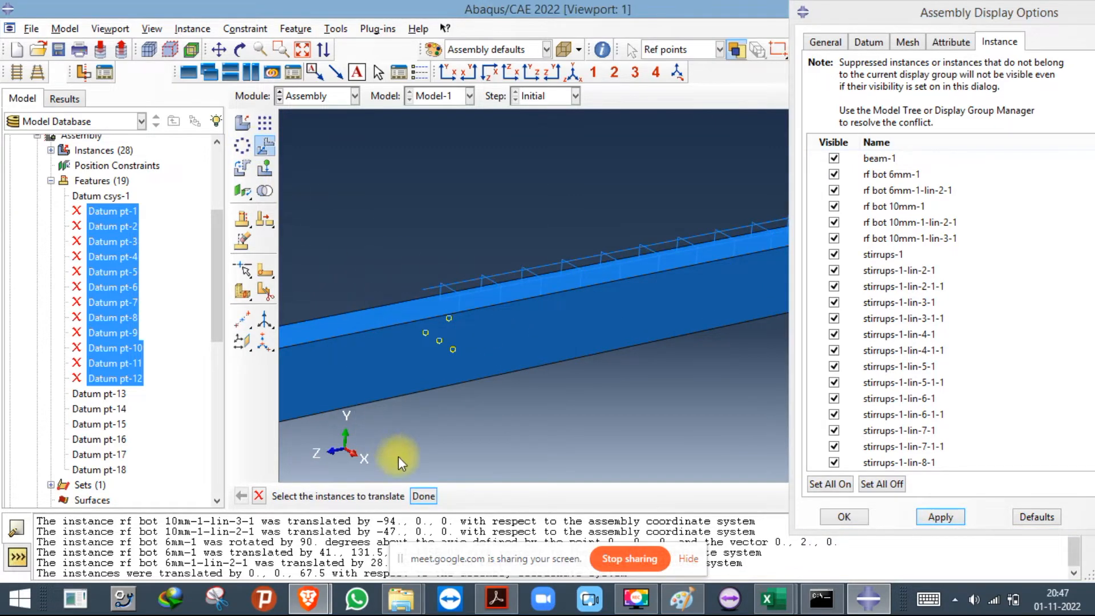
pyautogui.click(423, 496)
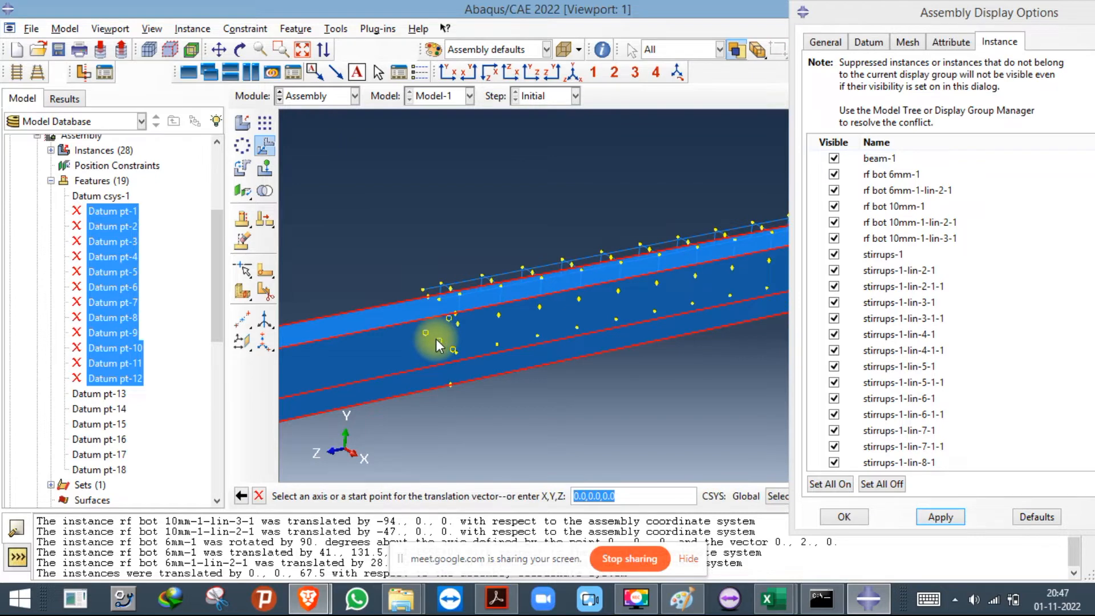
pyautogui.click(439, 341)
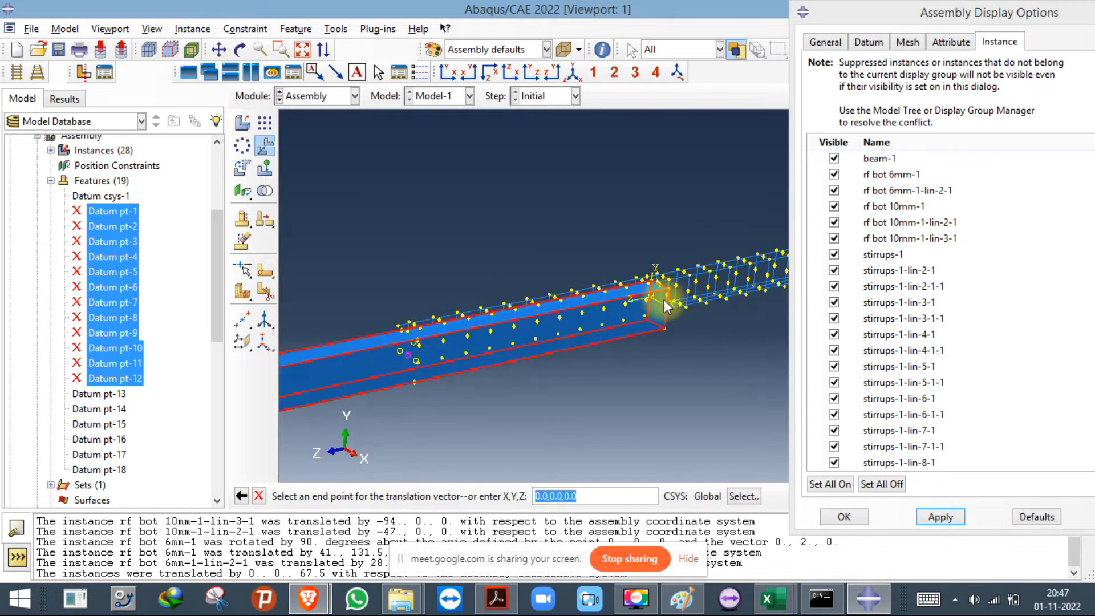
pyautogui.scroll(5, 638, 291)
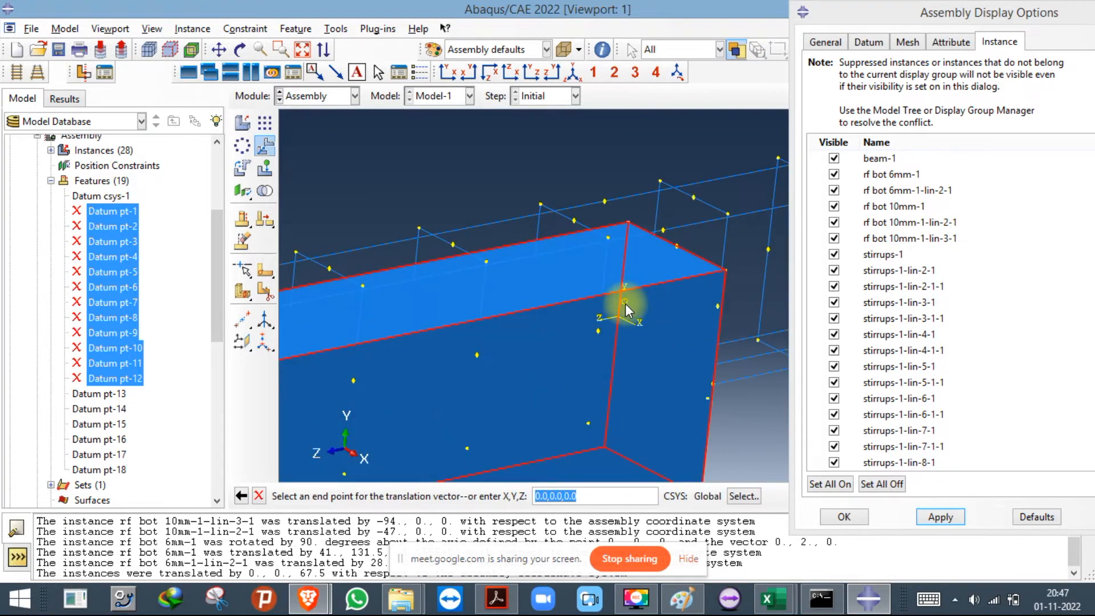
pyautogui.click(619, 310)
pyautogui.scroll(-8, 618, 310)
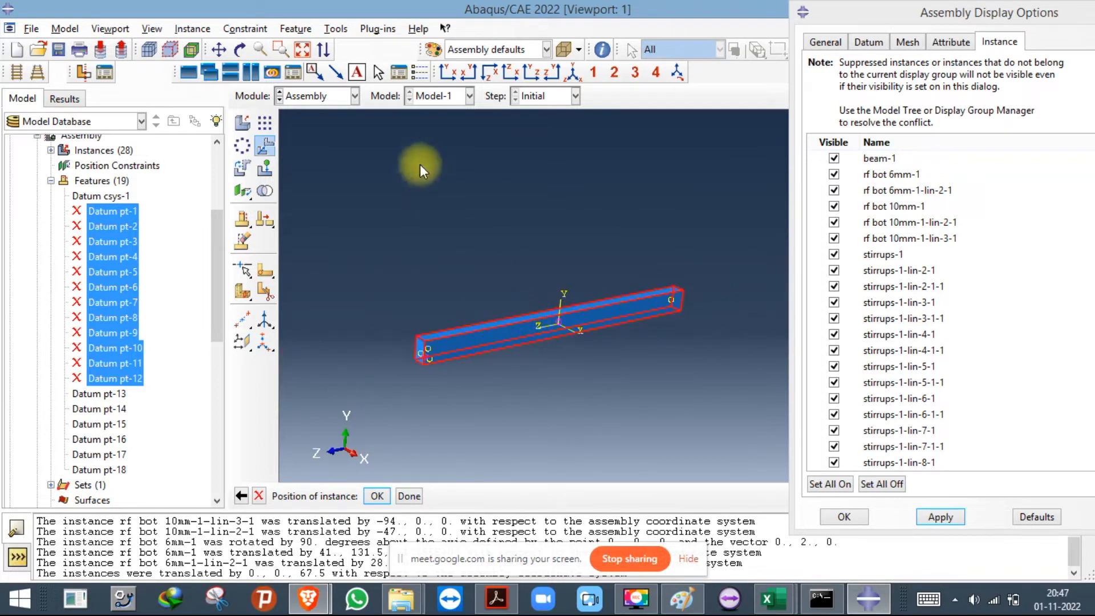
# Show the assembly translucent in the front XY view and accept beam-1's translated position.
pyautogui.click(449, 72)
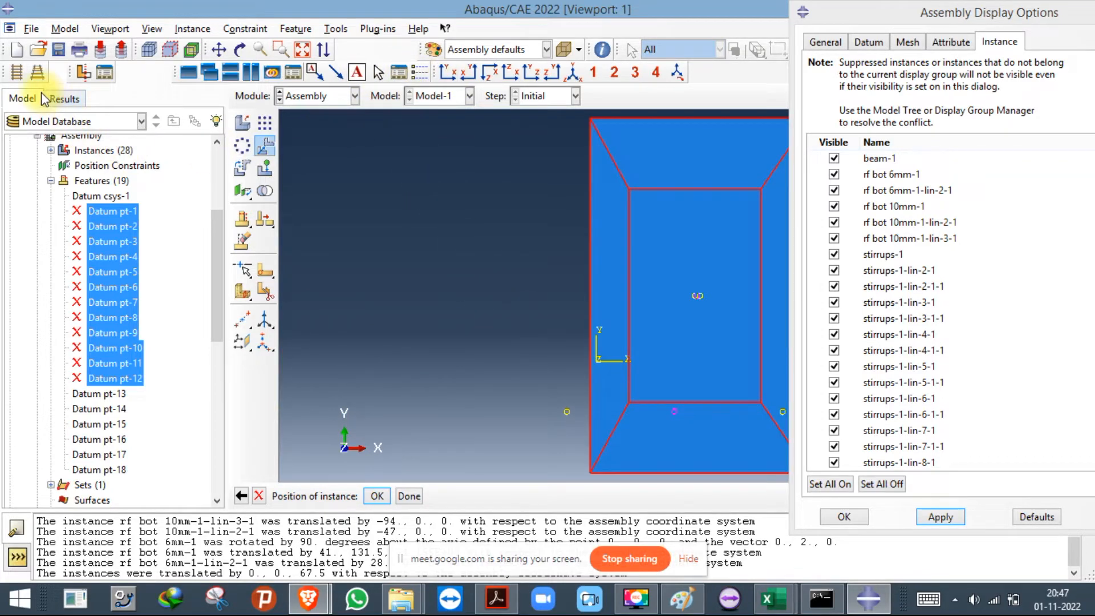
pyautogui.moveTo(941, 13); pyautogui.dragTo(1081, 147)
pyautogui.click(614, 73)
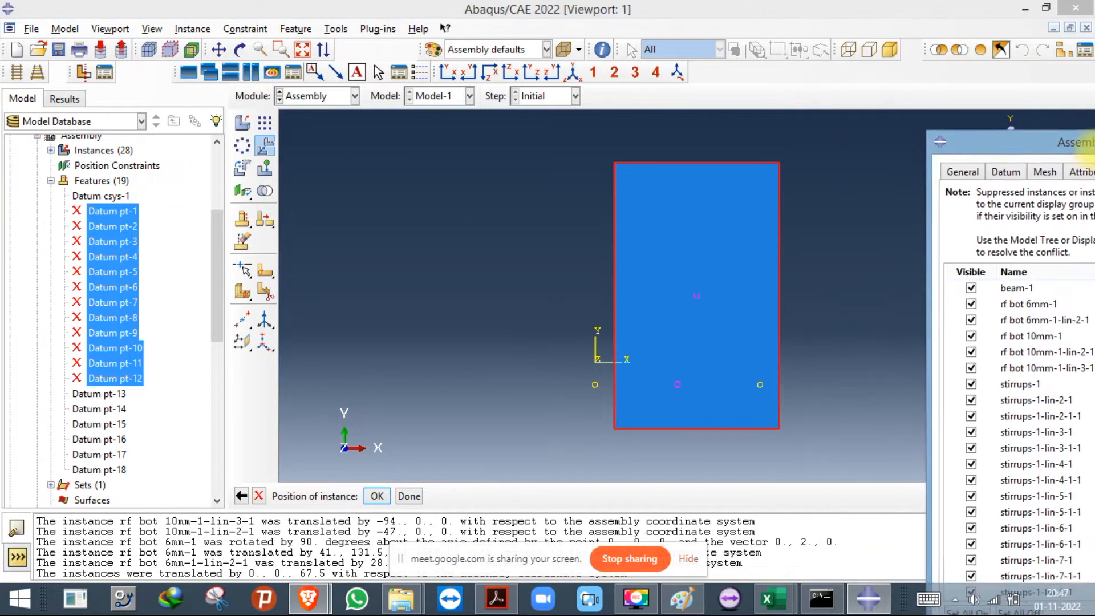
pyautogui.click(563, 49)
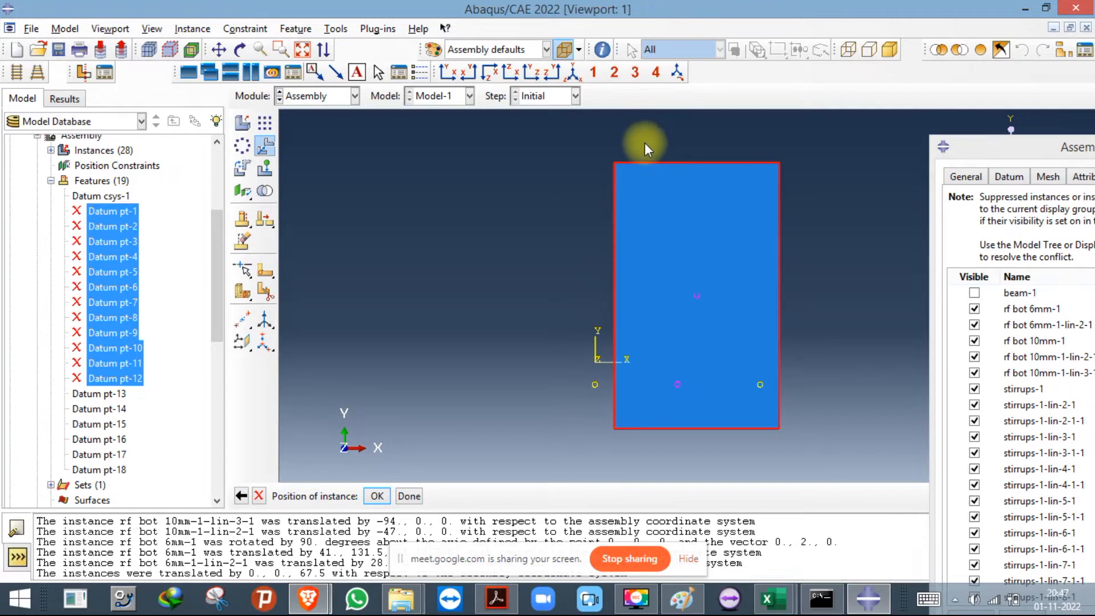
pyautogui.scroll(-2, 764, 331)
pyautogui.scroll(3, 724, 299)
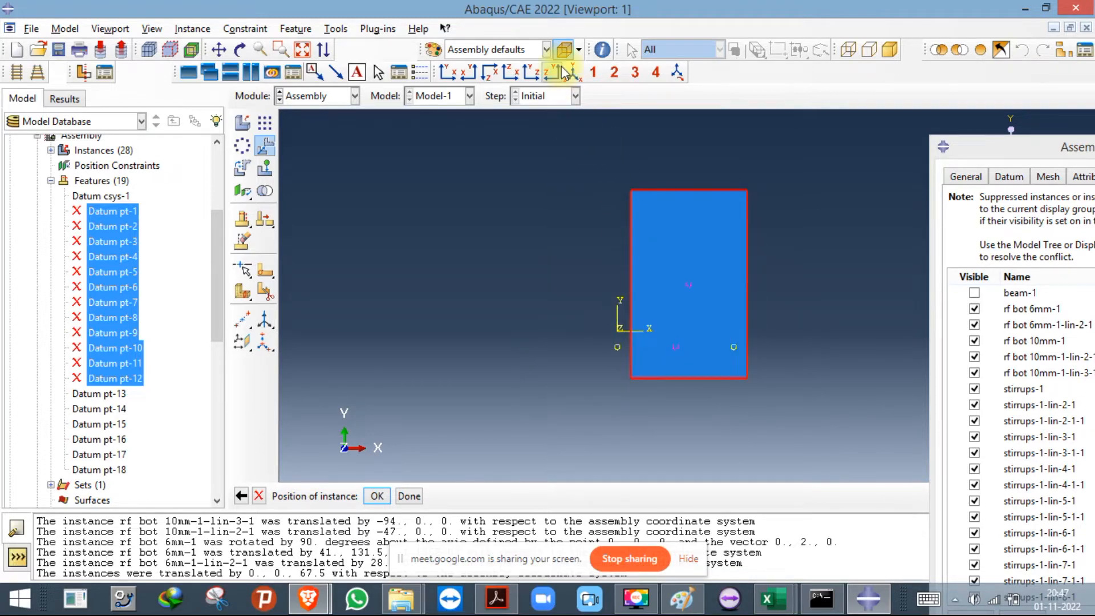
pyautogui.click(378, 496)
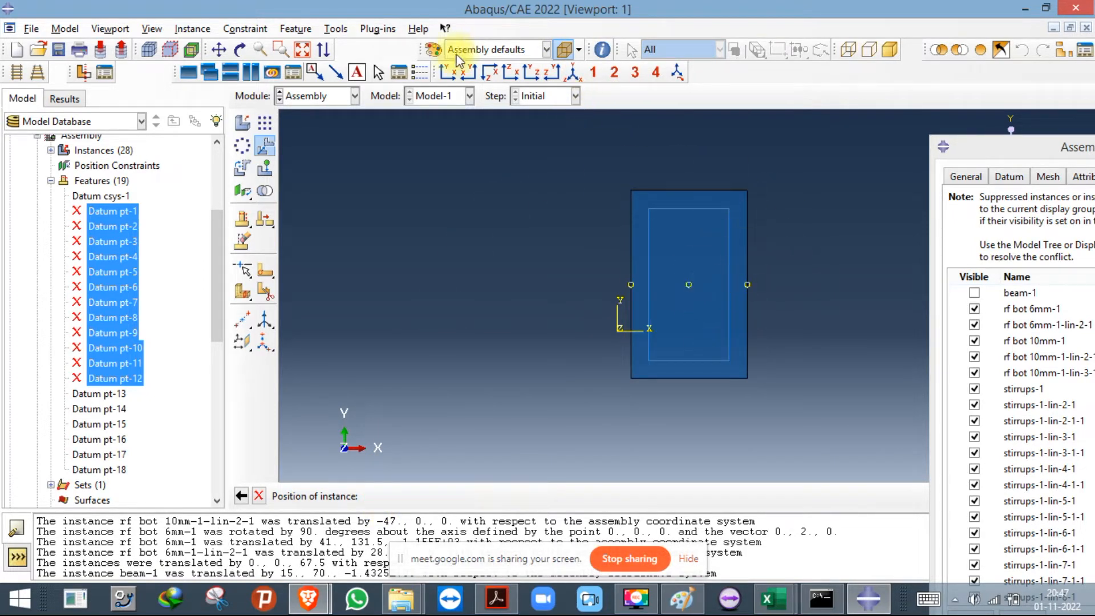
# Check the cage's fit inside the beam from the side, plan and isometric views, and end the Translate command.
pyautogui.click(525, 74)
pyautogui.click(489, 73)
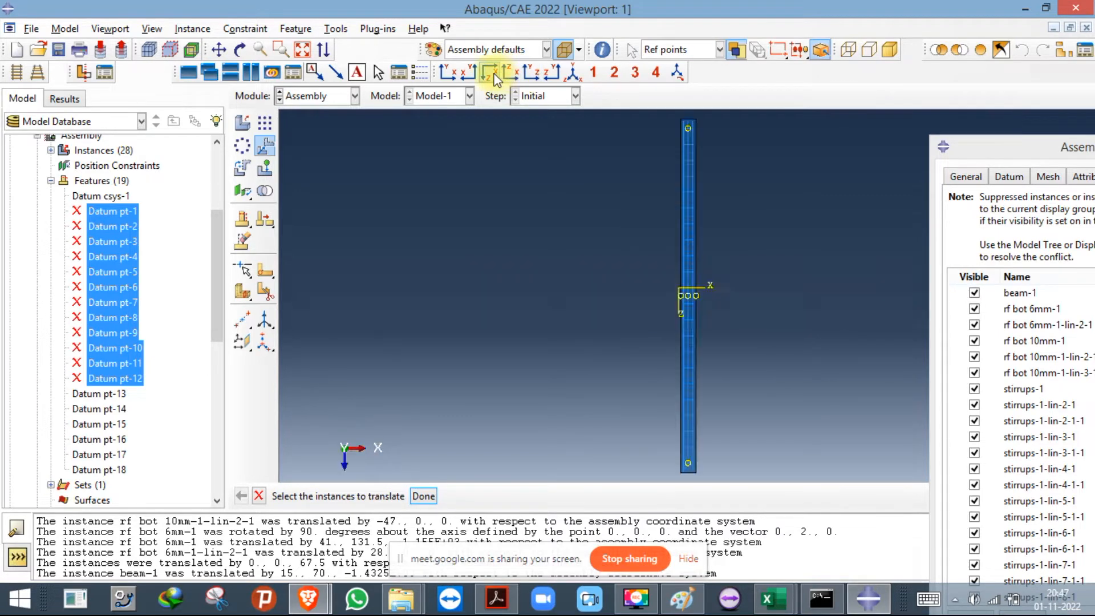
pyautogui.click(573, 73)
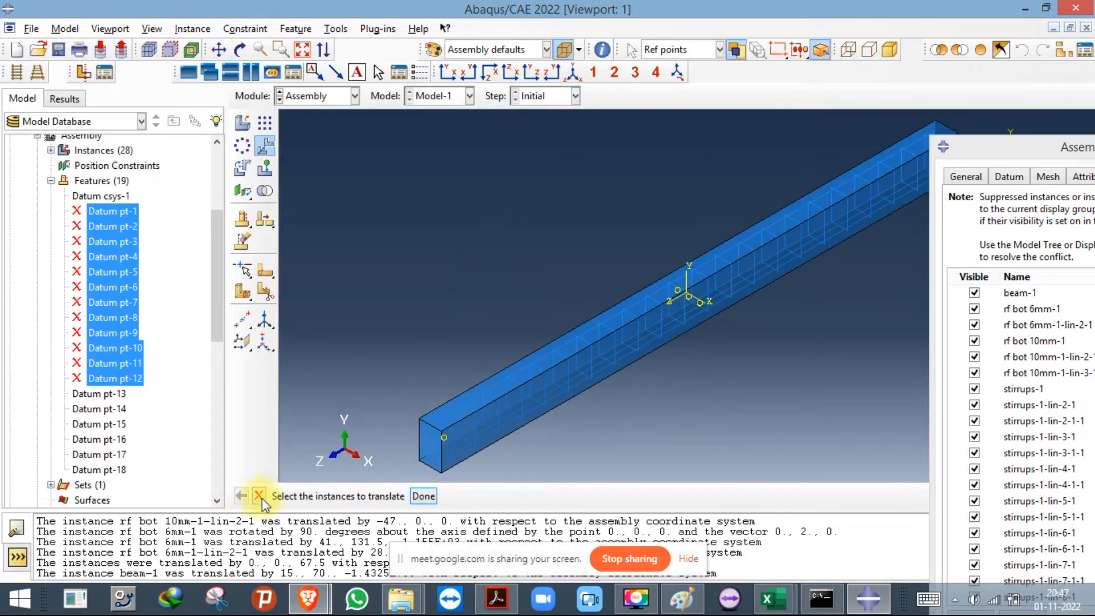
pyautogui.click(423, 495)
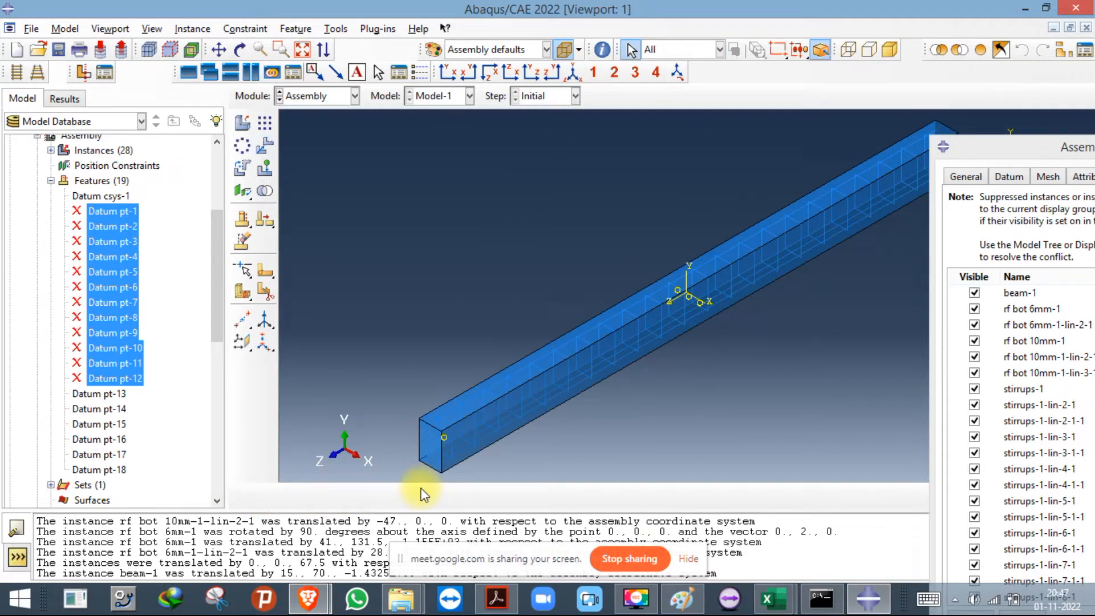
# Delete all datum points, Datum pt-1 to Datum pt-18, from the assembly features, keeping Datum csys-1.
pyautogui.rightClick(138, 255)
pyautogui.click(171, 327)
pyautogui.moveTo(84, 473); pyautogui.dragTo(111, 216)
pyautogui.rightClick(110, 217)
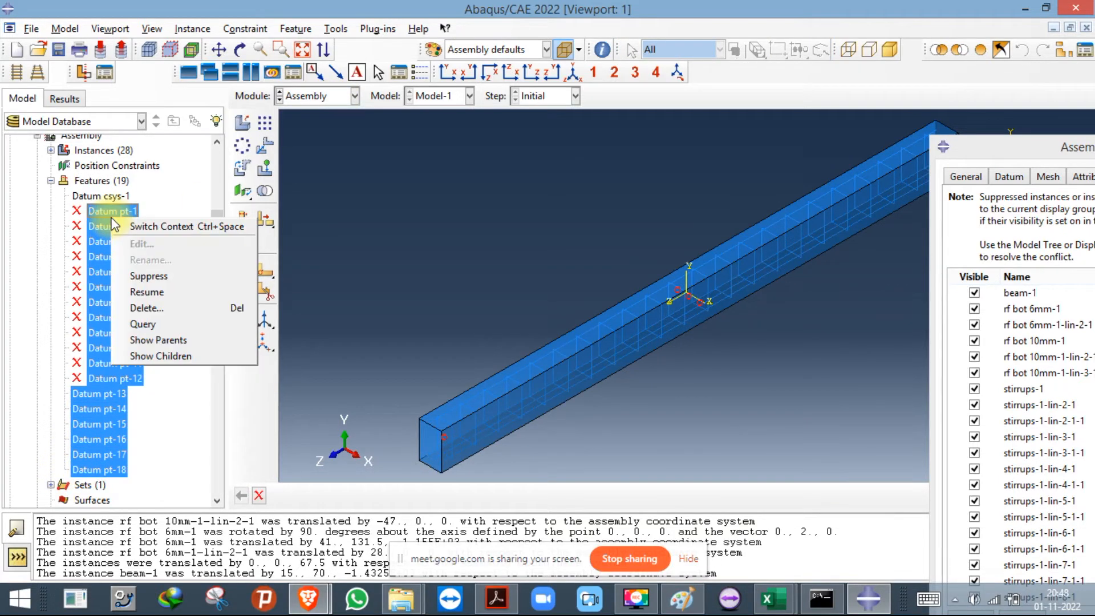
pyautogui.click(138, 310)
pyautogui.click(484, 315)
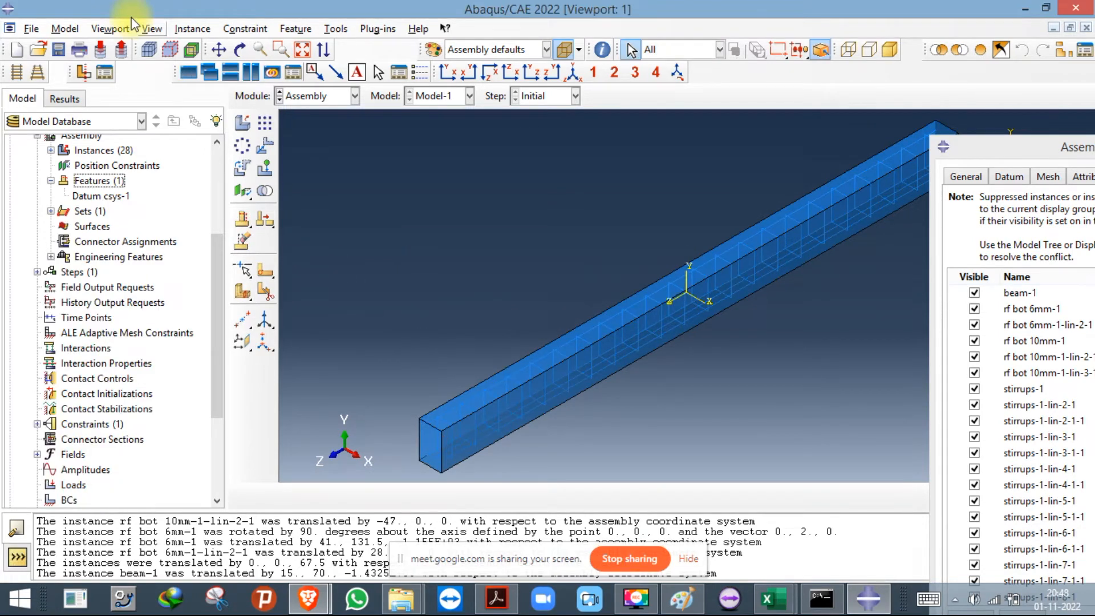
# Save the model database in the temp folder under the name beam.
pyautogui.click(60, 52)
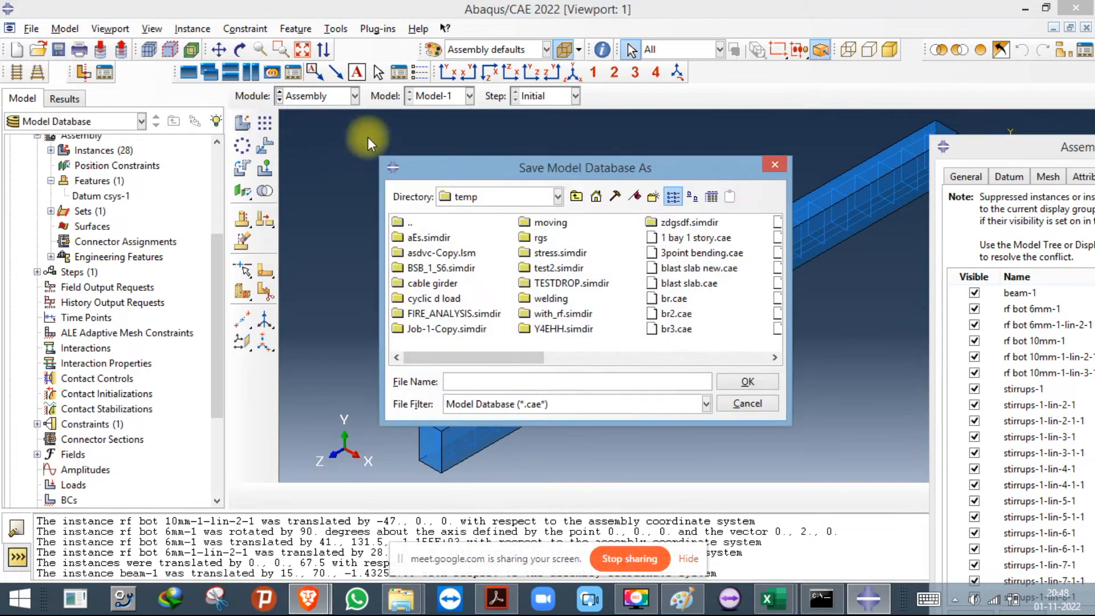
pyautogui.write('beam')
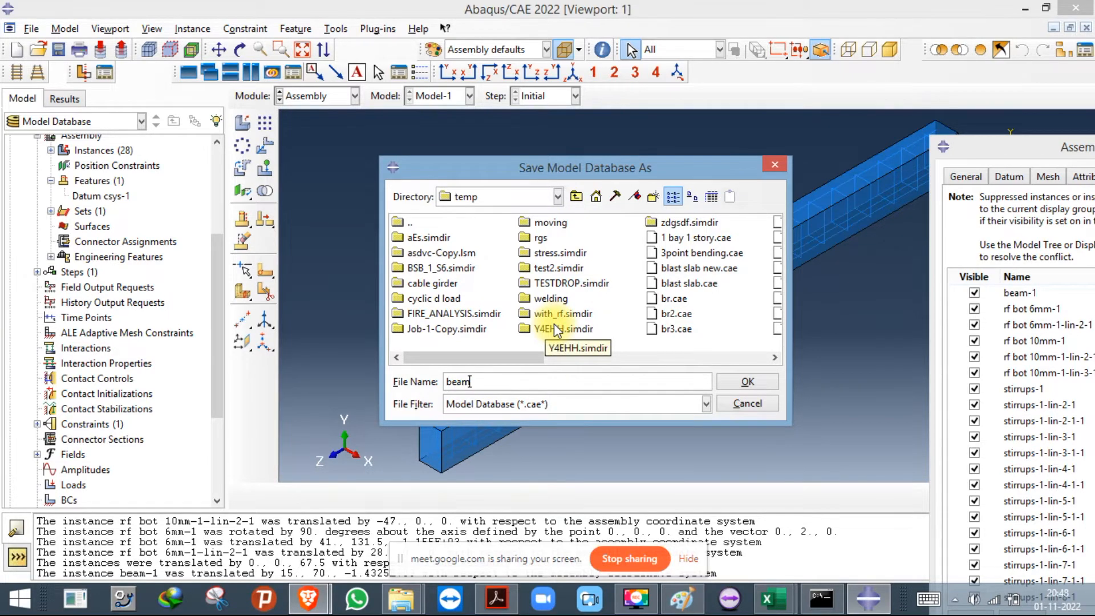
pyautogui.press('Return')
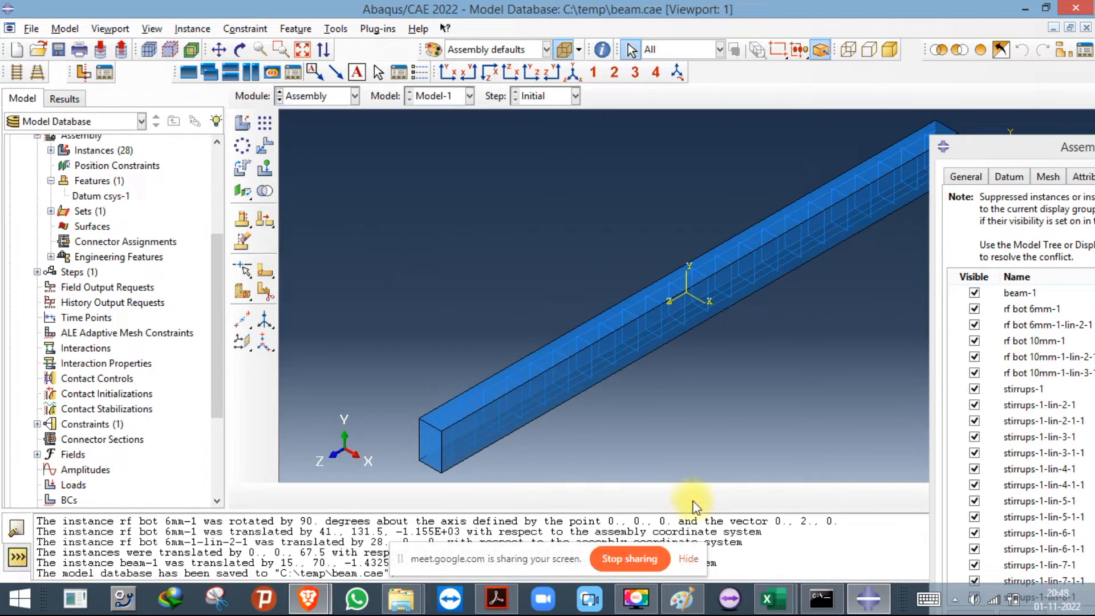
# Switch to Acrobat to consult the Figure 8 beam test set-up, and return to Abaqus/CAE.
pyautogui.scroll(-2, 568, 368)
pyautogui.click(866, 597)
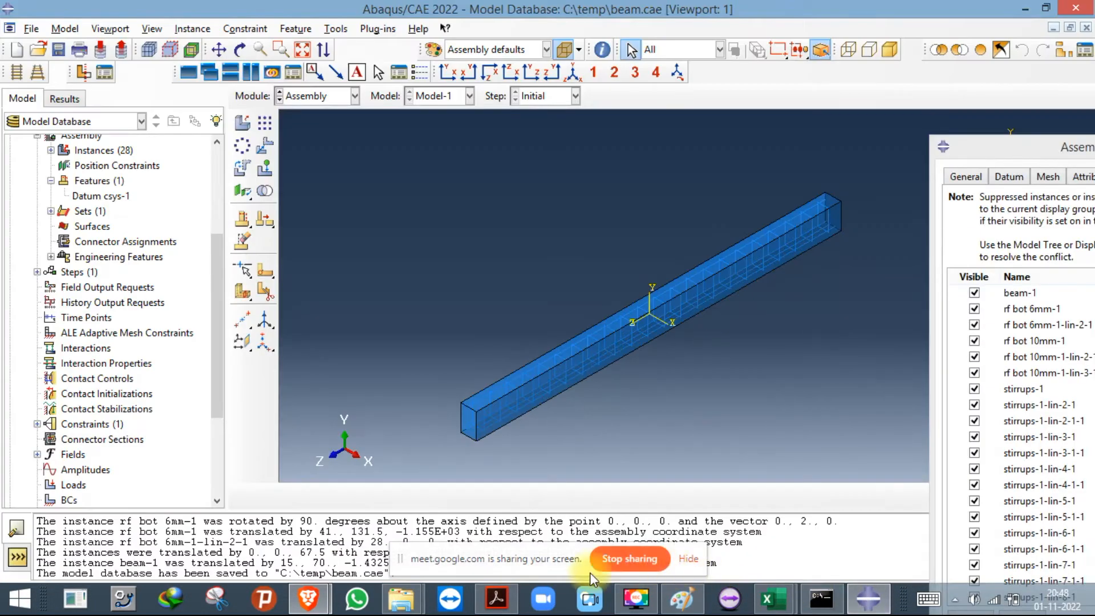
pyautogui.click(774, 594)
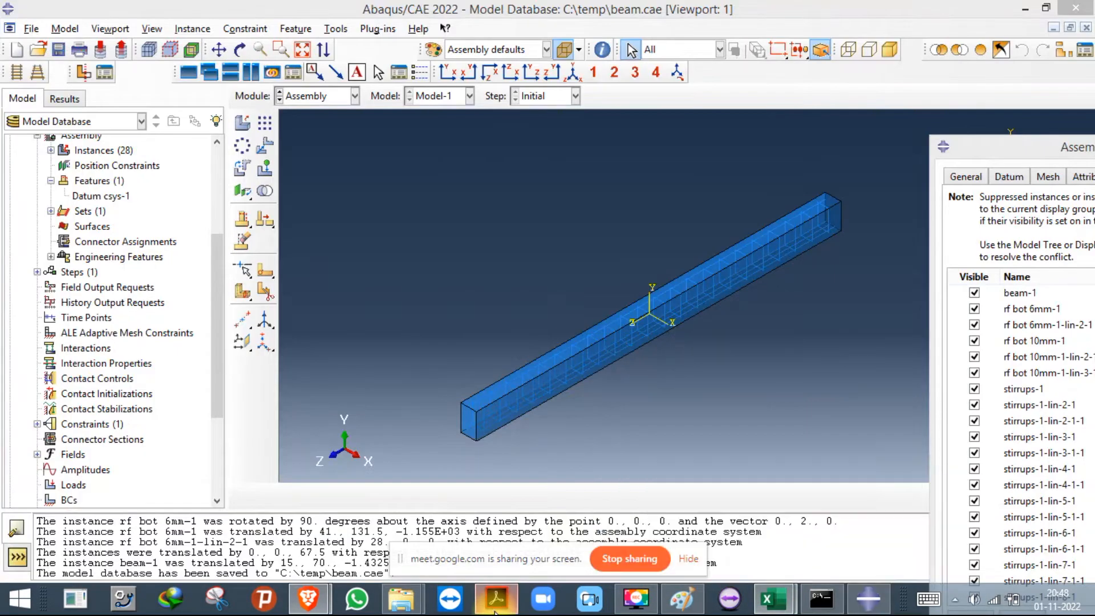
pyautogui.click(496, 599)
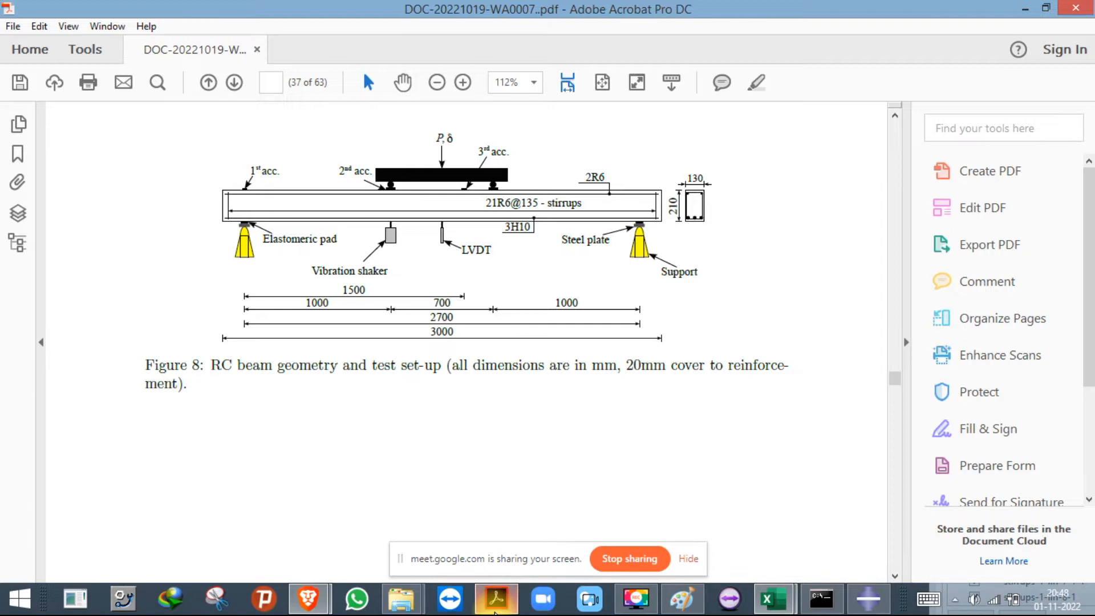
pyautogui.click(495, 611)
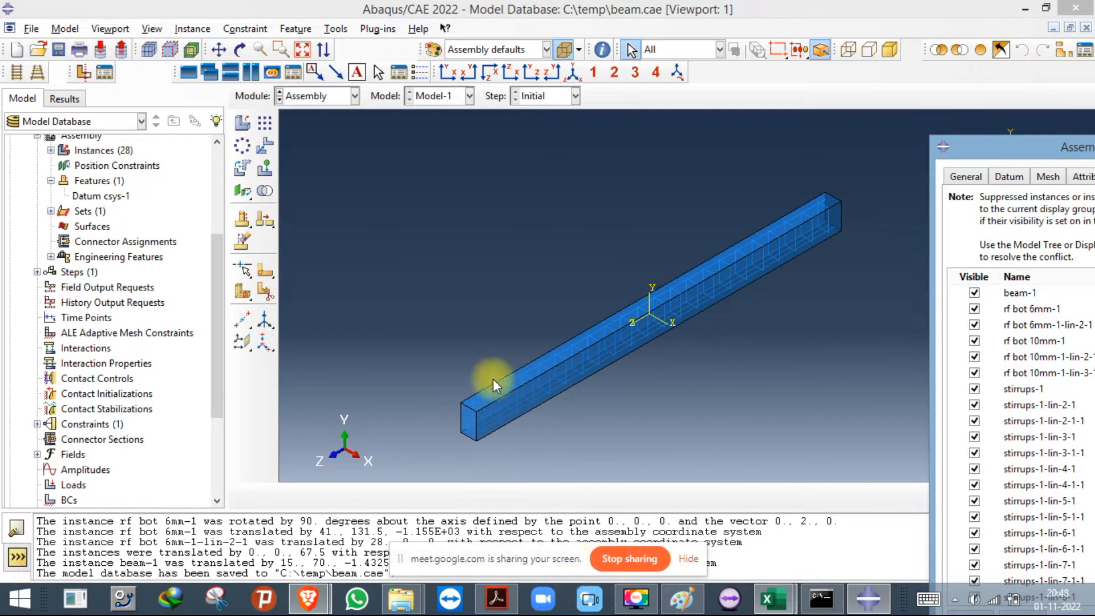
# In the Part module, start a 3D deformable shell extrusion part named support with an approximate size of 2000.
pyautogui.click(337, 105)
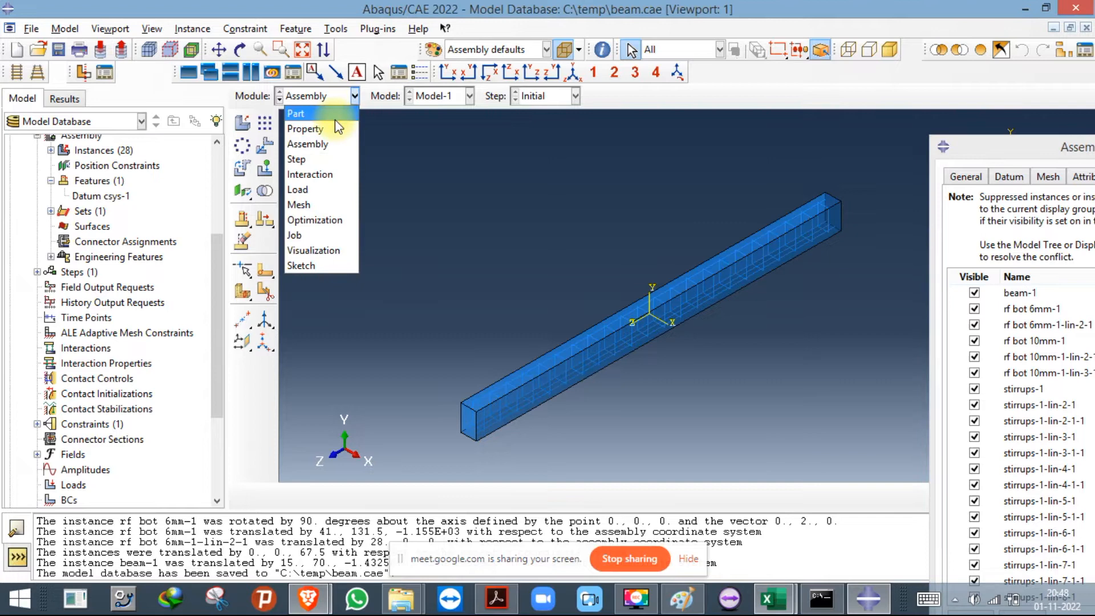
pyautogui.click(295, 113)
pyautogui.click(244, 128)
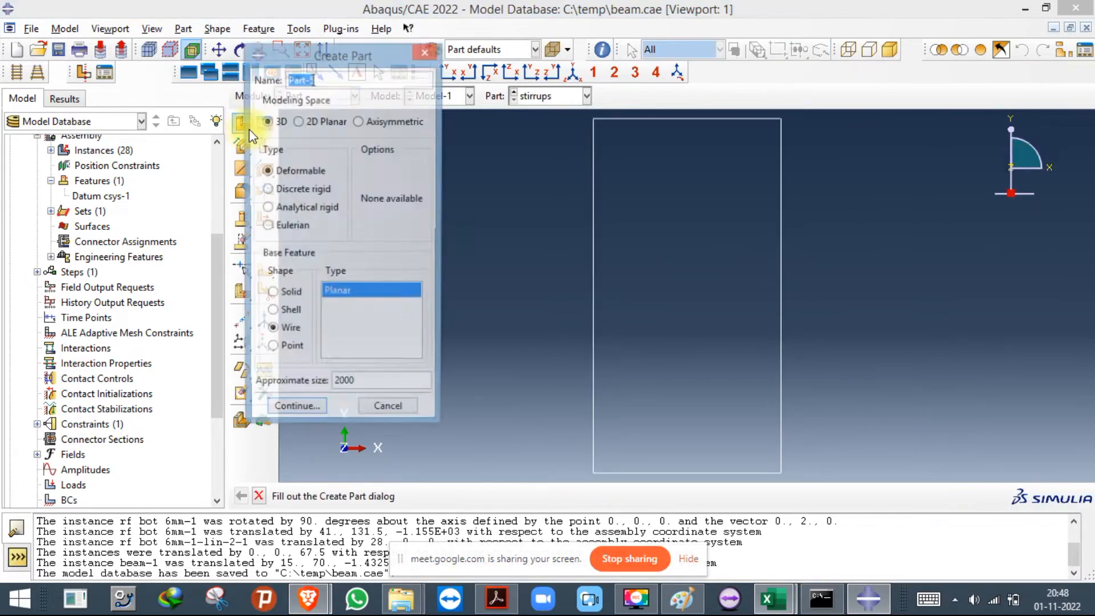
pyautogui.write('sup')
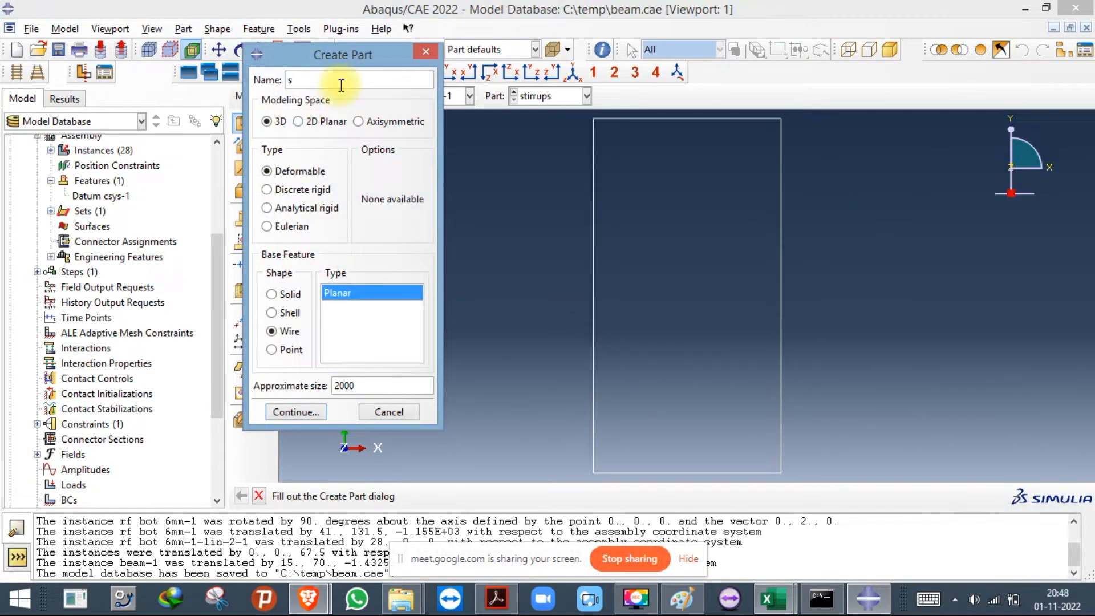
pyautogui.write('port')
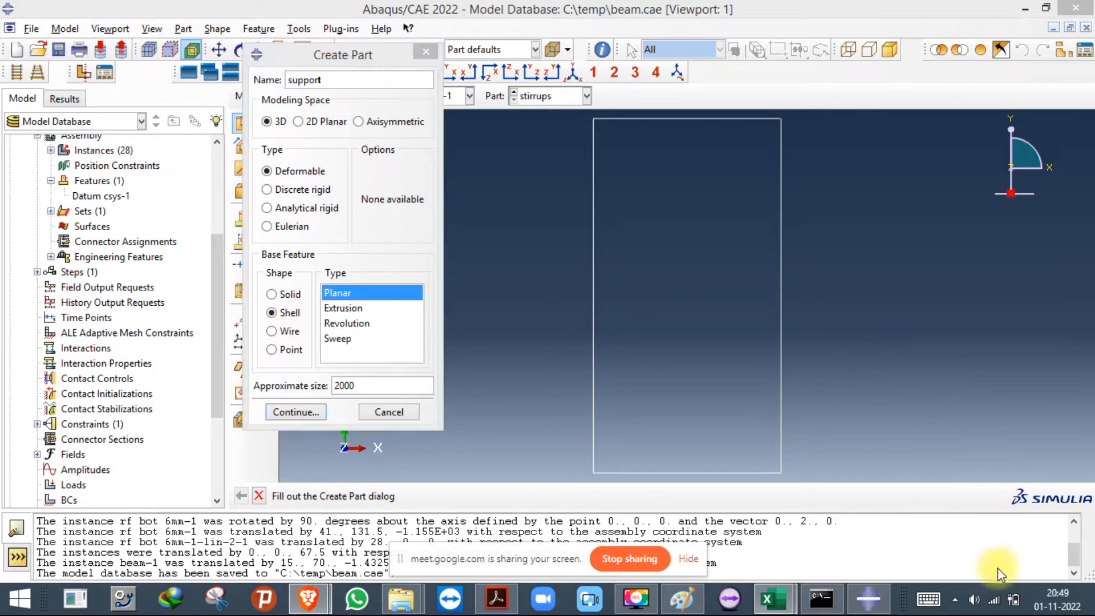
pyautogui.click(357, 308)
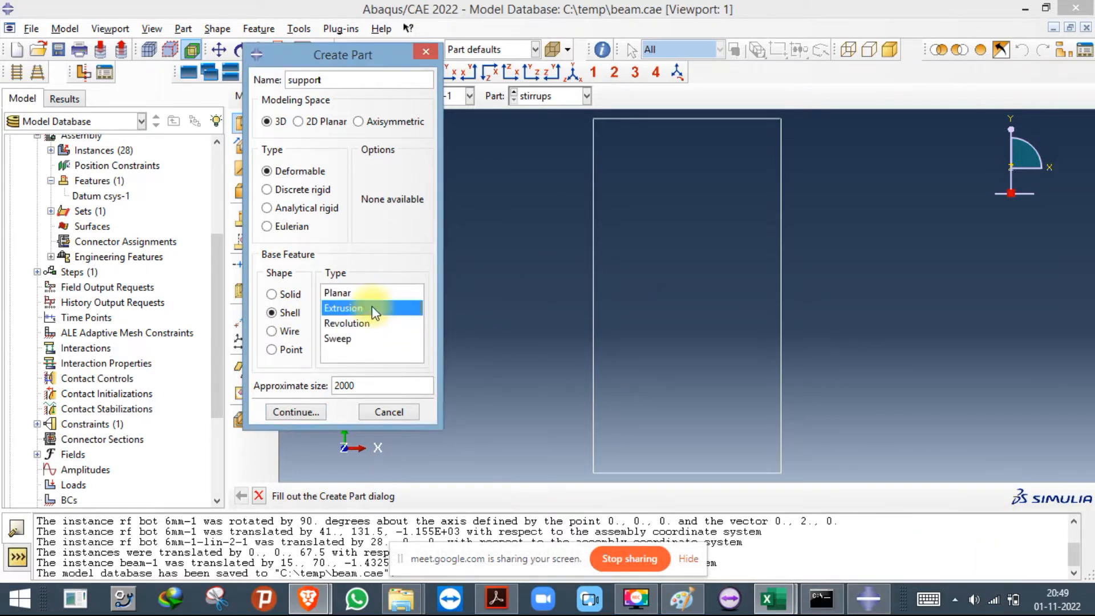
pyautogui.click(296, 412)
# Sketch a circle of about 50 radius centred on the origin and place a radius dimension on it.
pyautogui.click(242, 148)
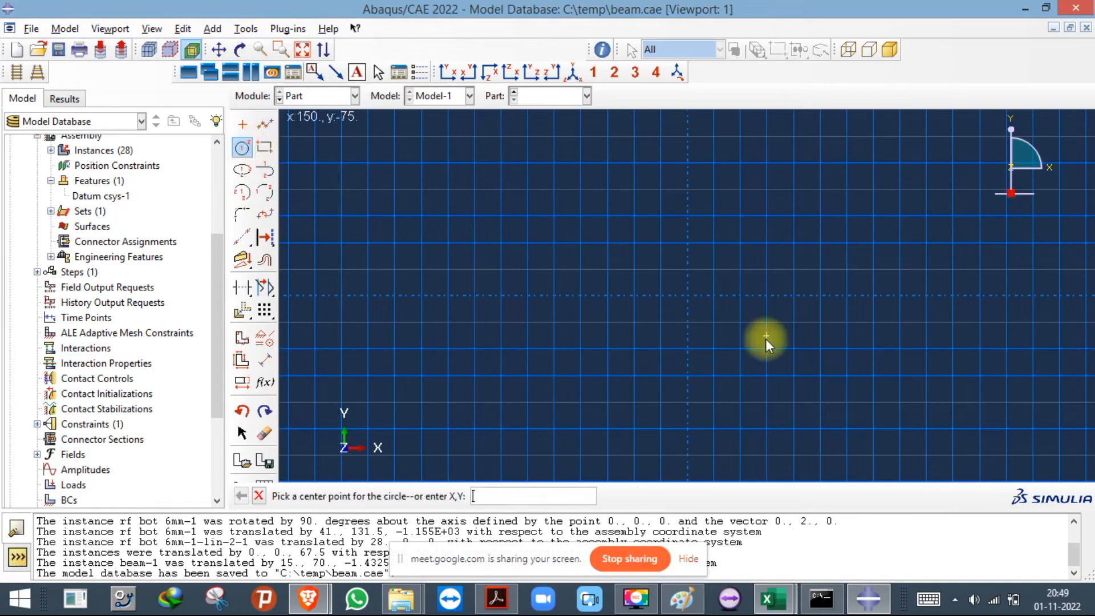
pyautogui.click(688, 295)
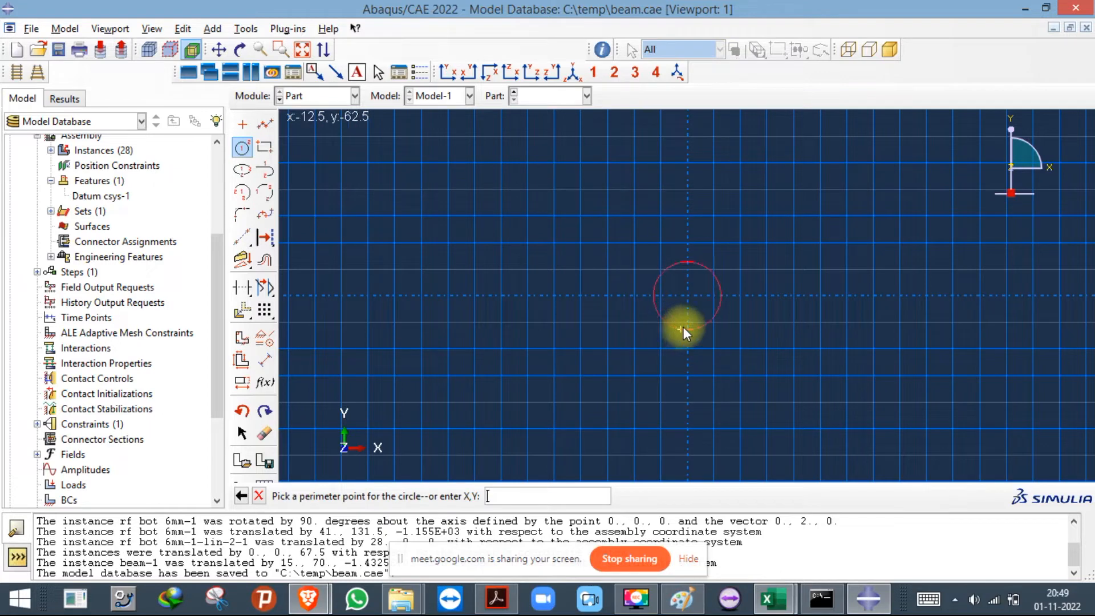
pyautogui.click(660, 295)
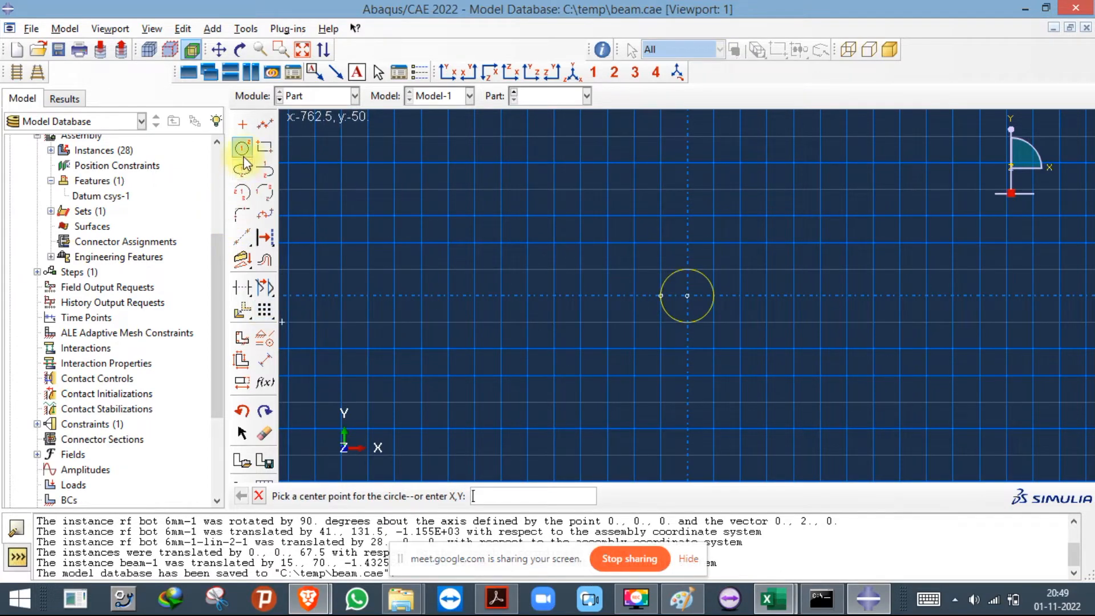
pyautogui.click(265, 361)
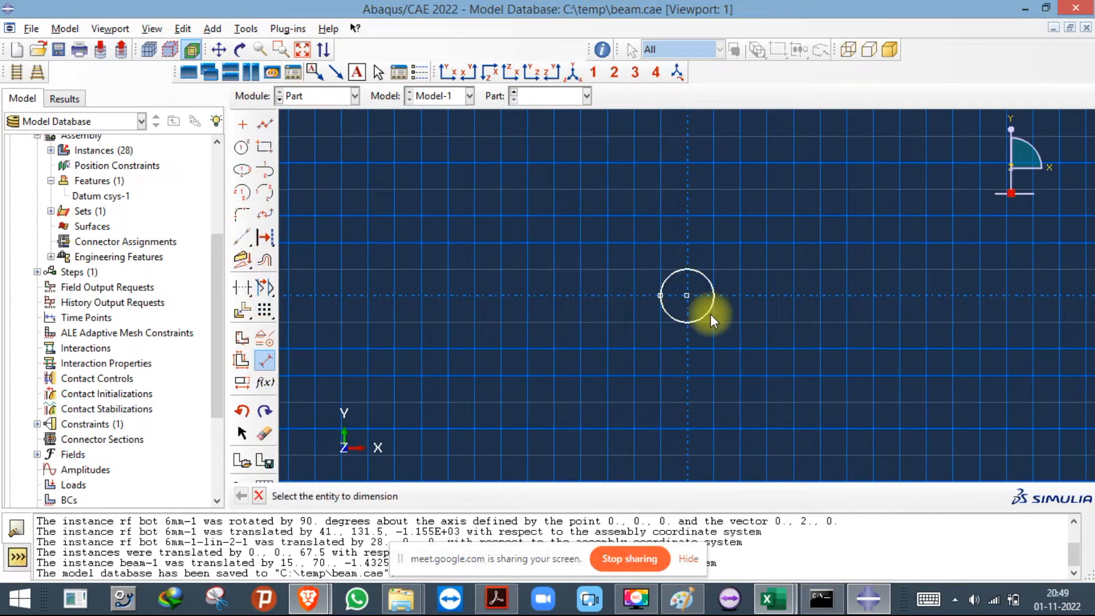
pyautogui.click(679, 313)
pyautogui.click(625, 324)
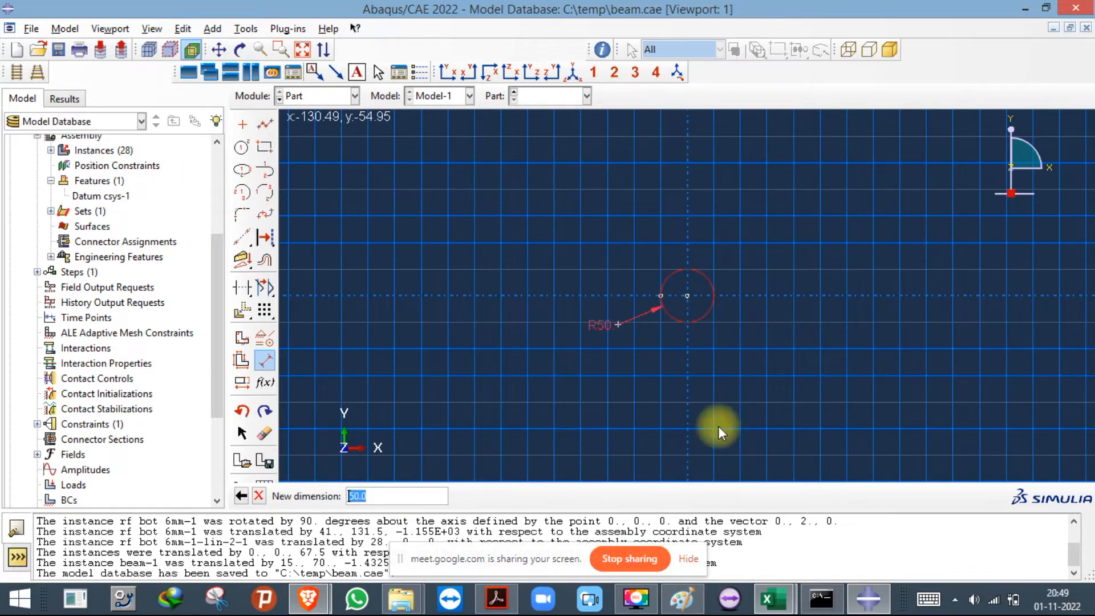
# Check the support details in the Figure 8 drawing in Acrobat and return to the Abaqus/CAE sketch.
pyautogui.click(861, 606)
pyautogui.click(857, 611)
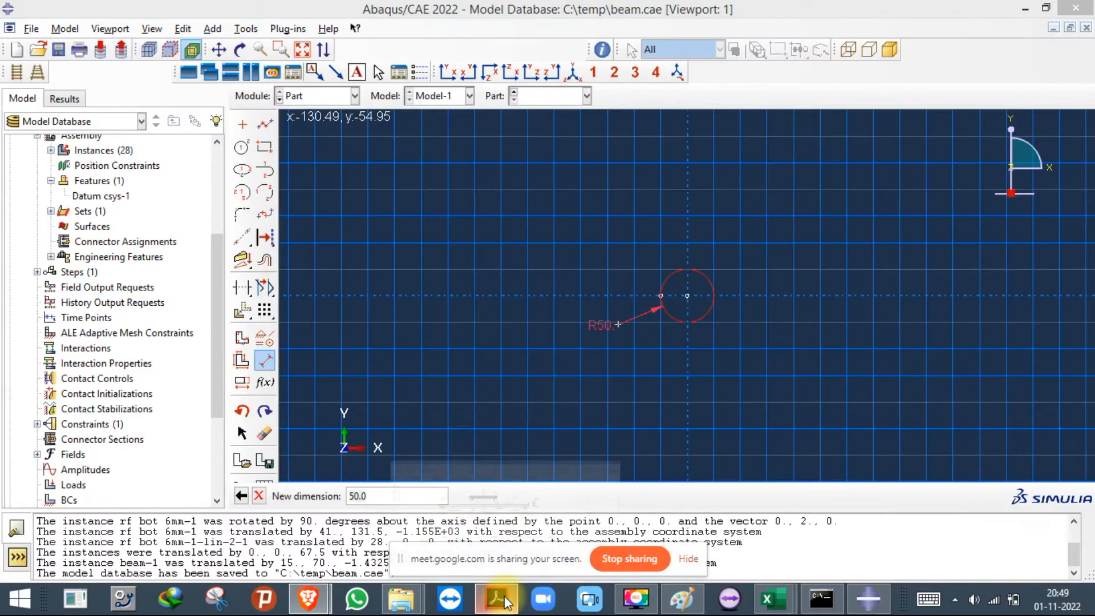
pyautogui.click(504, 597)
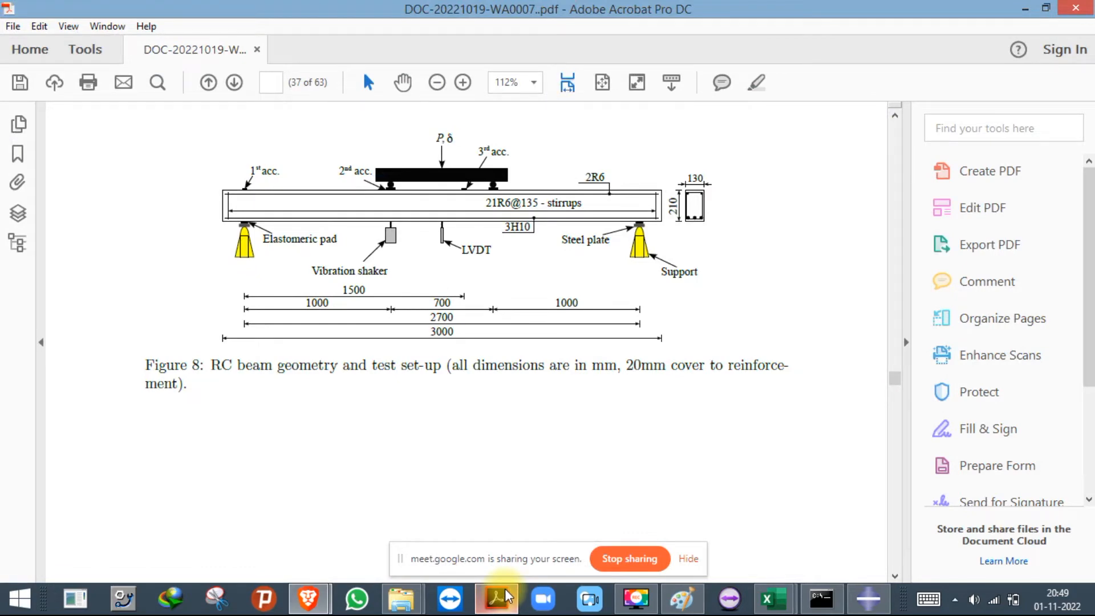
pyautogui.click(507, 597)
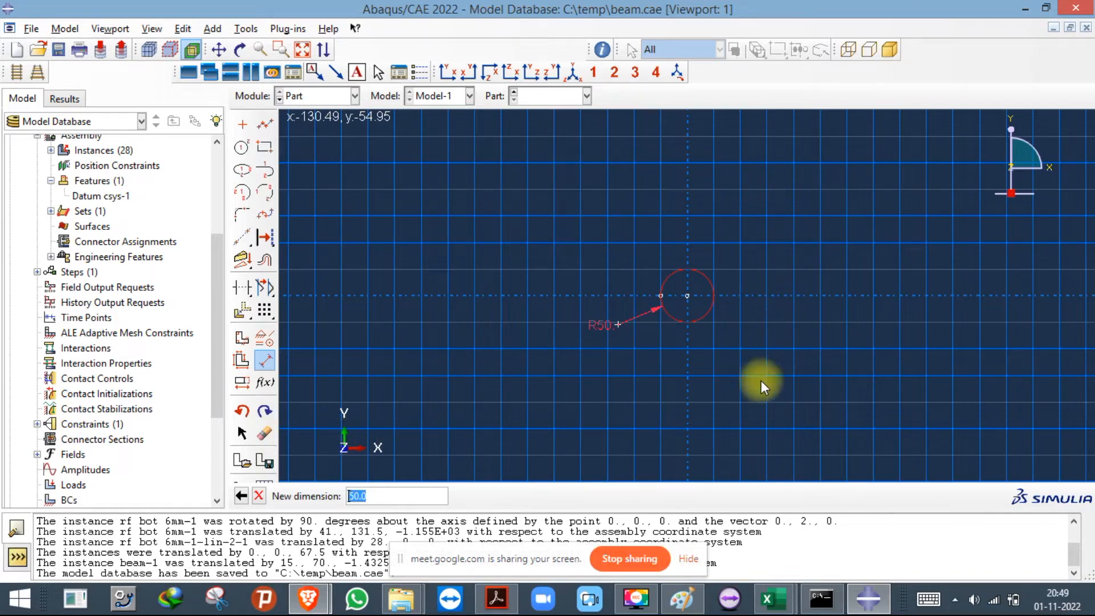
# Set the circle's radius to 50, finish the sketch and extrude the support shell to a depth of 140.
pyautogui.press('Return')
pyautogui.scroll(-1, 650, 446)
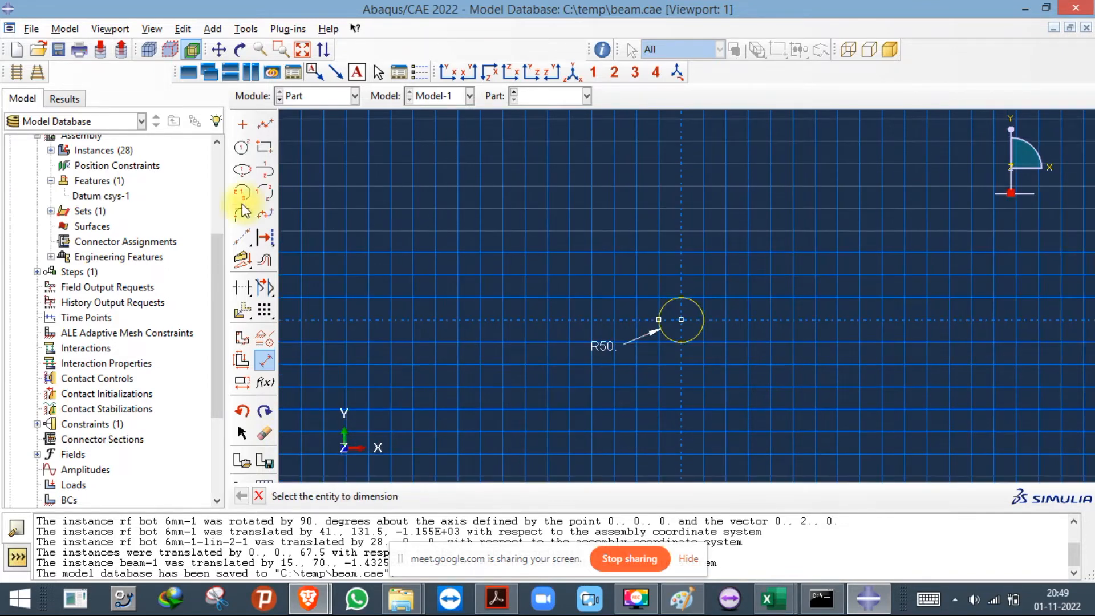
pyautogui.click(265, 124)
pyautogui.scroll(2, 649, 322)
pyautogui.scroll(2, 611, 319)
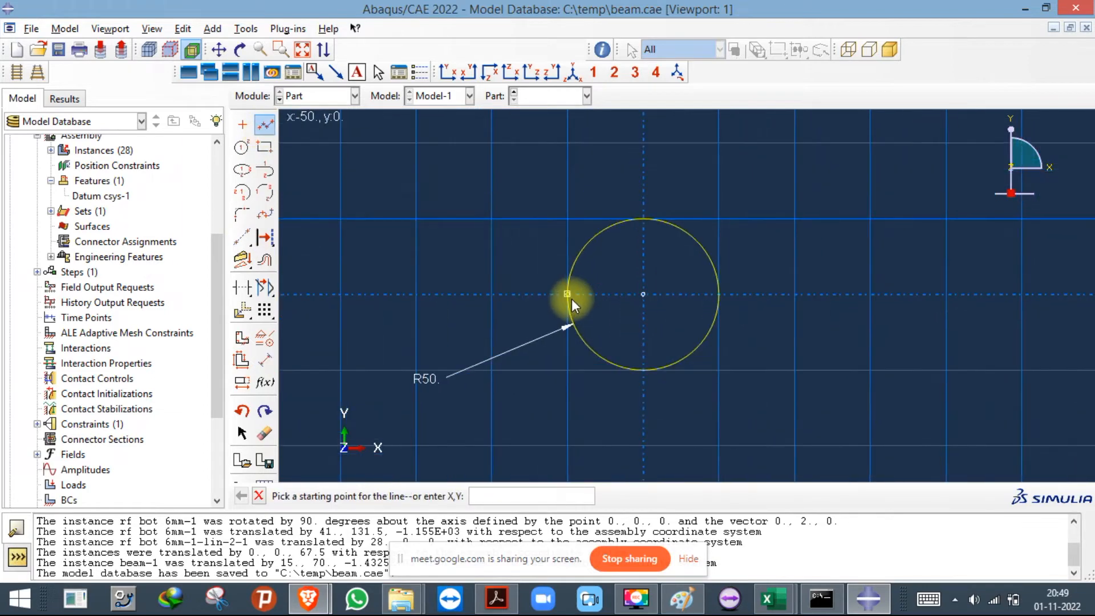
pyautogui.click(258, 496)
pyautogui.click(460, 496)
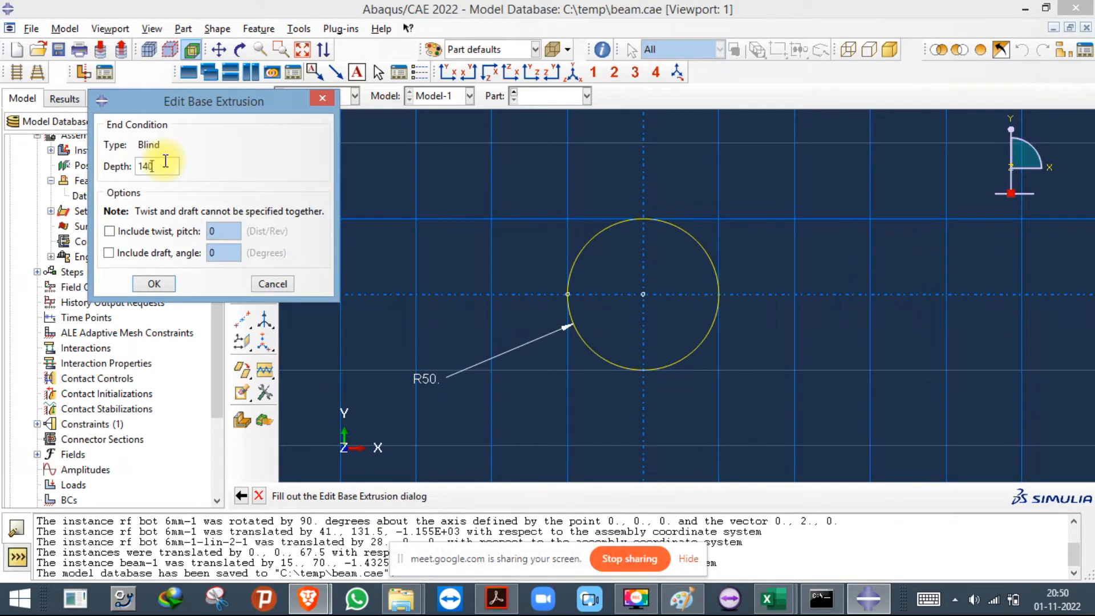
pyautogui.press('Return')
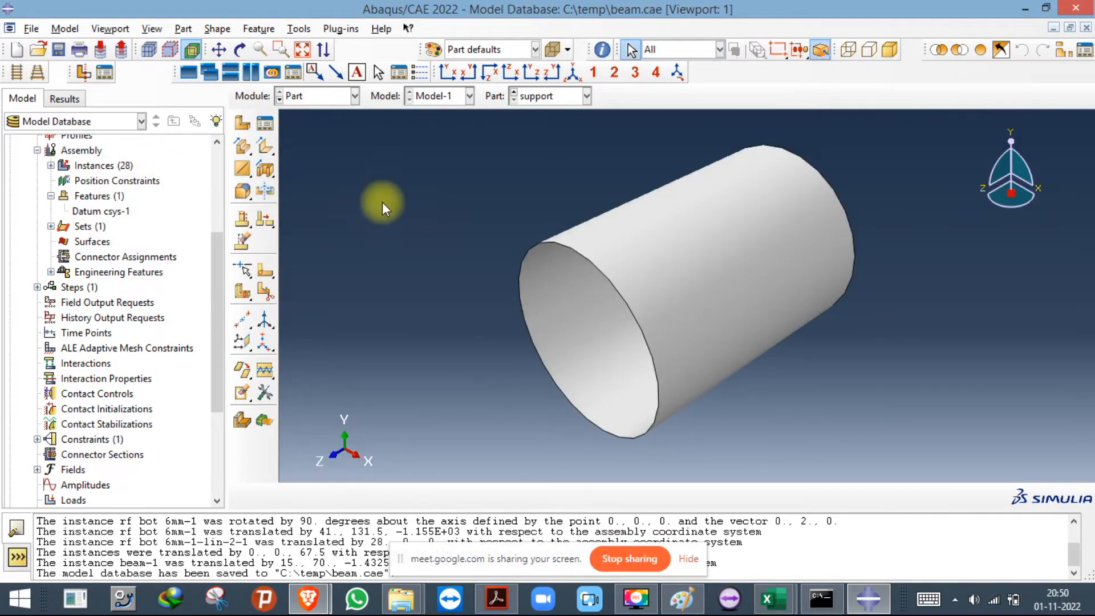
# In the Assembly module, create a dependent instance of the support part with auto-offset from other instances.
pyautogui.click(354, 102)
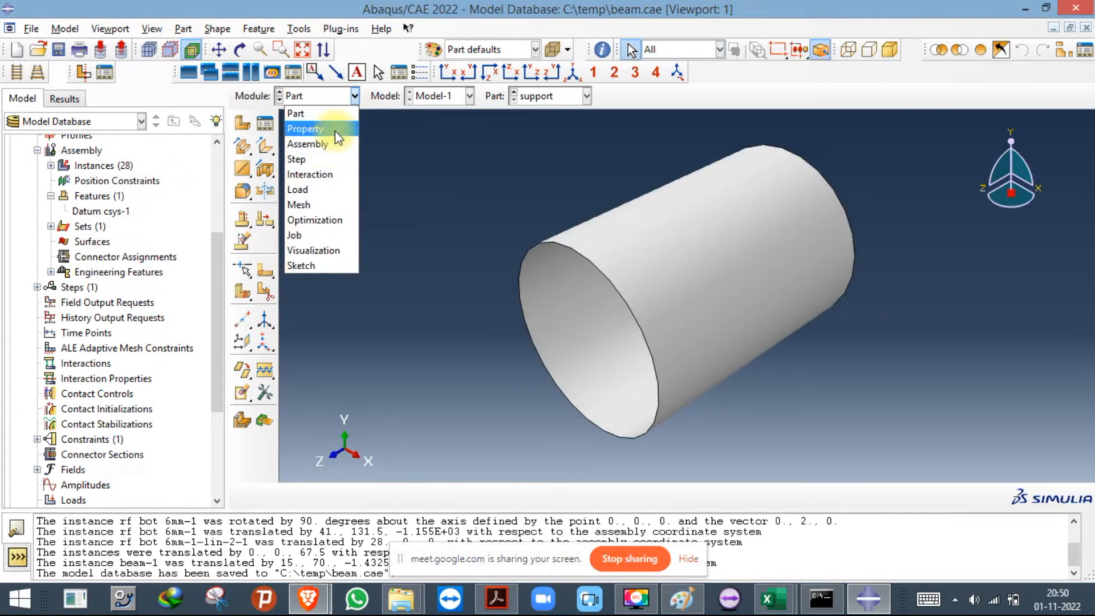
pyautogui.click(334, 130)
pyautogui.click(312, 103)
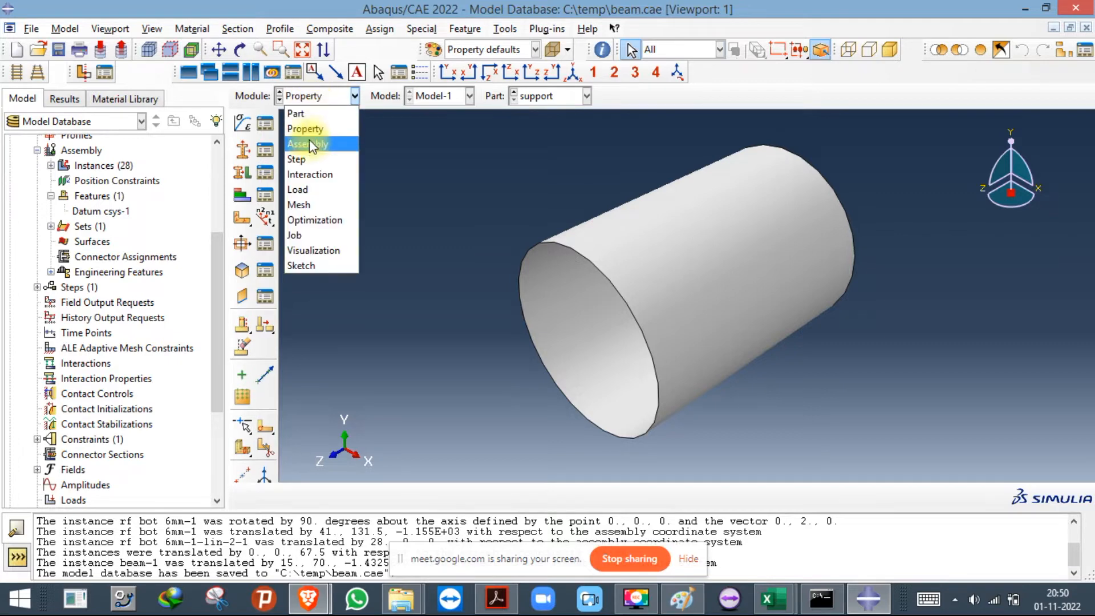
pyautogui.click(309, 143)
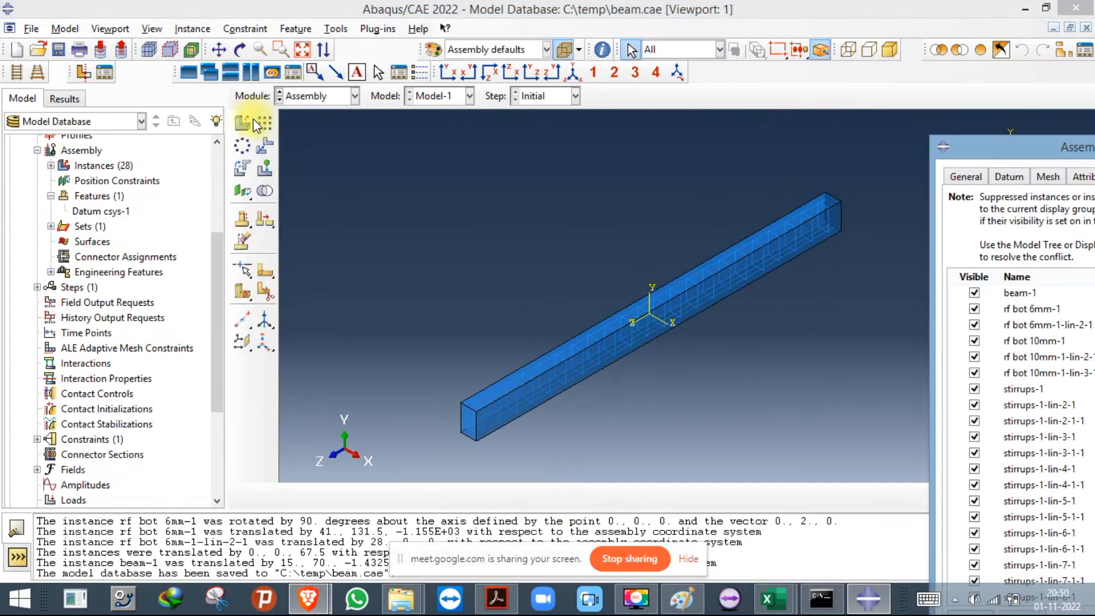
pyautogui.click(242, 121)
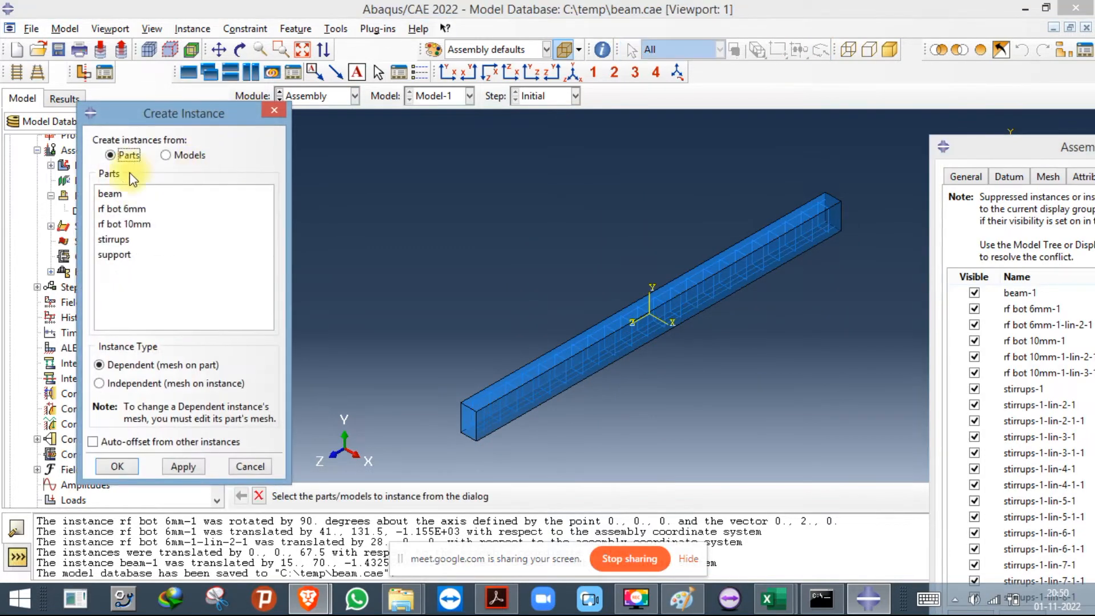
pyautogui.click(106, 257)
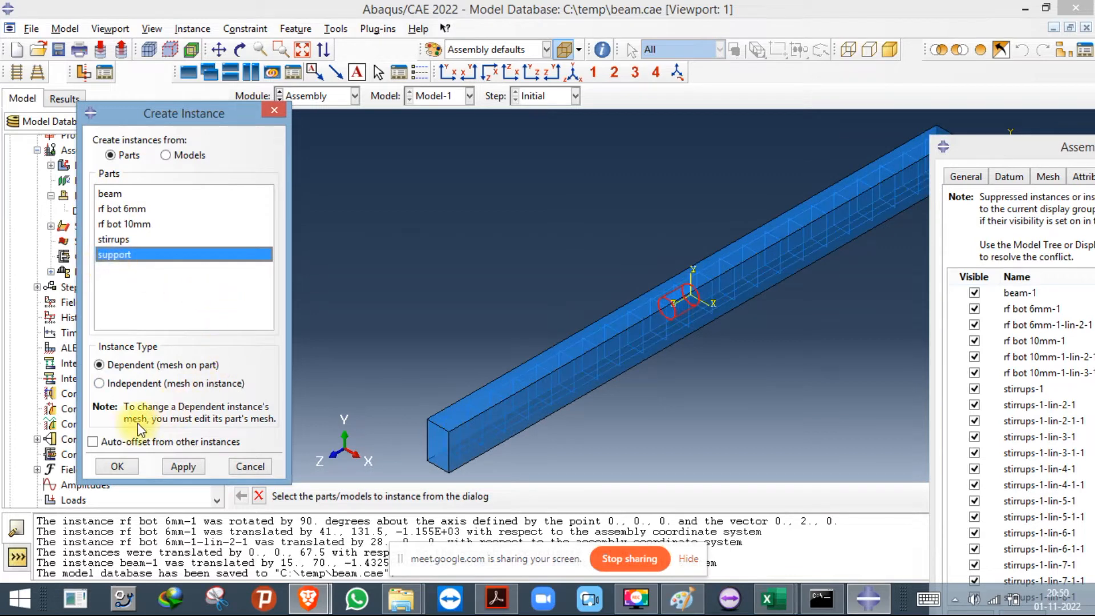
pyautogui.click(124, 442)
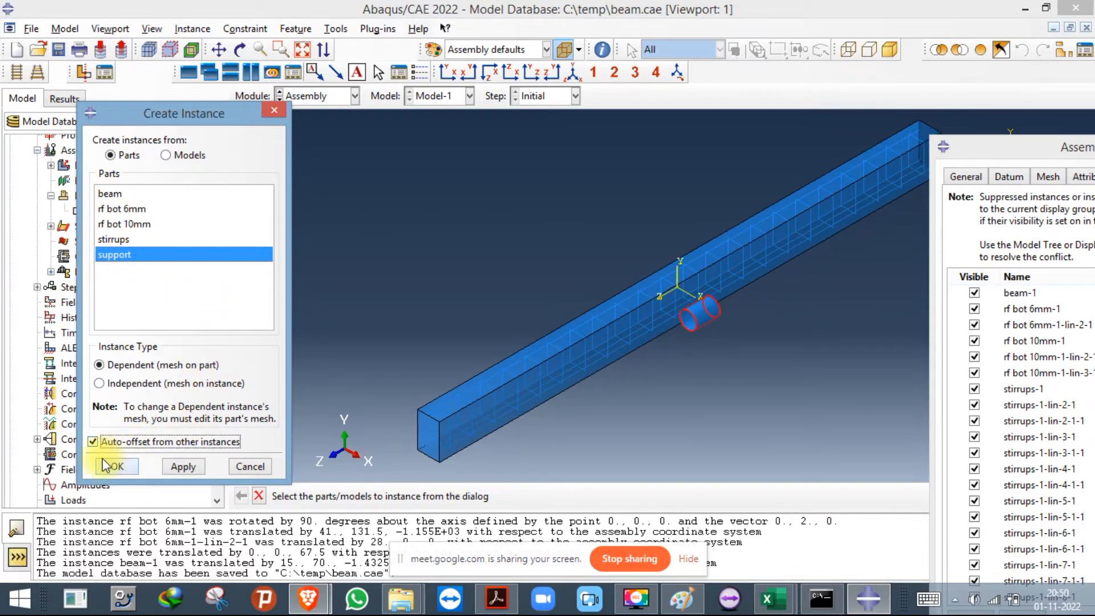
pyautogui.click(117, 465)
# Turn off translucency so the beam assembly is displayed as opaque shaded solids.
pyautogui.scroll(3, 726, 297)
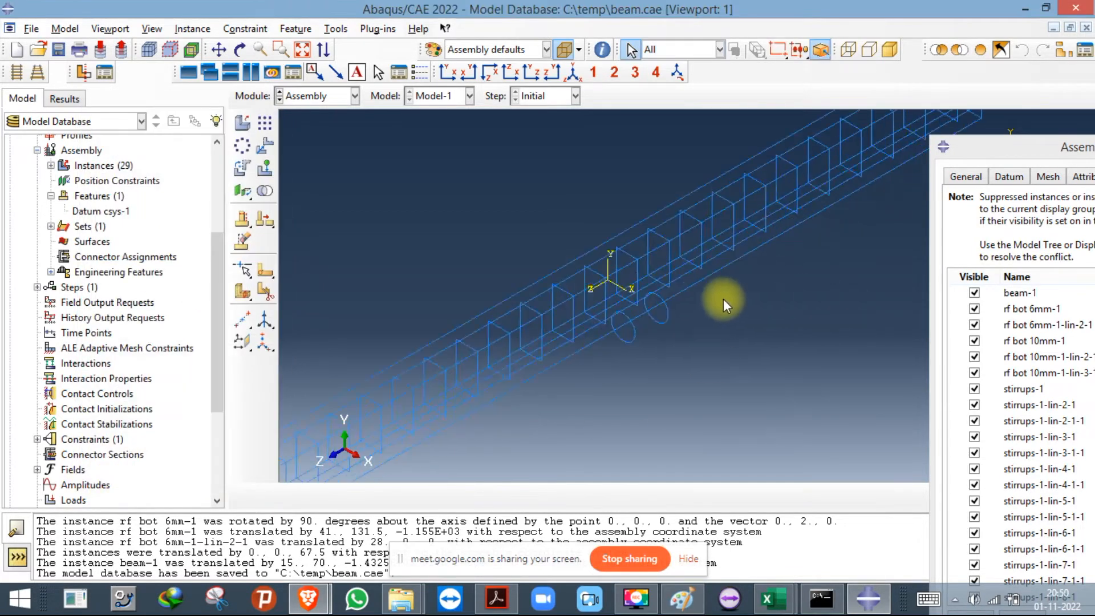
pyautogui.click(565, 51)
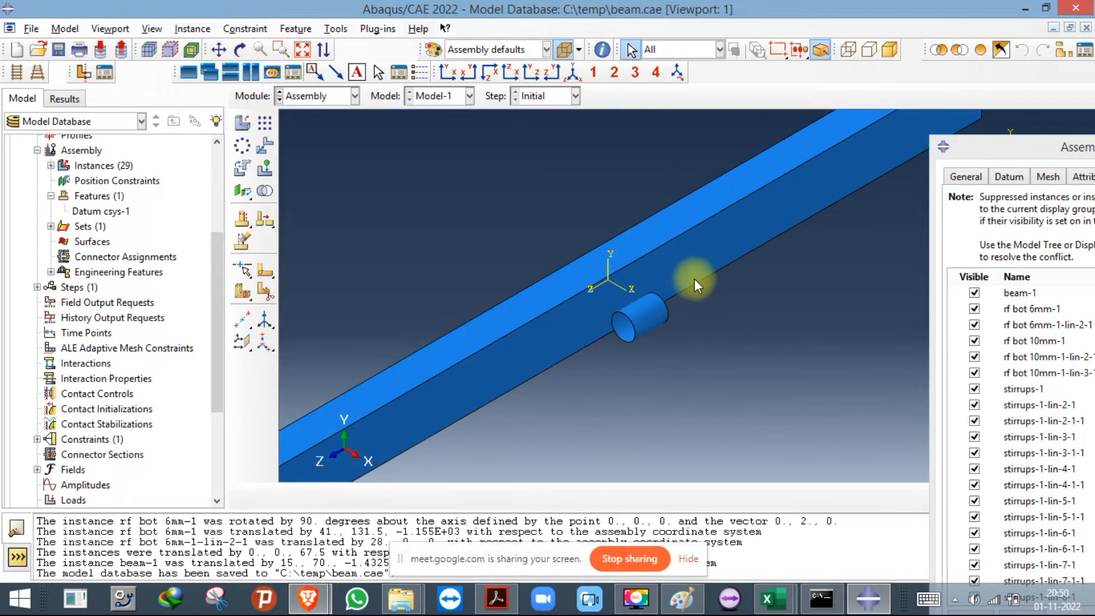
pyautogui.click(302, 50)
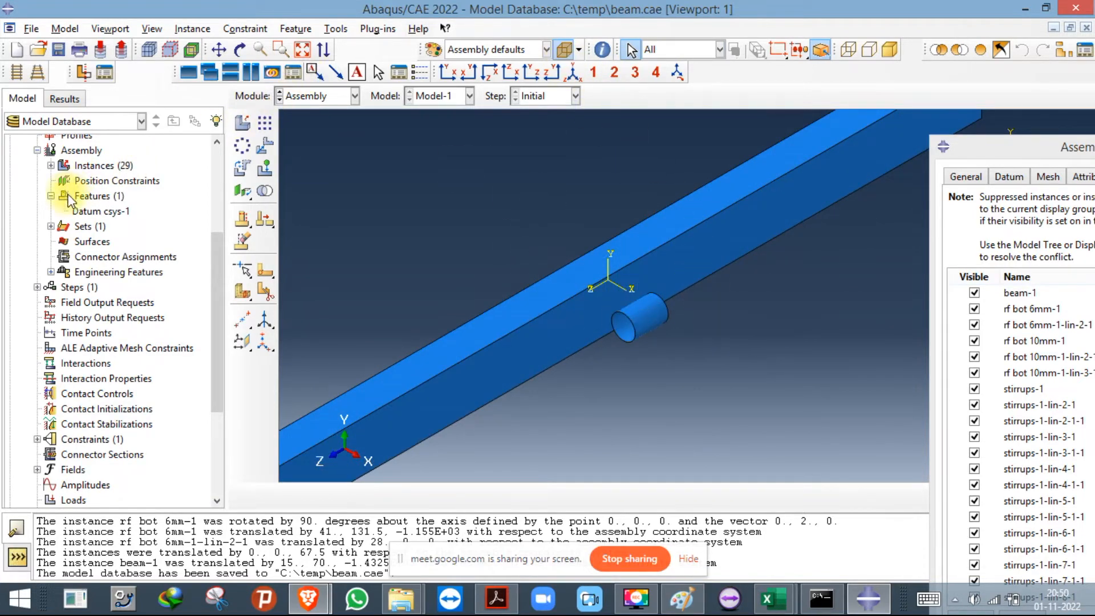
# Inspect the depth setting and section sketch entry of the support part's shell extrusion feature.
pyautogui.scroll(4, 68, 197)
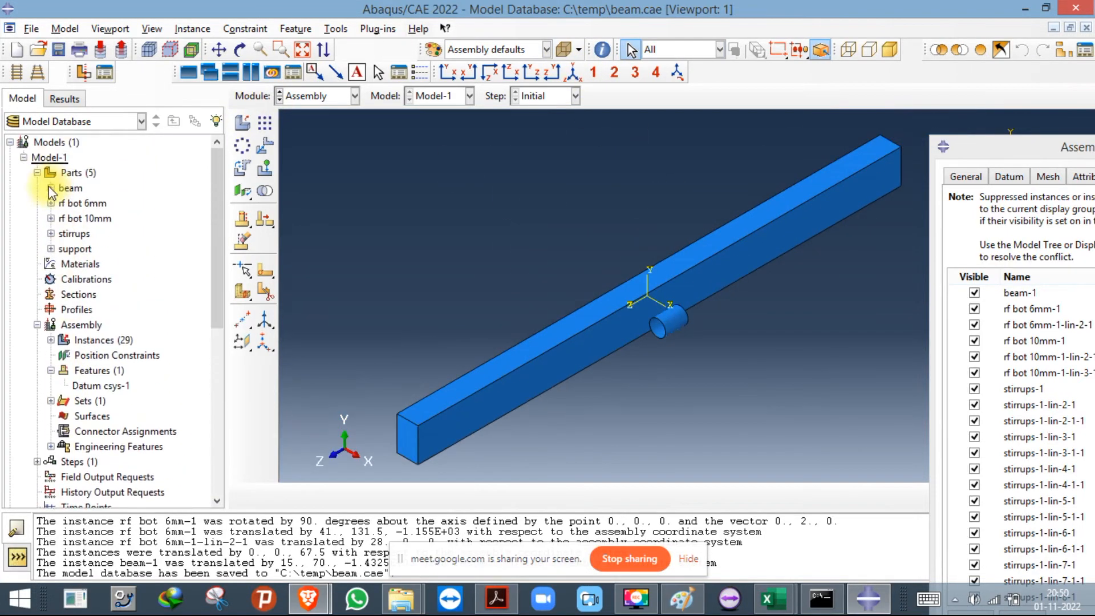
pyautogui.click(51, 249)
pyautogui.click(65, 264)
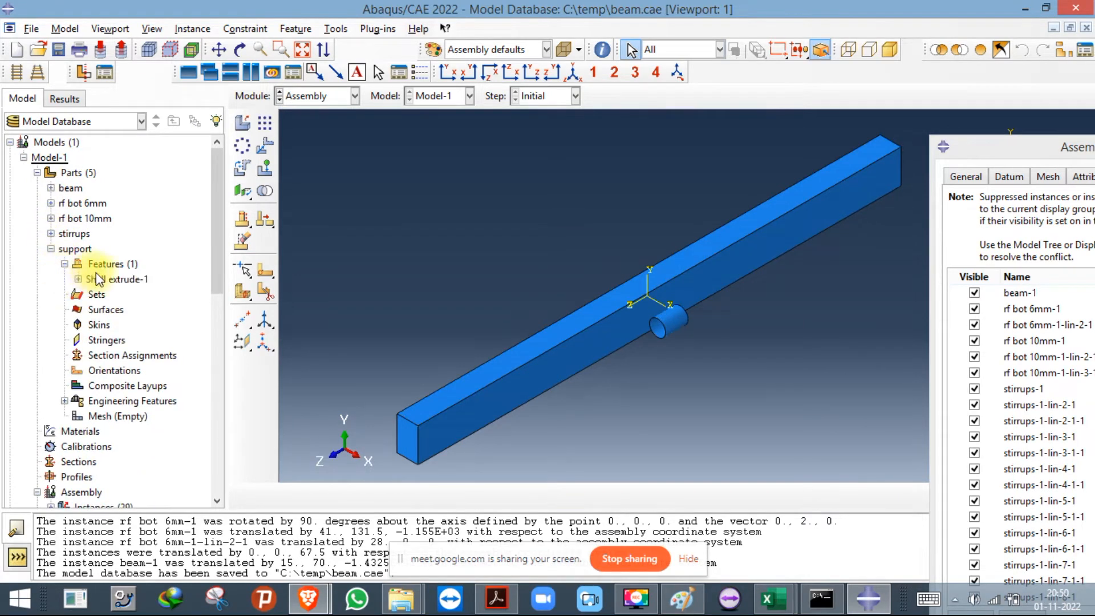
pyautogui.rightClick(94, 279)
pyautogui.click(119, 302)
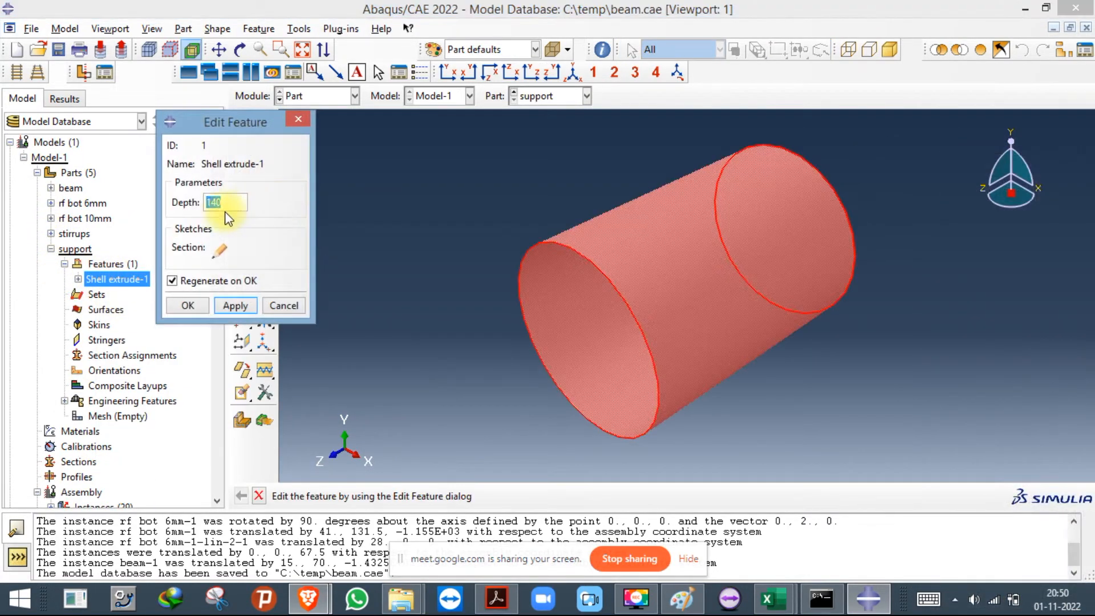
pyautogui.click(235, 306)
pyautogui.click(187, 306)
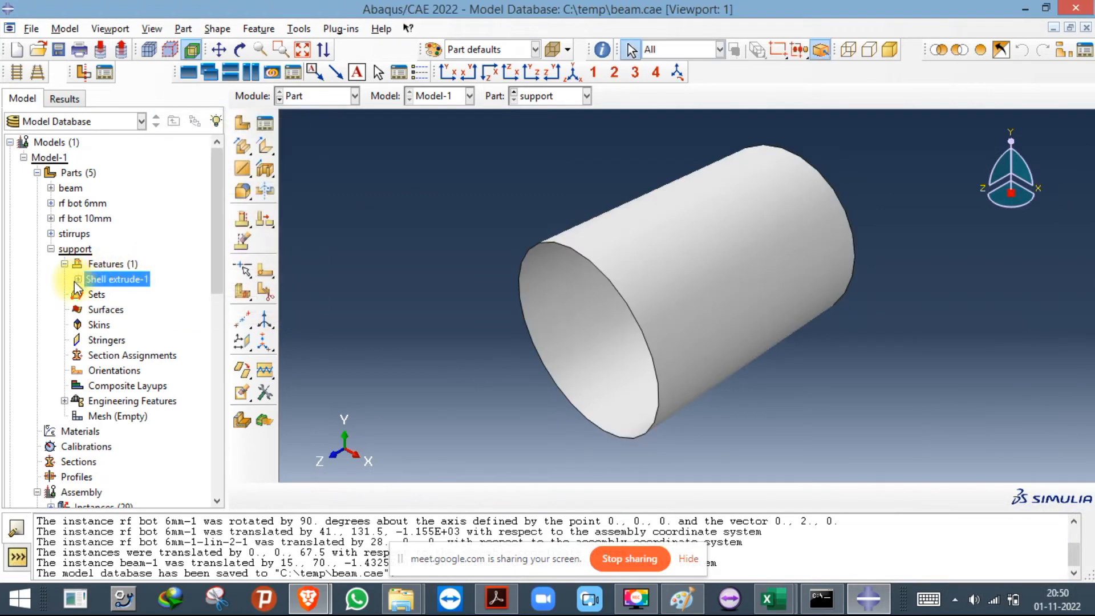
pyautogui.click(77, 279)
pyautogui.rightClick(90, 264)
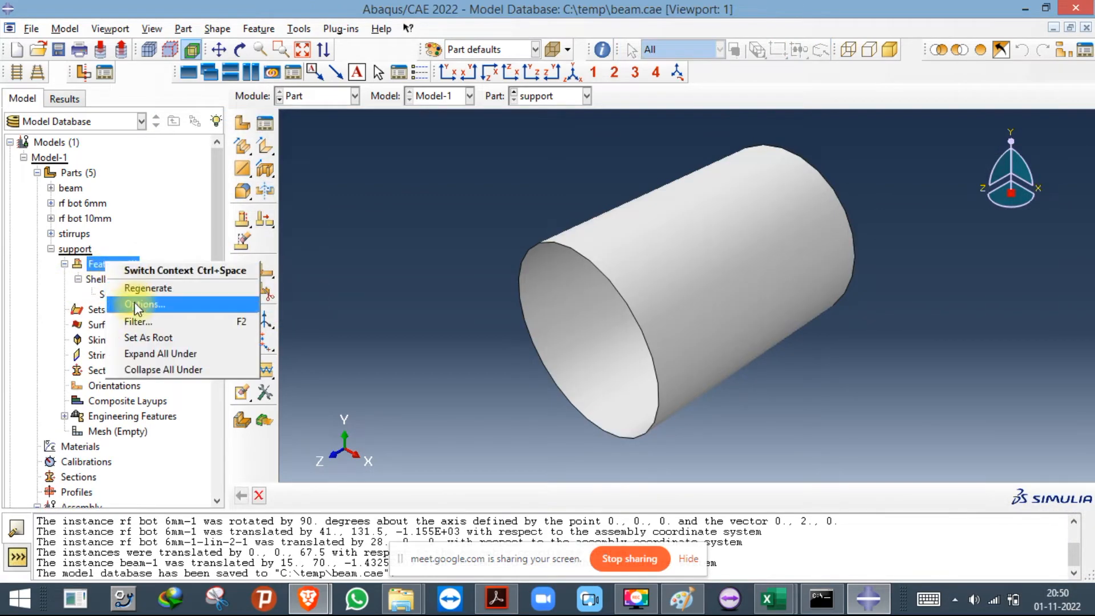
pyautogui.press('Escape')
# Change the support part's type to discrete rigid.
pyautogui.rightClick(75, 249)
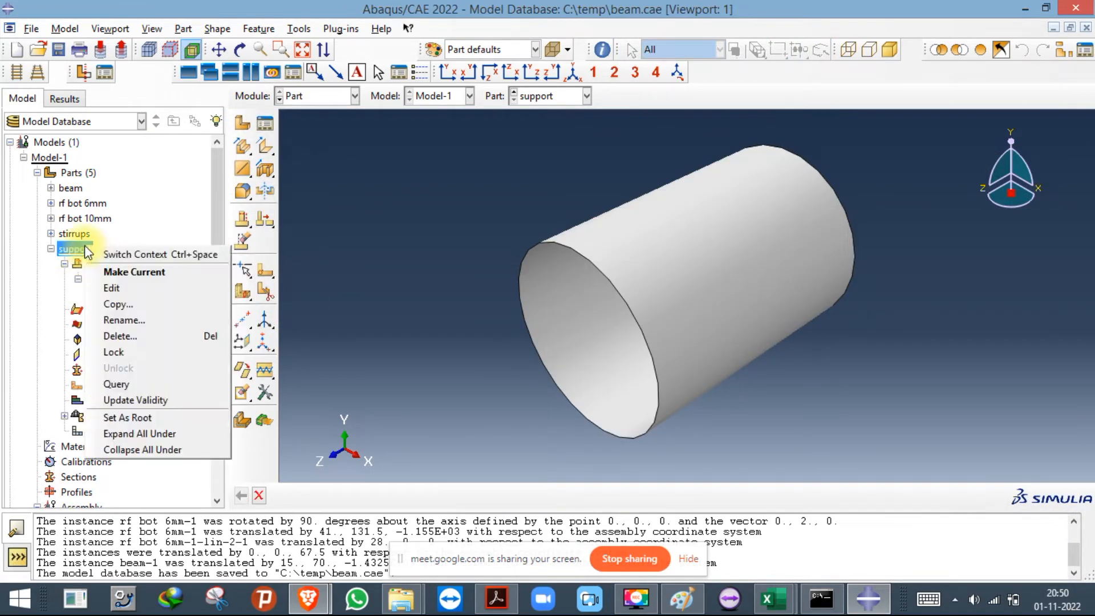
pyautogui.click(114, 285)
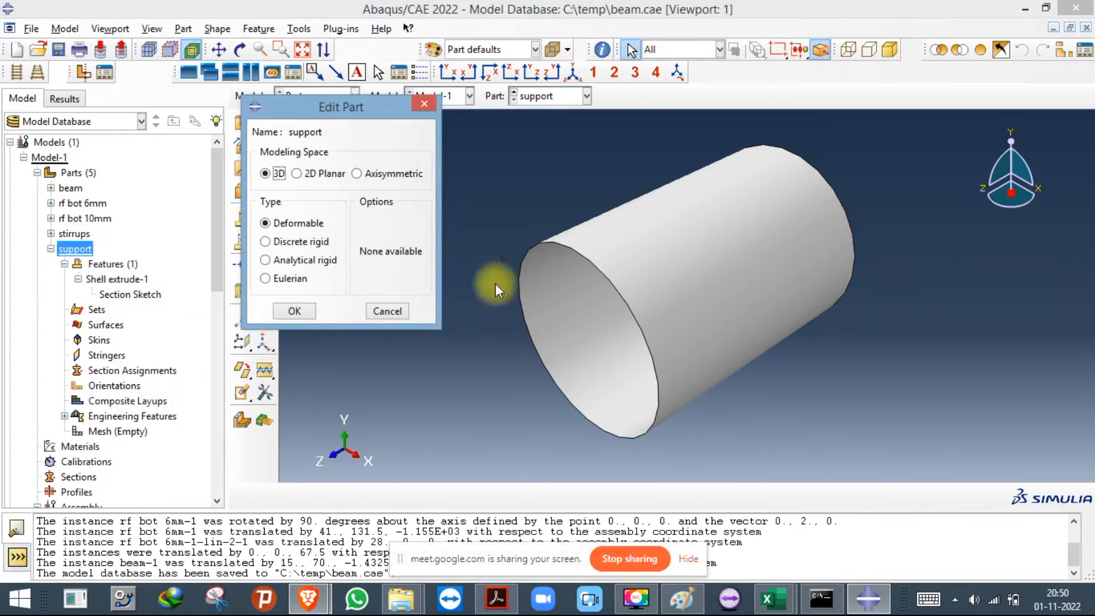
pyautogui.click(293, 240)
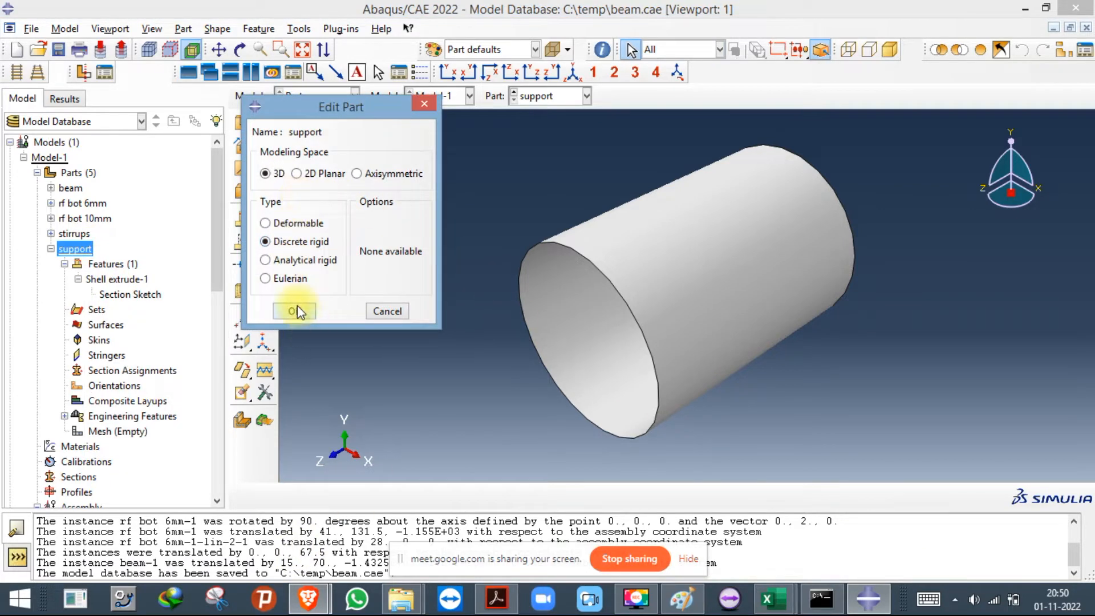
pyautogui.click(294, 309)
# Switch to the Google Meet call in the browser and return to Abaqus/CAE.
pyautogui.moveTo(308, 598)
pyautogui.click(285, 535)
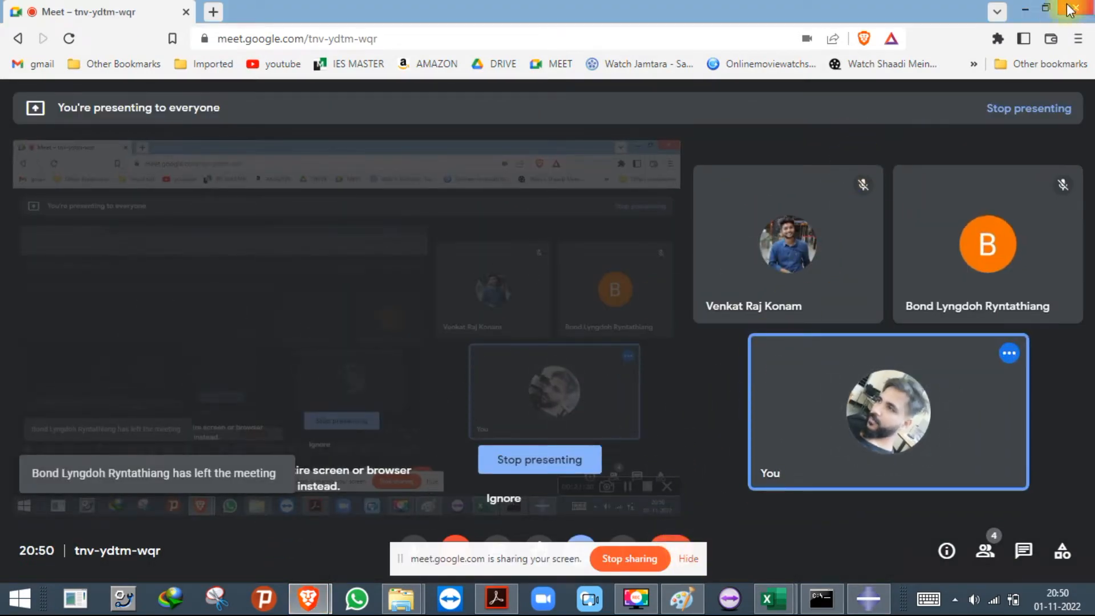
pyautogui.click(1024, 9)
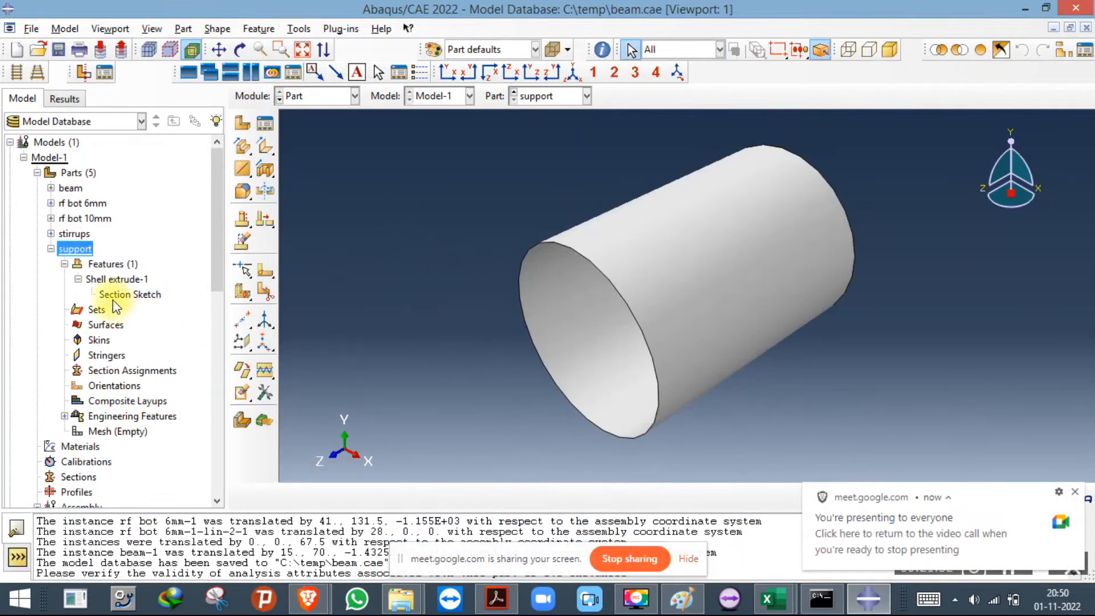
# Set the circle's radius to 25 in the support's section sketch and regenerate the part.
pyautogui.click(130, 294)
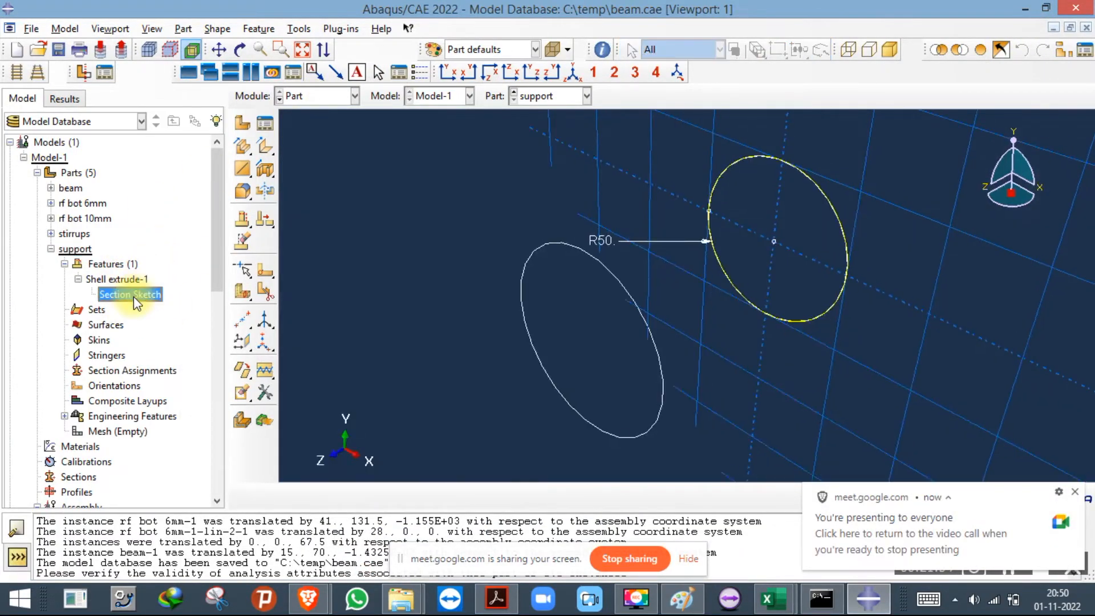
pyautogui.doubleClick(133, 297)
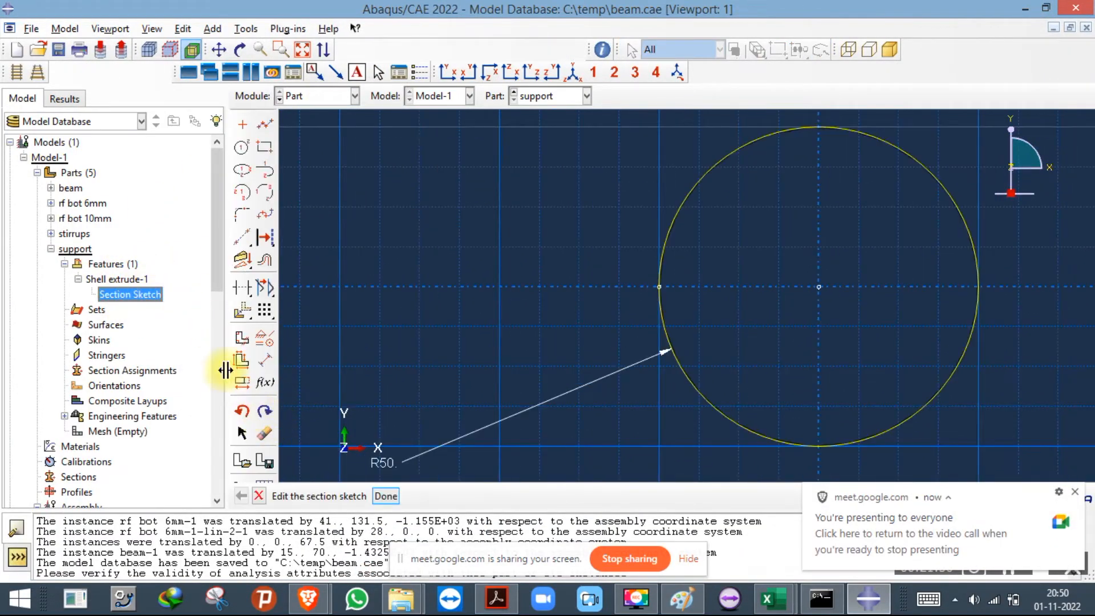
pyautogui.click(242, 381)
pyautogui.click(380, 458)
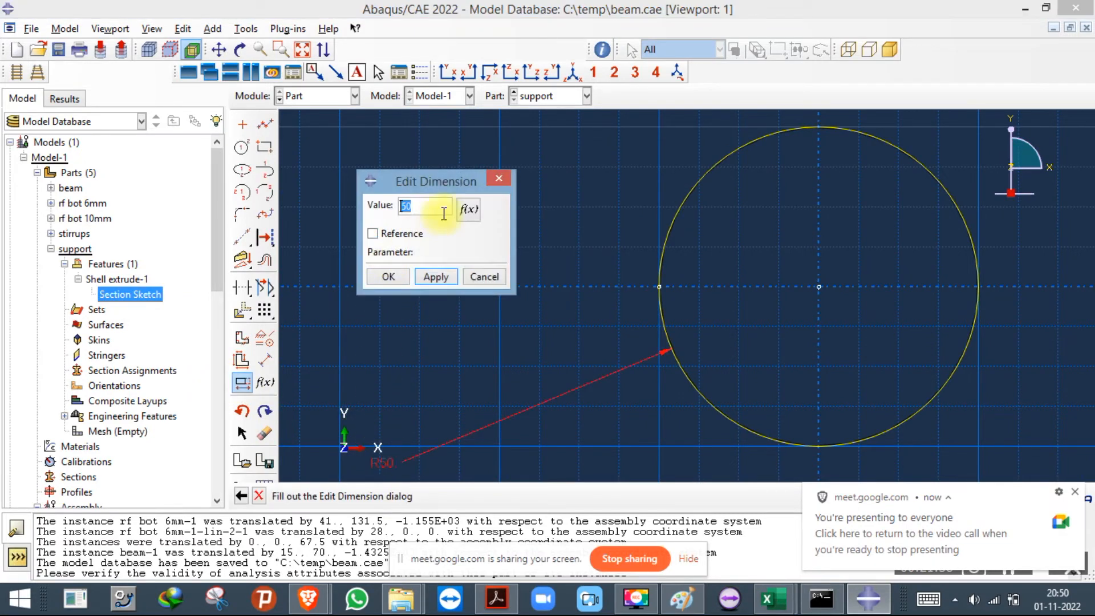
pyautogui.click(396, 278)
pyautogui.click(258, 496)
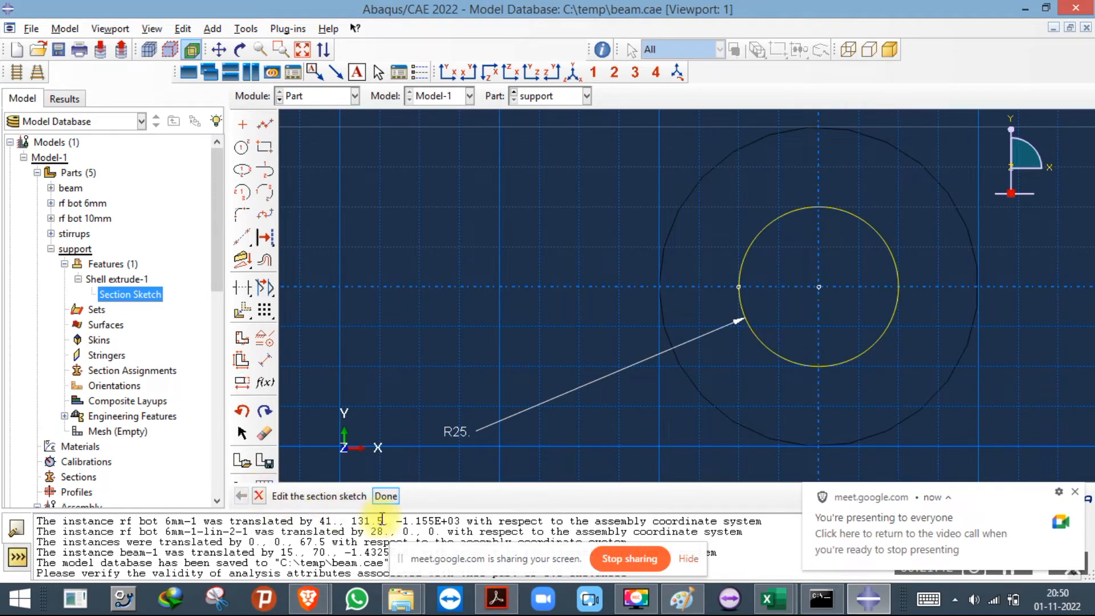
pyautogui.click(383, 497)
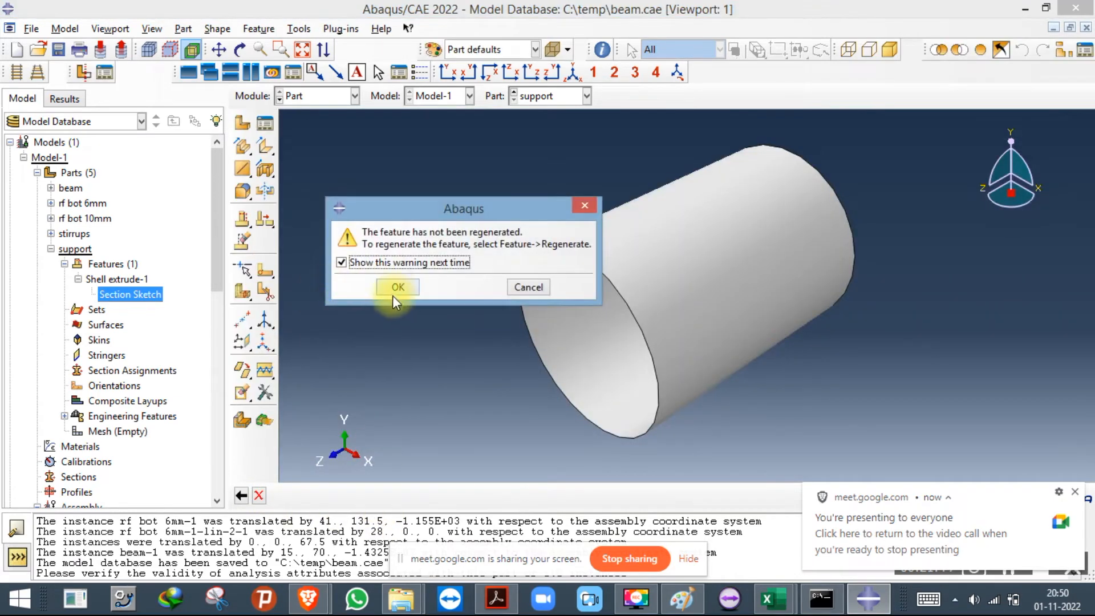
pyautogui.click(397, 287)
pyautogui.click(258, 28)
pyautogui.click(272, 62)
# Check the resized support against the beam in the Assembly module and return to the Part module.
pyautogui.click(342, 95)
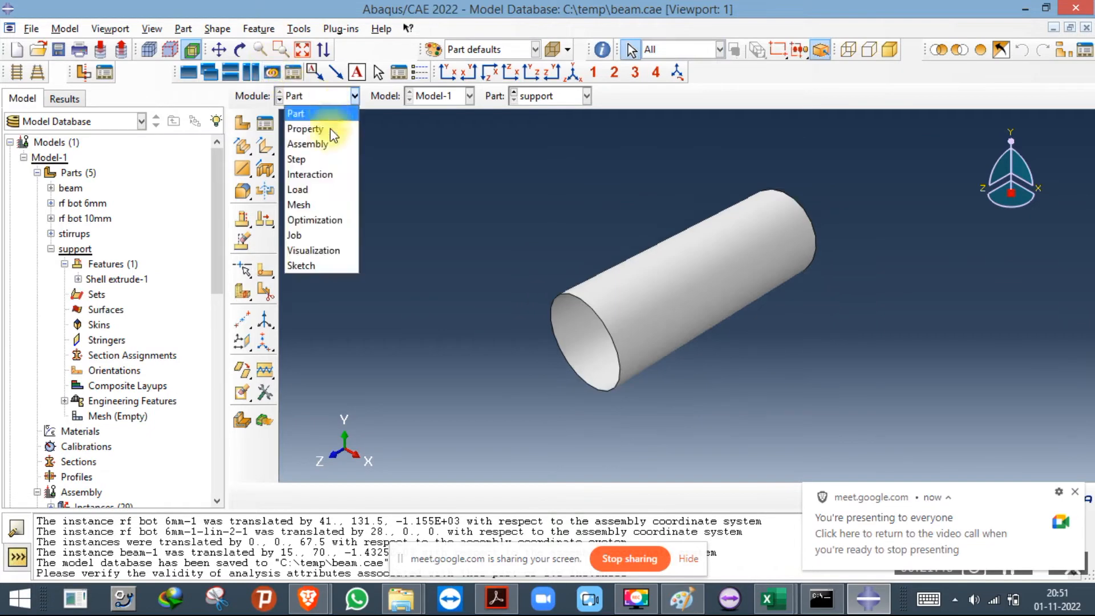
pyautogui.click(327, 142)
pyautogui.click(343, 96)
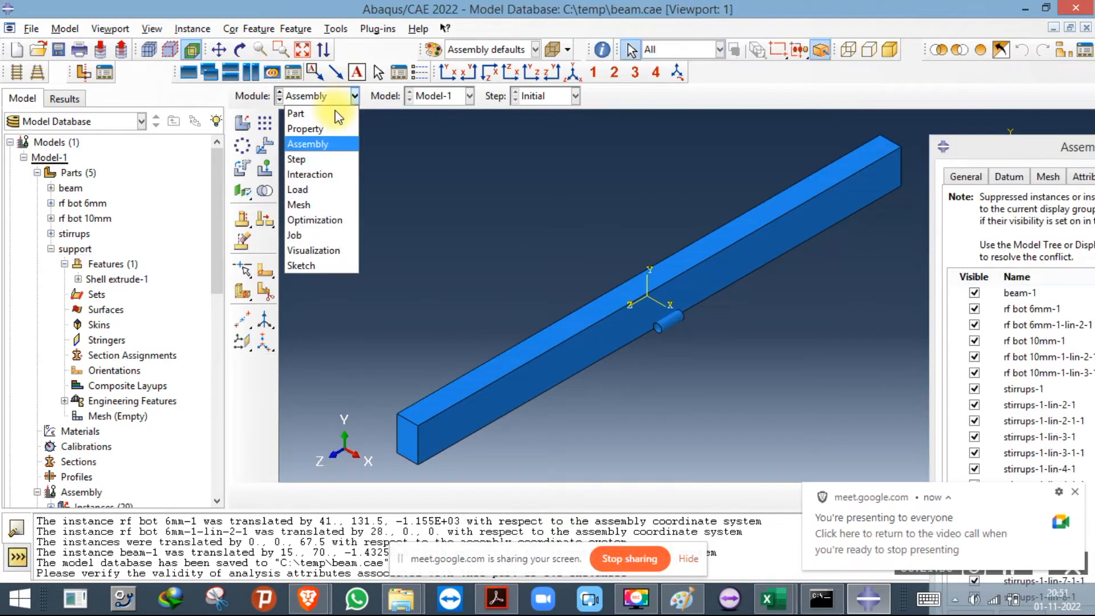
pyautogui.click(323, 115)
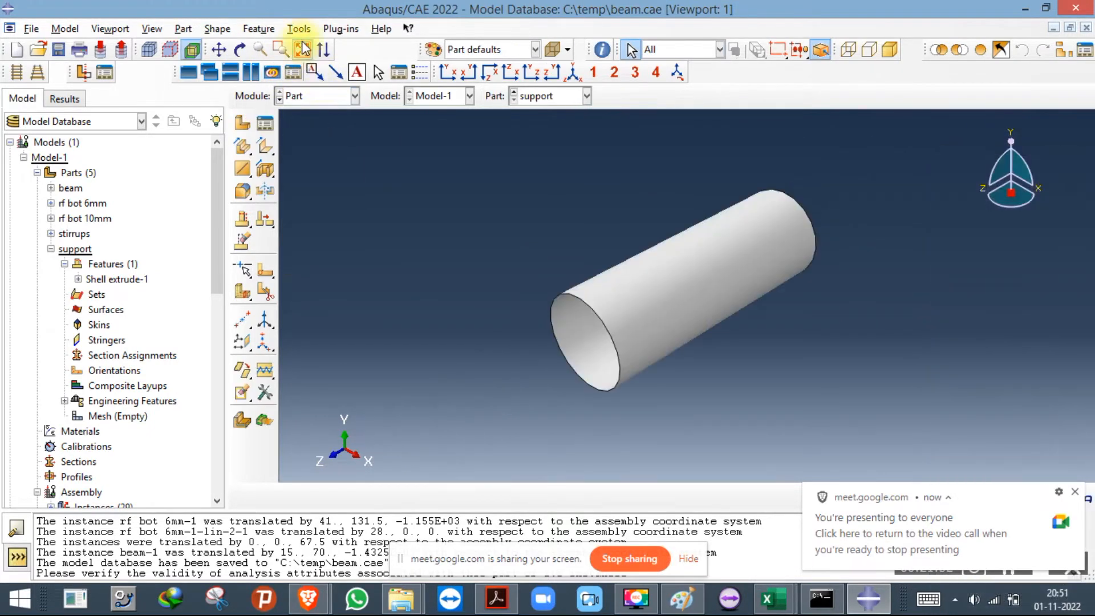
# Create a reference point at the centre of the support cylinder's front end and switch to the Assembly module.
pyautogui.click(260, 31)
pyautogui.click(287, 30)
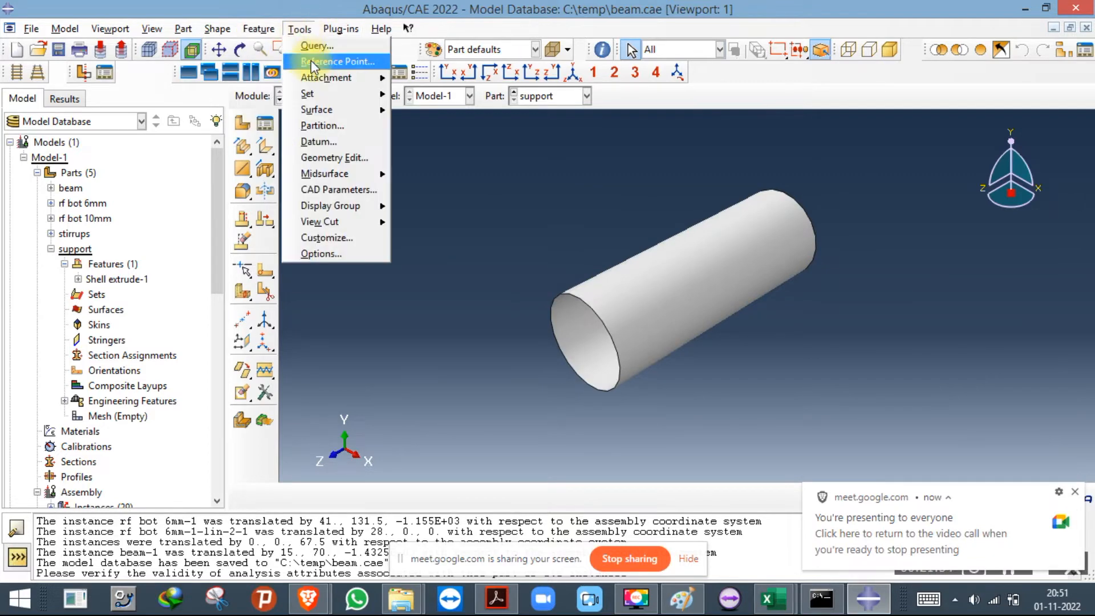
pyautogui.click(310, 60)
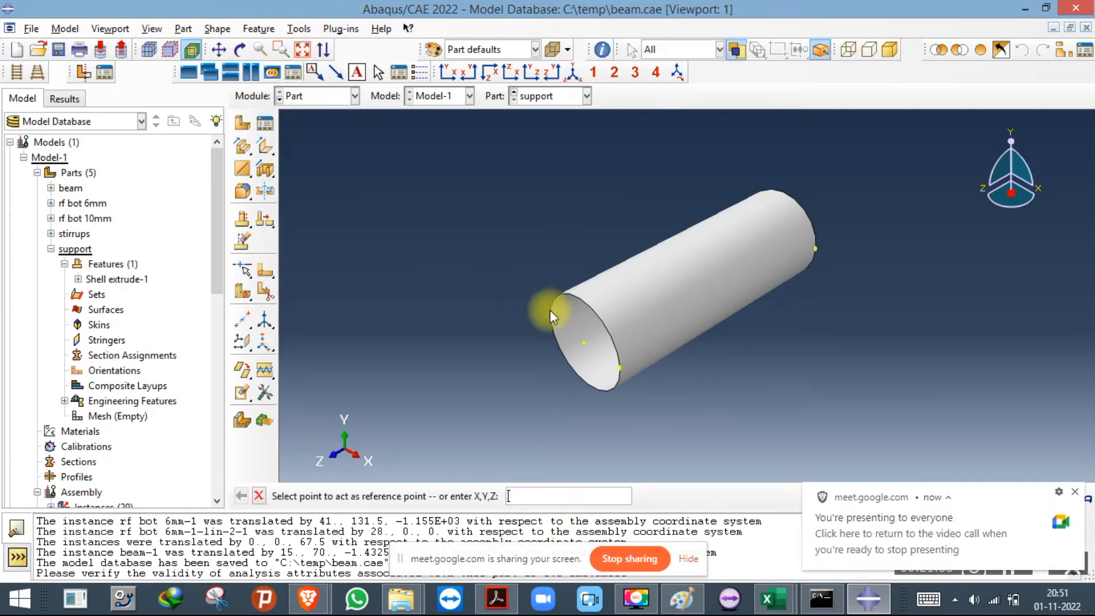
pyautogui.click(582, 341)
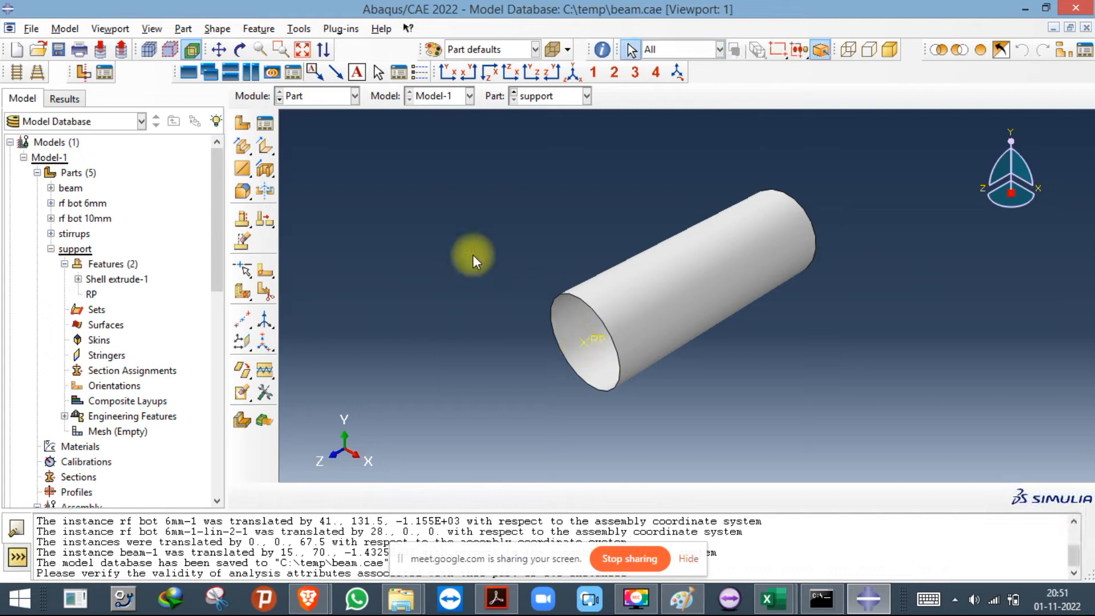
pyautogui.click(353, 95)
pyautogui.click(310, 147)
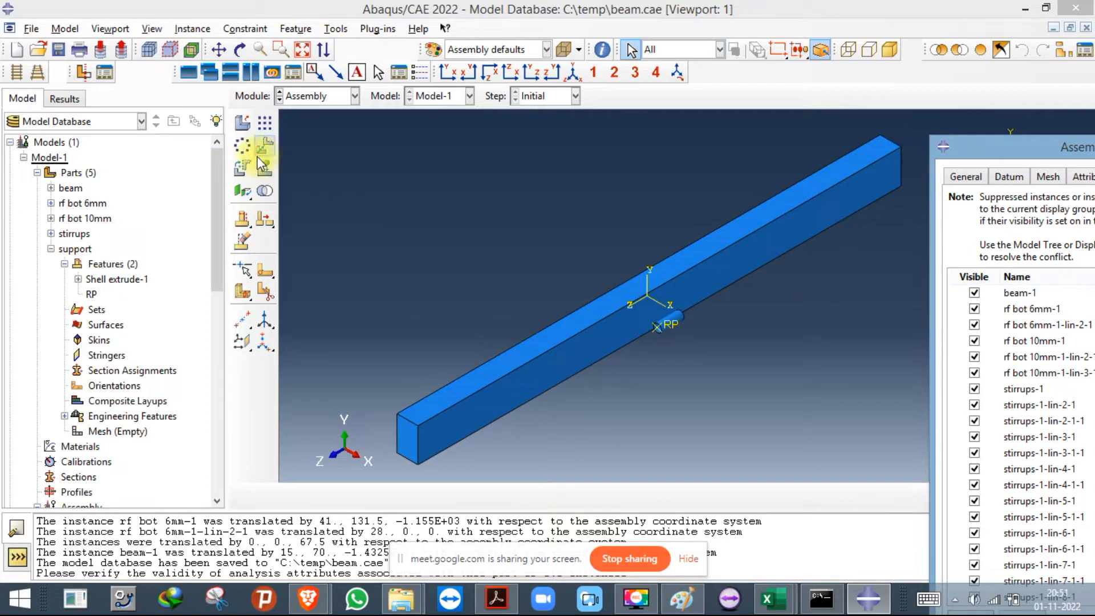
# Create a datum point offset 0,0,-150 from the midpoint of the bottom edge of the beam's front end face.
pyautogui.scroll(5, 422, 468)
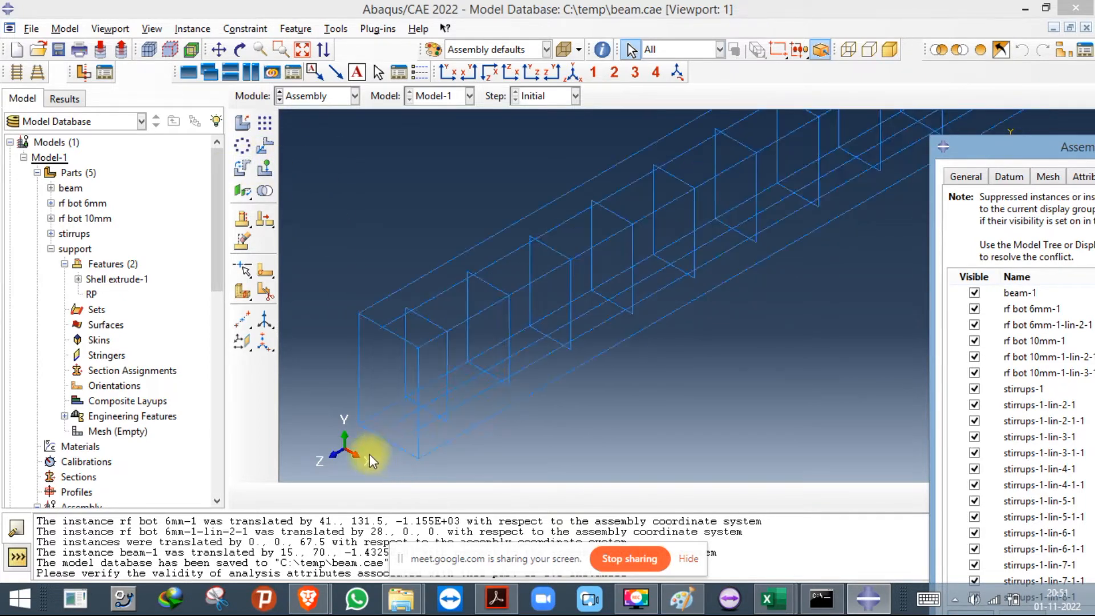
pyautogui.click(241, 322)
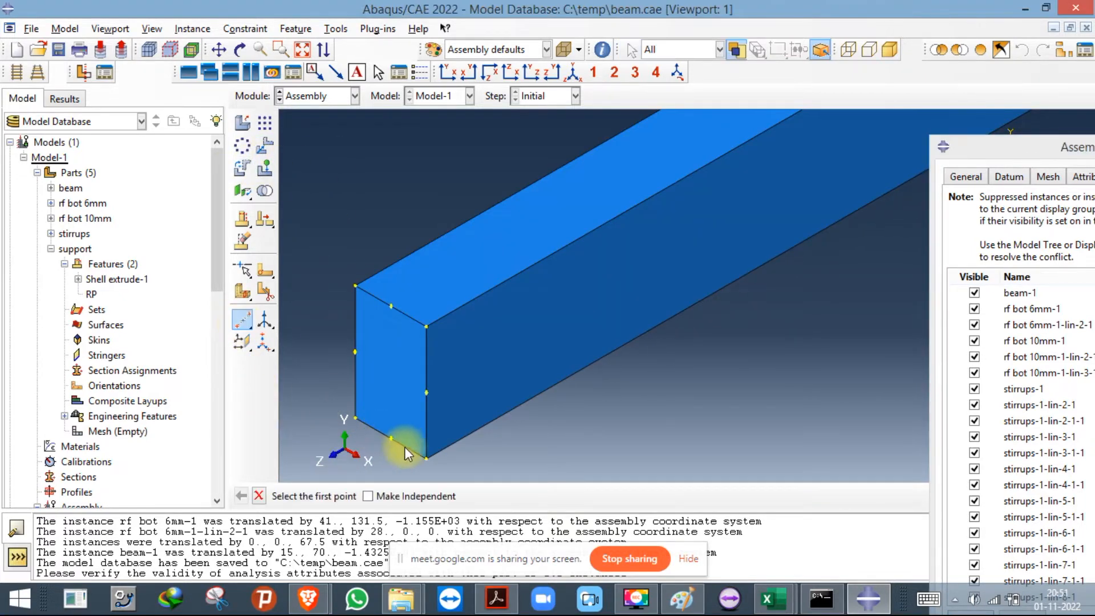
pyautogui.moveTo(251, 333); pyautogui.dragTo(278, 330)
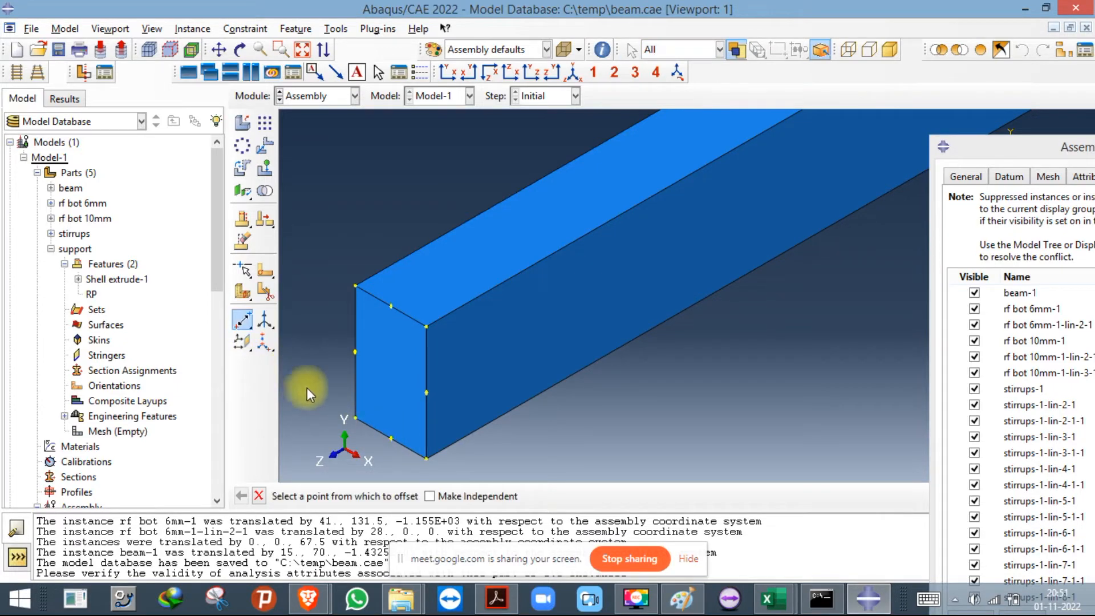
pyautogui.click(389, 437)
pyautogui.scroll(3, 406, 402)
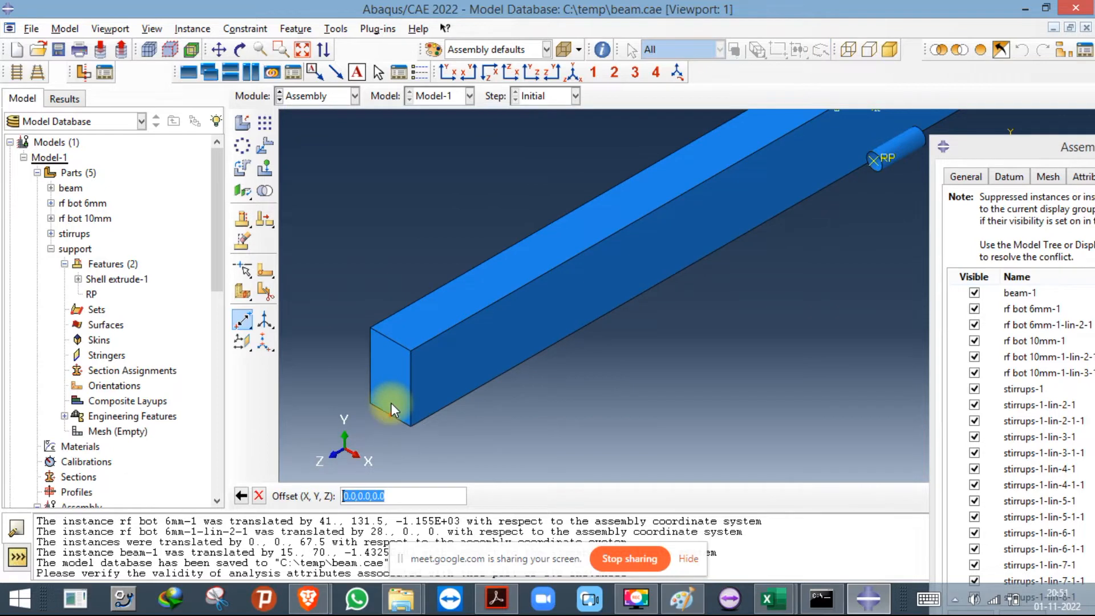
pyautogui.write('0,0,150')
pyautogui.press('BackSpace')
pyautogui.press('BackSpace')
pyautogui.press('BackSpace')
pyautogui.write('-150')
pyautogui.press('Return')
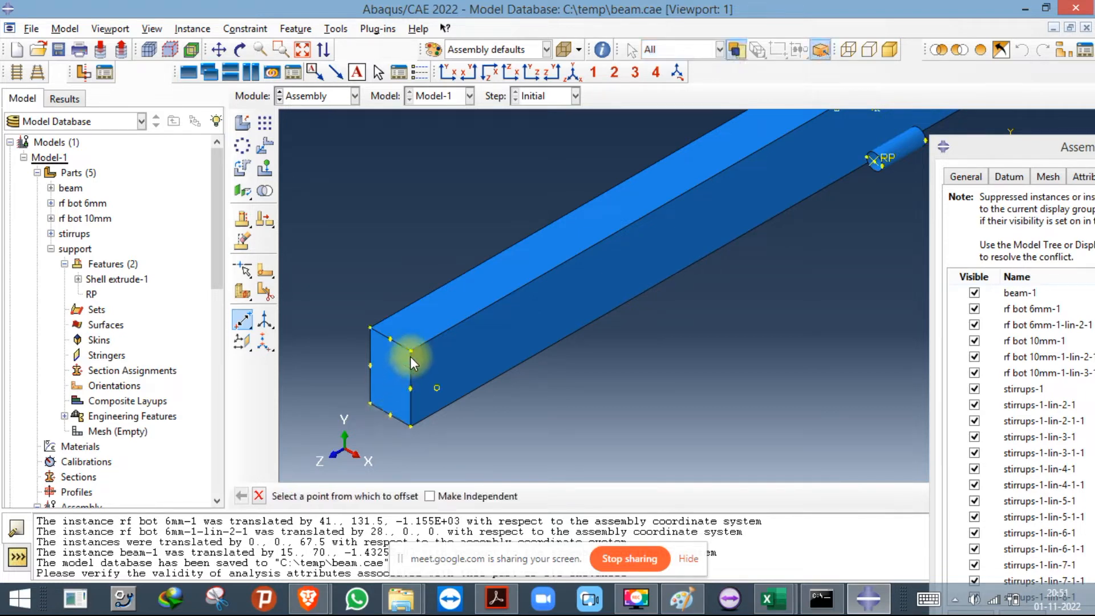
# Check the support and load spacing in the Figure 8 drawing in Acrobat and return to Abaqus/CAE.
pyautogui.click(411, 351)
pyautogui.scroll(-3, 538, 369)
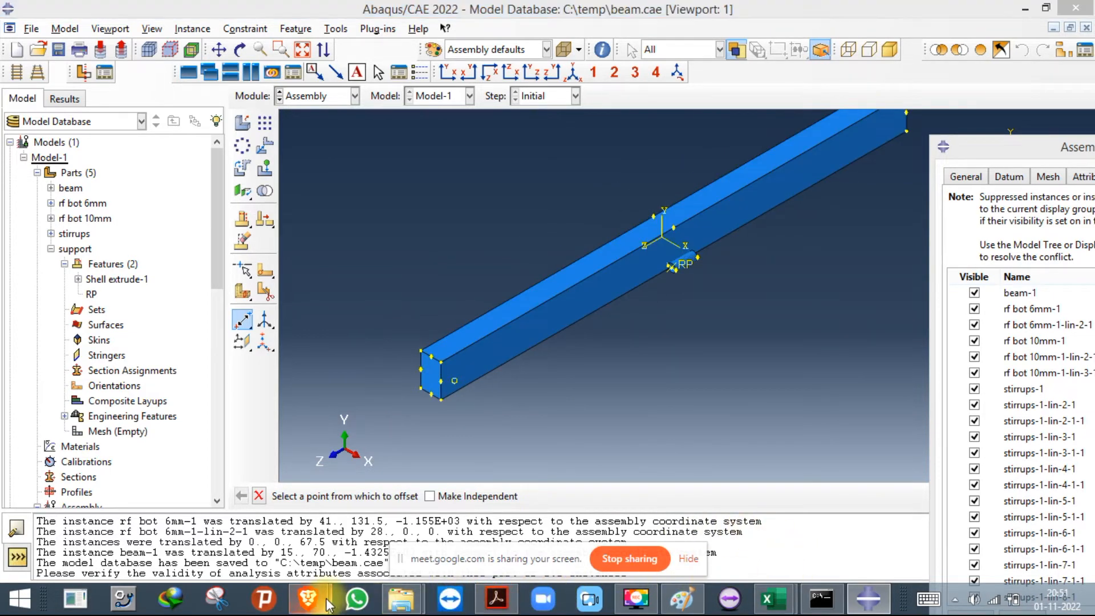
pyautogui.click(193, 495)
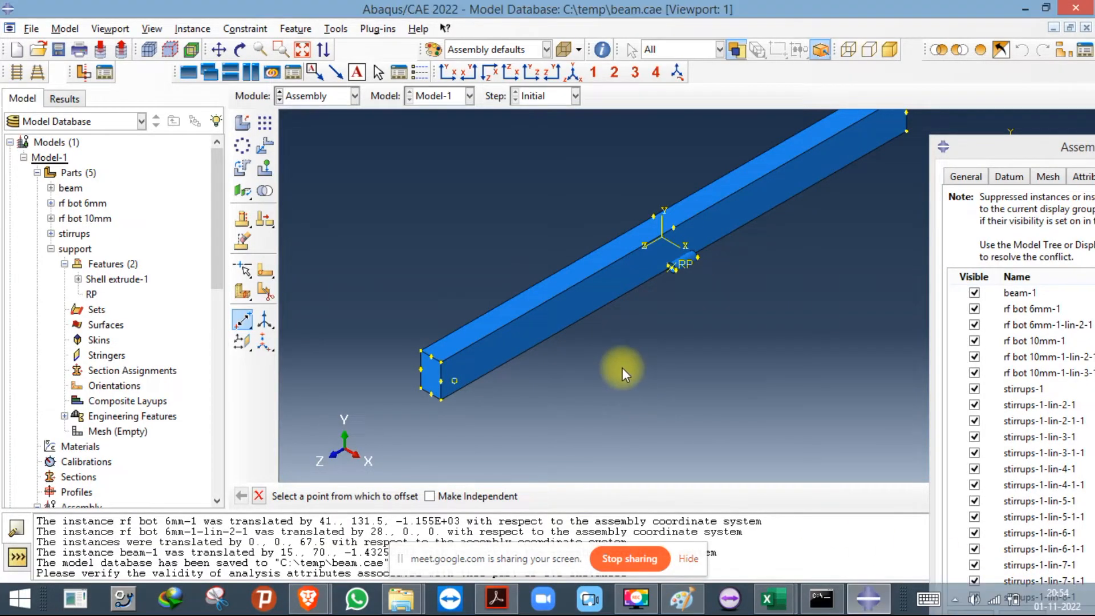
pyautogui.scroll(-2, 621, 367)
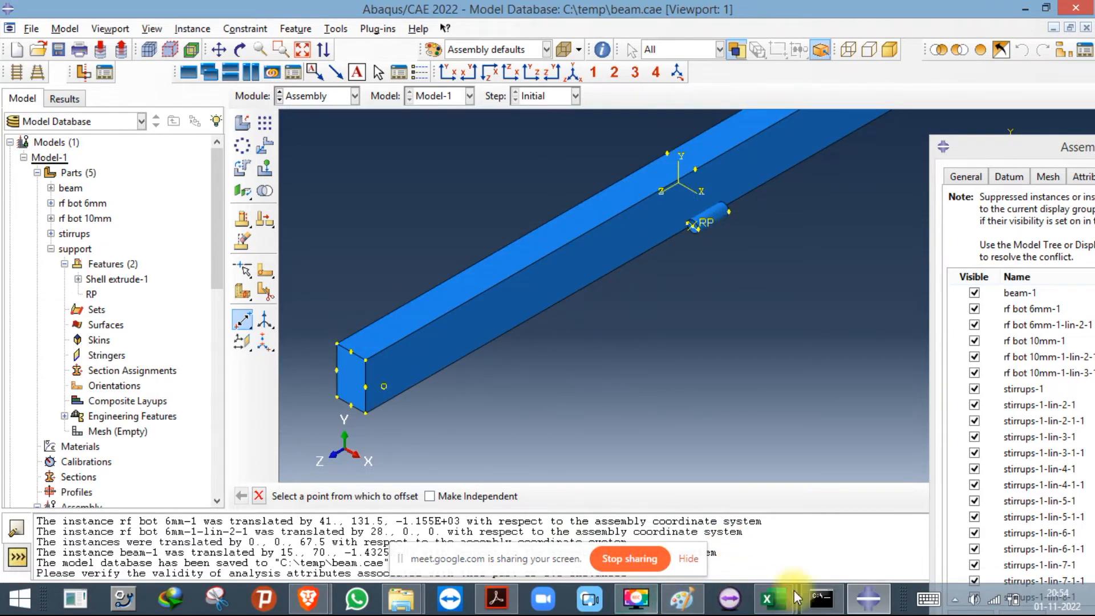
pyautogui.click(496, 599)
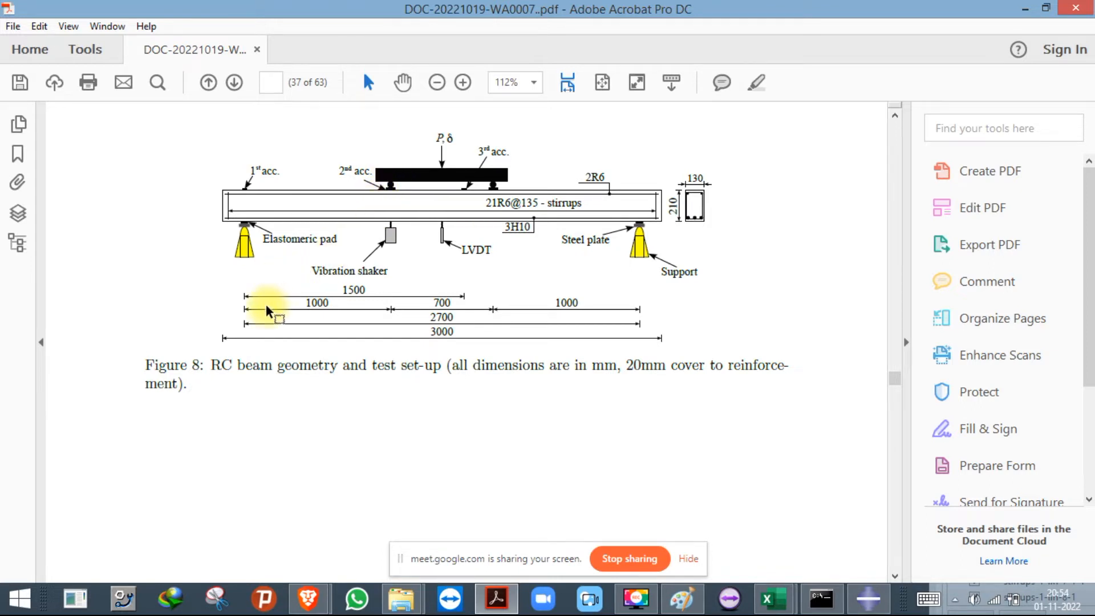
pyautogui.click(1024, 8)
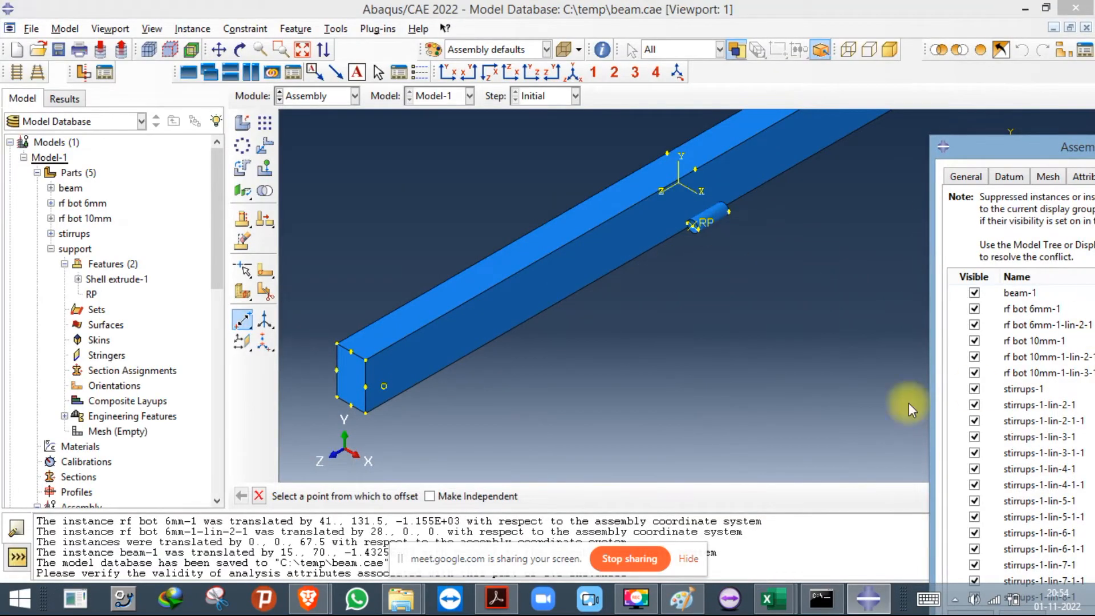
# Create a datum point on the beam's top centreline at the load position, offset lengthwise from the front top edge's midpoint, 1000 mm beyond the support point.
pyautogui.click(352, 350)
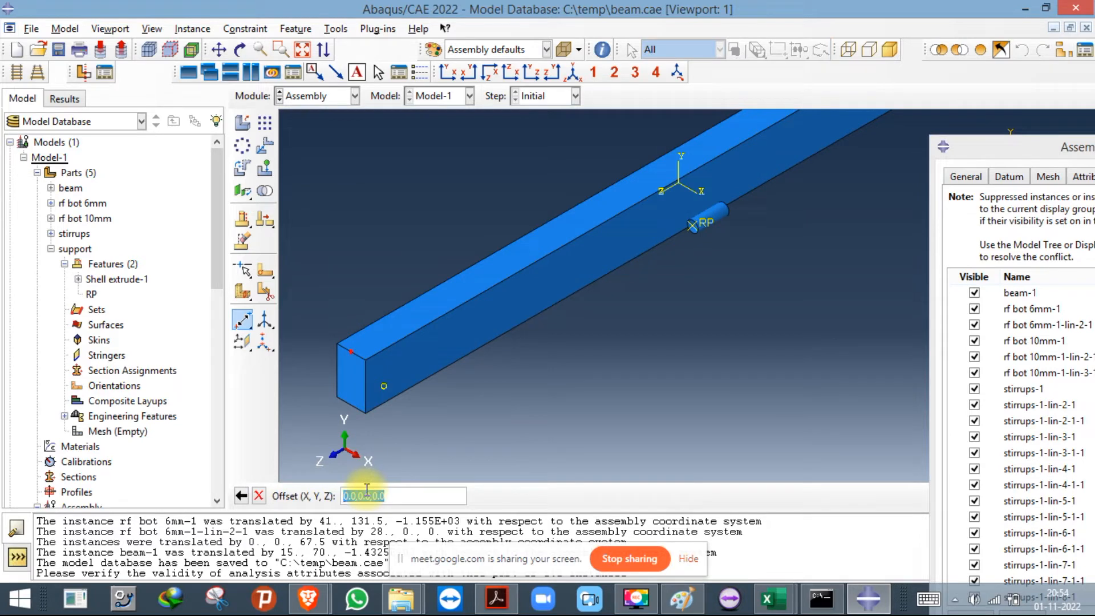
pyautogui.write('0,0,-150')
pyautogui.press('Return')
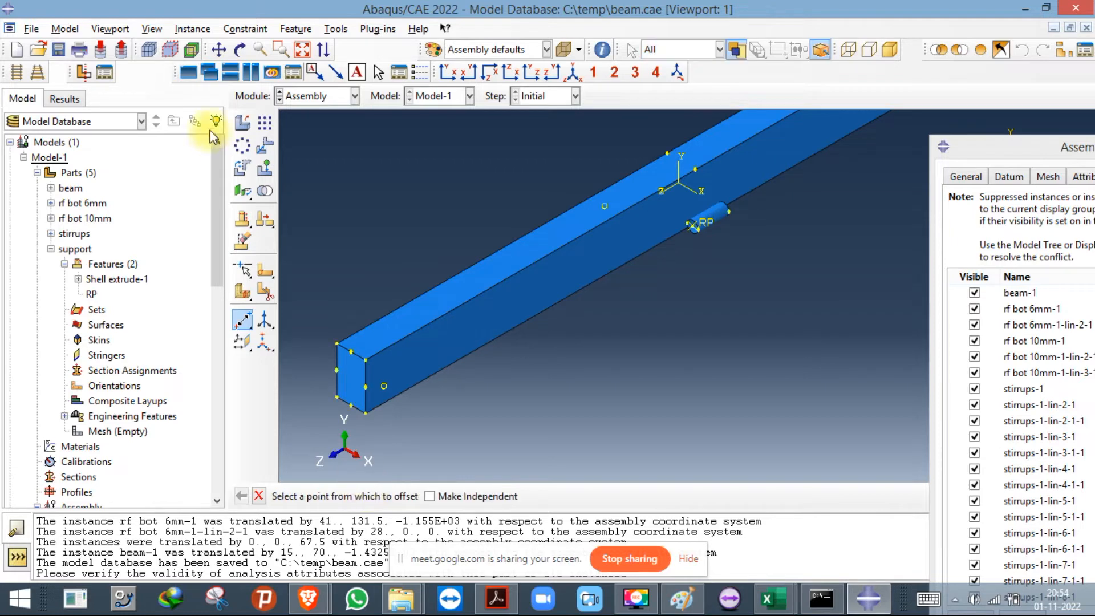
pyautogui.click(264, 129)
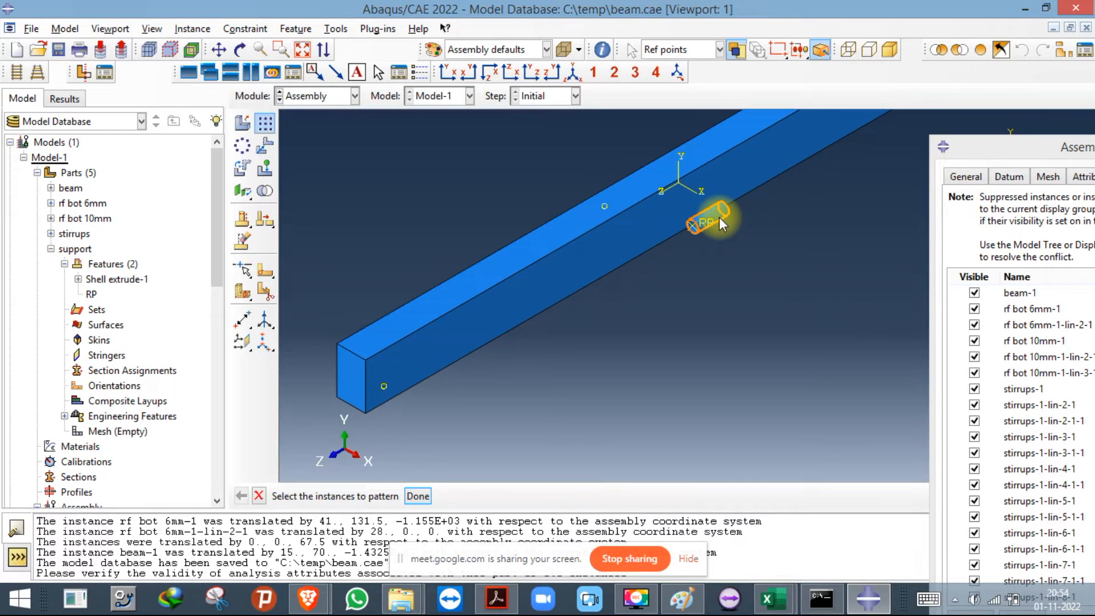
pyautogui.click(484, 165)
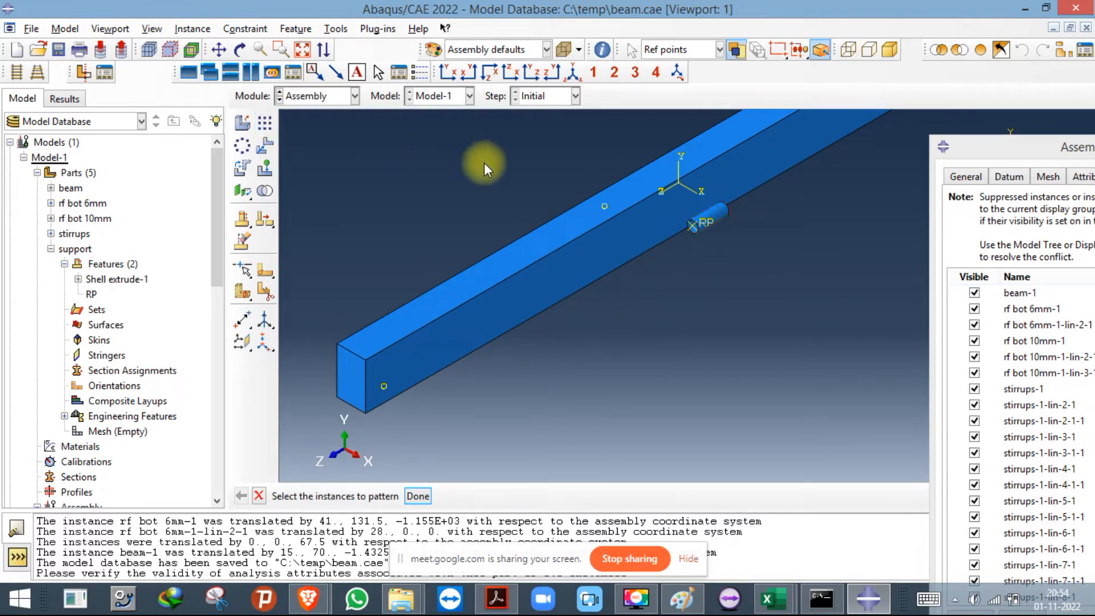
pyautogui.click(267, 146)
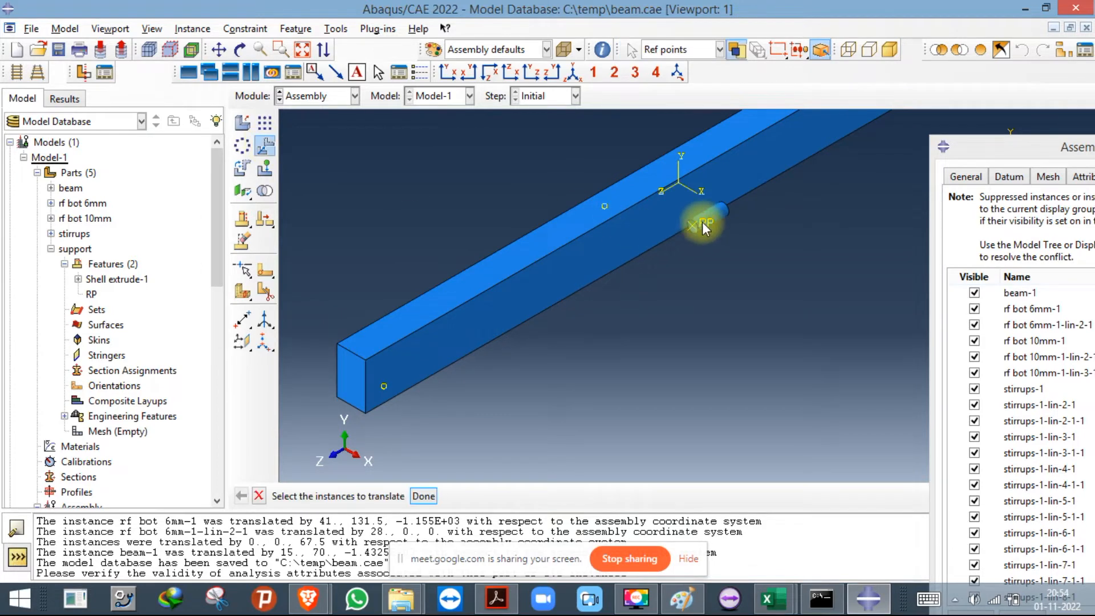
pyautogui.click(266, 149)
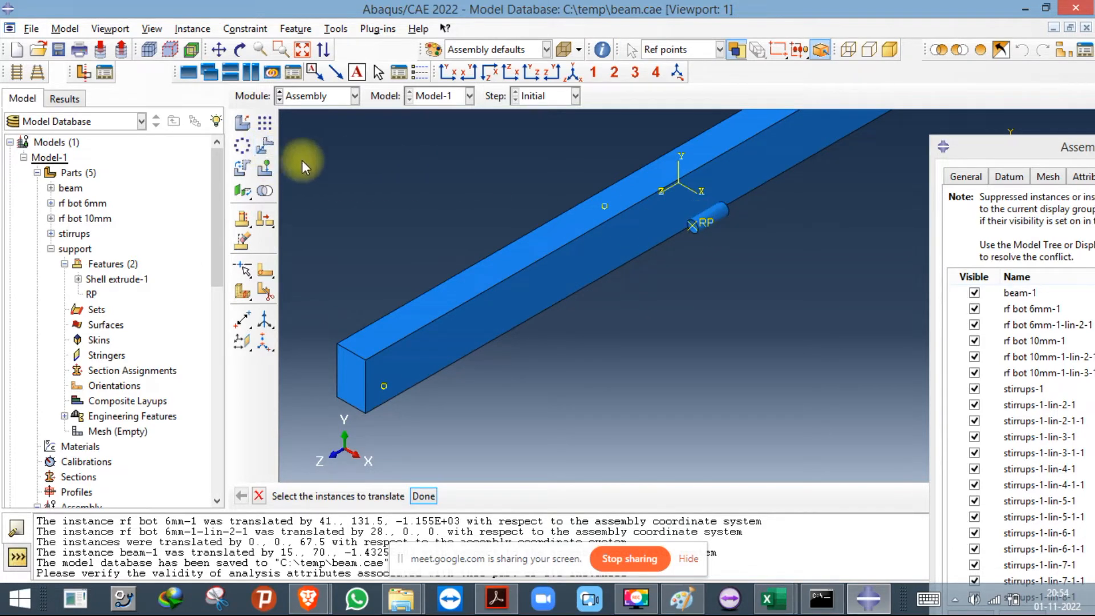
# Rotate the support instance 90 degrees about the axis from 0,0,0 to 0,1,0.
pyautogui.click(240, 169)
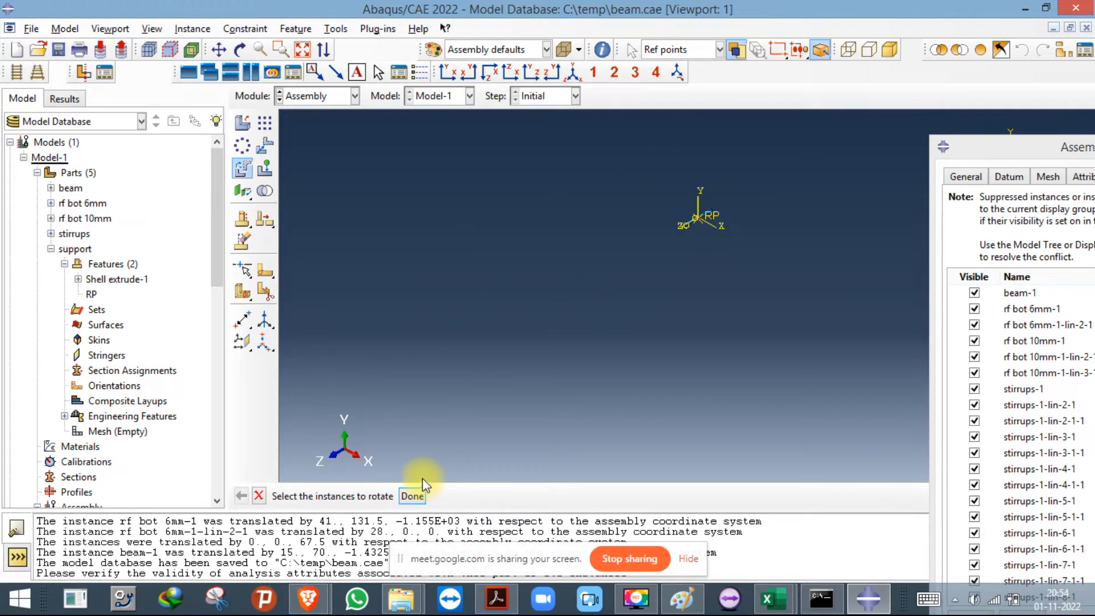
pyautogui.scroll(5, 699, 210)
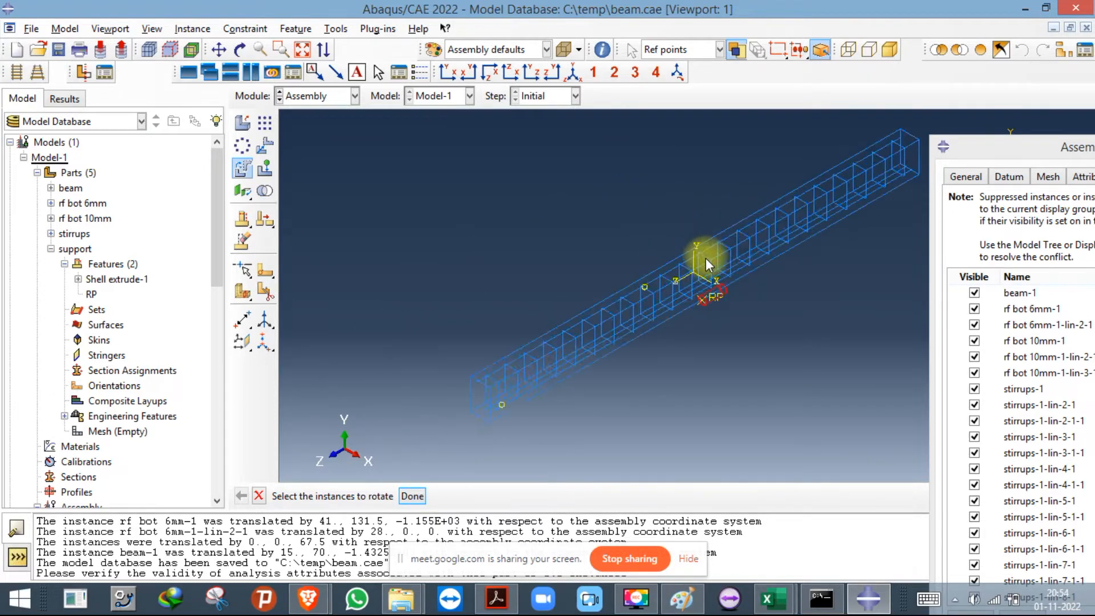
pyautogui.click(412, 495)
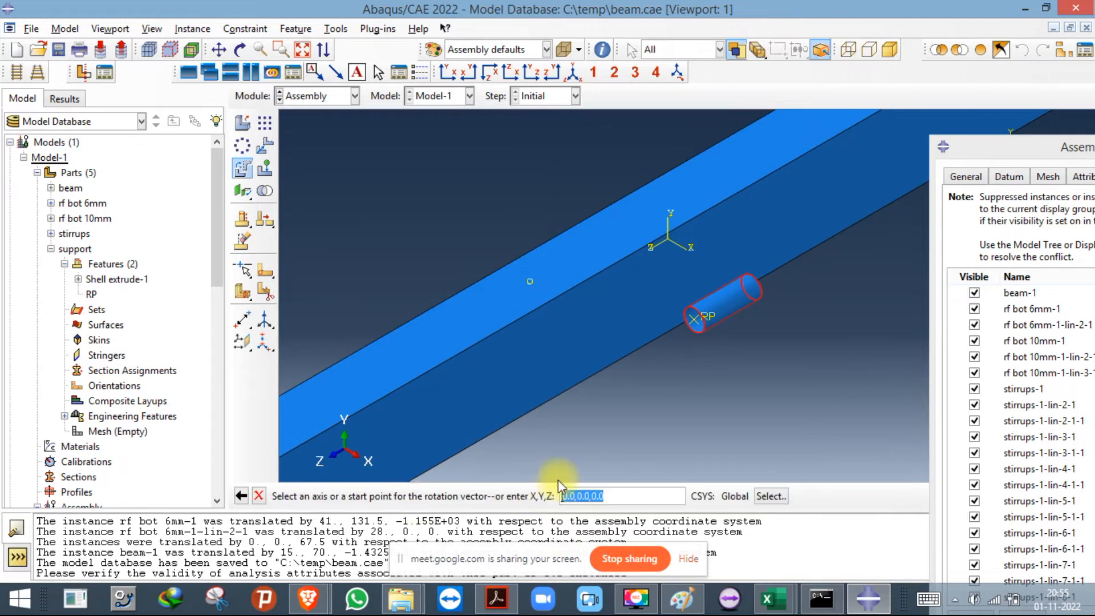
pyautogui.press('Return')
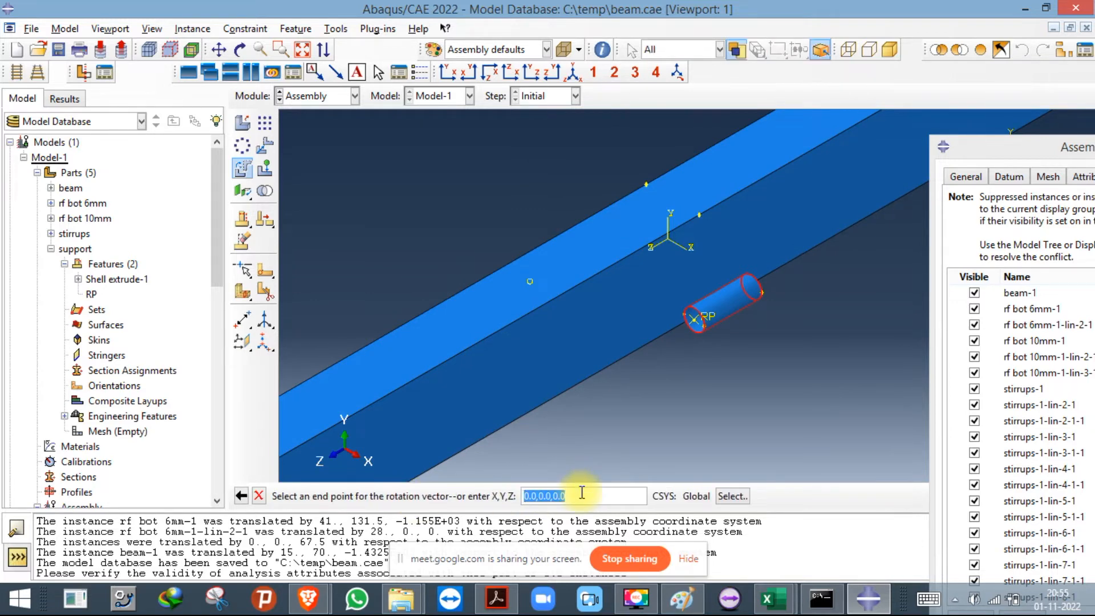
pyautogui.write('0,1,0')
pyautogui.press('Return')
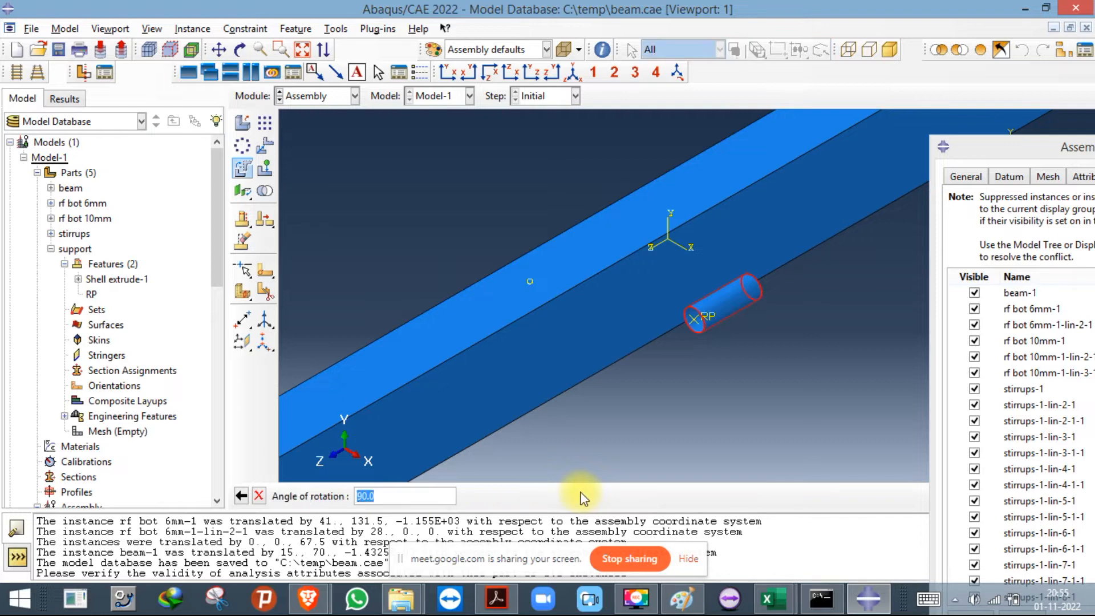
pyautogui.press('Return')
pyautogui.press('Return')
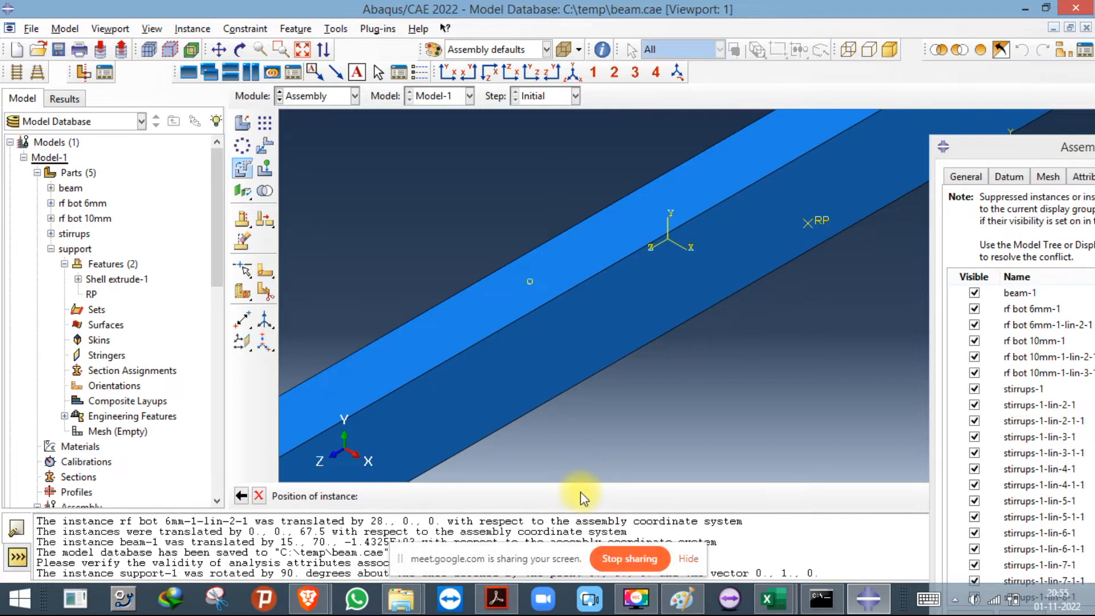
# Translate the support instance from the rim point of its open end circle to the bottom corner of the beam's end face.
pyautogui.click(241, 50)
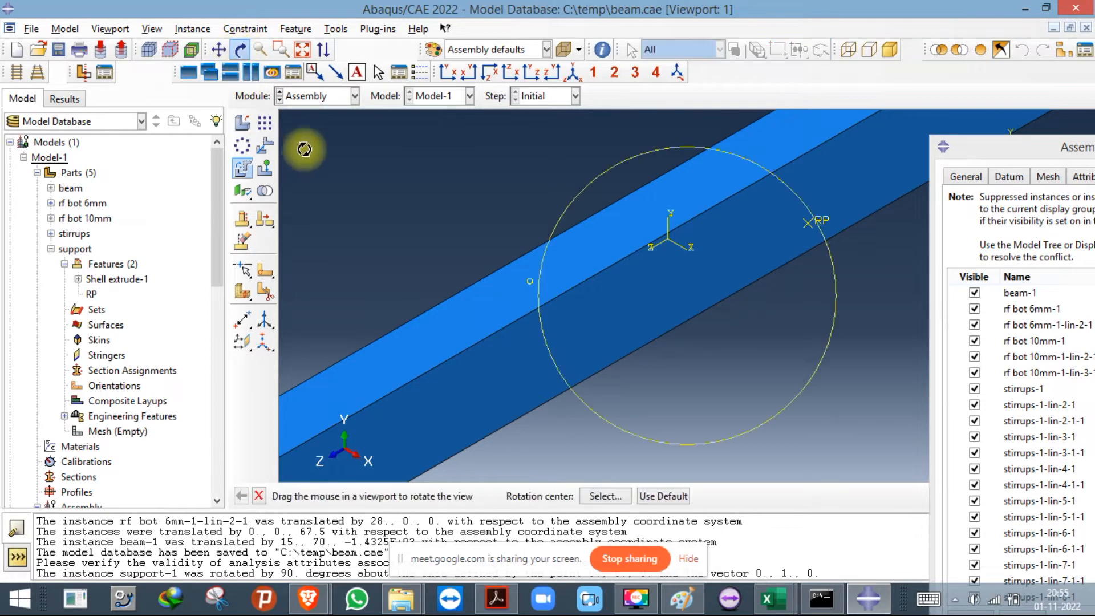
pyautogui.moveTo(670, 434)
pyautogui.mouseDown()
pyautogui.moveTo(748, 320)
pyautogui.moveTo(842, 293)
pyautogui.moveTo(694, 229)
pyautogui.moveTo(672, 237)
pyautogui.moveTo(656, 349)
pyautogui.moveTo(672, 330)
pyautogui.moveTo(618, 268)
pyautogui.moveTo(660, 220)
pyautogui.moveTo(794, 306)
pyautogui.moveTo(649, 309)
pyautogui.mouseUp()
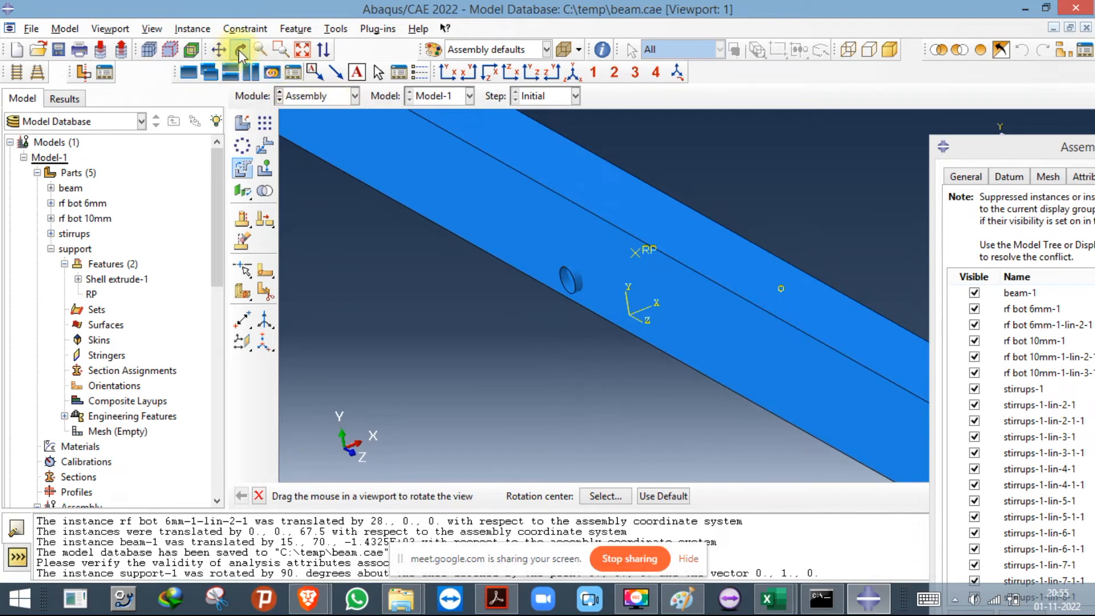
pyautogui.click(240, 51)
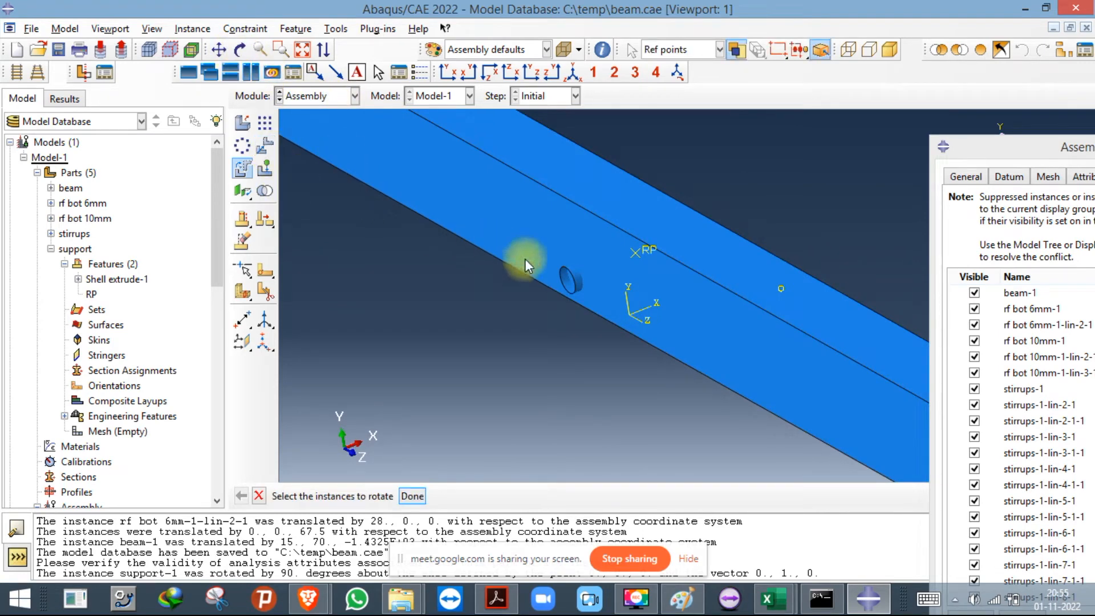
pyautogui.click(265, 147)
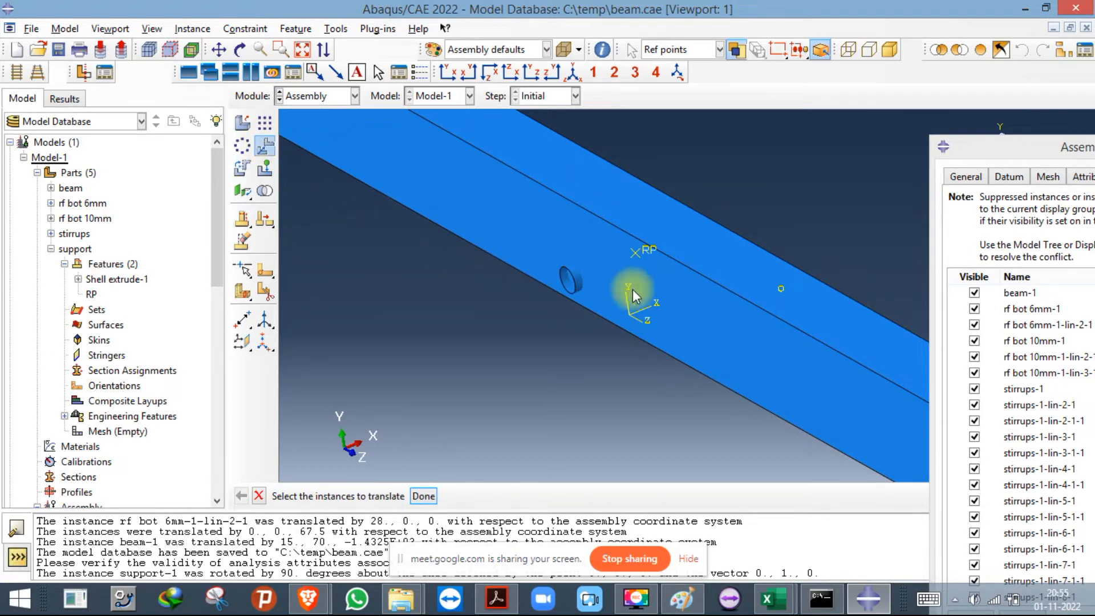
pyautogui.click(579, 284)
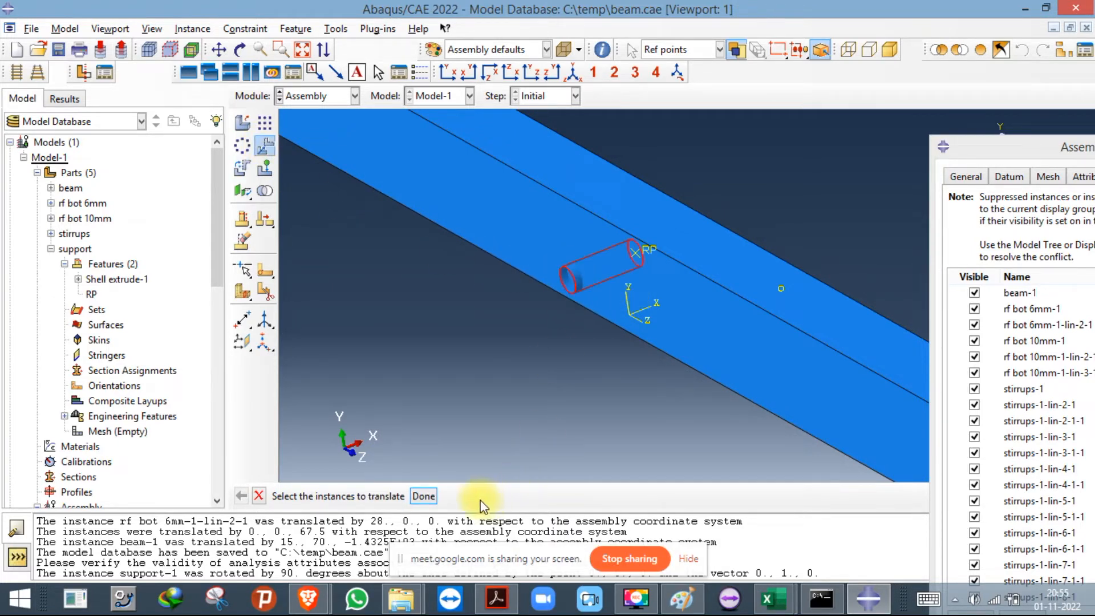
pyautogui.click(424, 495)
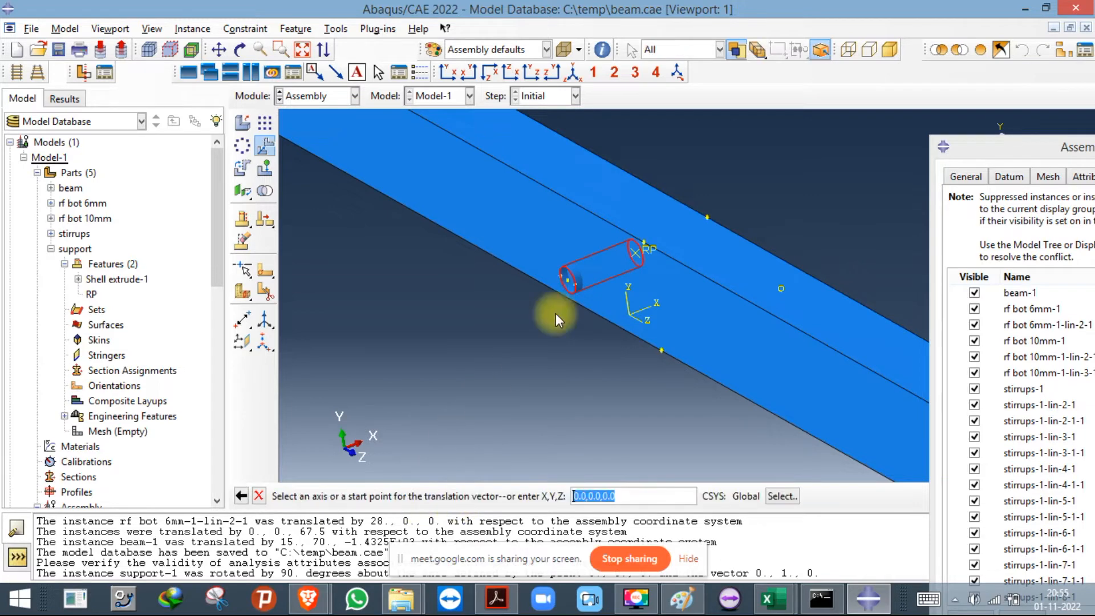
pyautogui.click(560, 276)
pyautogui.scroll(10, 515, 269)
pyautogui.scroll(-5, 805, 470)
pyautogui.scroll(3, 511, 285)
pyautogui.scroll(-8, 346, 153)
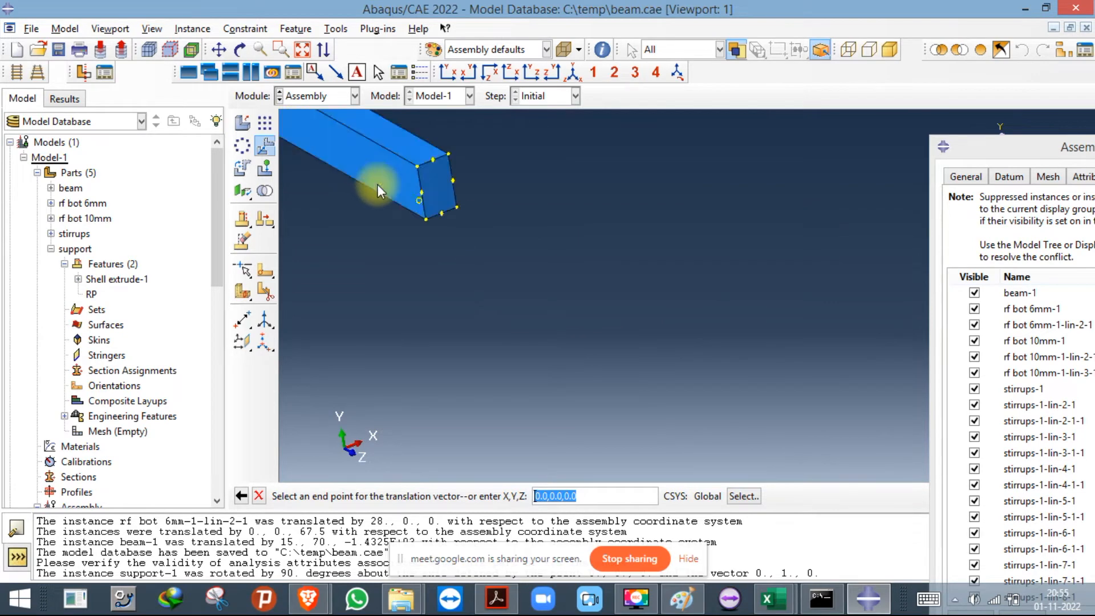
pyautogui.click(470, 249)
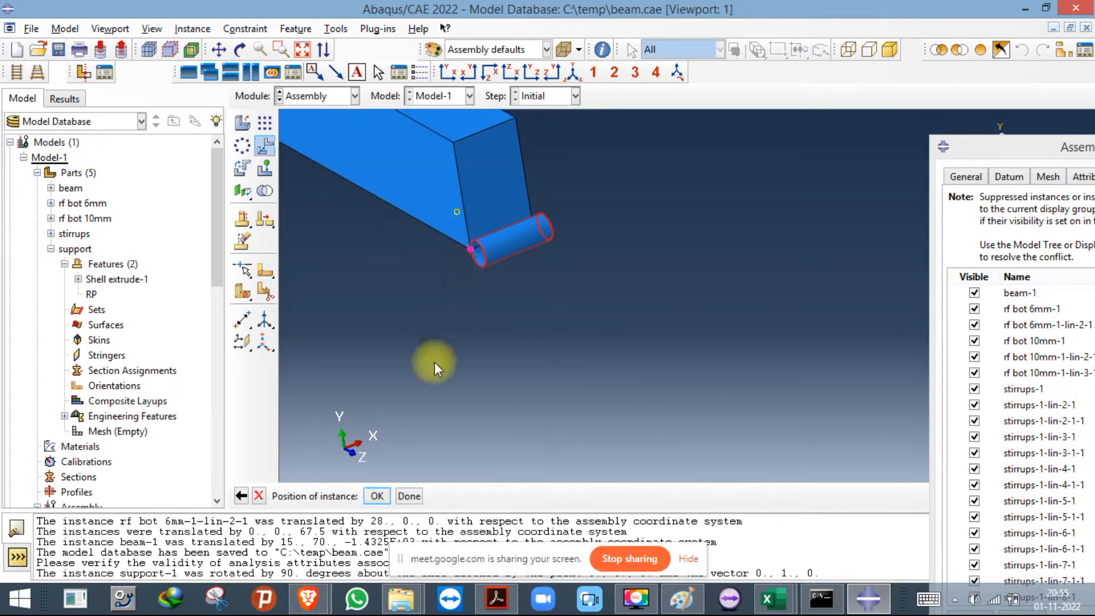
pyautogui.click(376, 496)
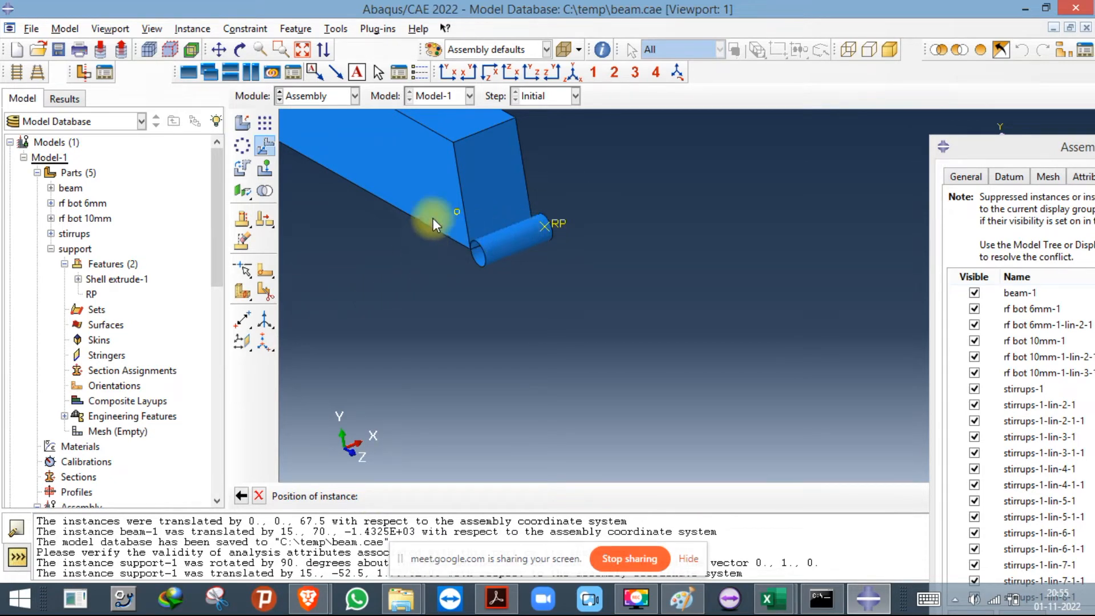
pyautogui.scroll(-5, 504, 243)
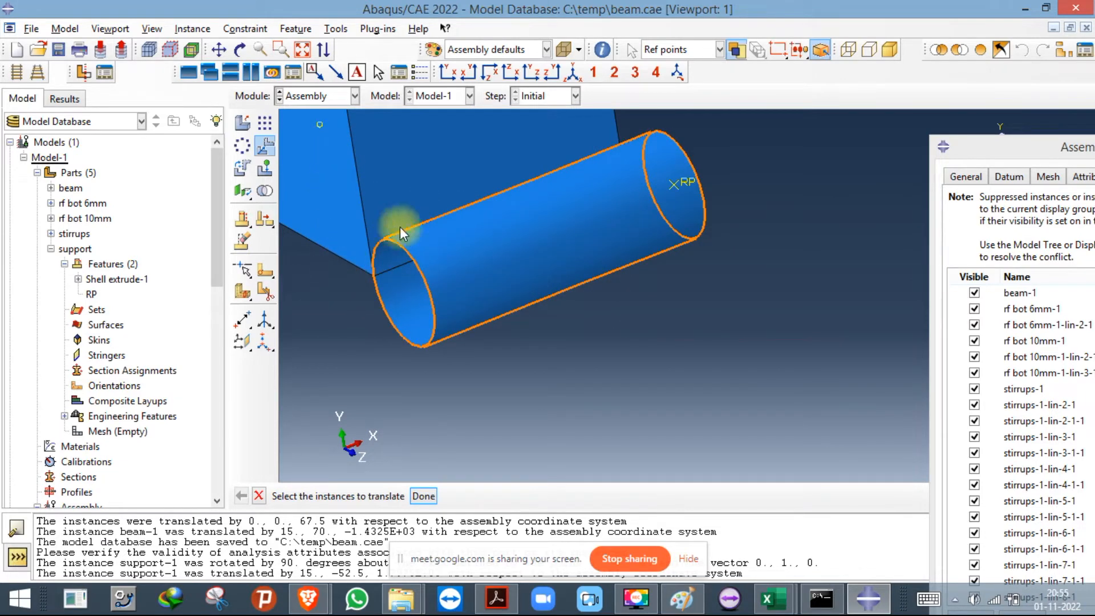
pyautogui.click(241, 321)
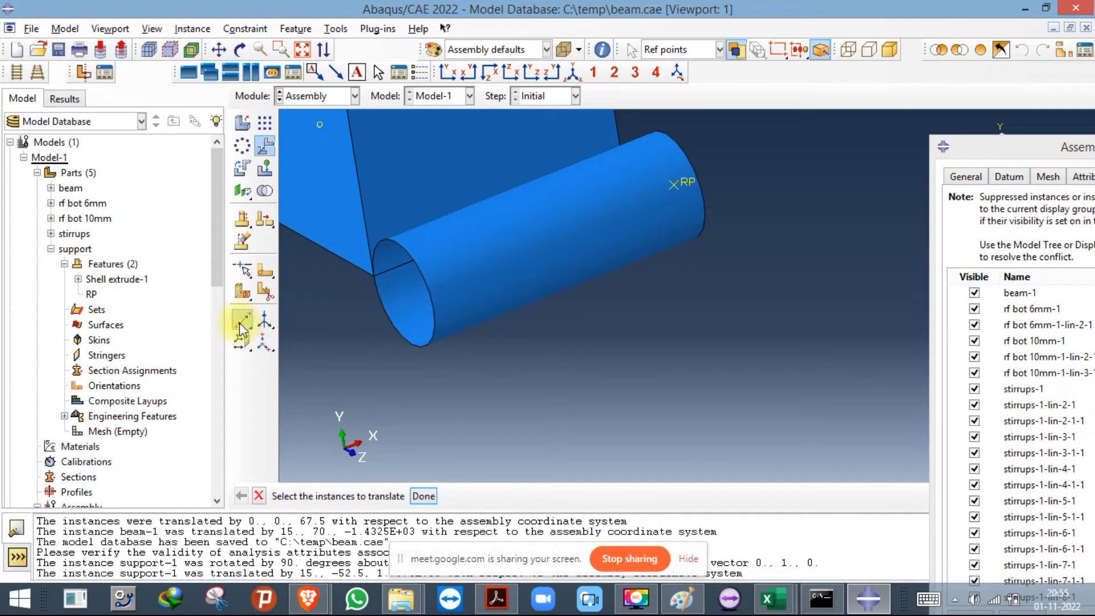
pyautogui.click(308, 322)
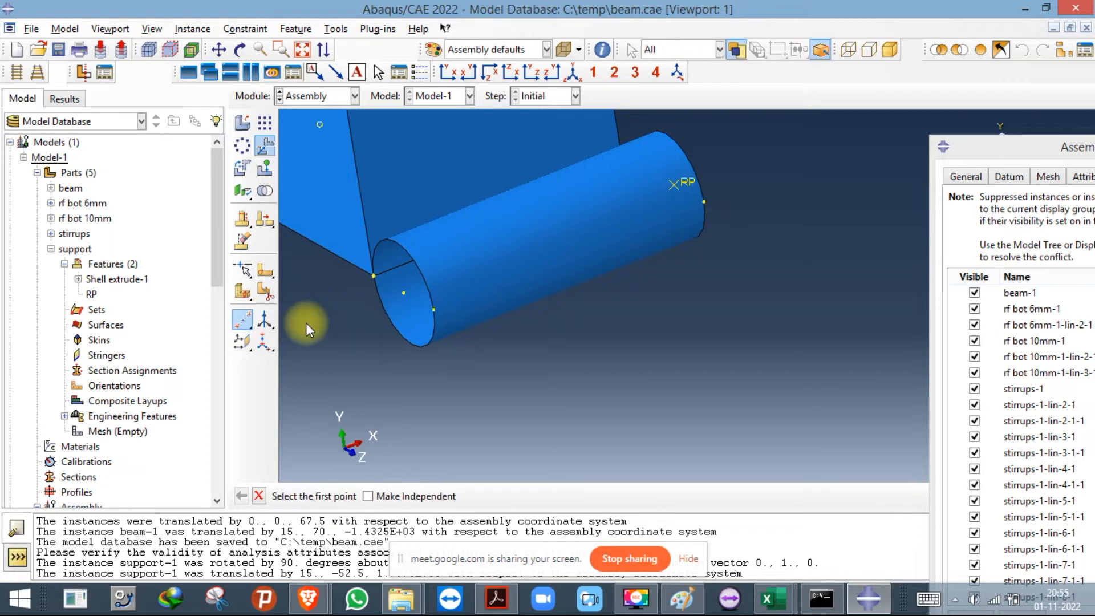
pyautogui.click(241, 322)
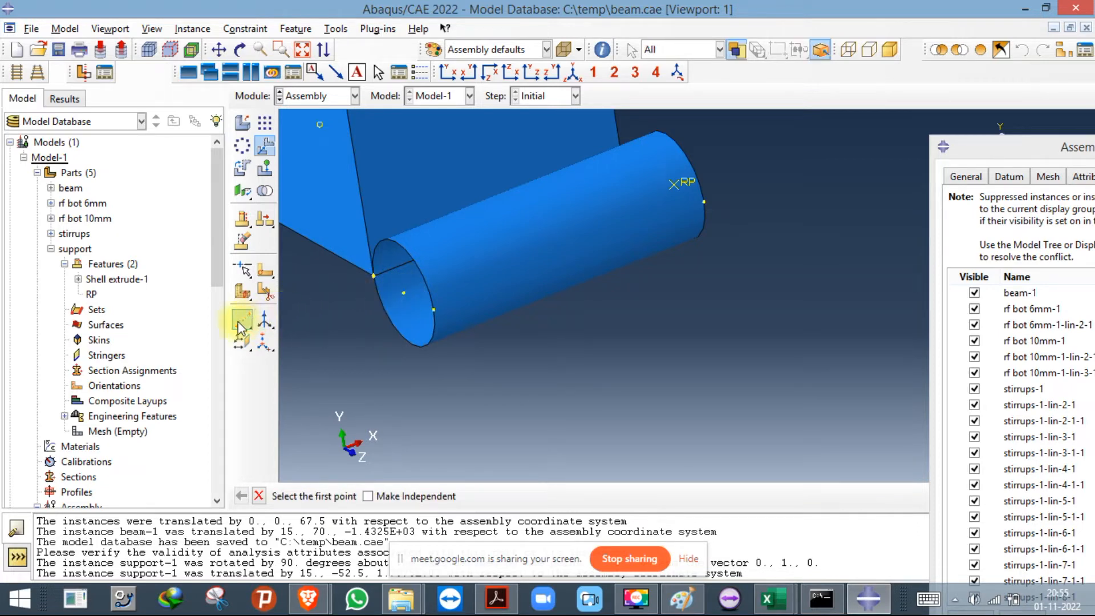
pyautogui.scroll(2, 398, 237)
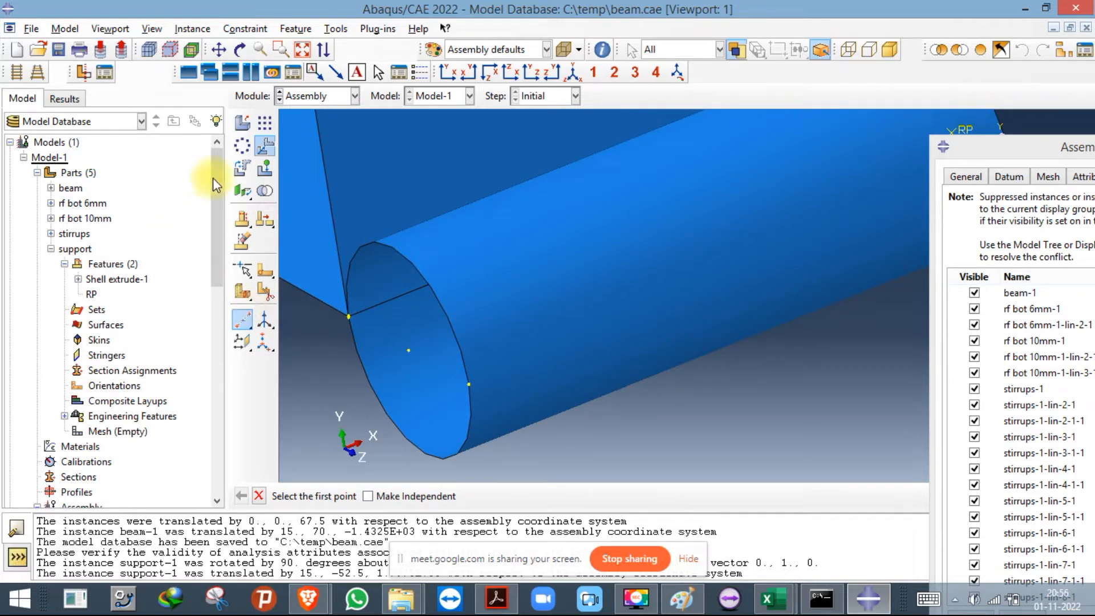
# Switch from the assembly to the Part module with the support part displayed.
pyautogui.click(334, 95)
pyautogui.click(327, 114)
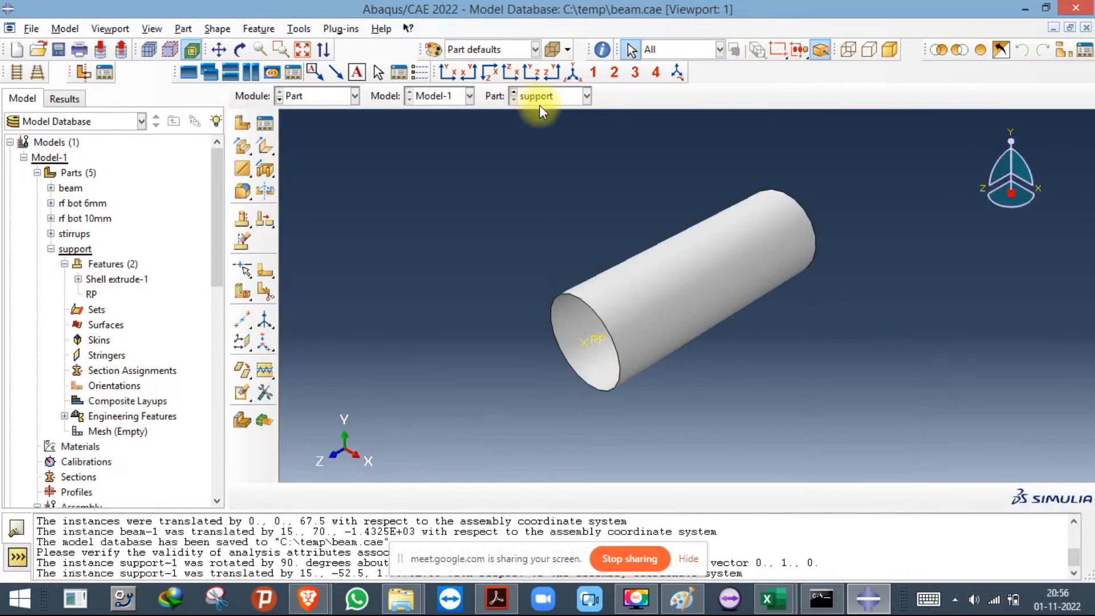
pyautogui.click(259, 295)
pyautogui.click(875, 316)
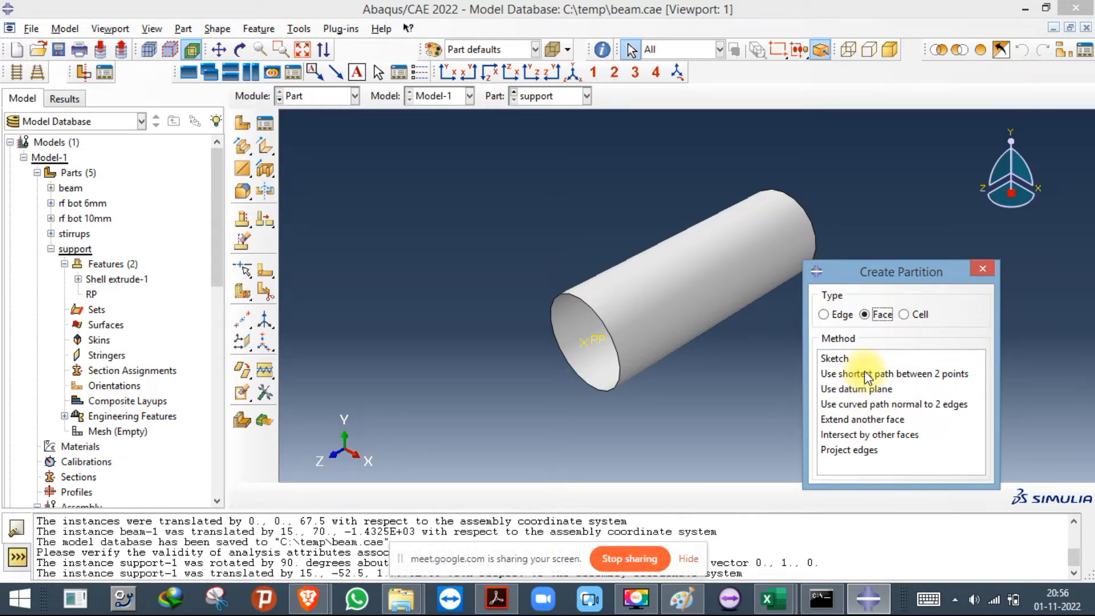
pyautogui.click(980, 271)
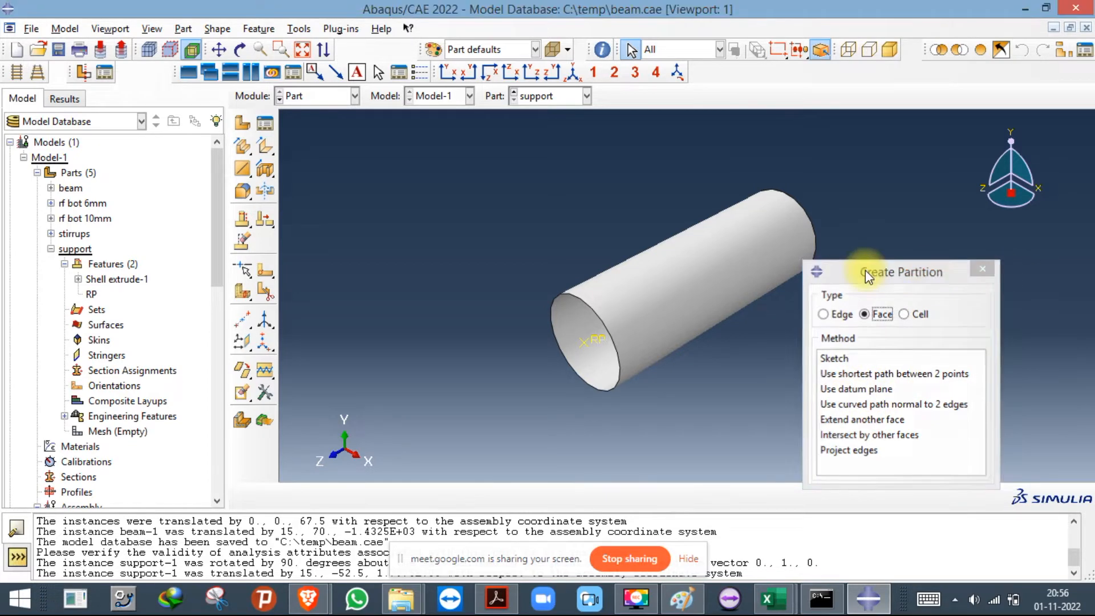
# Create a three-point datum plane lengthwise through the support cylinder, using its near rim point, the reference point and the far rim point.
pyautogui.moveTo(234, 341); pyautogui.dragTo(308, 344)
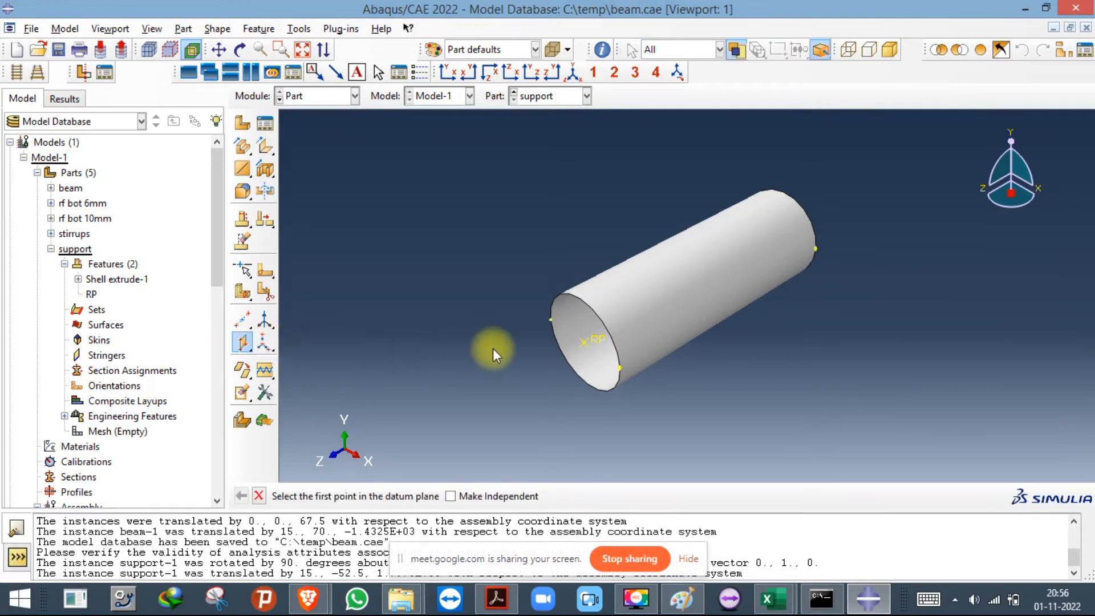
pyautogui.click(551, 319)
pyautogui.click(587, 342)
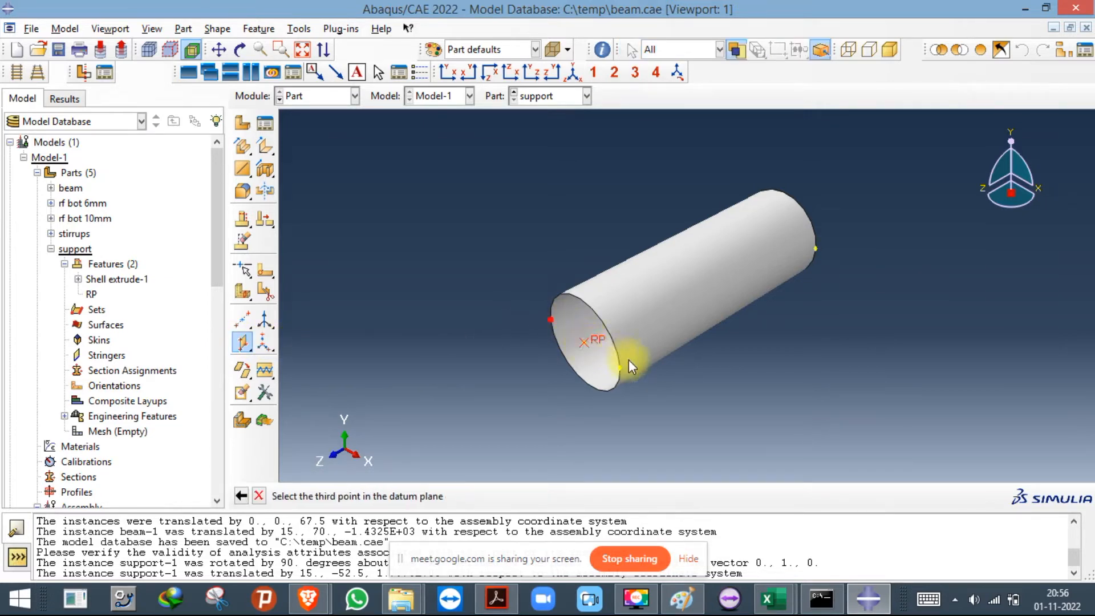
pyautogui.click(815, 249)
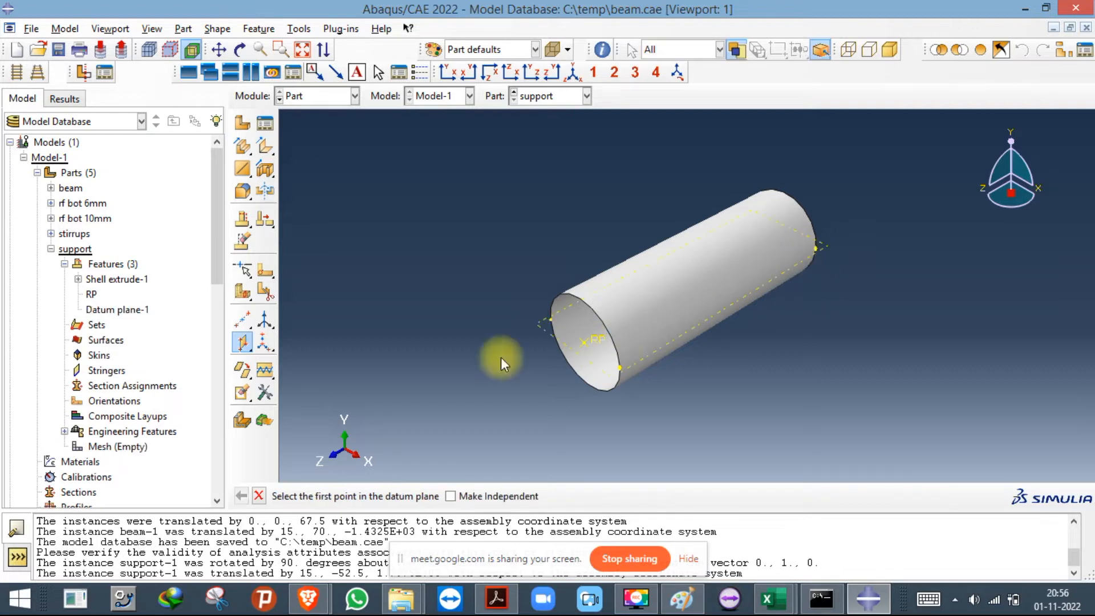
# Partition the support's cylindrical face with the horizontal lengthwise datum plane.
pyautogui.click(266, 292)
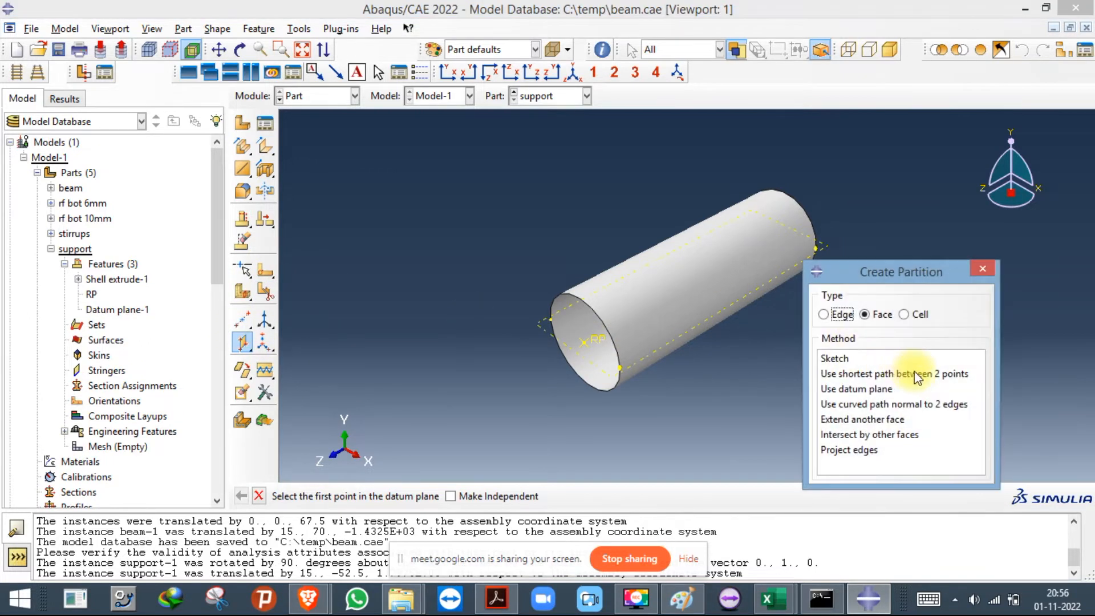
pyautogui.click(844, 388)
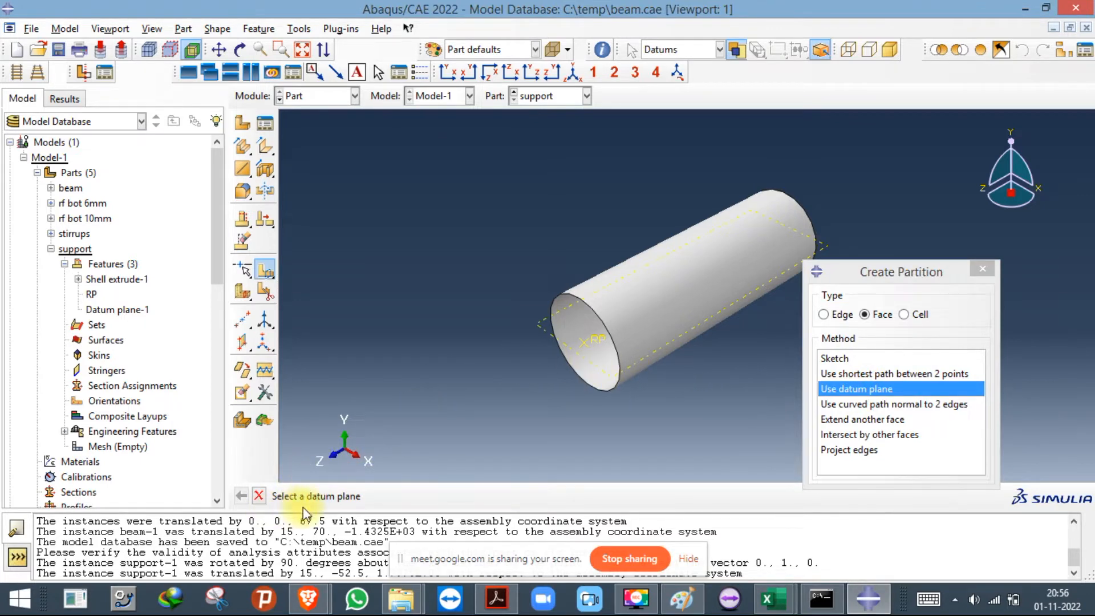
pyautogui.click(549, 330)
pyautogui.click(466, 494)
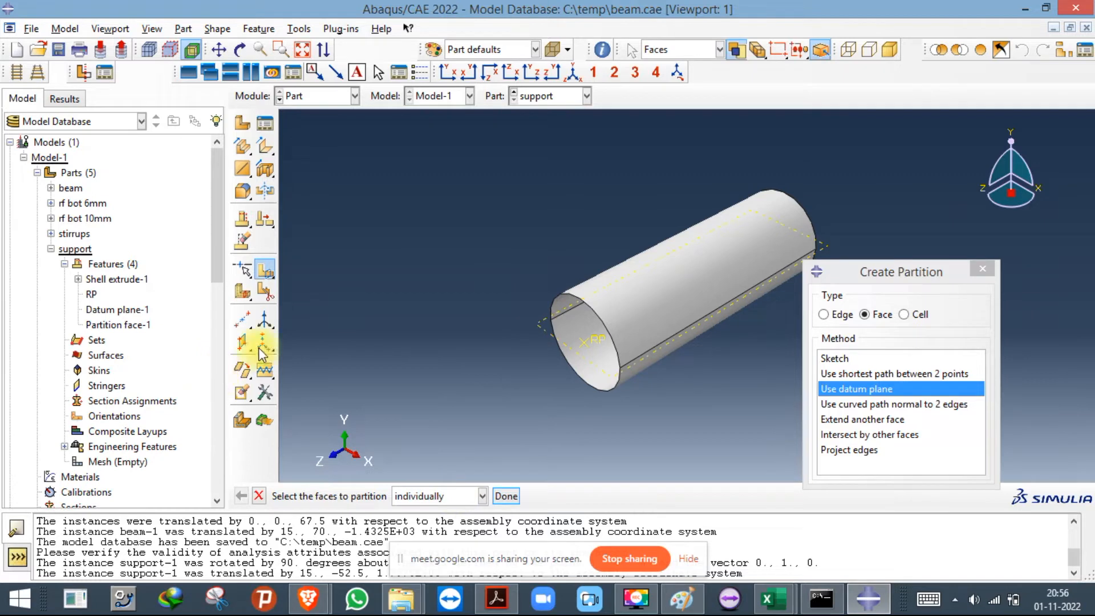
# Create a vertical three-point datum plane along the support through the near end's upper and lower arc midpoints and the far end's upper arc midpoint.
pyautogui.click(242, 342)
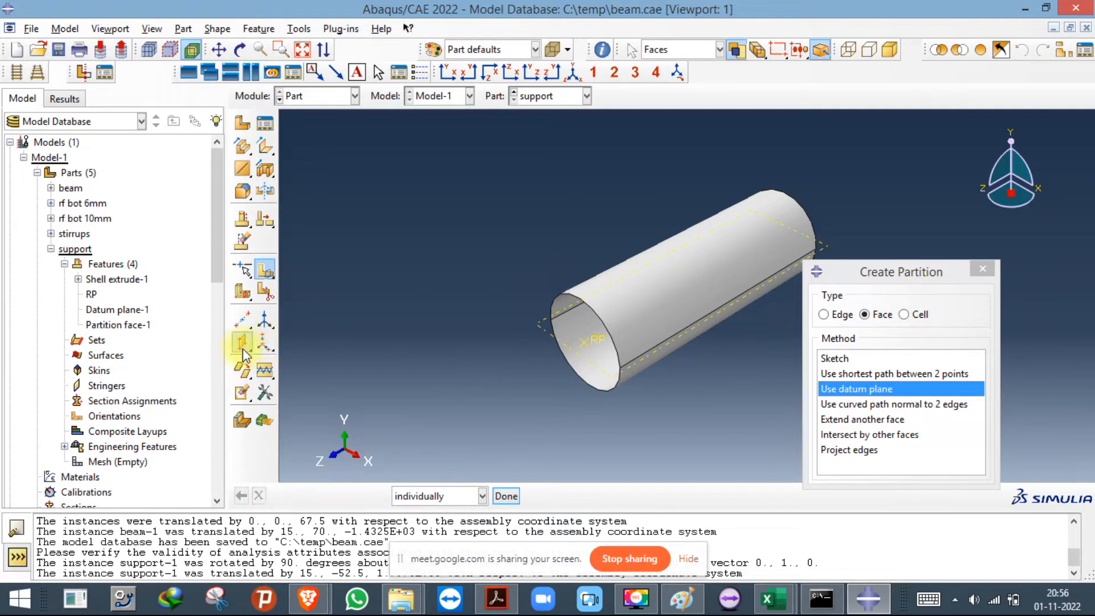
pyautogui.click(581, 299)
pyautogui.click(587, 381)
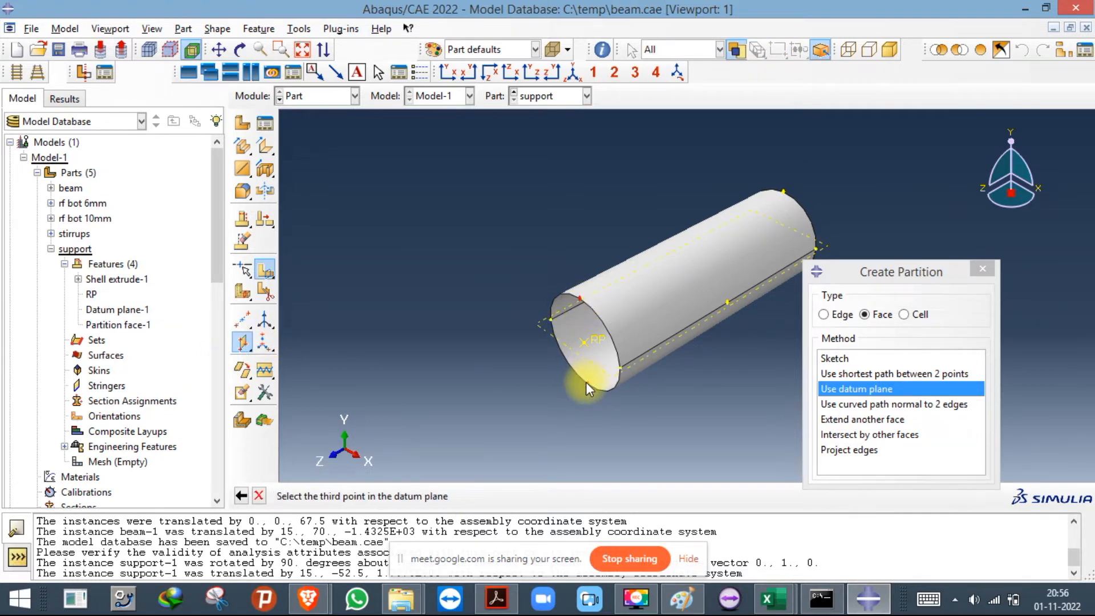
pyautogui.click(784, 194)
pyautogui.scroll(2, 479, 294)
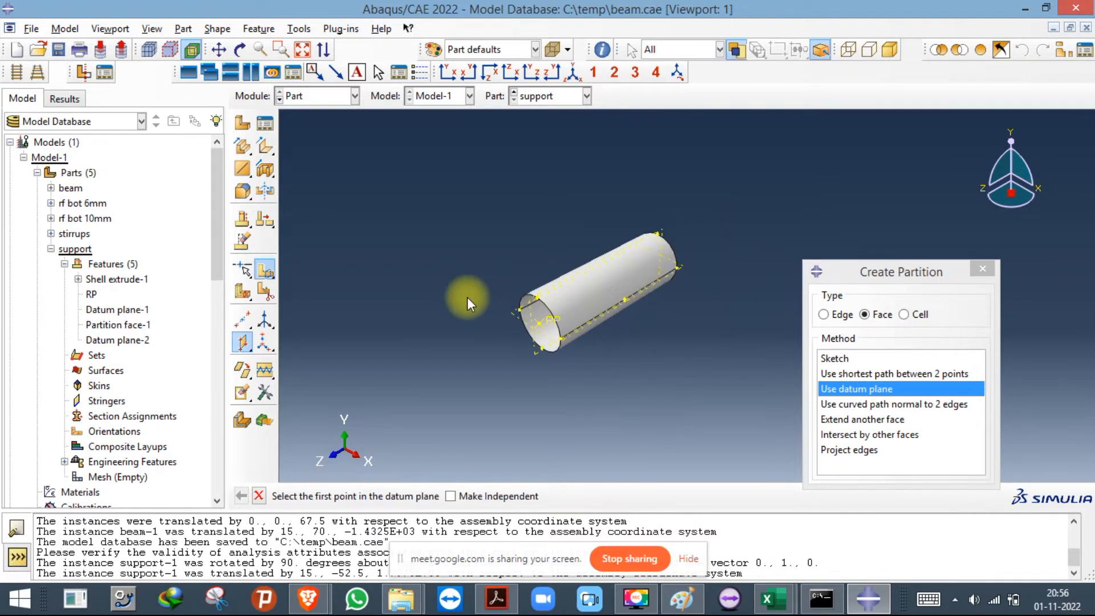
pyautogui.scroll(-2, 562, 296)
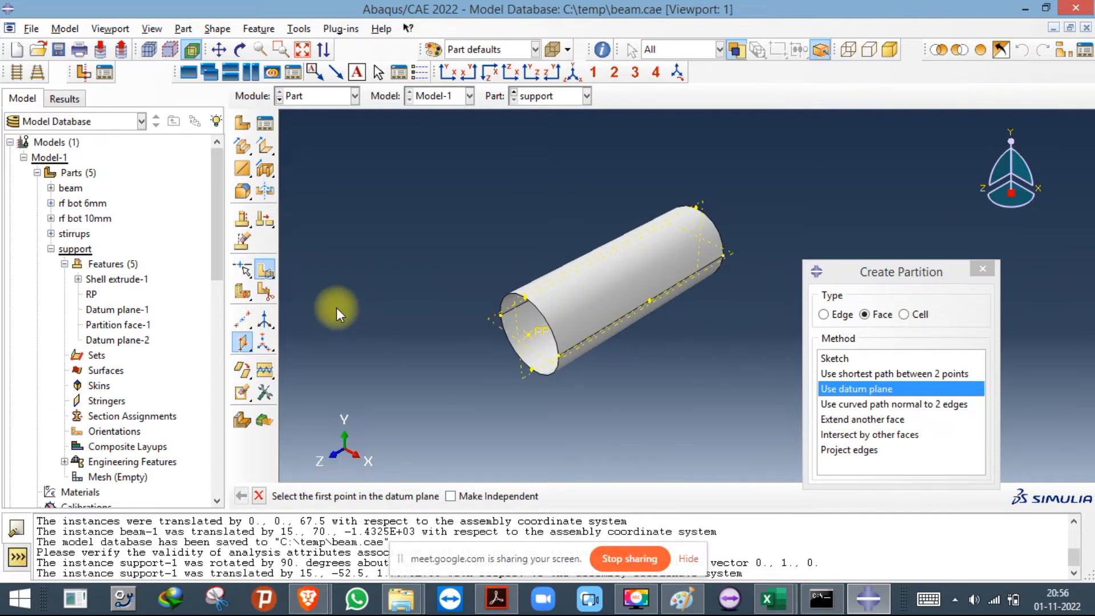
# Partition all faces of the support cylinder with the vertical lengthwise datum plane.
pyautogui.click(849, 388)
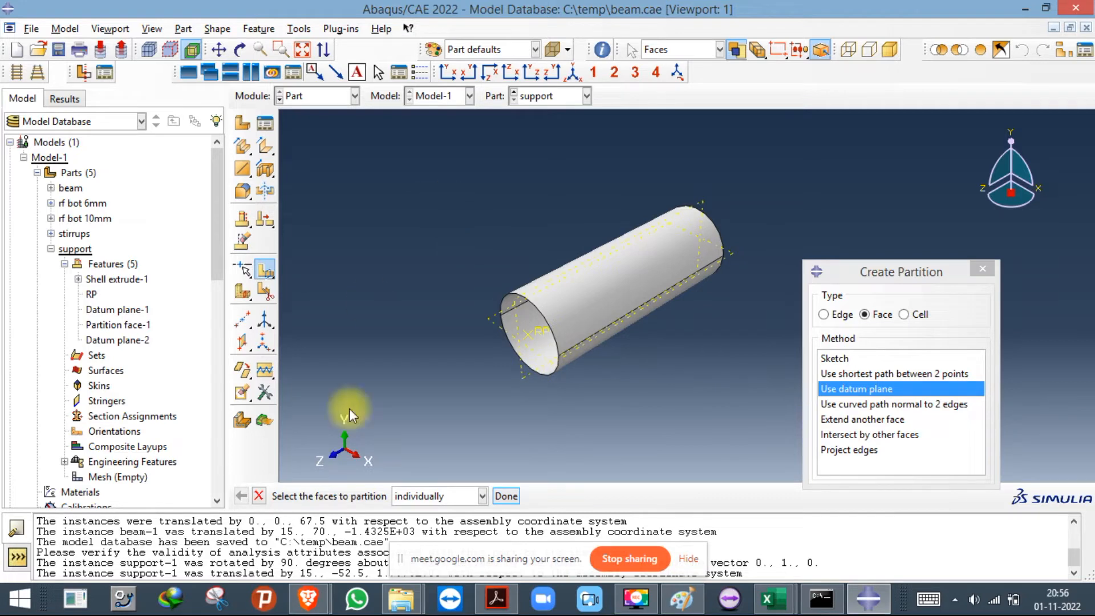
pyautogui.moveTo(423, 238); pyautogui.dragTo(804, 483)
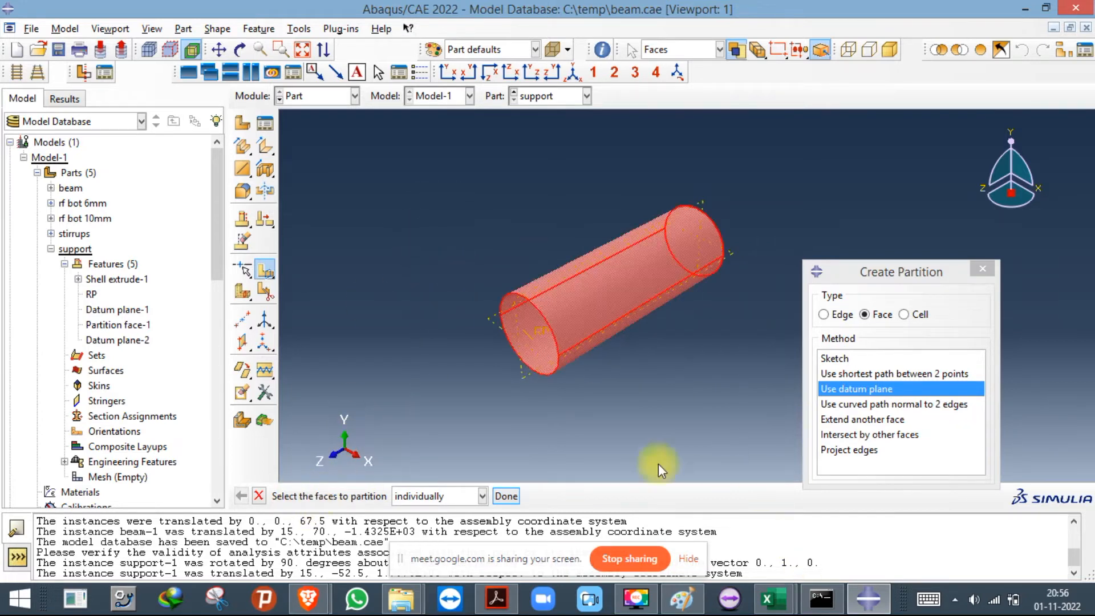
pyautogui.click(507, 496)
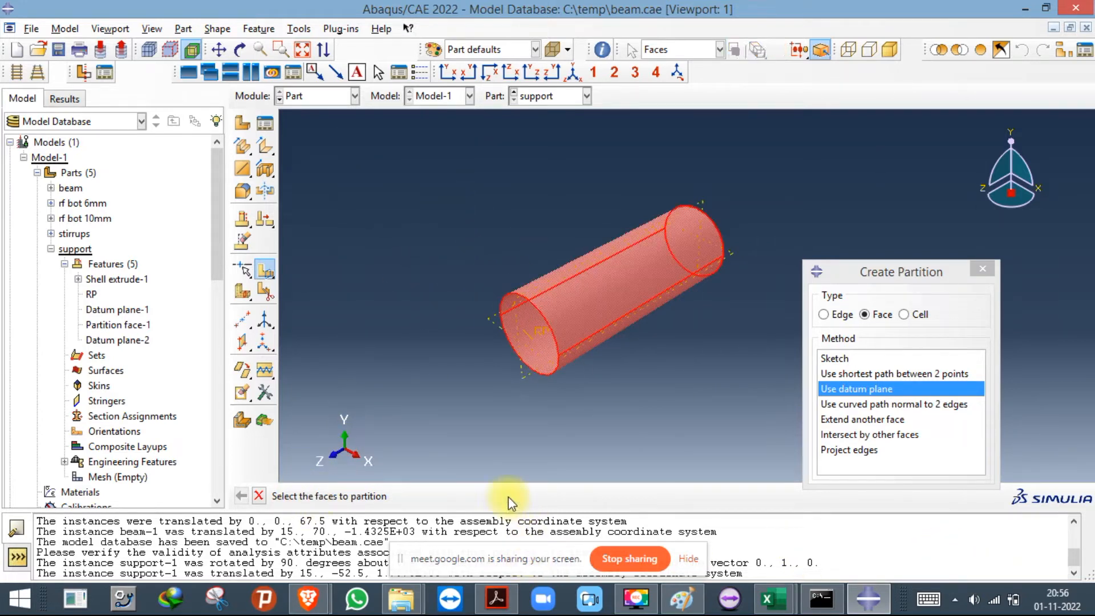
pyautogui.click(520, 376)
pyautogui.click(429, 497)
pyautogui.scroll(2, 498, 313)
pyautogui.scroll(-4, 456, 293)
# Return to the Assembly module and show the partitioned support at the beam's end.
pyautogui.click(325, 97)
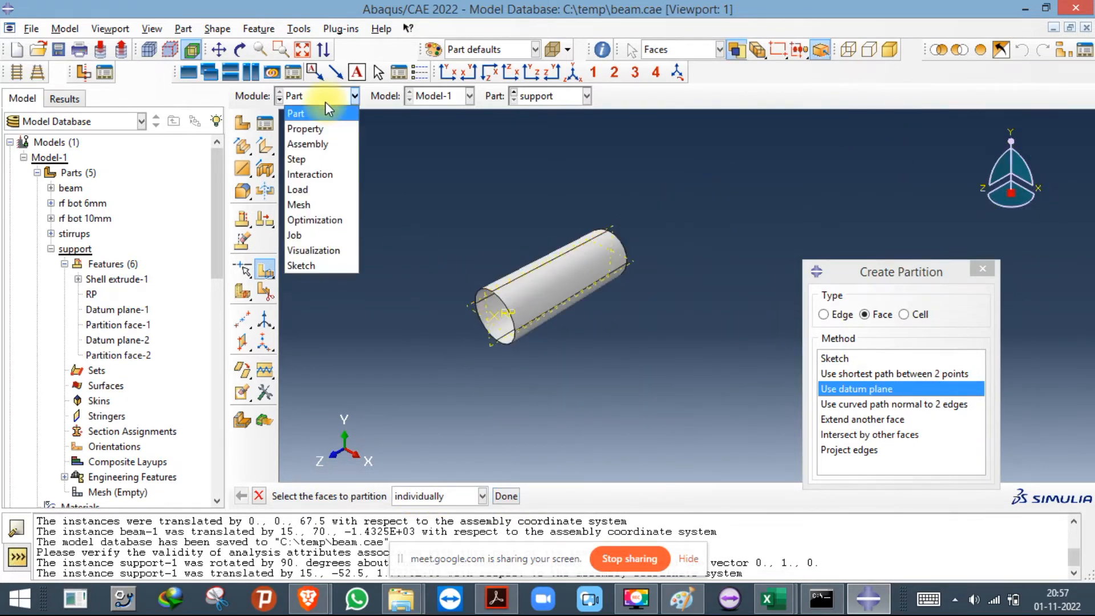
pyautogui.click(314, 144)
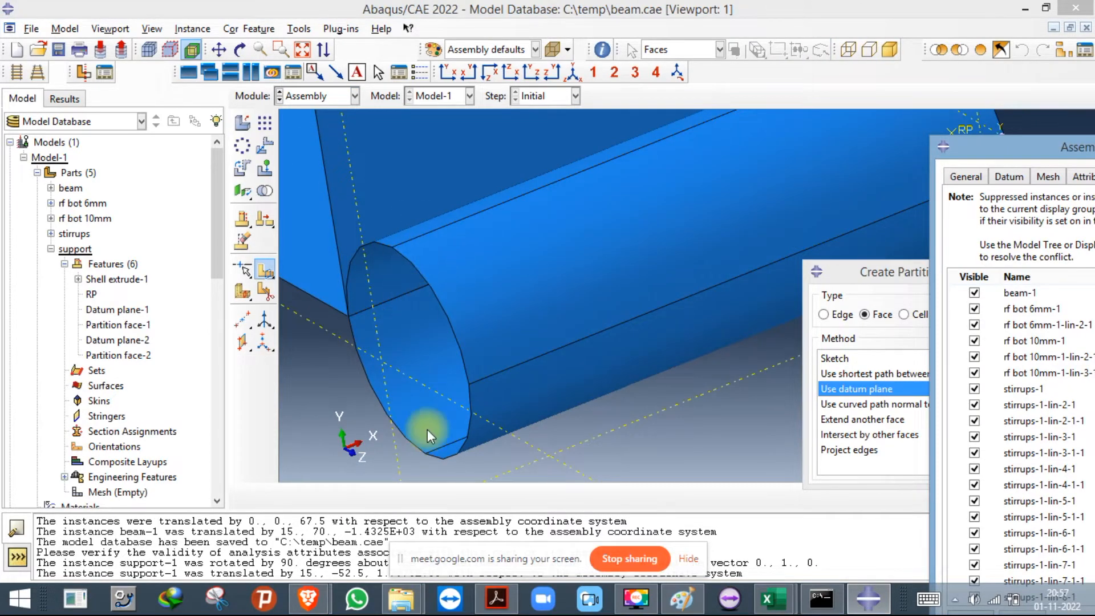
pyautogui.scroll(-3, 433, 416)
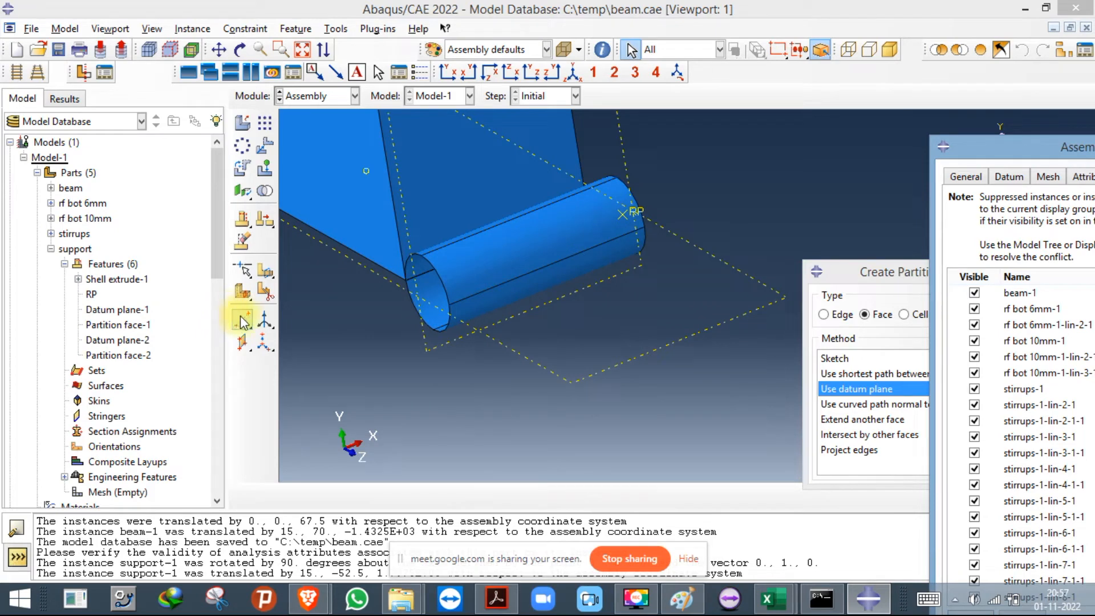
# Translate the support instance from the midpoint of its top partition line to the support datum point on the beam's underside, checking it in side view.
pyautogui.click(265, 148)
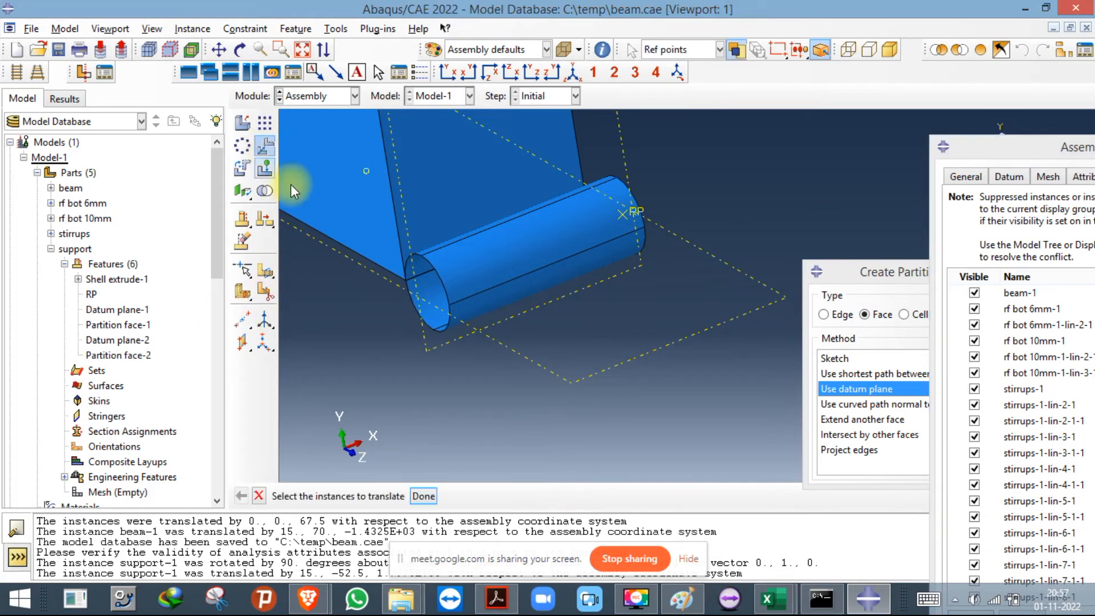
pyautogui.click(511, 273)
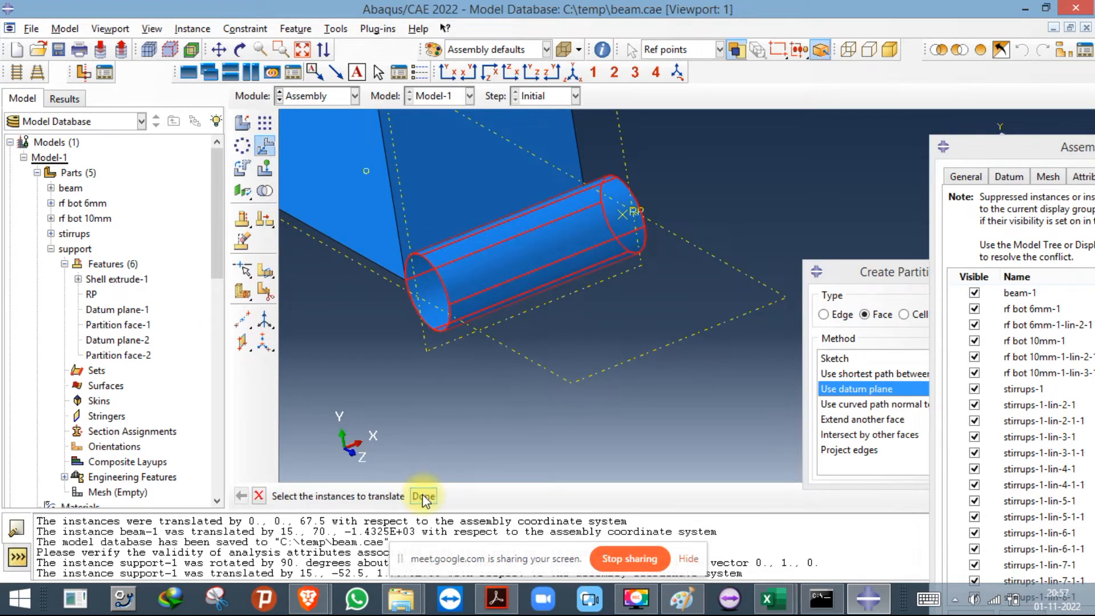
pyautogui.click(421, 495)
pyautogui.scroll(2, 528, 212)
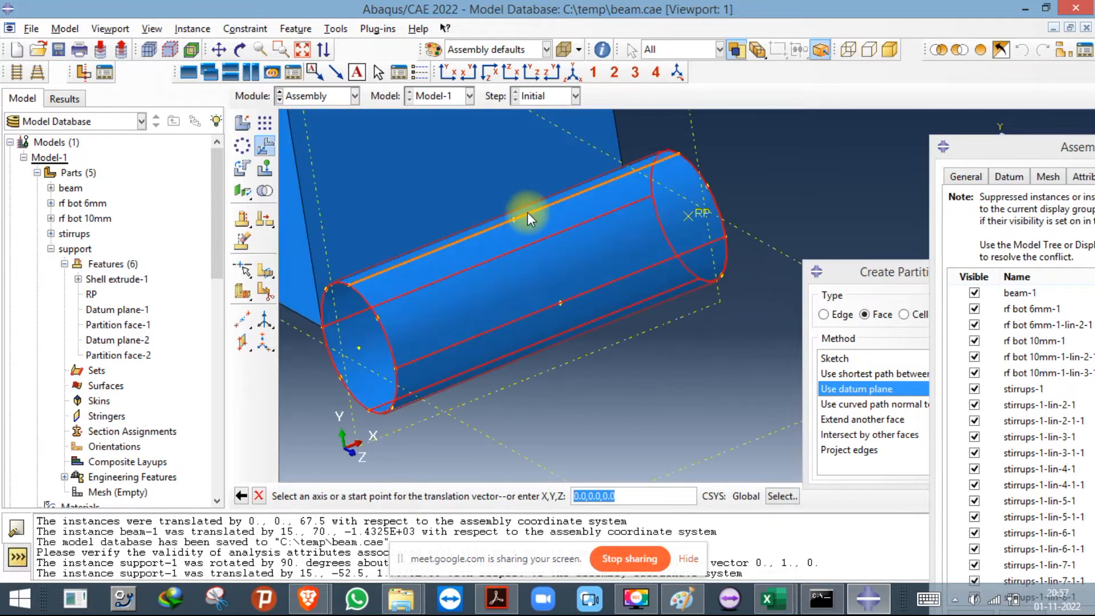
pyautogui.scroll(1, 526, 213)
pyautogui.scroll(-4, 546, 261)
pyautogui.scroll(3, 538, 267)
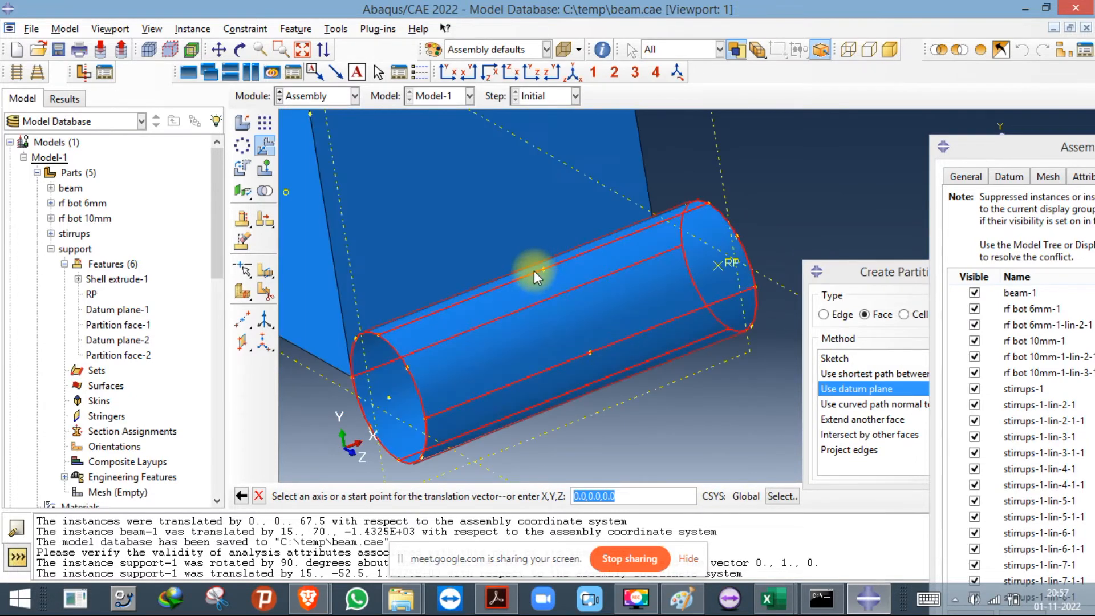
pyautogui.click(545, 271)
pyautogui.scroll(-4, 590, 310)
pyautogui.scroll(5, 500, 275)
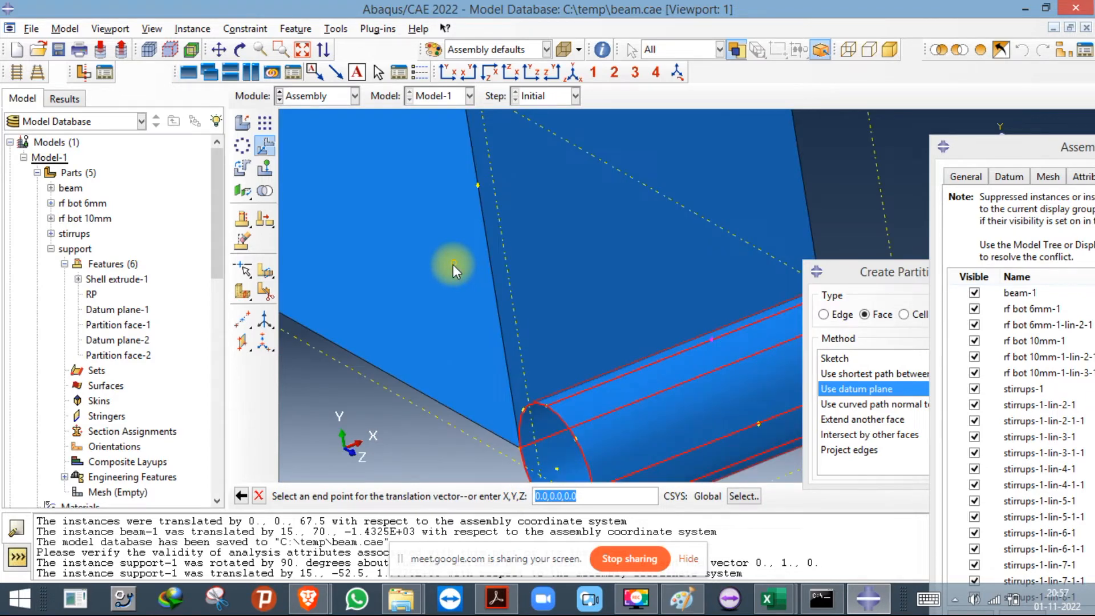
pyautogui.click(452, 264)
pyautogui.scroll(-4, 470, 359)
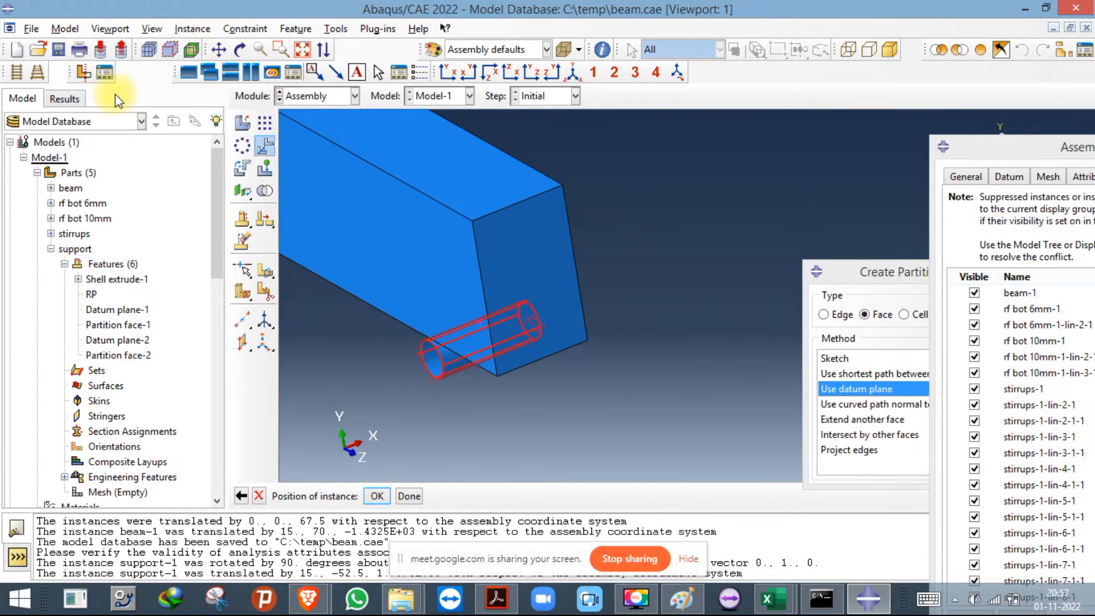
pyautogui.click(487, 72)
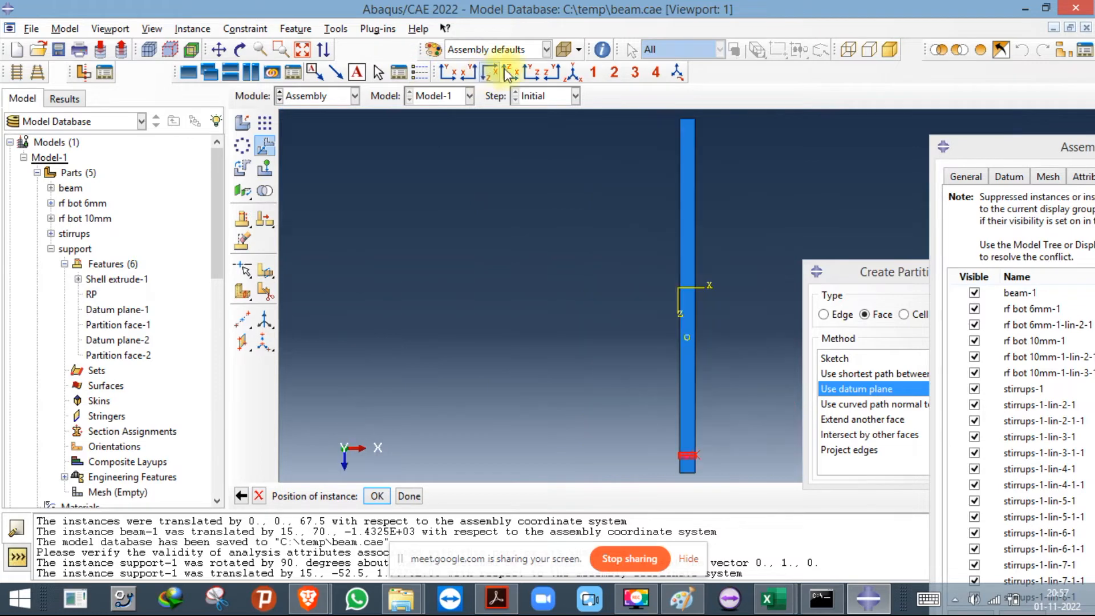
pyautogui.click(531, 73)
pyautogui.scroll(10, 711, 231)
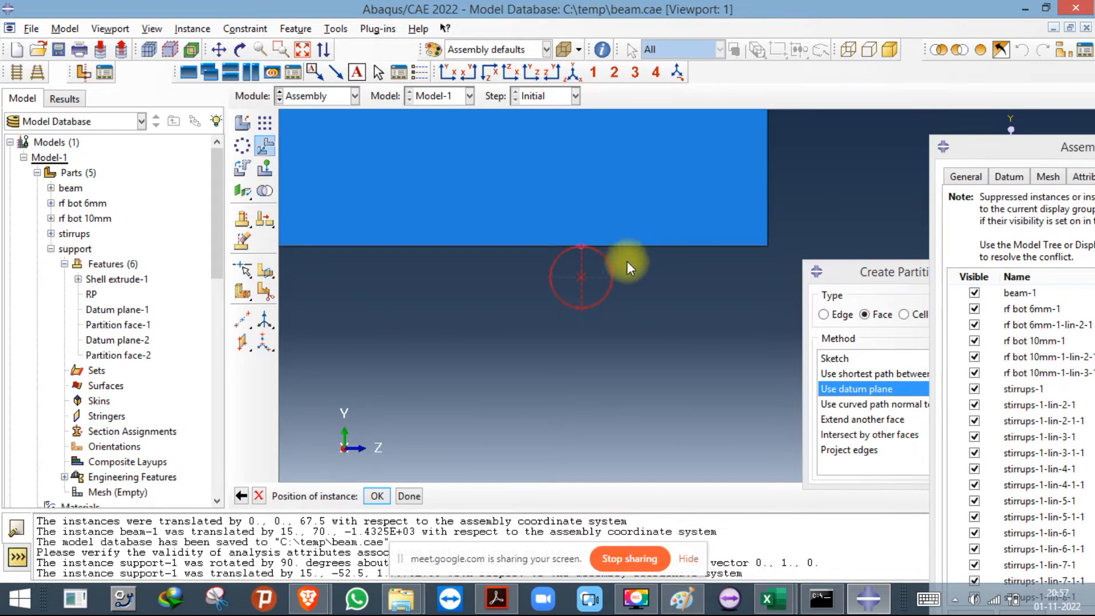
pyautogui.scroll(-3, 627, 266)
pyautogui.click(373, 496)
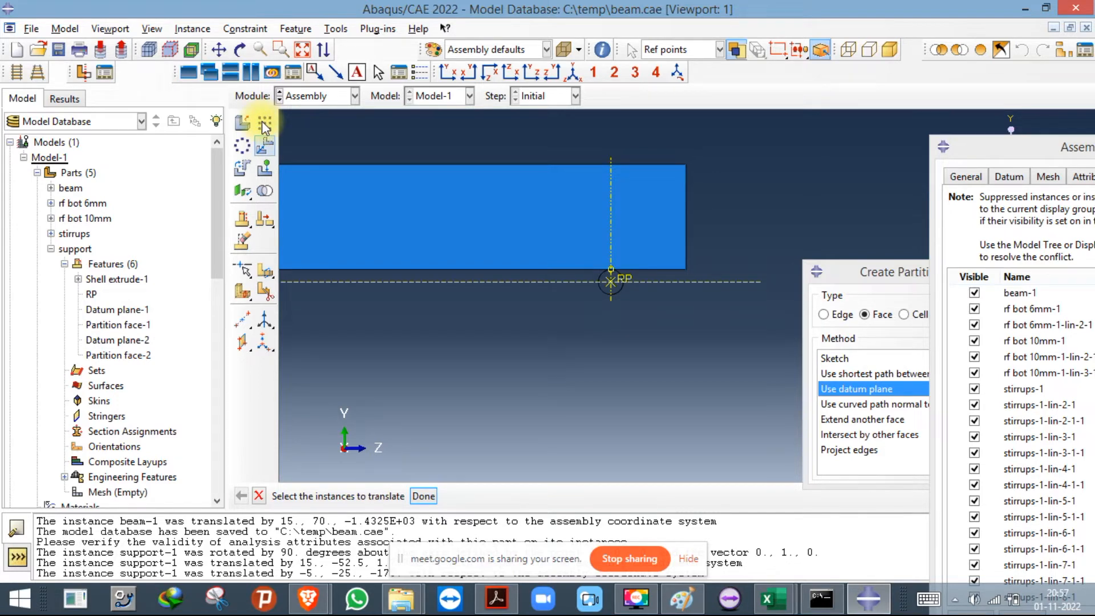
pyautogui.press('Escape')
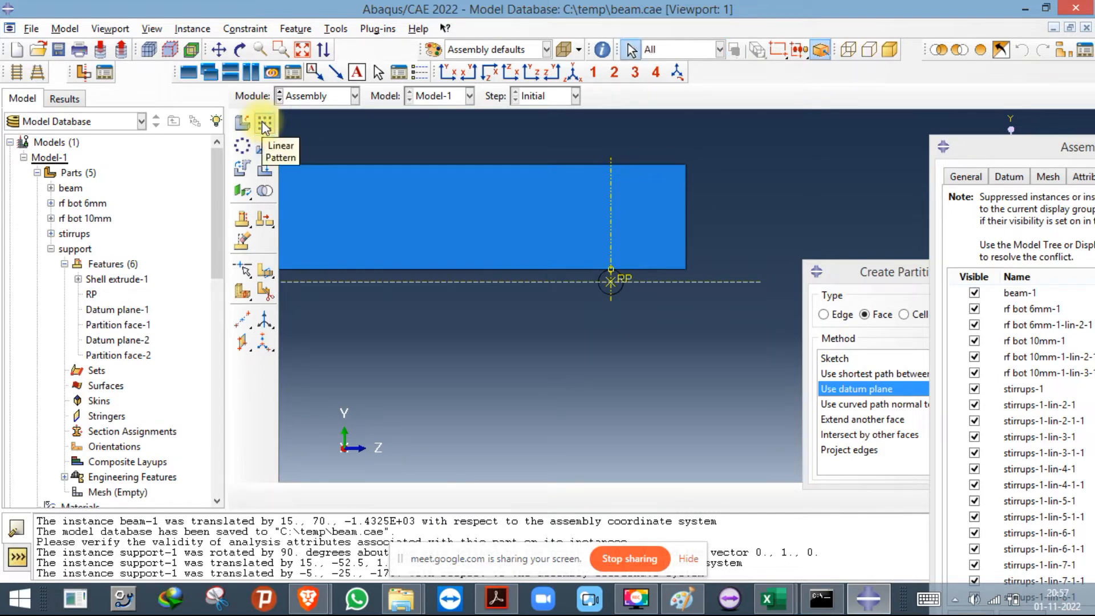
# Start a linear pattern of the support along the beam's bottom edge with 2 instances and a 2700 offset, checking the span in the Figure 8 PDF.
pyautogui.click(263, 123)
pyautogui.moveTo(554, 265); pyautogui.dragTo(727, 335)
pyautogui.click(409, 498)
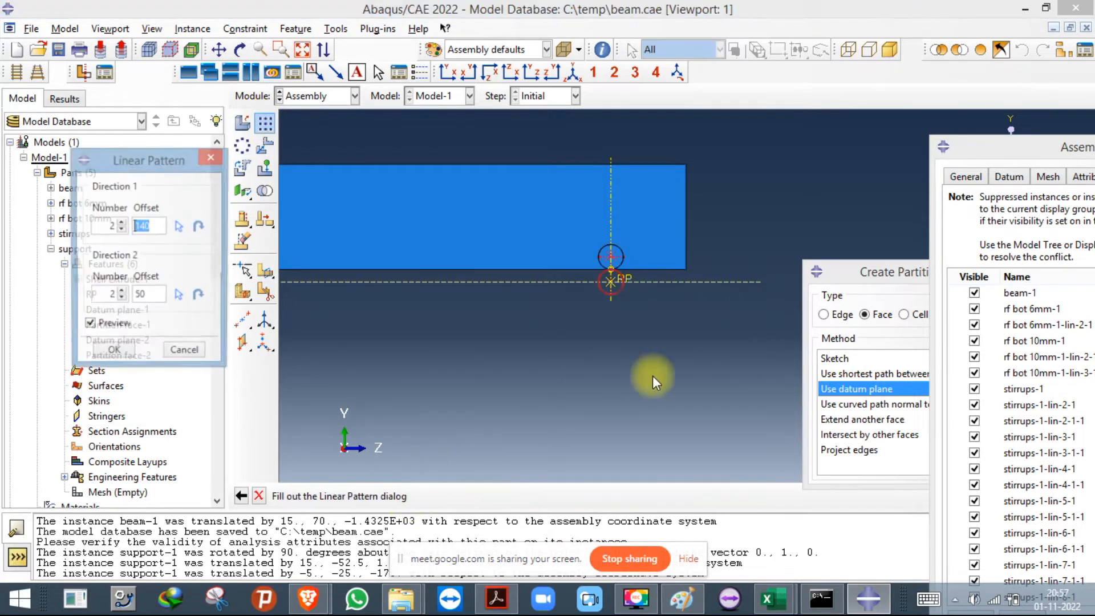
pyautogui.click(182, 225)
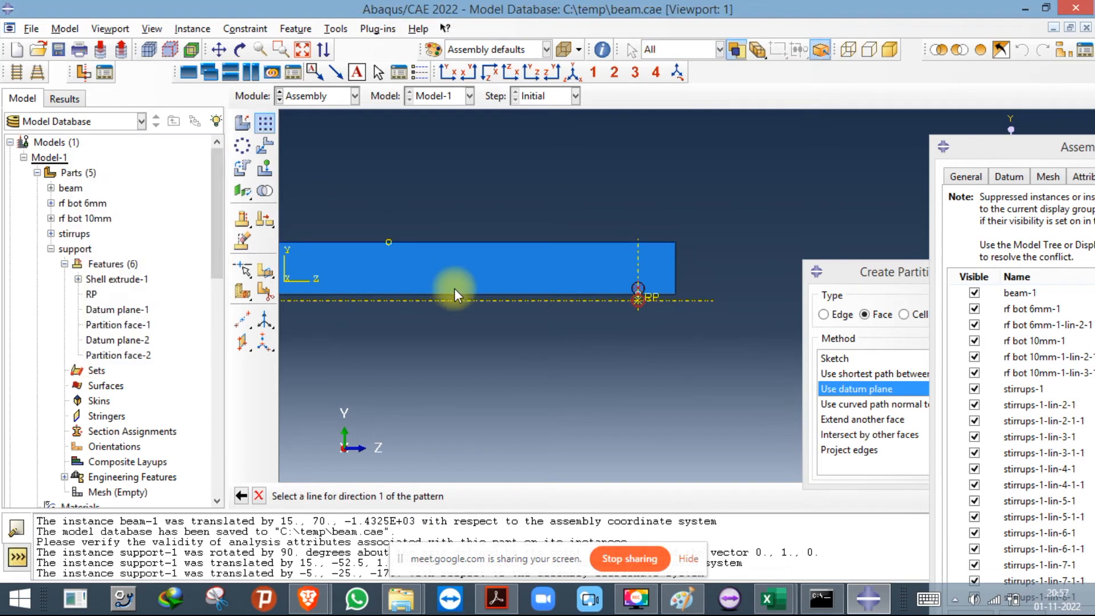
pyautogui.click(459, 294)
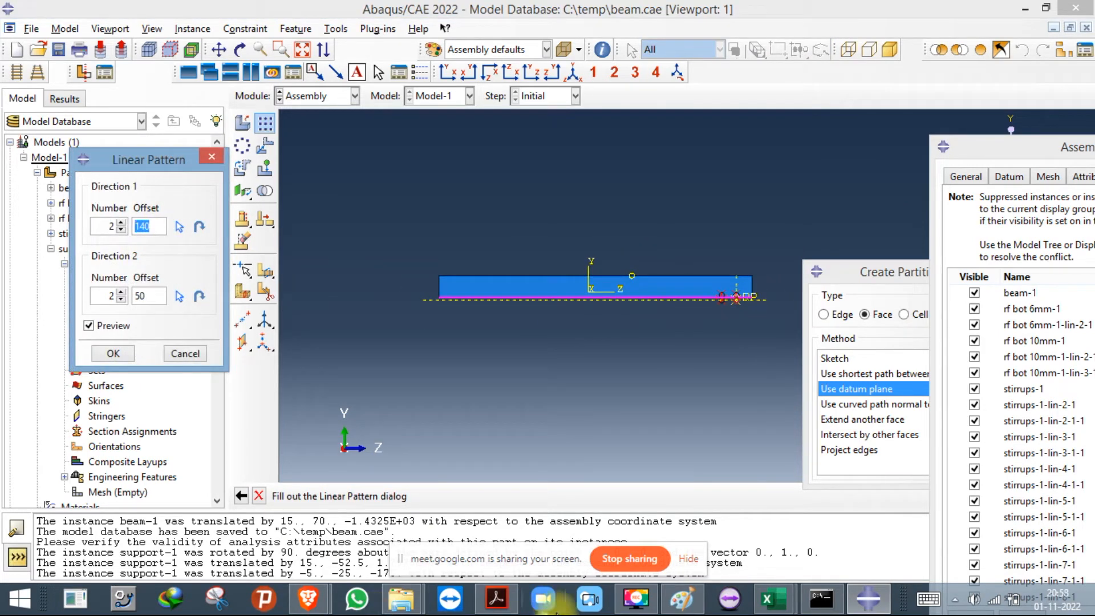
pyautogui.click(496, 598)
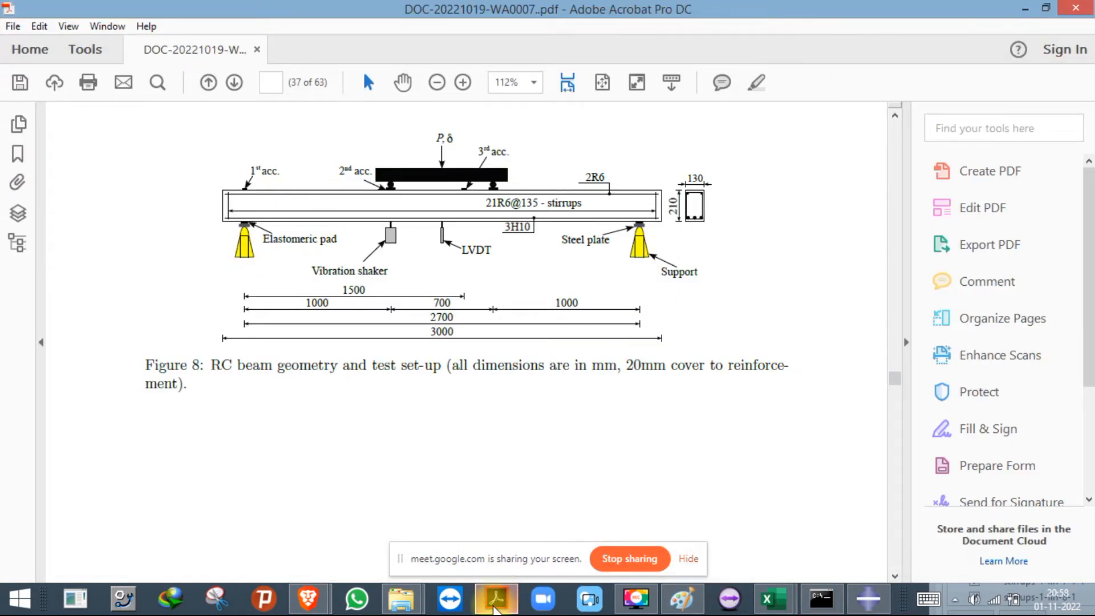
pyautogui.click(494, 609)
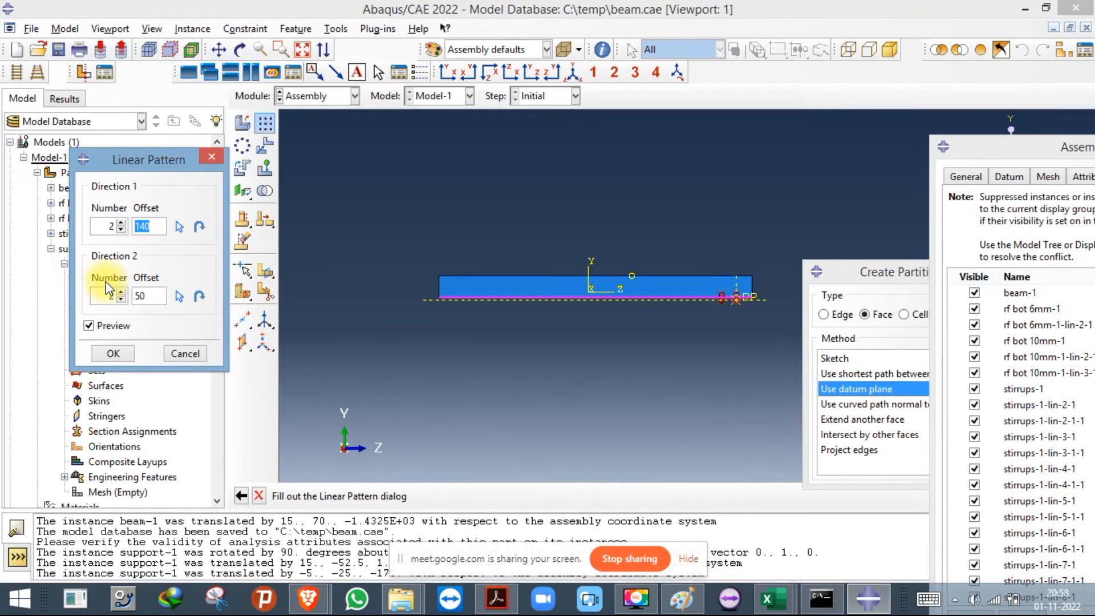
pyautogui.write('2700')
pyautogui.scroll(-7, 458, 297)
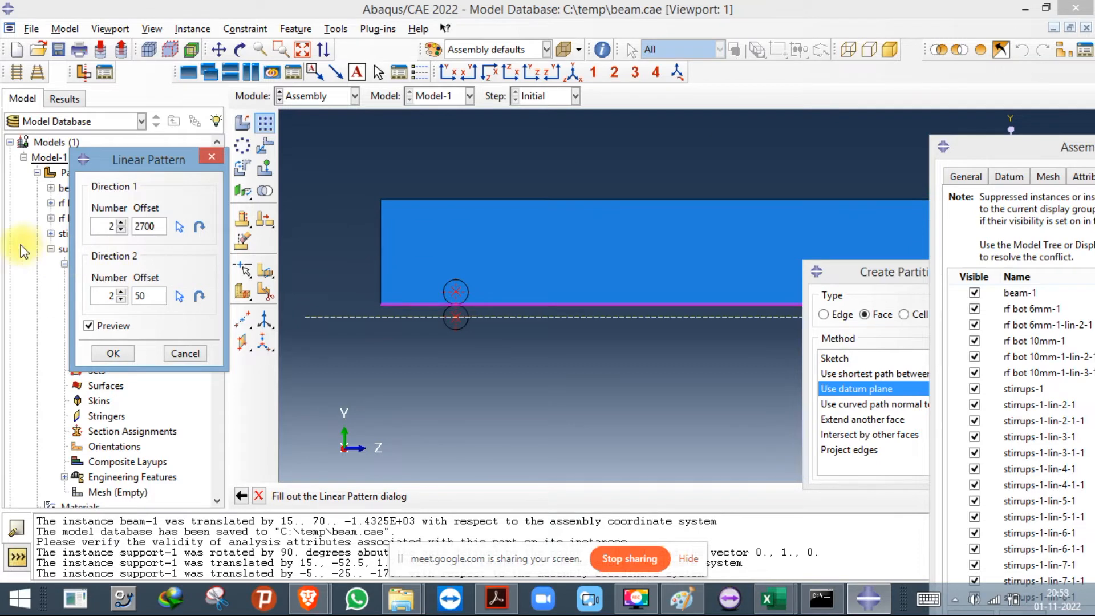
# Set the pattern's second direction to 2 instances with a 260 offset so the copies sit on the beam's top face.
pyautogui.click(121, 300)
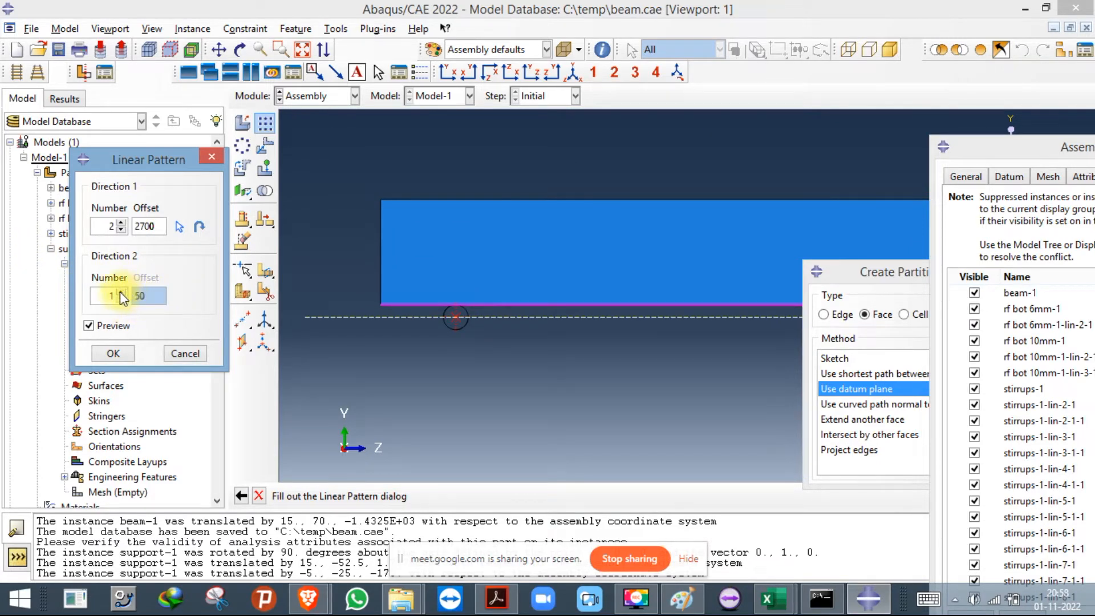
pyautogui.click(120, 291)
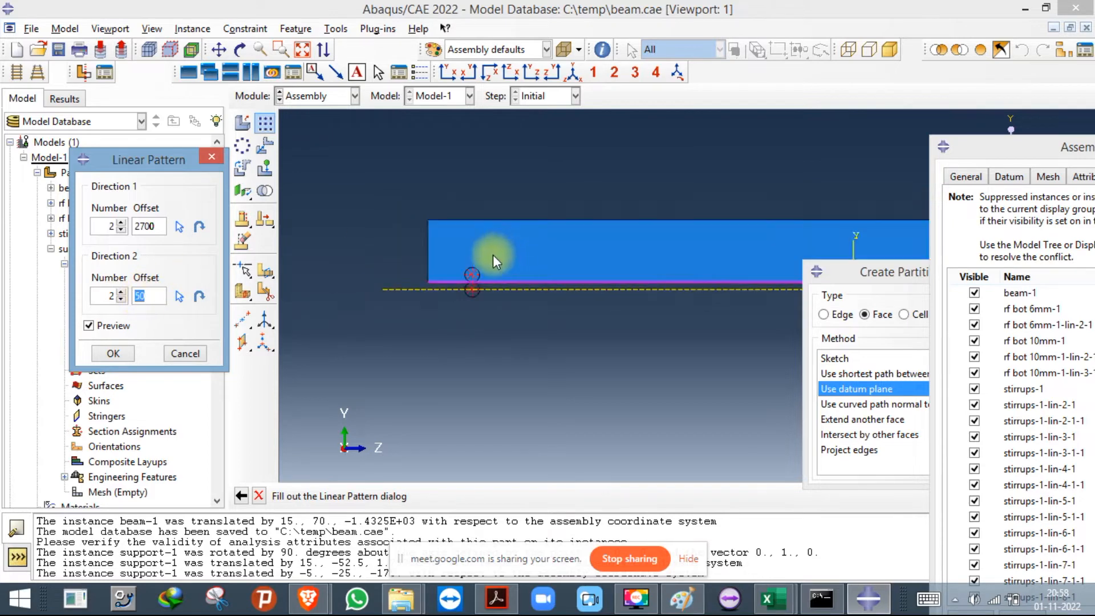
pyautogui.scroll(2, 496, 255)
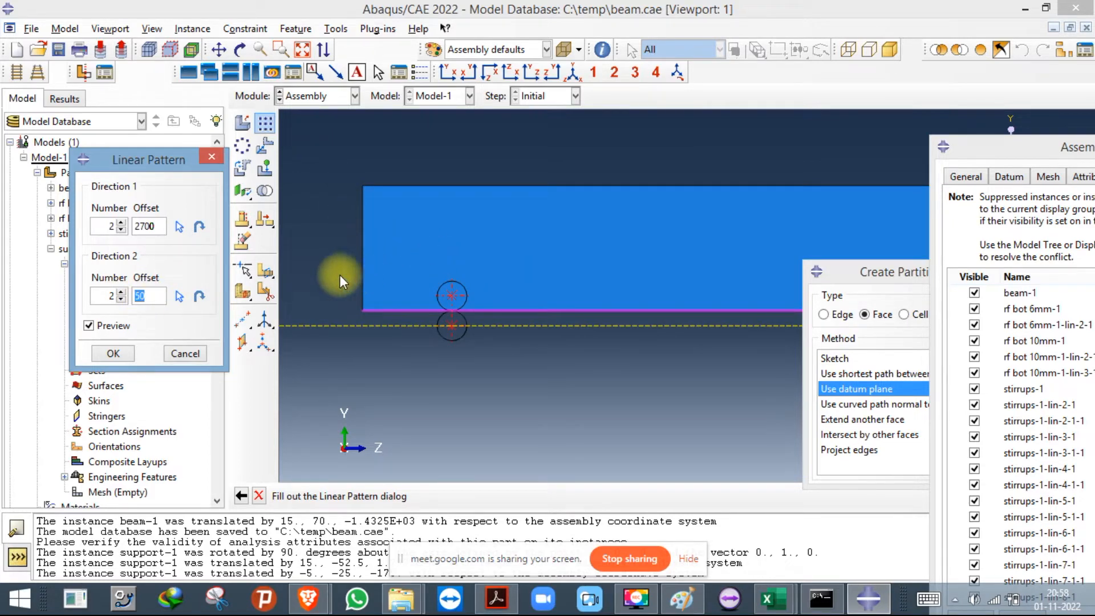
pyautogui.write('145')
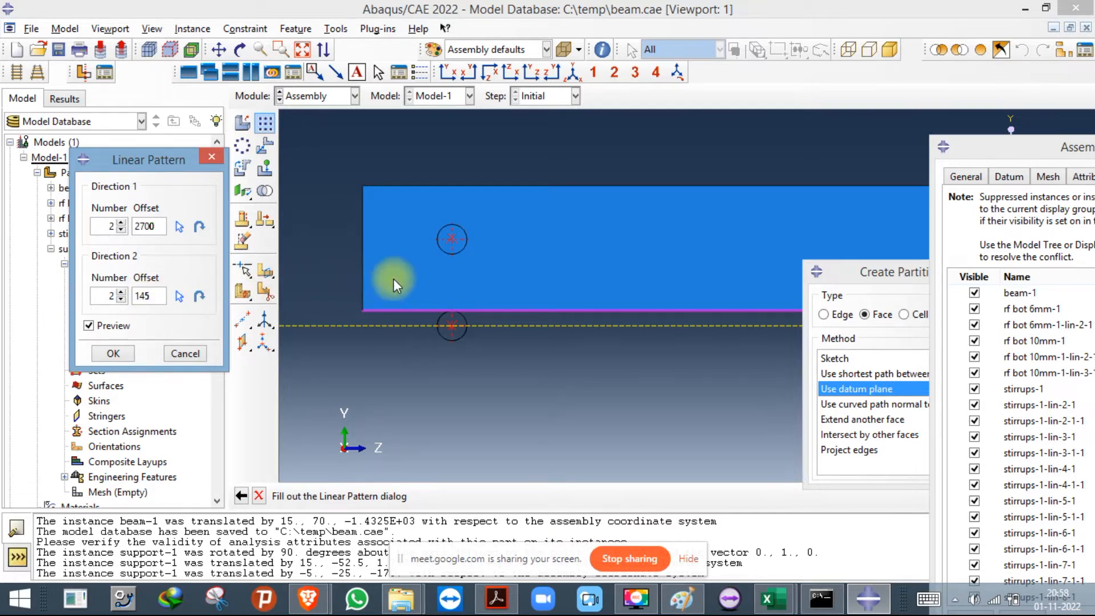
pyautogui.scroll(-2, 393, 280)
pyautogui.scroll(2, 386, 282)
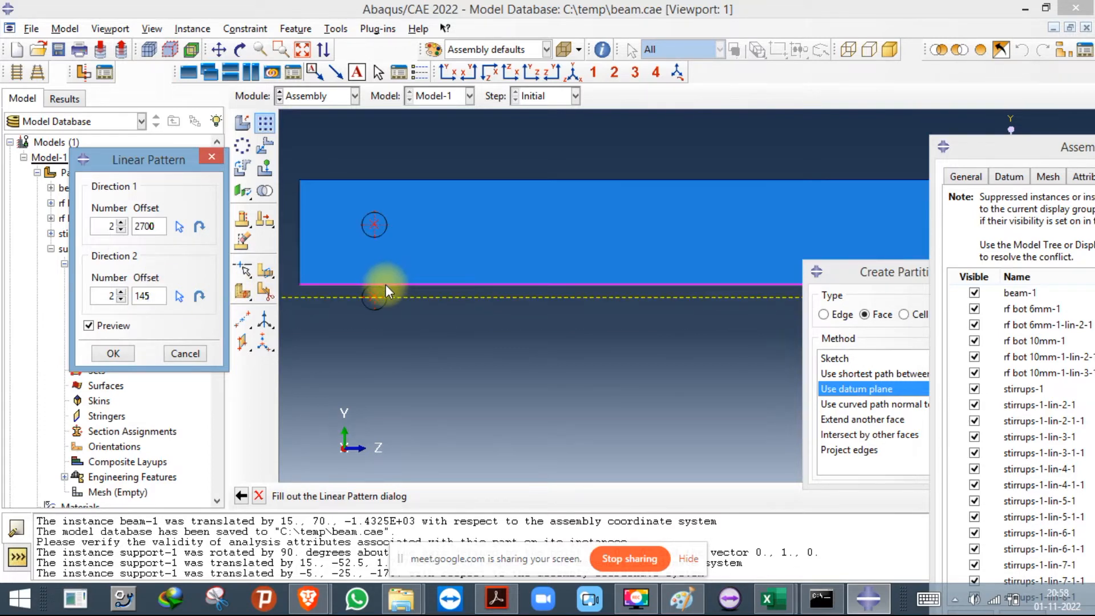
pyautogui.moveTo(163, 299); pyautogui.dragTo(139, 301)
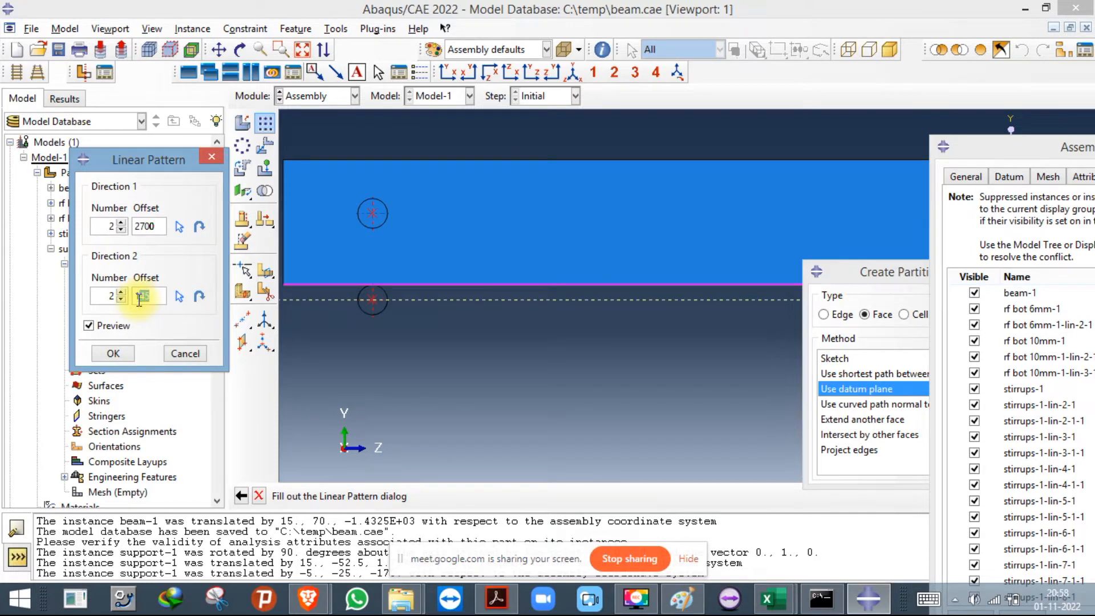
pyautogui.click(150, 302)
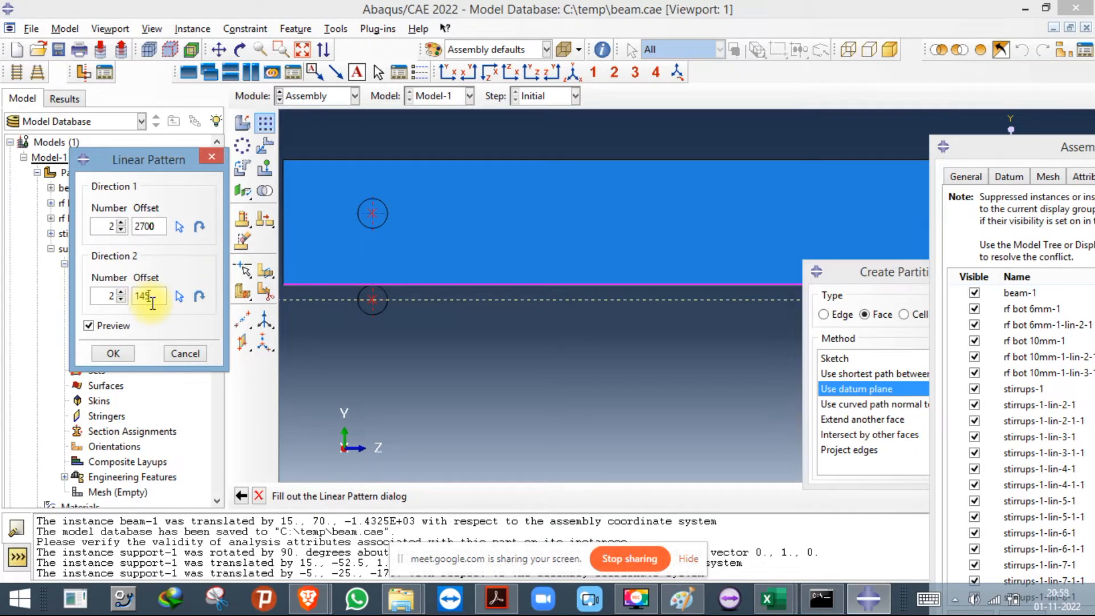
pyautogui.press('BackSpace')
pyautogui.press('BackSpace')
pyautogui.press('BackSpace')
pyautogui.write('170')
pyautogui.press('BackSpace')
pyautogui.press('BackSpace')
pyautogui.write('8')
pyautogui.press('BackSpace')
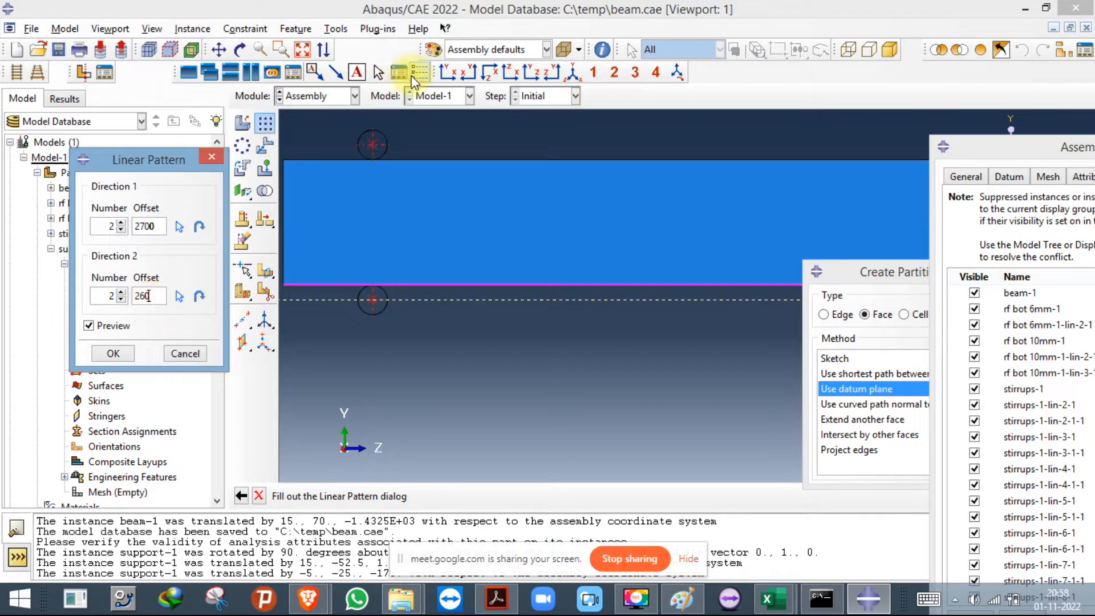
# Check in the preview how the upper cylinders meet the beam's top face at both ends and create the pattern.
pyautogui.scroll(3, 373, 154)
pyautogui.scroll(5, 372, 154)
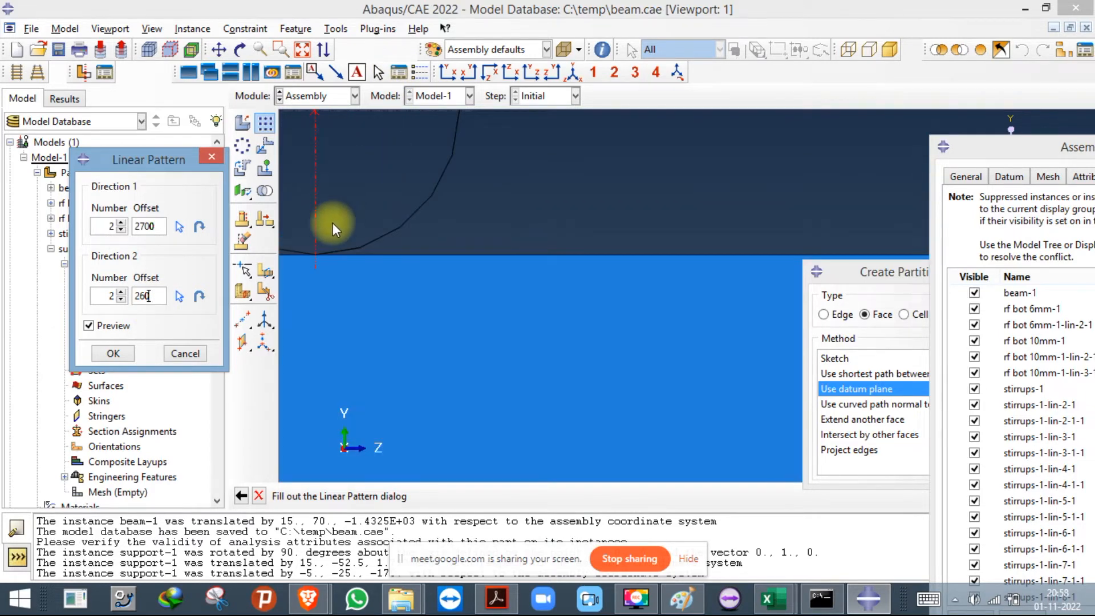
pyautogui.scroll(-6, 302, 248)
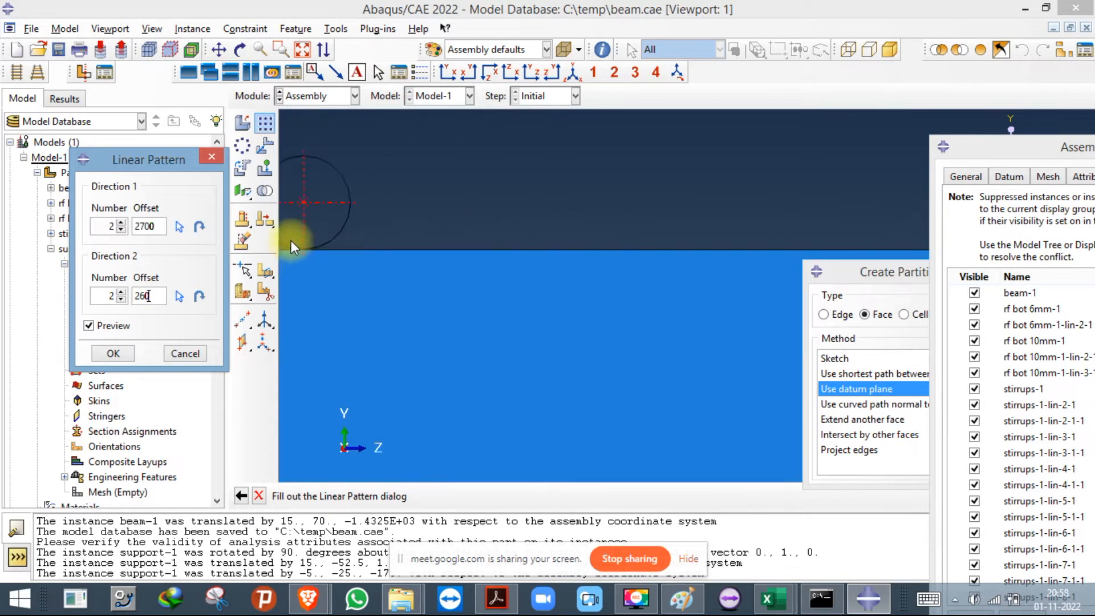
pyautogui.scroll(-4, 399, 225)
pyautogui.scroll(6, 723, 249)
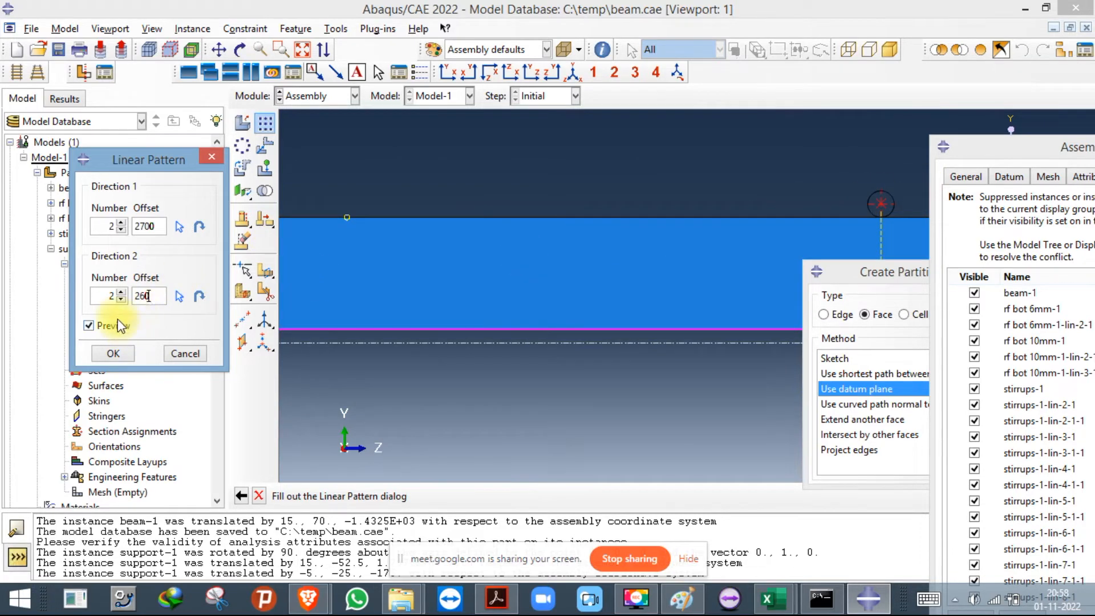
pyautogui.click(117, 360)
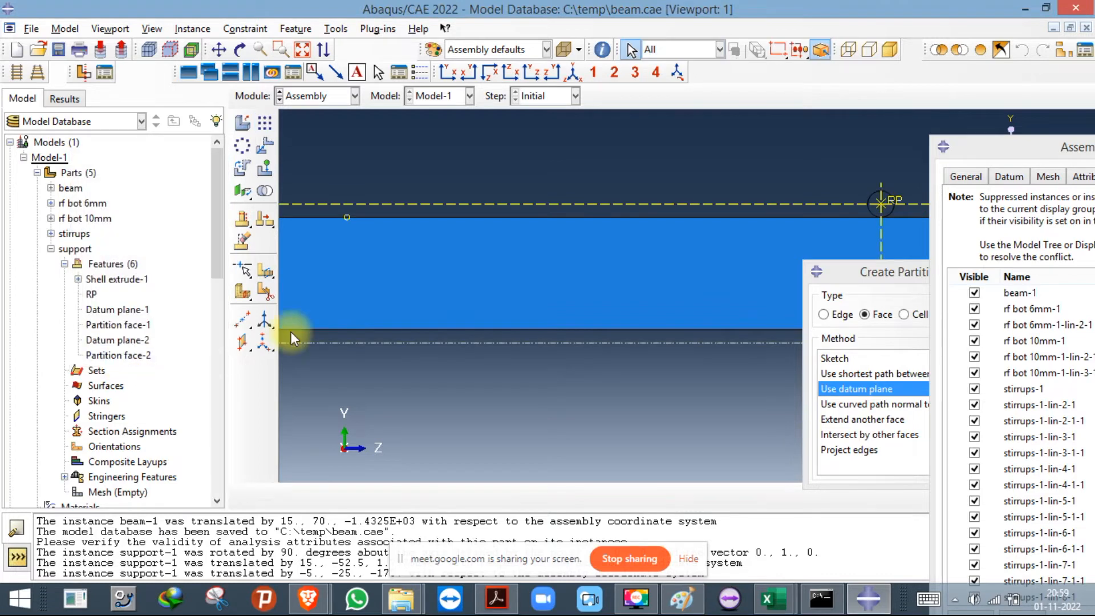
# Show the assembly in isometric view and start a linear pattern of the upper cylinder at the beam's far end.
pyautogui.scroll(-3, 768, 217)
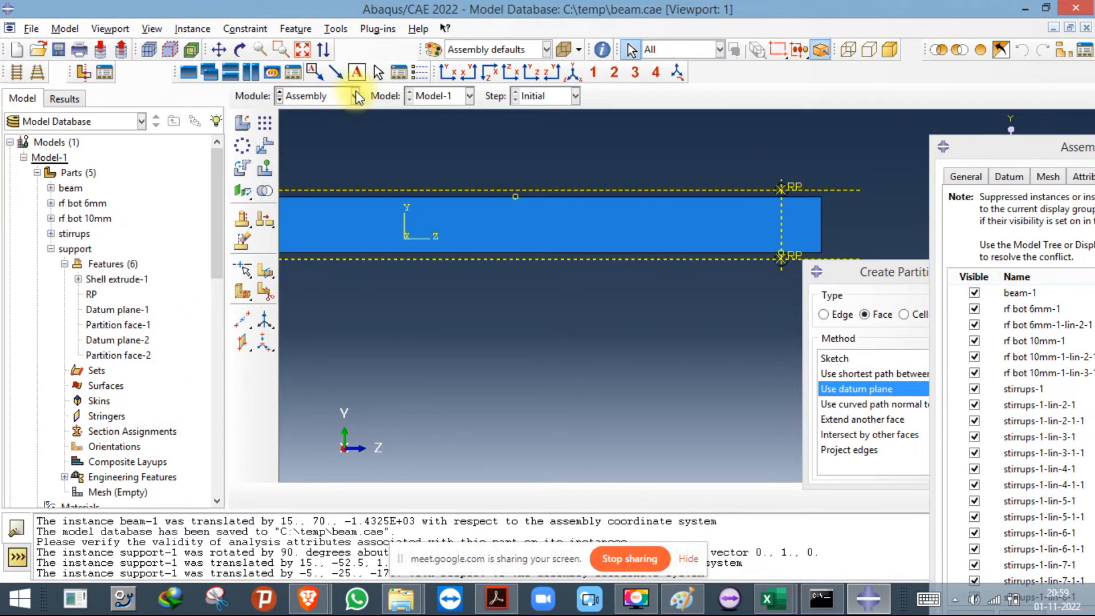
pyautogui.click(573, 72)
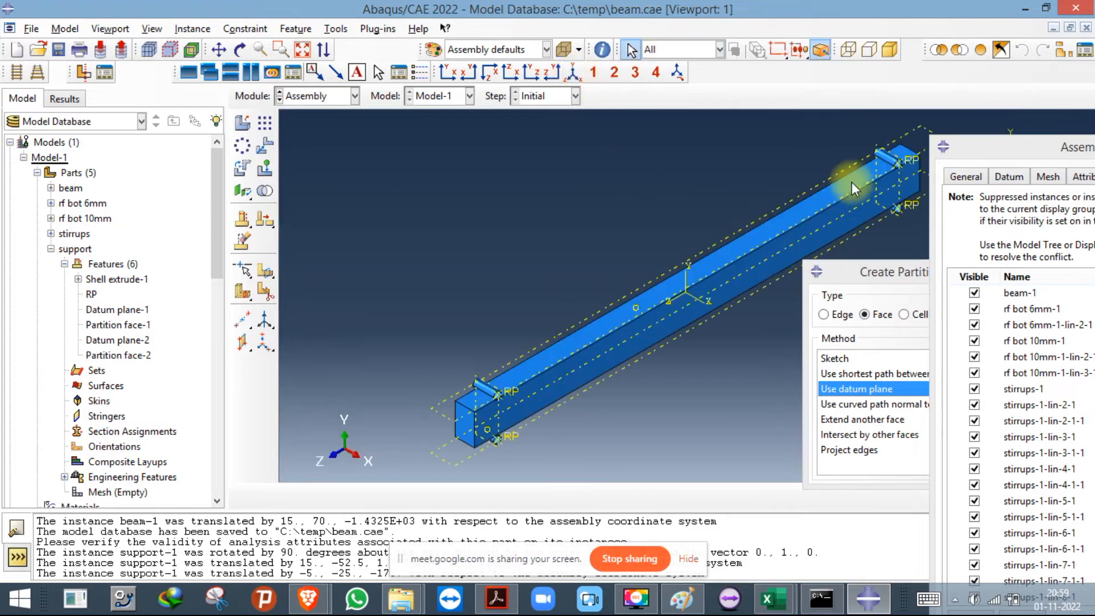
pyautogui.scroll(3, 850, 184)
pyautogui.scroll(-3, 306, 193)
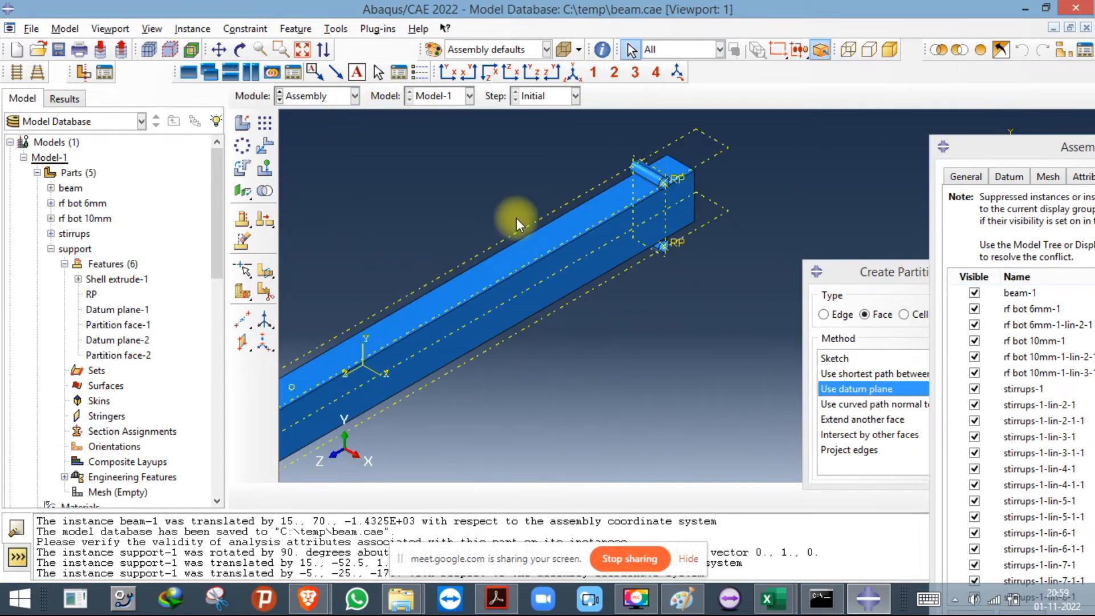
pyautogui.click(264, 122)
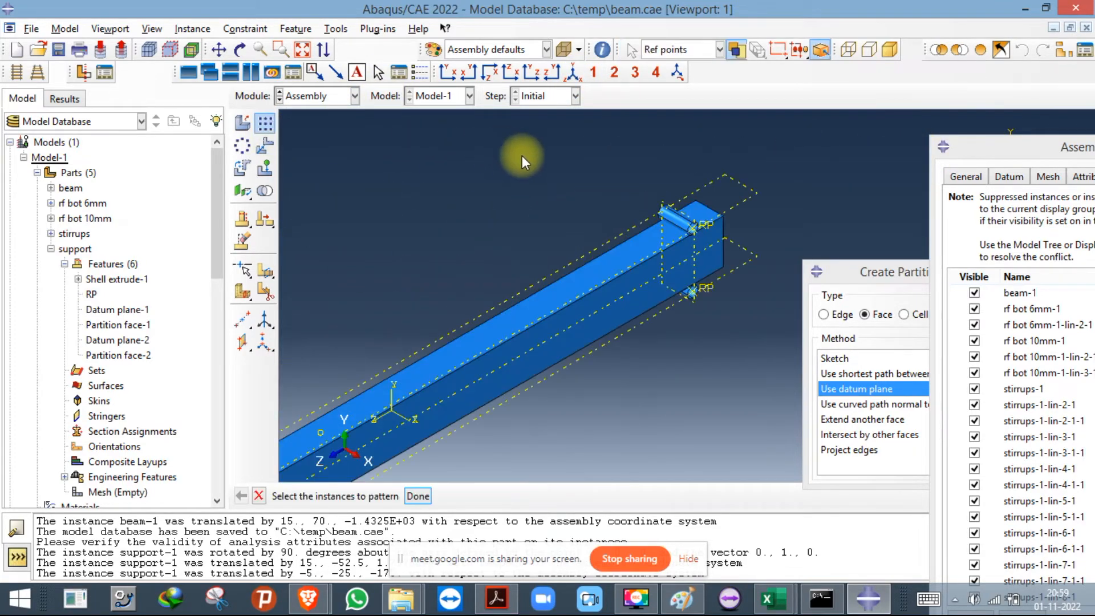
pyautogui.scroll(2, 560, 172)
pyautogui.click(720, 235)
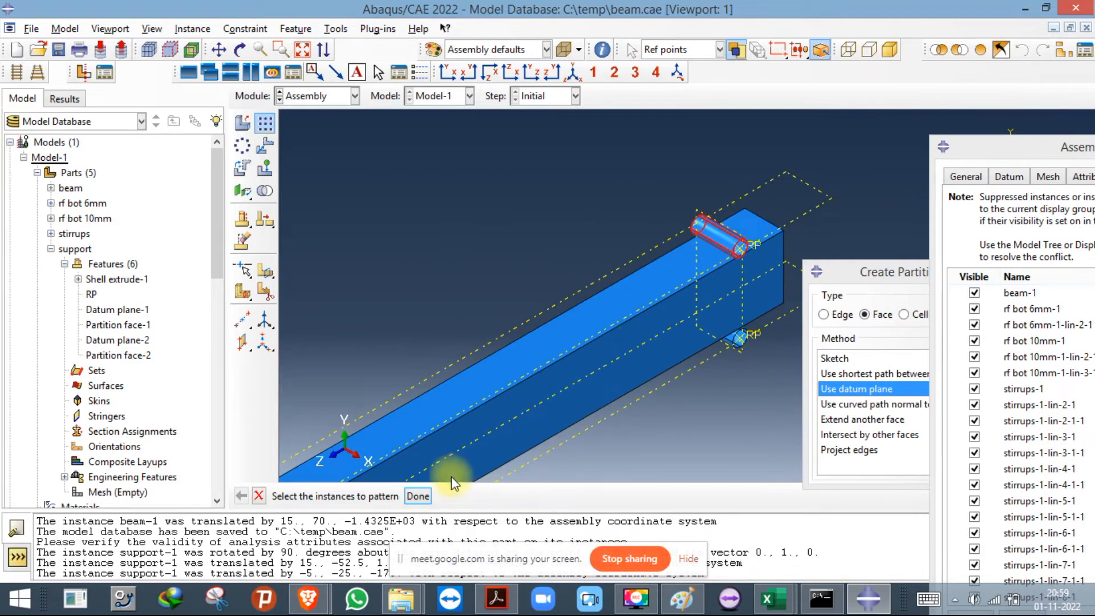
pyautogui.click(416, 496)
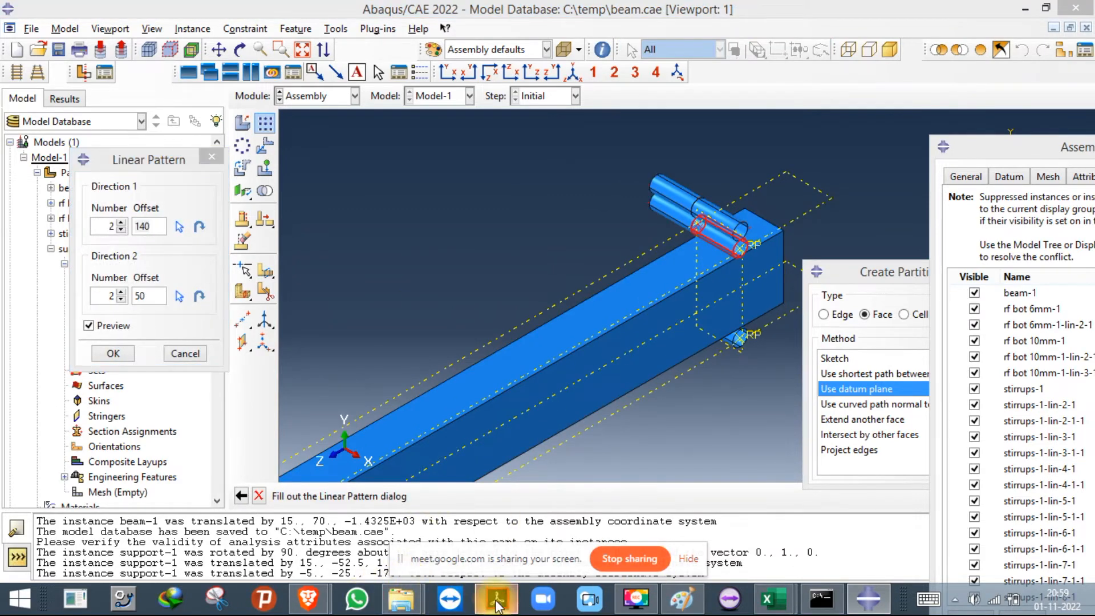
# Check the load-point spacing in the Figure 8 PDF and set direction 1 to a 1000 offset along the beam's top edge.
pyautogui.click(496, 599)
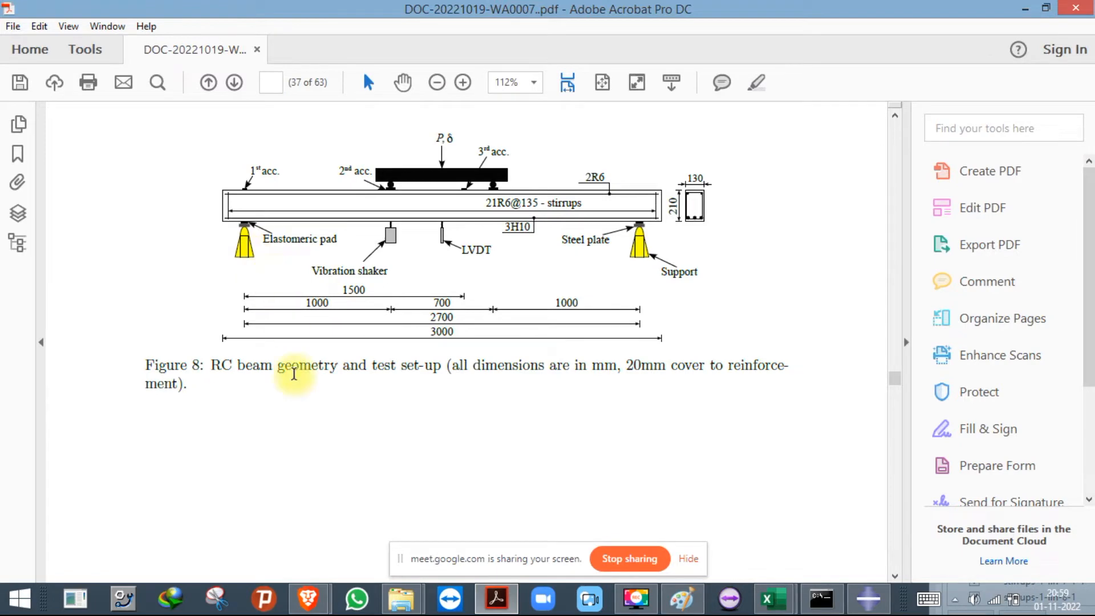
pyautogui.moveTo(308, 599)
pyautogui.click(263, 515)
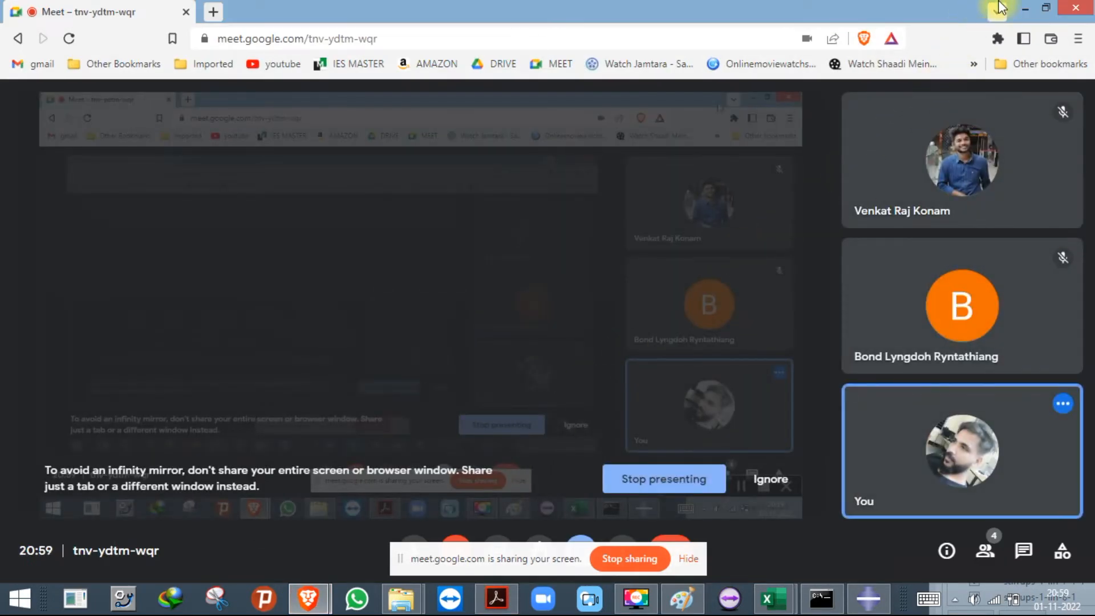
pyautogui.click(1022, 8)
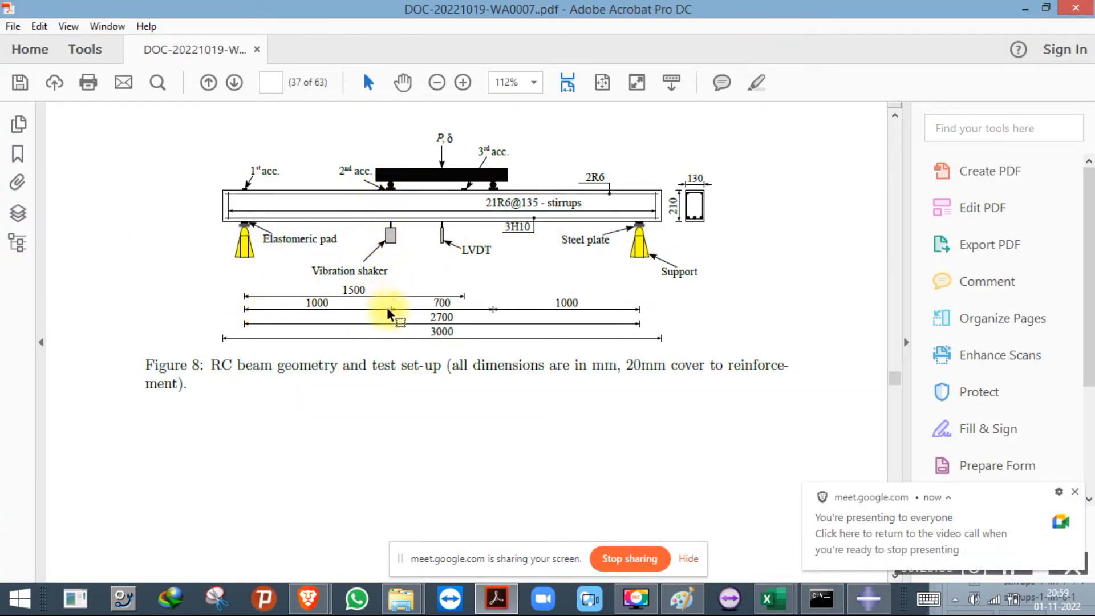
pyautogui.click(1024, 9)
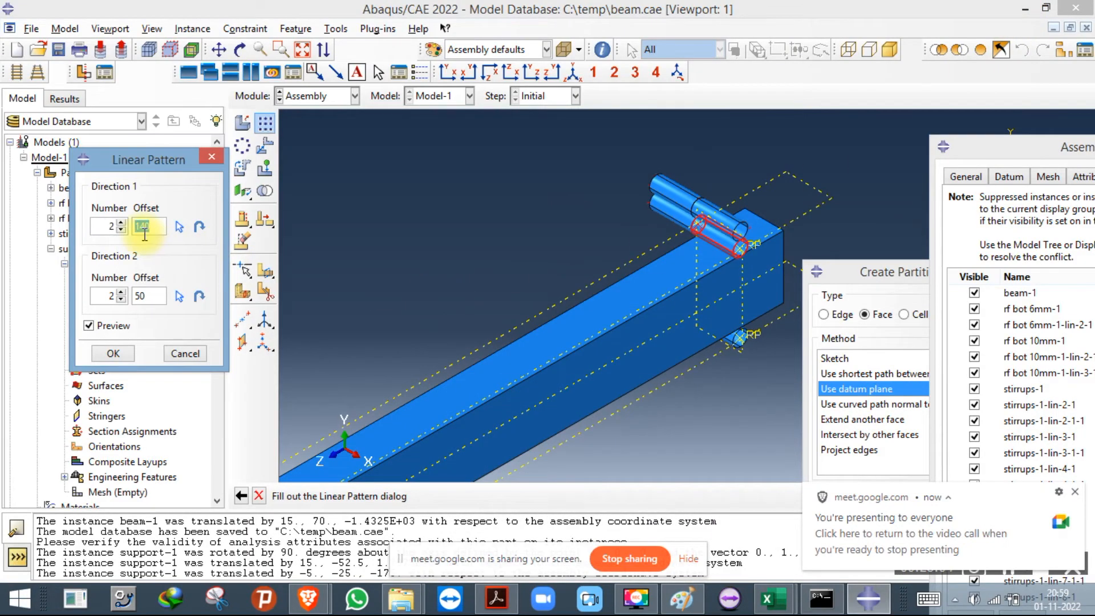
pyautogui.write('1000')
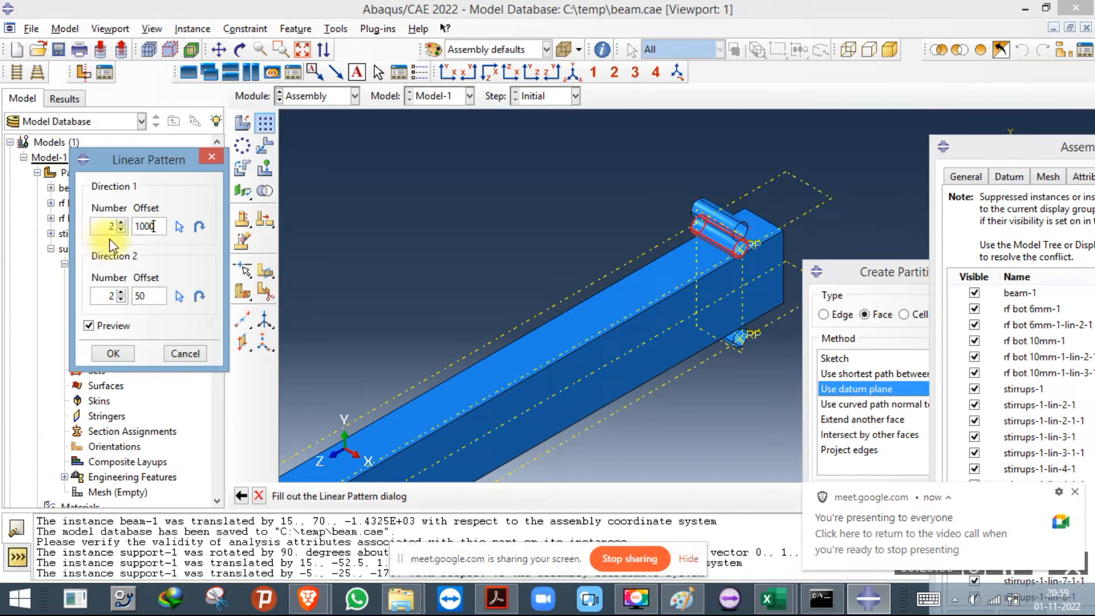
pyautogui.click(179, 226)
pyautogui.click(515, 344)
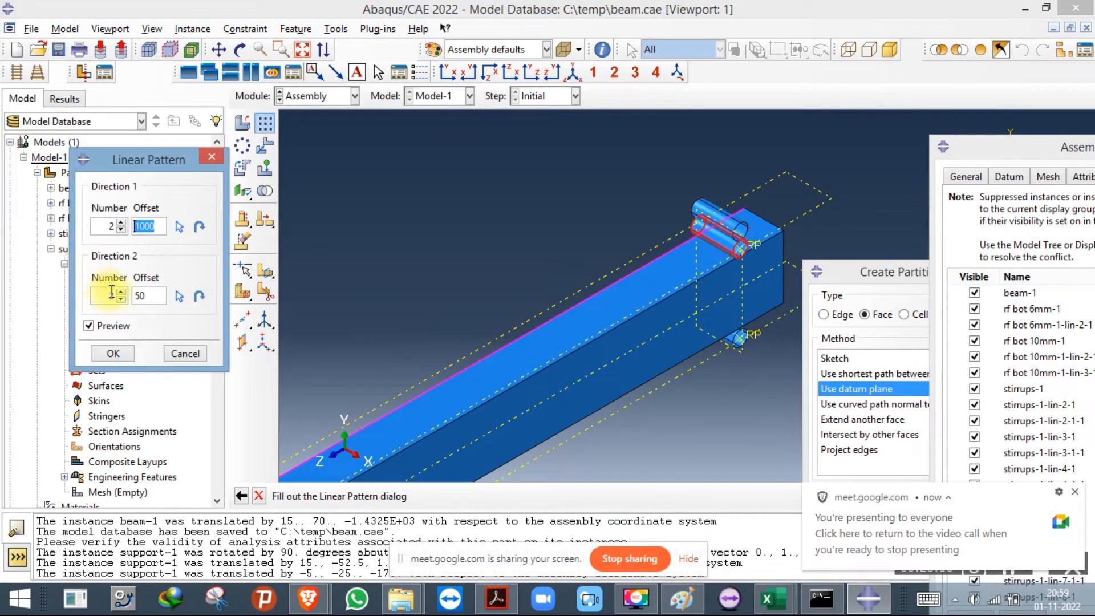
# Reduce direction 2 to 1 instance, inspect the previewed cylinder on the beam's top face, and create the pattern.
pyautogui.click(121, 299)
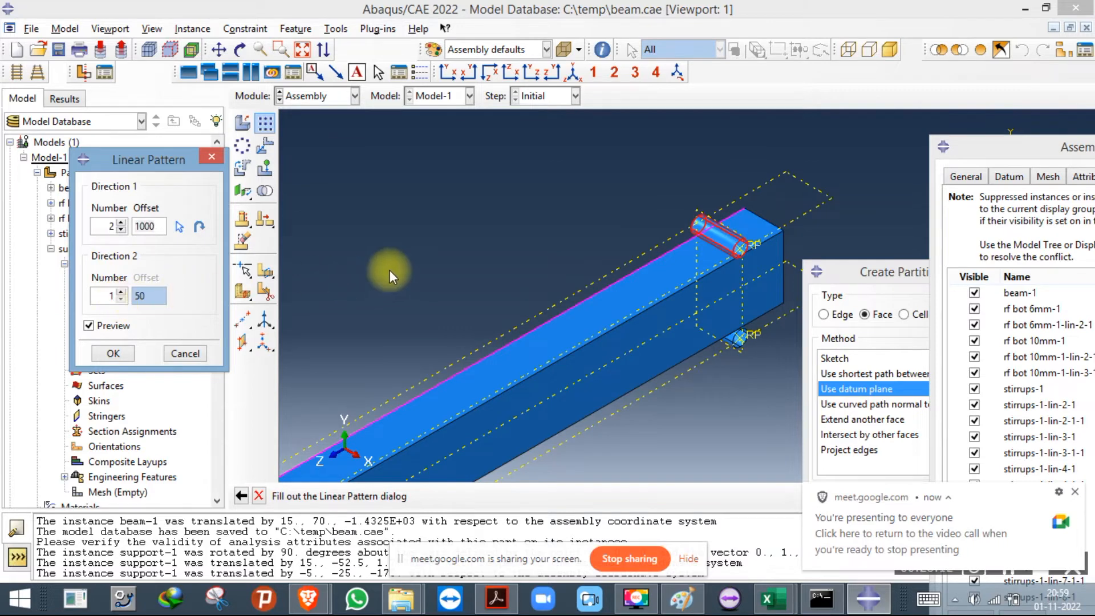
pyautogui.scroll(3, 436, 238)
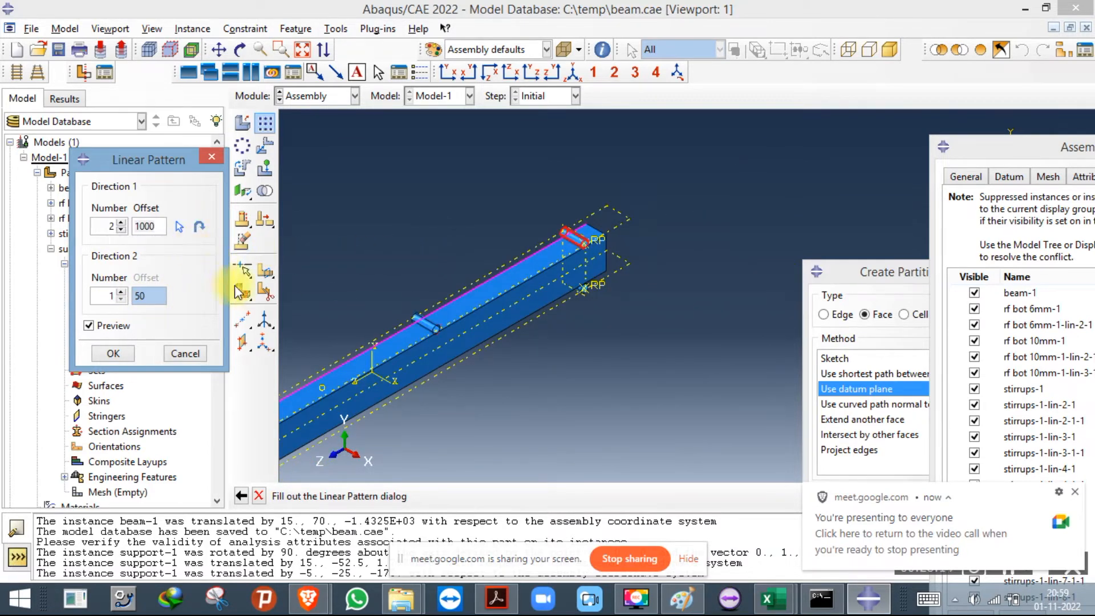
pyautogui.scroll(-4, 435, 340)
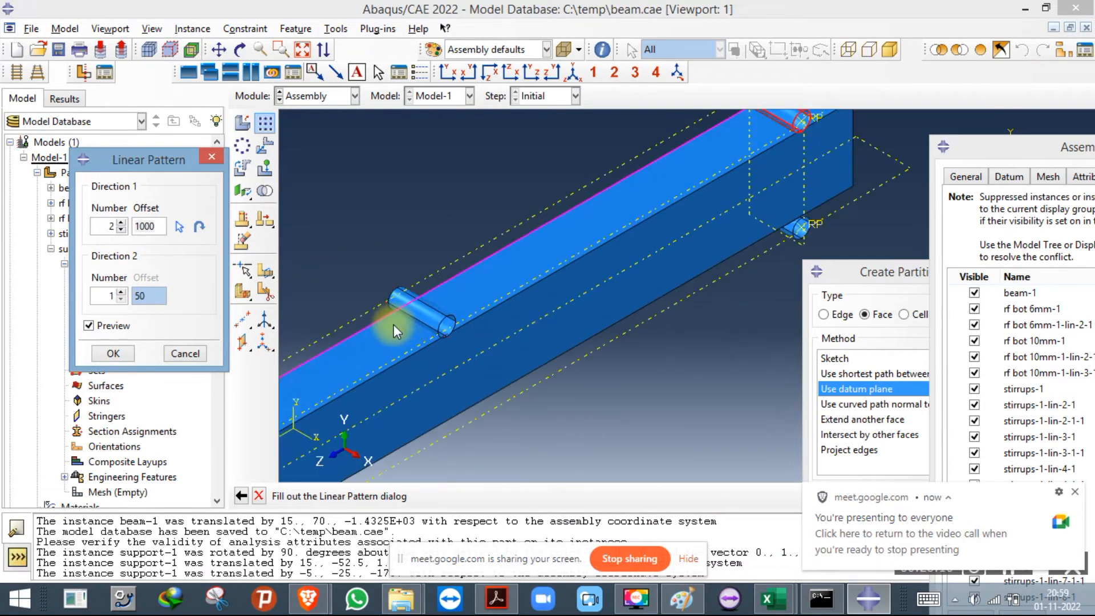
pyautogui.scroll(-1, 393, 324)
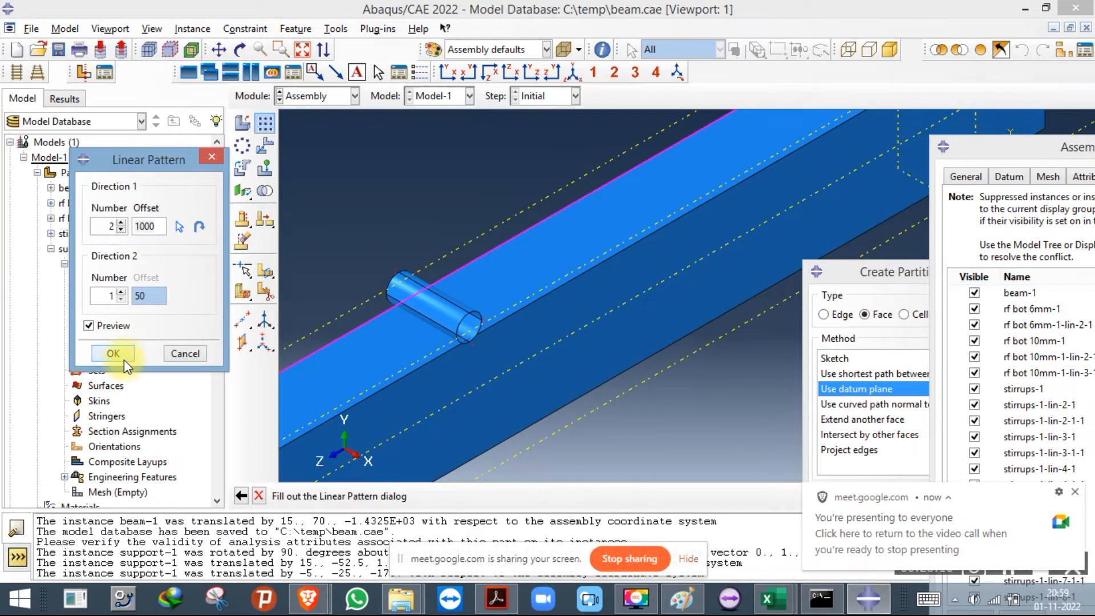
pyautogui.click(124, 360)
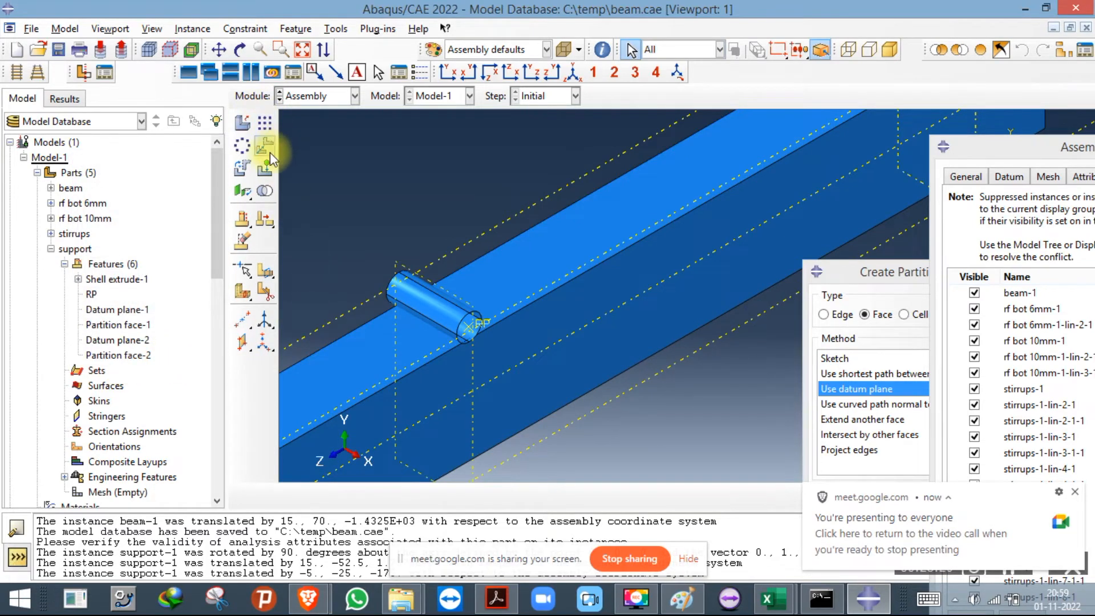
# Pattern the loading cylinder along the beam's top edge with 2 instances at a 1000 offset and 1 instance in direction 2.
pyautogui.click(276, 128)
pyautogui.moveTo(344, 197); pyautogui.dragTo(382, 349)
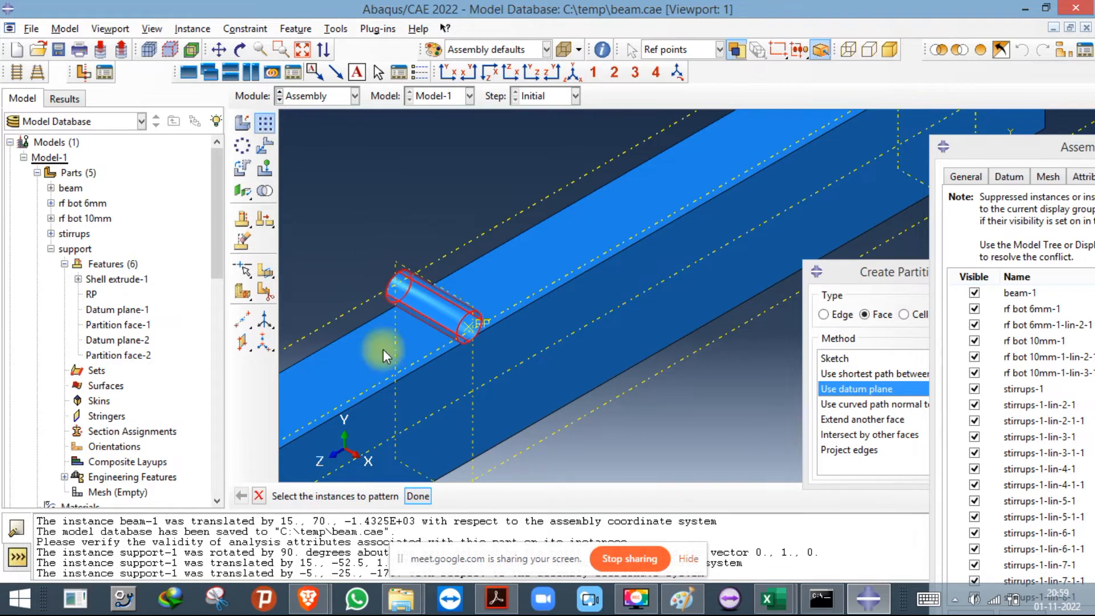
pyautogui.click(417, 496)
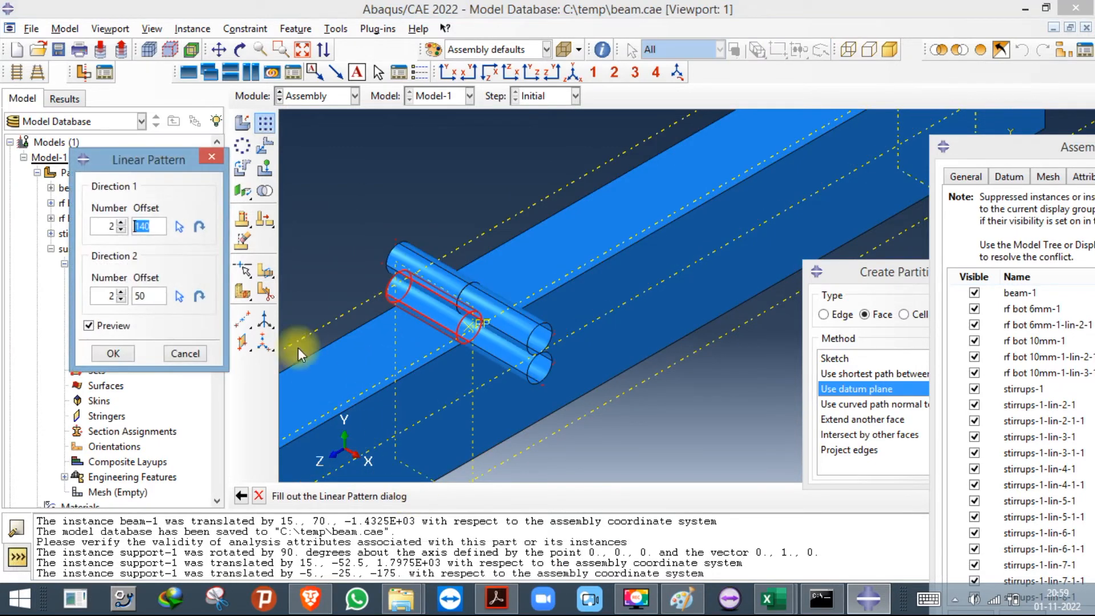
pyautogui.click(178, 227)
pyautogui.click(472, 263)
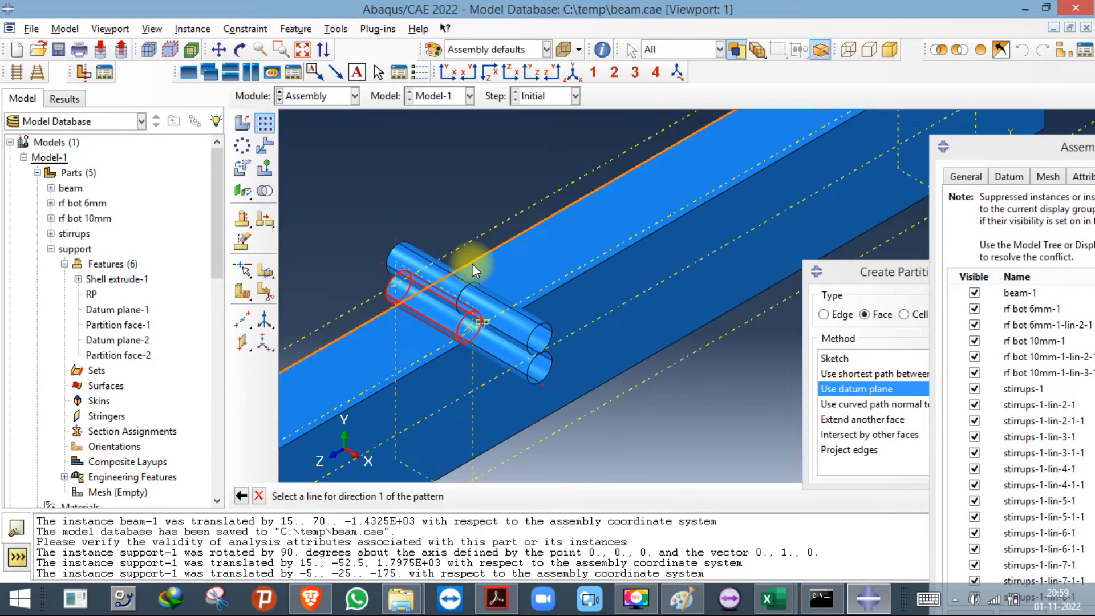
pyautogui.write('1000')
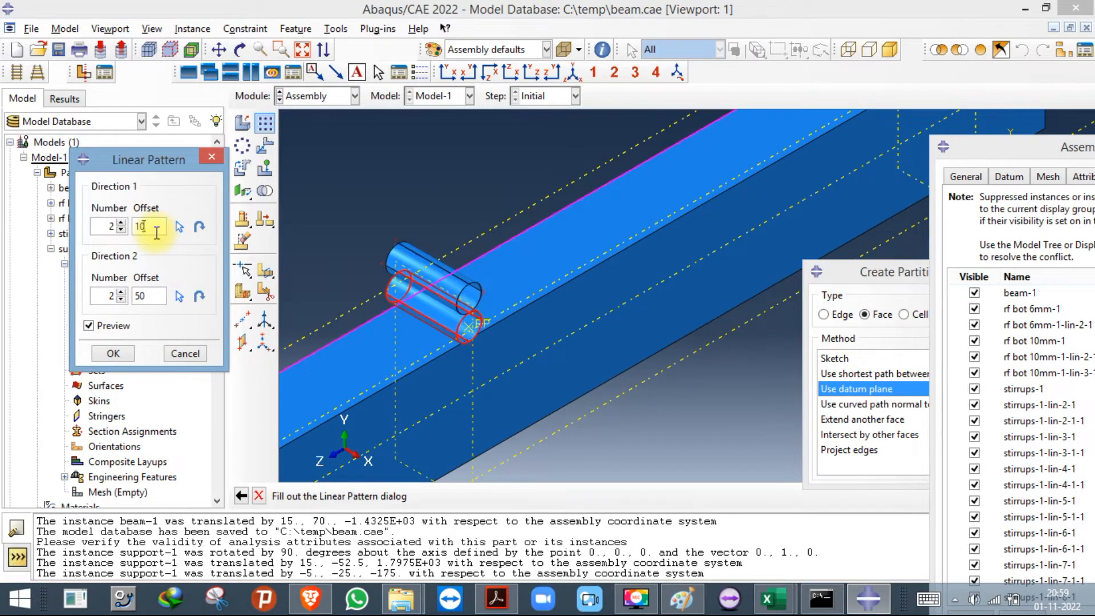
pyautogui.click(121, 299)
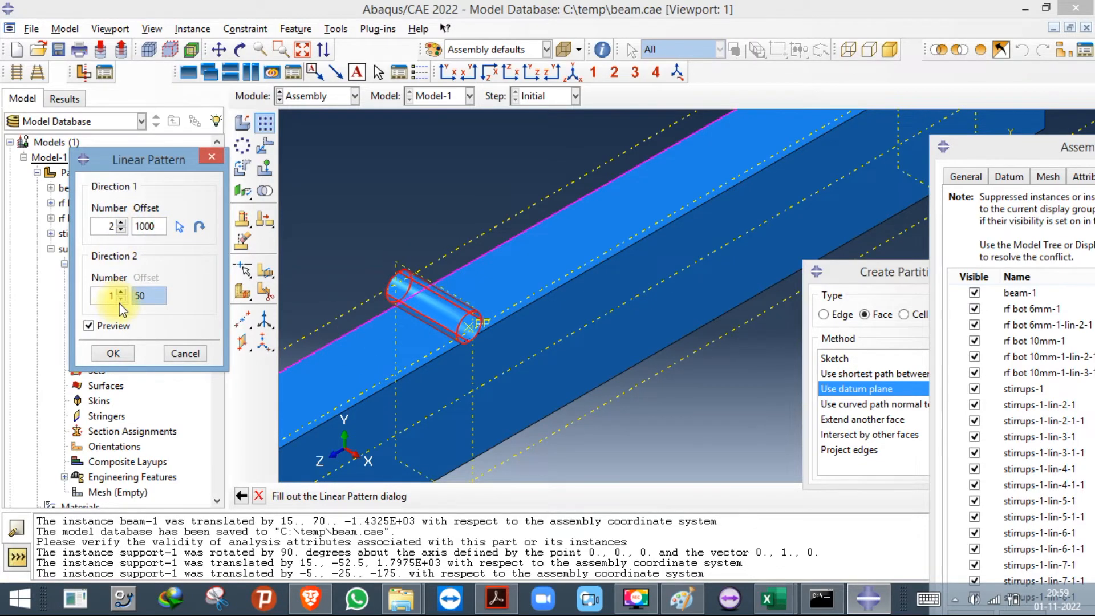
pyautogui.scroll(-5, 702, 222)
pyautogui.scroll(5, 549, 274)
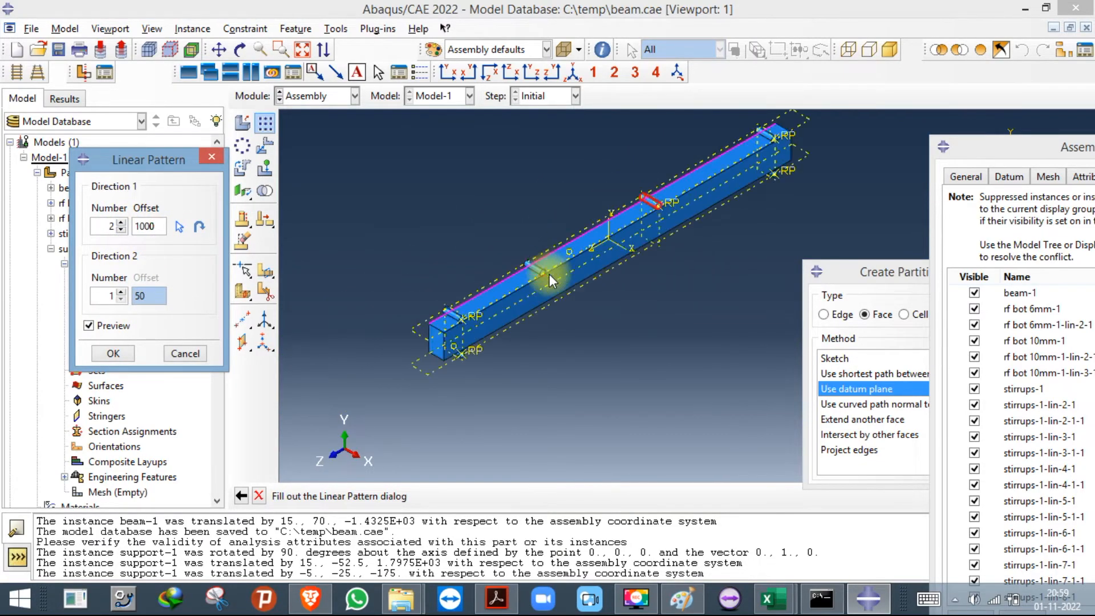
pyautogui.click(113, 353)
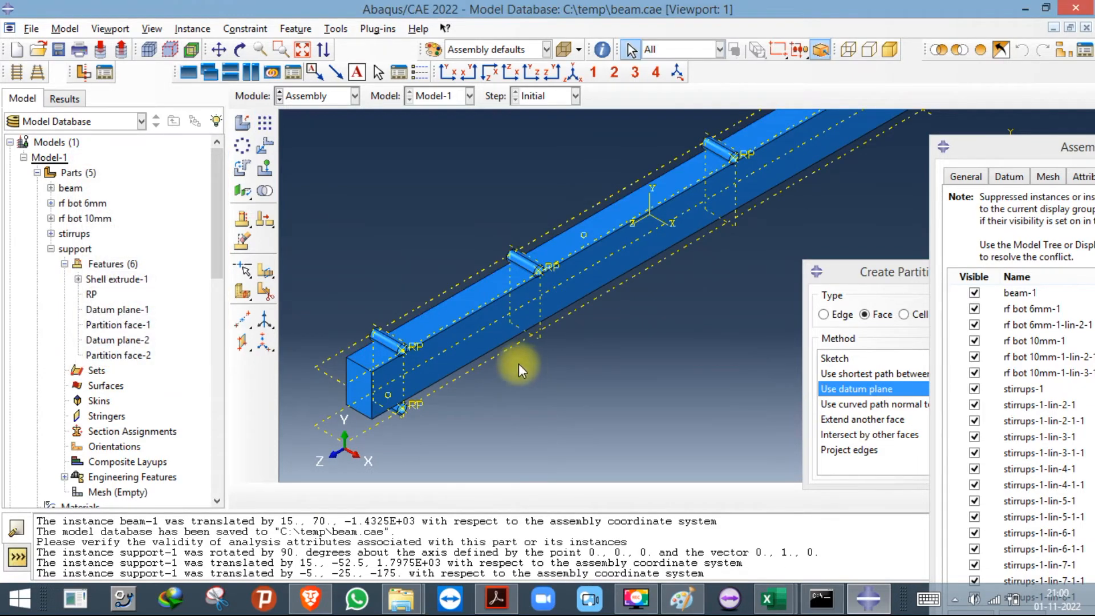
# Delete the upper cylinder at the near end of the beam's top face.
pyautogui.scroll(8, 570, 366)
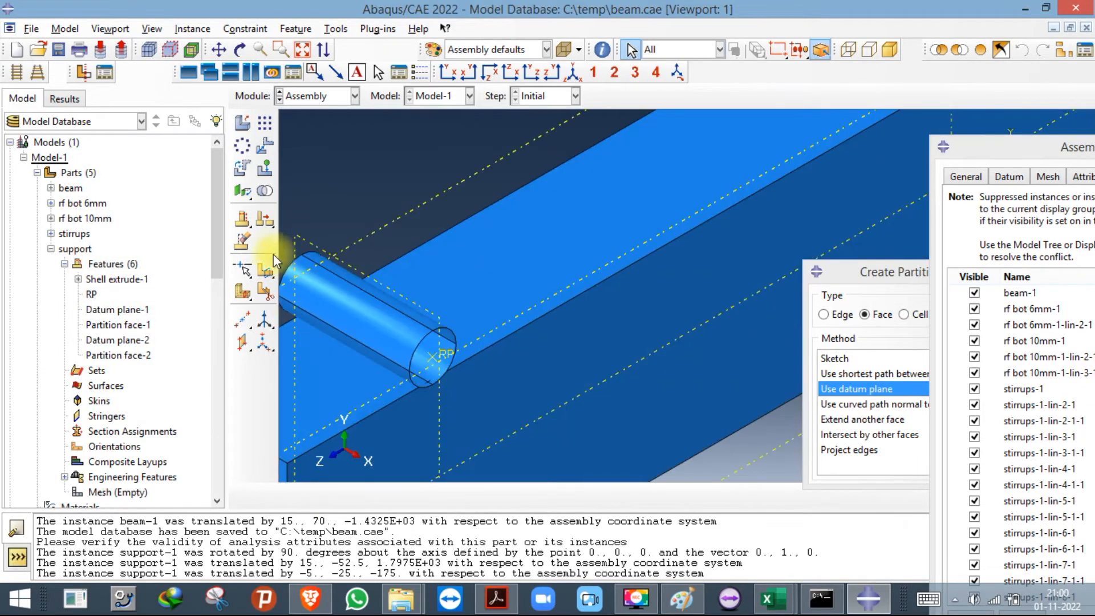
pyautogui.click(242, 239)
pyautogui.click(321, 281)
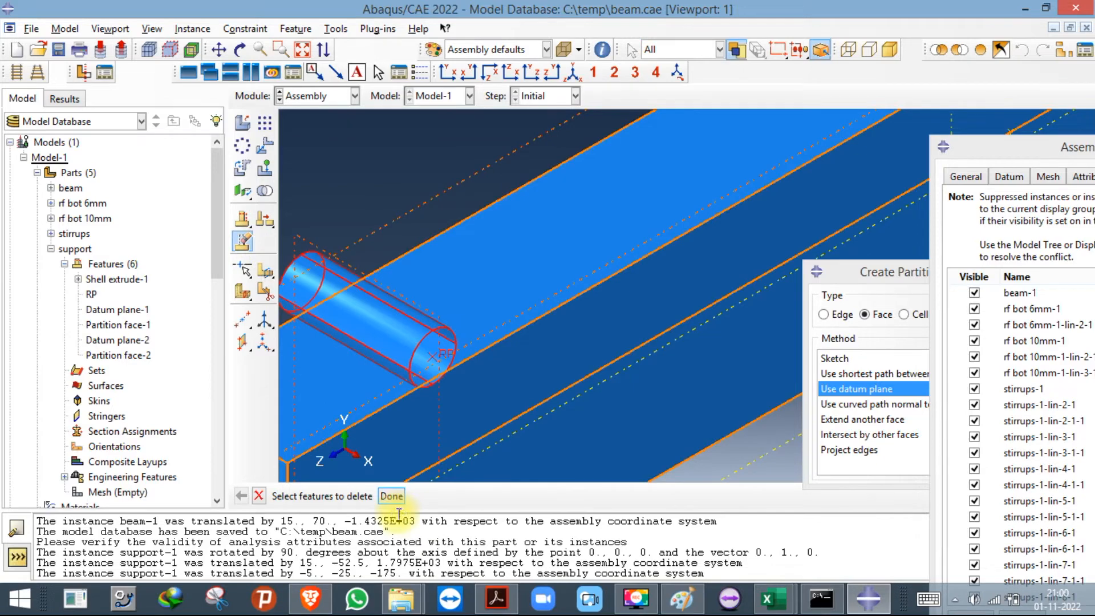
pyautogui.click(391, 496)
pyautogui.click(512, 495)
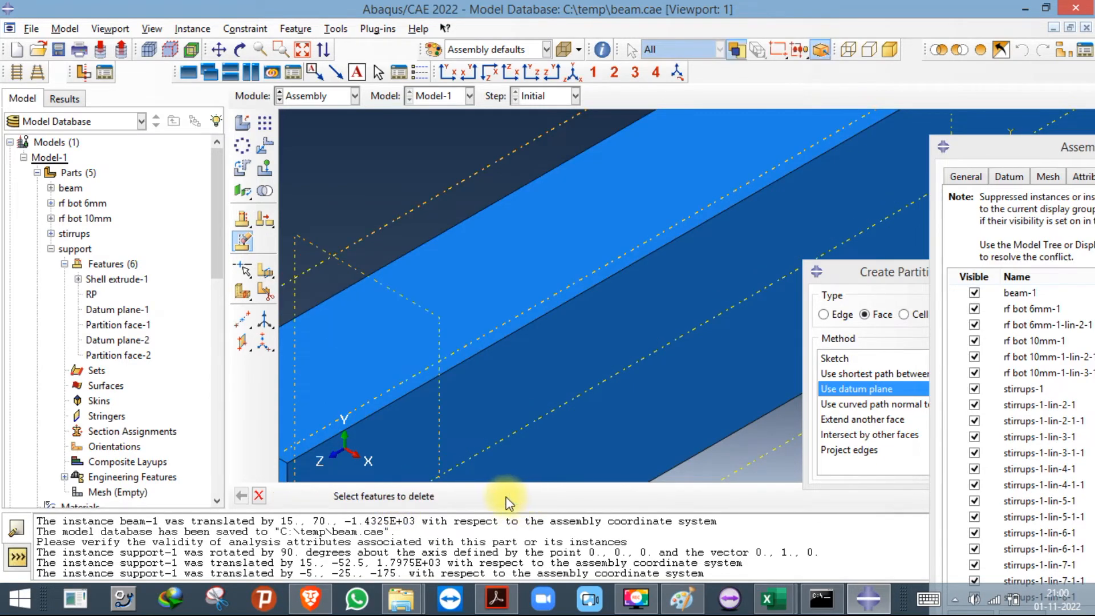
# Delete the upper cylinder at the far end of the beam's top face and finish deleting features.
pyautogui.scroll(-10, 337, 338)
pyautogui.scroll(6, 604, 238)
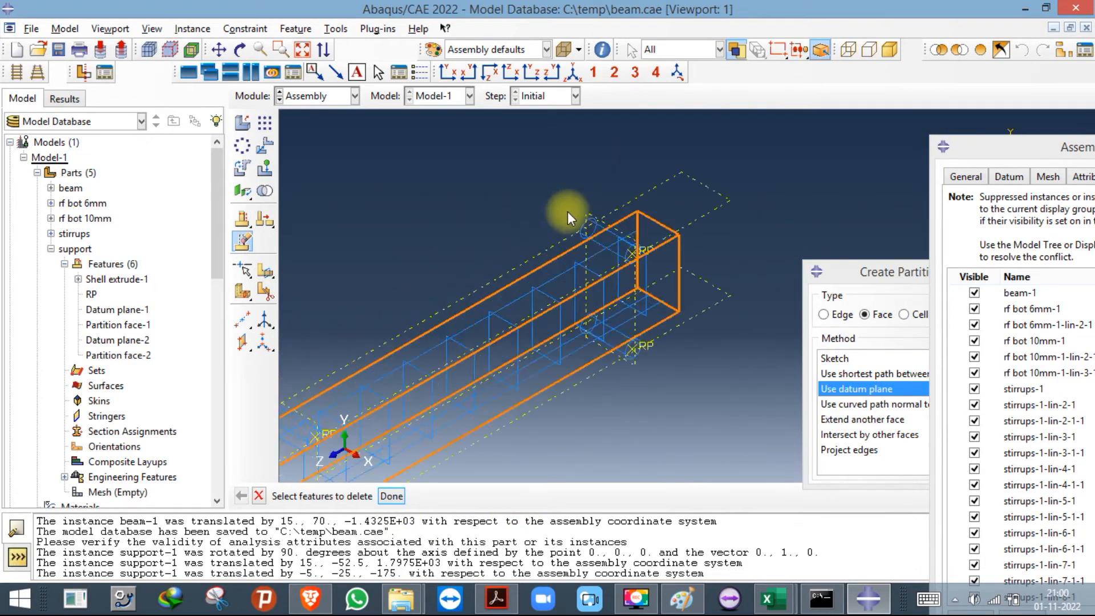
pyautogui.click(391, 495)
pyautogui.click(512, 495)
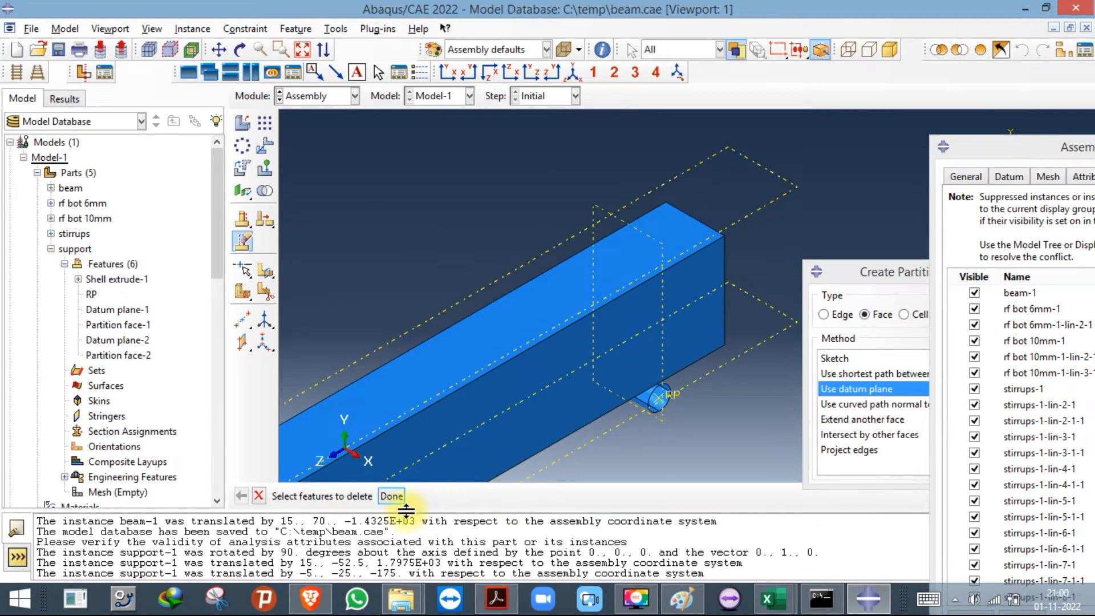
pyautogui.scroll(-5, 478, 334)
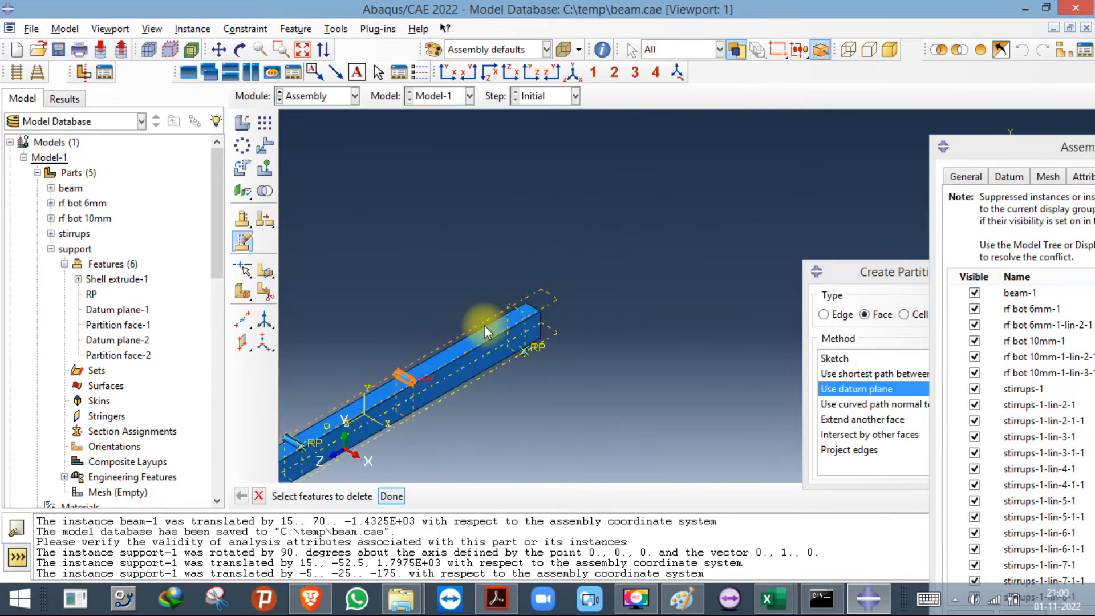
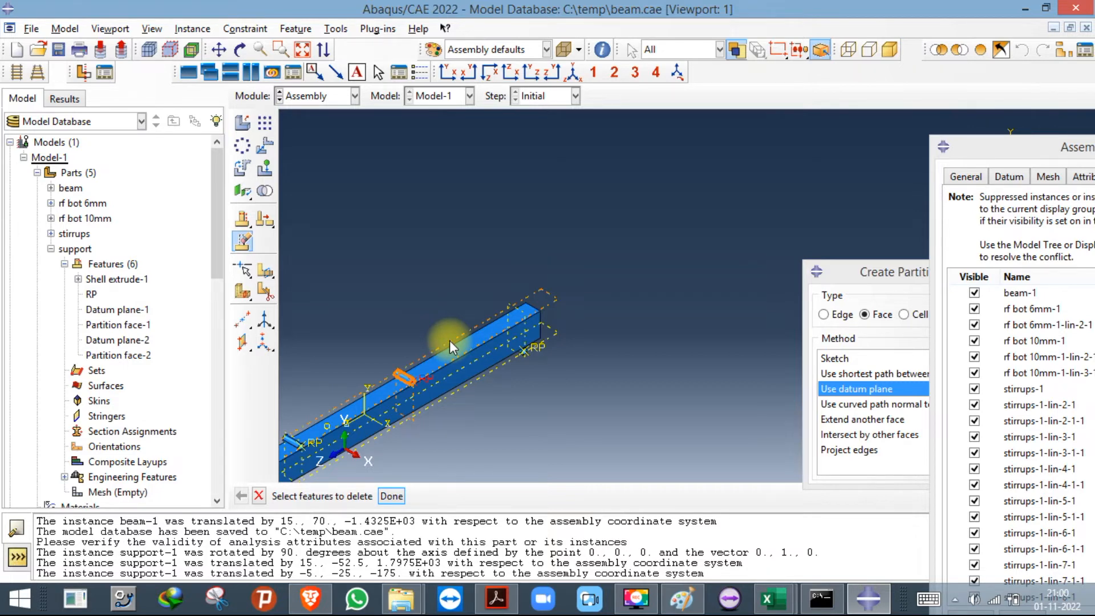
pyautogui.scroll(5, 485, 342)
pyautogui.scroll(-2, 450, 386)
pyautogui.scroll(-3, 450, 387)
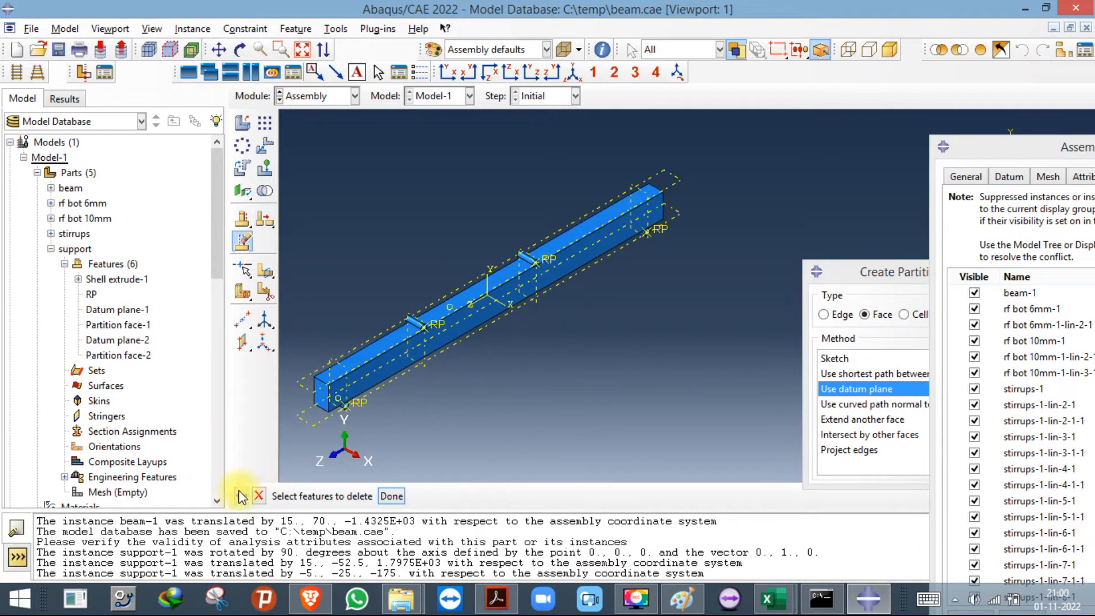
pyautogui.click(399, 495)
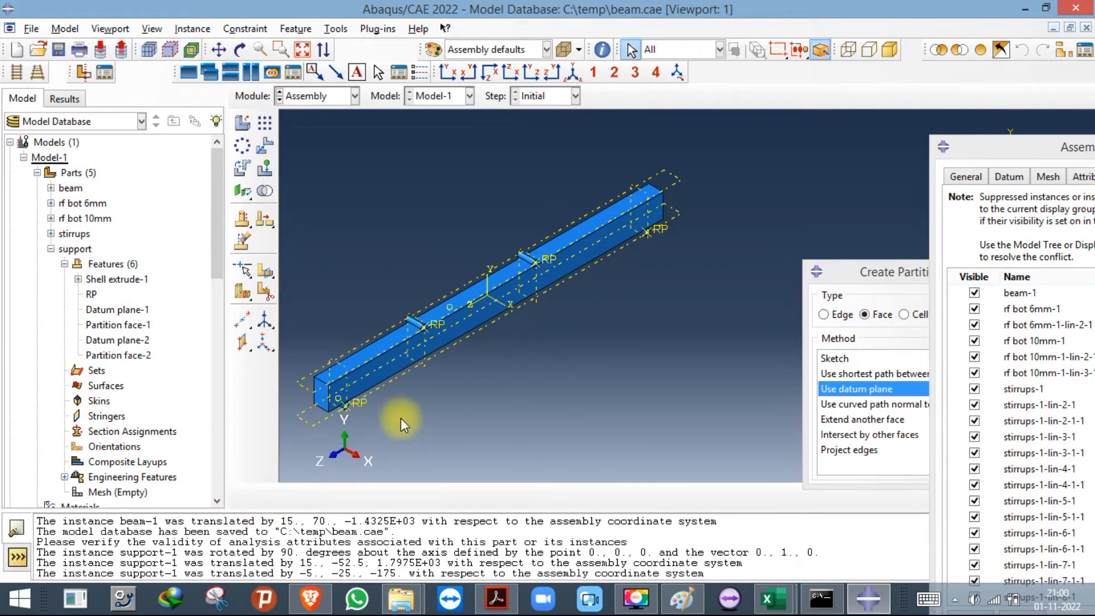
# Bring the whole beam assembly into view and switch to the Step module.
pyautogui.scroll(-2, 351, 299)
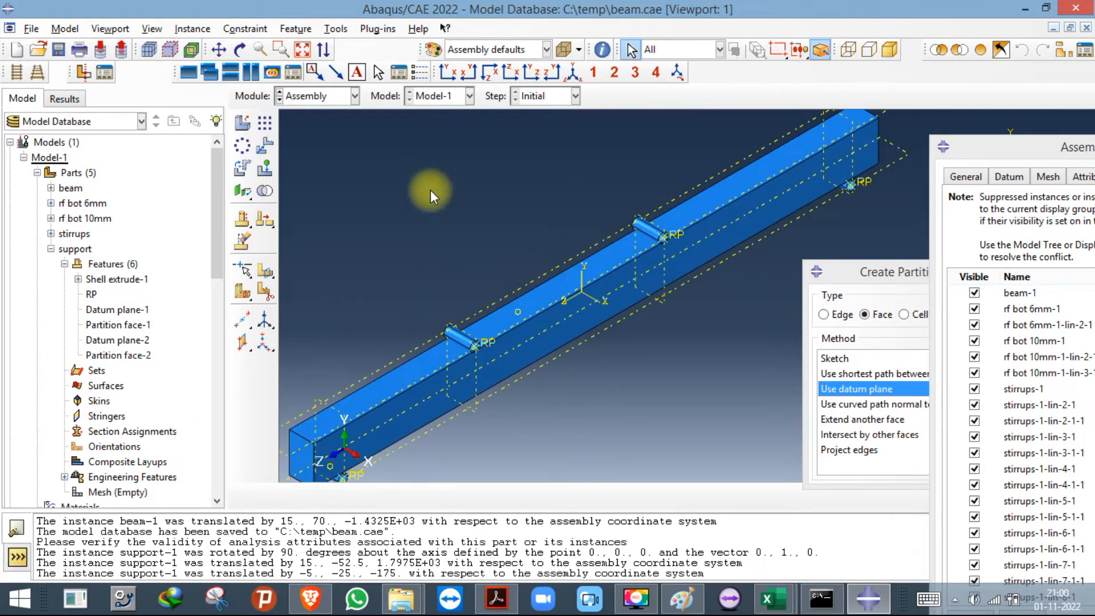
pyautogui.click(578, 74)
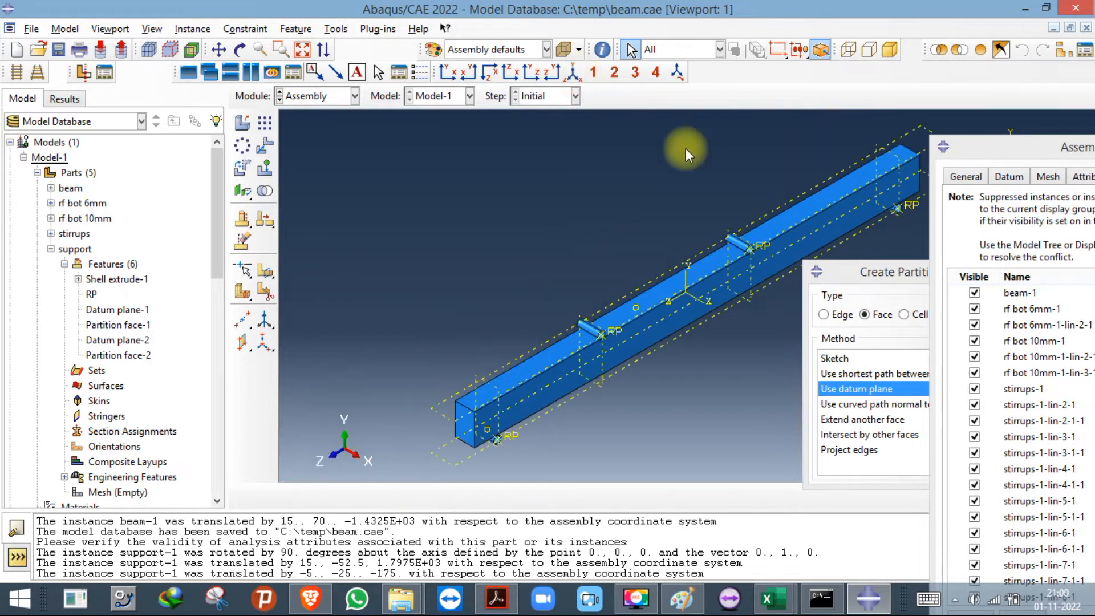
pyautogui.click(1002, 564)
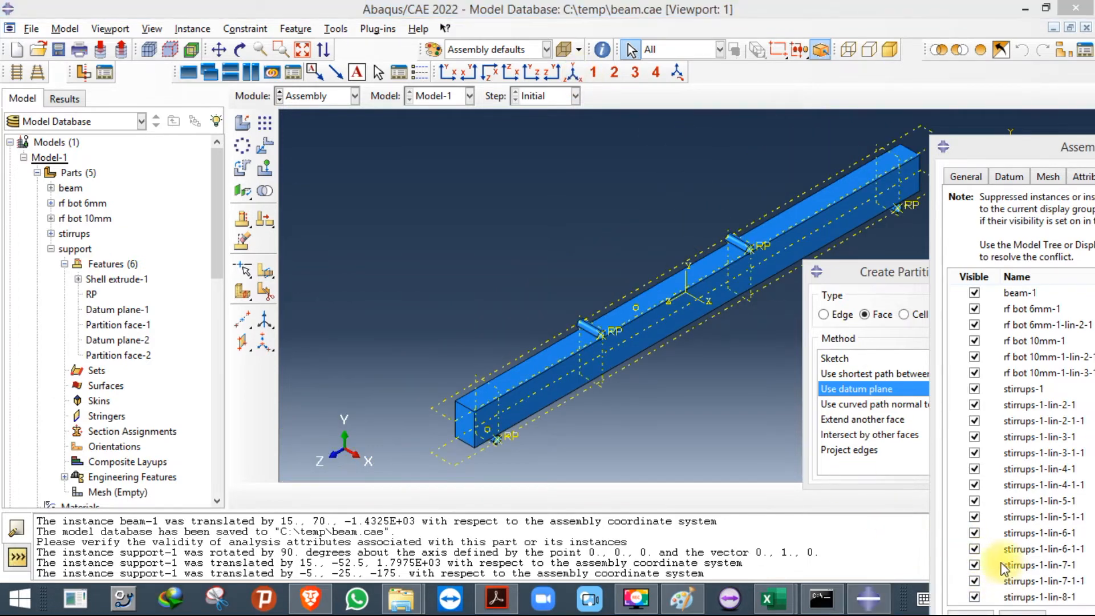
pyautogui.click(330, 99)
pyautogui.click(312, 159)
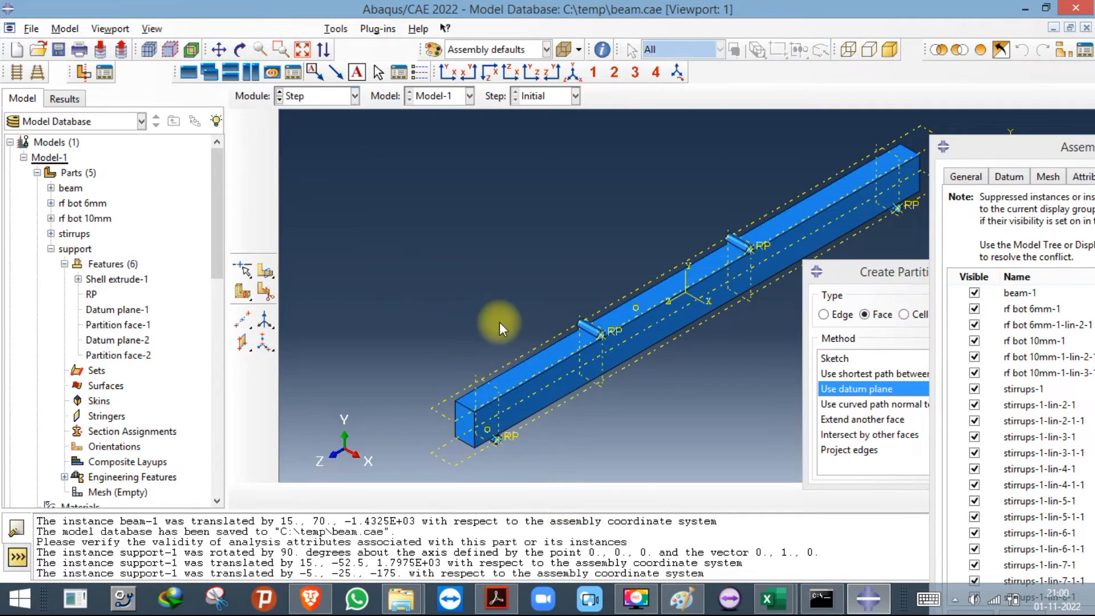
pyautogui.scroll(-2, 378, 225)
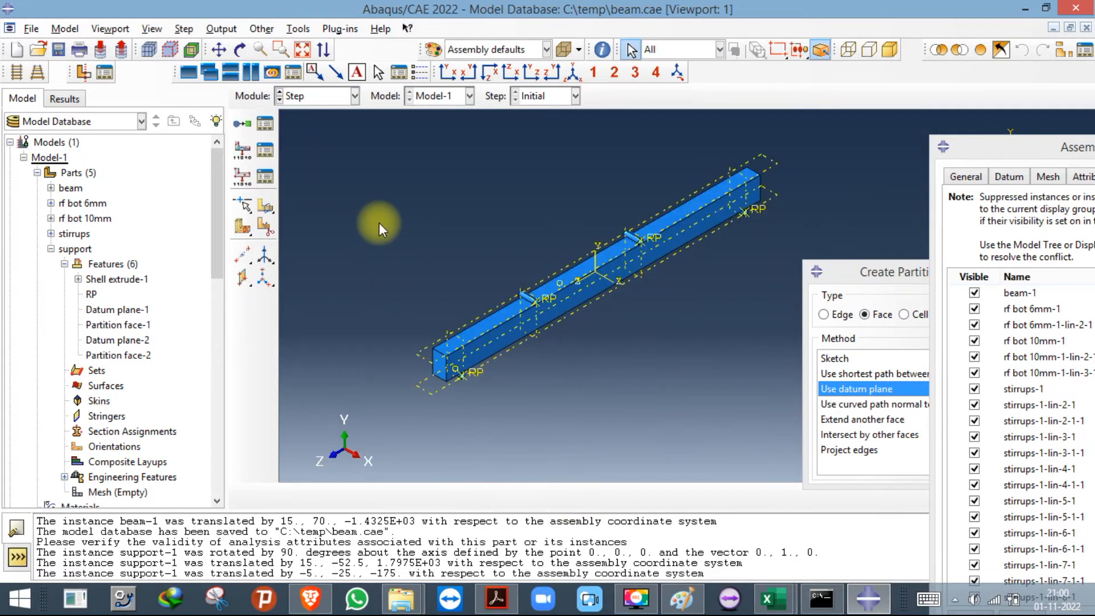
# Define a Static, General step named static after Initial, with Nlgeom on and stabilization using damping factors from the previous general step.
pyautogui.click(261, 126)
pyautogui.write('static')
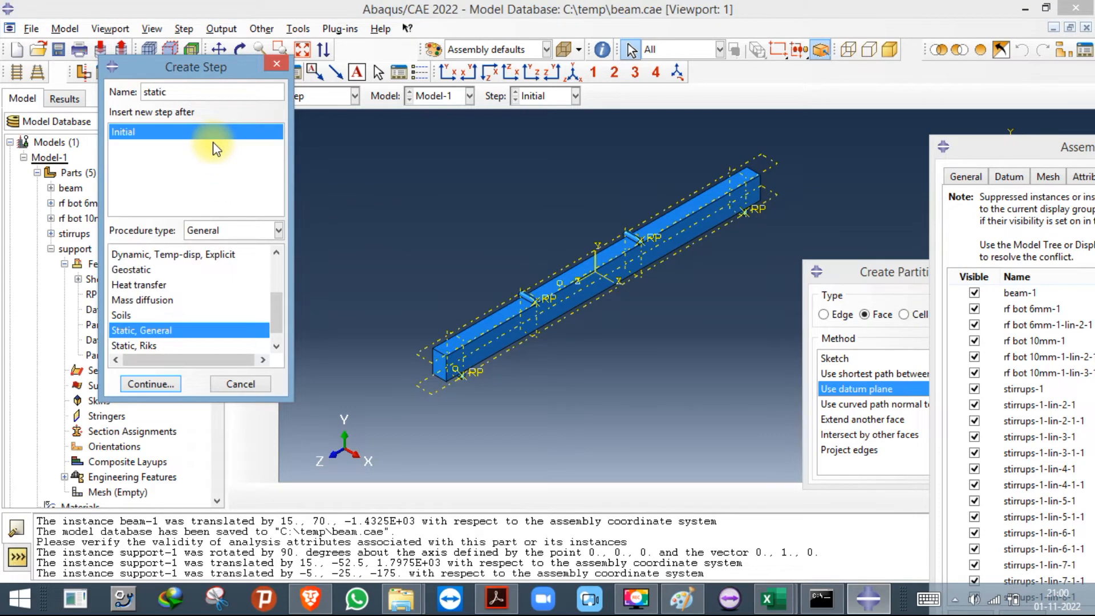
pyautogui.click(152, 383)
pyautogui.click(306, 217)
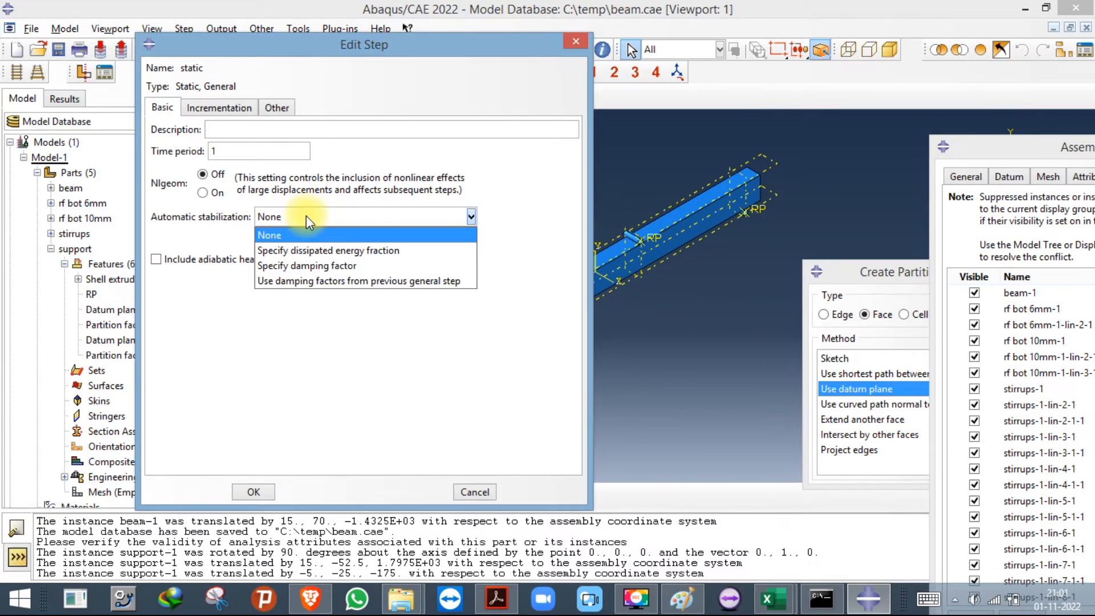
pyautogui.click(306, 217)
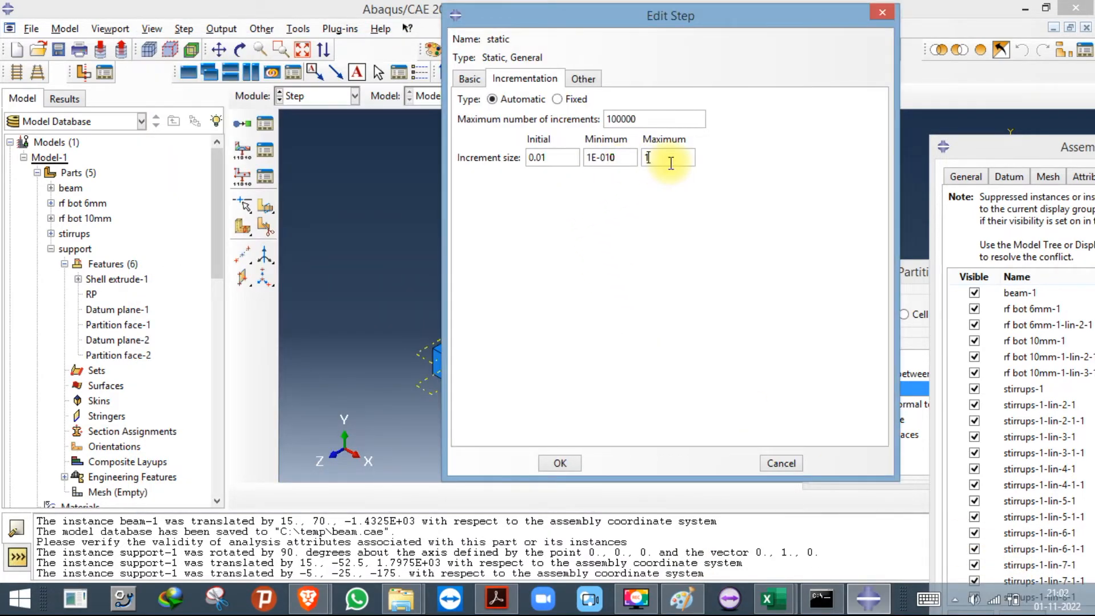
# Allow 100000 increments with initial size 0.01, minimum 1E-010 and maximum 0.1, review the basic settings and create the step.
pyautogui.moveTo(671, 163); pyautogui.dragTo(602, 164)
pyautogui.write('0.1')
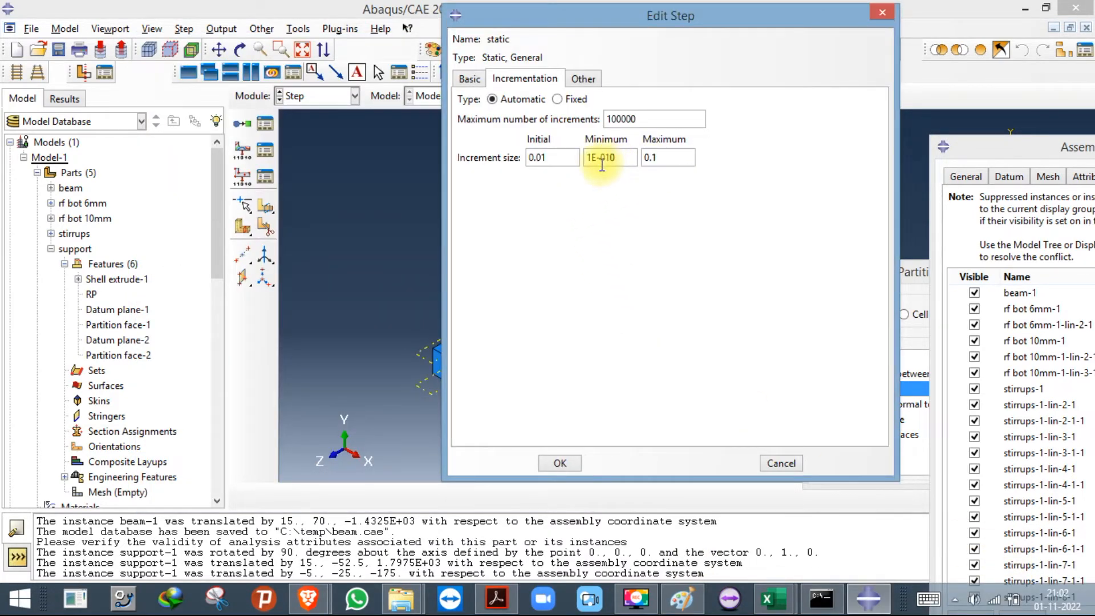
pyautogui.click(468, 82)
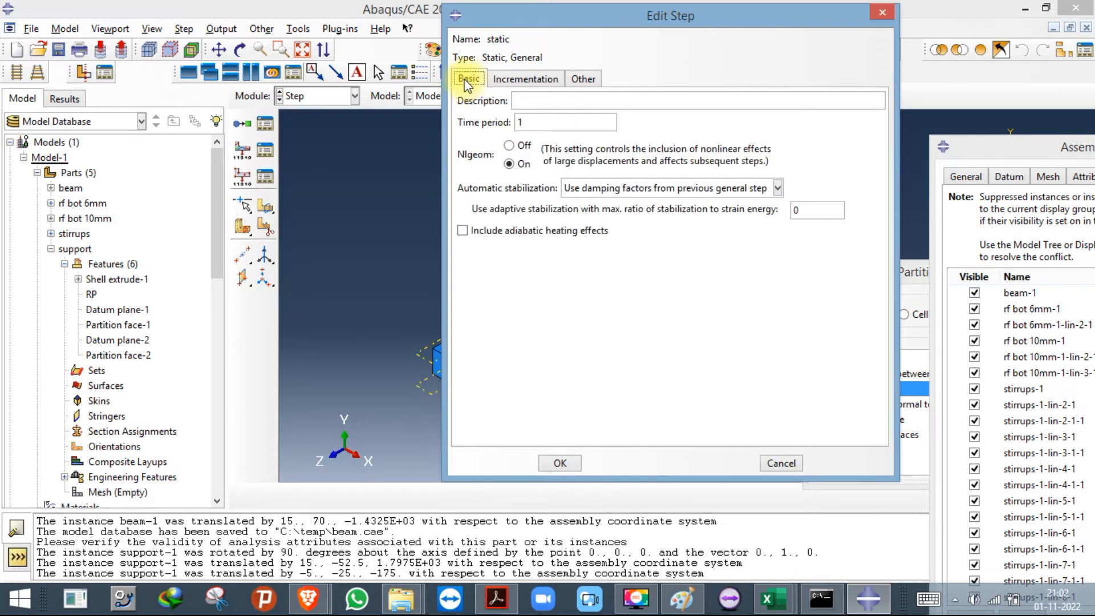
pyautogui.click(722, 188)
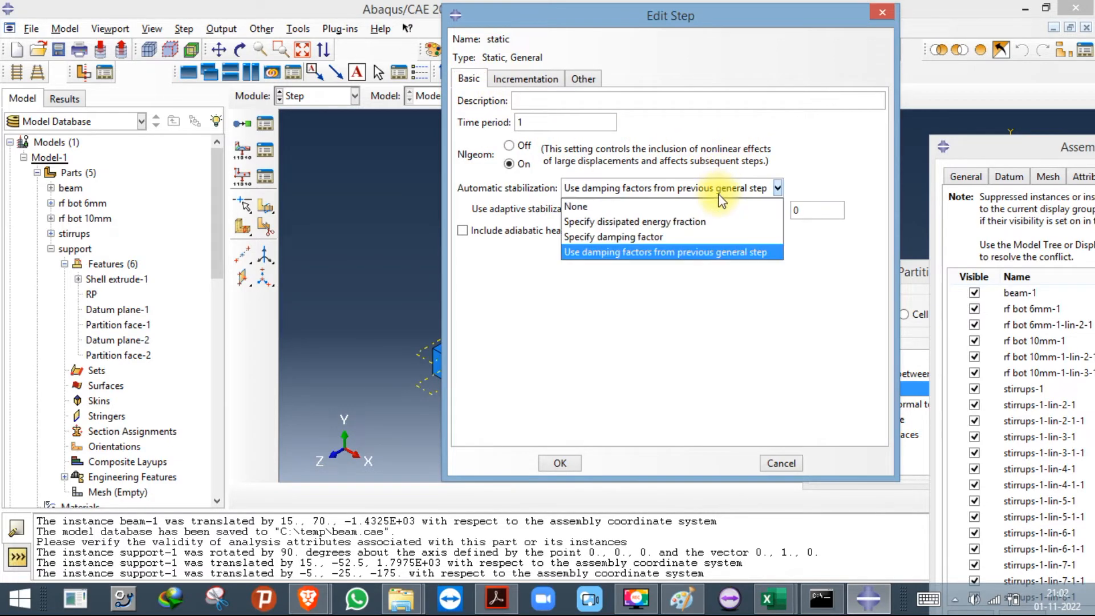
pyautogui.click(689, 249)
pyautogui.moveTo(806, 210); pyautogui.dragTo(774, 212)
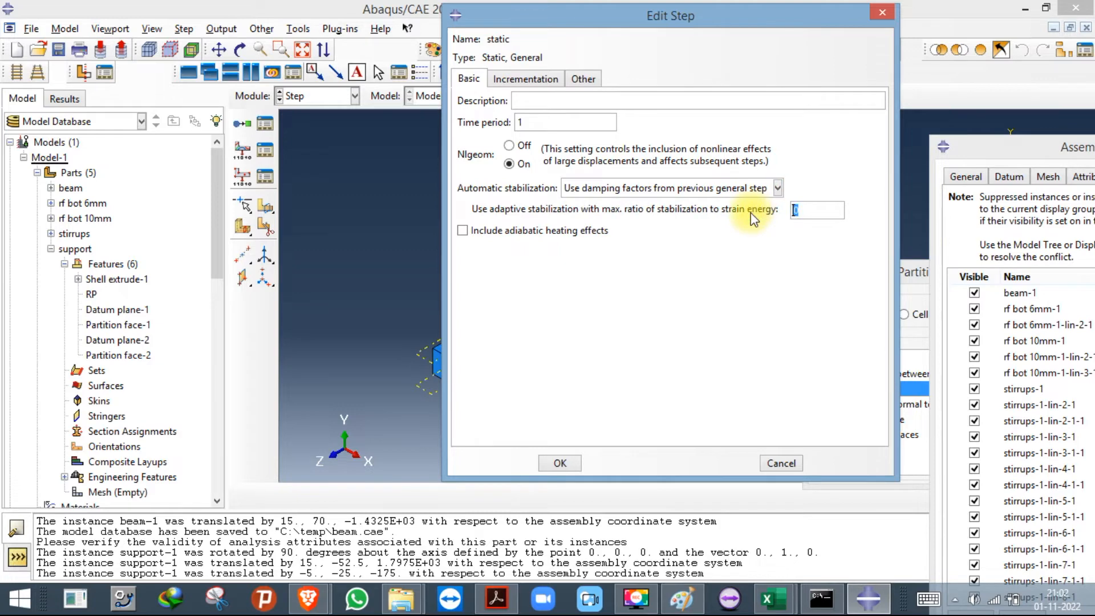
pyautogui.click(536, 118)
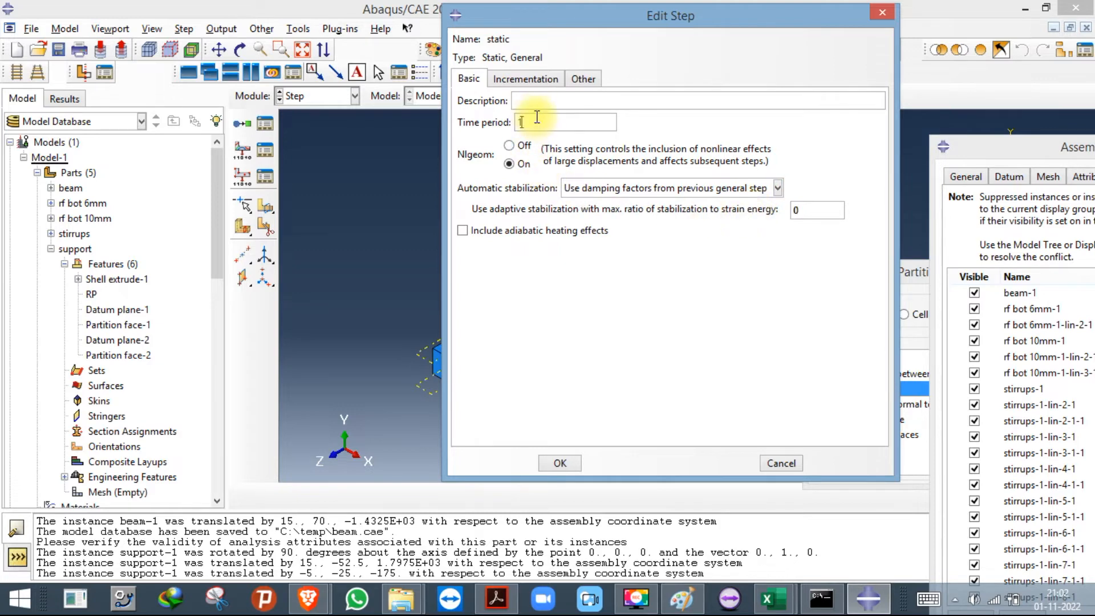
pyautogui.click(522, 80)
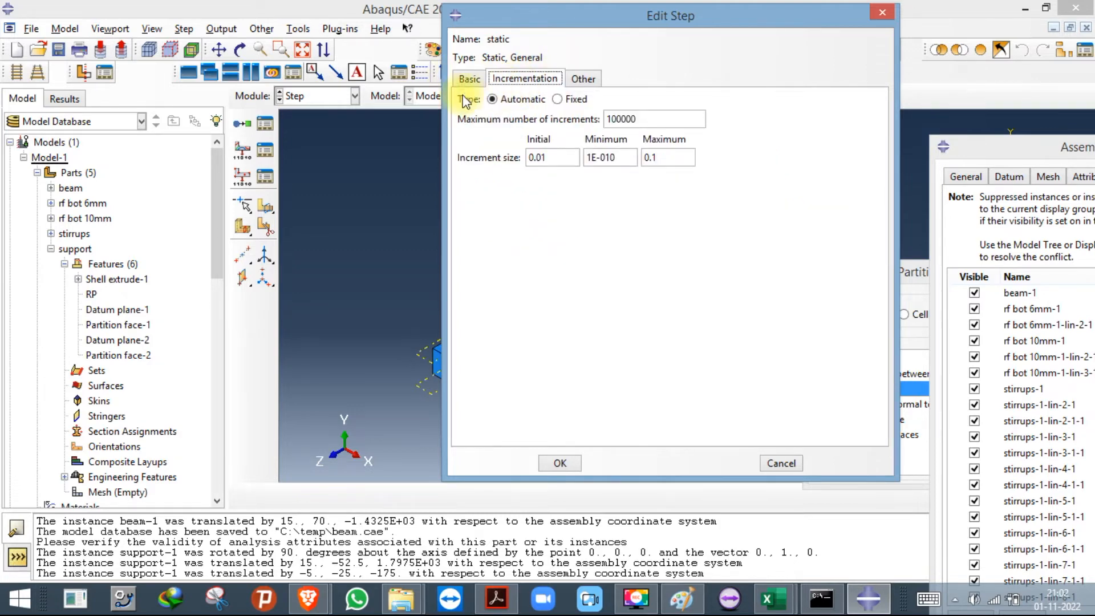
pyautogui.click(466, 77)
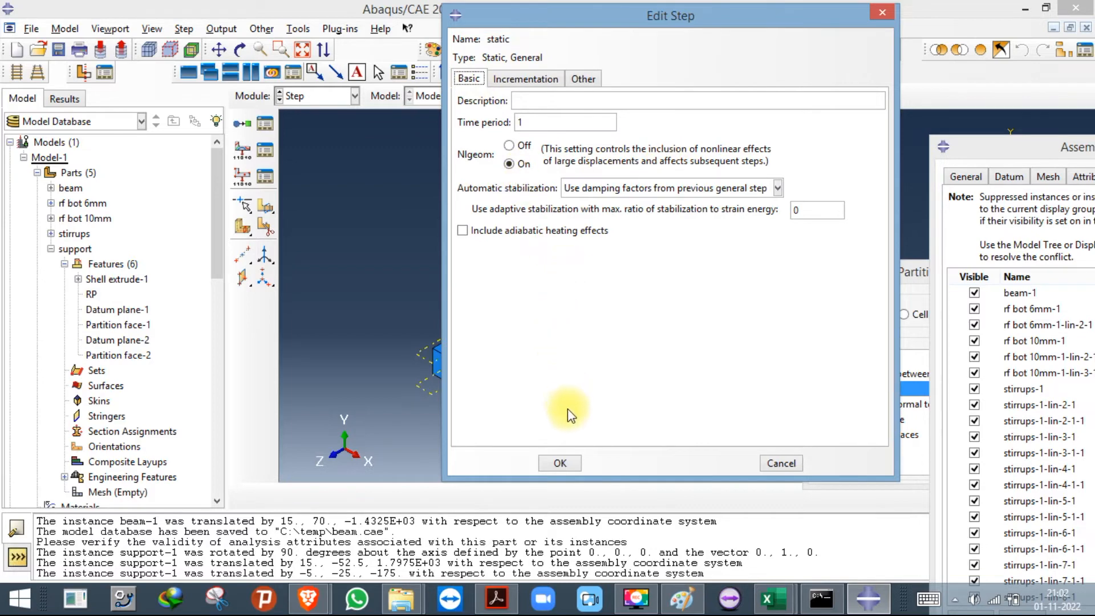
pyautogui.click(566, 460)
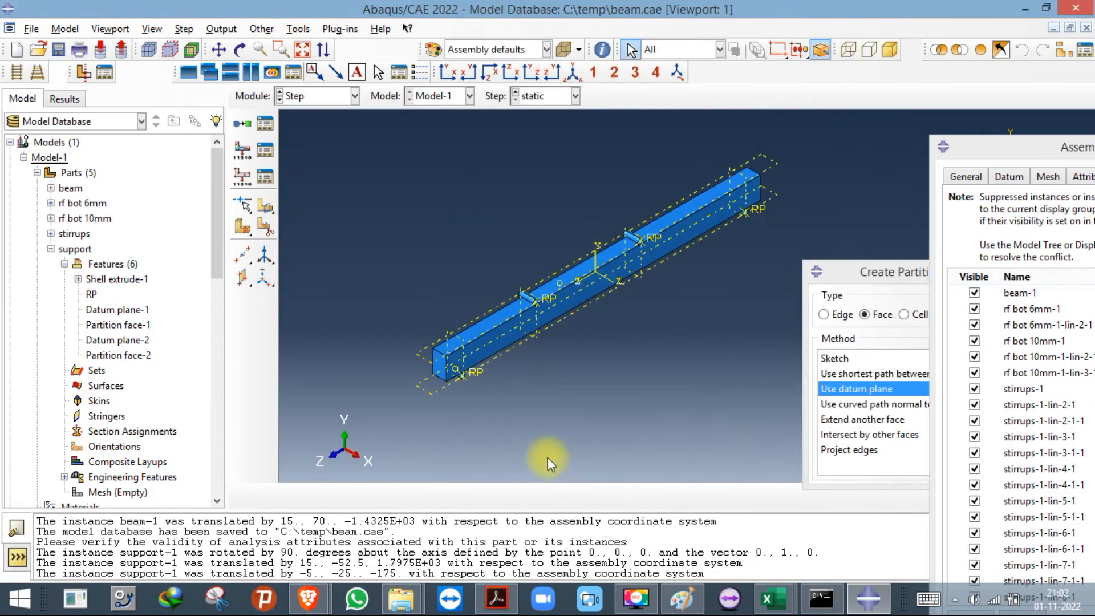
# Edit the static step's field output request to leave out the Strains and Contact variables.
pyautogui.click(271, 148)
pyautogui.click(609, 91)
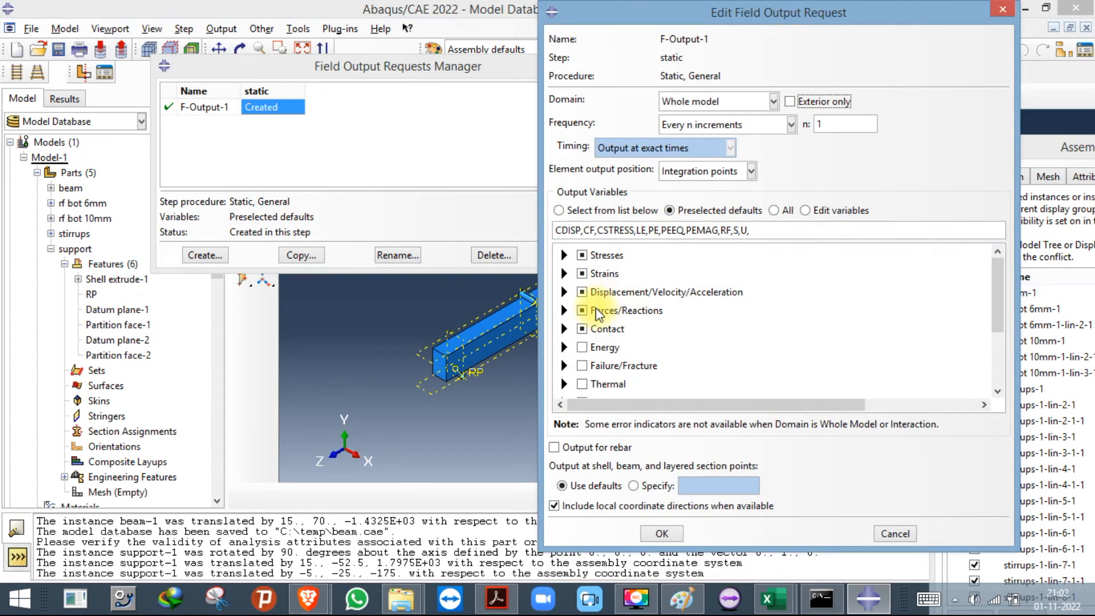
pyautogui.click(565, 260)
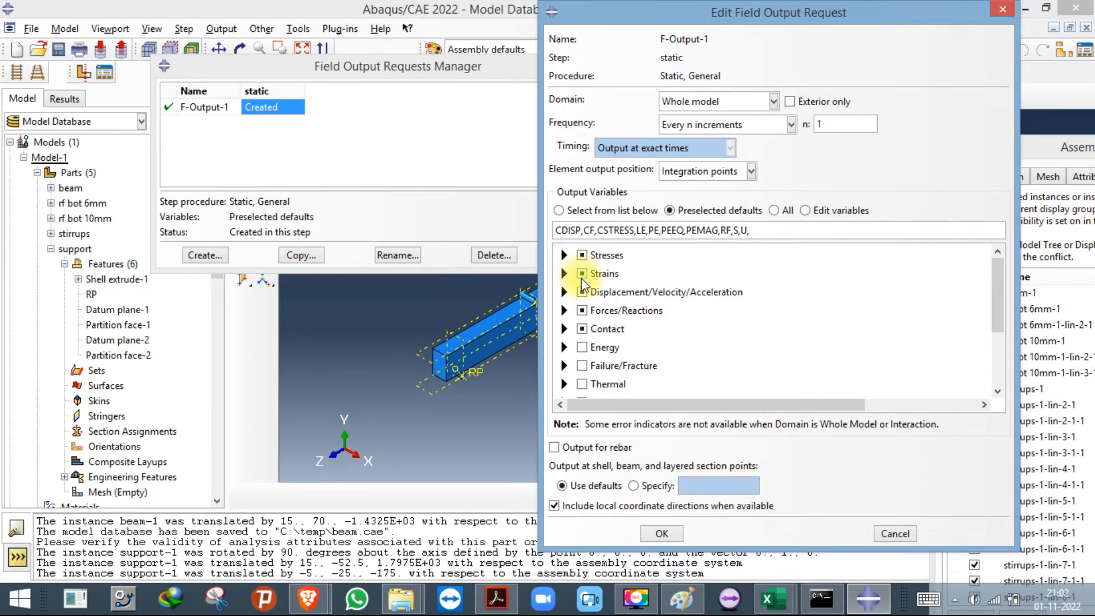
pyautogui.click(581, 274)
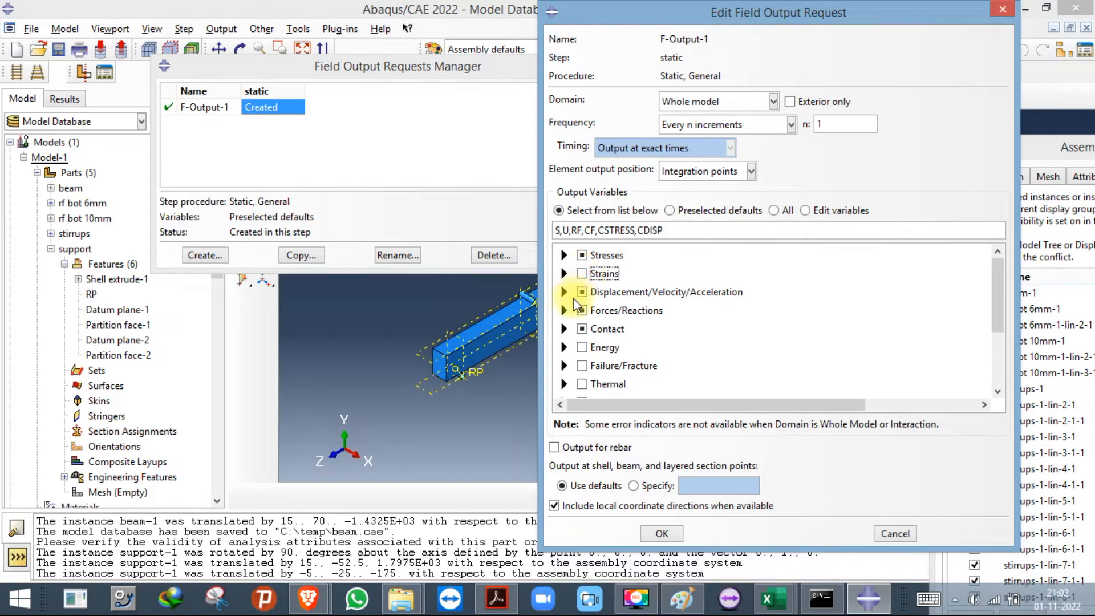
pyautogui.click(571, 296)
pyautogui.click(571, 296)
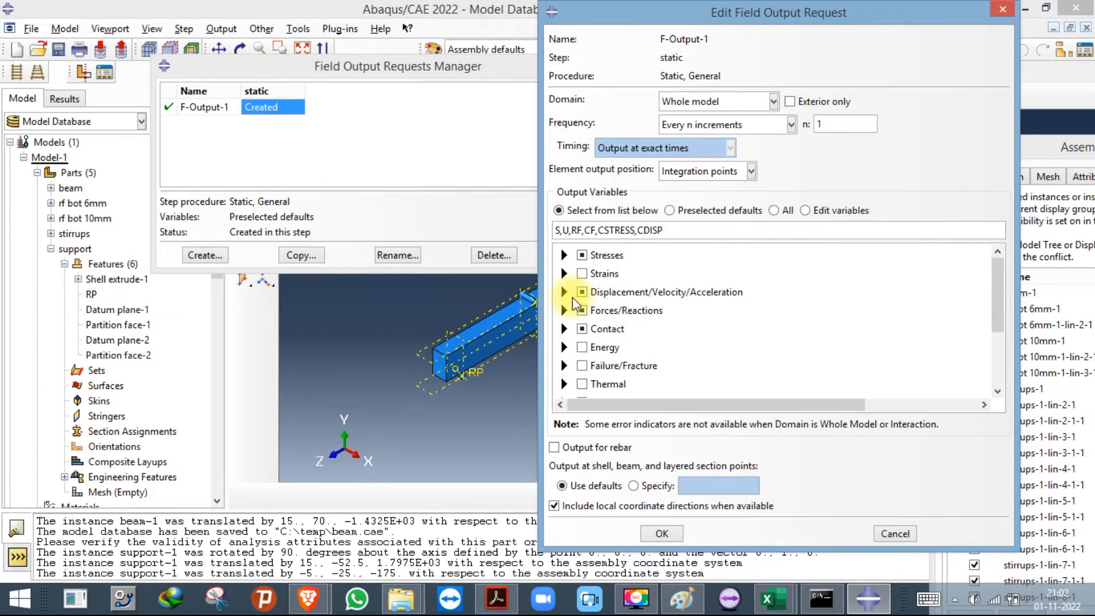
pyautogui.click(580, 330)
pyautogui.scroll(-2, 576, 328)
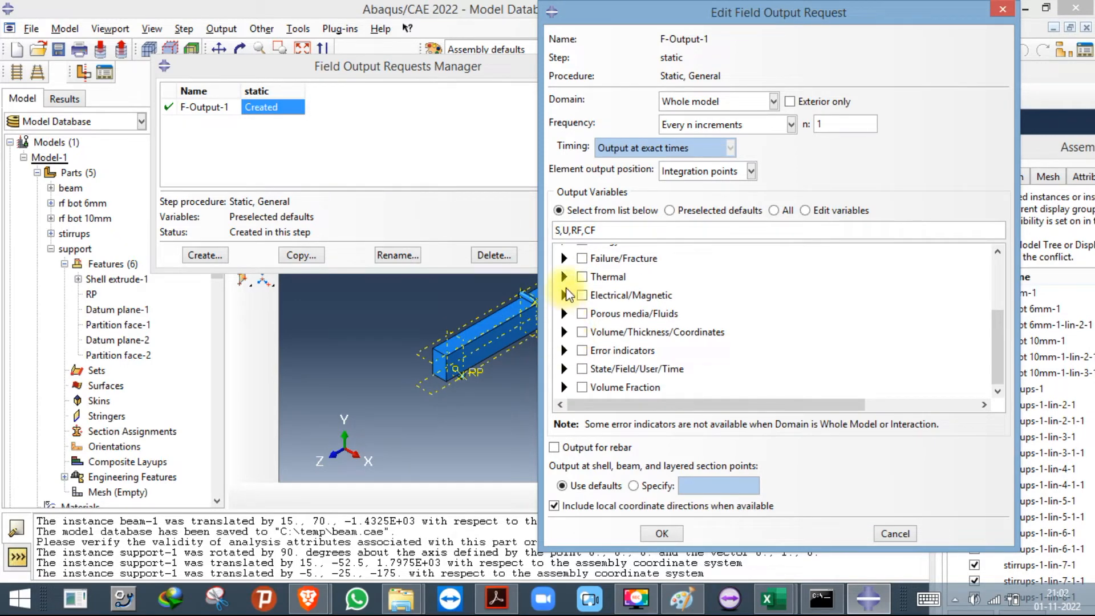
# Add compressive damage DAMAGEC and tensile damage DAMAGET from the Failure/Fracture group to the requested output.
pyautogui.click(564, 258)
pyautogui.click(600, 273)
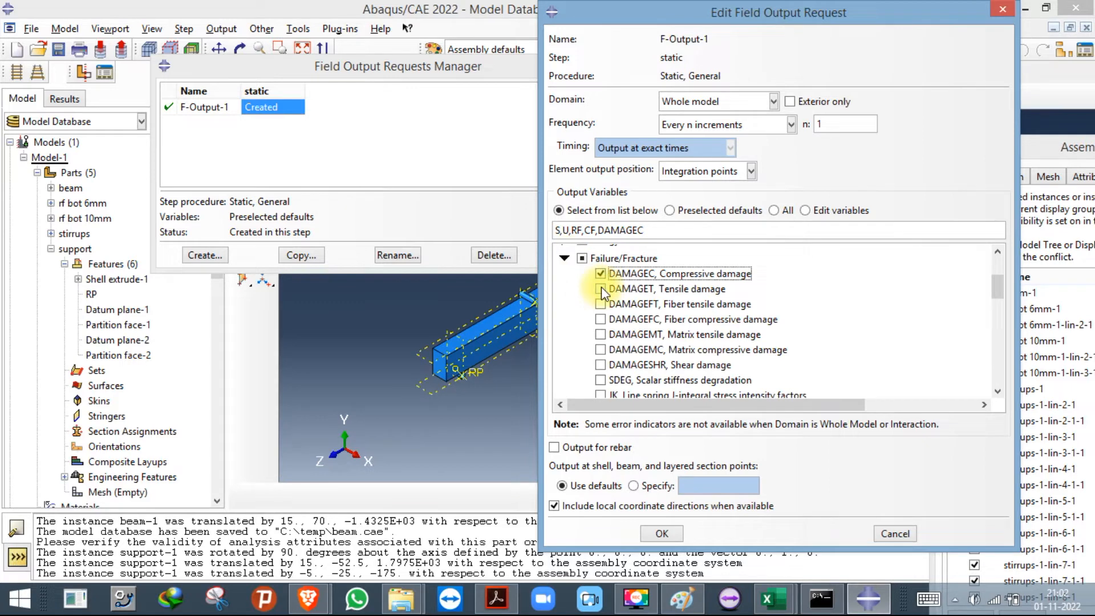
pyautogui.click(600, 289)
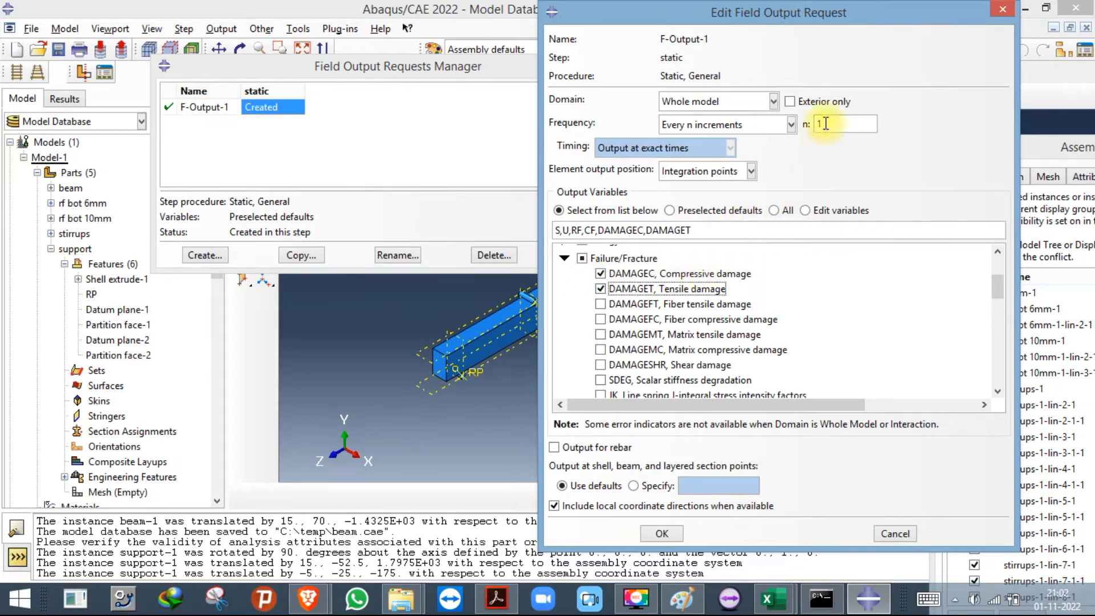
# Set the field output frequency to evenly spaced time intervals with interval 30, accept the request and close its manager.
pyautogui.click(767, 124)
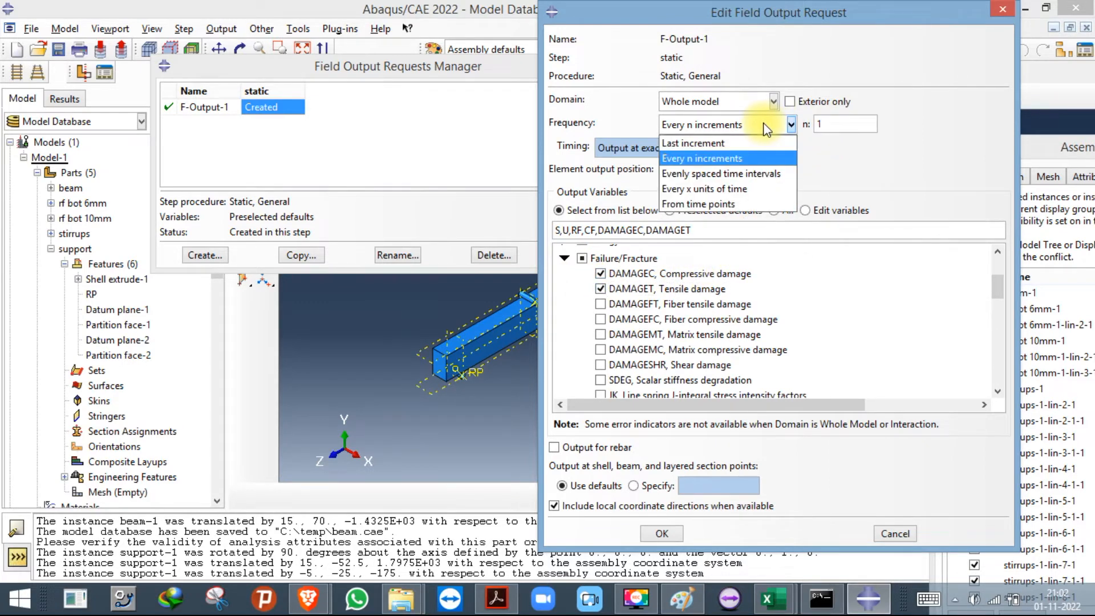
pyautogui.click(766, 126)
pyautogui.click(767, 126)
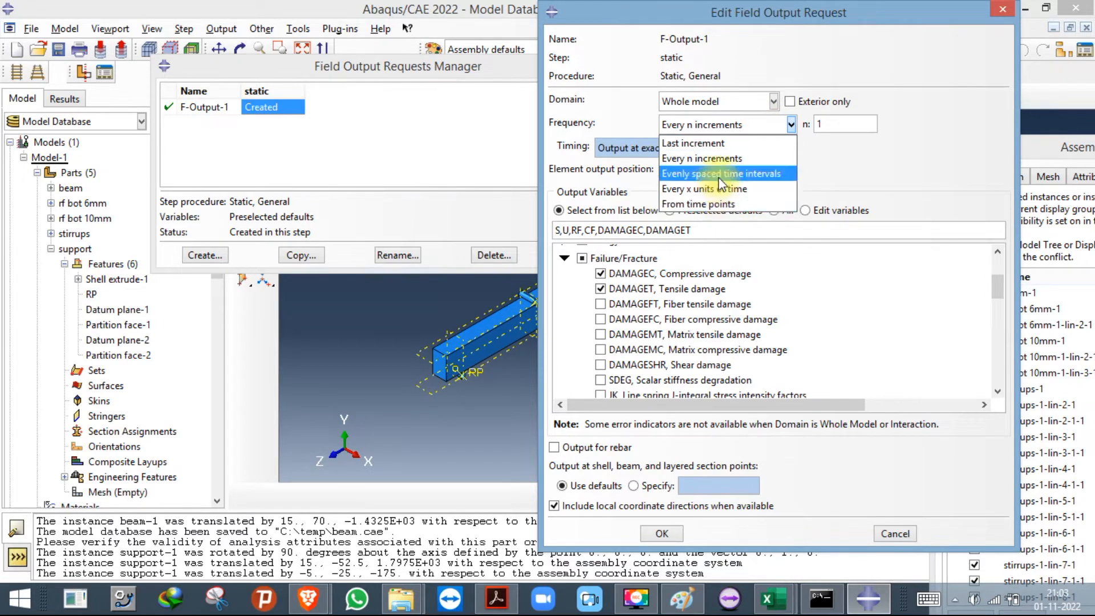
pyautogui.click(721, 173)
pyautogui.click(863, 118)
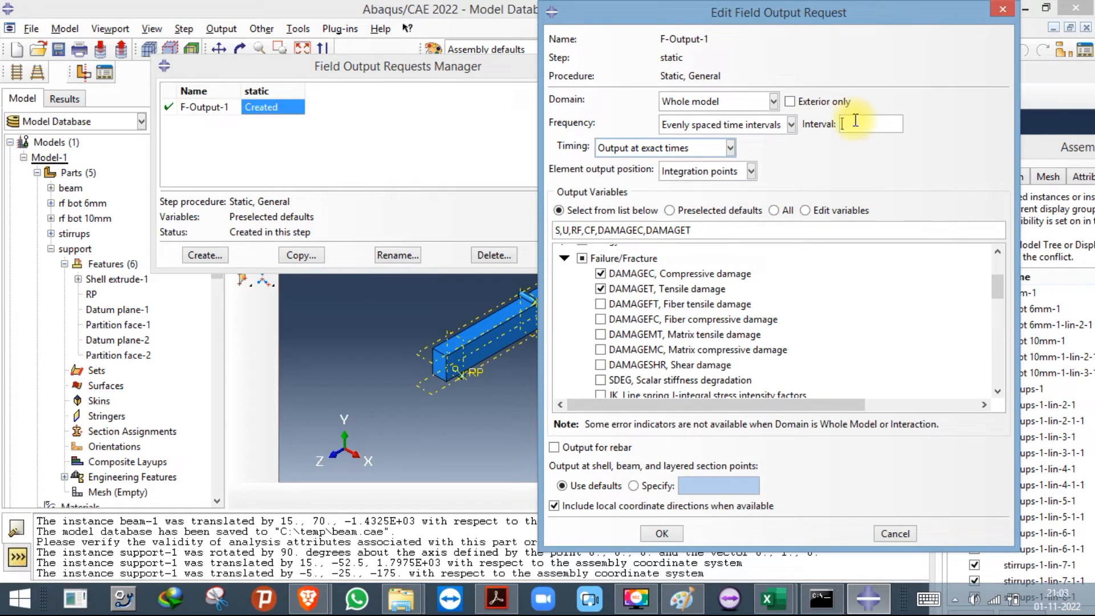
pyautogui.press('BackSpace')
pyautogui.press('BackSpace')
pyautogui.write('30')
pyautogui.click(661, 532)
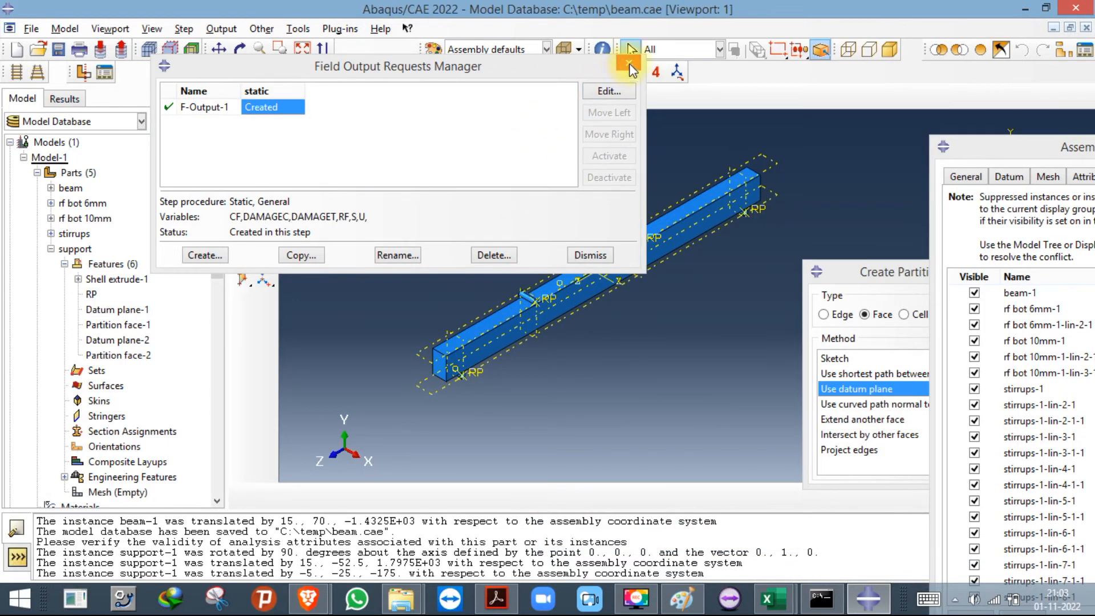
pyautogui.click(629, 64)
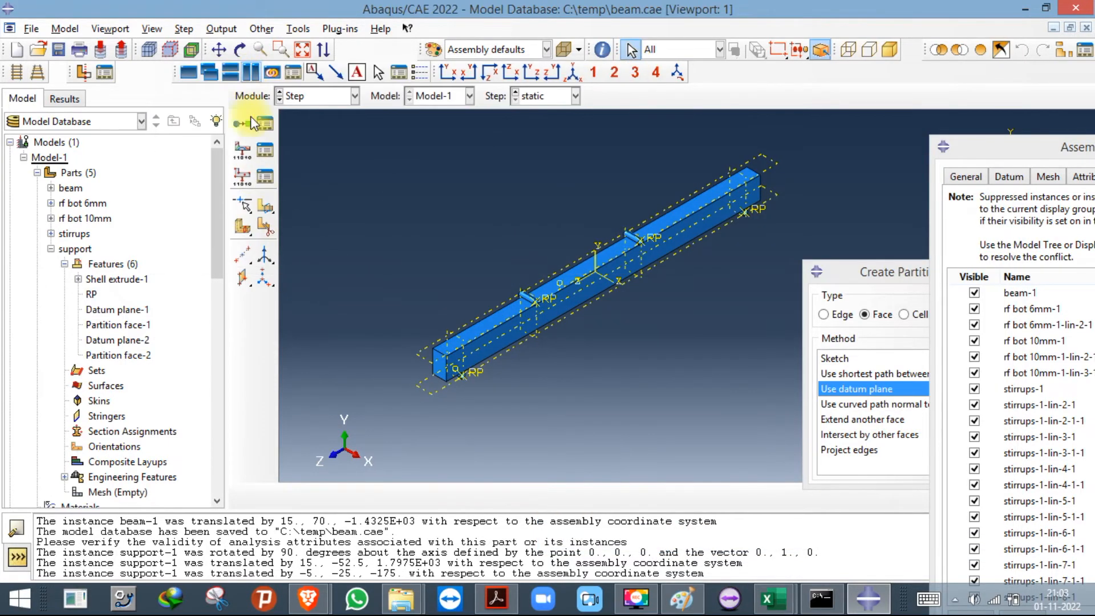
# Switch to the Load module and check the support and loading arrangement in Figure 8 of the PDF.
pyautogui.click(337, 101)
pyautogui.click(326, 184)
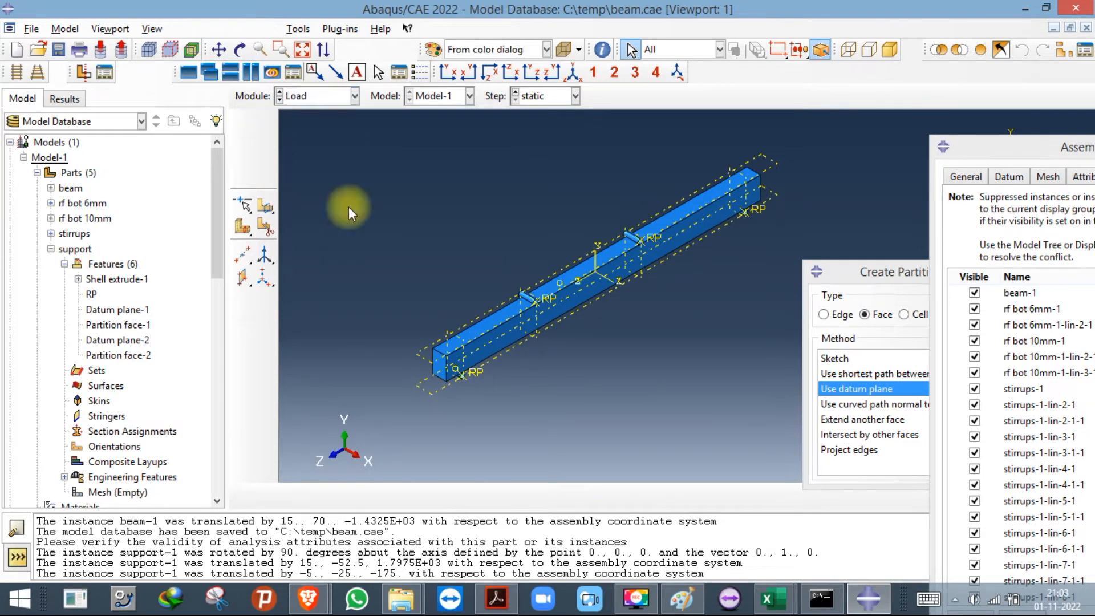
pyautogui.click(495, 598)
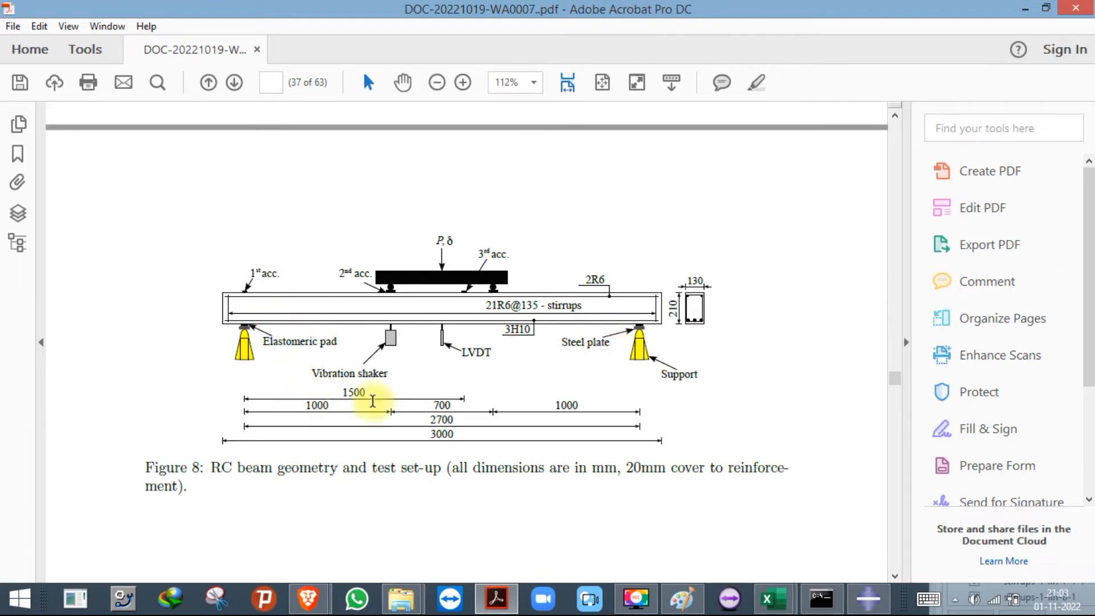
pyautogui.scroll(3, 655, 442)
pyautogui.scroll(-3, 659, 450)
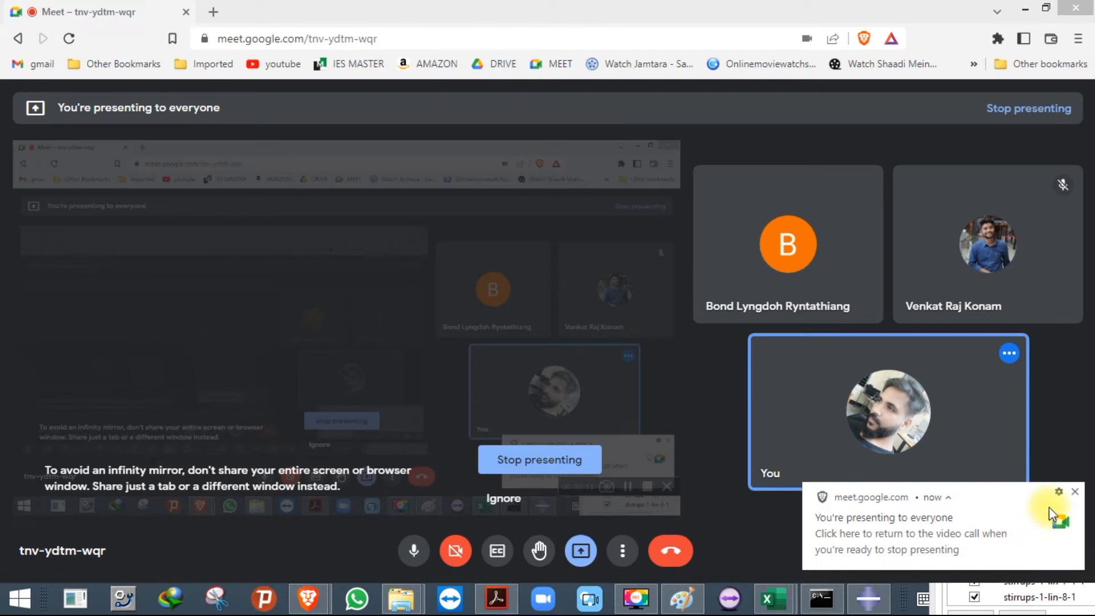
pyautogui.click(870, 602)
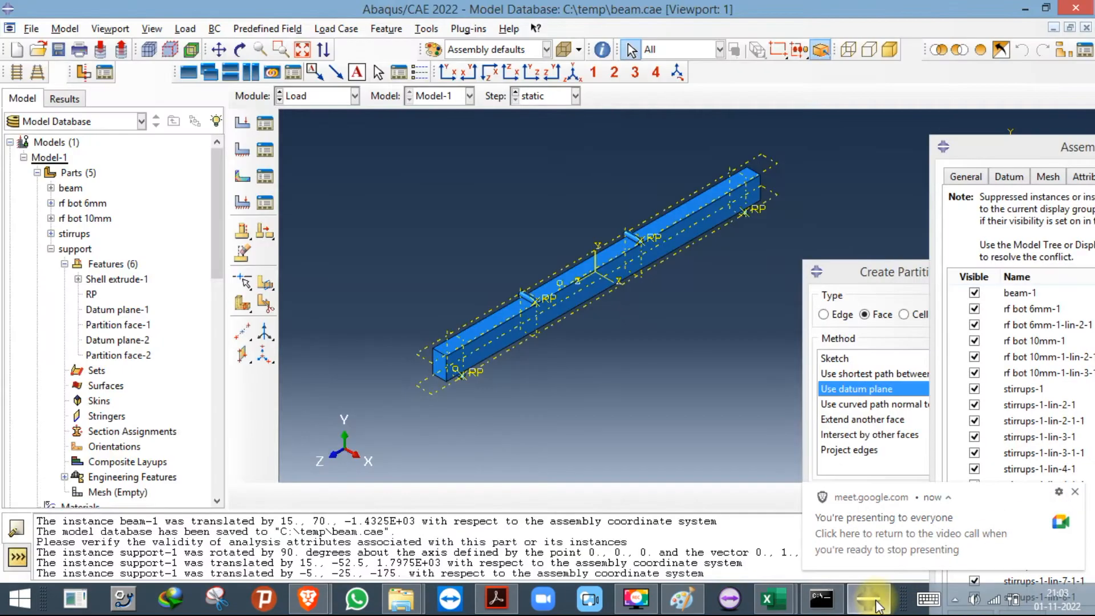
pyautogui.scroll(4, 474, 376)
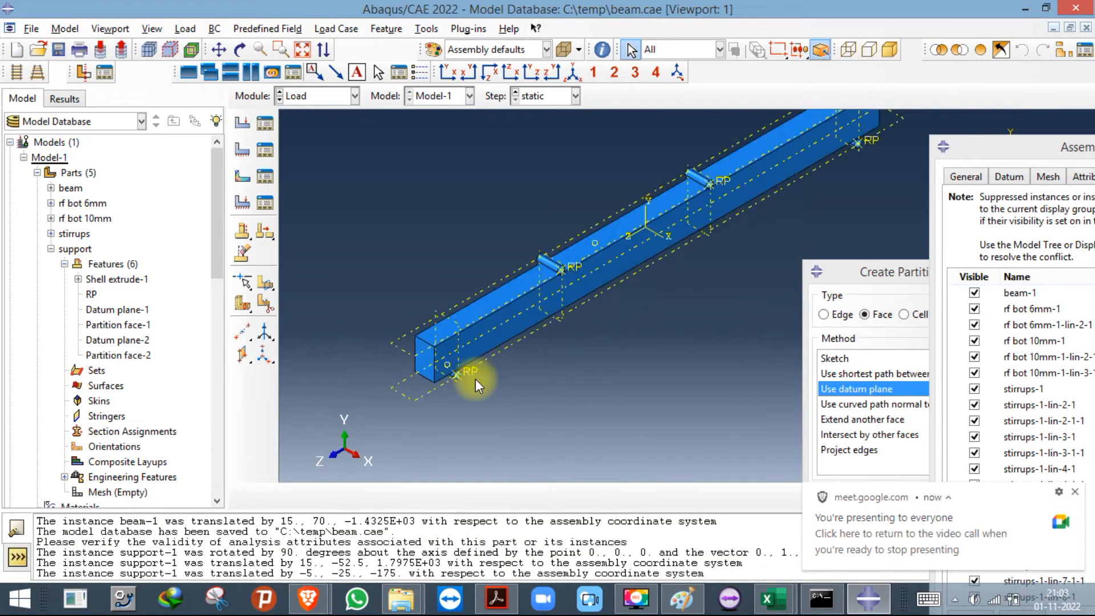
pyautogui.scroll(-5, 476, 381)
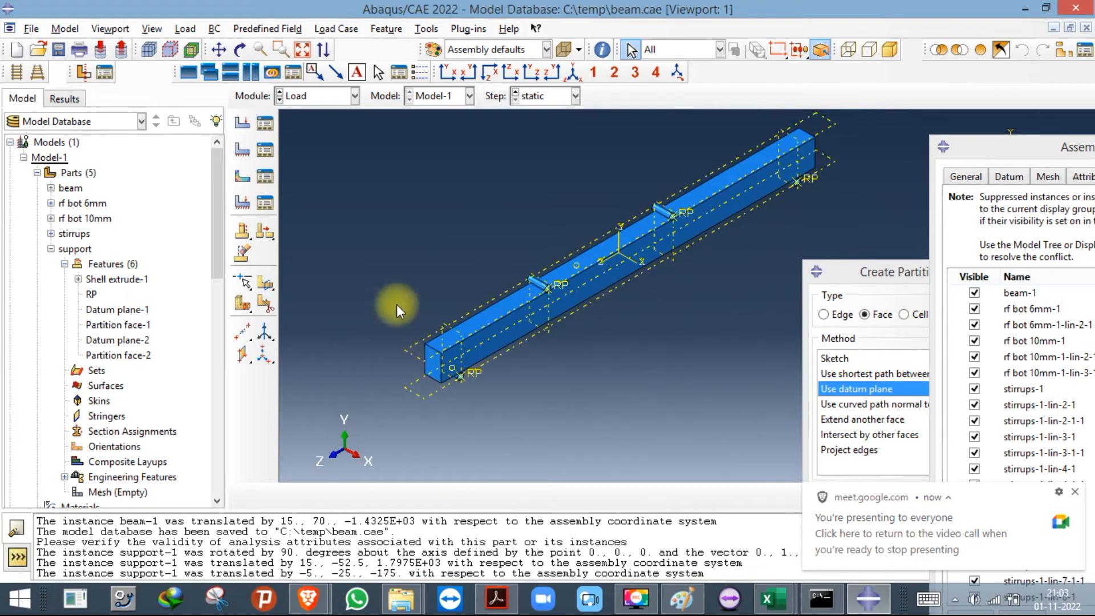
# Start a mechanical Symmetry/Antisymmetry/Encastre boundary condition in the Initial step.
pyautogui.click(248, 147)
pyautogui.click(153, 219)
pyautogui.click(112, 239)
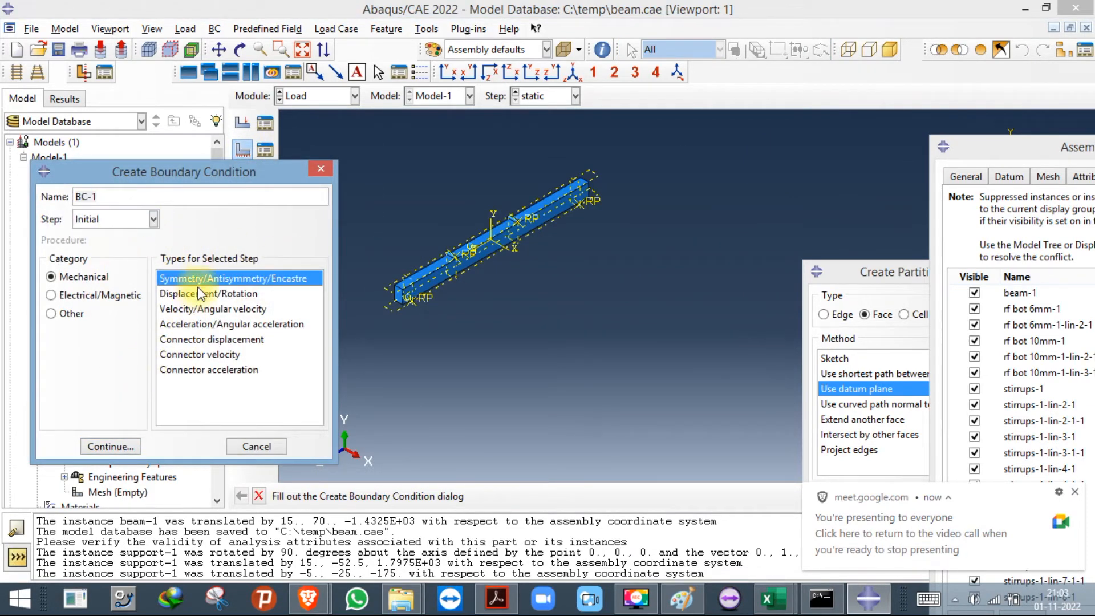
pyautogui.click(109, 445)
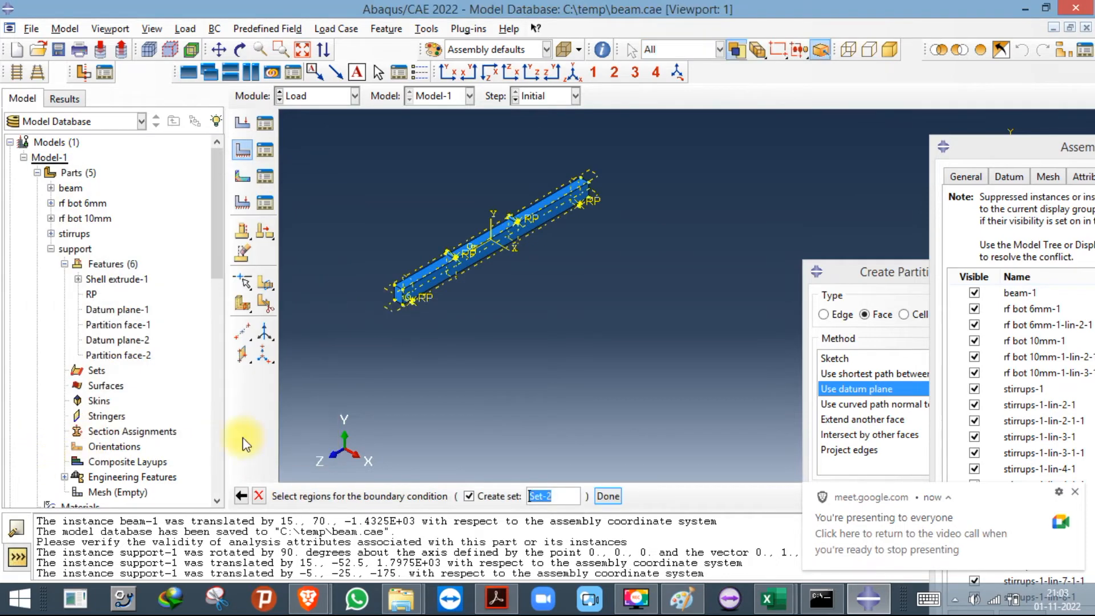
# Apply the boundary condition as ENCASTRE to the reference points of the two support cylinders beneath the beam.
pyautogui.scroll(3, 412, 291)
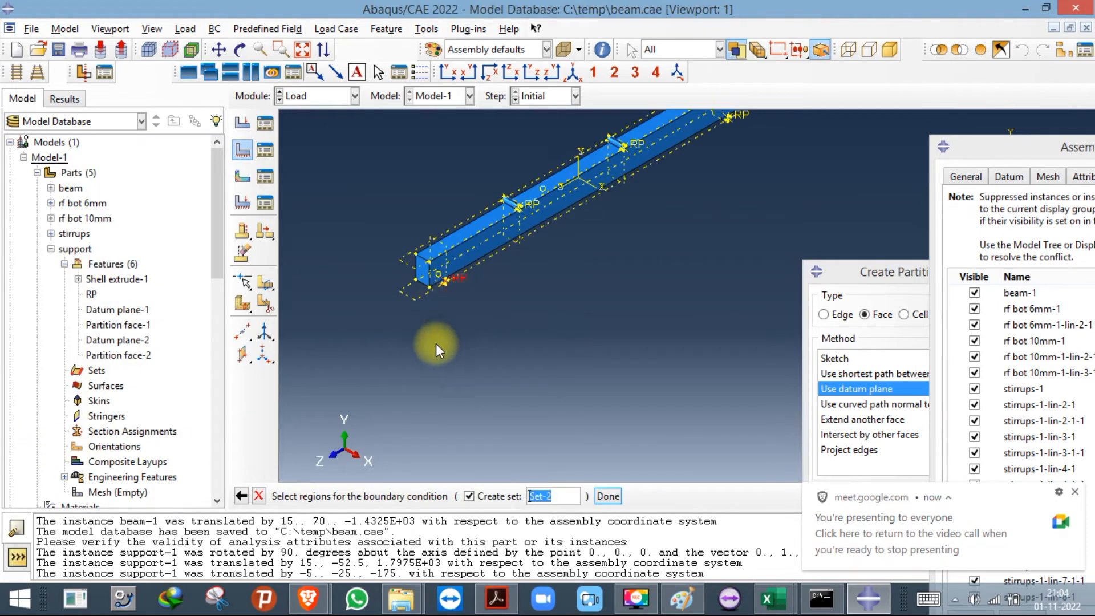
pyautogui.scroll(-3, 436, 344)
pyautogui.scroll(2, 615, 207)
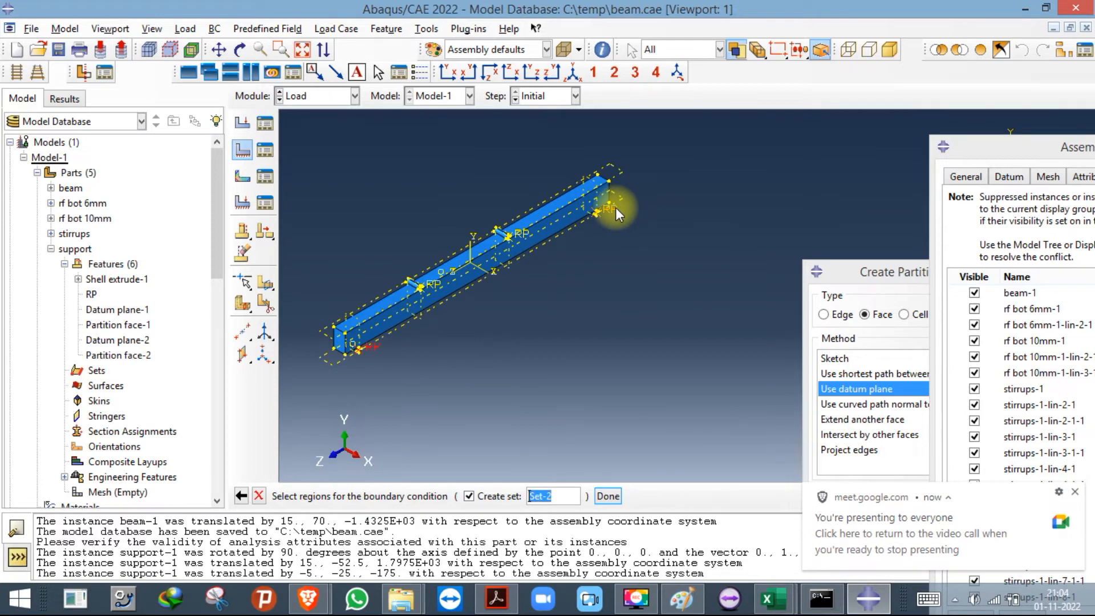
pyautogui.scroll(-8, 171, 319)
pyautogui.scroll(5, 289, 339)
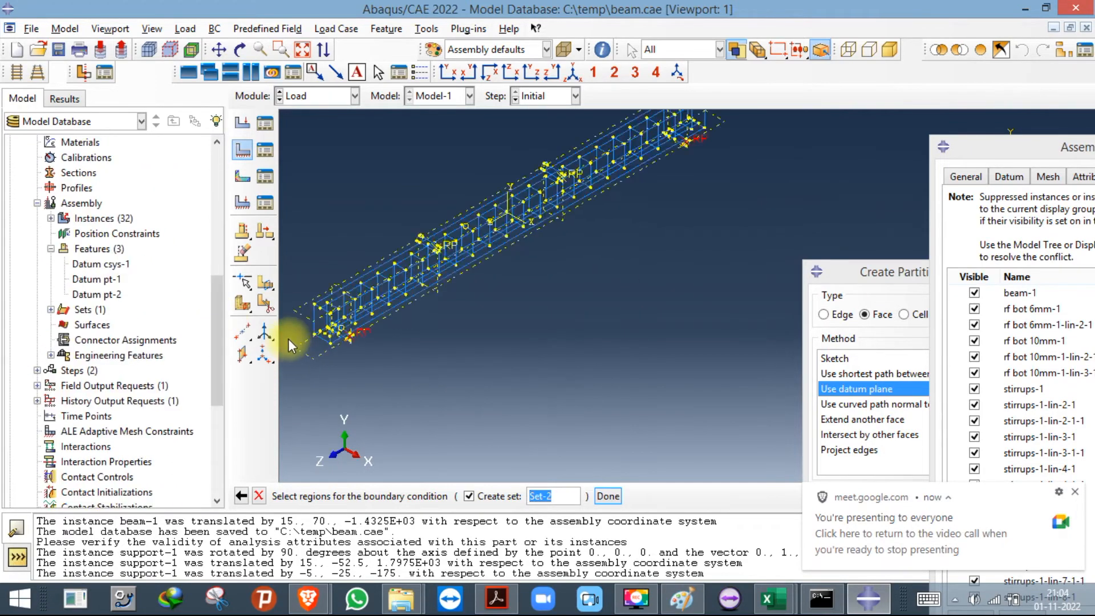
pyautogui.scroll(-1, 758, 317)
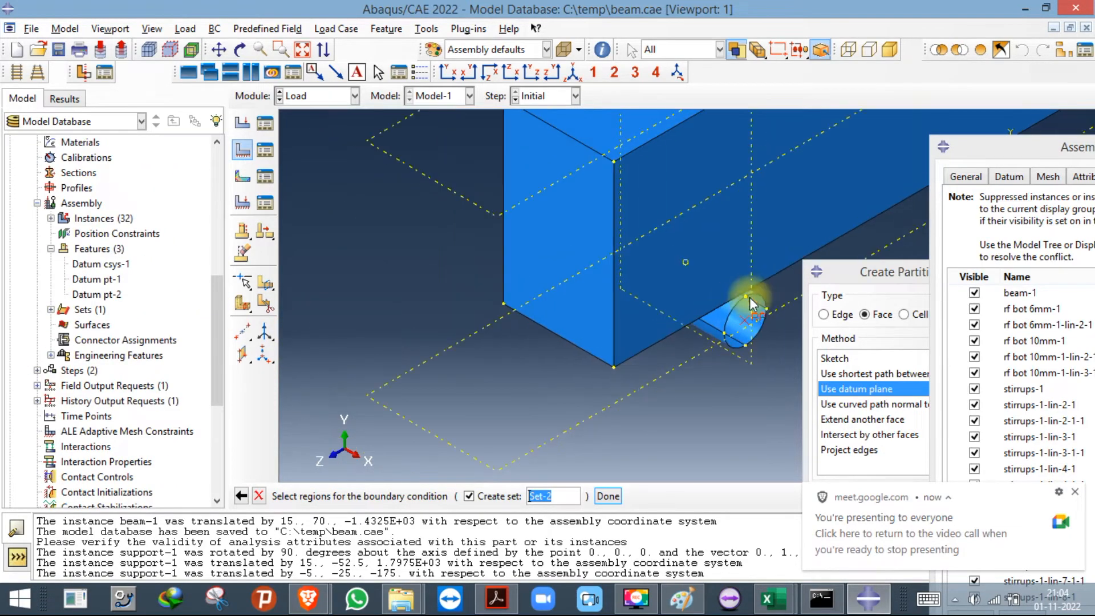
pyautogui.click(608, 496)
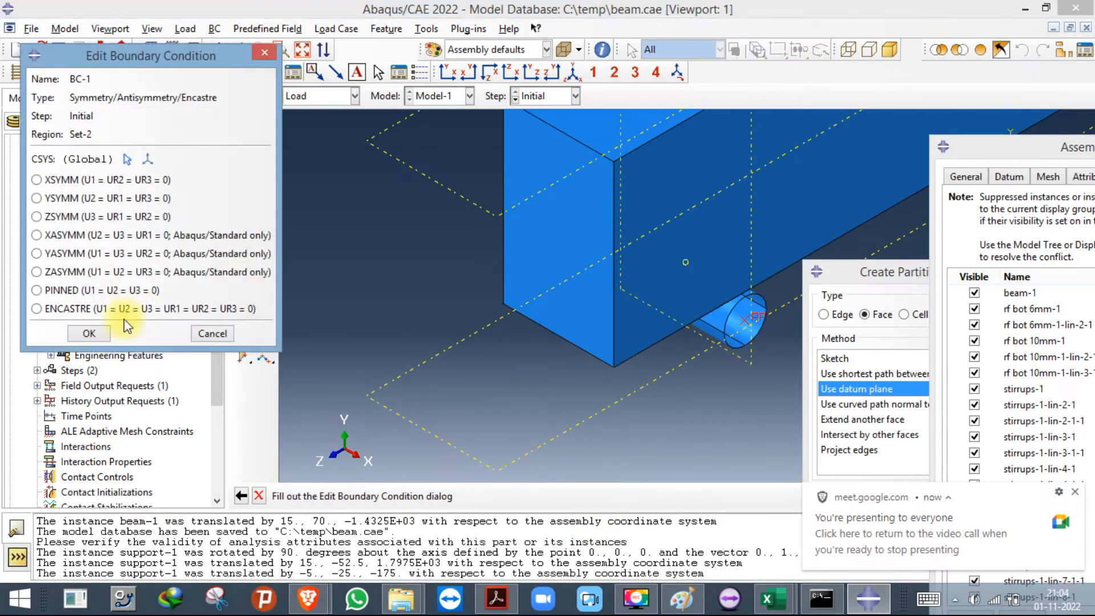
pyautogui.click(77, 309)
pyautogui.click(87, 337)
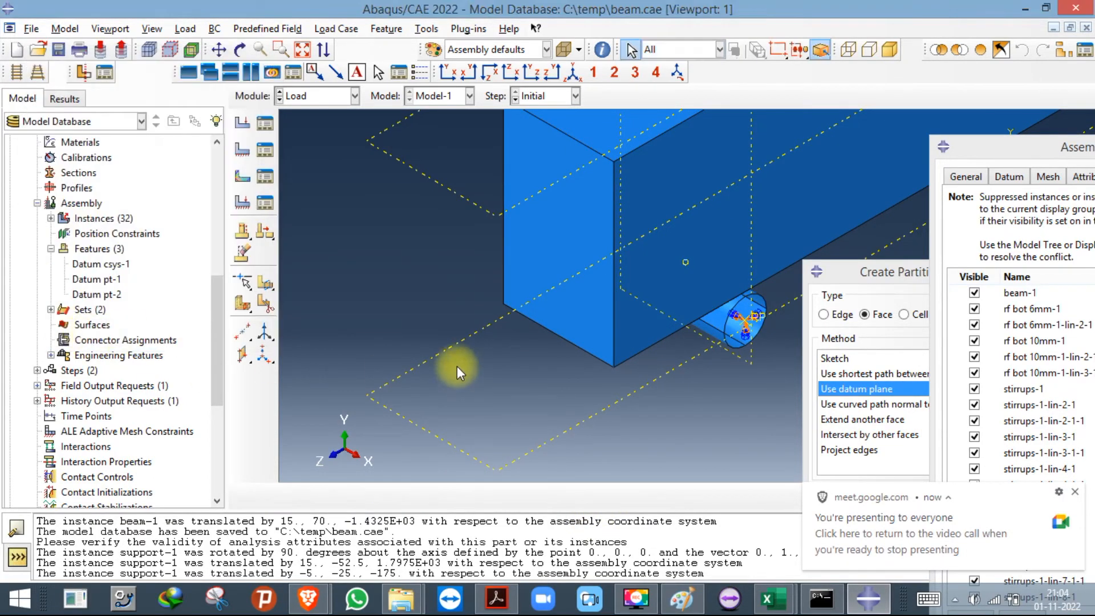
# Start a Displacement/Rotation boundary condition named lod in the Initial step.
pyautogui.scroll(-3, 456, 366)
pyautogui.scroll(3, 630, 331)
pyautogui.scroll(-3, 632, 322)
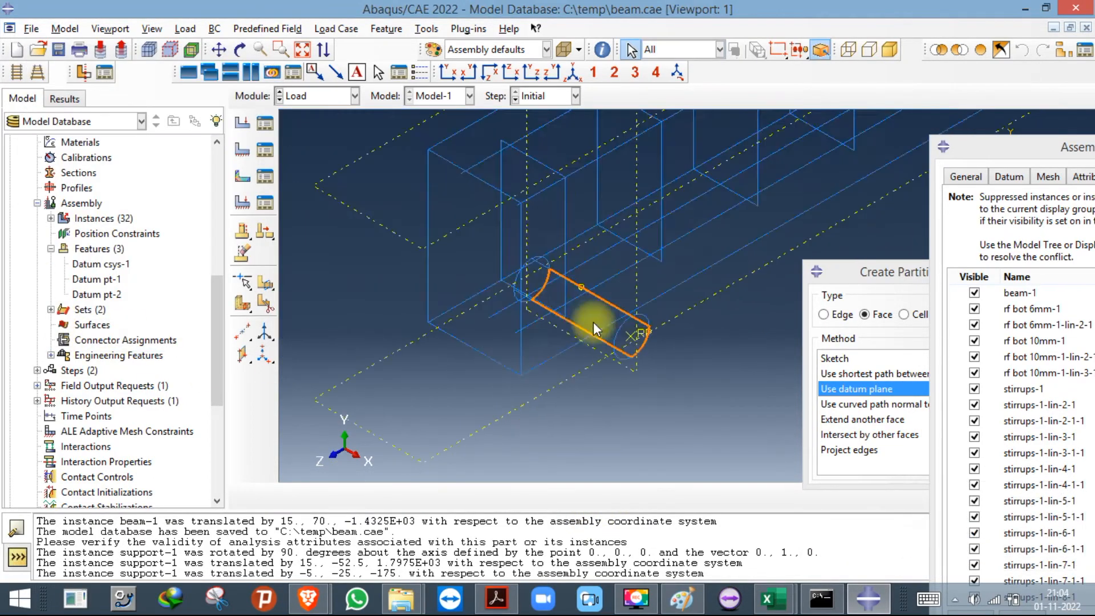
pyautogui.click(240, 50)
pyautogui.moveTo(598, 306)
pyautogui.mouseDown()
pyautogui.moveTo(640, 325)
pyautogui.moveTo(725, 325)
pyautogui.moveTo(577, 320)
pyautogui.moveTo(801, 303)
pyautogui.moveTo(625, 271)
pyautogui.moveTo(729, 301)
pyautogui.moveTo(503, 345)
pyautogui.moveTo(691, 300)
pyautogui.moveTo(655, 293)
pyautogui.moveTo(656, 261)
pyautogui.moveTo(548, 249)
pyautogui.mouseUp()
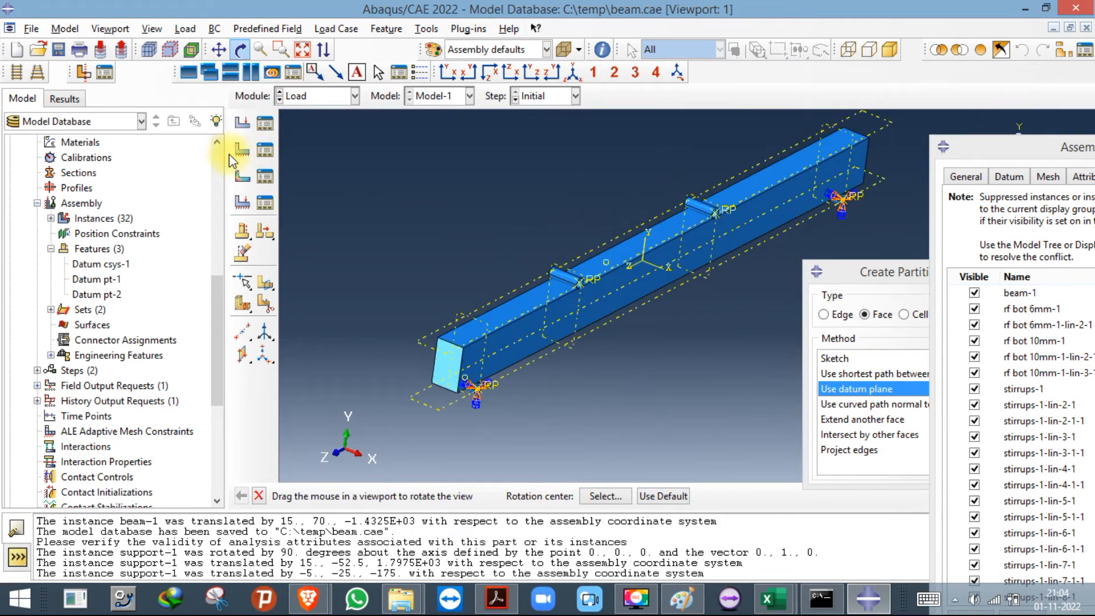
pyautogui.click(248, 143)
pyautogui.press('BackSpace')
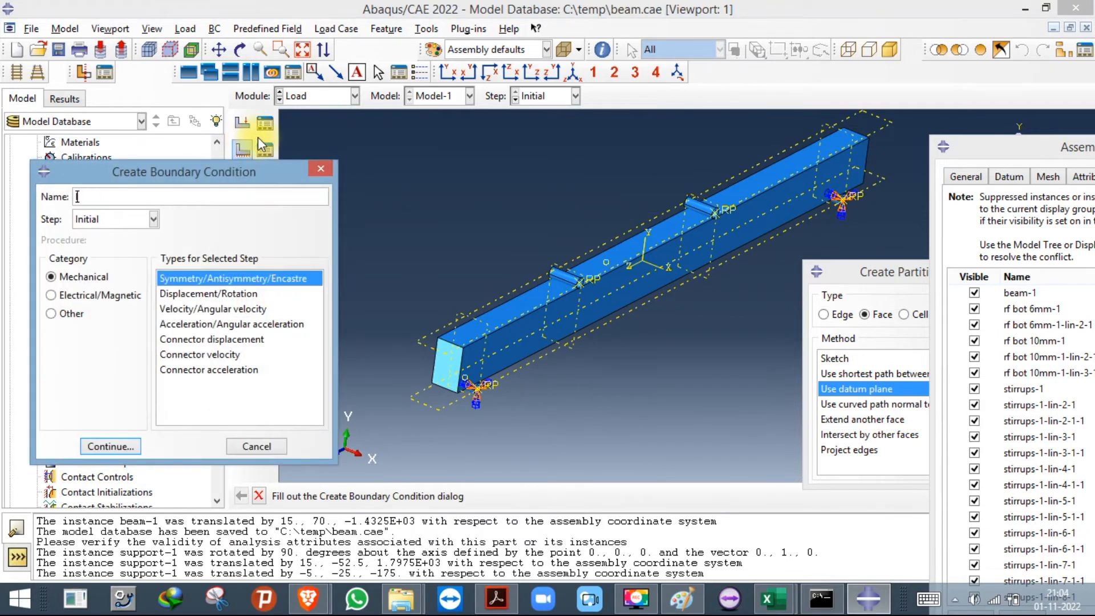
pyautogui.write('lod')
pyautogui.click(191, 293)
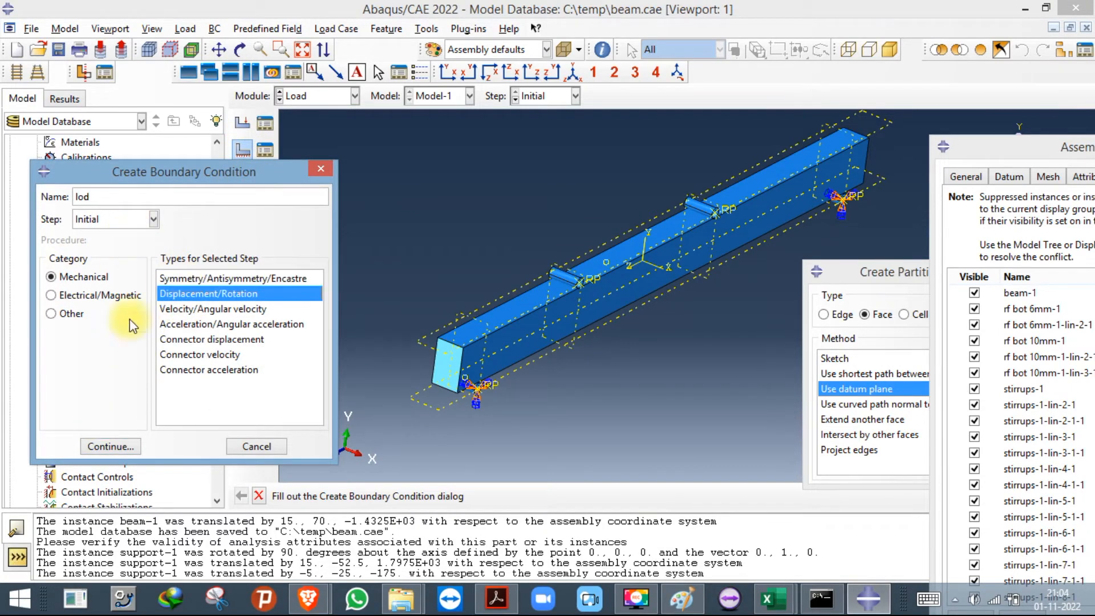
pyautogui.click(114, 445)
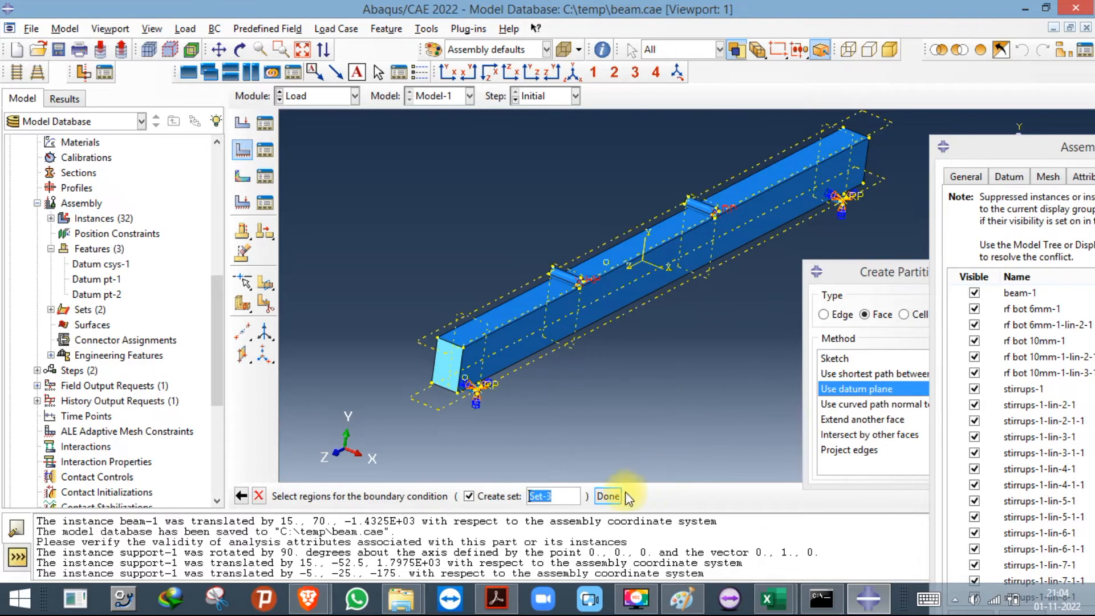
# Apply lod to the reference points of the two loading cylinders on top of the beam, fixing U1, U2, U3, UR1, UR2 and UR3.
pyautogui.click(609, 496)
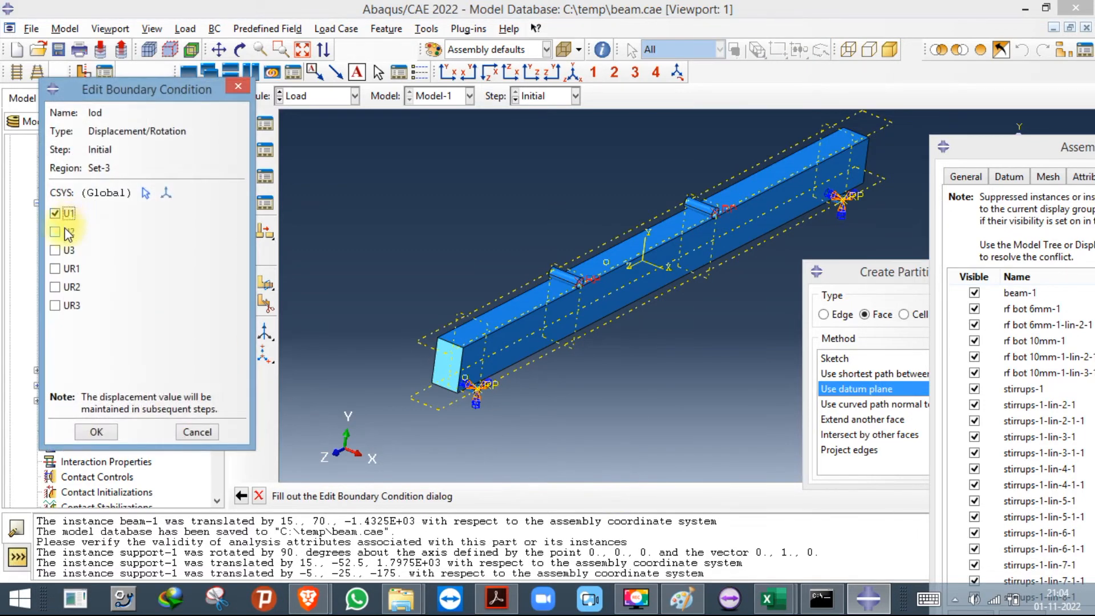
pyautogui.click(67, 231)
pyautogui.click(67, 250)
pyautogui.click(68, 267)
pyautogui.click(67, 287)
pyautogui.click(96, 432)
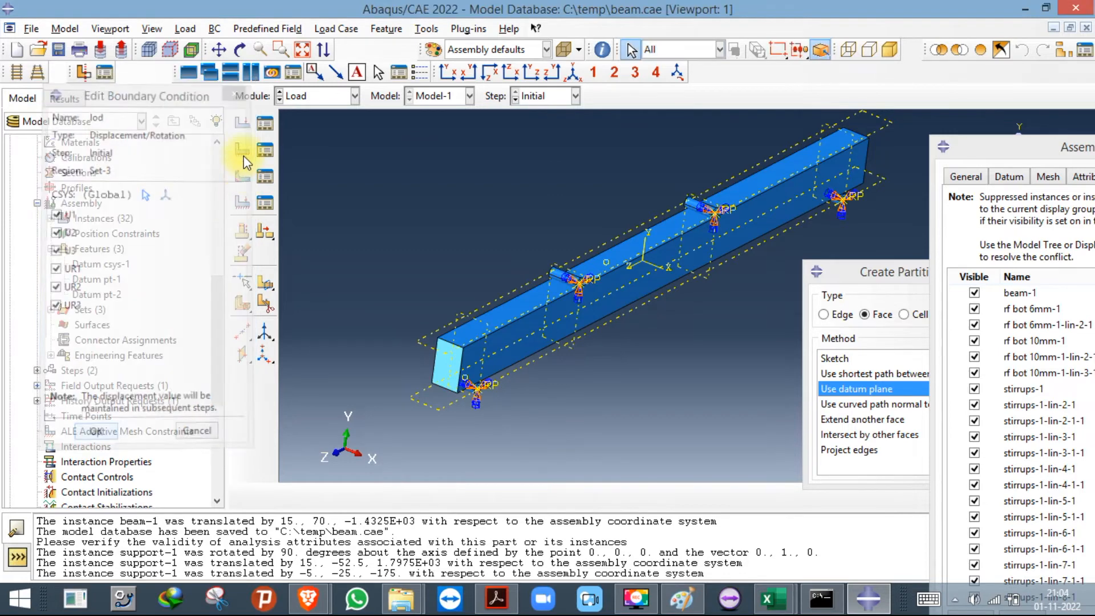
# Select the static-step entry of the lod boundary condition in the Boundary Condition Manager.
pyautogui.click(264, 178)
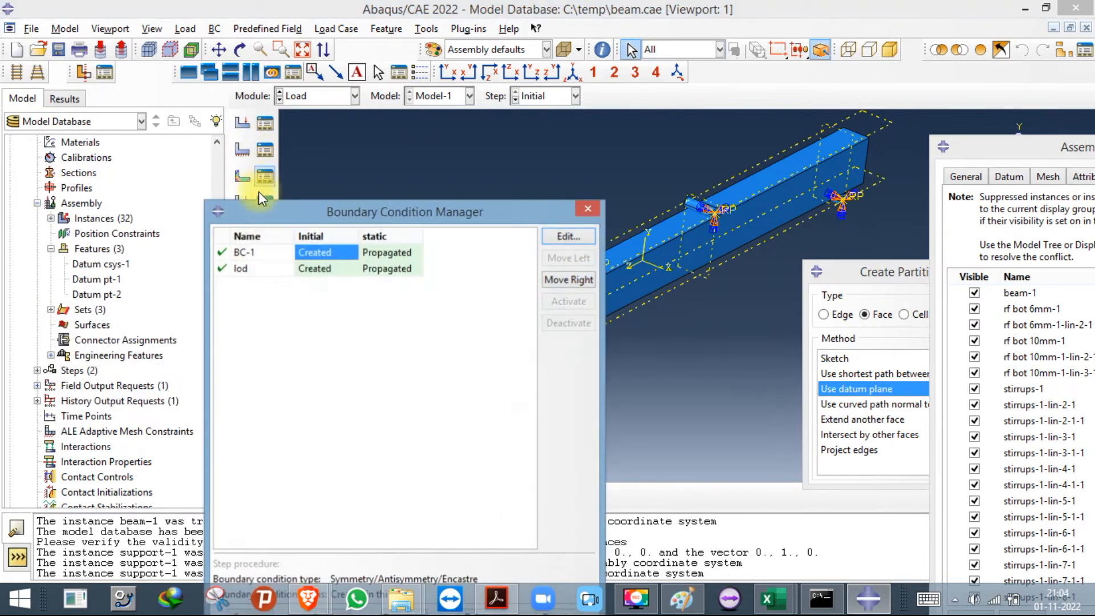
pyautogui.click(386, 275)
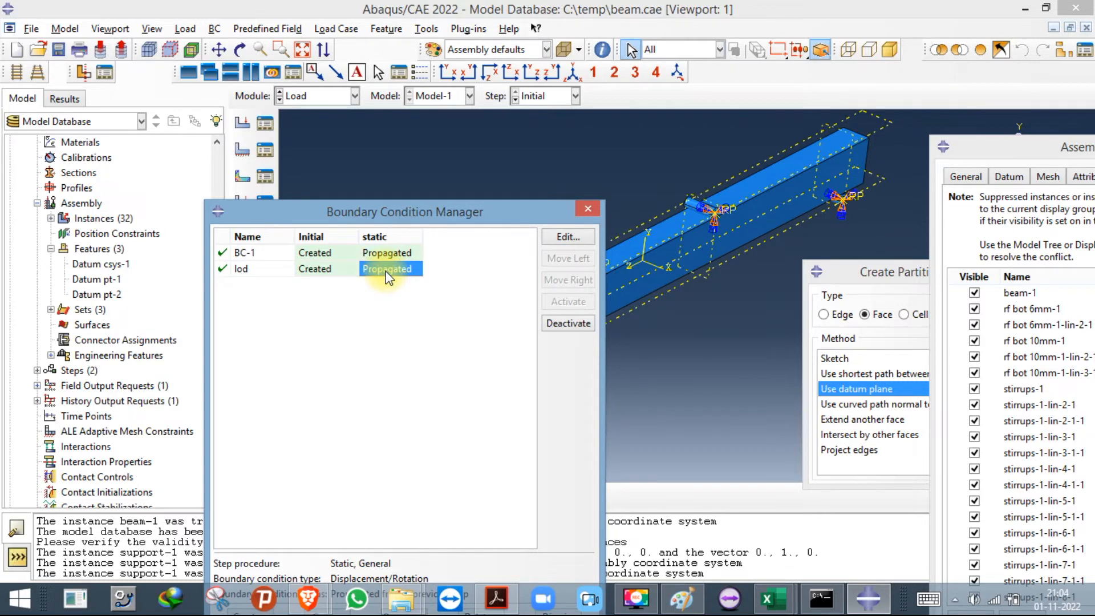
# Modify the lod boundary condition in the static step by setting U2 to -30, and close the Boundary Condition Manager.
pyautogui.doubleClick(386, 271)
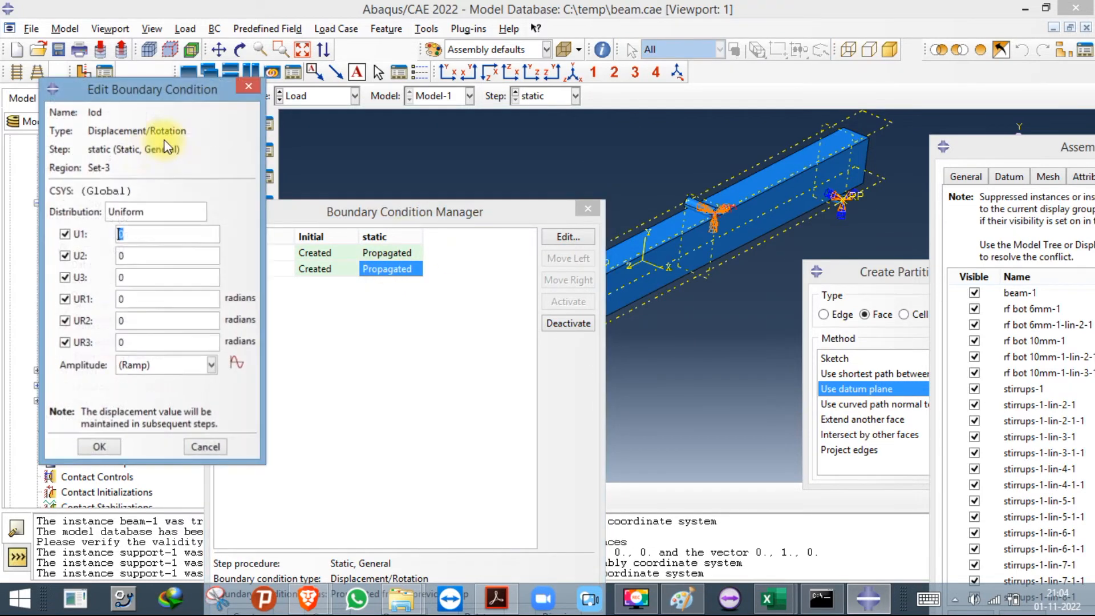
pyautogui.click(134, 256)
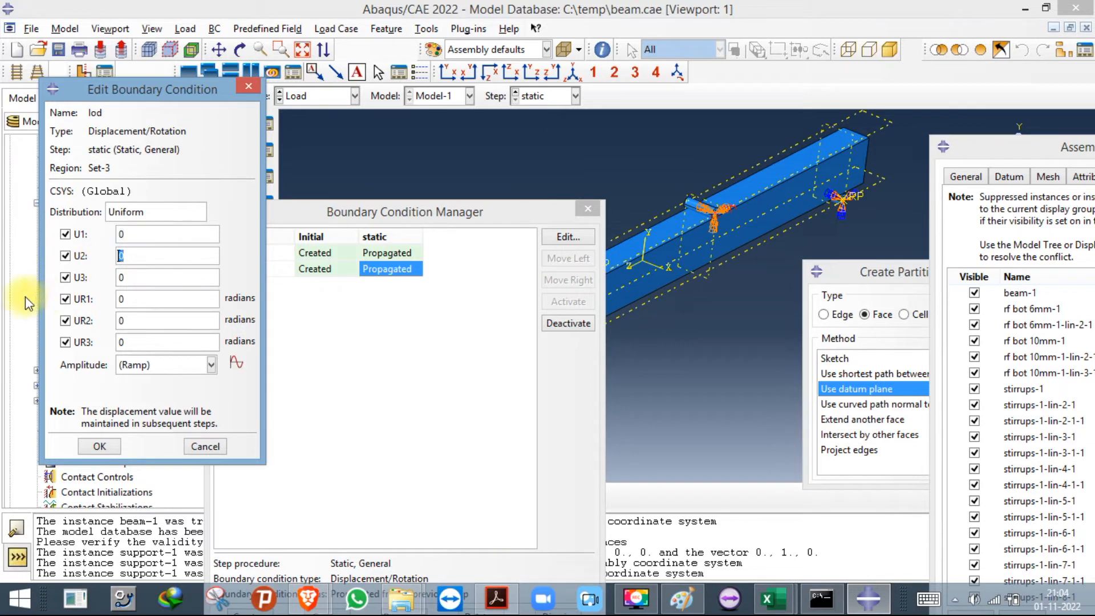
pyautogui.write('-30')
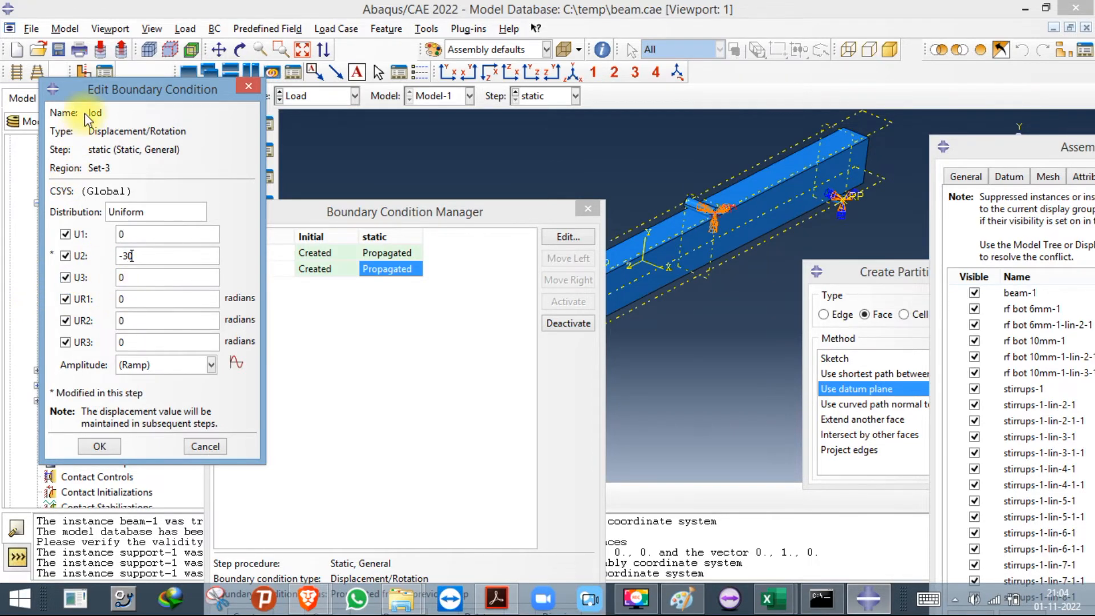
pyautogui.moveTo(111, 95); pyautogui.dragTo(759, 91)
pyautogui.moveTo(406, 220); pyautogui.dragTo(45, 241)
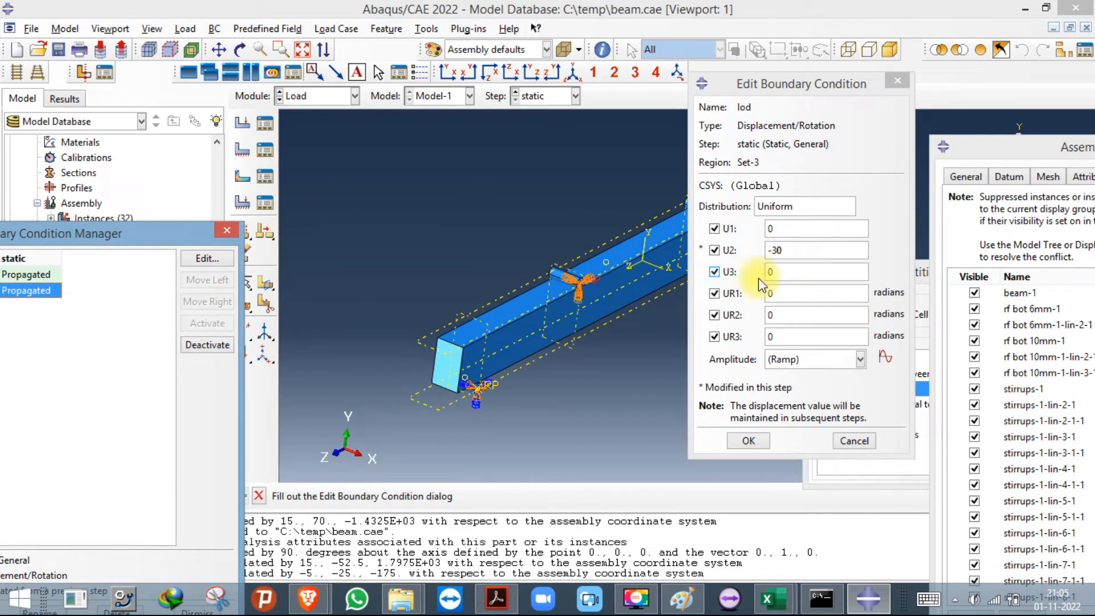
pyautogui.click(745, 441)
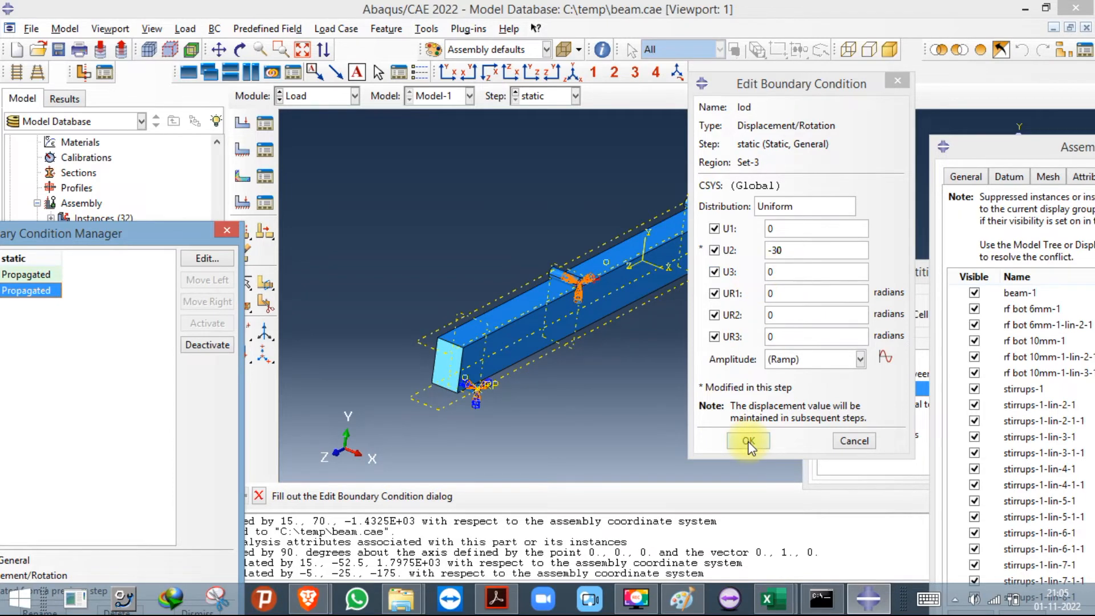
pyautogui.scroll(2, 428, 303)
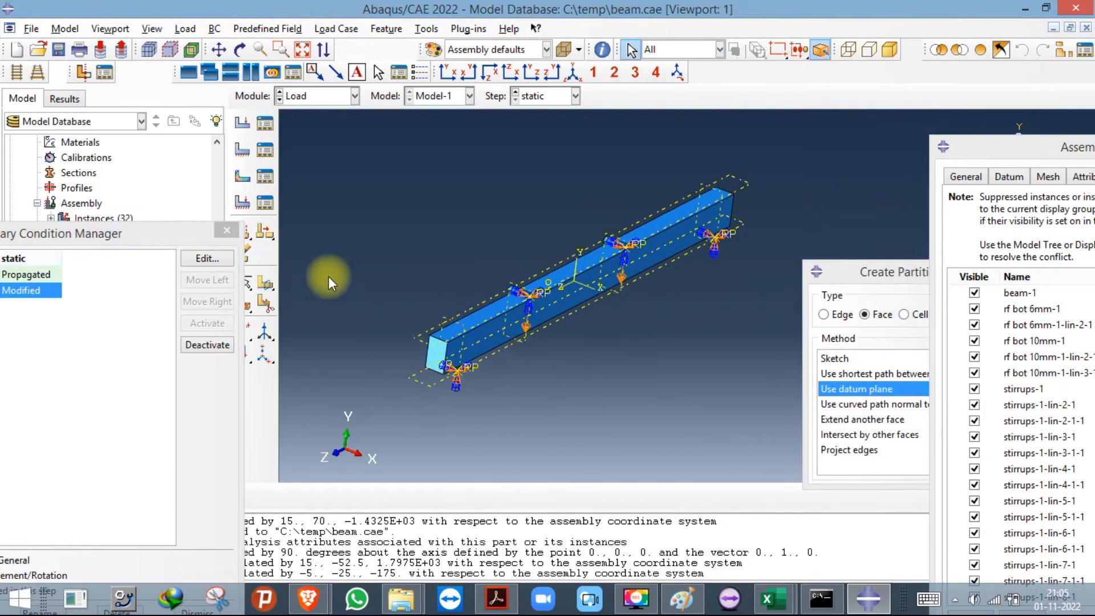
pyautogui.click(227, 230)
# Switch to the Mesh module at part level and mesh the support part with the default seed size.
pyautogui.click(343, 97)
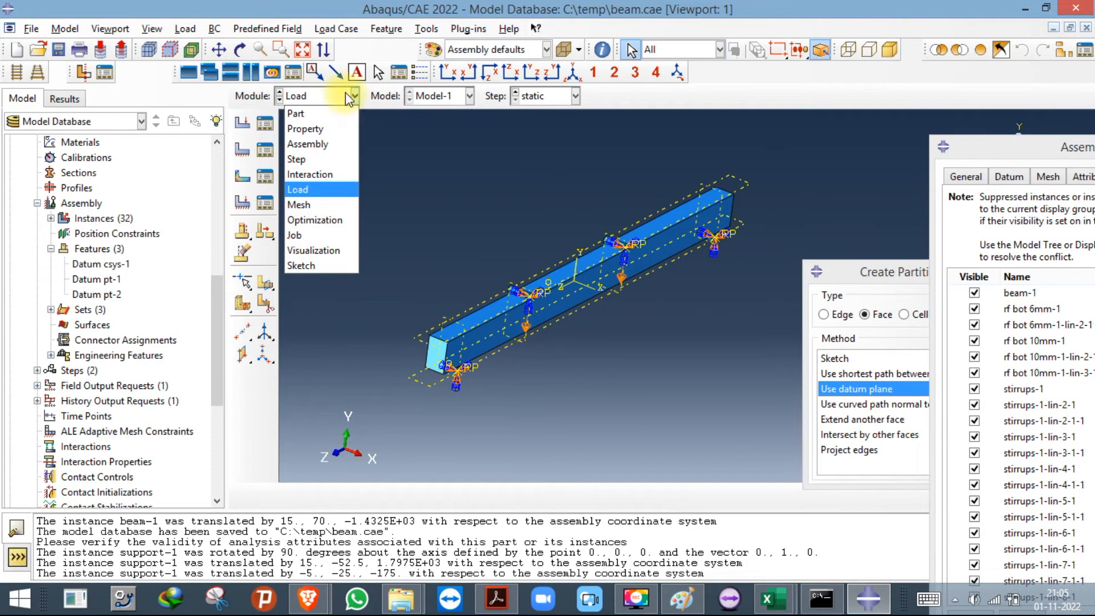
pyautogui.click(309, 203)
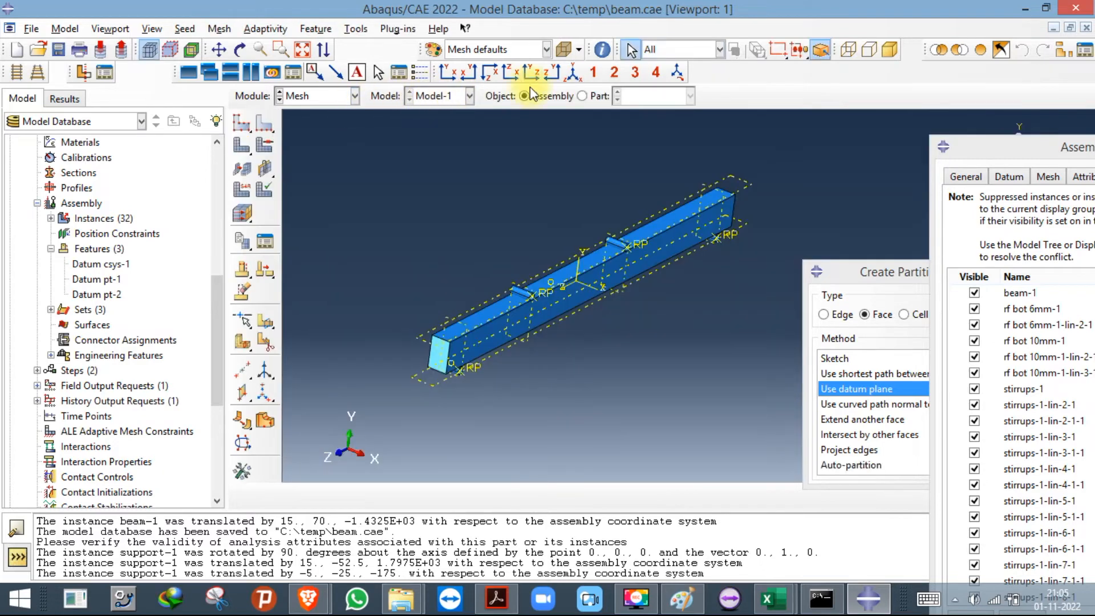
pyautogui.click(582, 96)
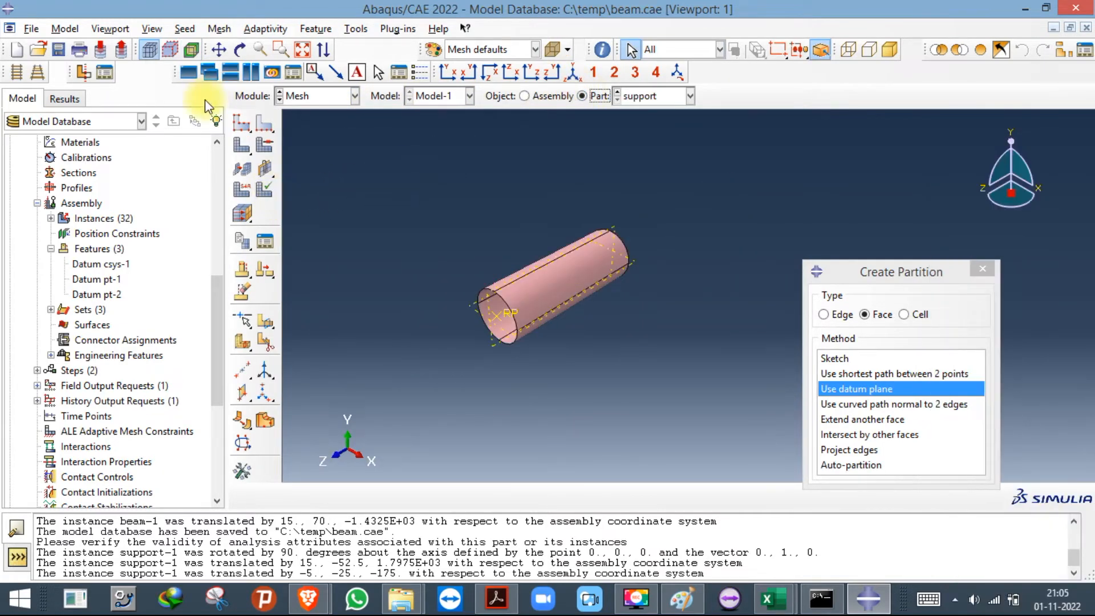
pyautogui.click(241, 145)
pyautogui.press('Return')
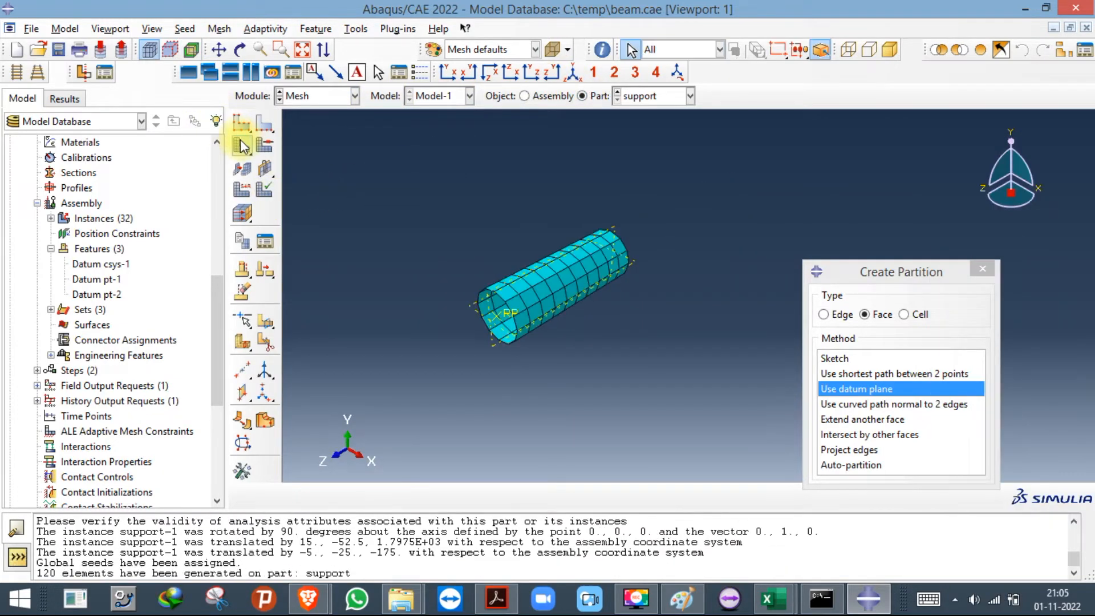
# Reseed the support part with an approximate global size of 5, deleting the existing mesh, and mesh it again.
pyautogui.click(242, 126)
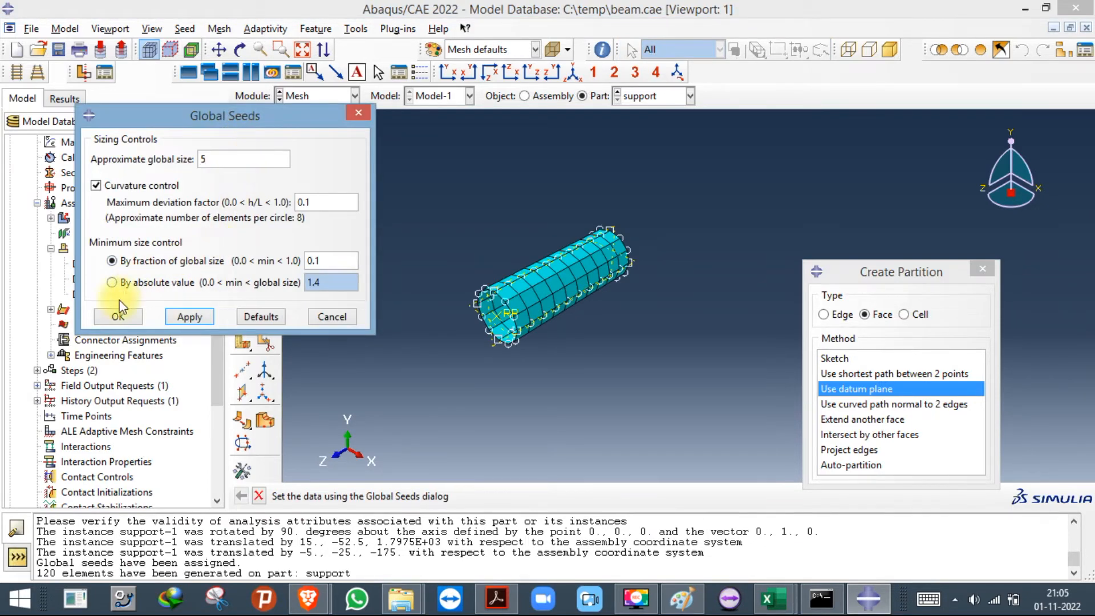
pyautogui.click(118, 316)
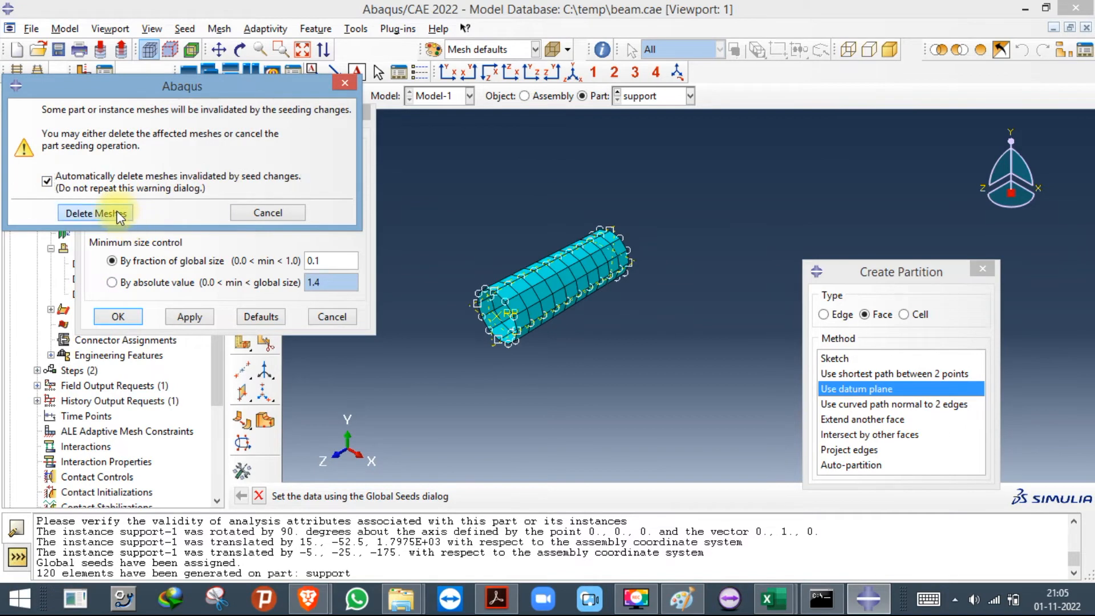
pyautogui.click(116, 211)
pyautogui.click(249, 157)
pyautogui.press('Return')
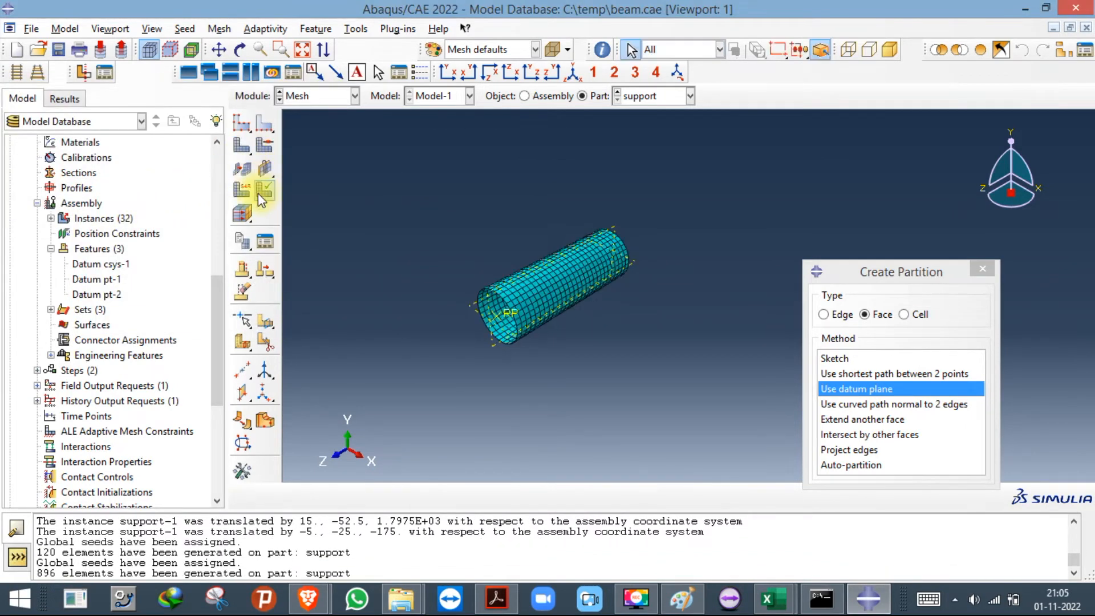
# Display the beam part and mesh it with the default seed size.
pyautogui.click(655, 99)
pyautogui.click(664, 112)
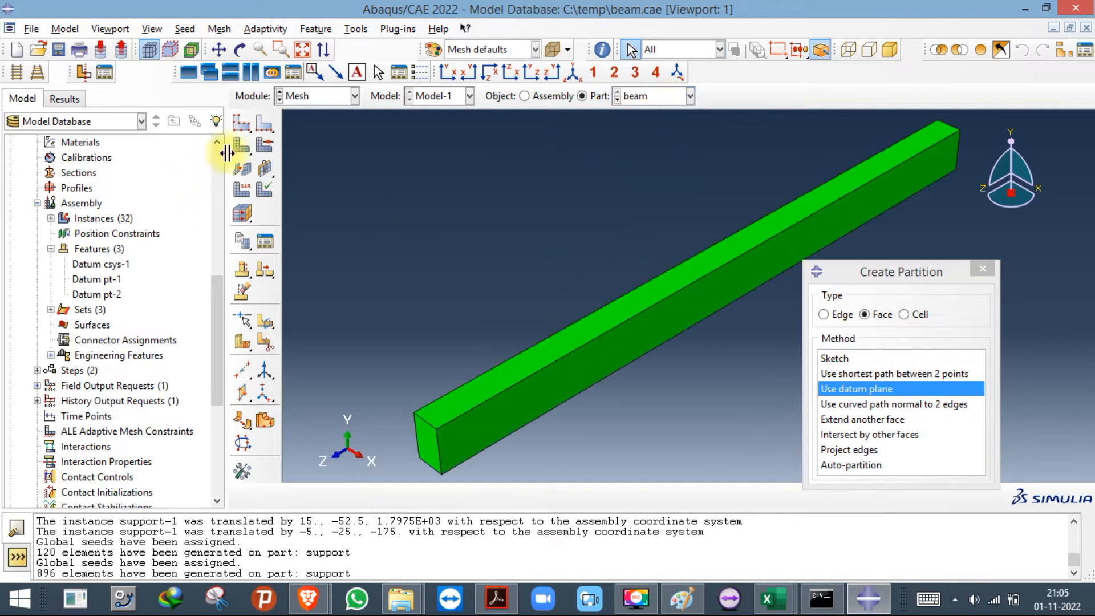
pyautogui.click(236, 151)
pyautogui.press('Return')
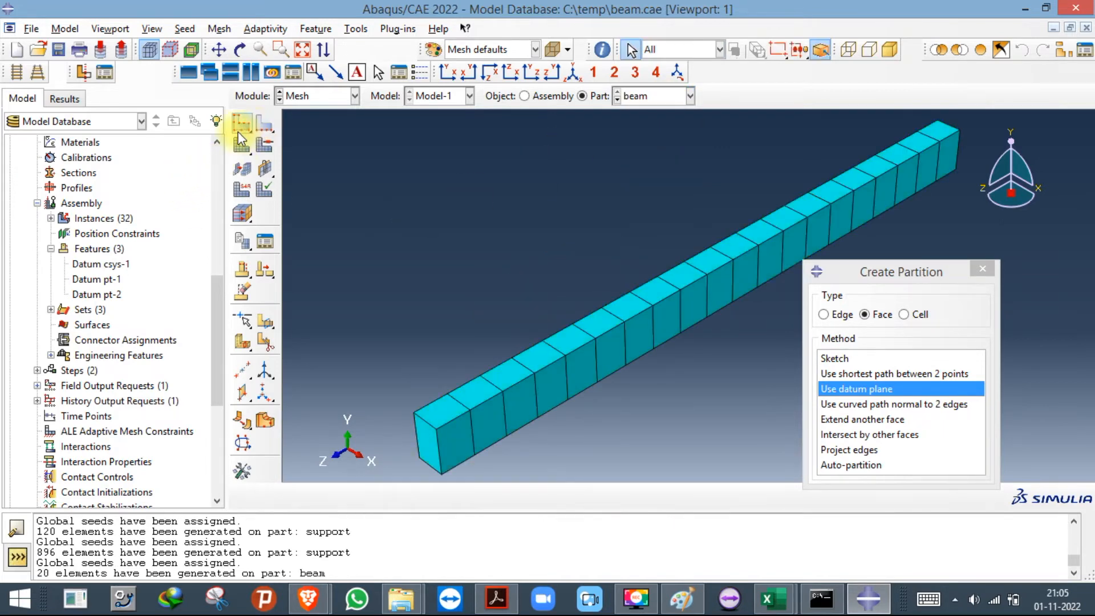
# Reseed the beam part with a finer global size and regenerate its mesh.
pyautogui.click(238, 131)
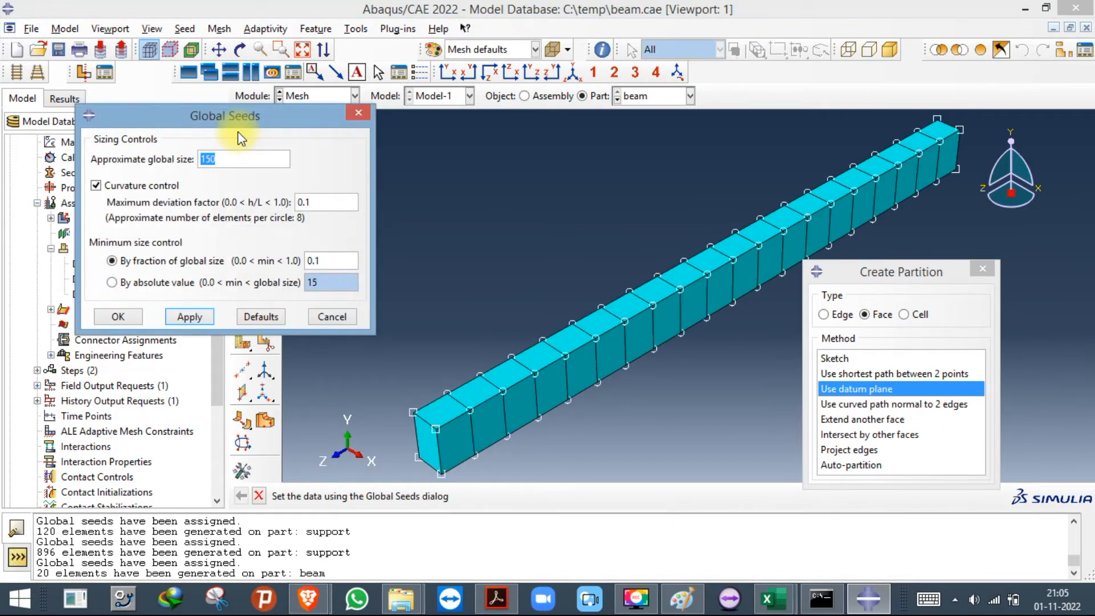
pyautogui.click(119, 317)
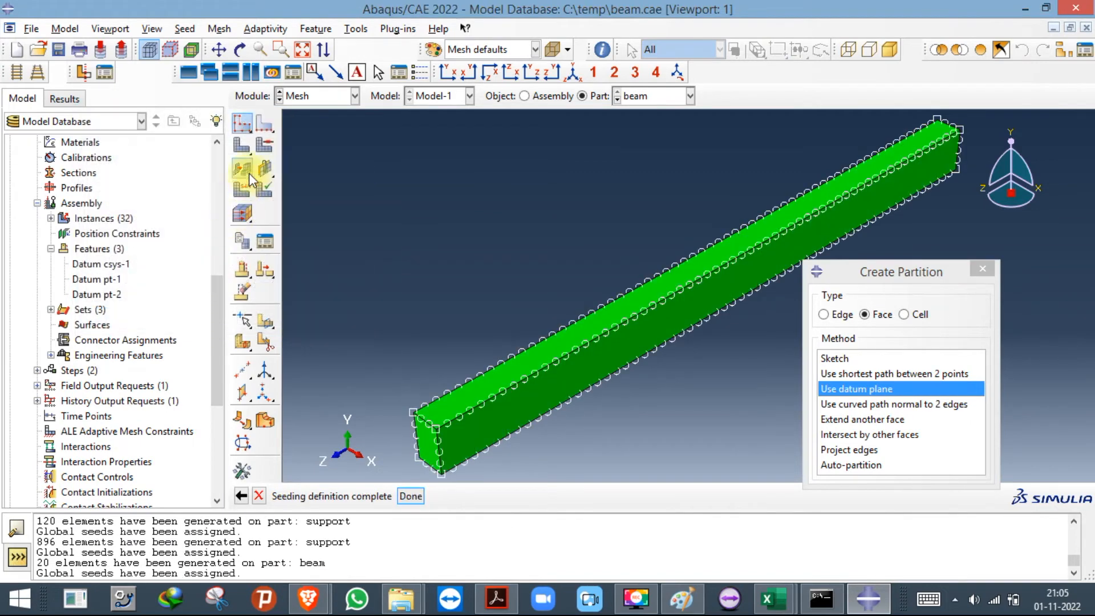
pyautogui.click(252, 152)
pyautogui.middleClick(659, 176)
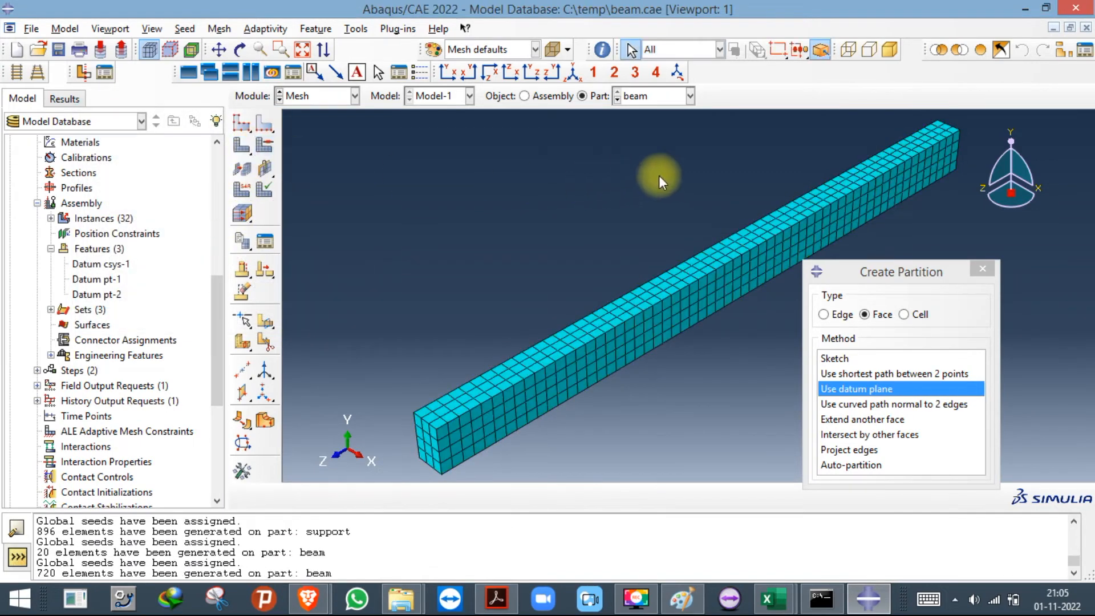
# Display the rf bot 6mm part, assign finer global seeds to it and generate its mesh.
pyautogui.click(688, 102)
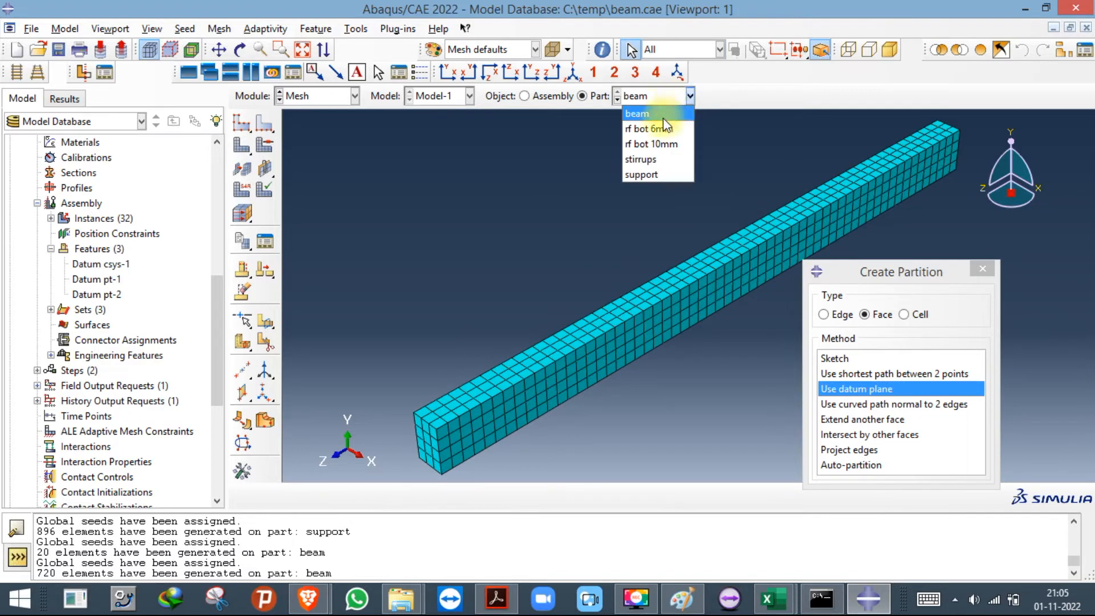
pyautogui.click(650, 125)
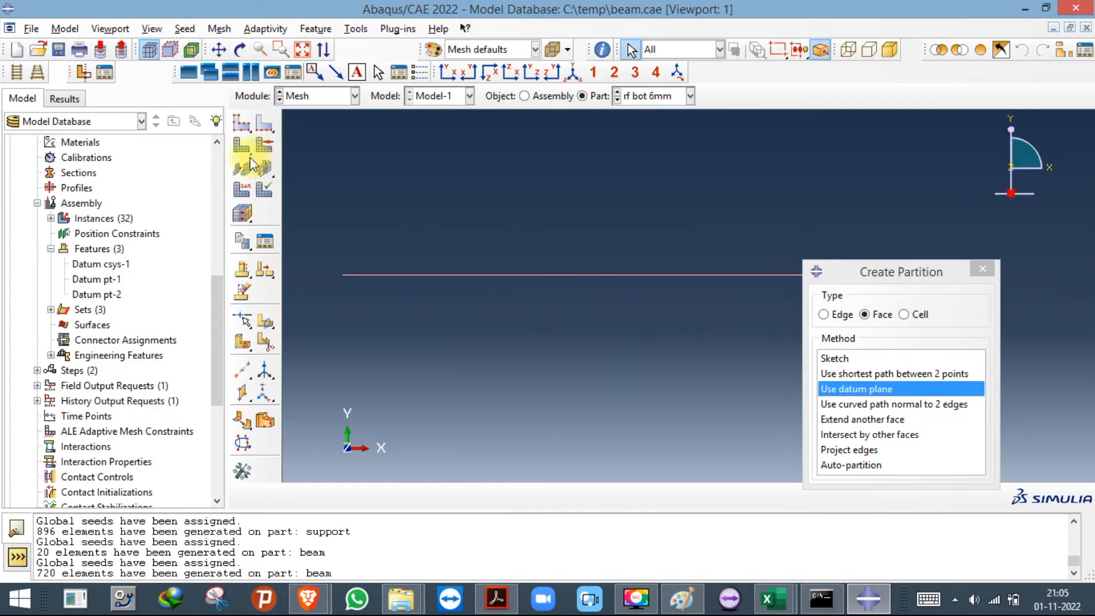
pyautogui.click(243, 122)
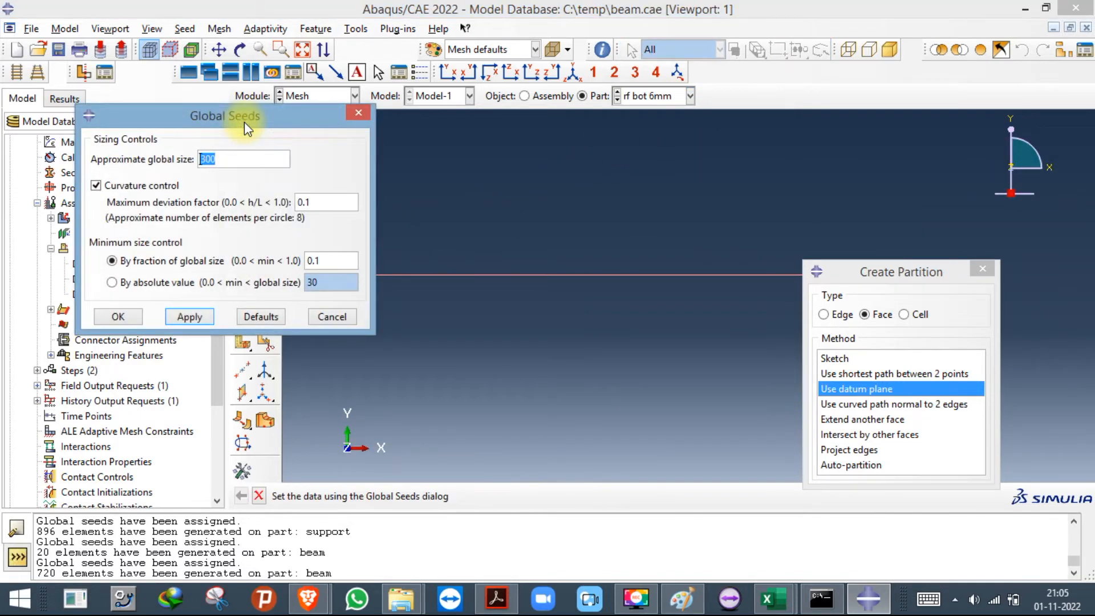
pyautogui.click(124, 314)
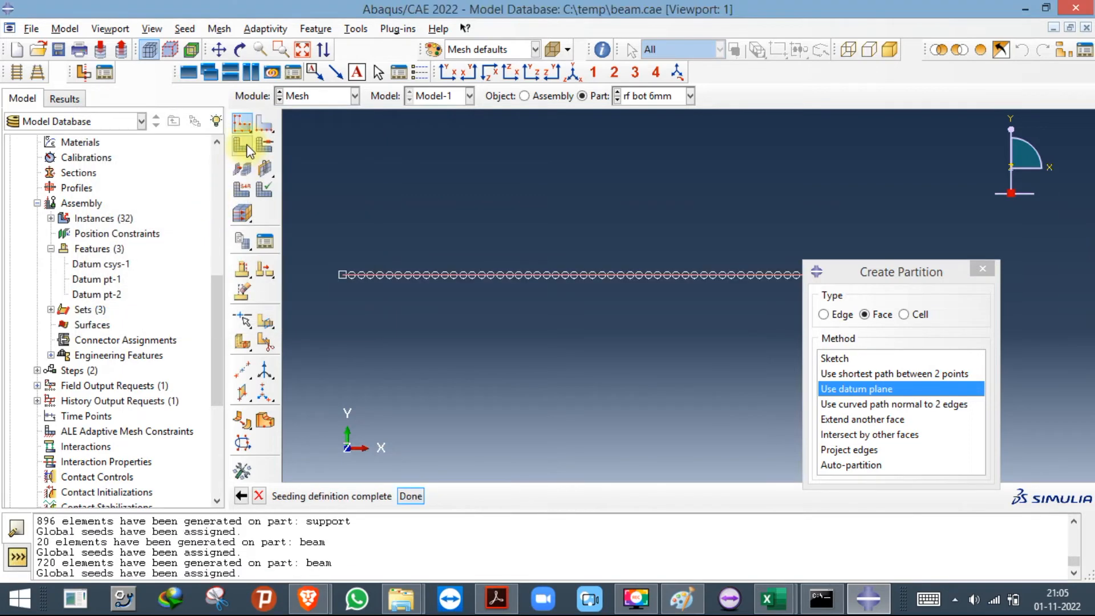
pyautogui.click(242, 146)
pyautogui.middleClick(477, 140)
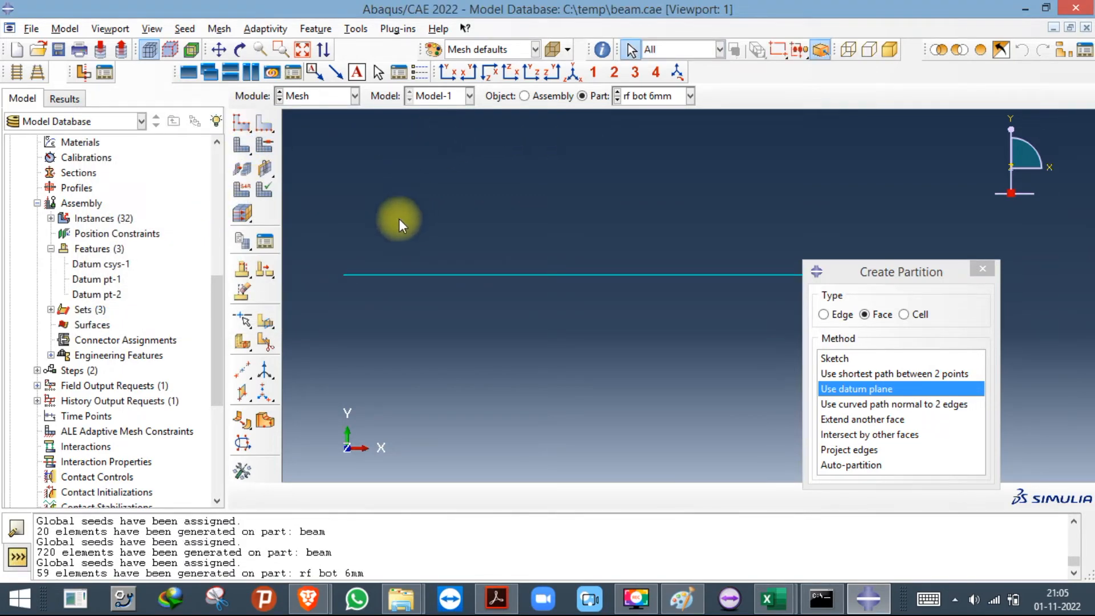
# Assign the Truss element family to the rf bot 6mm mesh, keeping the Standard library and linear order.
pyautogui.click(242, 189)
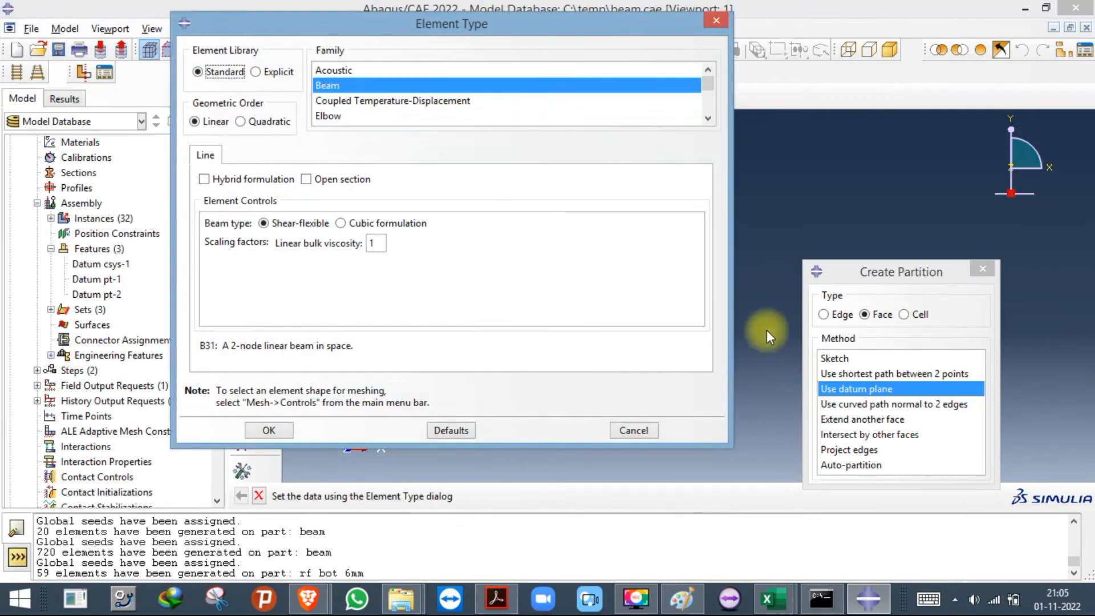
pyautogui.scroll(-2, 372, 103)
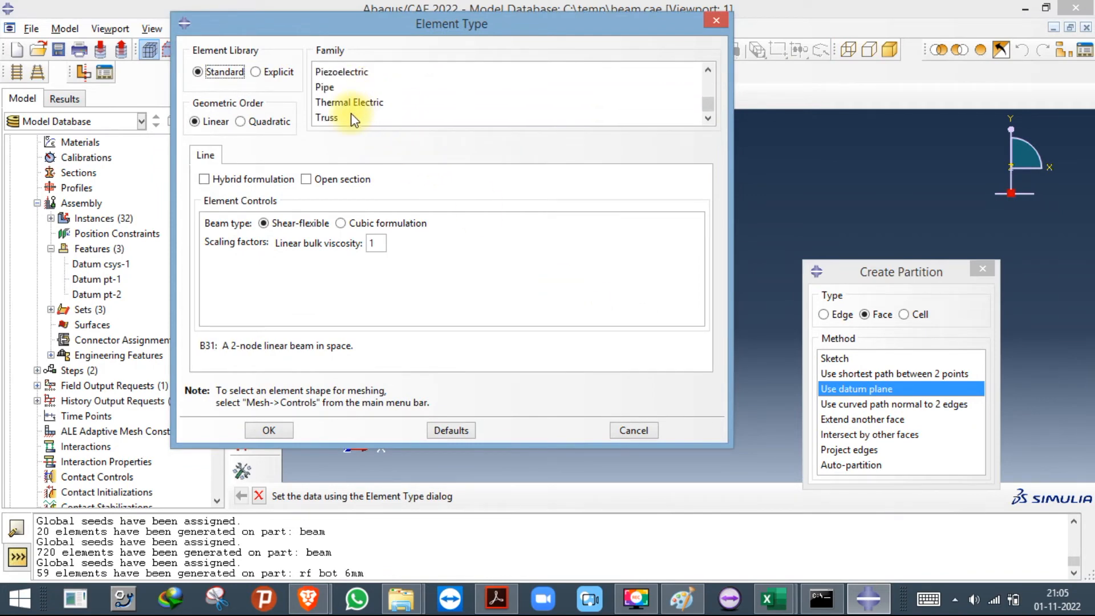
pyautogui.click(352, 117)
pyautogui.click(268, 430)
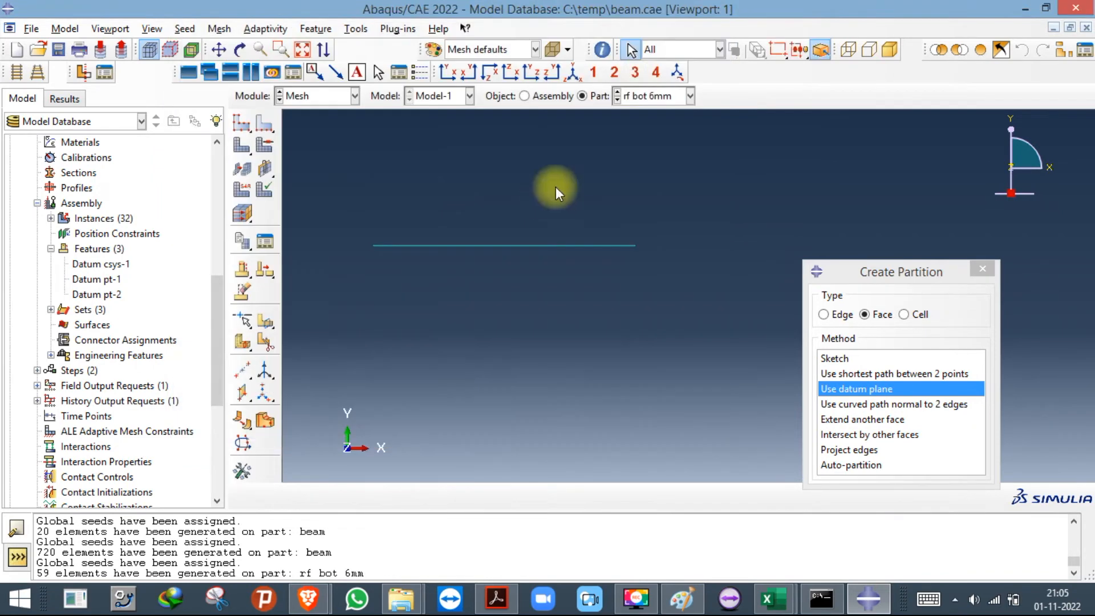
# Seed the rf bot 10mm part with an approximate global size of 50 and mesh it.
pyautogui.click(653, 97)
pyautogui.click(646, 141)
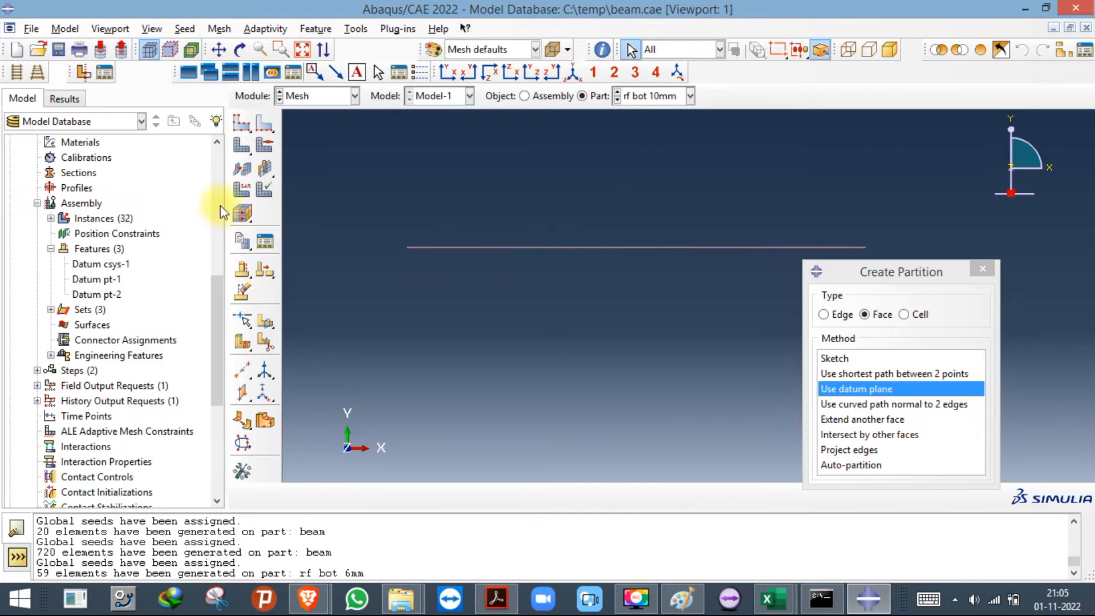
pyautogui.click(242, 147)
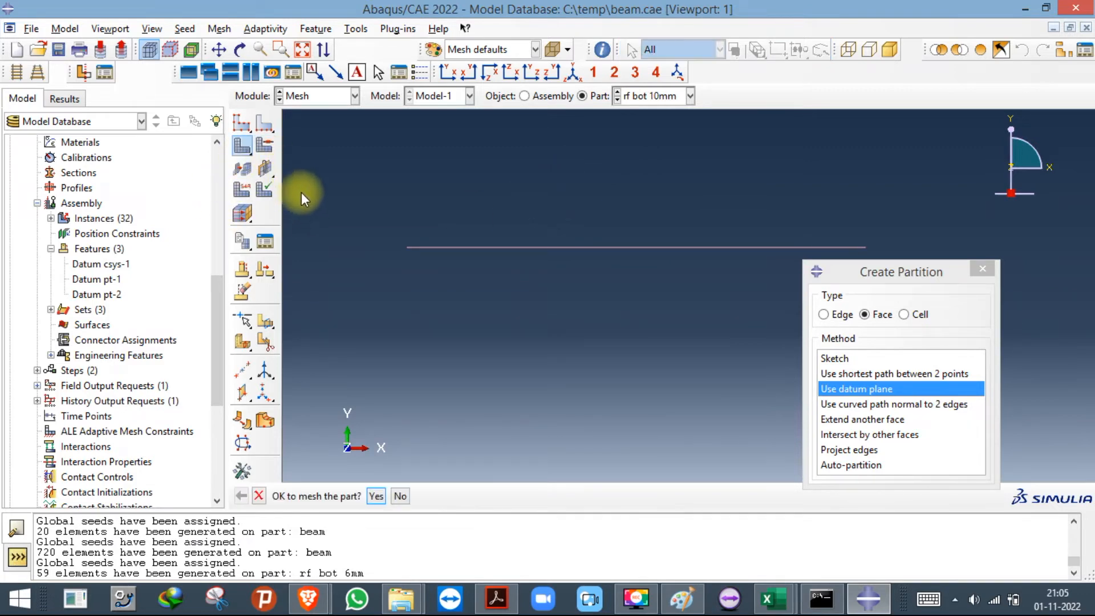
pyautogui.click(259, 129)
pyautogui.write('50')
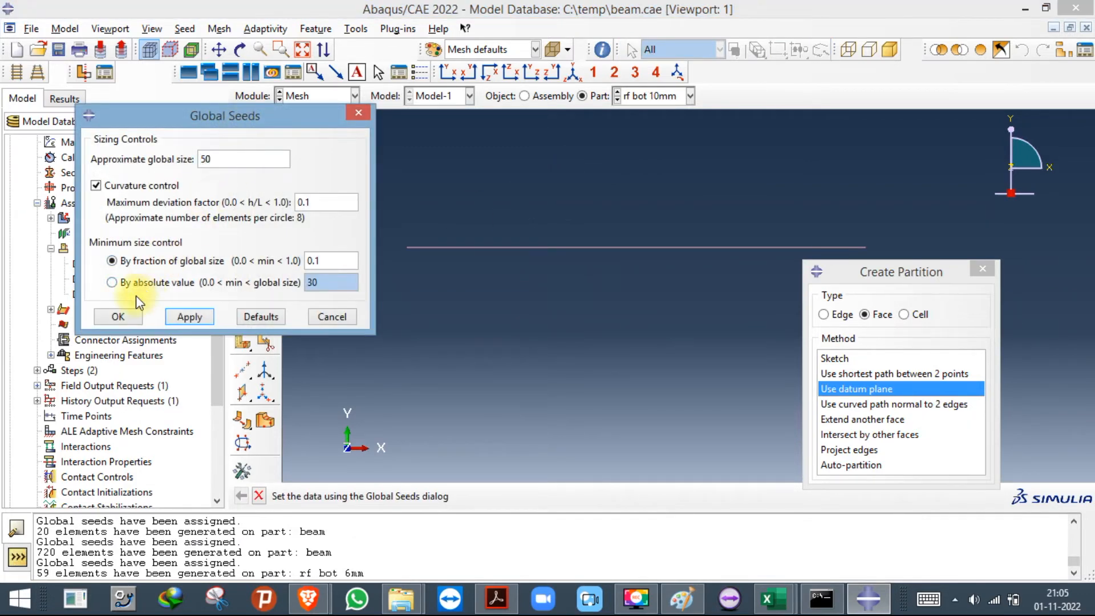
pyautogui.click(117, 317)
pyautogui.click(243, 149)
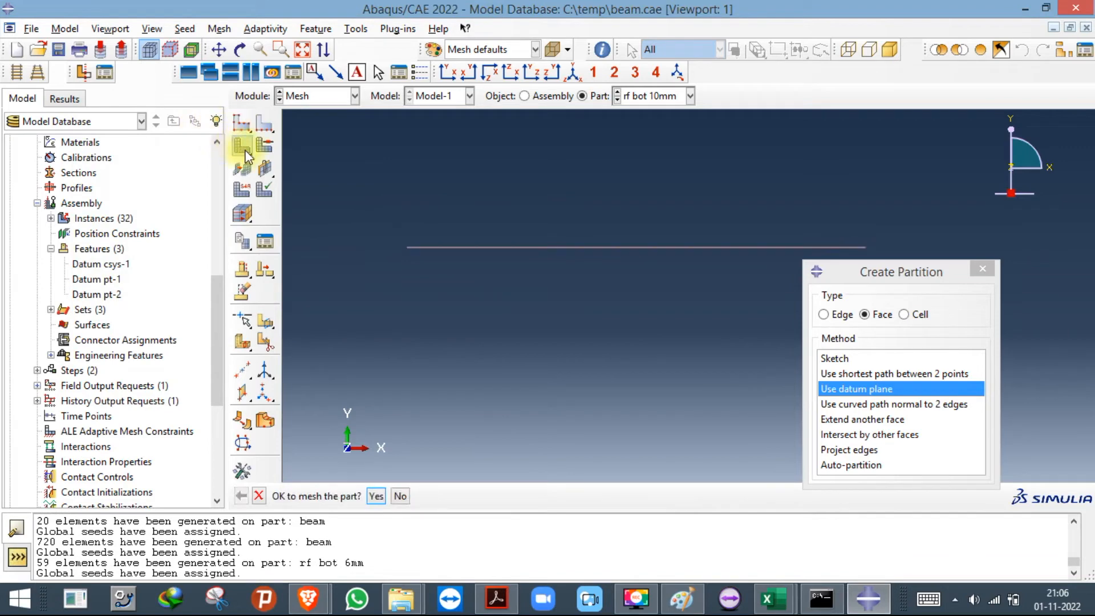
pyautogui.press('Return')
# Change the element type of the rf bot 10mm mesh to the Truss family.
pyautogui.click(243, 168)
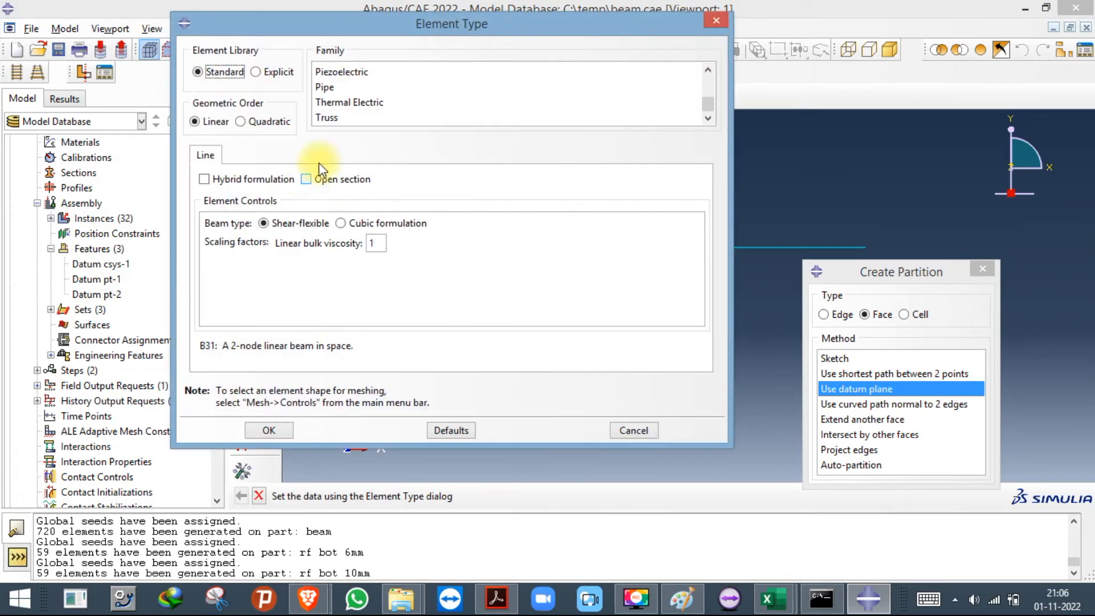
pyautogui.click(358, 117)
pyautogui.click(267, 429)
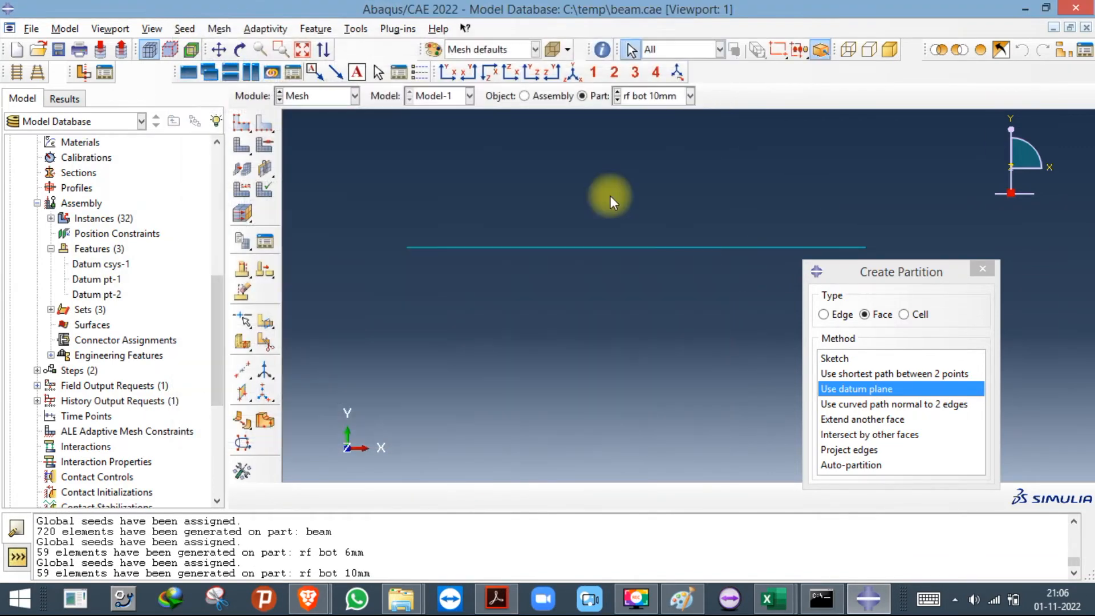
# Seed the stirrups part with an approximate global size of 17 and generate its mesh.
pyautogui.click(662, 103)
pyautogui.click(654, 157)
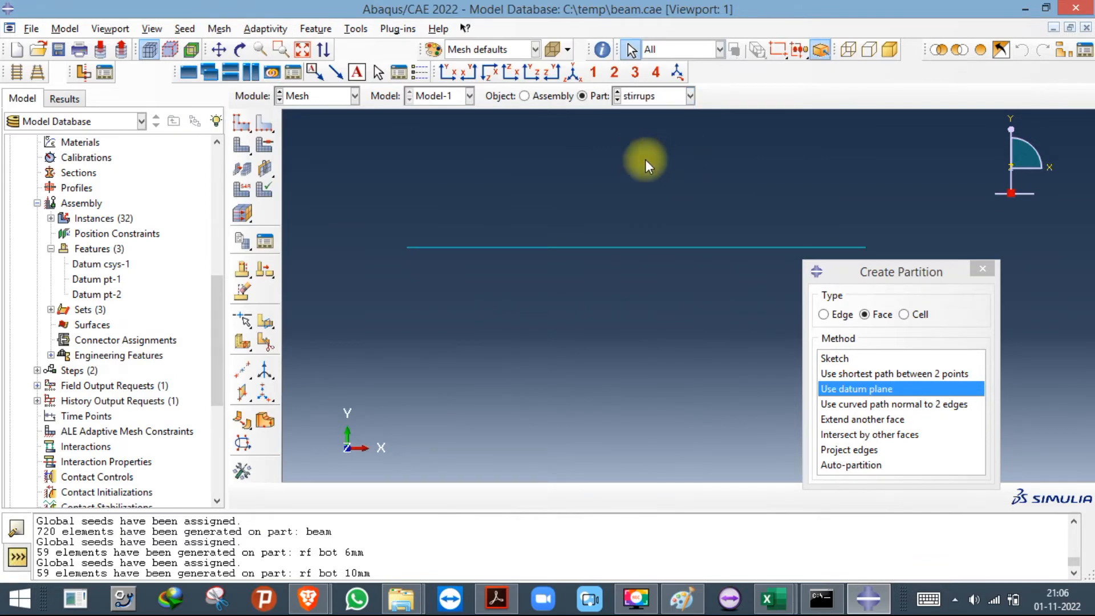
pyautogui.click(233, 120)
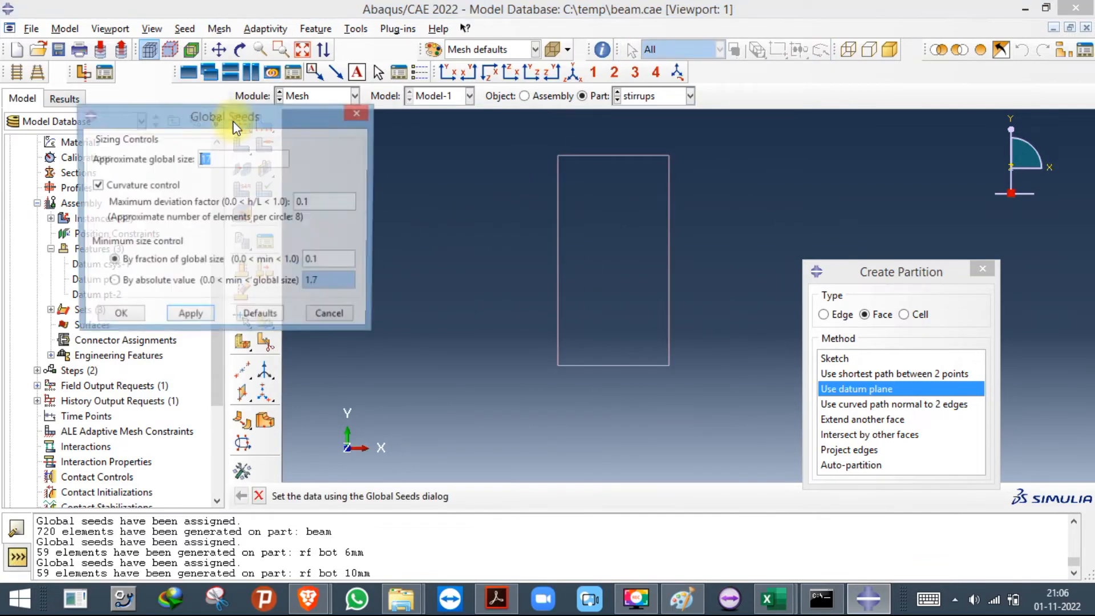
pyautogui.write('0')
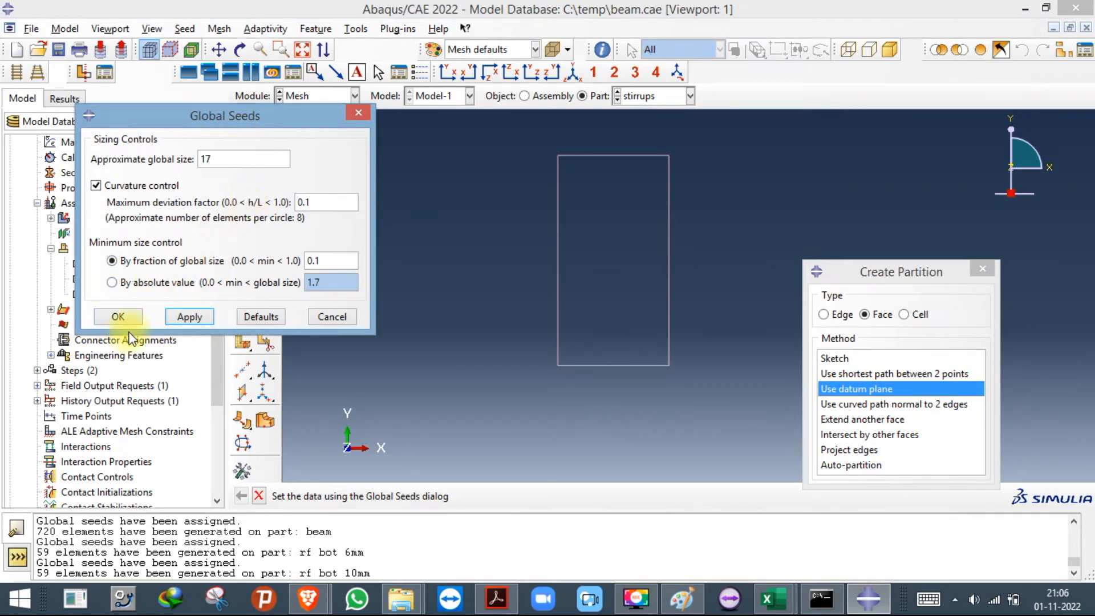
pyautogui.click(120, 319)
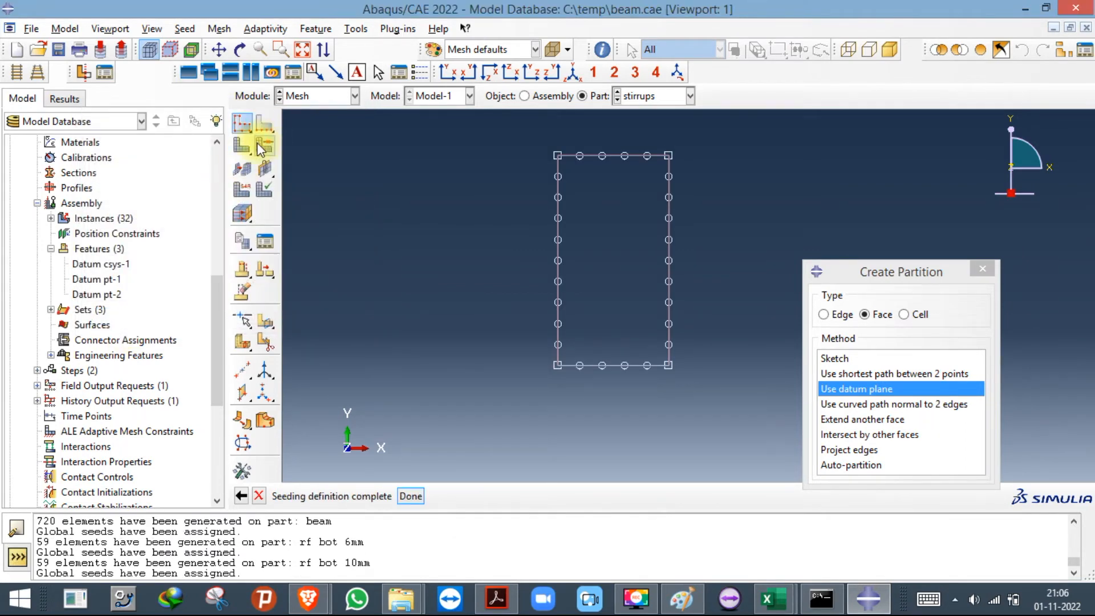
pyautogui.click(251, 151)
pyautogui.press('Return')
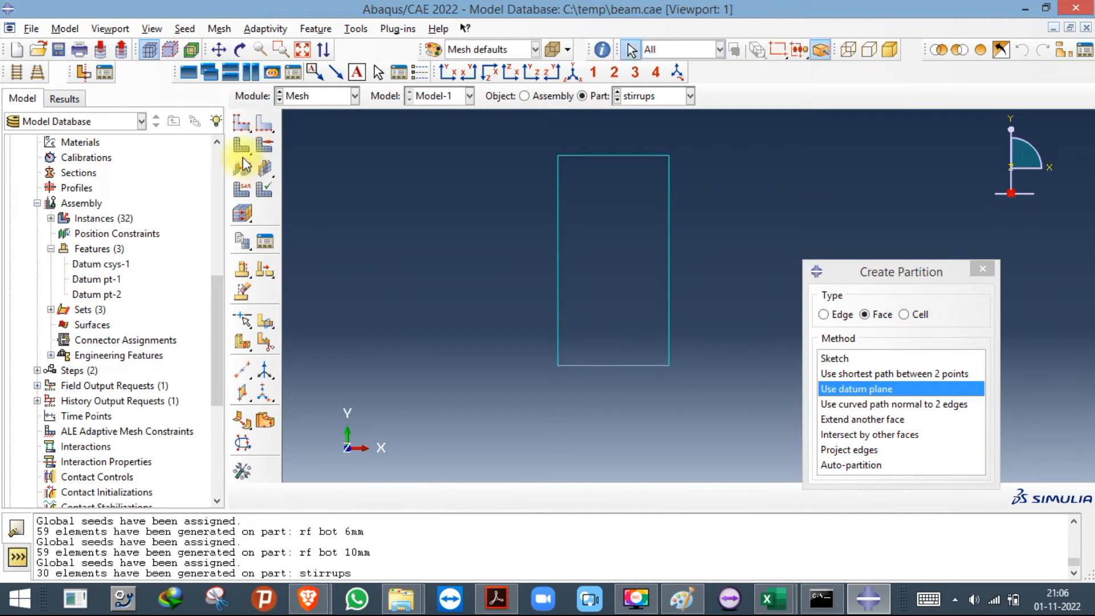
# Assign the Truss element family to all edges of the stirrups part, then save the model database.
pyautogui.click(242, 190)
pyautogui.moveTo(384, 139); pyautogui.dragTo(1017, 442)
pyautogui.click(490, 496)
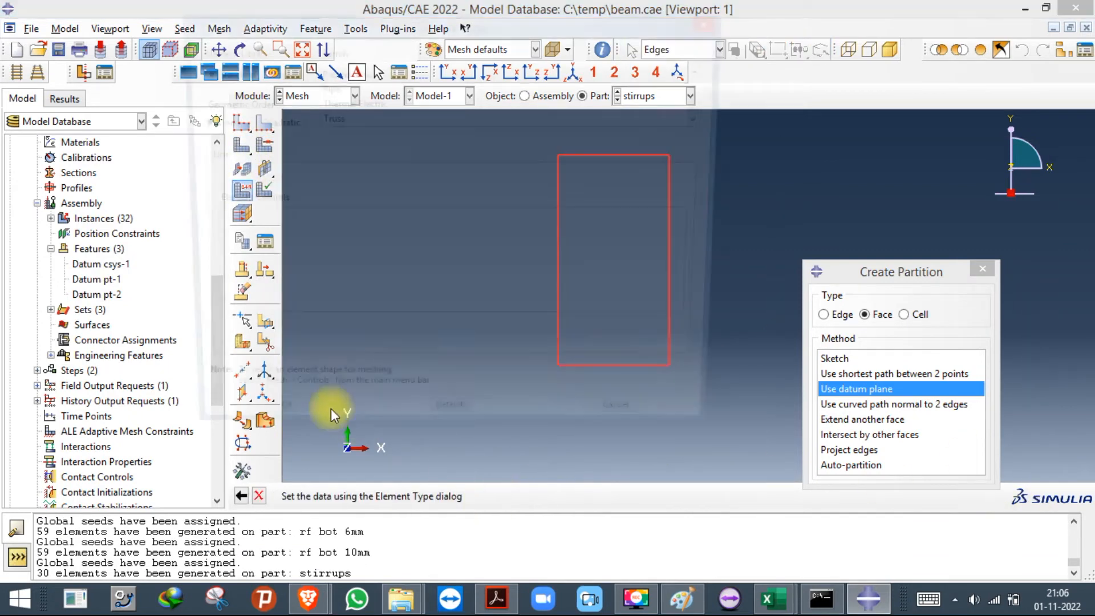
pyautogui.click(368, 119)
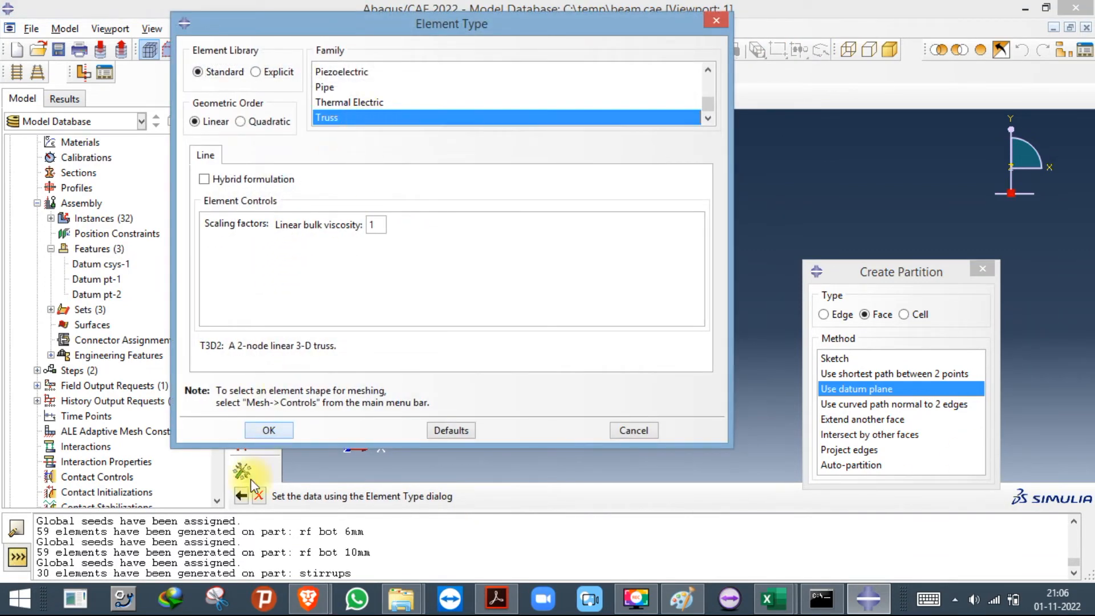
pyautogui.click(267, 431)
pyautogui.click(61, 51)
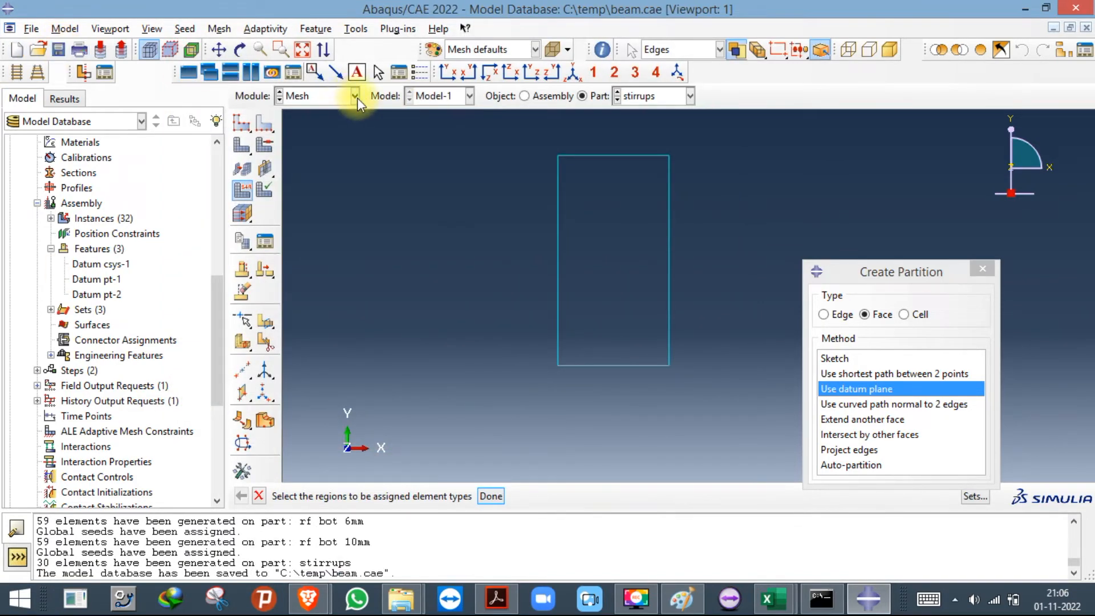
# Check which assembly regions Set-2 and Set-3 cover.
pyautogui.scroll(-3, 151, 308)
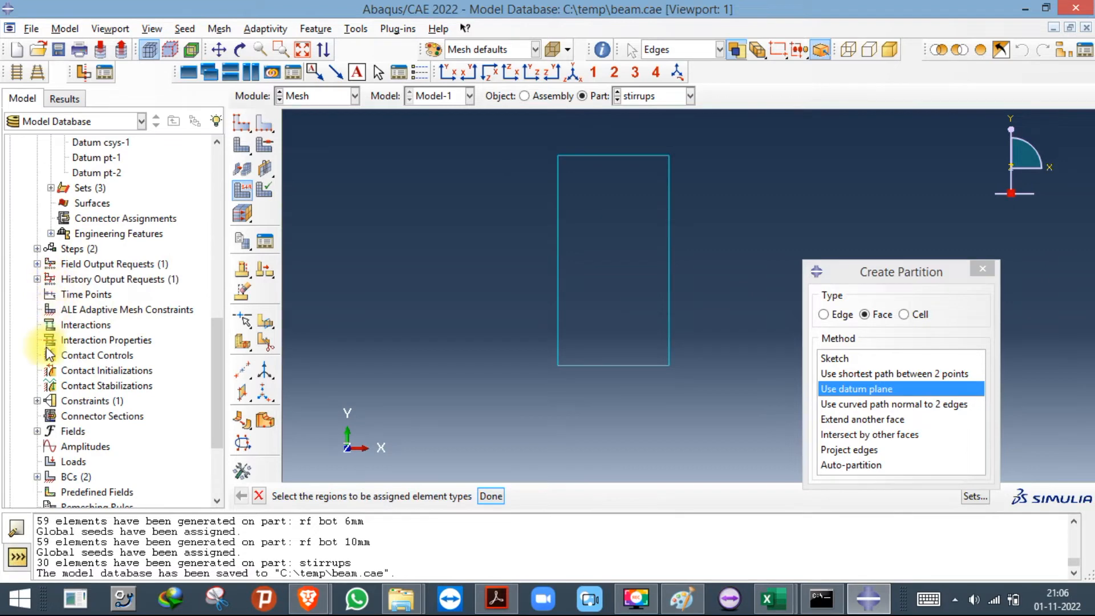
pyautogui.scroll(-3, 40, 319)
pyautogui.scroll(6, 37, 341)
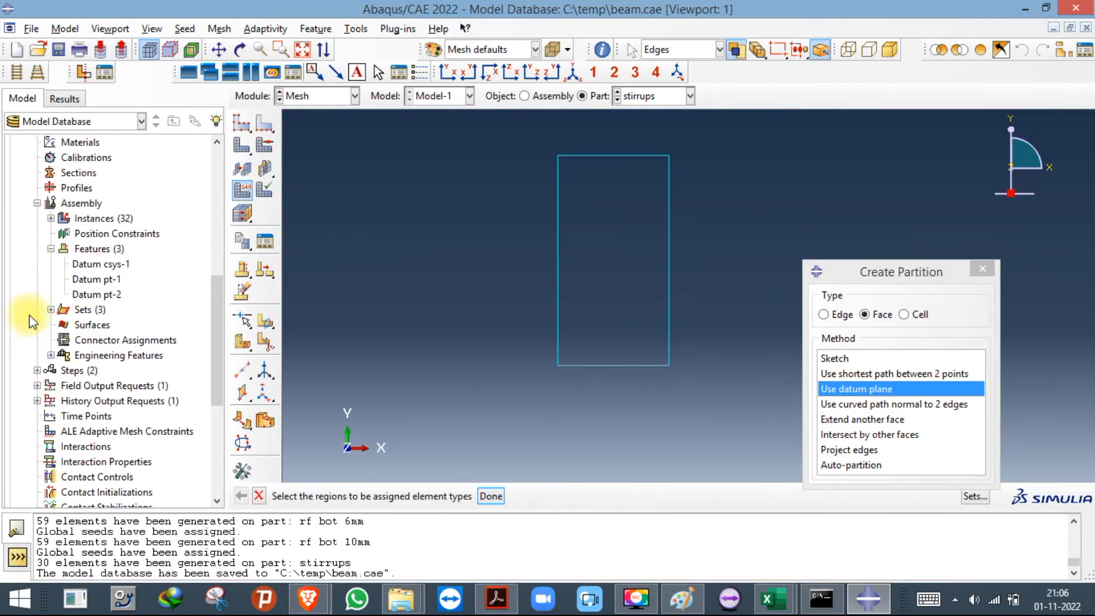
pyautogui.click(51, 309)
pyautogui.doubleClick(80, 324)
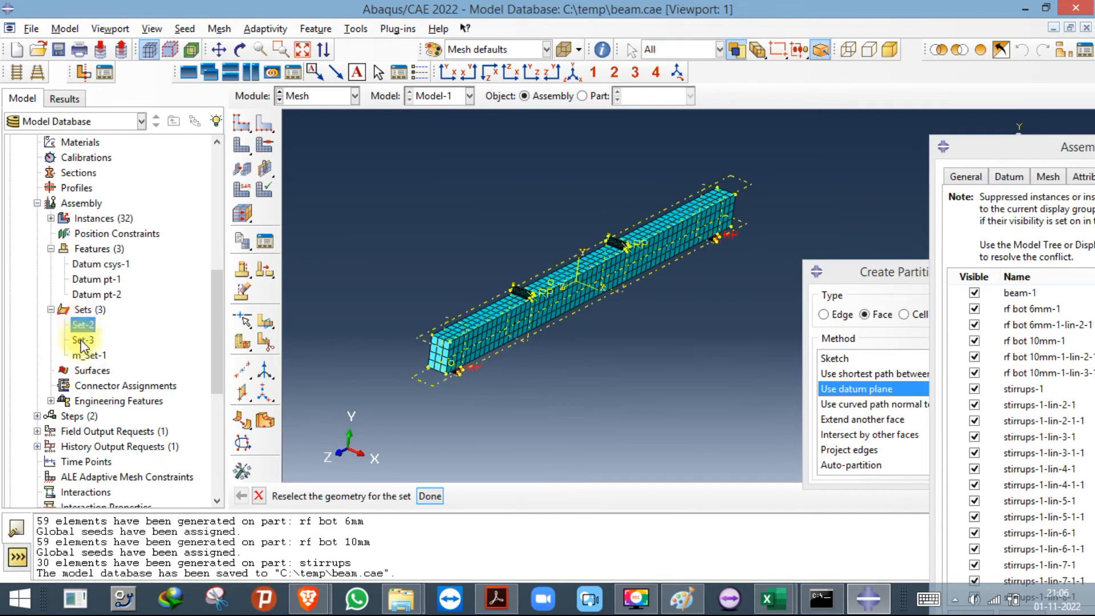
pyautogui.click(81, 341)
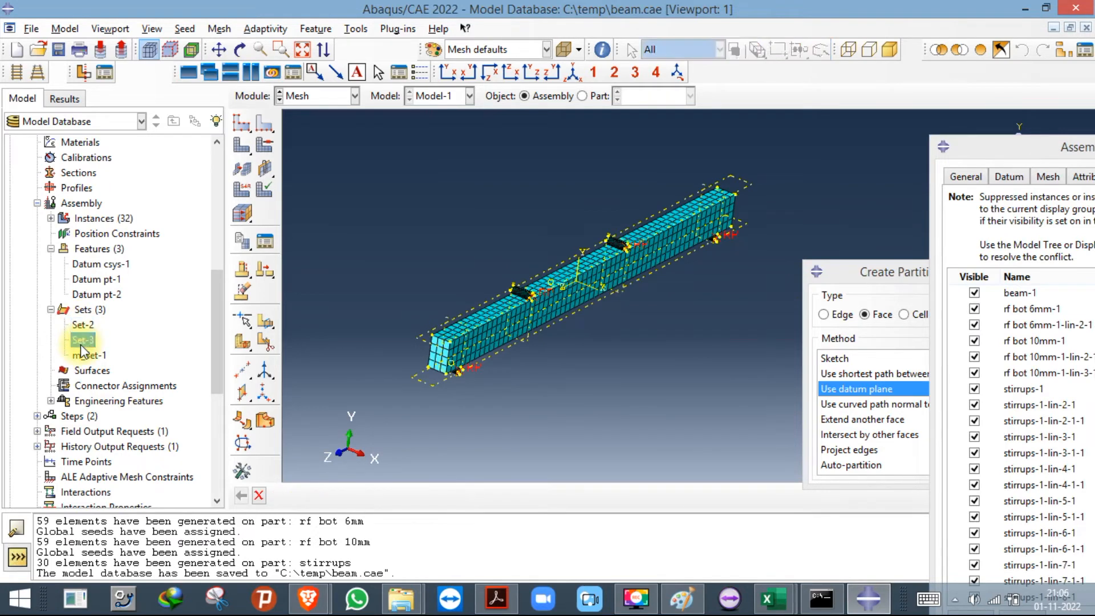
# Open the H-Output-1 history output request of the static step for editing and set its domain to Set-2.
pyautogui.click(354, 96)
pyautogui.click(320, 153)
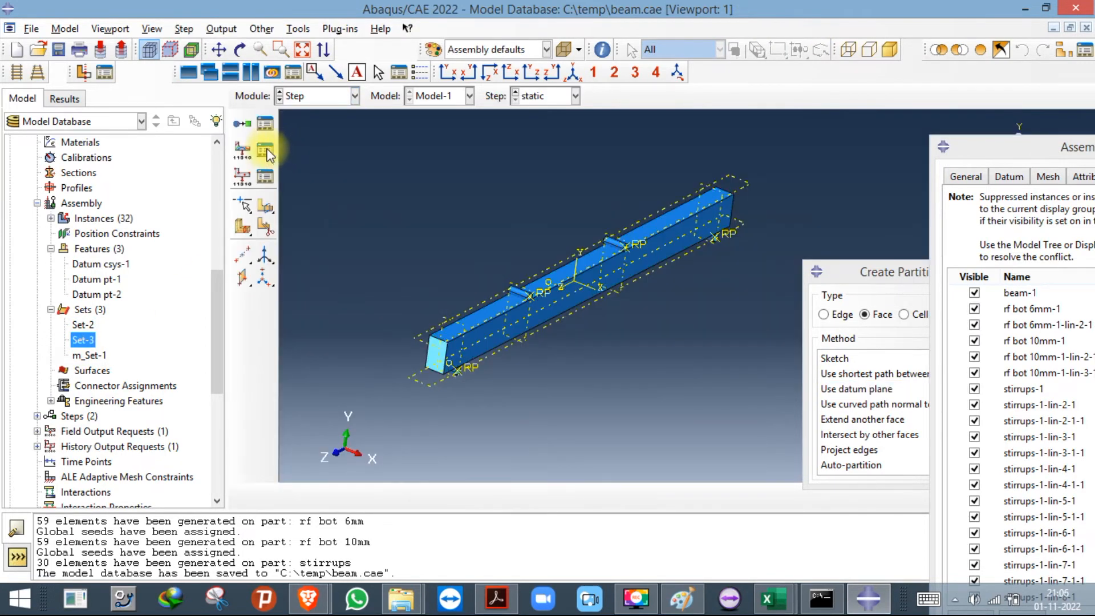
pyautogui.click(259, 178)
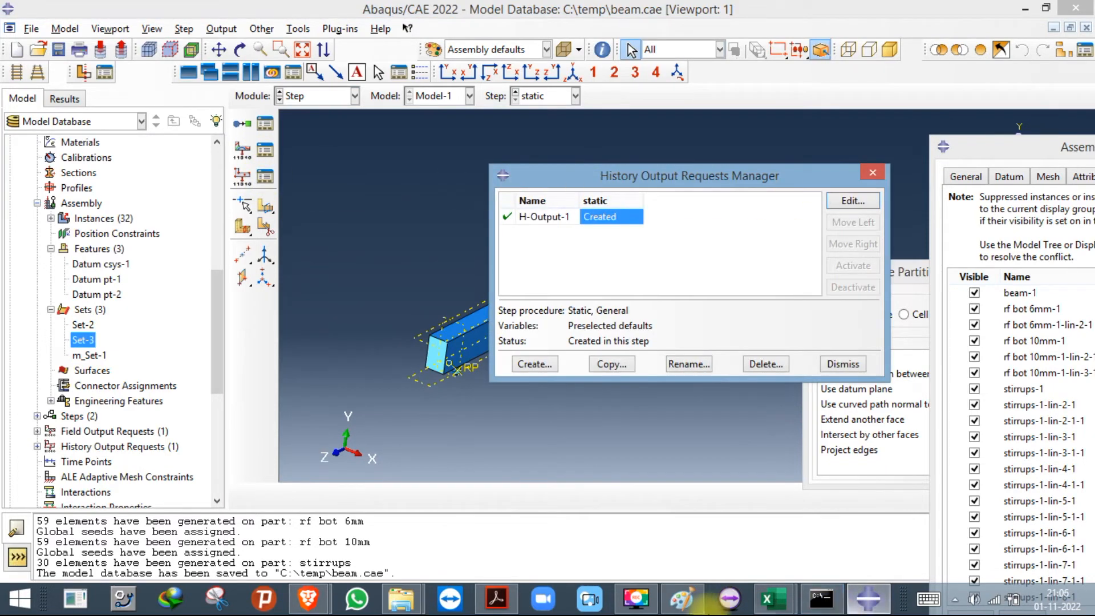
pyautogui.click(849, 201)
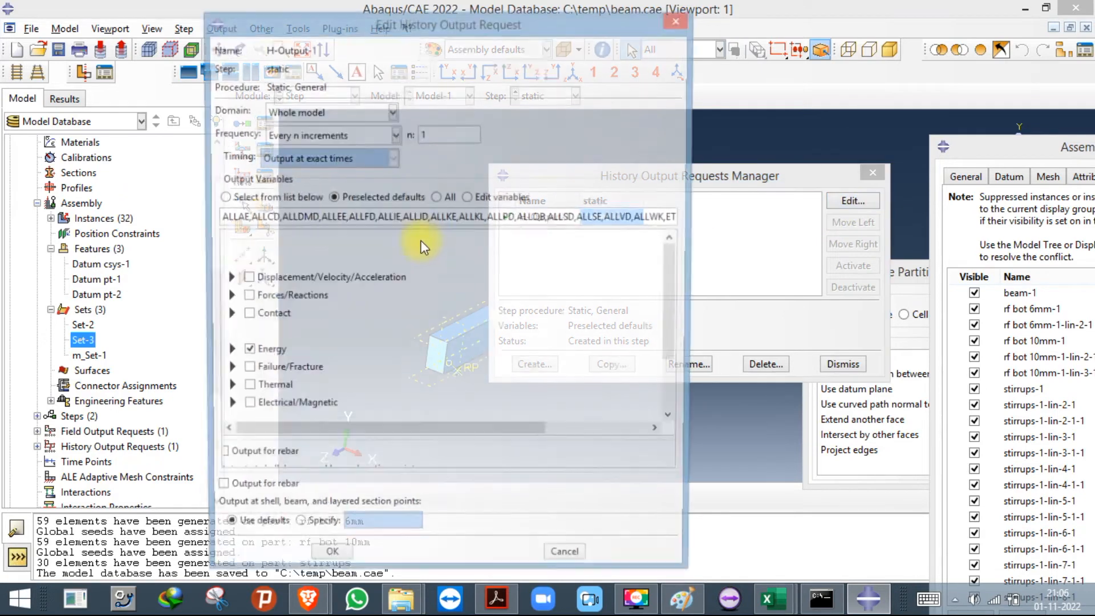
pyautogui.click(353, 113)
pyautogui.click(308, 152)
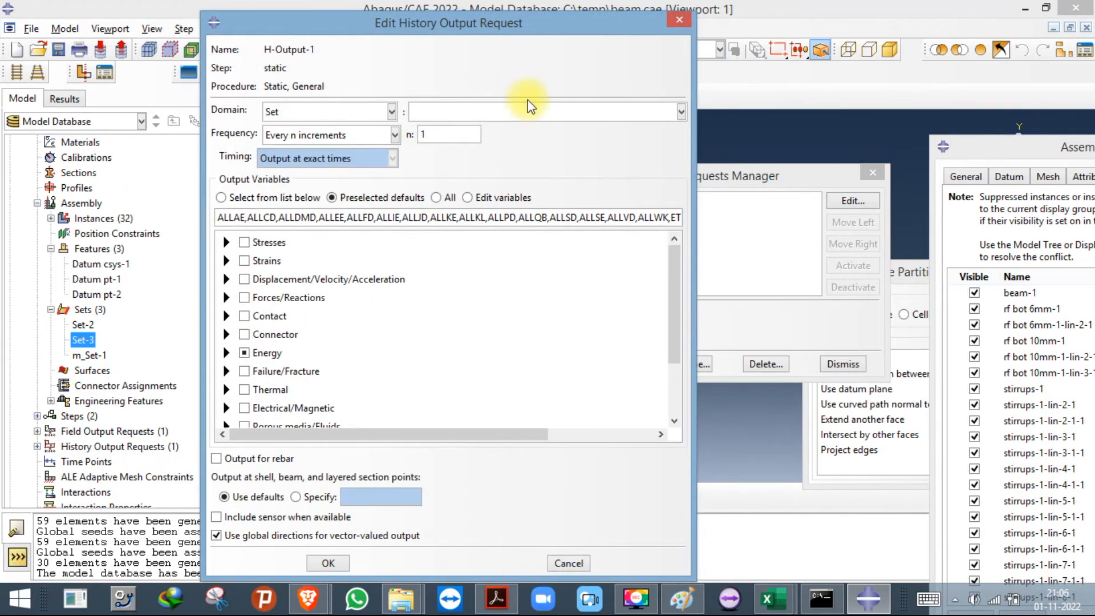
pyautogui.click(532, 109)
pyautogui.click(494, 137)
# Replace the preselected energy variables of H-Output-1 with the reaction force RF2.
pyautogui.click(244, 352)
pyautogui.click(226, 297)
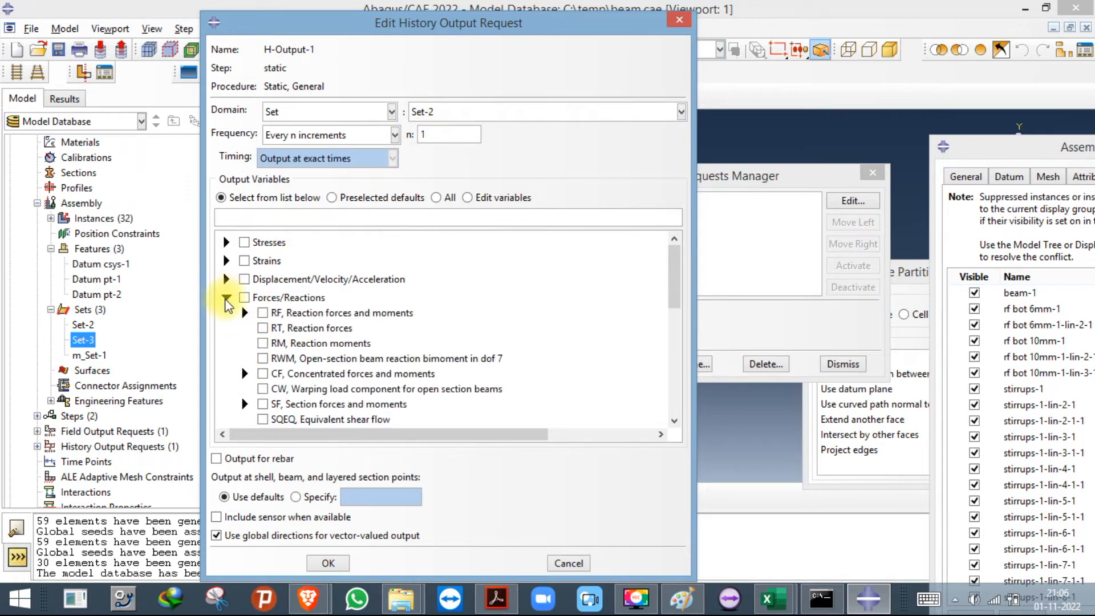
pyautogui.click(245, 312)
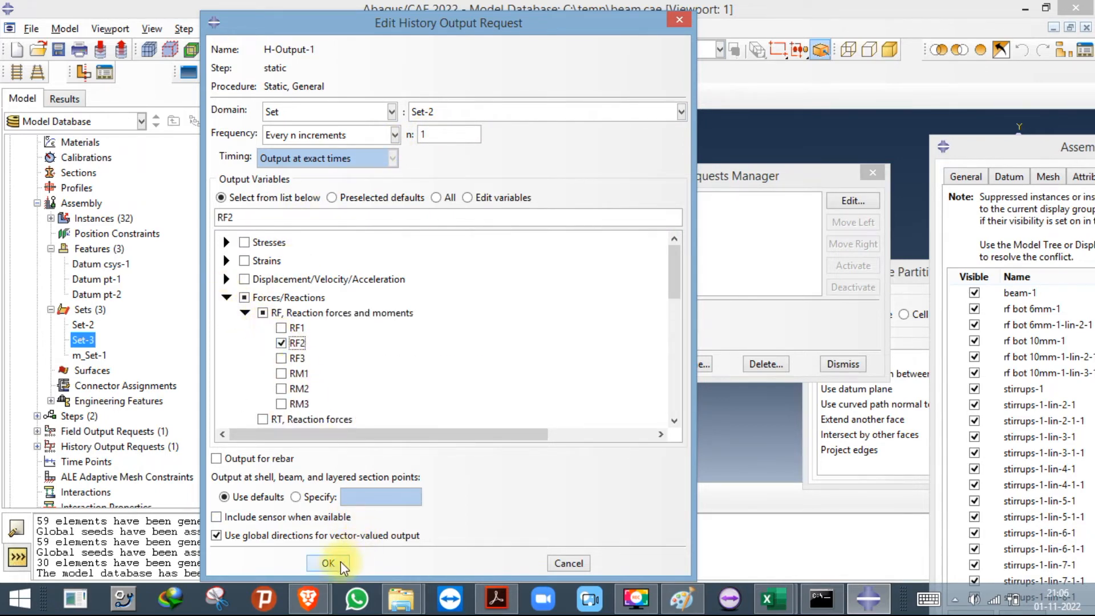
pyautogui.click(340, 561)
# Copy H-Output-1 within the static step under the suggested name and set the copy's domain to Set-3.
pyautogui.click(596, 363)
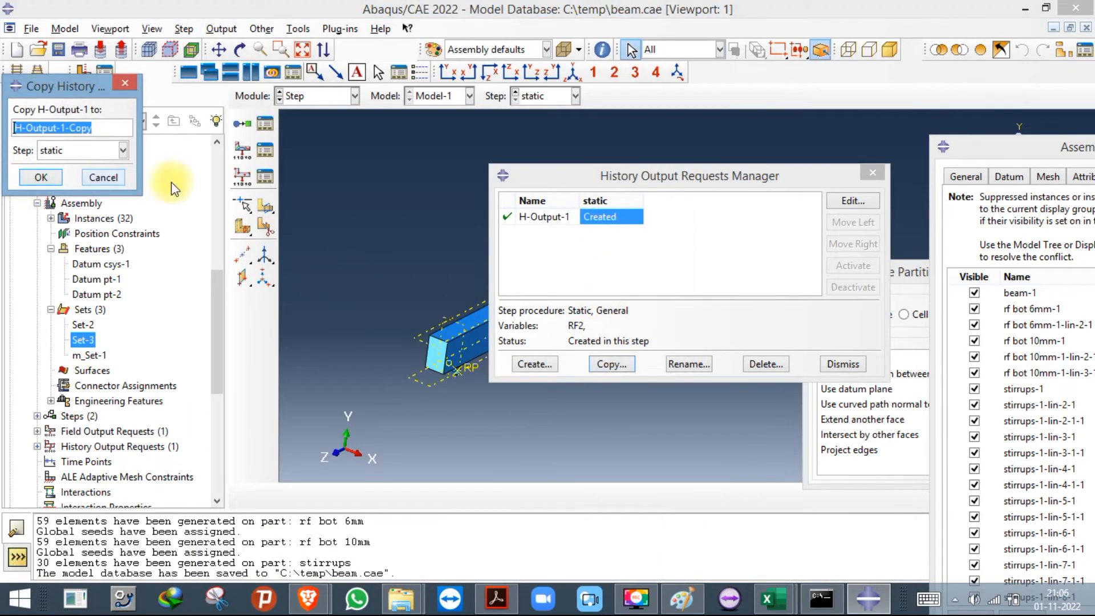
pyautogui.click(41, 177)
pyautogui.doubleClick(613, 237)
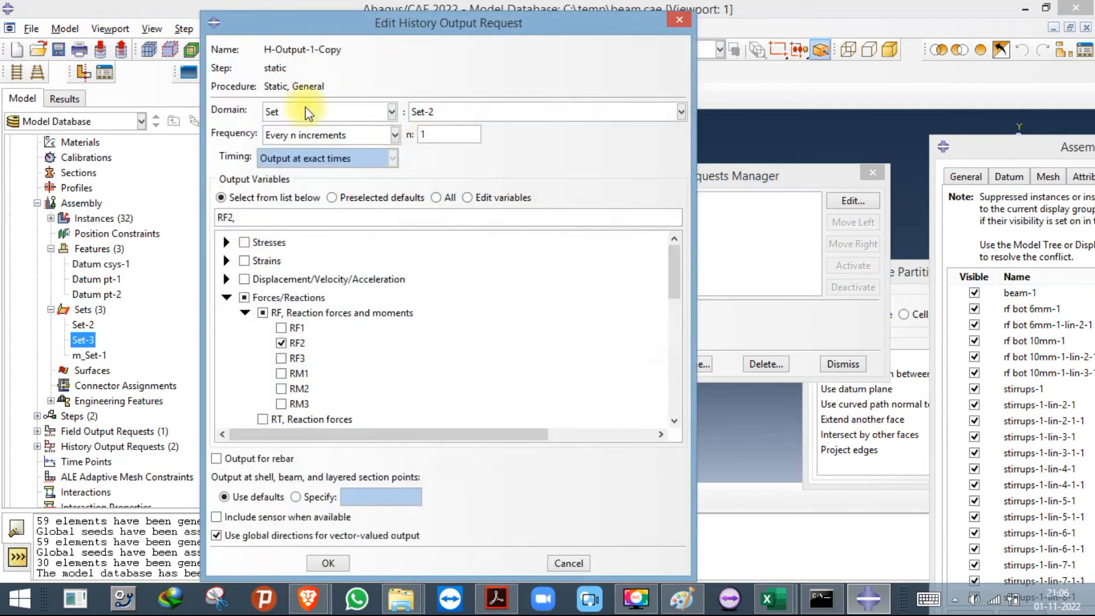
pyautogui.click(469, 112)
pyautogui.click(447, 147)
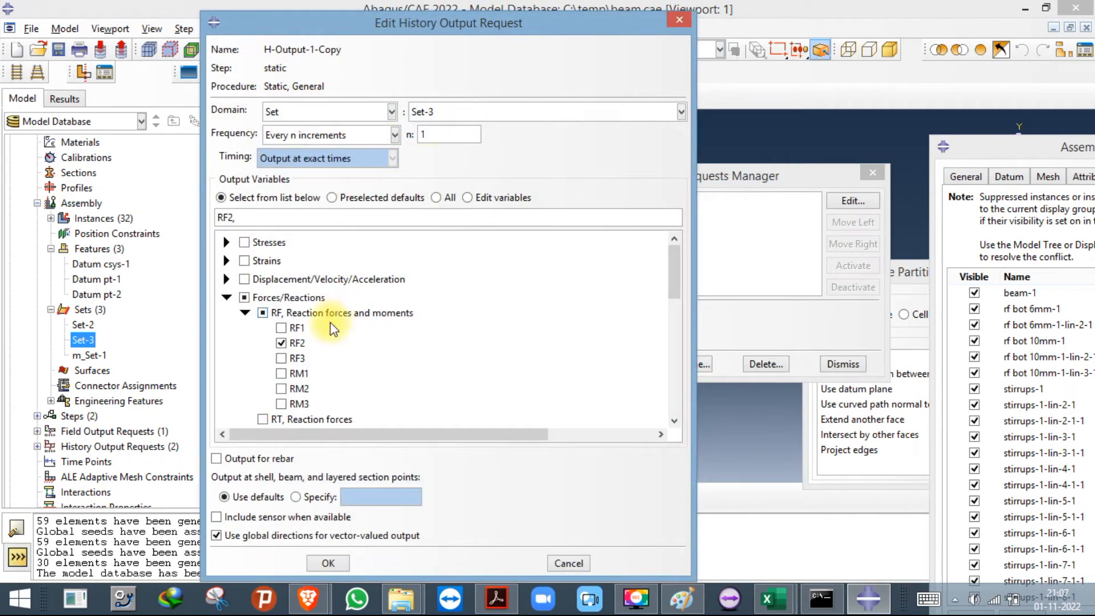
# Add the displacement U2 to the output variables of H-Output-1-Copy and save the model database.
pyautogui.click(231, 297)
pyautogui.click(230, 279)
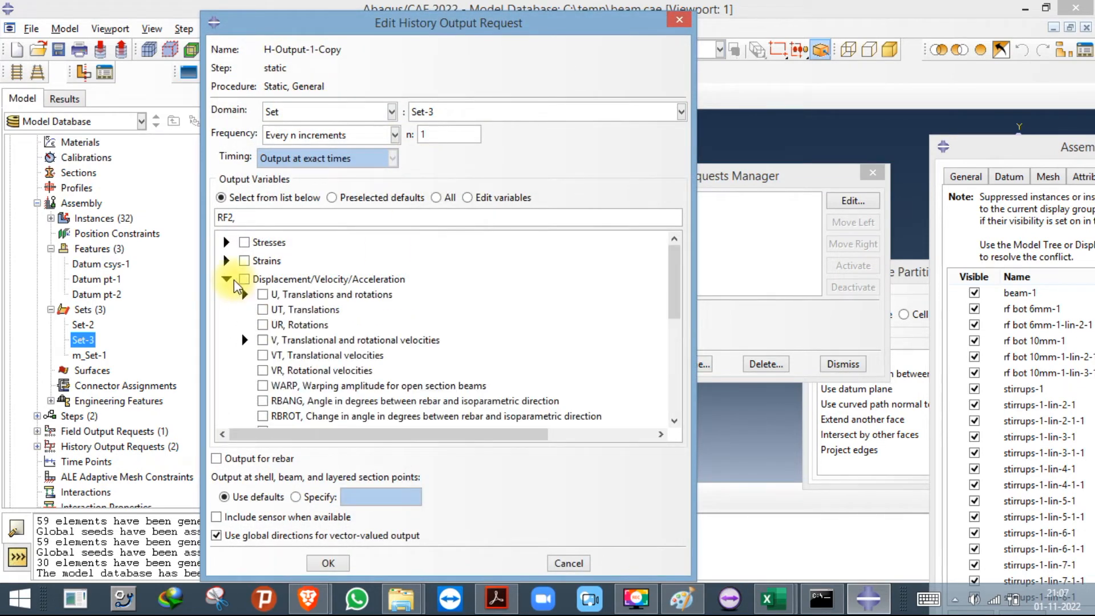
pyautogui.click(246, 294)
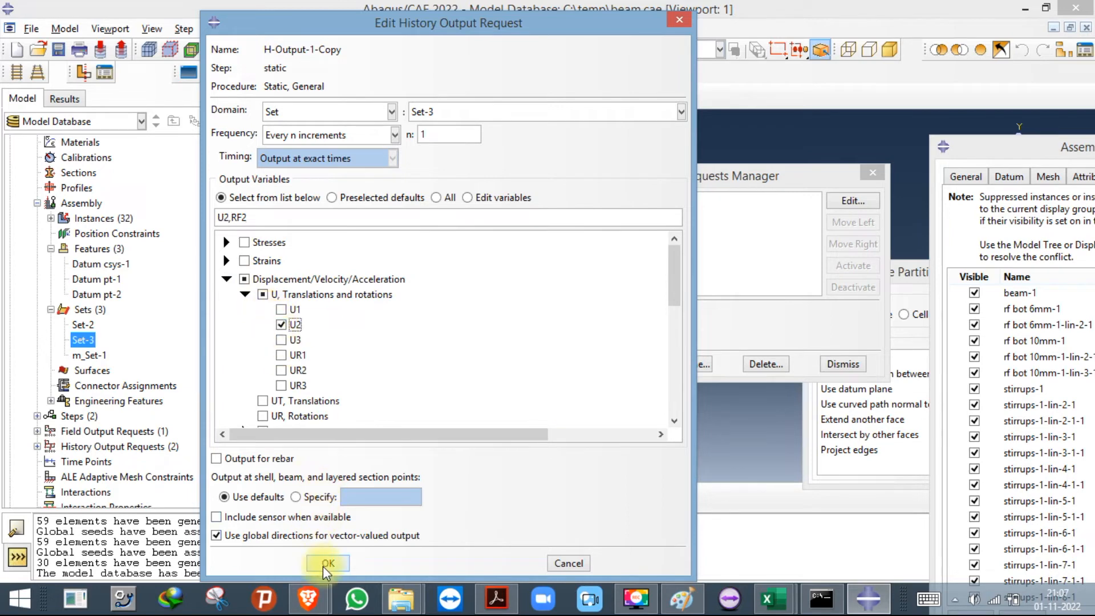
pyautogui.click(323, 563)
pyautogui.click(866, 171)
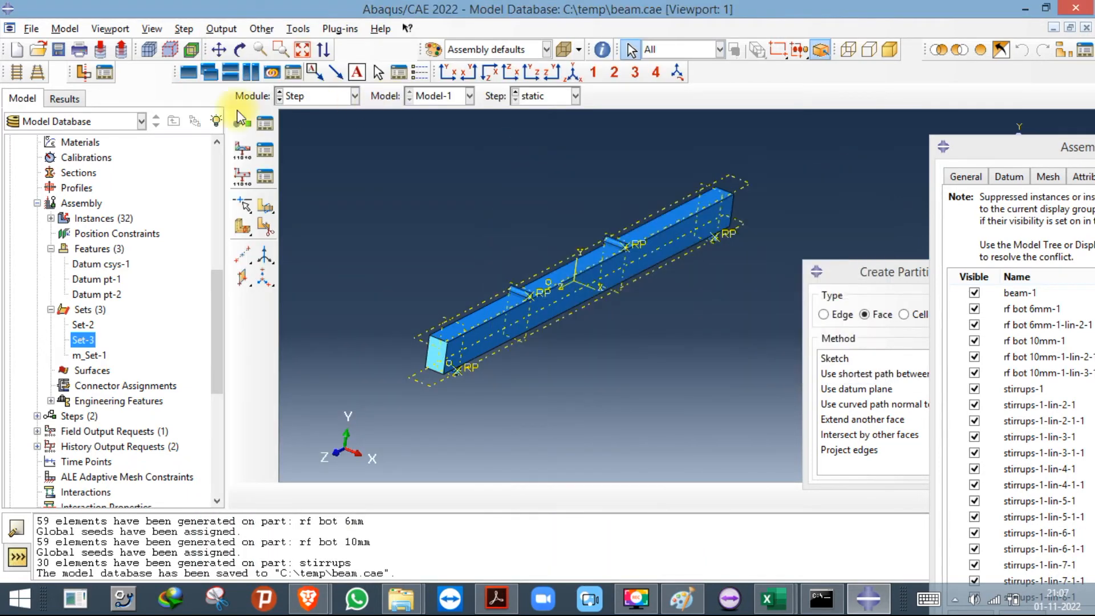
pyautogui.click(58, 51)
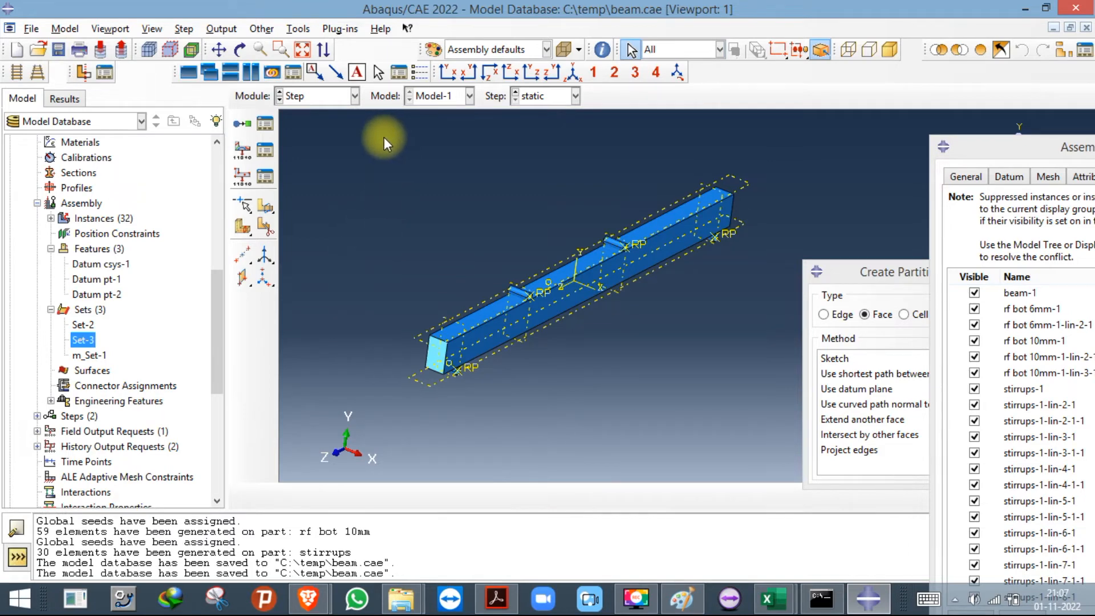
# Create a material named conc in the Property module with a uniform mass density of 2500e-12.
pyautogui.click(353, 97)
pyautogui.click(302, 127)
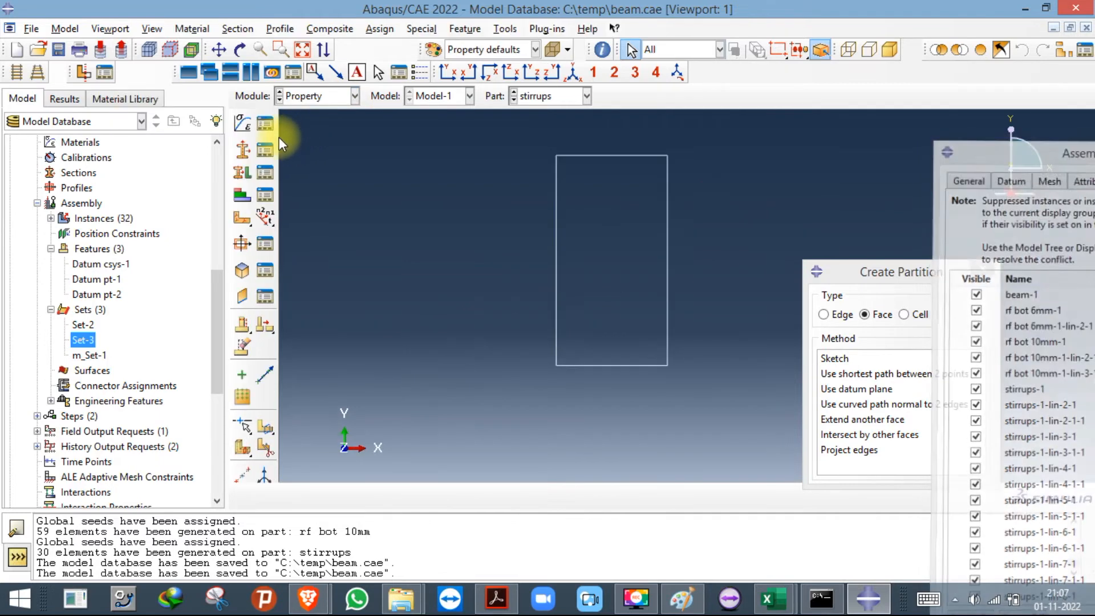
pyautogui.scroll(-2, 447, 203)
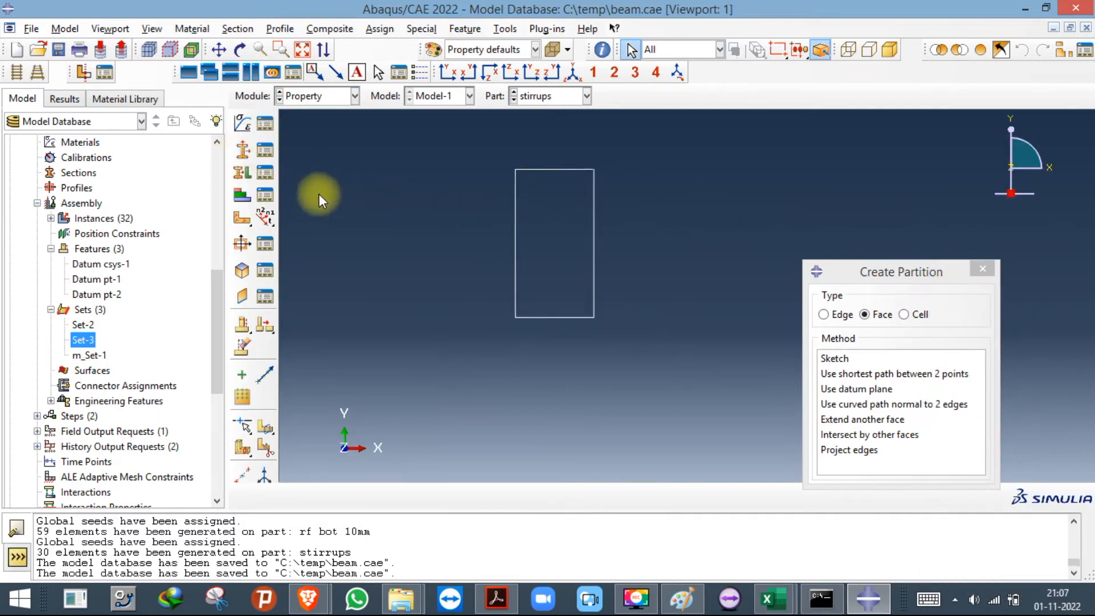
pyautogui.click(244, 124)
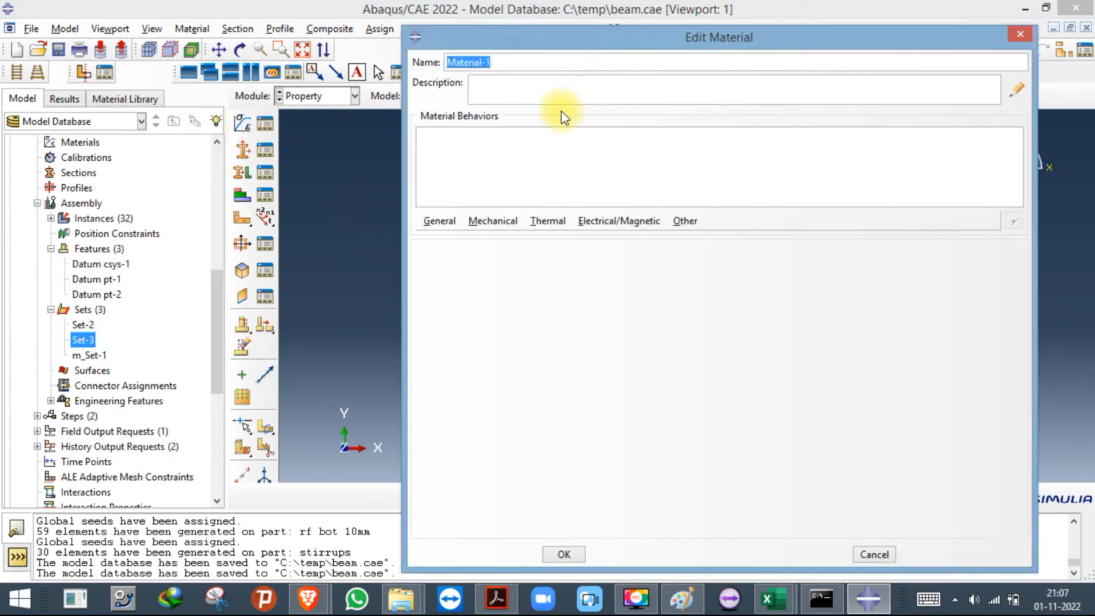
pyautogui.write('conc')
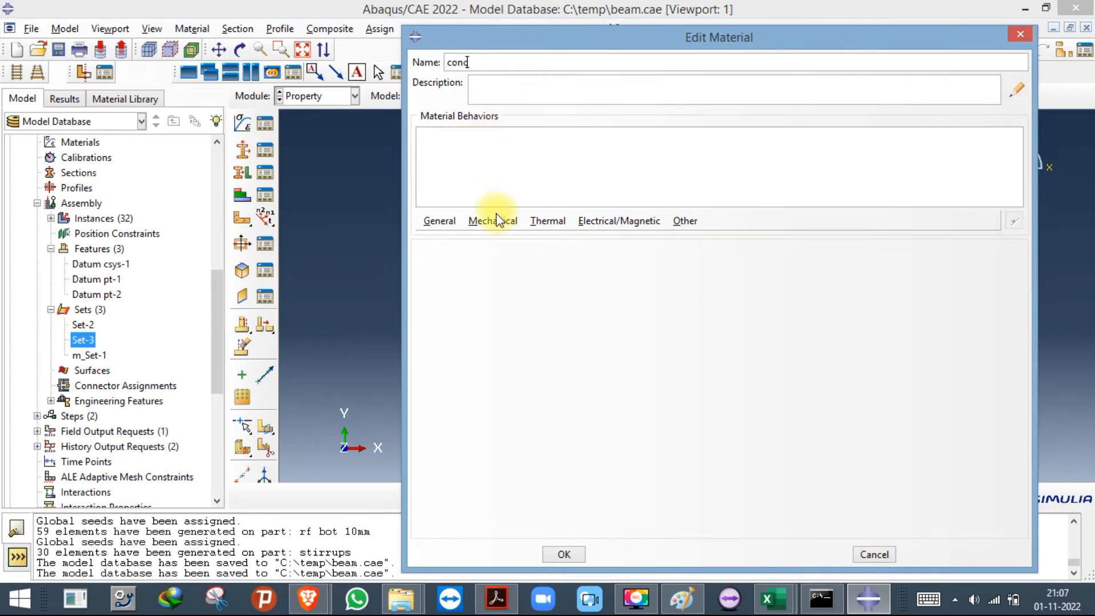
pyautogui.click(448, 220)
pyautogui.click(457, 241)
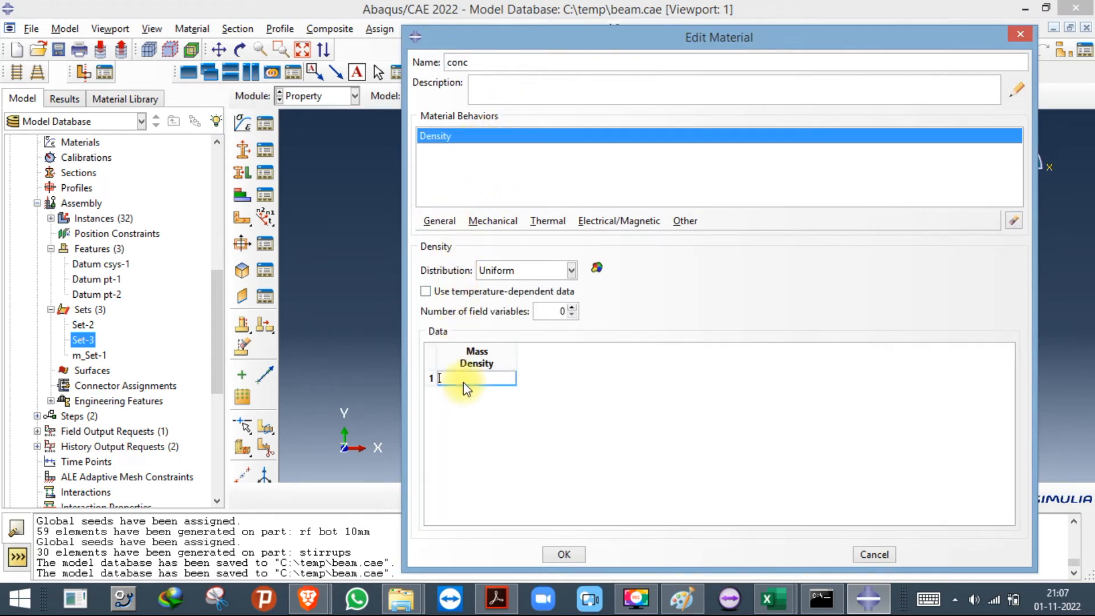
pyautogui.click(463, 381)
pyautogui.write('2500e-12')
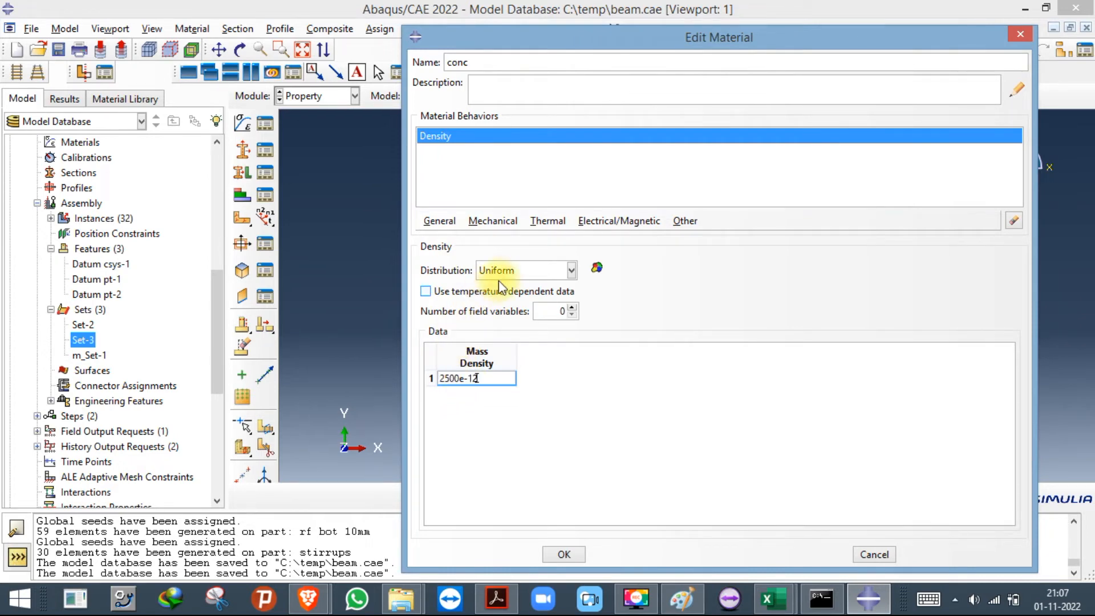
# Add an isotropic Elastic behavior to the conc material, and in Excel close New Microsoft Excel Worksheet (2).xlsx with its changes saved.
pyautogui.click(491, 220)
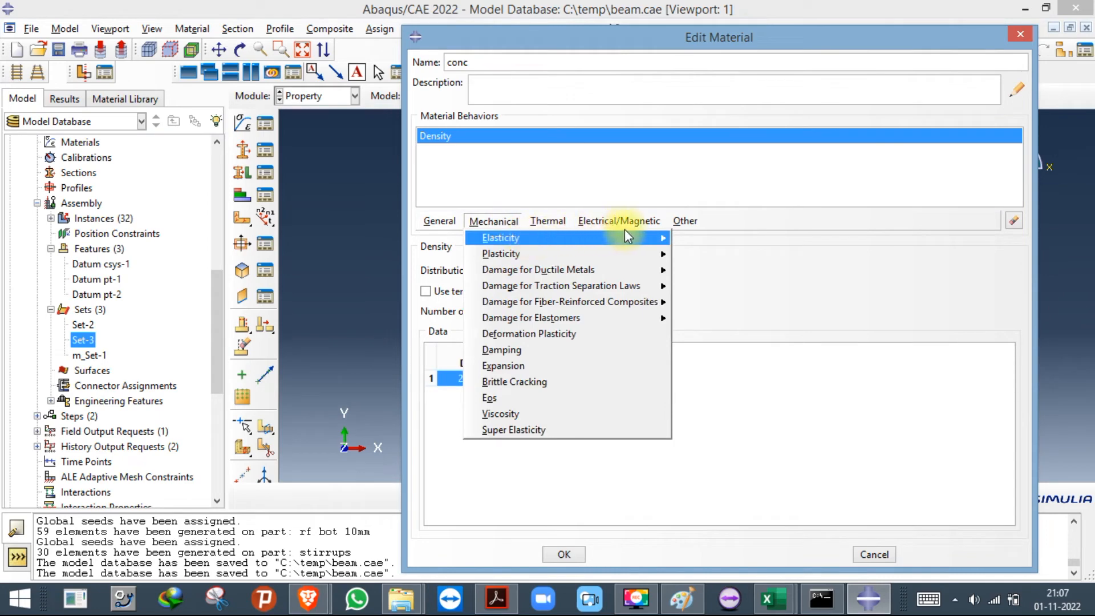
pyautogui.click(698, 237)
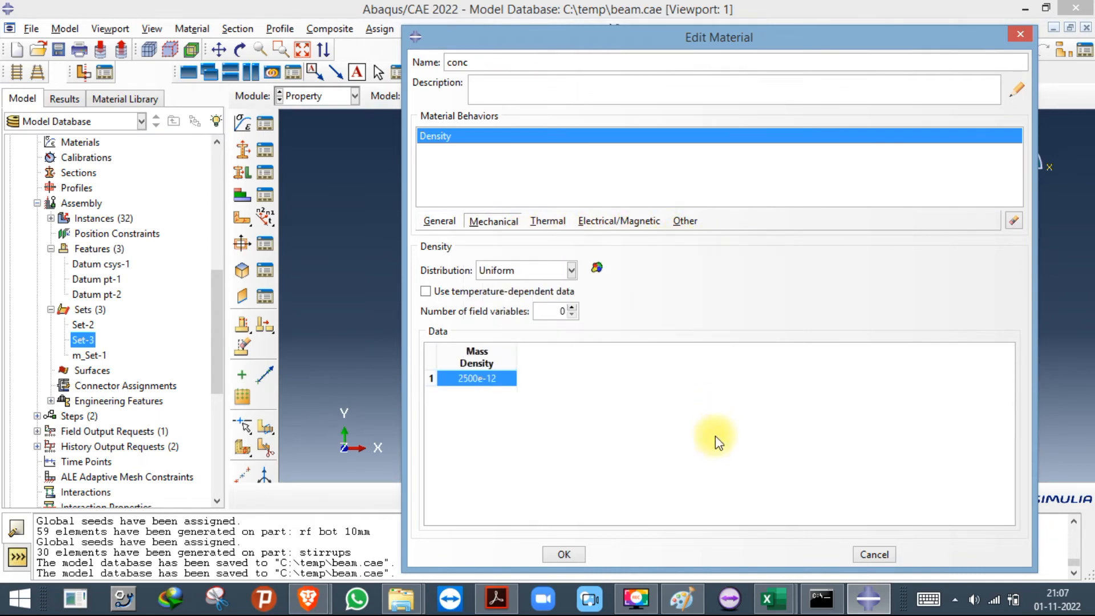
pyautogui.moveTo(773, 599)
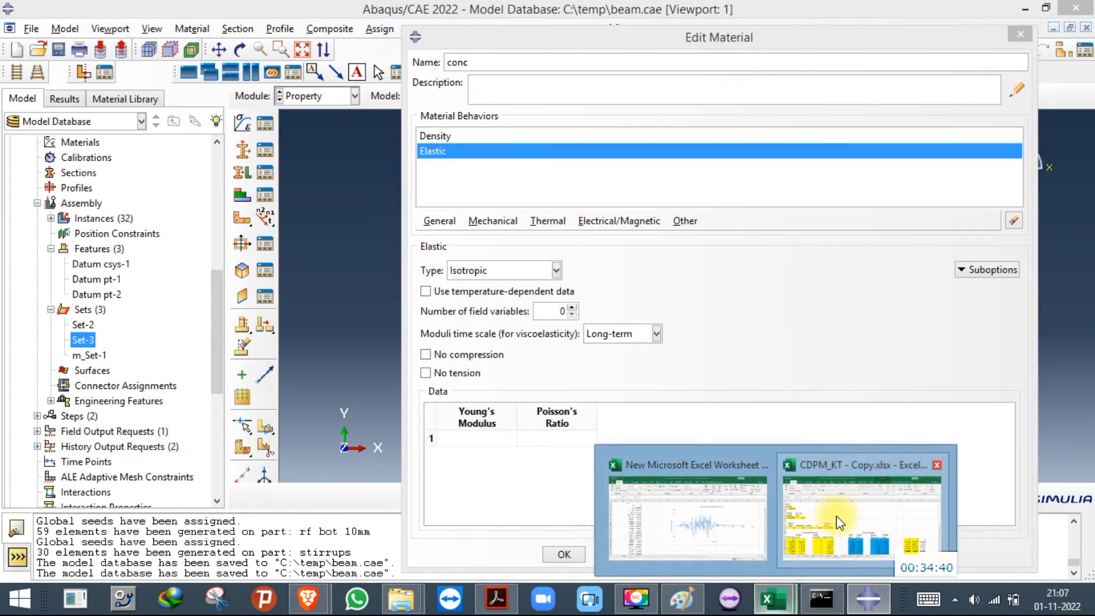
pyautogui.moveTo(837, 517)
pyautogui.moveTo(765, 476)
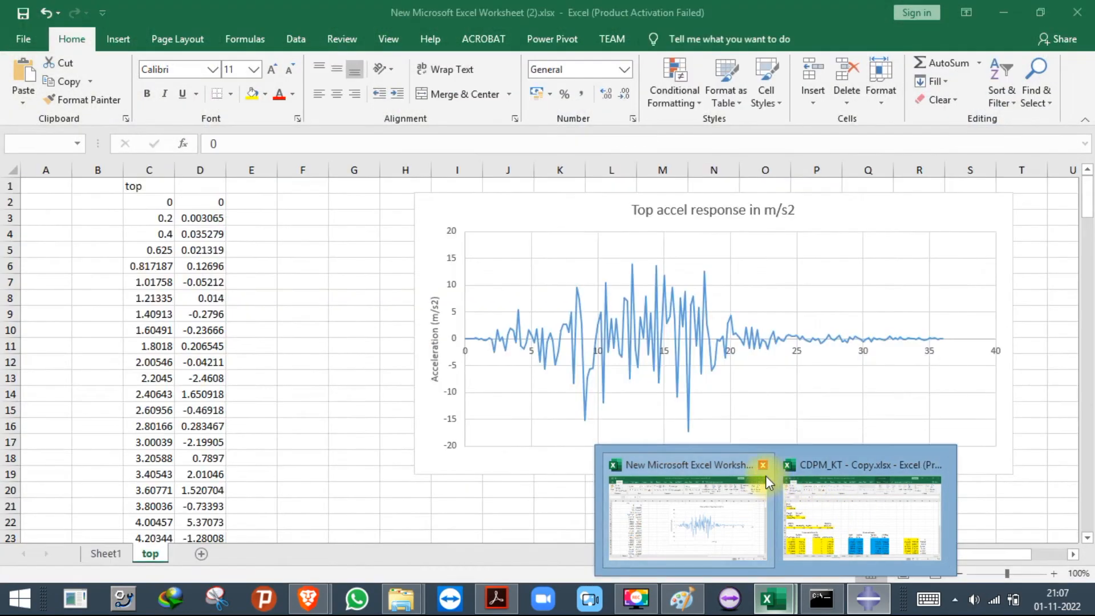
pyautogui.click(764, 464)
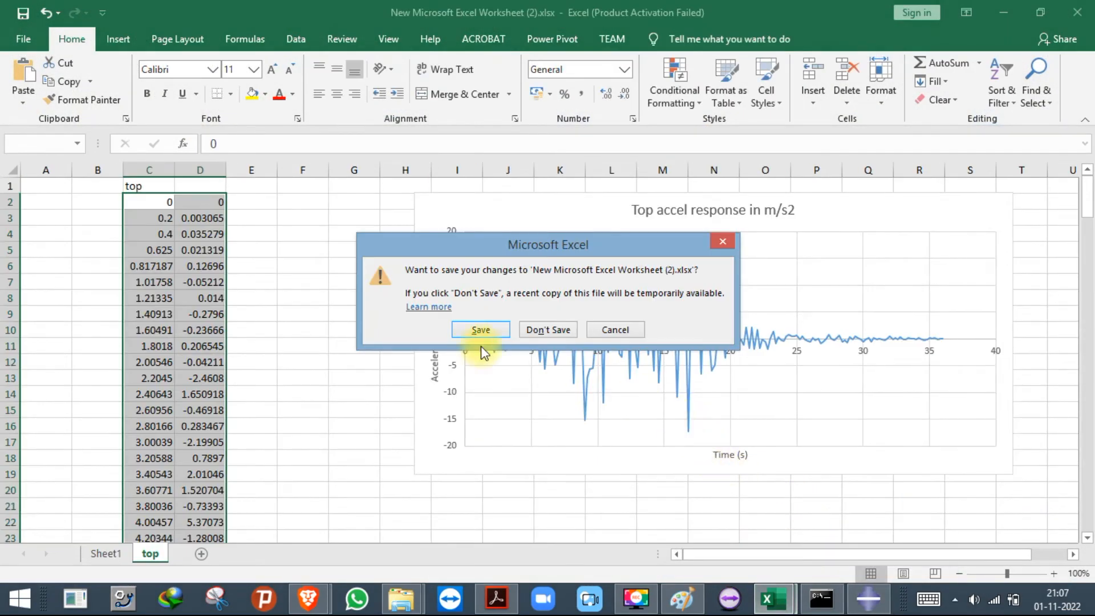
pyautogui.click(481, 329)
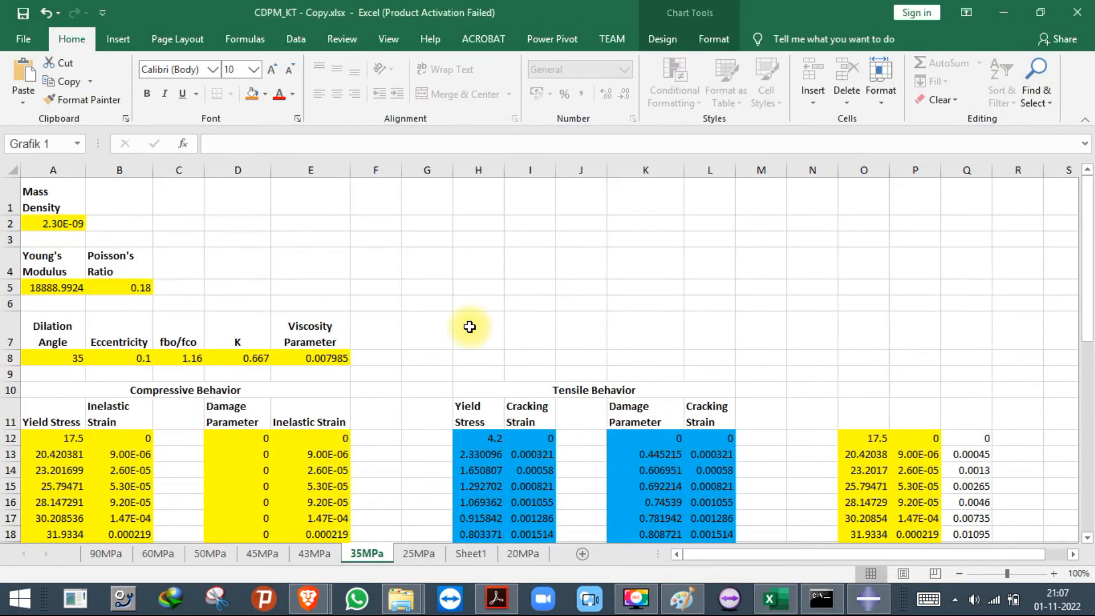
# Copy Young's modulus 18888.99236 and Poisson's ratio 0.18 from the 35MPa sheet into the Elastic data in Abaqus.
pyautogui.moveTo(75, 288); pyautogui.dragTo(117, 288)
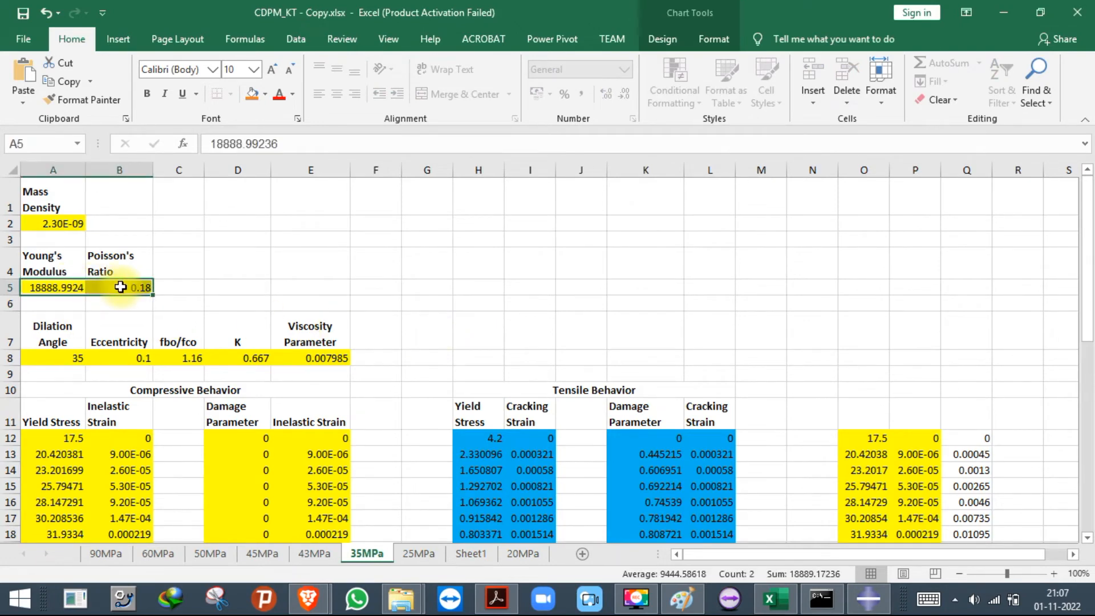
pyautogui.hotkey('ctrl', 'c')
pyautogui.click(861, 601)
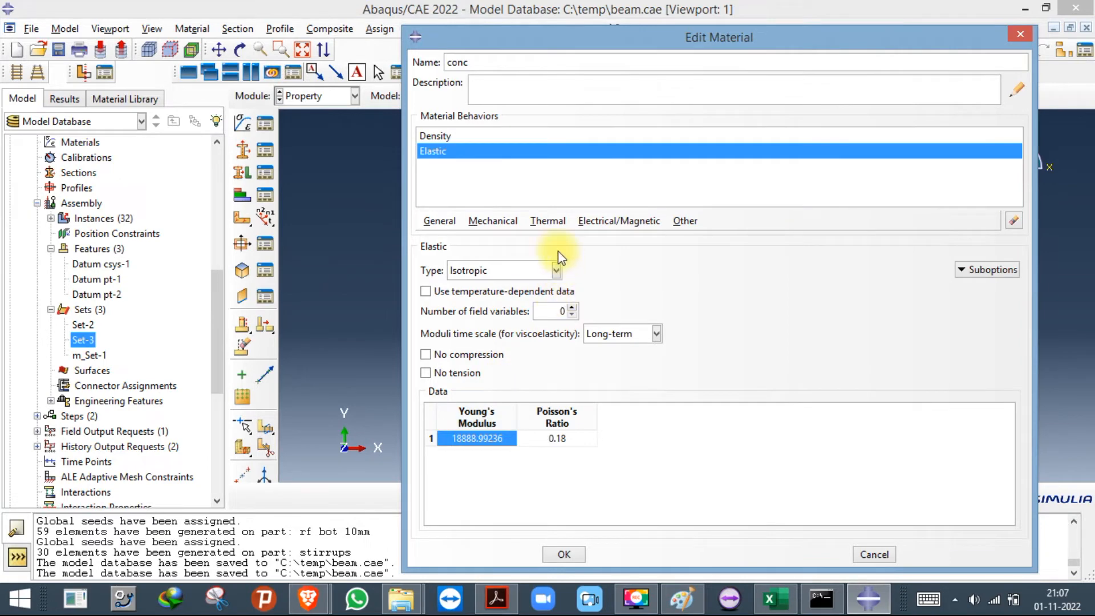
# Add Concrete Damaged Plasticity with dilation angle 35, eccentricity 0.1, fb0/fc0 1.16, K 0.667 and viscosity 0.007985, copied from the Excel 35MPa sheet.
pyautogui.click(502, 220)
pyautogui.moveTo(633, 256)
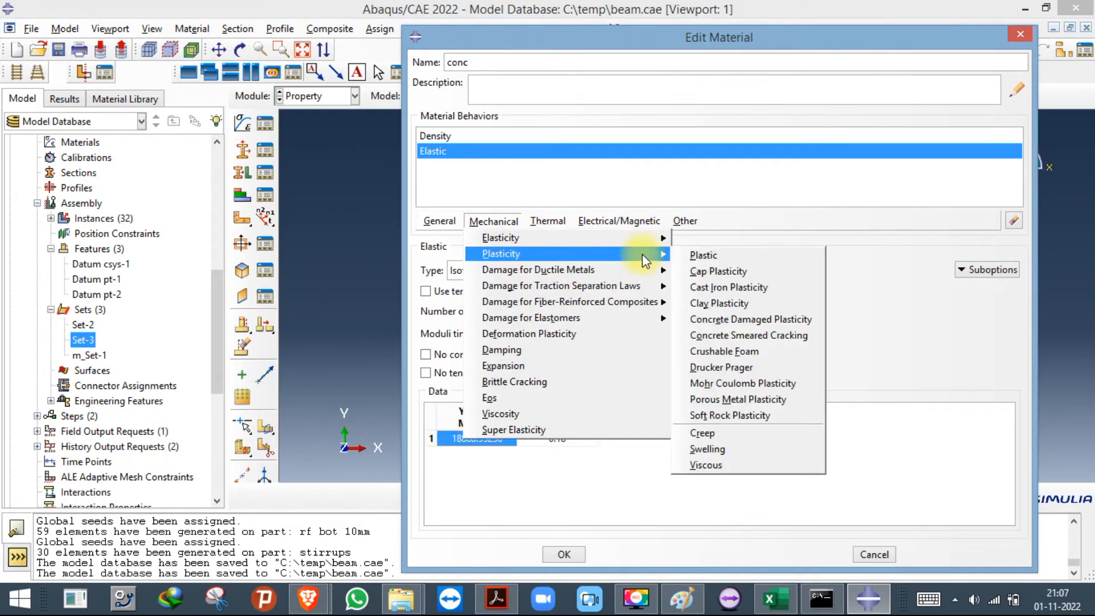
pyautogui.click(720, 319)
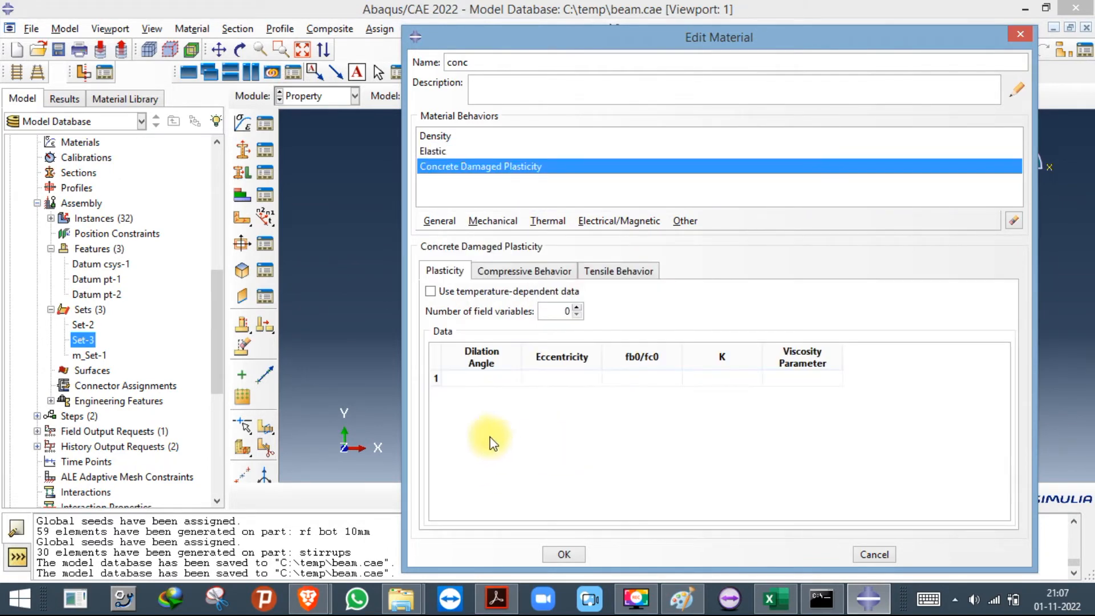
pyautogui.click(866, 602)
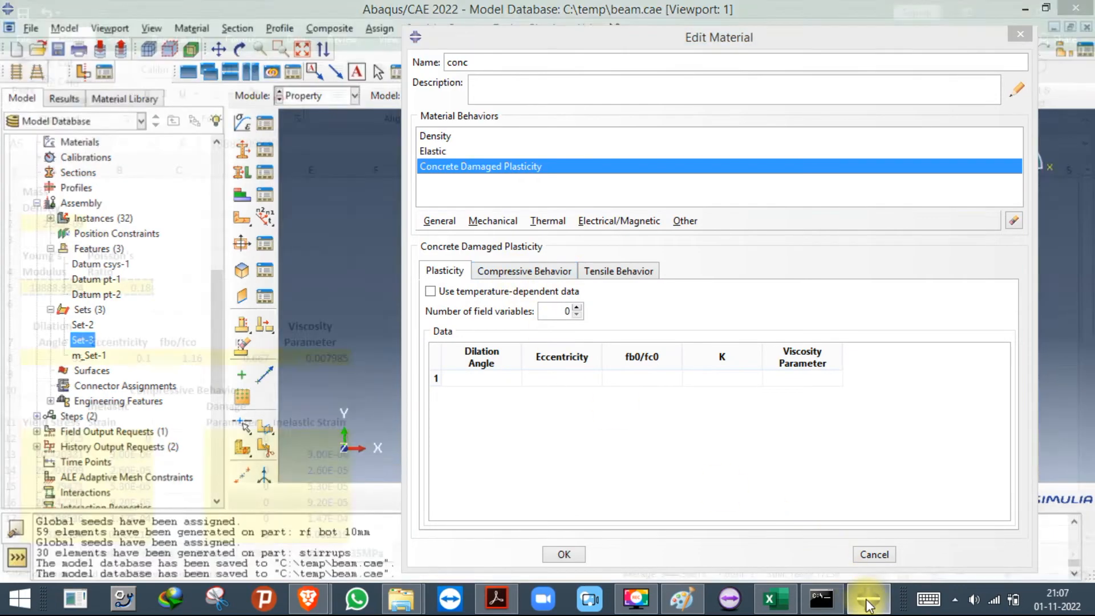
pyautogui.moveTo(51, 355); pyautogui.dragTo(313, 352)
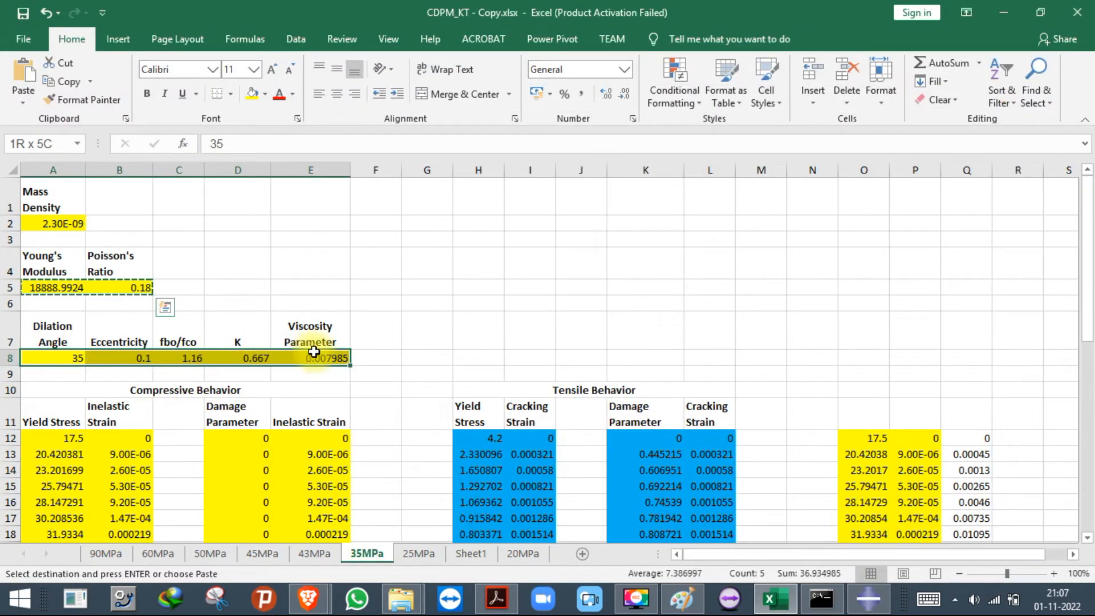
pyautogui.hotkey('ctrl', 'c')
pyautogui.click(868, 599)
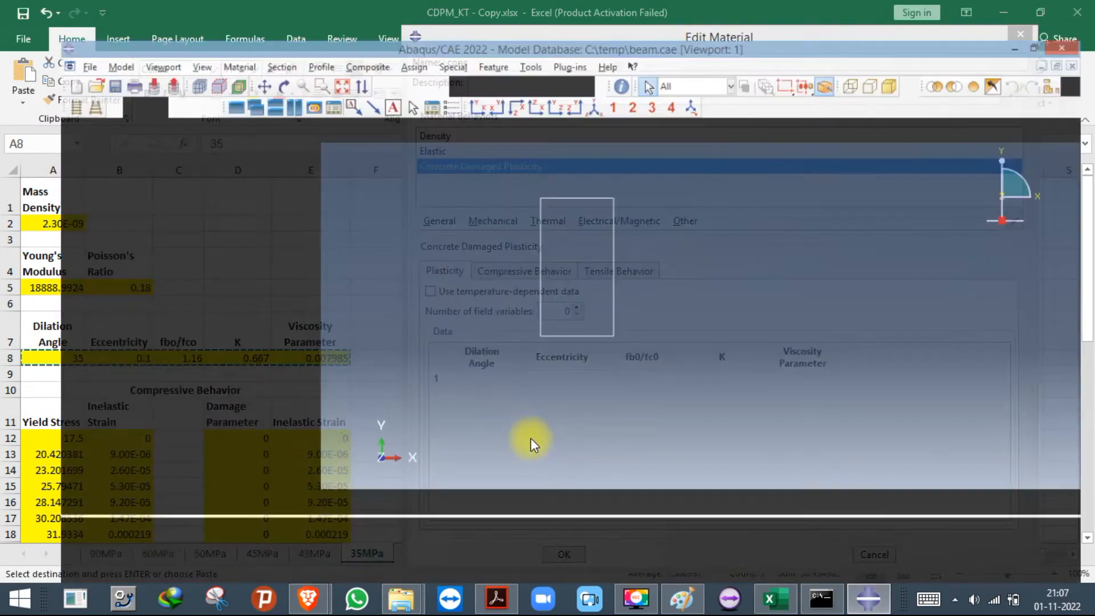
pyautogui.click(481, 378)
pyautogui.hotkey('ctrl', 'v')
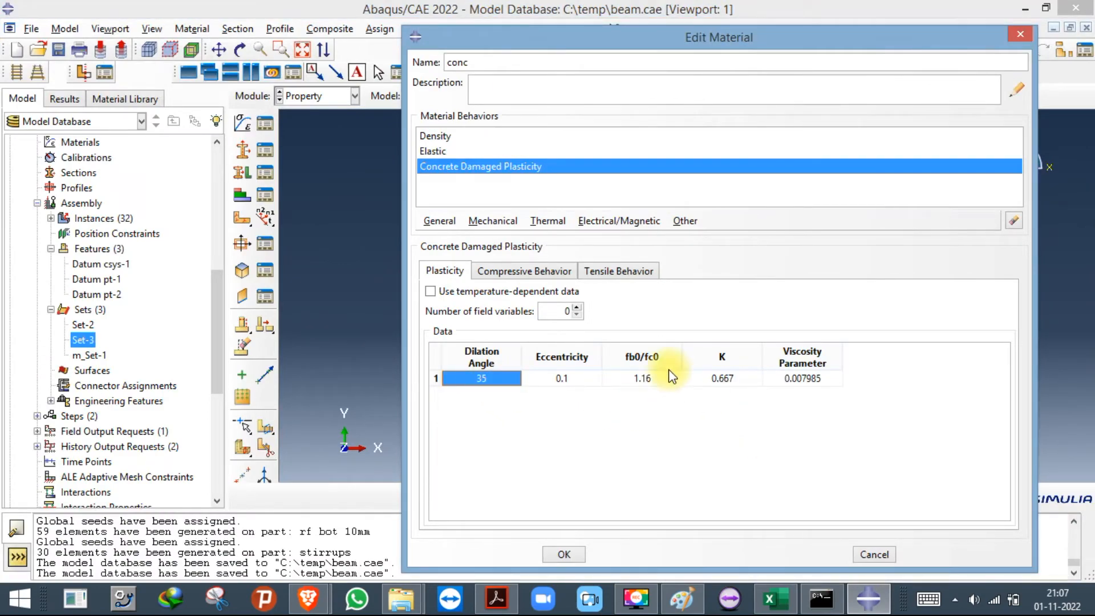
# Fill the compressive behavior data with the yield stress and inelastic strain values in A12:B47 of the Excel 35MPa sheet.
pyautogui.click(502, 272)
pyautogui.click(868, 599)
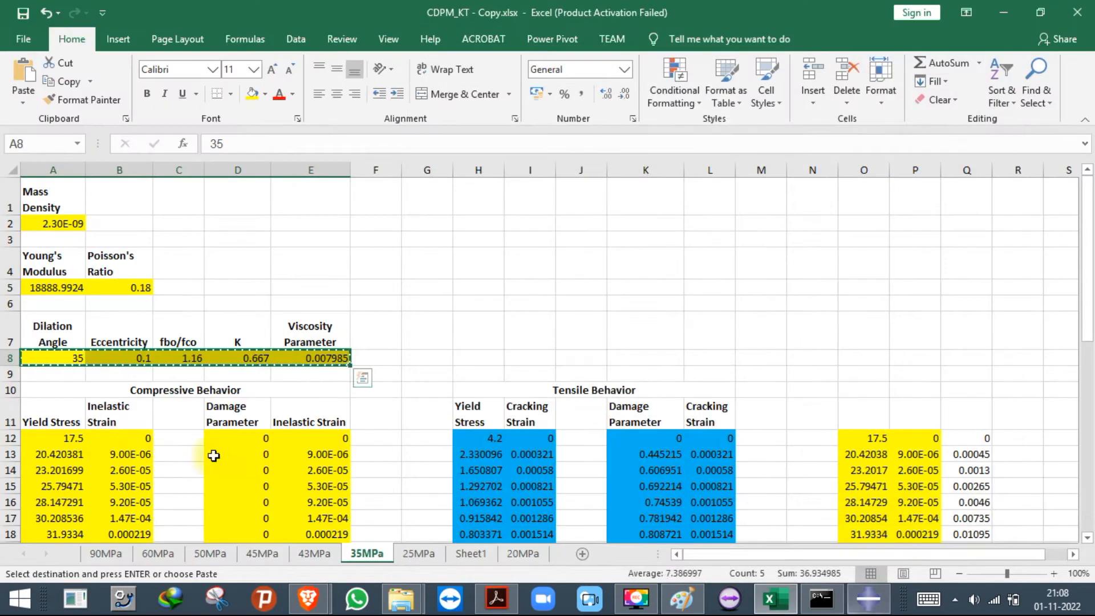
pyautogui.moveTo(68, 439); pyautogui.dragTo(130, 439)
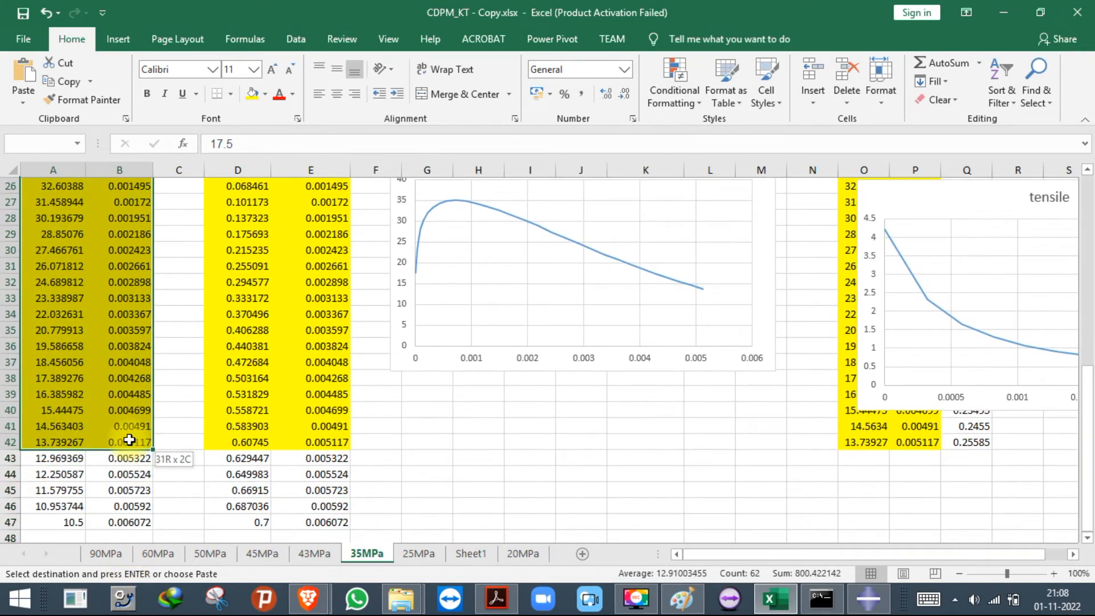
pyautogui.click(165, 461)
pyautogui.moveTo(132, 520); pyautogui.dragTo(46, 237)
pyautogui.hotkey('ctrl', 'c')
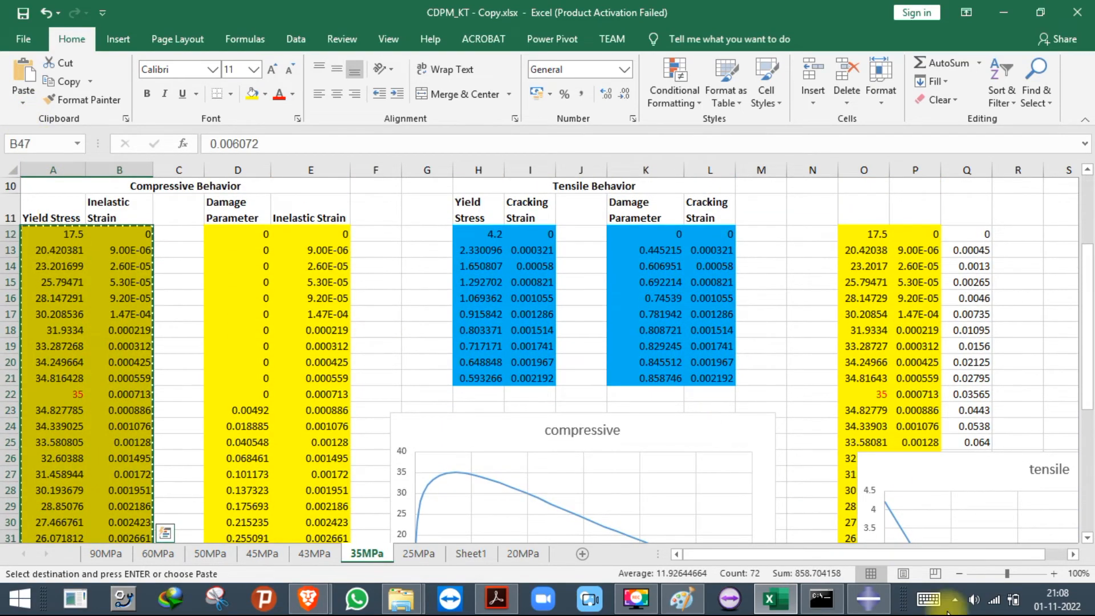
pyautogui.click(868, 609)
pyautogui.click(508, 401)
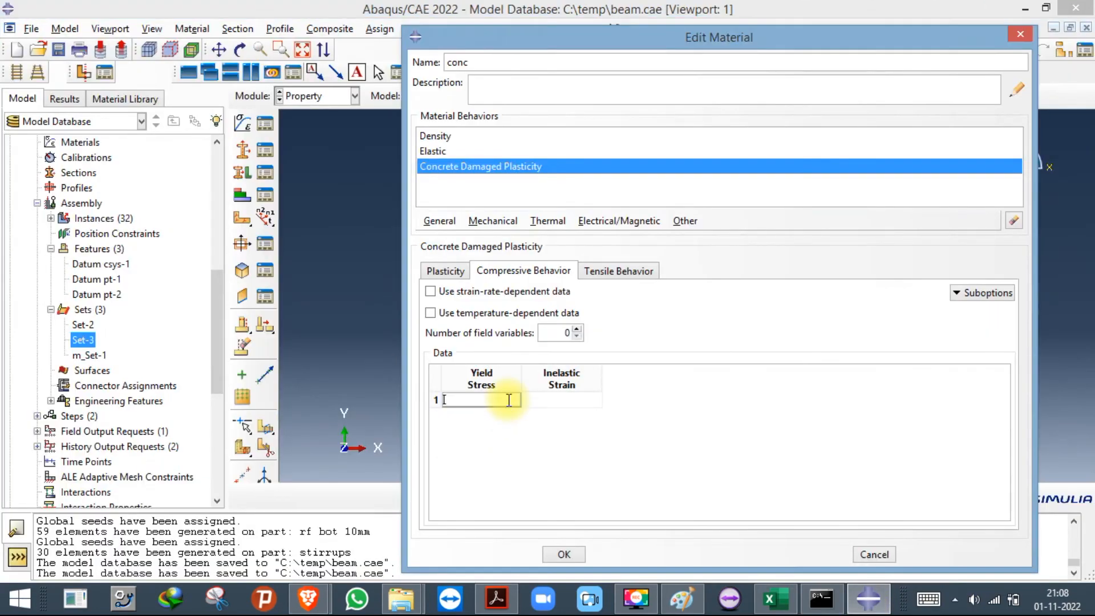
pyautogui.hotkey('ctrl', 'v')
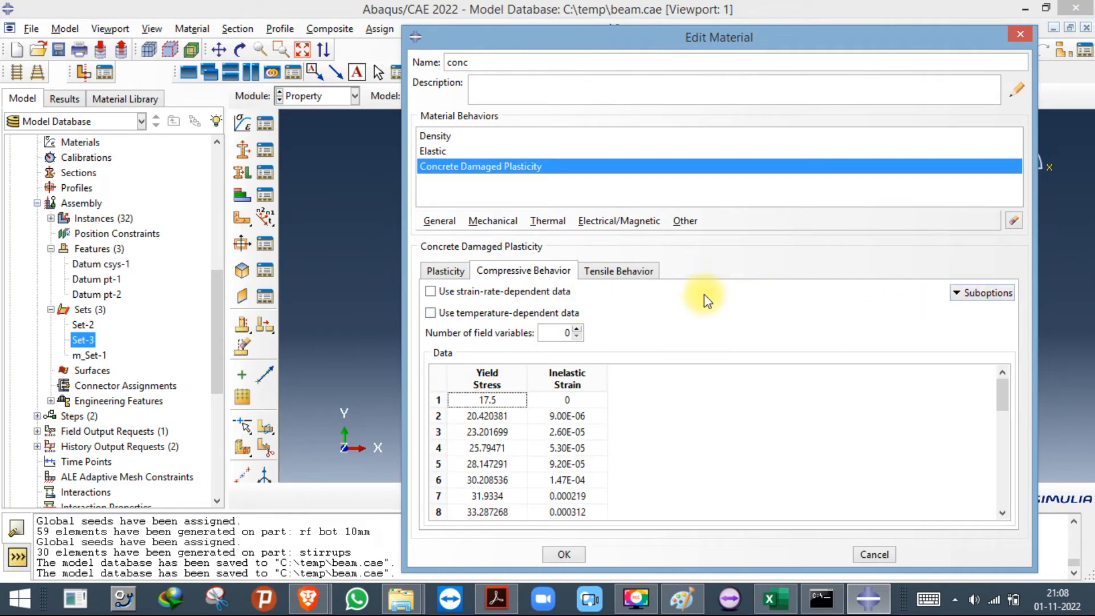
# Add the Compression Damage suboption using the damage parameters and inelastic strains in D12:E47 of the Excel 35MPa sheet.
pyautogui.click(982, 292)
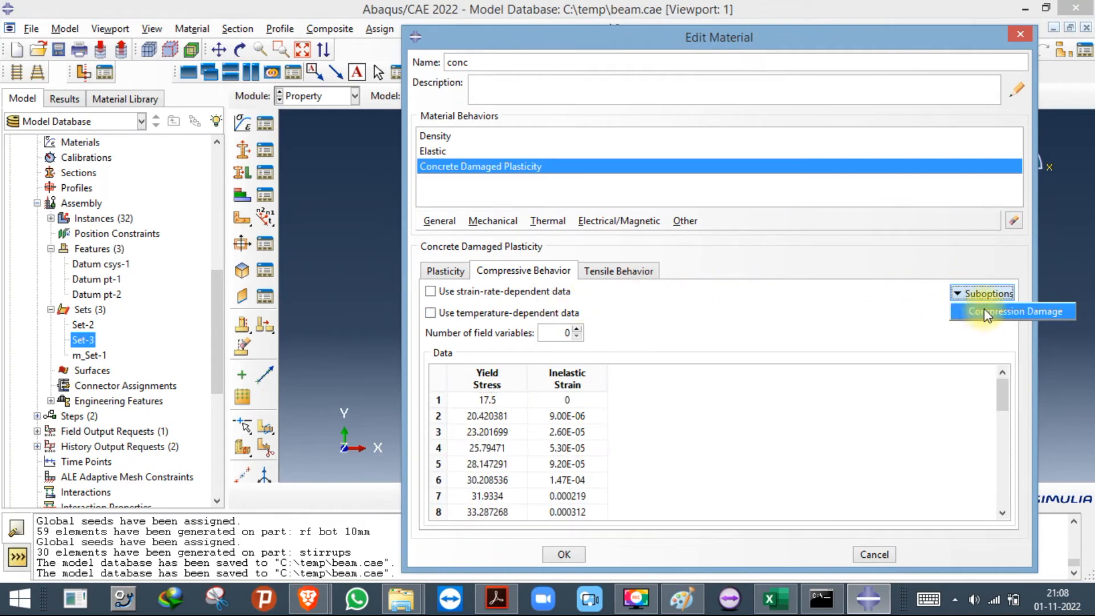
pyautogui.click(984, 309)
pyautogui.moveTo(810, 409); pyautogui.dragTo(831, 489)
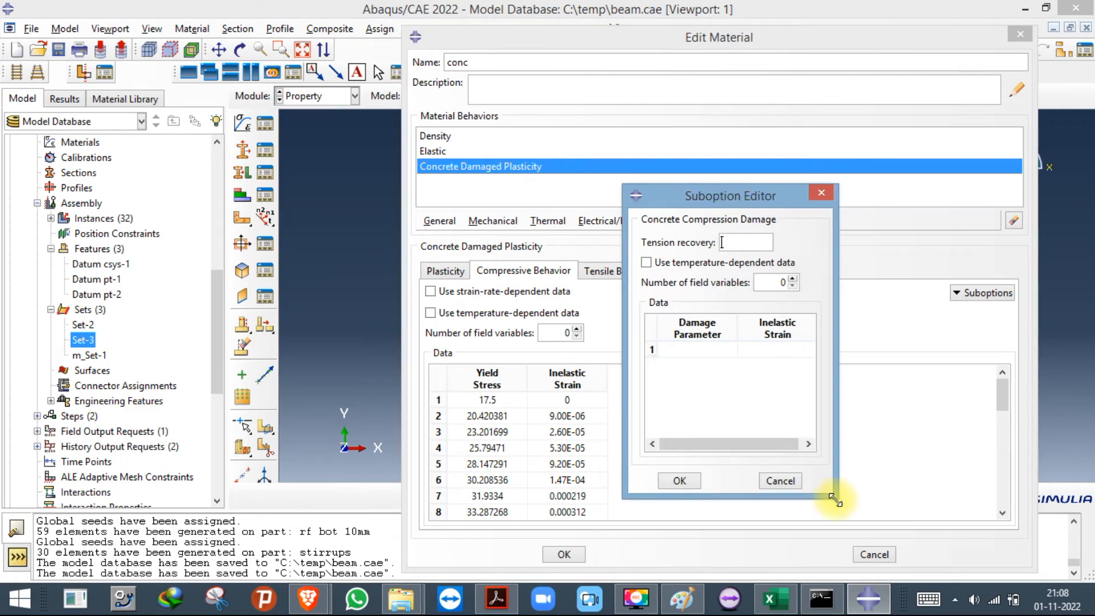
pyautogui.click(776, 599)
pyautogui.moveTo(238, 233); pyautogui.dragTo(350, 516)
pyautogui.hotkey('ctrl', 'c')
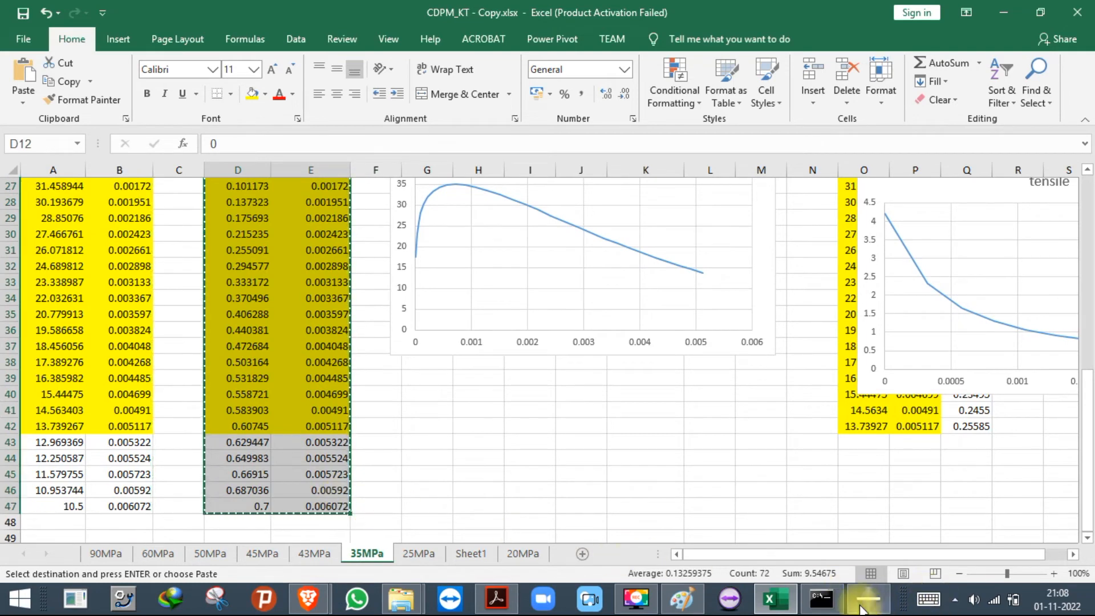
pyautogui.click(865, 598)
pyautogui.click(689, 350)
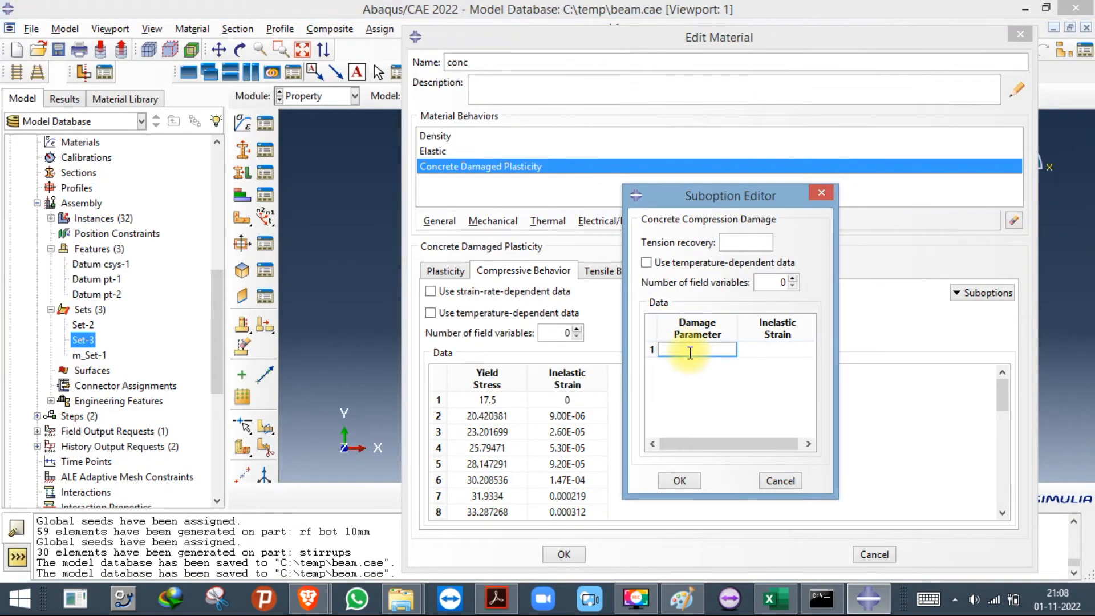
pyautogui.hotkey('ctrl', 'v')
pyautogui.click(679, 480)
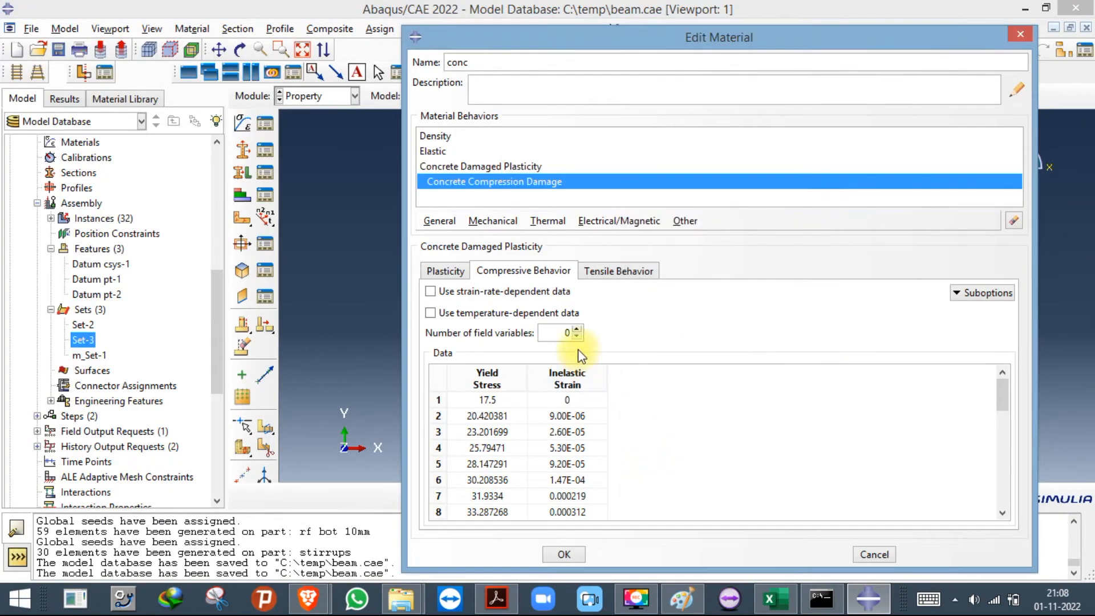
# Fill the strain-type tensile behavior data with the yield stress and cracking strain values in H12:I21 of the Excel 35MPa sheet.
pyautogui.click(642, 271)
pyautogui.click(776, 598)
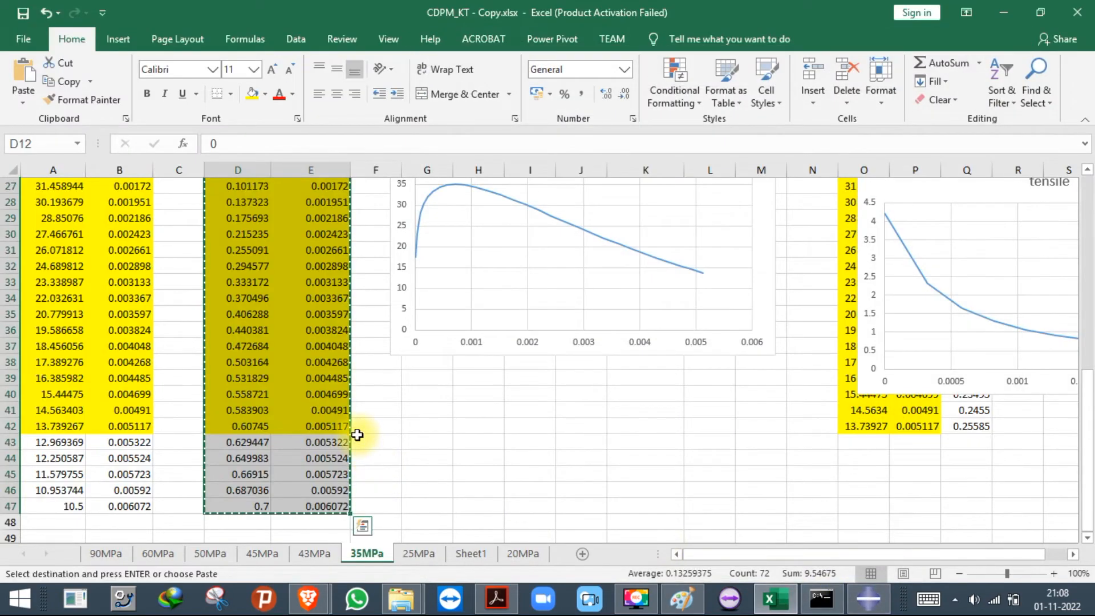
pyautogui.scroll(9, 358, 435)
pyautogui.moveTo(479, 388); pyautogui.dragTo(544, 216)
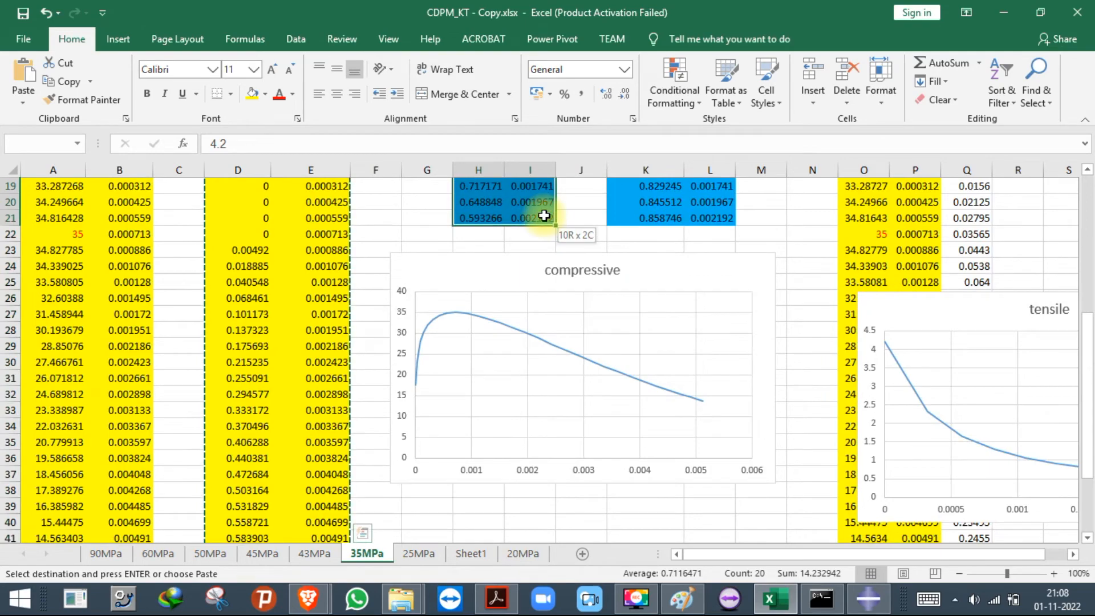
pyautogui.scroll(6, 520, 403)
pyautogui.hotkey('ctrl', 'q')
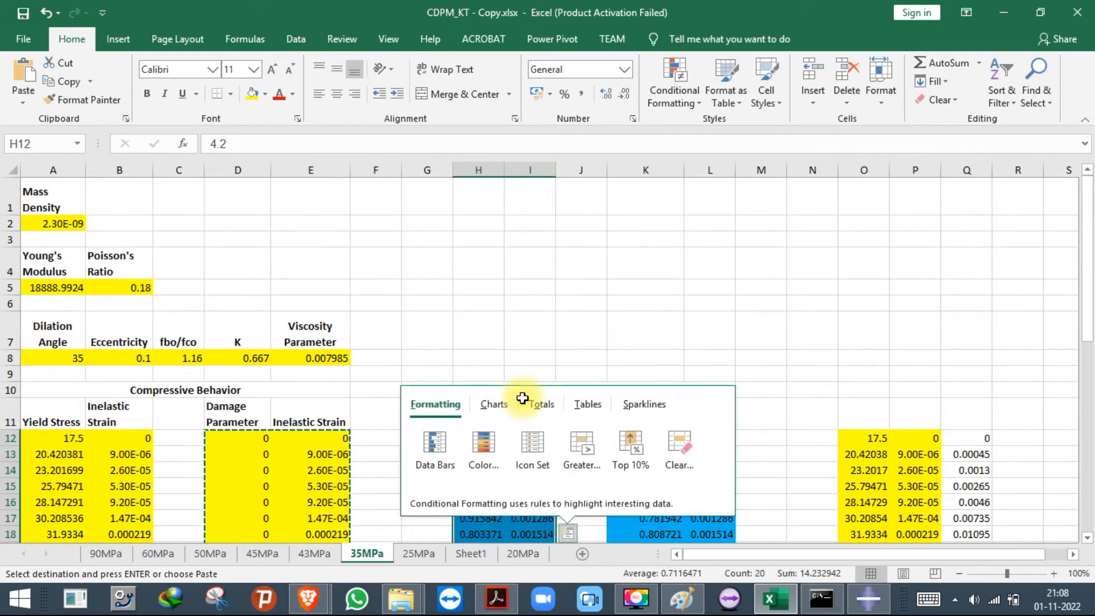
pyautogui.moveTo(1086, 297); pyautogui.dragTo(1086, 328)
pyautogui.hotkey('ctrl', 'c')
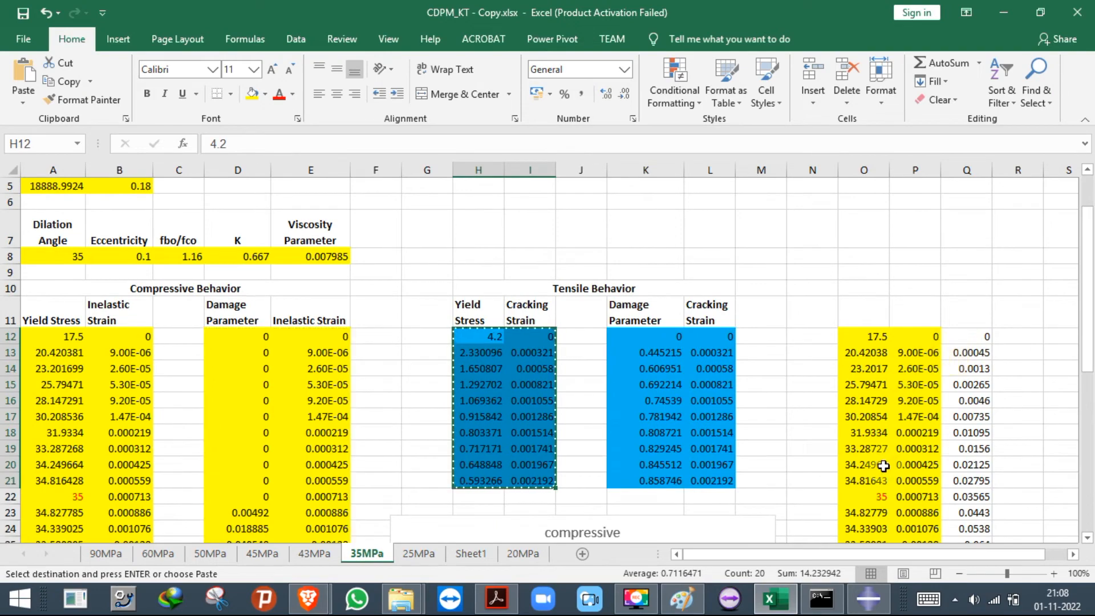
pyautogui.click(868, 599)
pyautogui.click(482, 421)
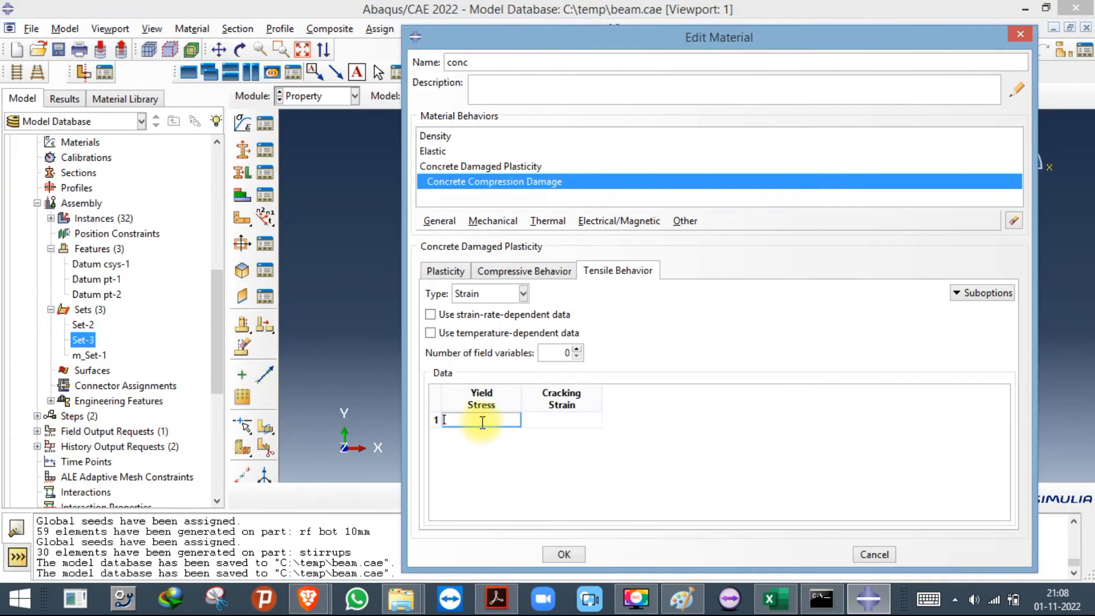
pyautogui.hotkey('ctrl', 'v')
# Add the Tension Damage suboption using the damage parameters and cracking strains in K12:L21 of the Excel 35MPa sheet, and display the Density behavior.
pyautogui.click(975, 292)
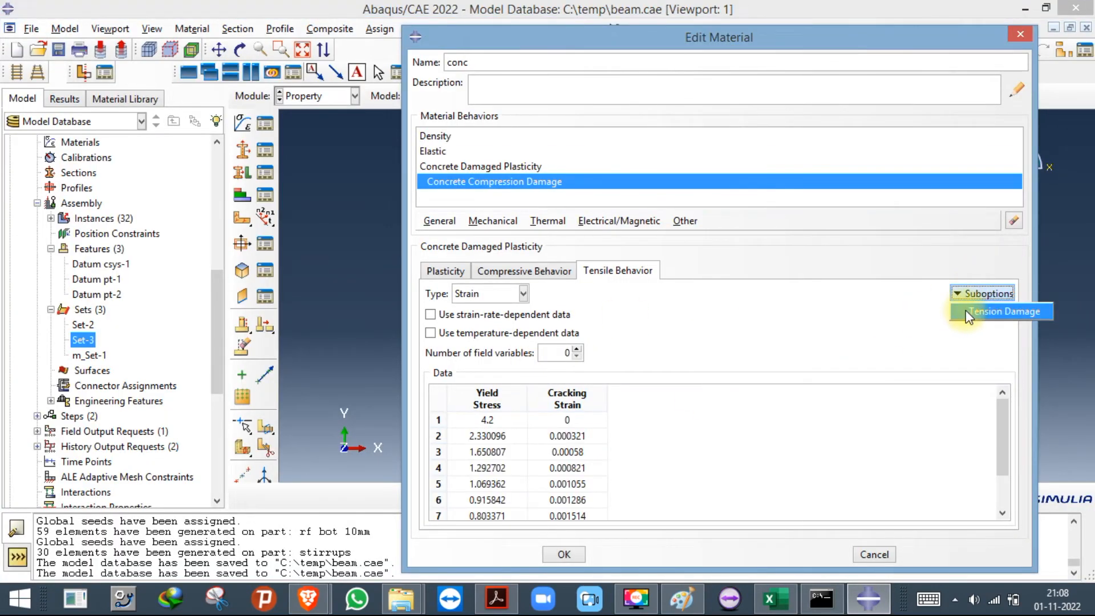
pyautogui.click(980, 312)
pyautogui.moveTo(827, 433); pyautogui.dragTo(838, 551)
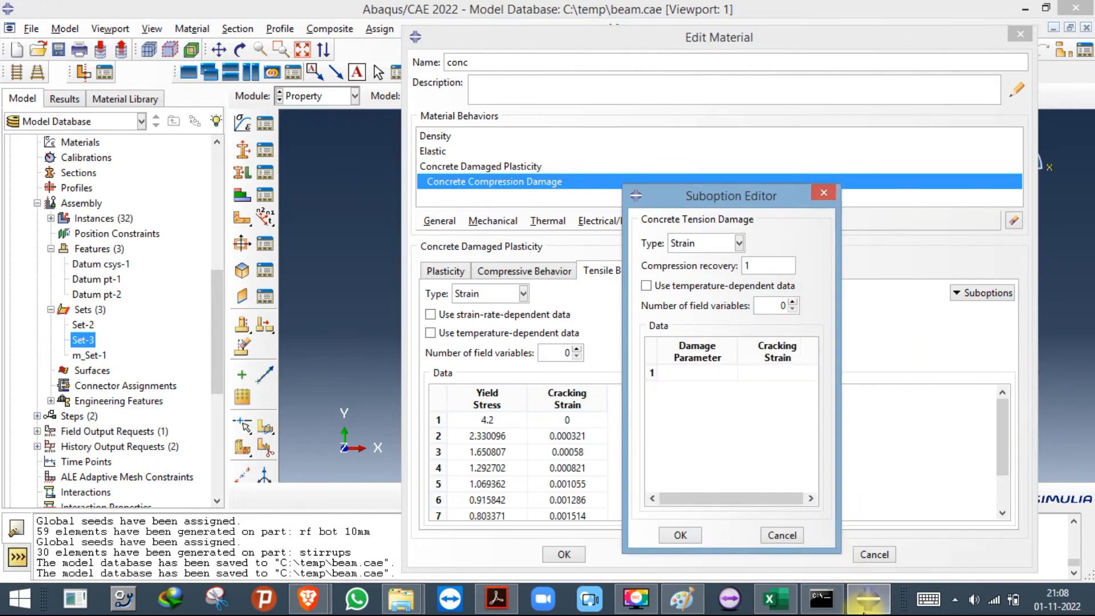
pyautogui.click(868, 599)
pyautogui.moveTo(656, 336); pyautogui.dragTo(710, 481)
pyautogui.hotkey('ctrl', 'c')
pyautogui.click(870, 597)
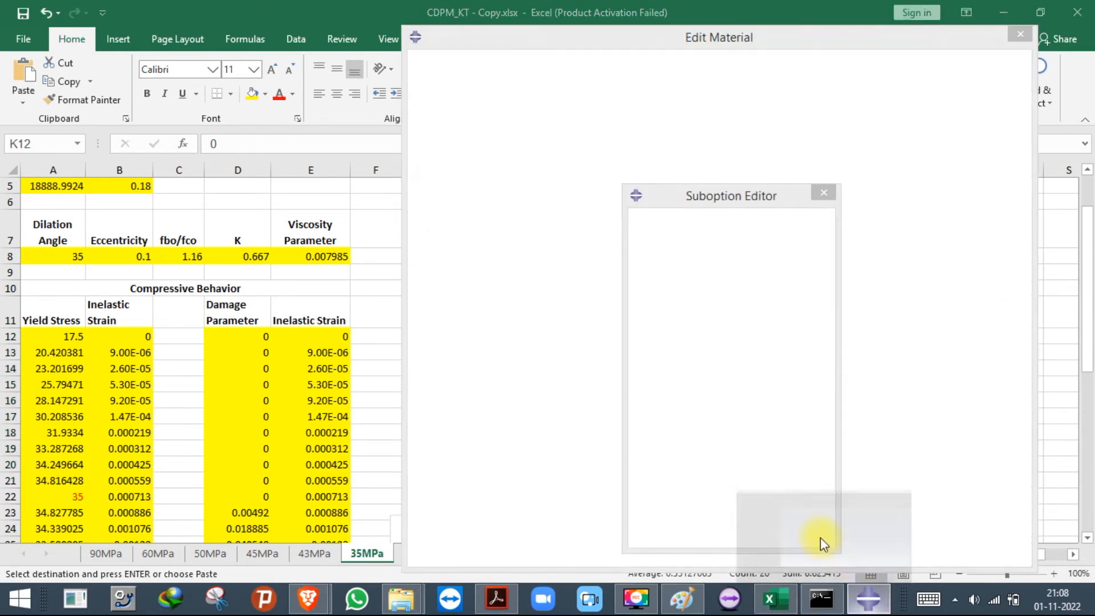
pyautogui.click(721, 373)
pyautogui.hotkey('ctrl', 'v')
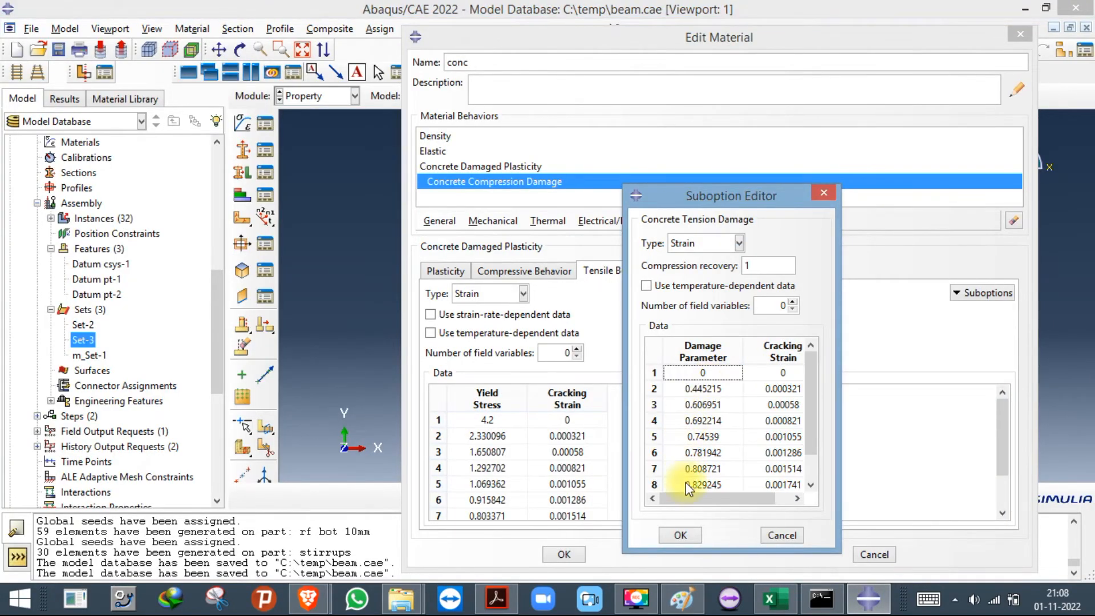
pyautogui.click(680, 536)
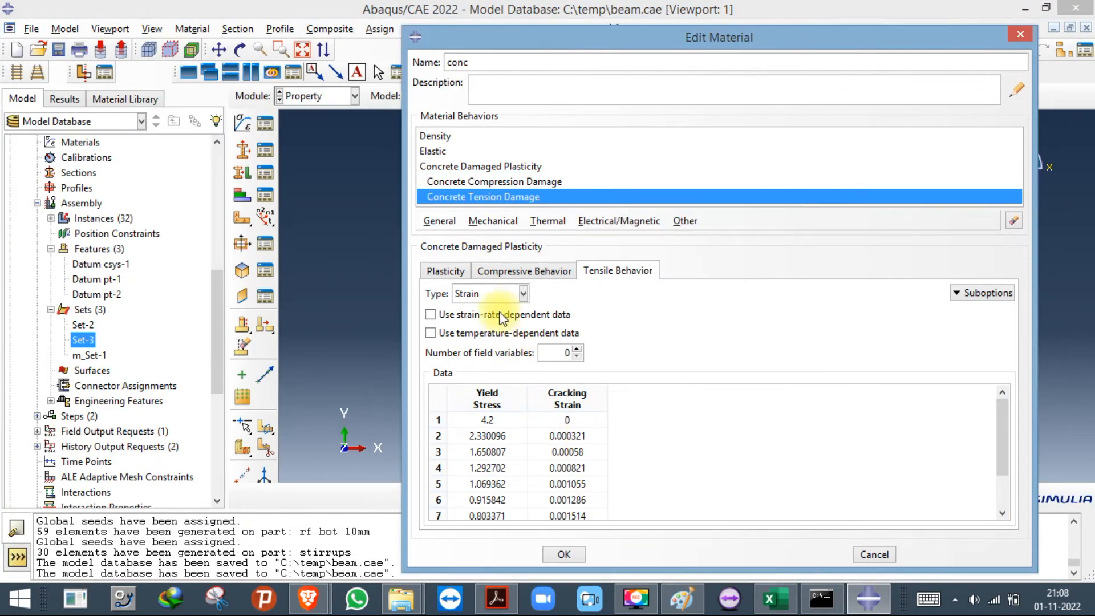
pyautogui.click(468, 136)
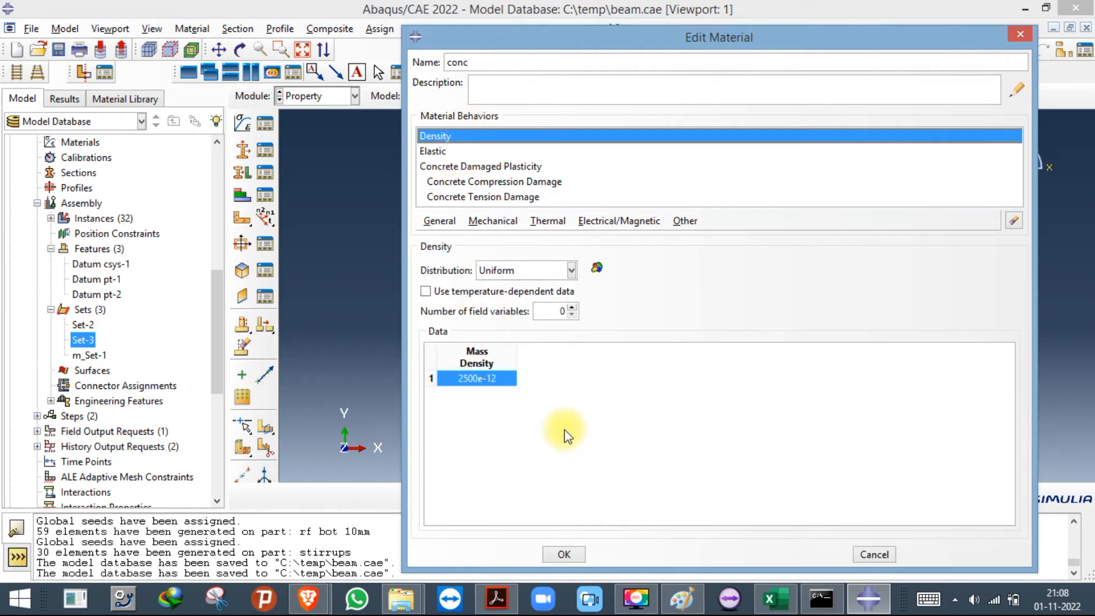
# Finish the concrete material and create a material named steel with a mass density of 7850e-12.
pyautogui.click(544, 549)
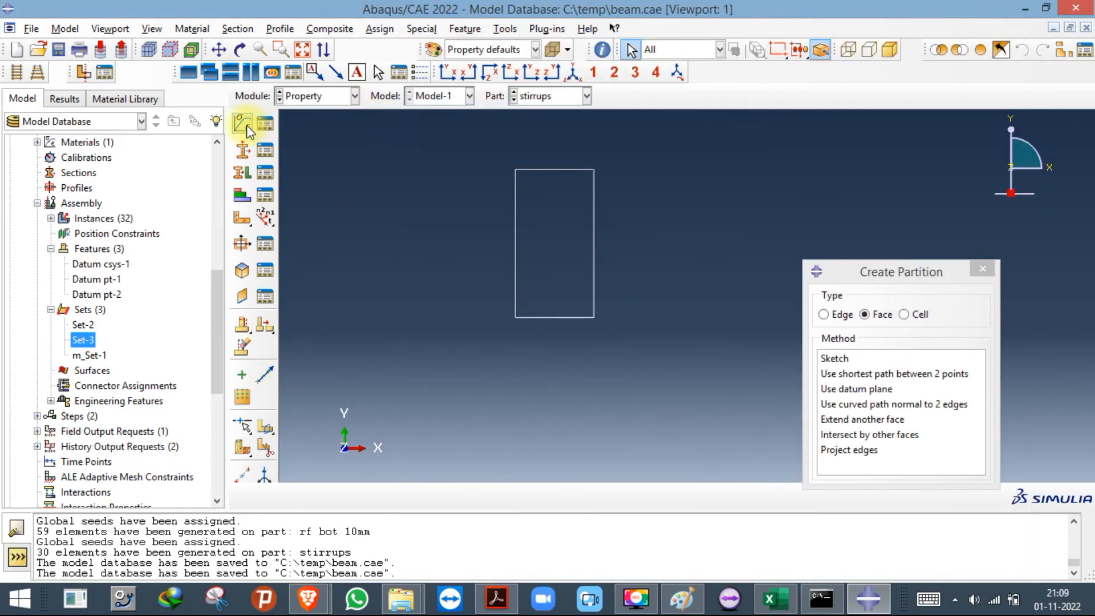
pyautogui.click(244, 125)
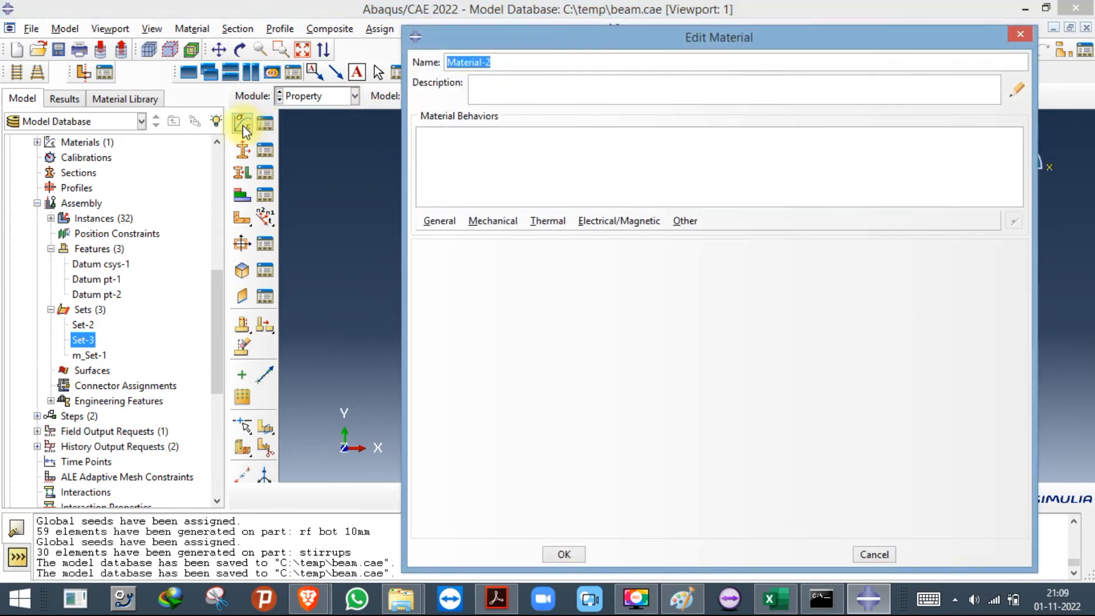
pyautogui.write('steel')
pyautogui.click(435, 222)
pyautogui.click(437, 234)
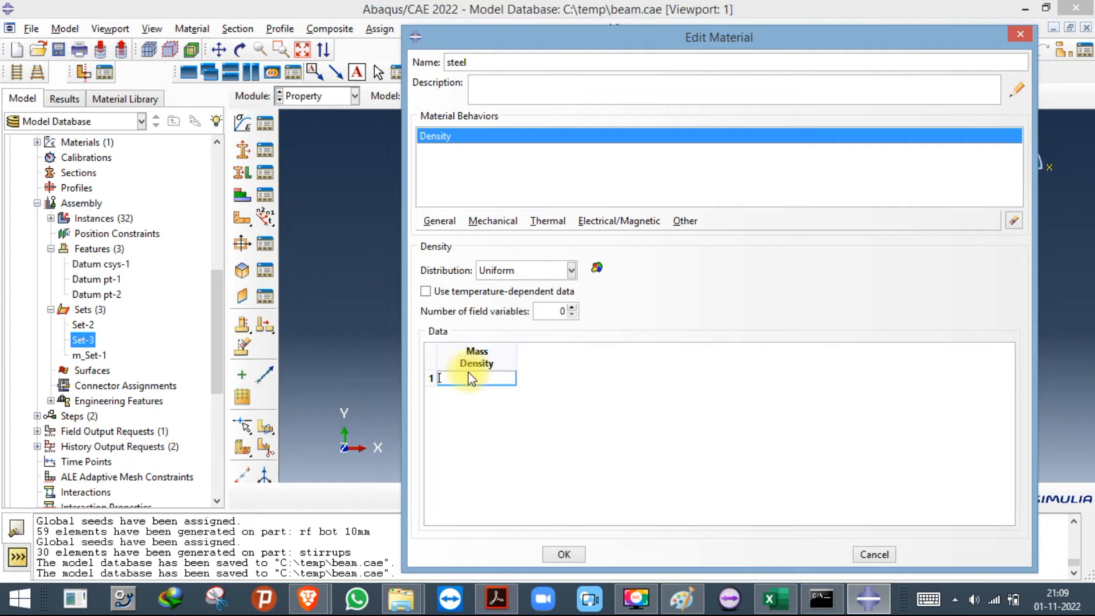
pyautogui.write('78')
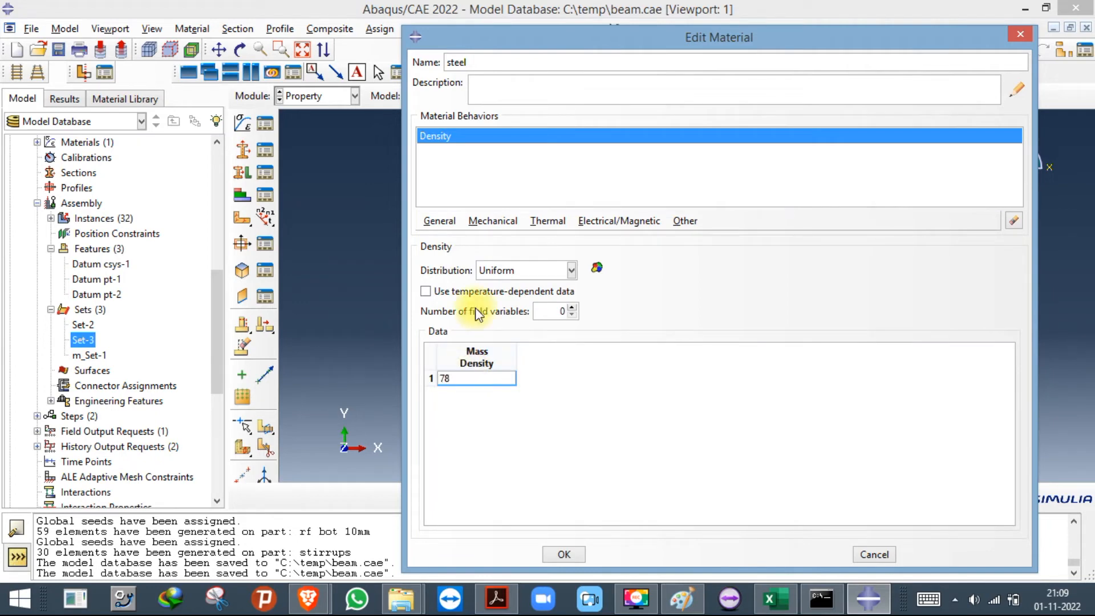
pyautogui.write('50e-12')
# Add the isotropic Elastic and the Plastic behaviors to the steel material.
pyautogui.click(546, 221)
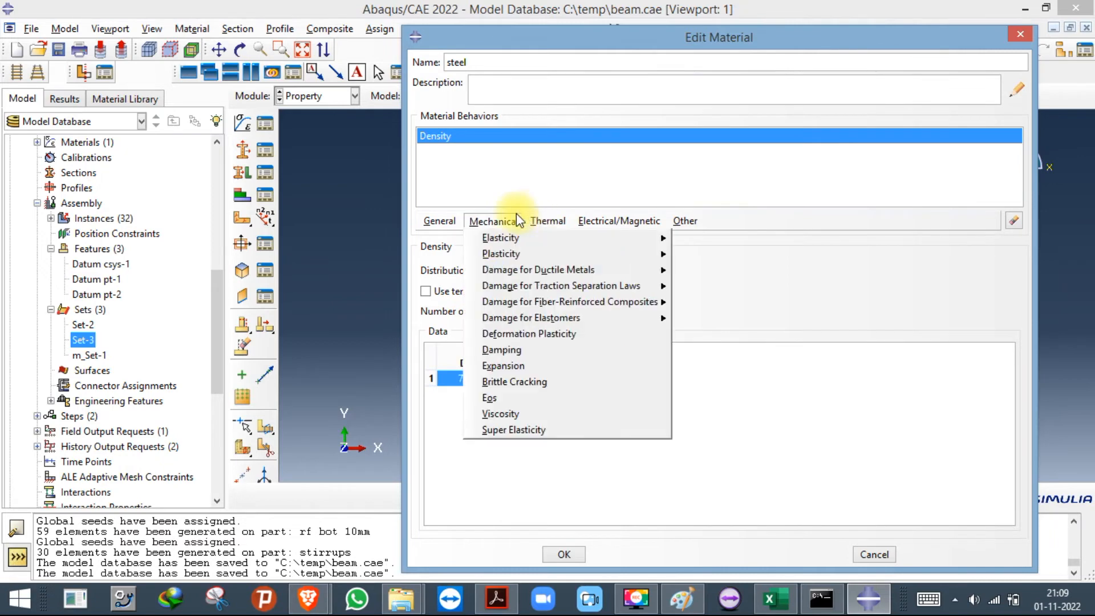
pyautogui.click(755, 234)
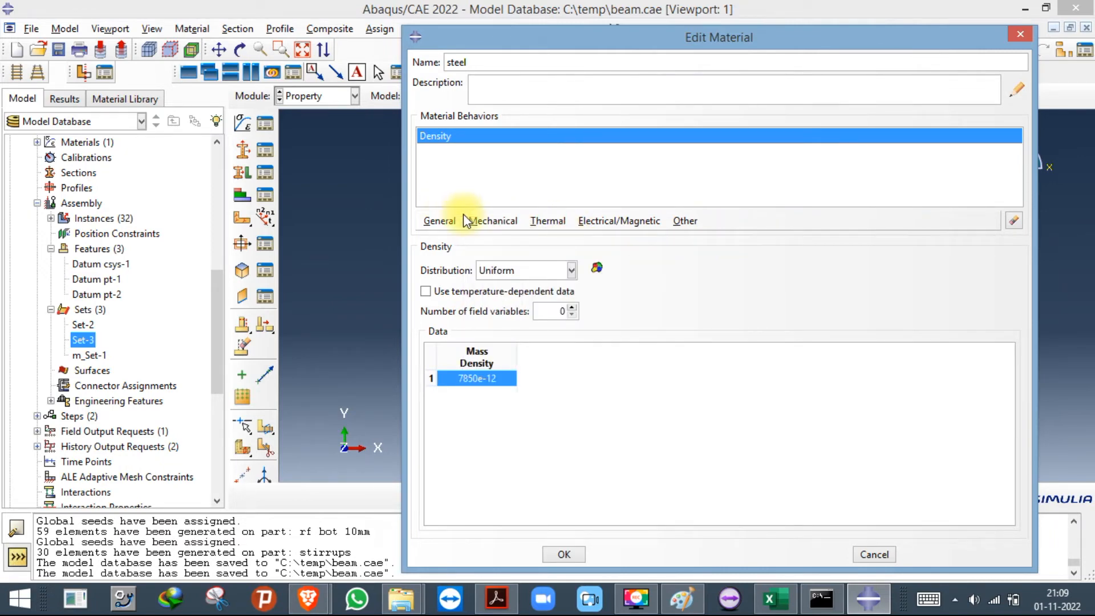
pyautogui.click(502, 221)
pyautogui.moveTo(627, 237)
pyautogui.click(707, 237)
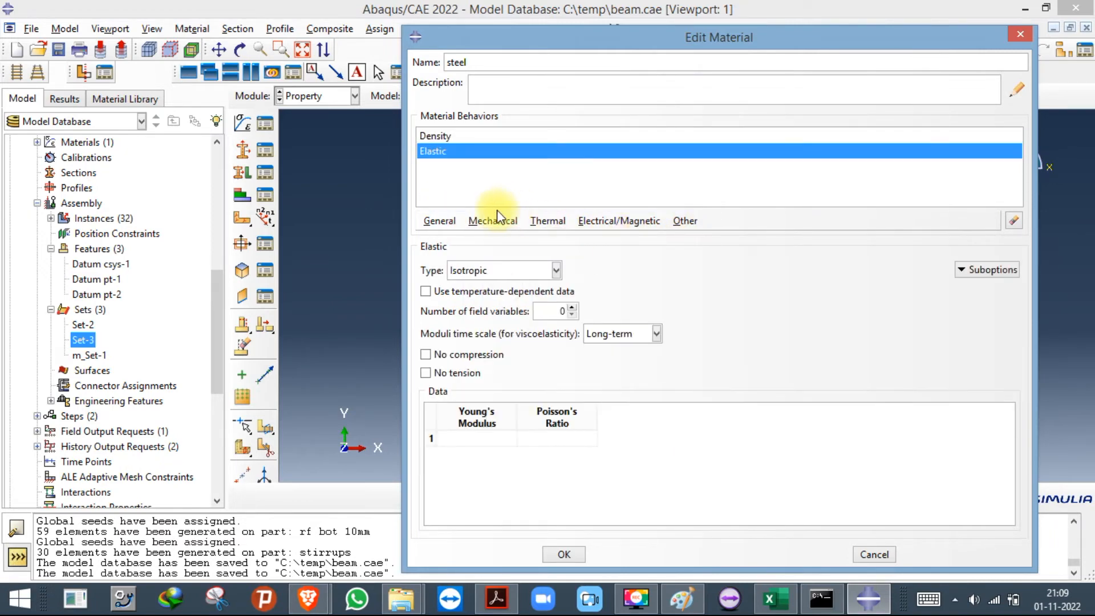
pyautogui.click(489, 220)
pyautogui.moveTo(552, 254)
pyautogui.click(699, 255)
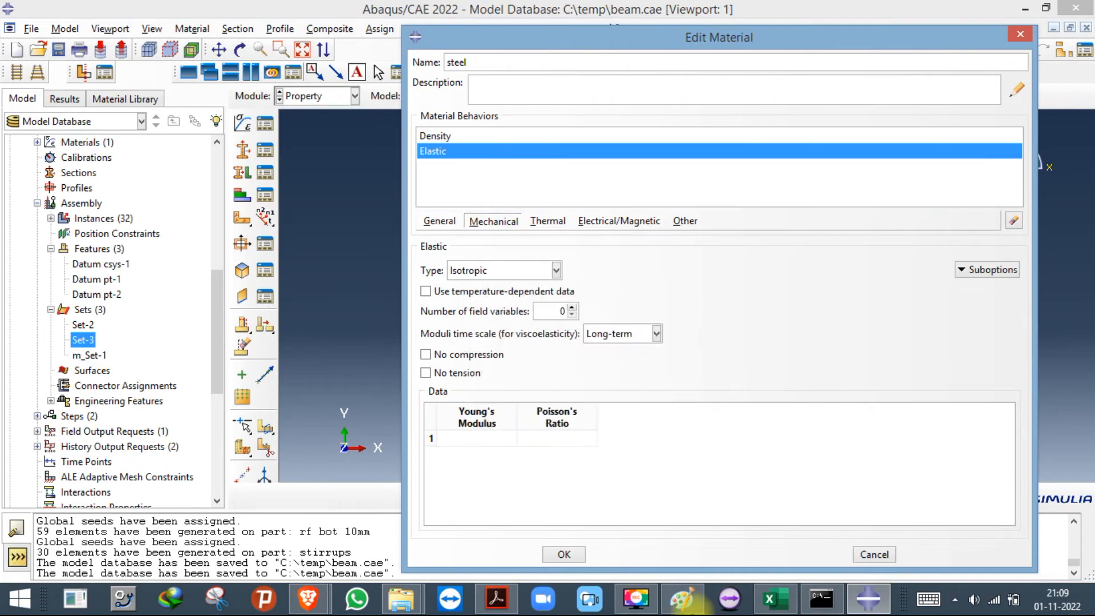
# Consult steel.JPG on the desktop for the 6 mm bar and enter yield stress 393.6 at plastic strain 0 in the Abaqus plastic data.
pyautogui.click(1090, 603)
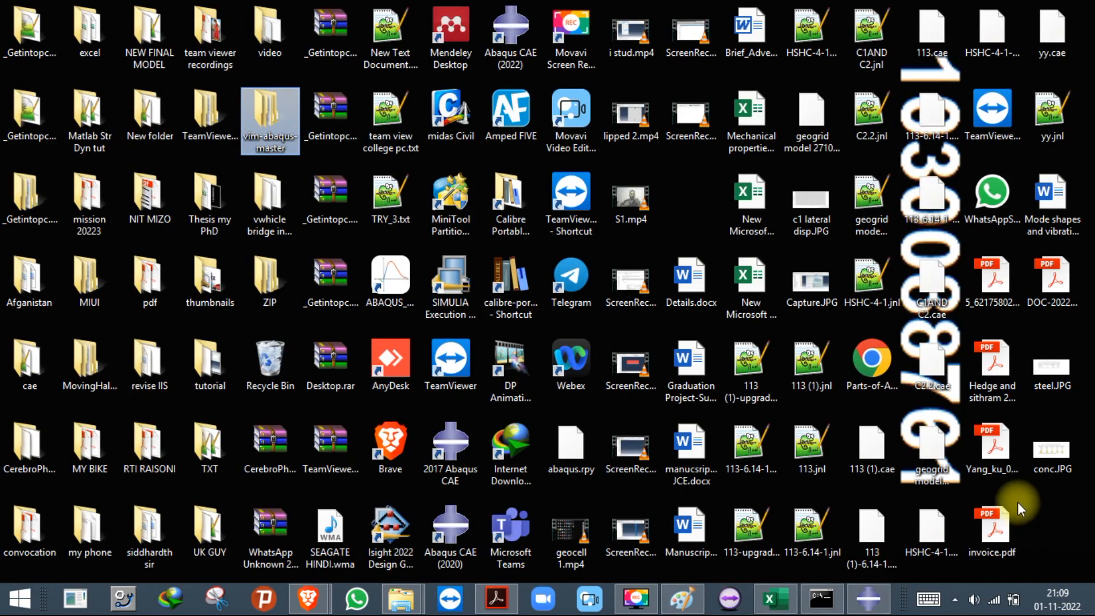
pyautogui.doubleClick(1047, 383)
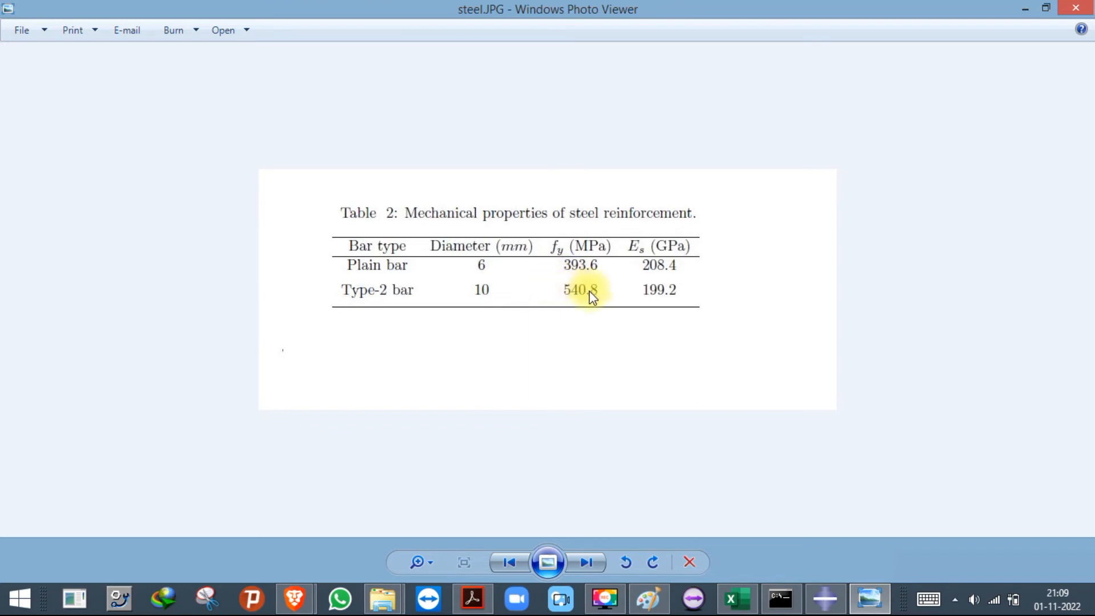
pyautogui.click(825, 598)
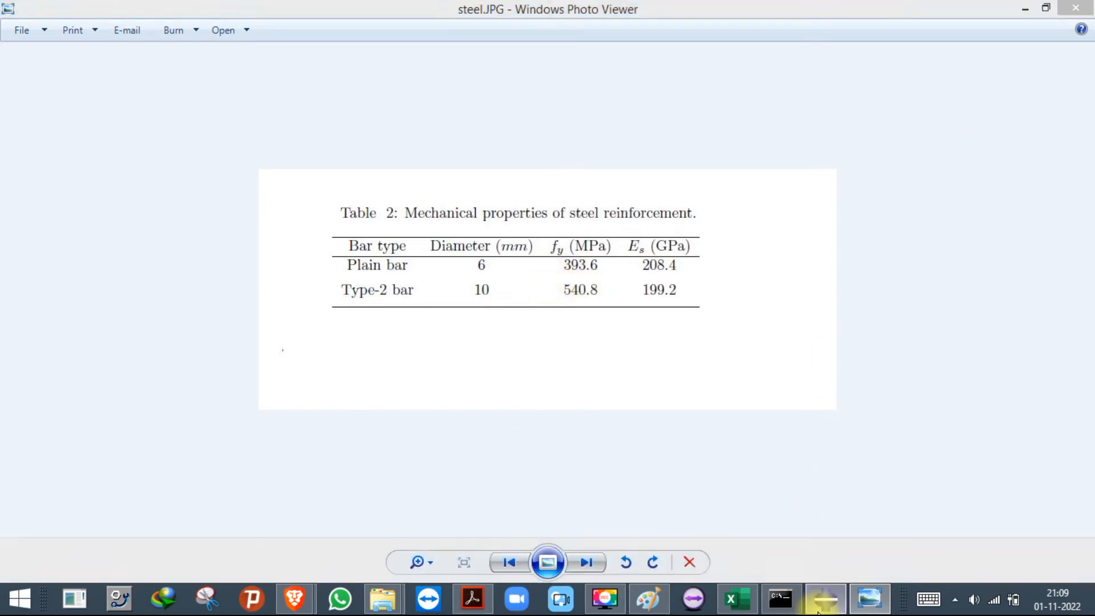
pyautogui.click(575, 559)
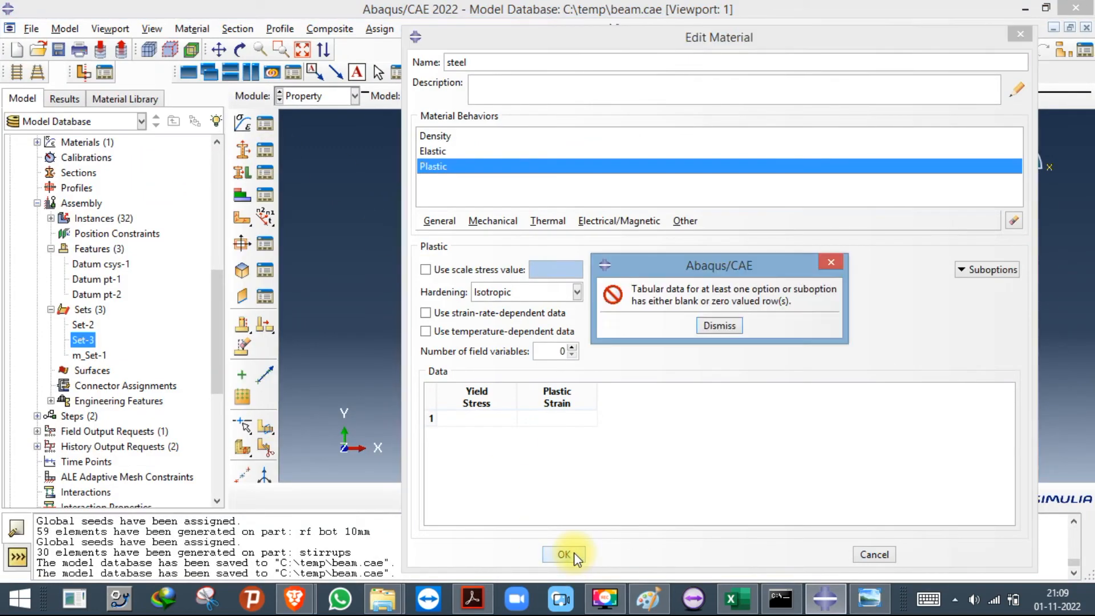
pyautogui.click(718, 325)
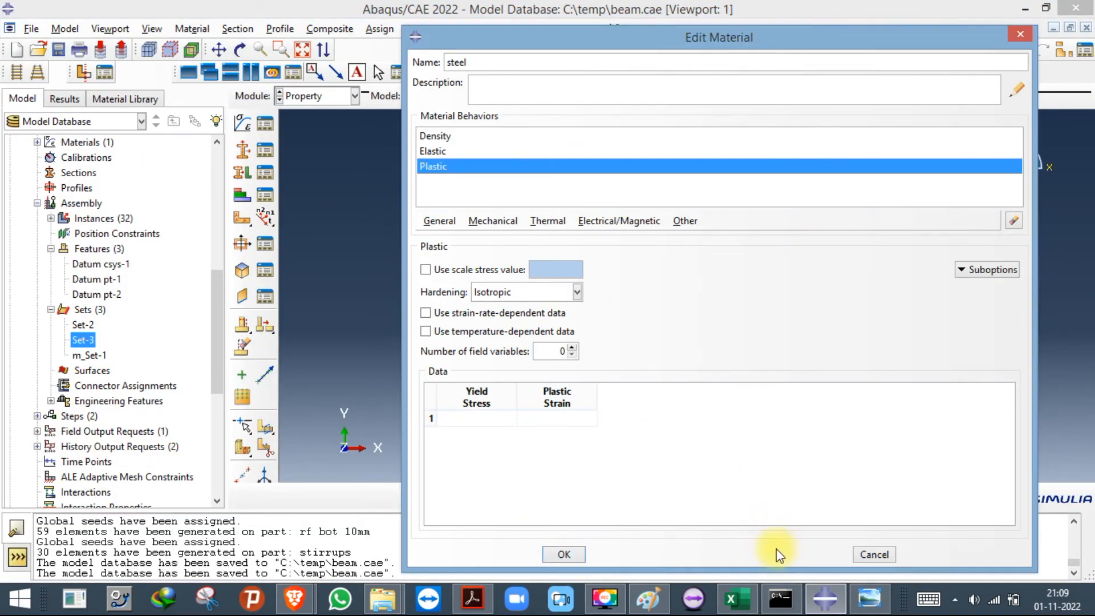
pyautogui.click(862, 607)
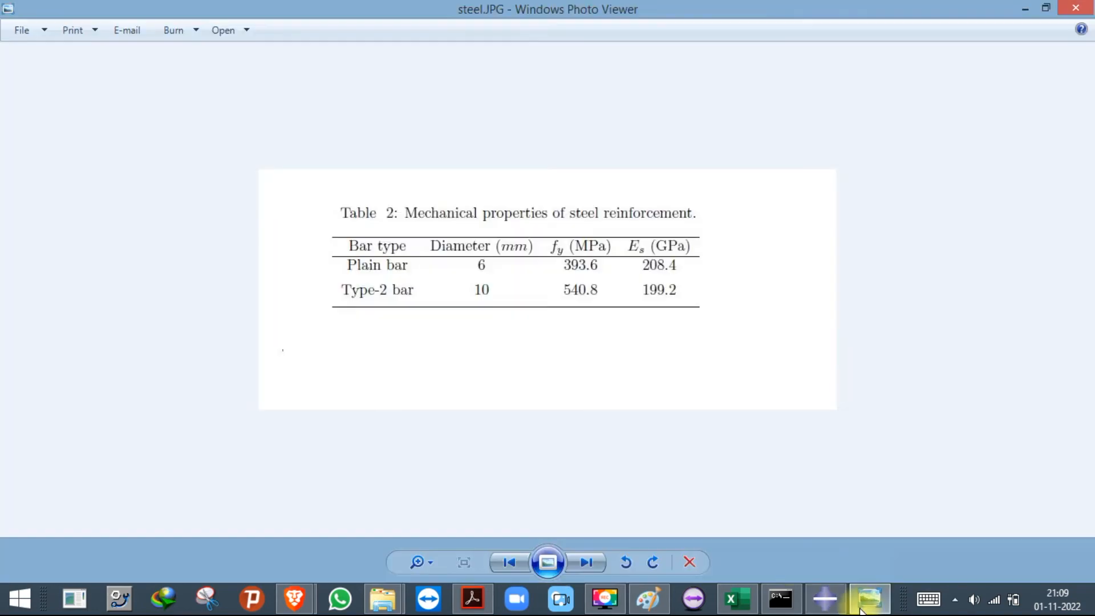
pyautogui.click(834, 596)
pyautogui.click(459, 418)
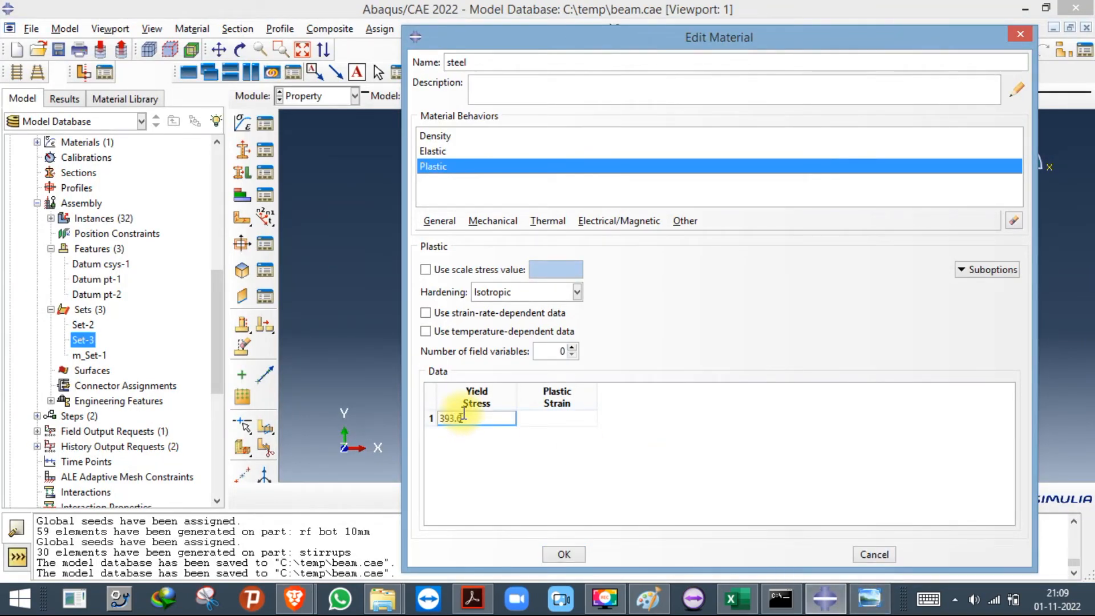
pyautogui.write('393.6')
pyautogui.click(531, 420)
pyautogui.press('Tab')
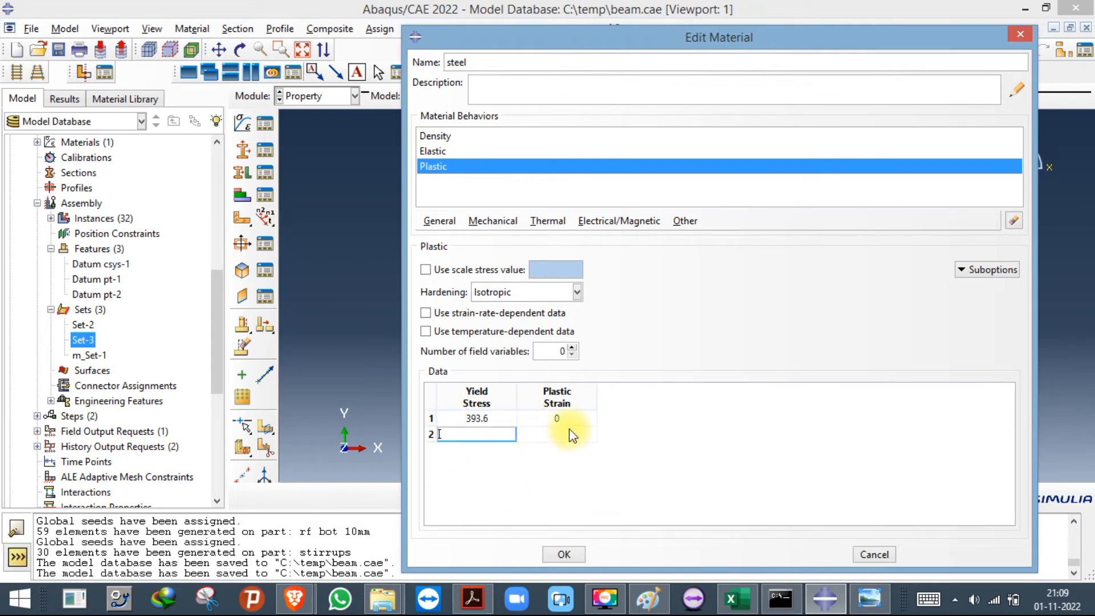
# Add a second plastic data row with yield stress 600 and plastic strain 0.18.
pyautogui.write('4')
pyautogui.press('BackSpace')
pyautogui.write('45')
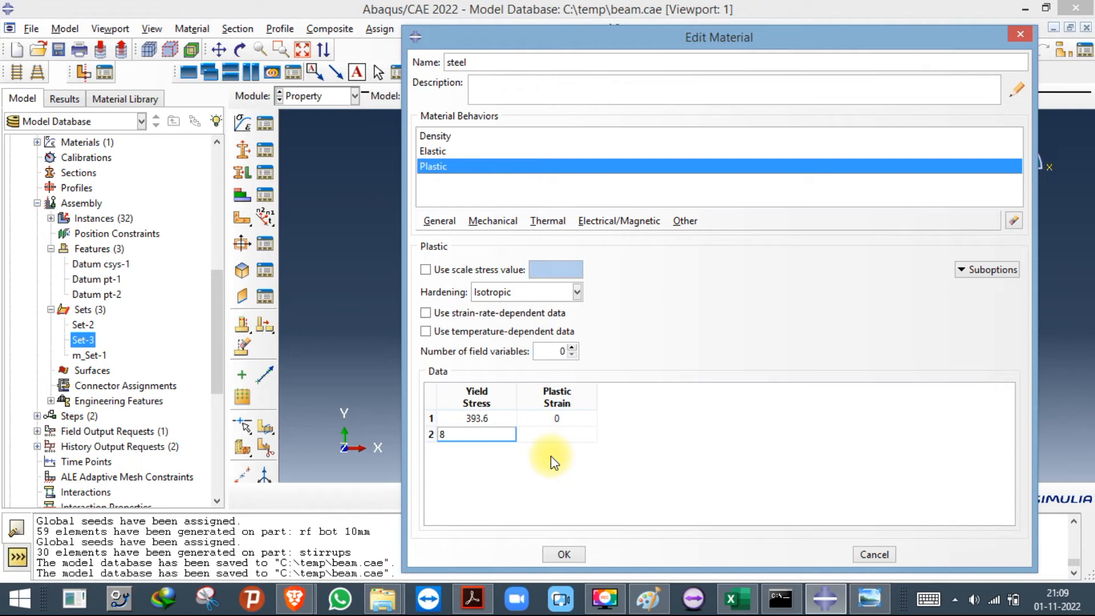
pyautogui.write('6..')
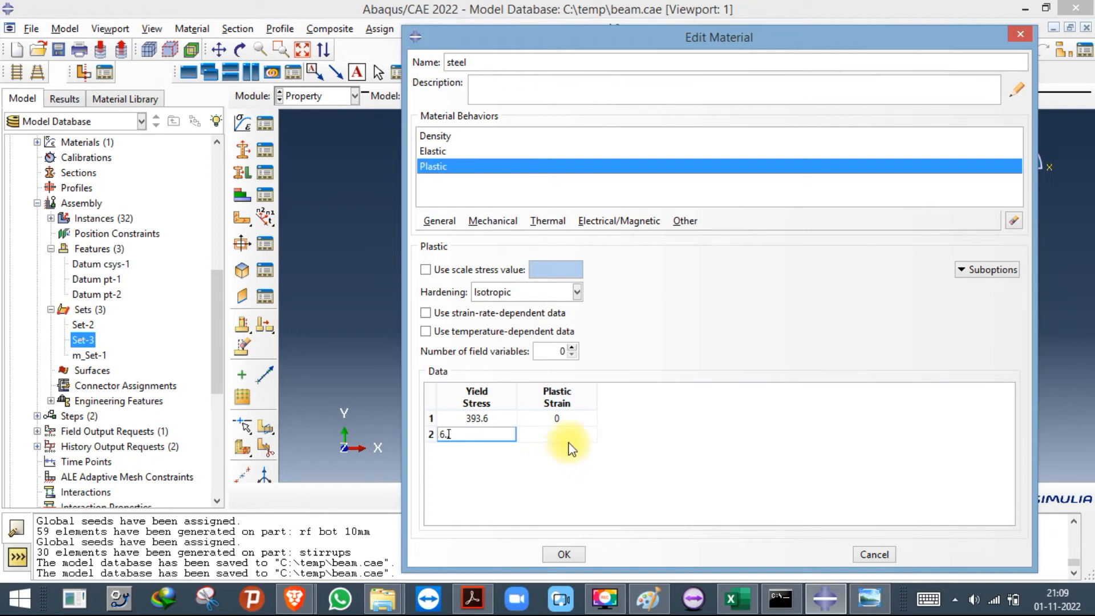
pyautogui.write('00')
pyautogui.click(567, 433)
pyautogui.write('0.18')
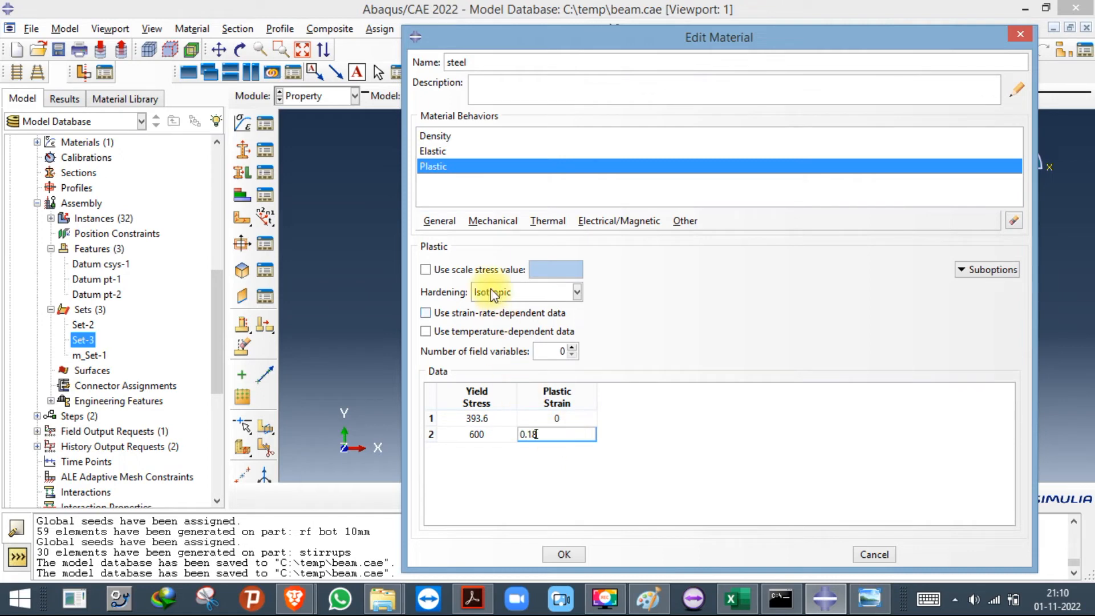
# Set the steel's Young's modulus to 208.4e3, taken from the 6 mm bar's row in steel.JPG.
pyautogui.click(438, 151)
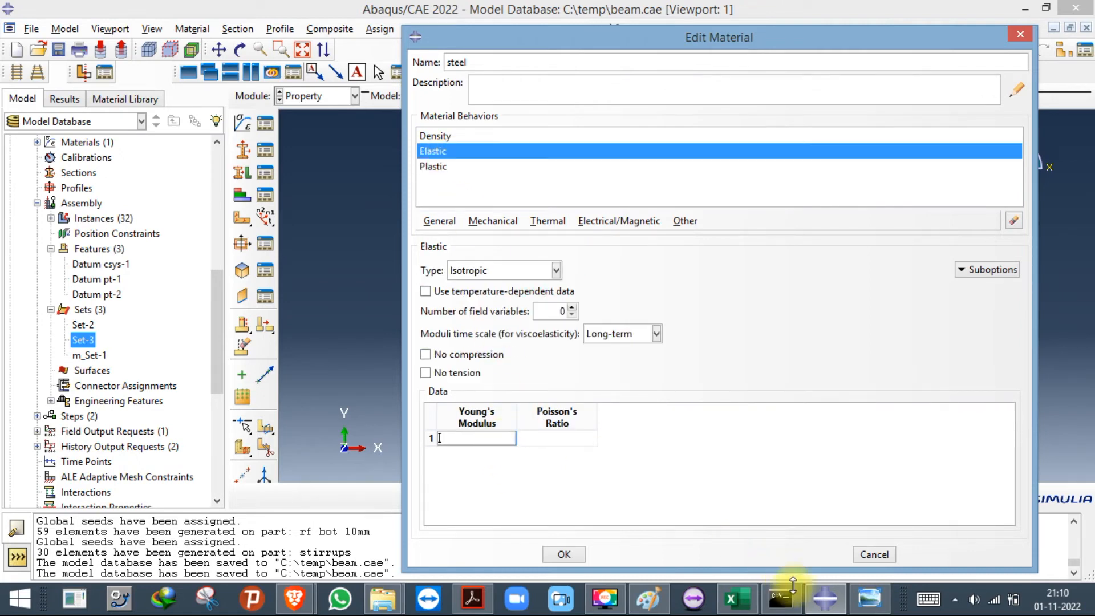
pyautogui.click(857, 609)
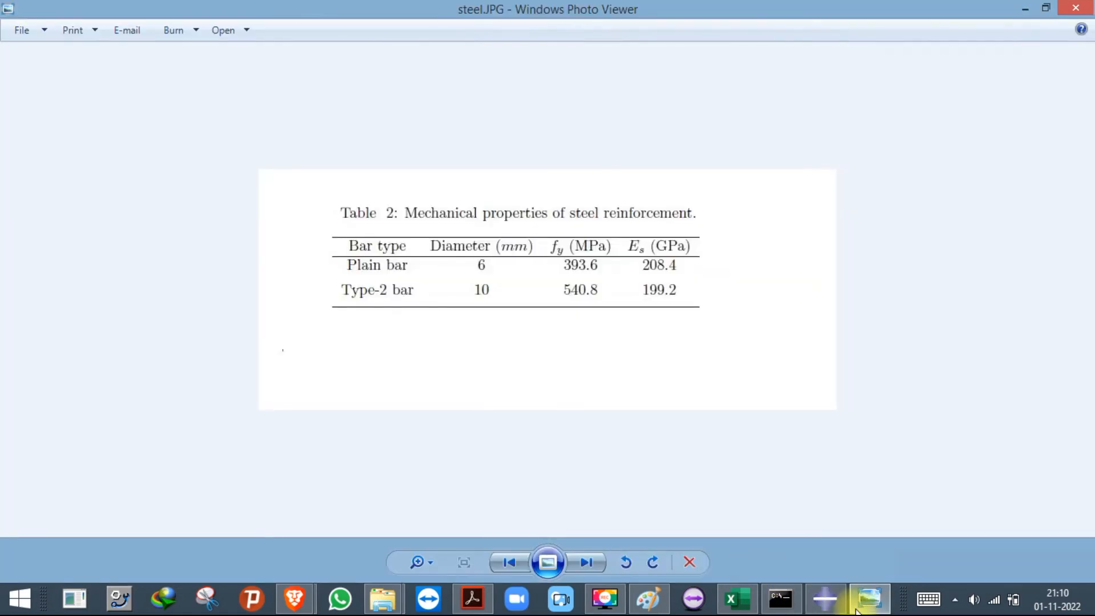
pyautogui.click(857, 608)
pyautogui.click(507, 436)
pyautogui.write('200')
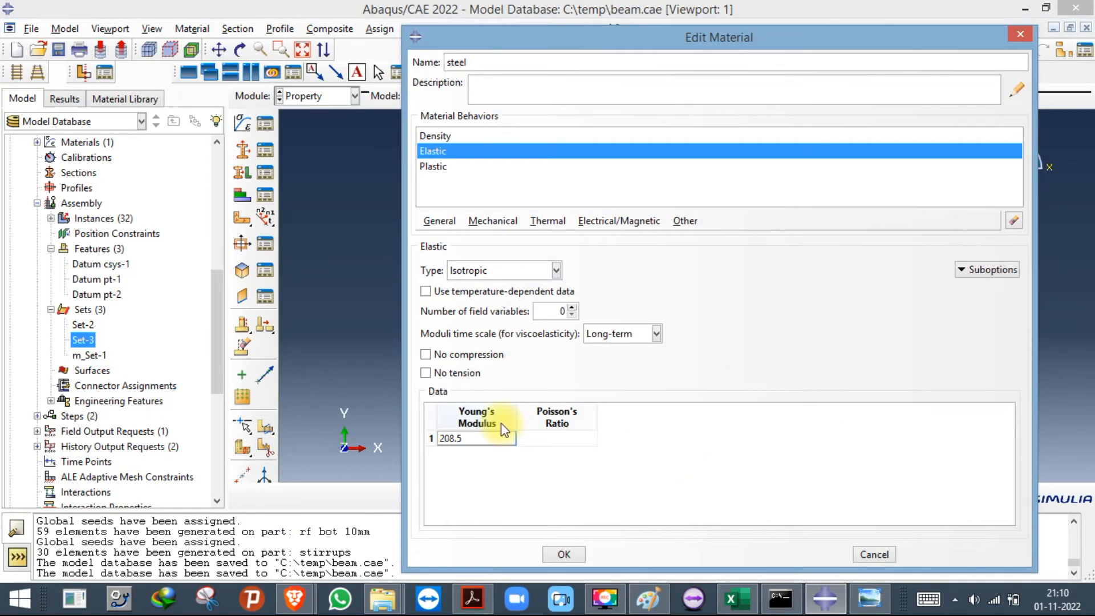
pyautogui.write('.5')
pyautogui.press('BackSpace')
pyautogui.write('.4e3')
# Recheck the reinforcement table in steel.JPG and set the steel's Poisson's ratio to 0.3.
pyautogui.click(551, 439)
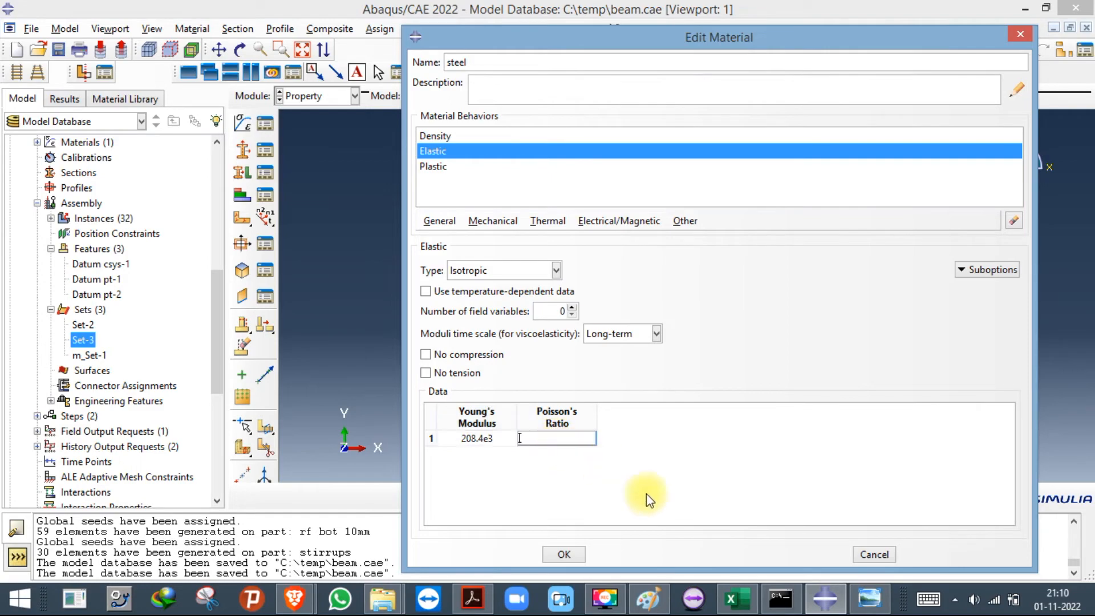
pyautogui.click(825, 602)
pyautogui.click(825, 604)
pyautogui.click(862, 604)
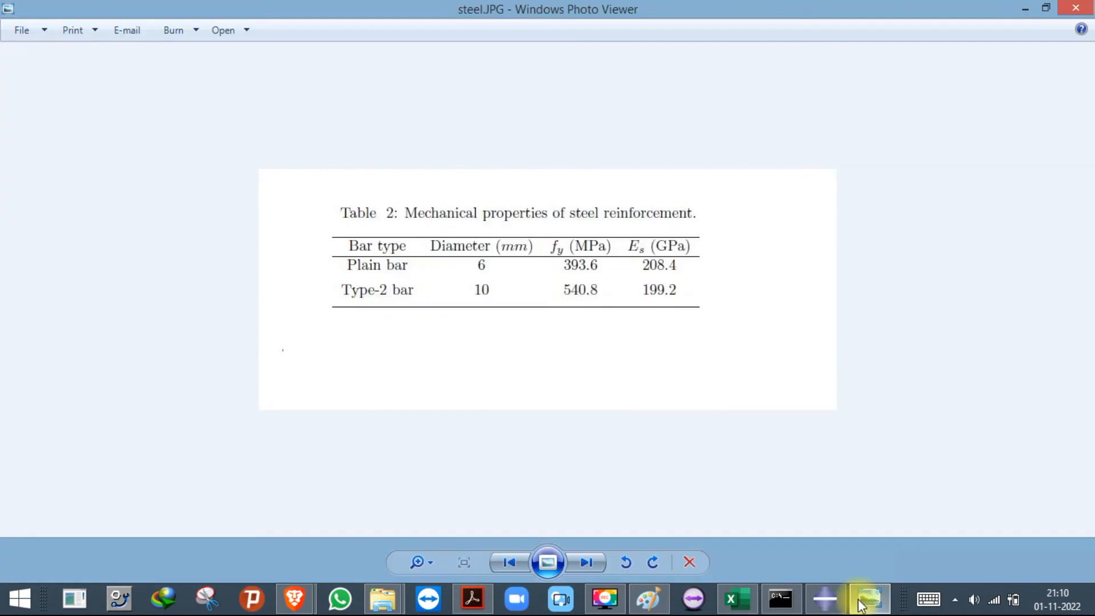
pyautogui.click(825, 599)
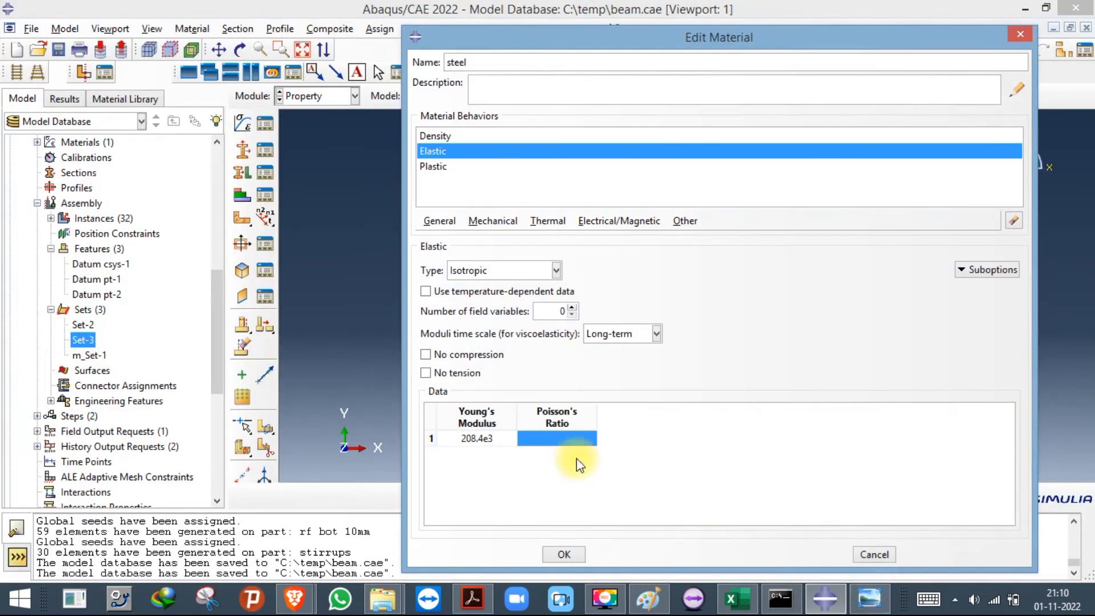
pyautogui.click(534, 438)
pyautogui.write('0.3')
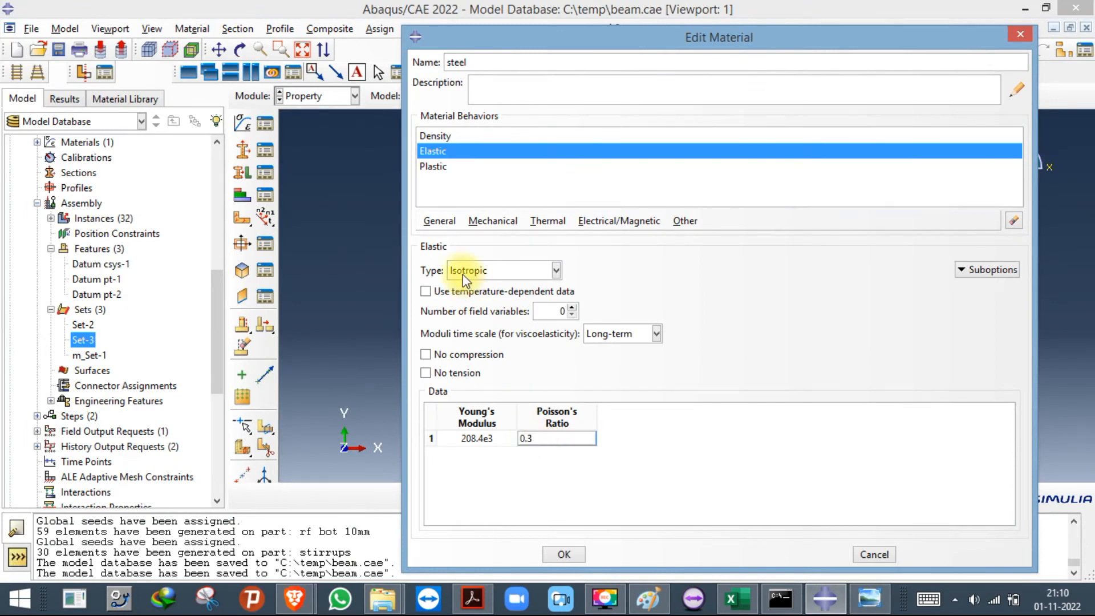
# Rename the material as steel 6mm and save its definition.
pyautogui.click(474, 68)
pyautogui.write('6')
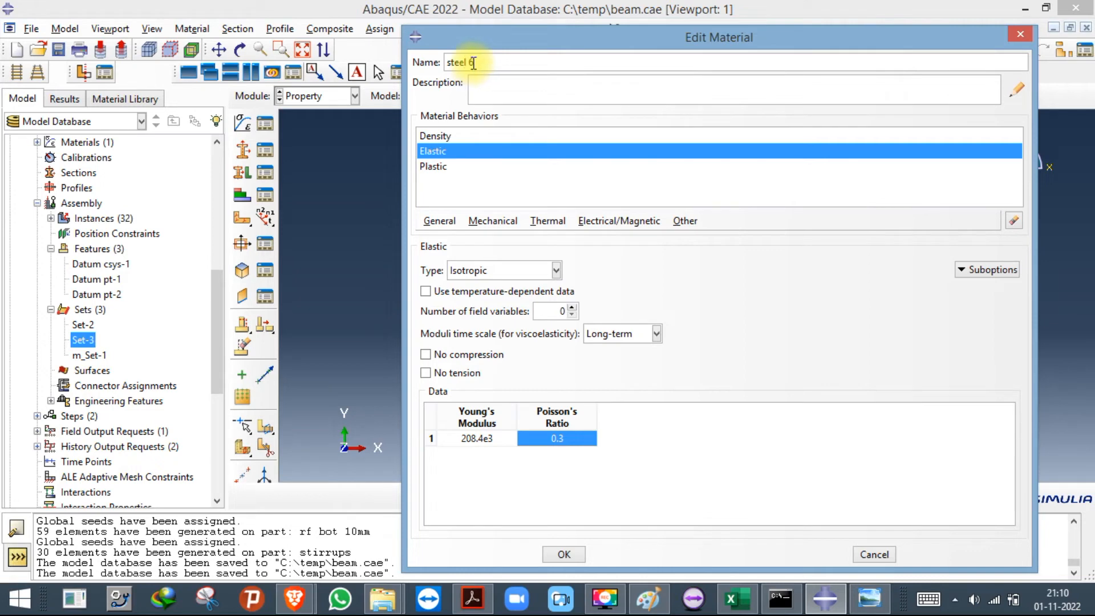
pyautogui.write('mm')
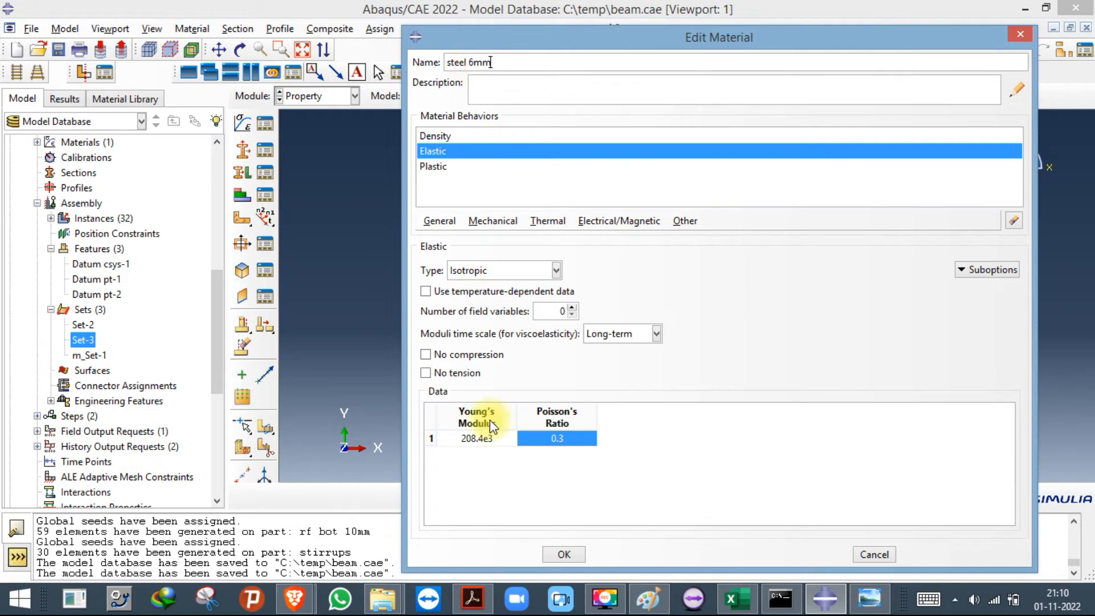
pyautogui.click(562, 553)
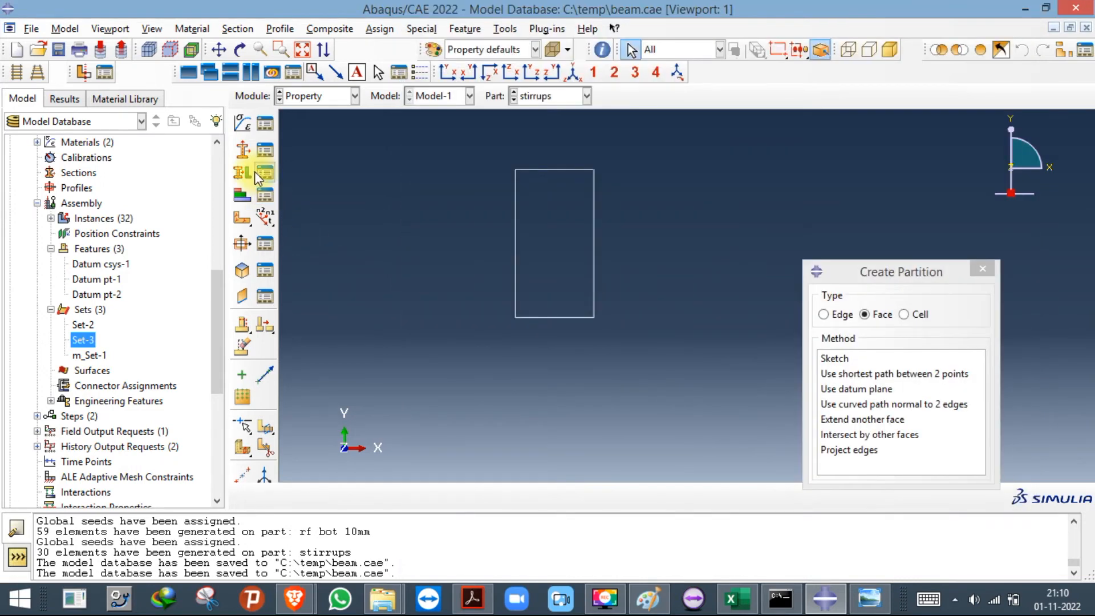
# Copy the steel 6mm material to a new material named steel 10mm.
pyautogui.click(259, 121)
pyautogui.click(308, 326)
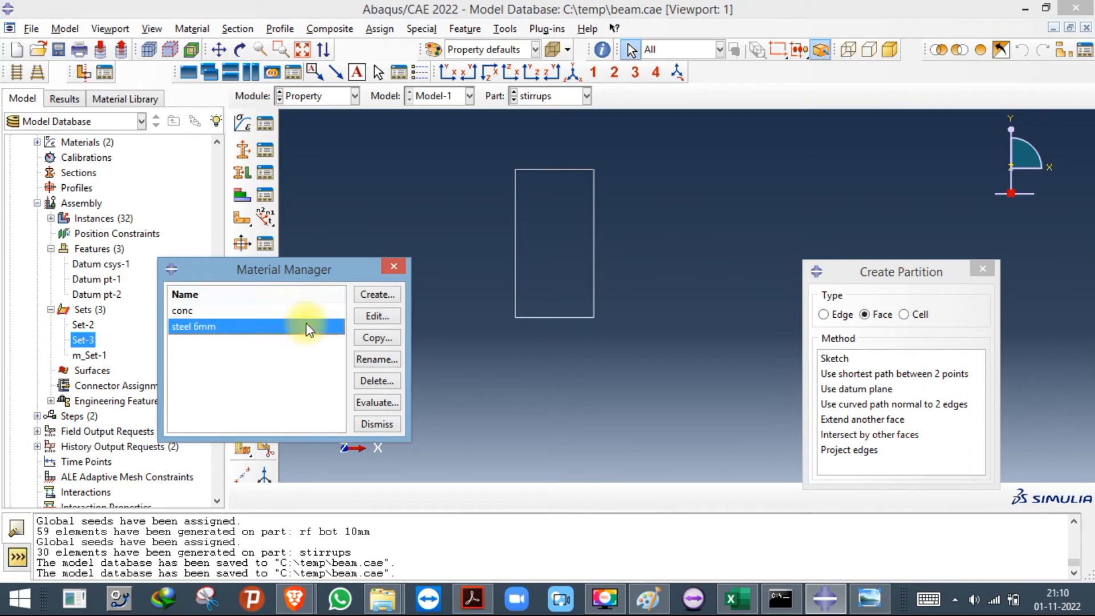
pyautogui.click(376, 337)
pyautogui.moveTo(85, 128); pyautogui.dragTo(39, 137)
pyautogui.press('BackSpace')
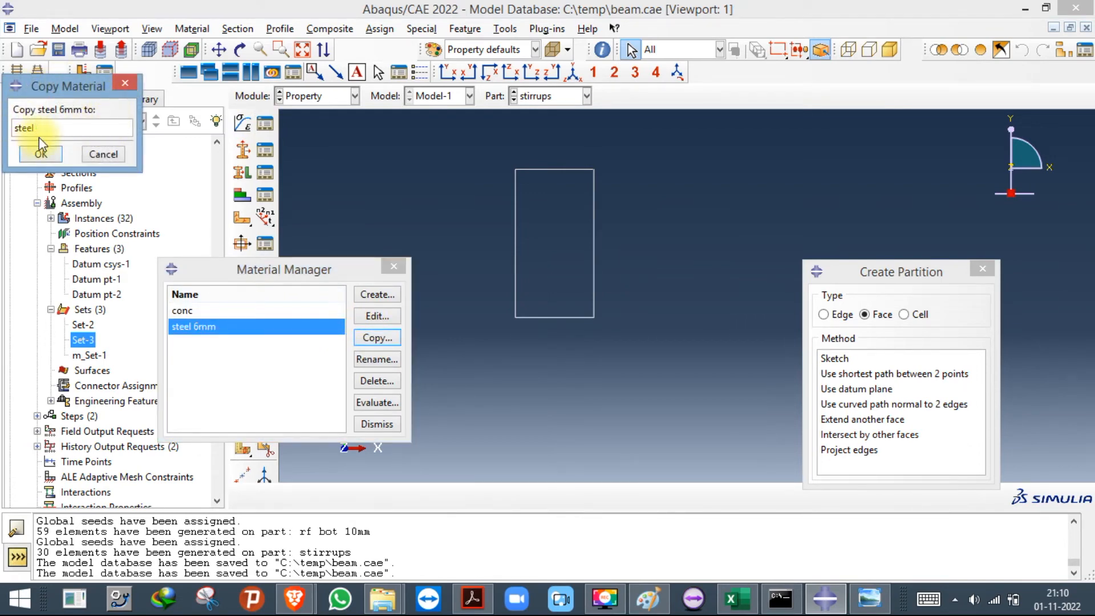
pyautogui.write('10mm')
pyautogui.click(36, 149)
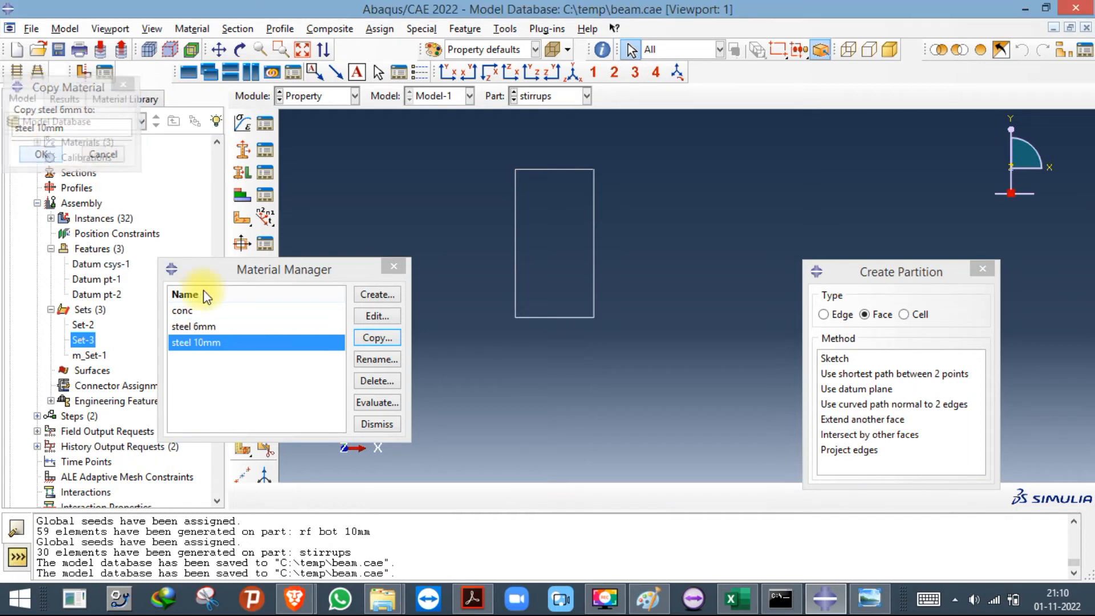
# Set the steel 10mm material's Young's modulus to 199.2e3, taken from the 10 mm bar's row in steel.JPG.
pyautogui.doubleClick(207, 341)
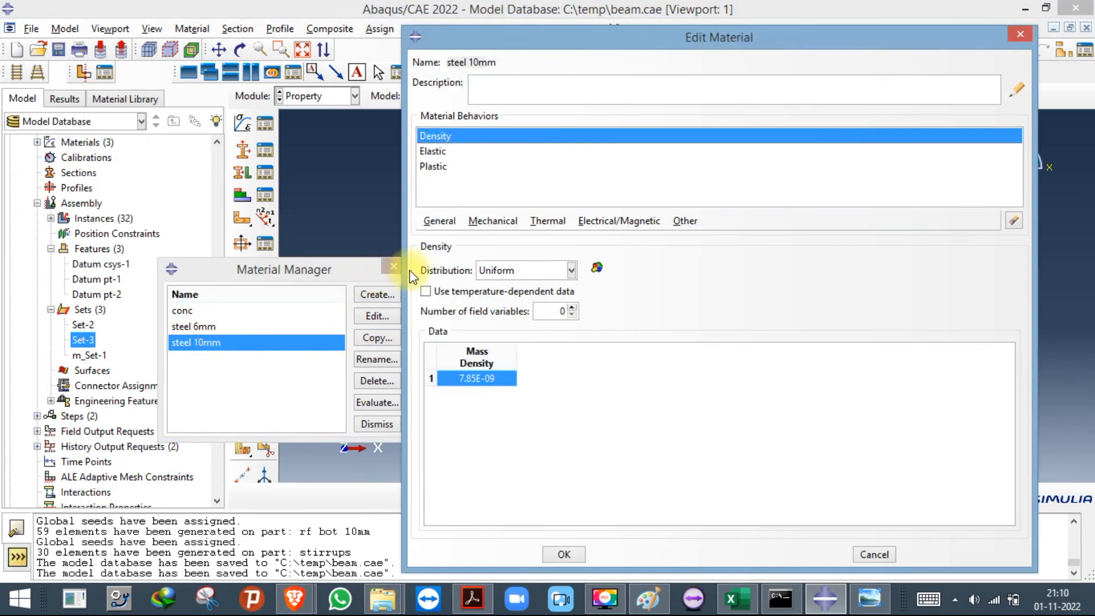
pyautogui.click(438, 151)
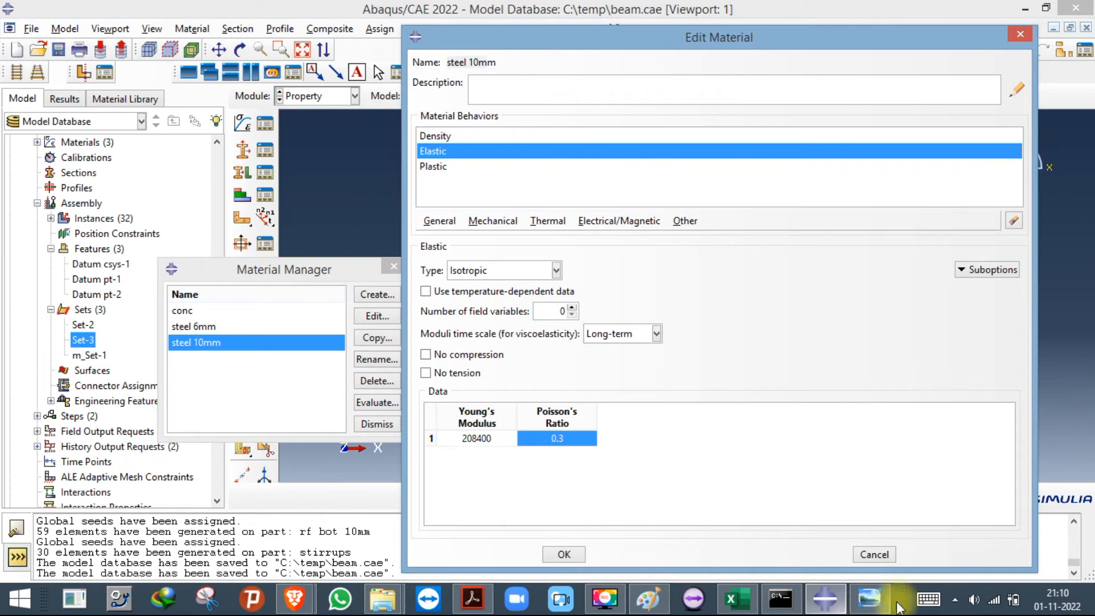
pyautogui.moveTo(872, 601)
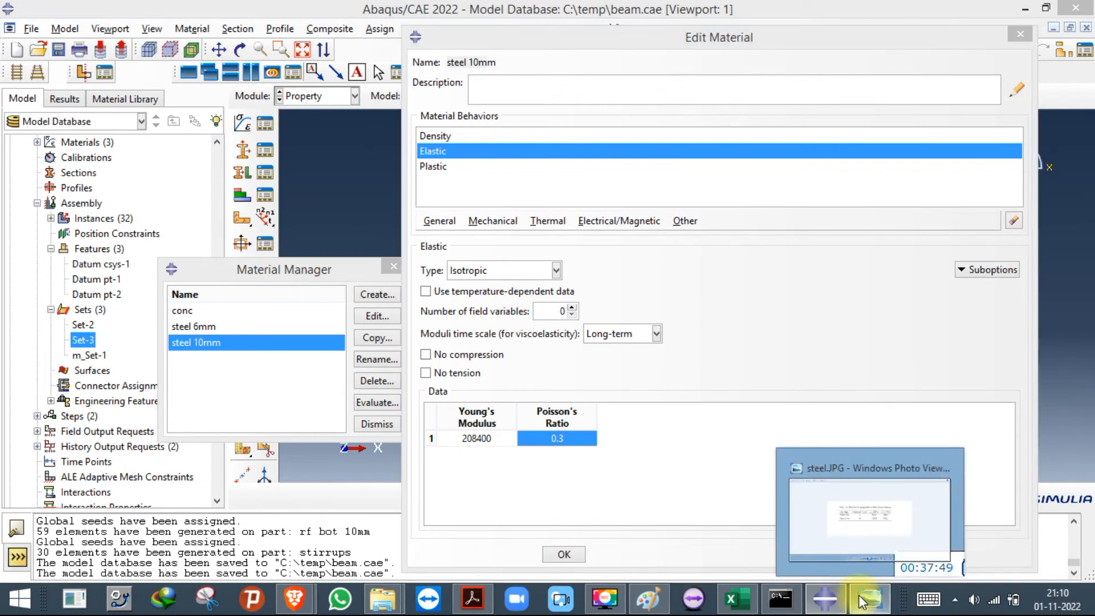
pyautogui.click(862, 602)
pyautogui.click(862, 601)
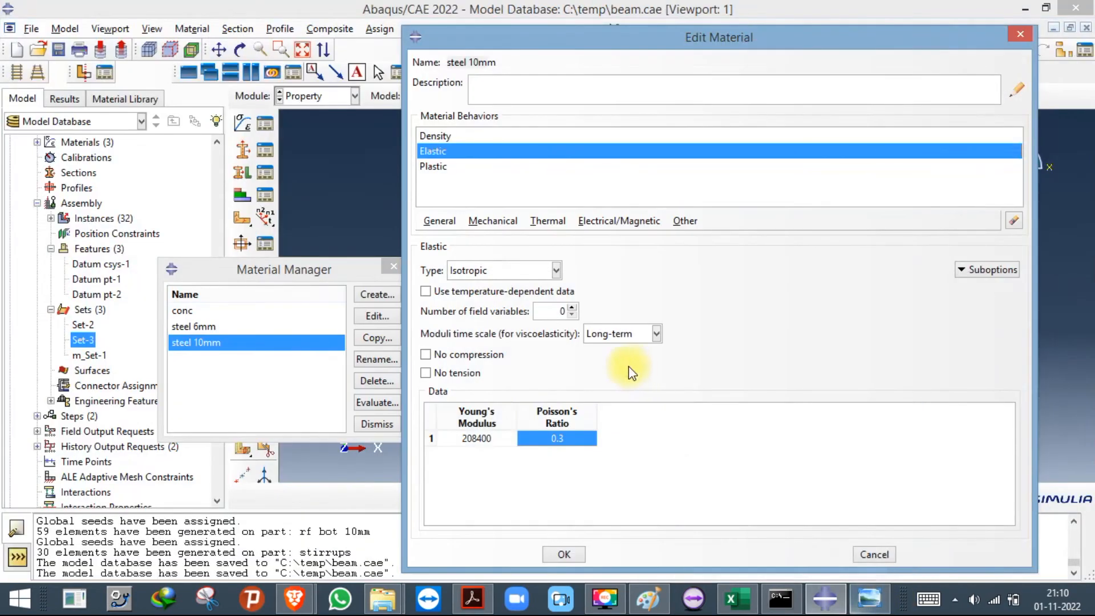
pyautogui.doubleClick(479, 438)
pyautogui.press('BackSpace')
pyautogui.write('199')
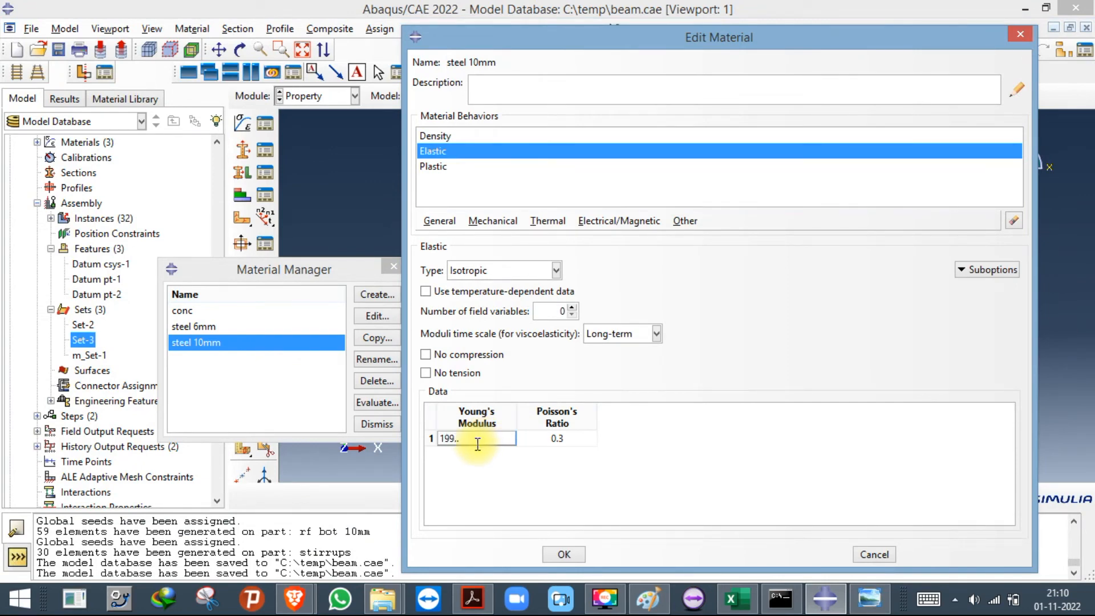
pyautogui.write('.23')
pyautogui.press('BackSpace')
pyautogui.write('e3')
# Set the yield stress at zero plastic strain of steel 10mm to 540.8, taken from steel.JPG.
pyautogui.click(474, 166)
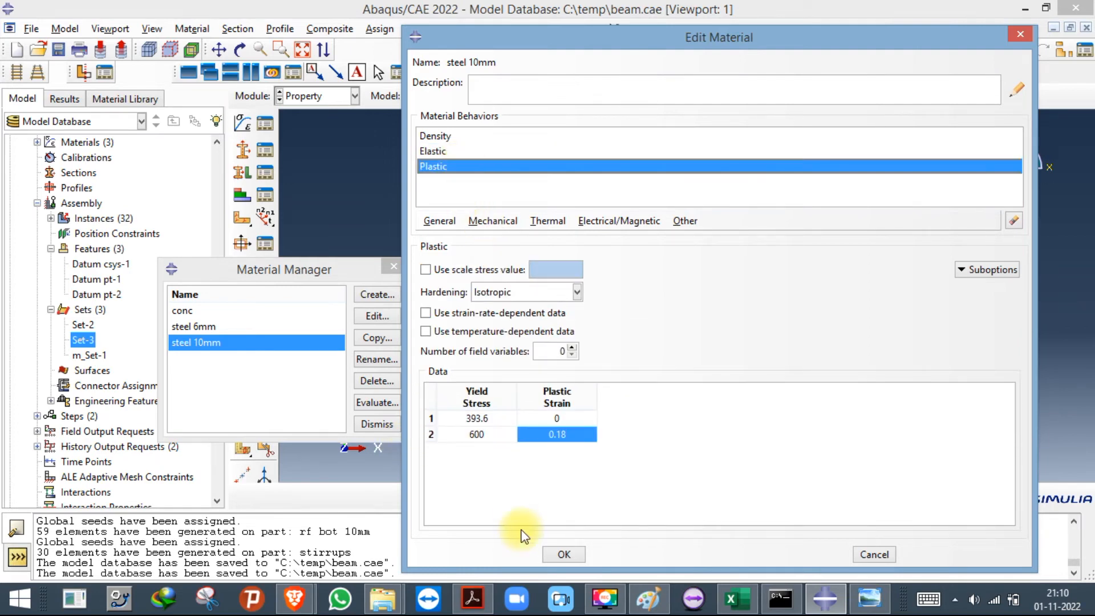
pyautogui.click(865, 599)
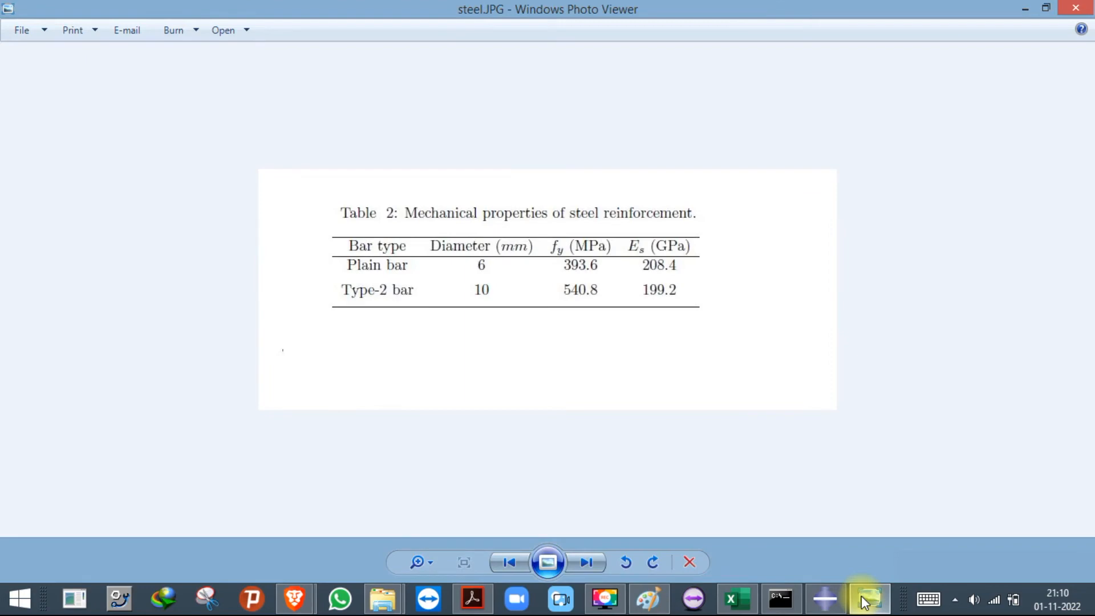
pyautogui.click(865, 599)
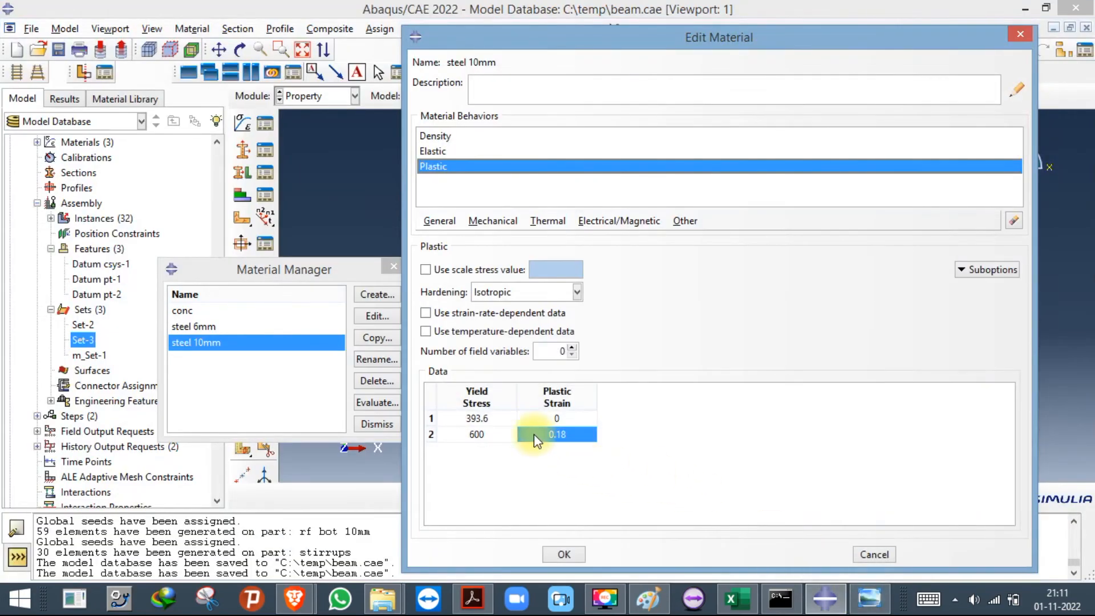
pyautogui.doubleClick(495, 421)
pyautogui.write('540')
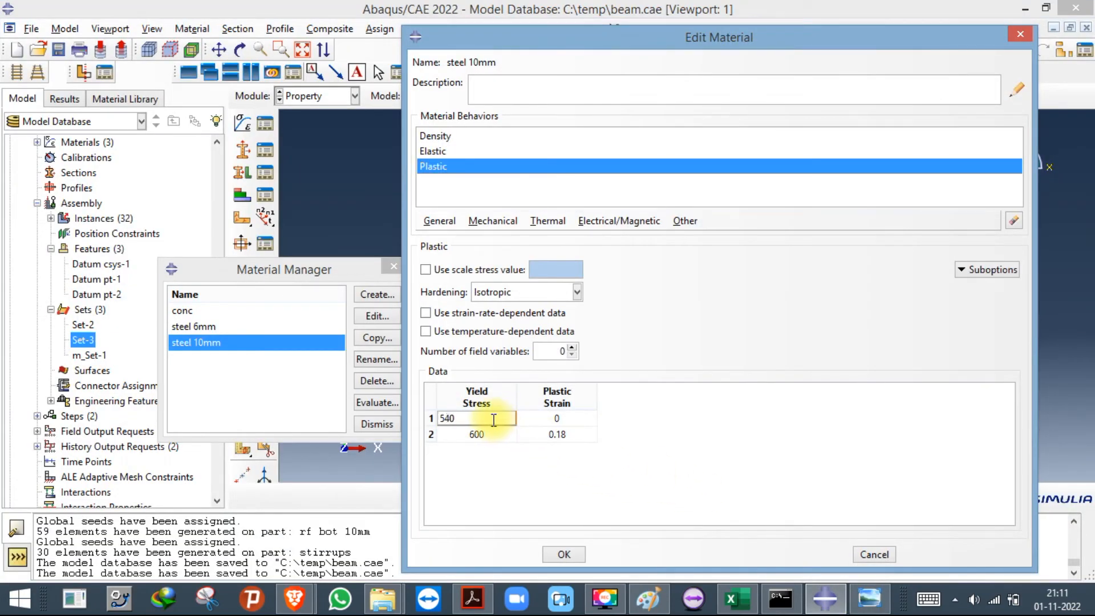
pyautogui.write('.8')
# Set the second plastic data row of steel 10mm to yield stress 800 at plastic strain 0.3, and save the material.
pyautogui.doubleClick(489, 437)
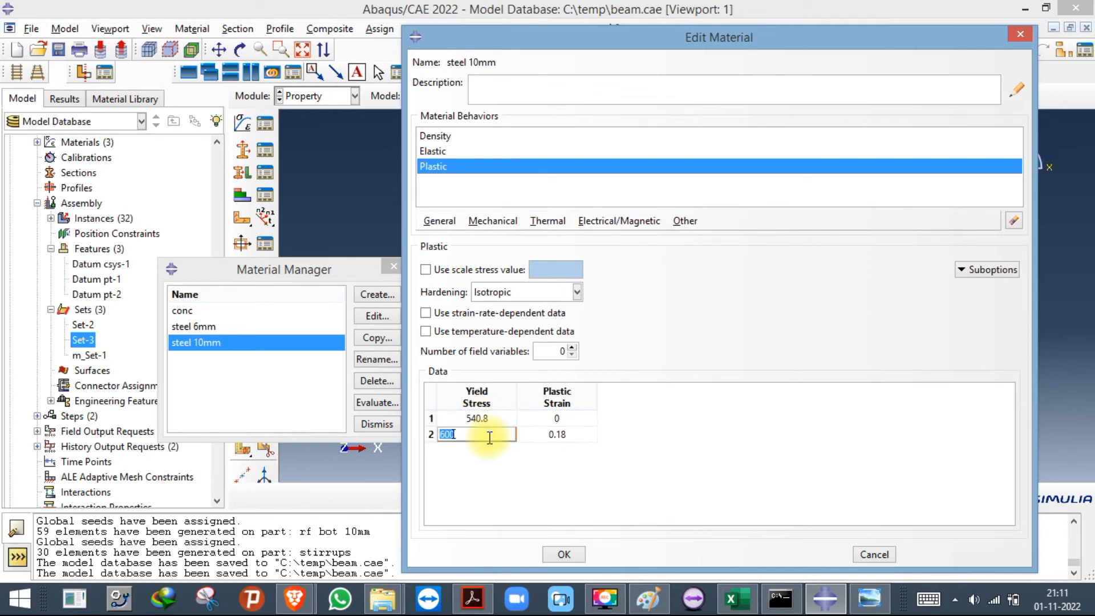
pyautogui.write('800')
pyautogui.press('Tab')
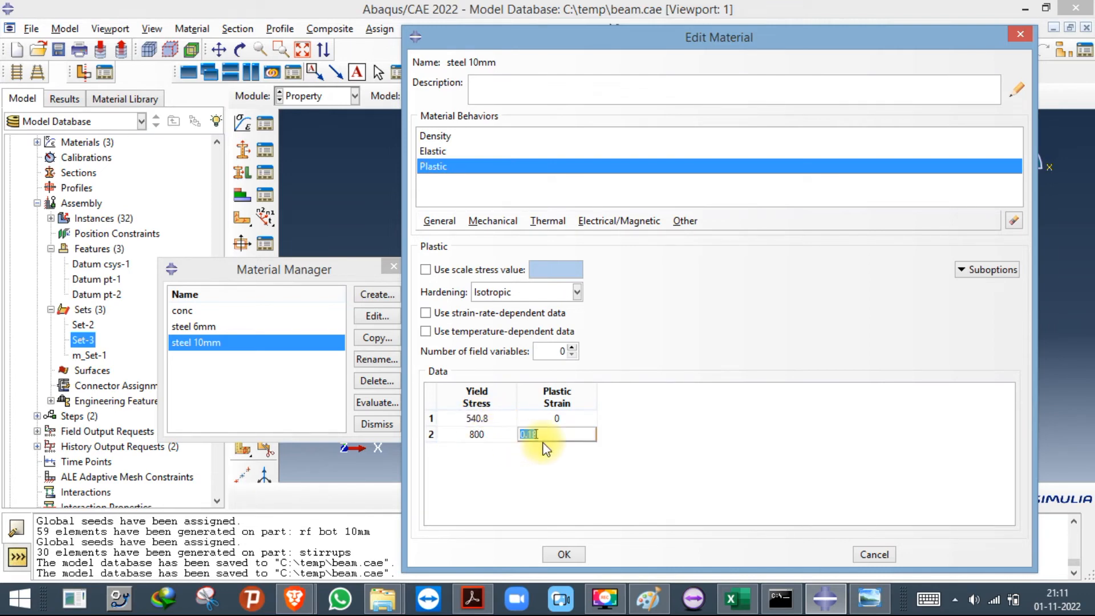
pyautogui.write('0.3')
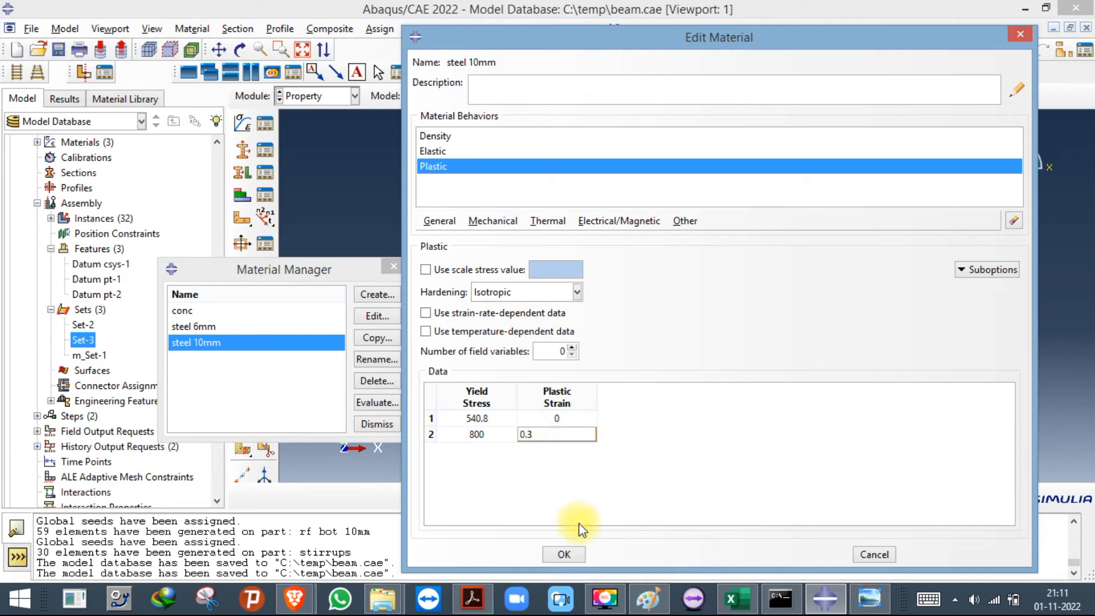
pyautogui.click(575, 551)
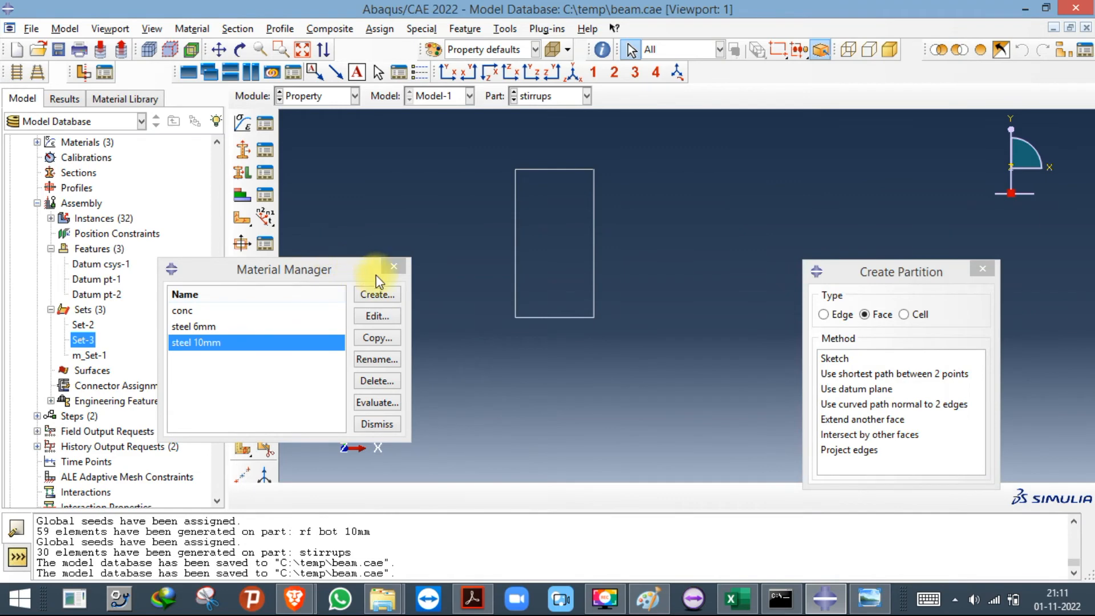
# Close the Material Manager and save the model database.
pyautogui.click(394, 266)
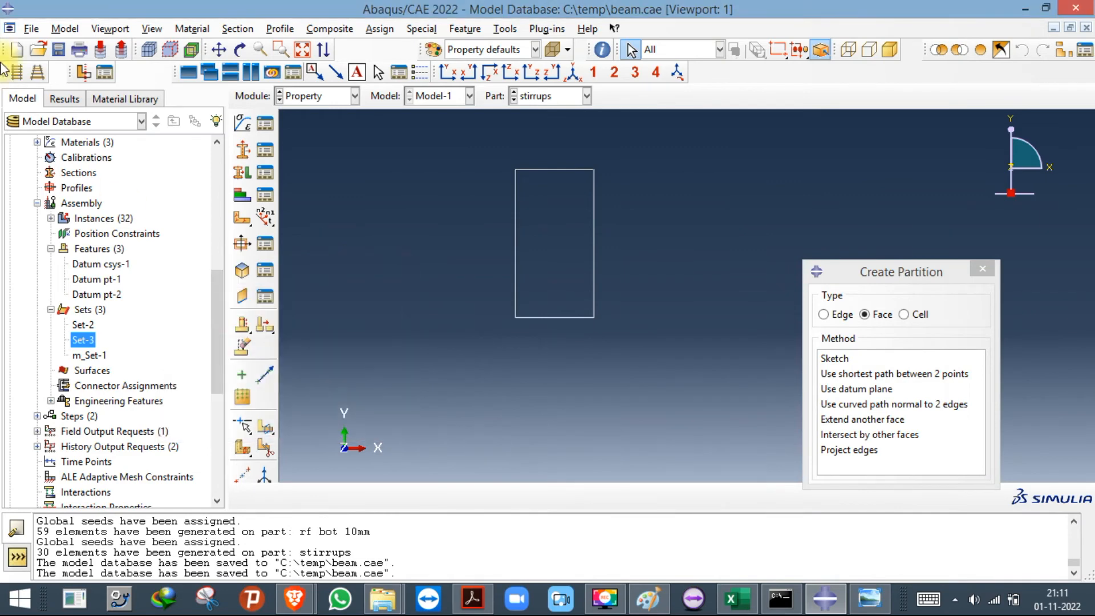
pyautogui.click(58, 51)
pyautogui.click(341, 100)
pyautogui.click(321, 109)
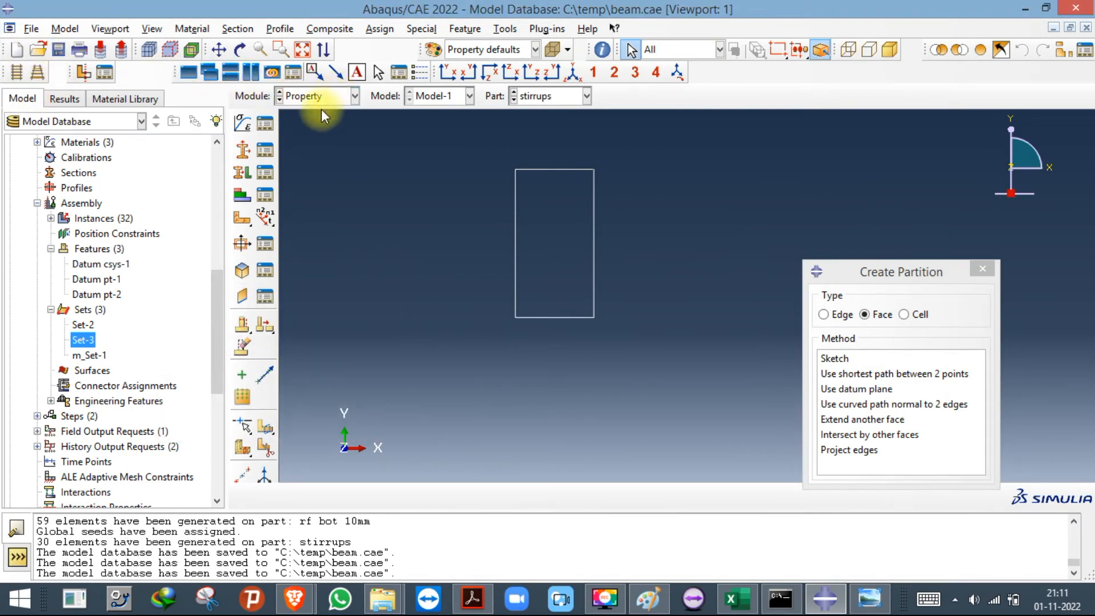
# Create a truss section named mm10 with material steel 10mm and a cross-sectional area of 78.54.
pyautogui.click(242, 171)
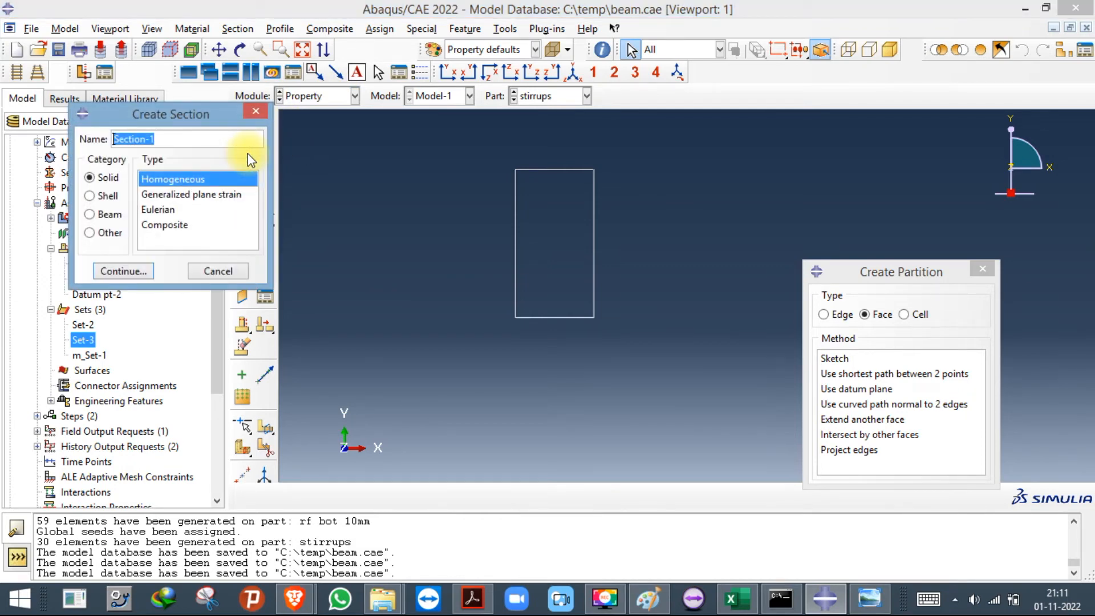
pyautogui.write('mm10')
pyautogui.click(109, 215)
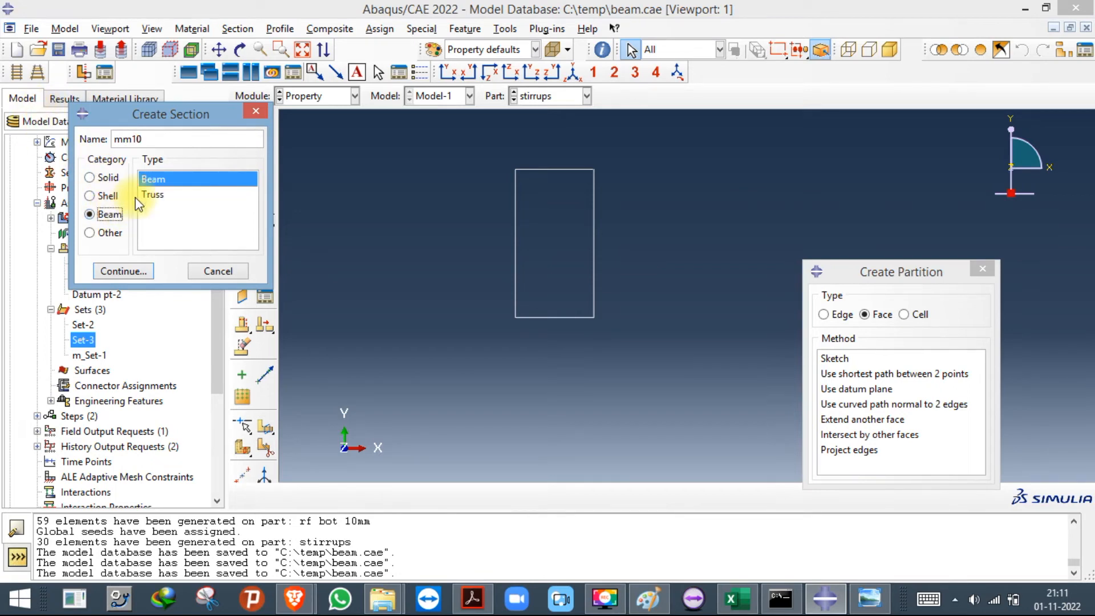
pyautogui.click(146, 198)
pyautogui.click(130, 270)
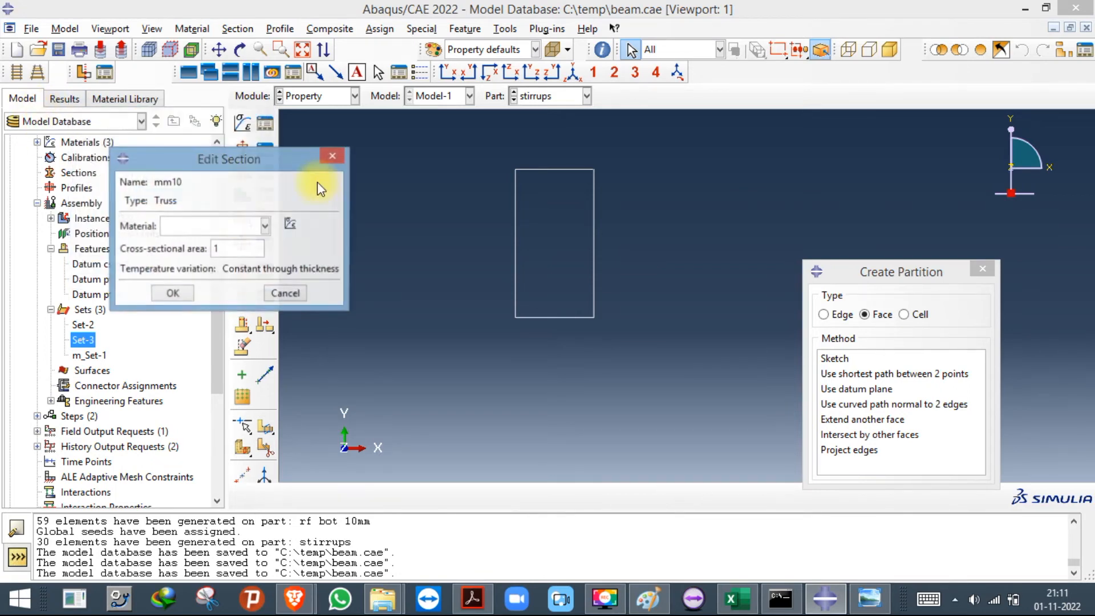
pyautogui.click(212, 227)
pyautogui.click(190, 273)
pyautogui.doubleClick(256, 248)
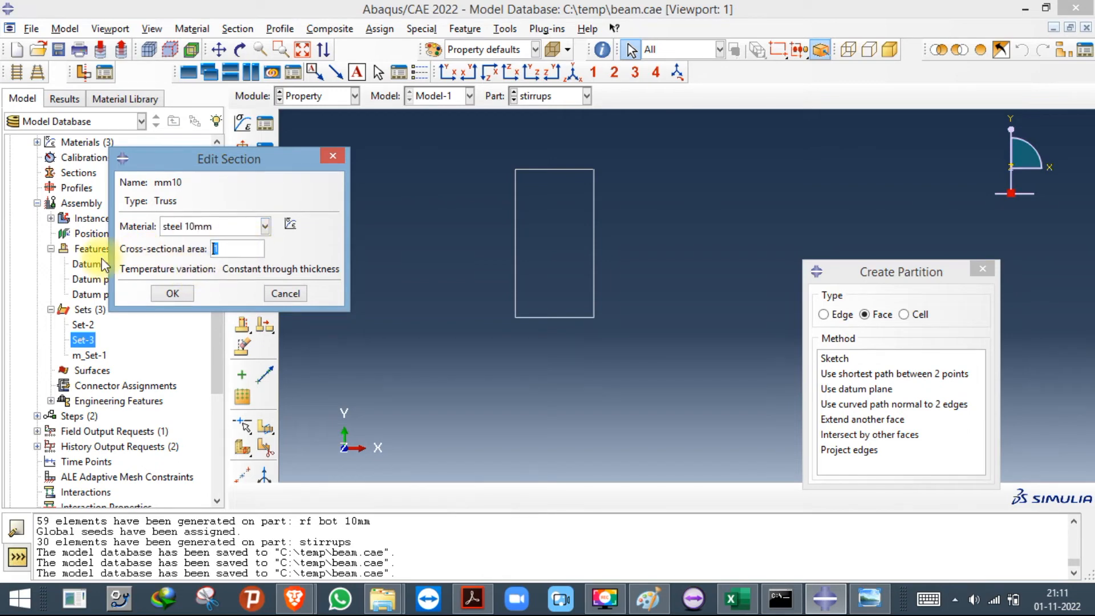
pyautogui.write('78.54')
pyautogui.click(170, 295)
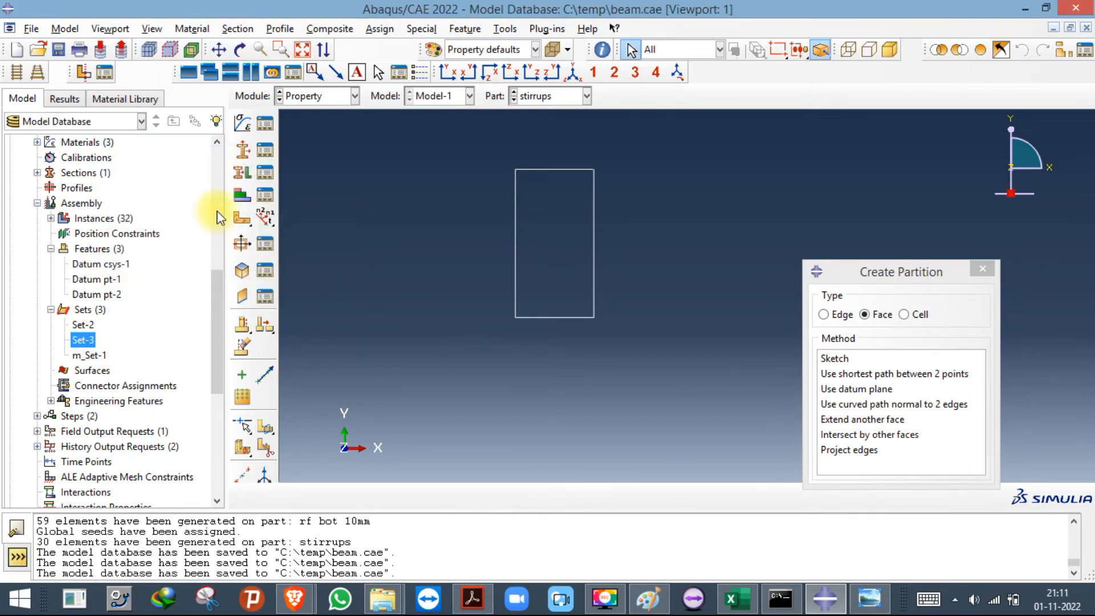
# Create a truss section named rf 6mm and give it the material steel 6mm.
pyautogui.click(258, 147)
pyautogui.click(586, 63)
pyautogui.click(248, 152)
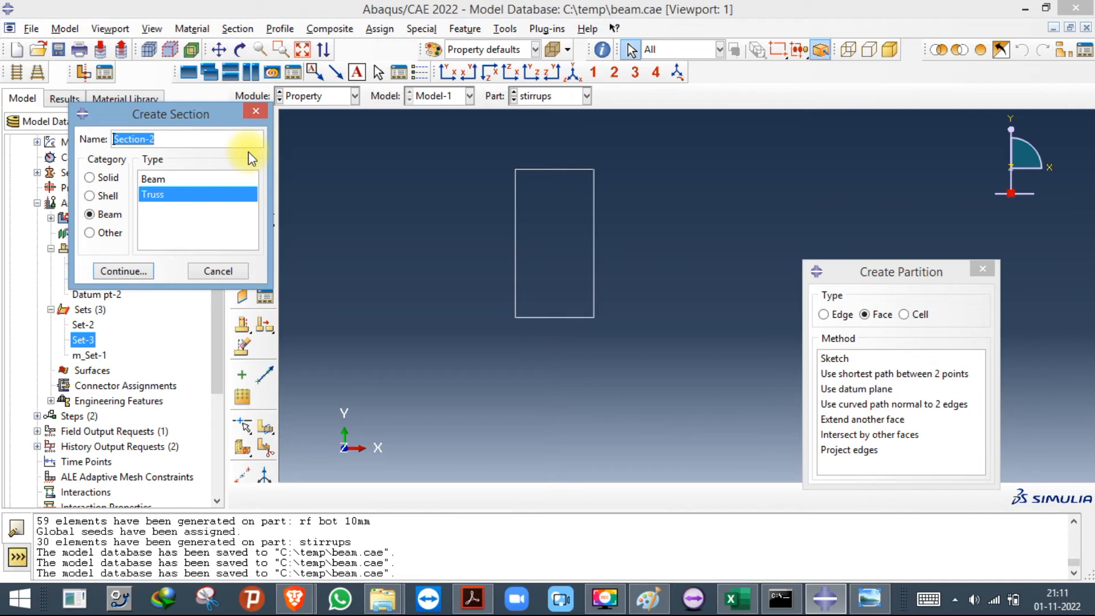
pyautogui.write('ba')
pyautogui.press('BackSpace')
pyautogui.press('BackSpace')
pyautogui.write('rf 6mm')
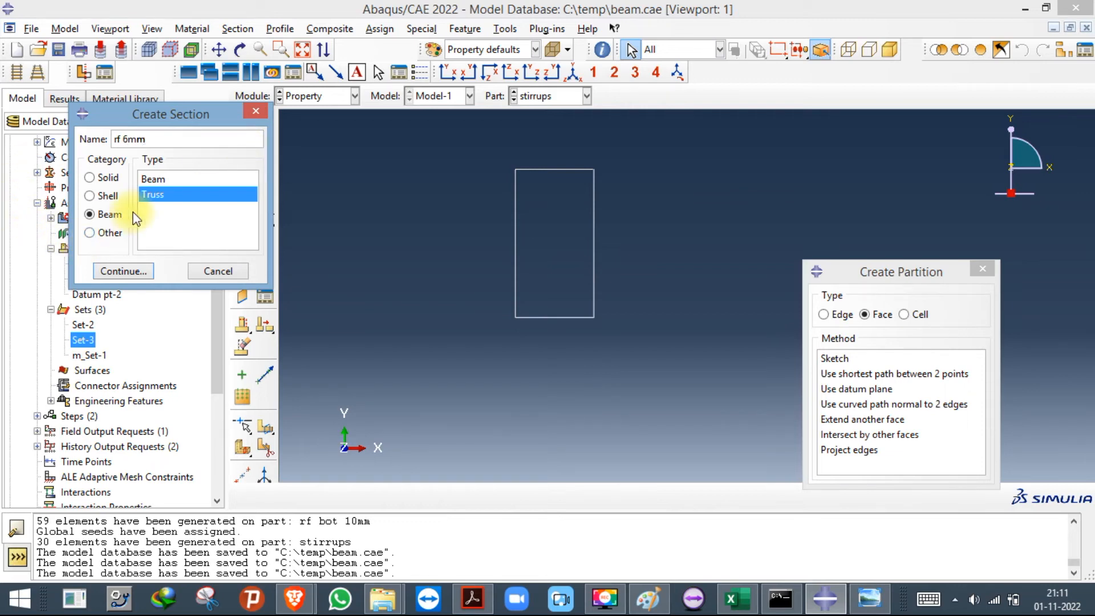
pyautogui.click(124, 271)
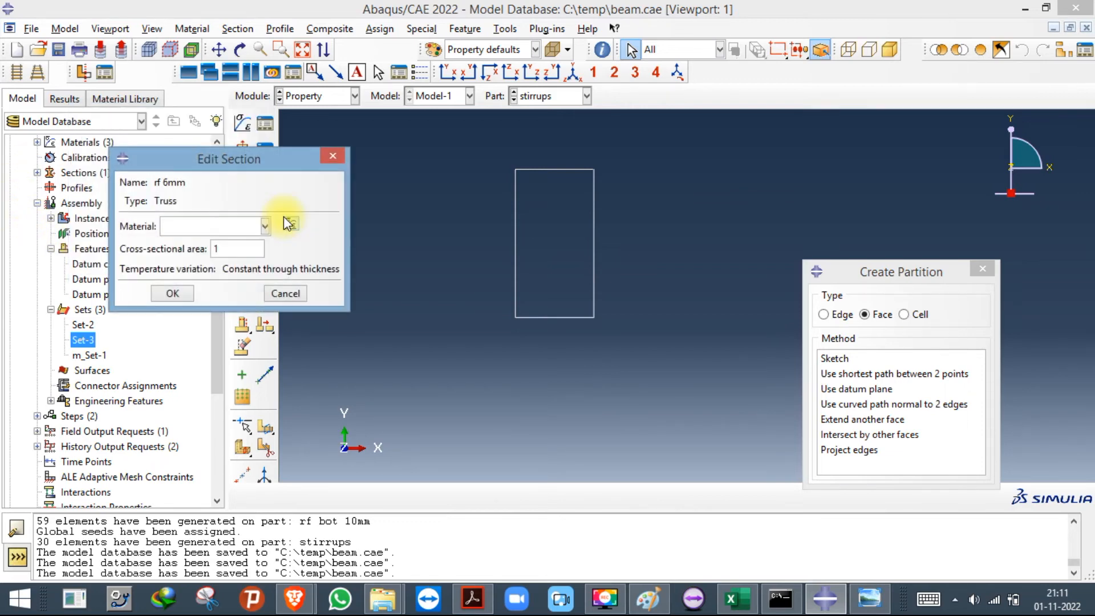
pyautogui.click(250, 227)
pyautogui.click(211, 255)
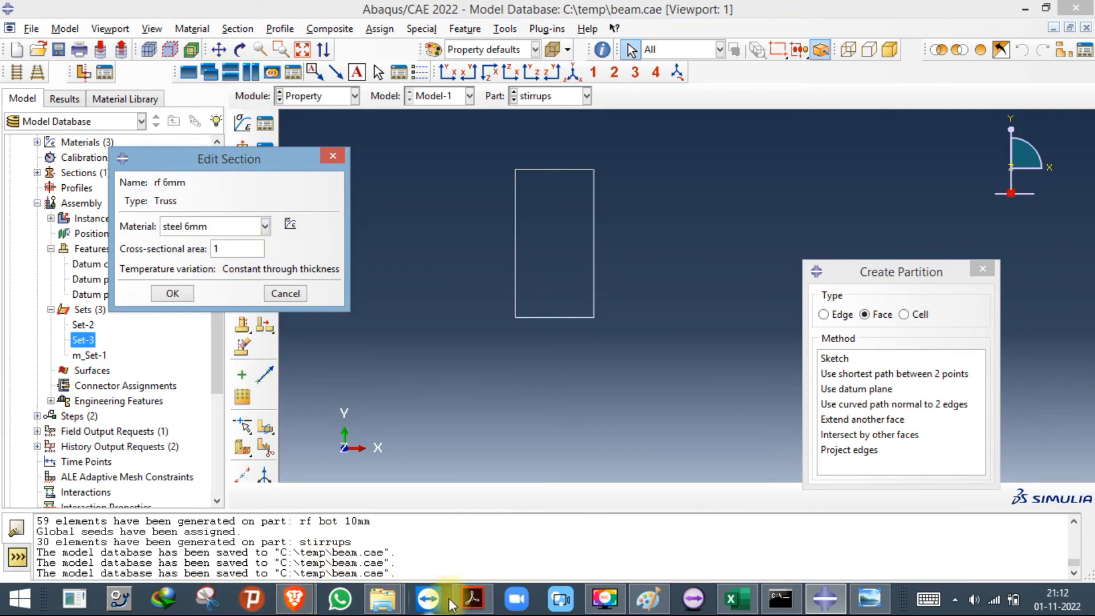
# Switch to the Excel workbook and calculate the 6 mm bar's area in cell J7 with =0.7854*36.
pyautogui.click(730, 599)
pyautogui.click(599, 216)
pyautogui.write('=0')
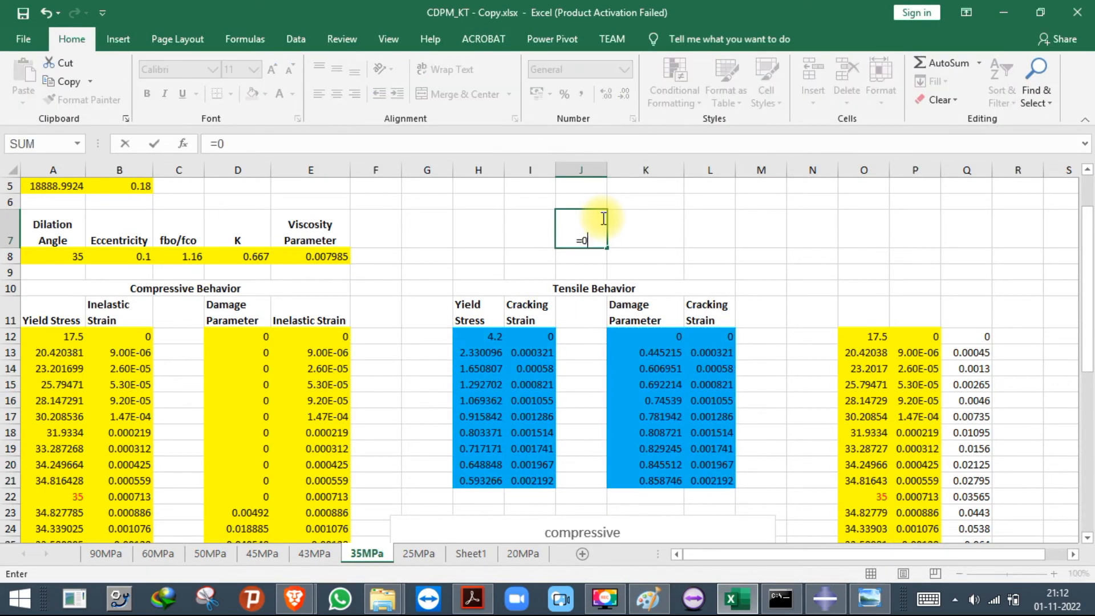
pyautogui.write('.7854*36')
pyautogui.press('Return')
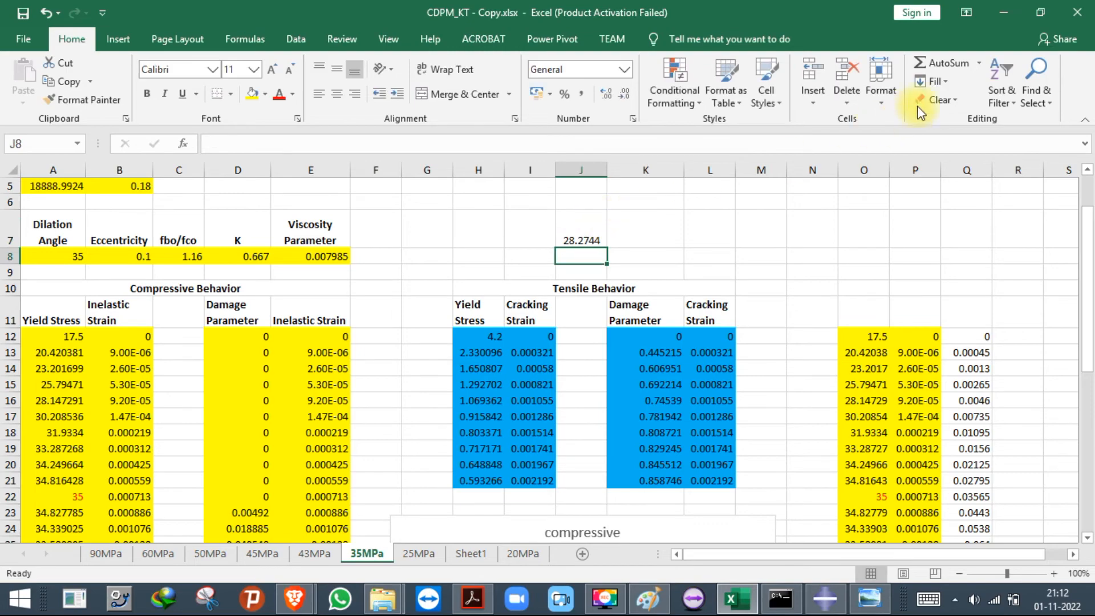
# Return to Abaqus/CAE, set the rf 6mm section's cross-sectional area to 28.27 and confirm the section.
pyautogui.click(1005, 9)
pyautogui.write('28.27')
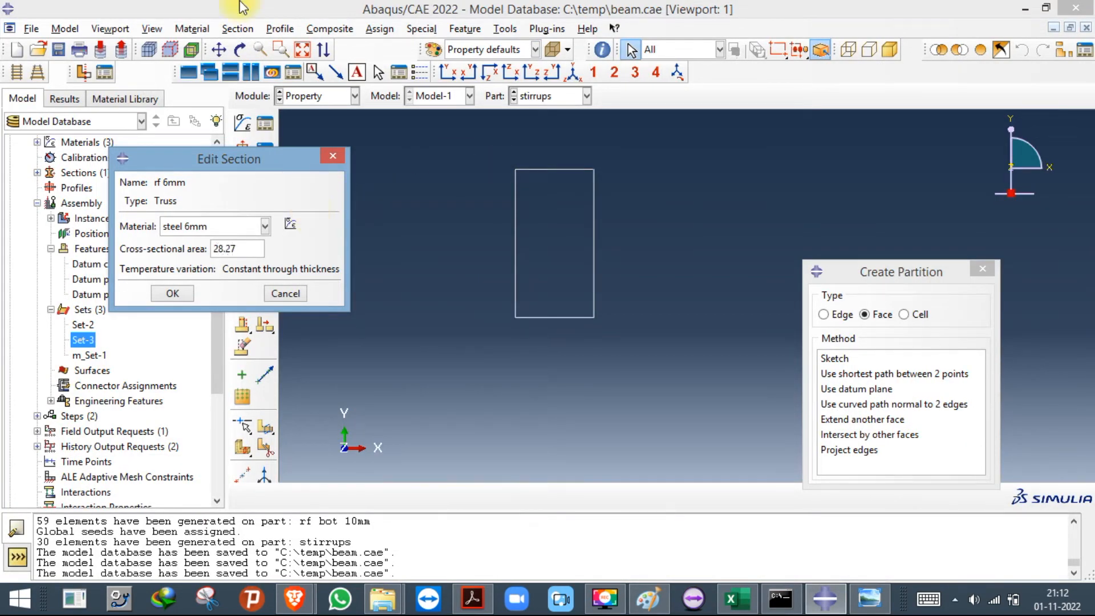
pyautogui.click(179, 290)
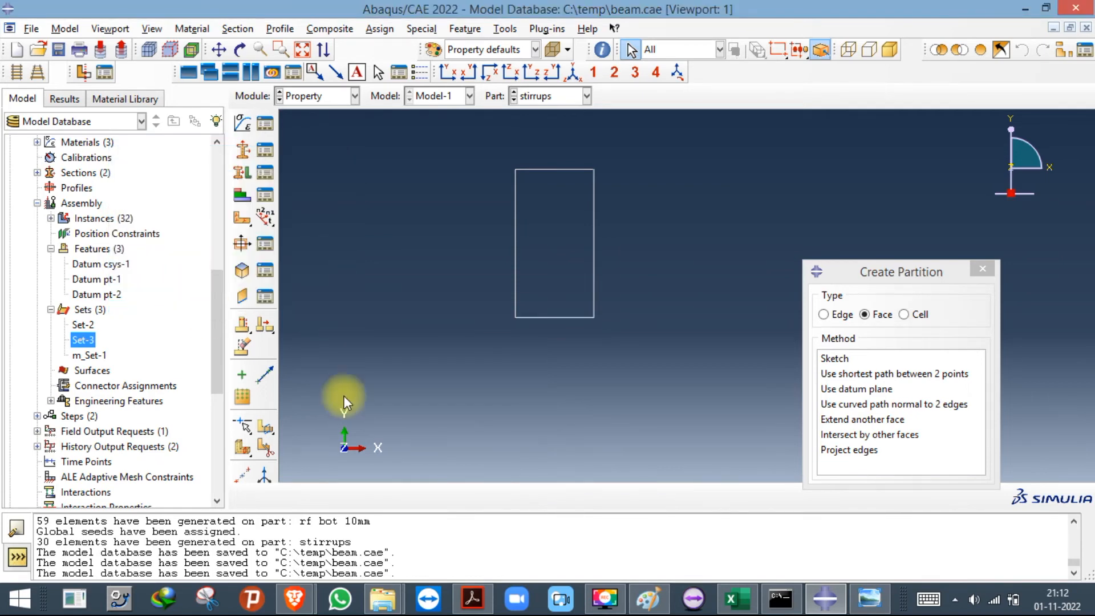
# Assign the rf 6mm section to all edges of the stirrups part.
pyautogui.click(243, 173)
pyautogui.moveTo(447, 164); pyautogui.dragTo(704, 480)
pyautogui.click(612, 496)
pyautogui.click(303, 235)
pyautogui.click(285, 261)
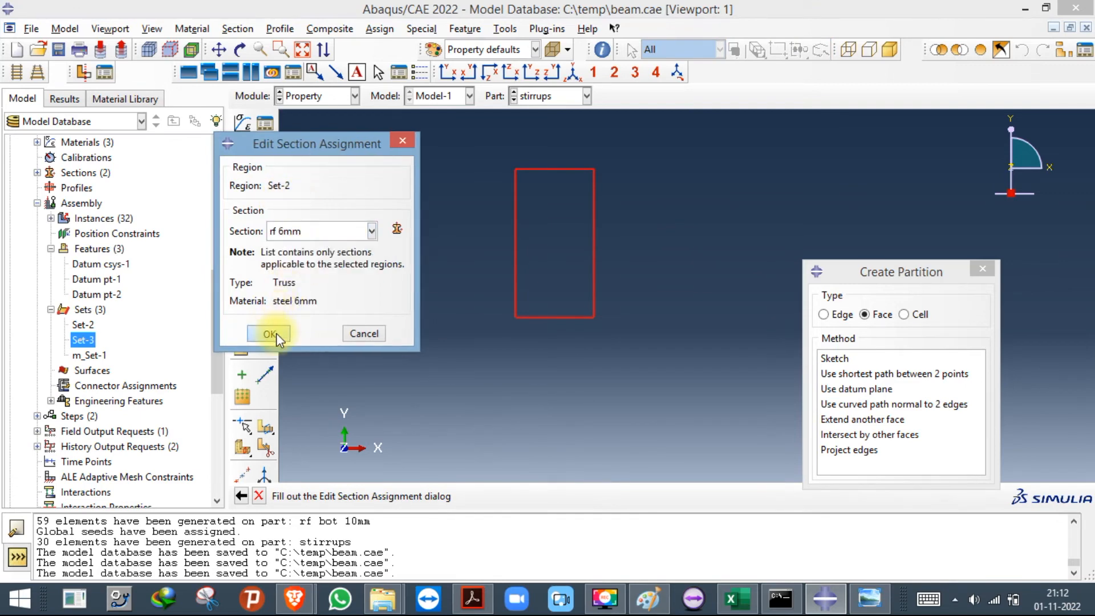
pyautogui.click(271, 334)
# Switch to the rf bot 10mm part and assign the mm10 section to its whole wire.
pyautogui.click(572, 97)
pyautogui.click(544, 141)
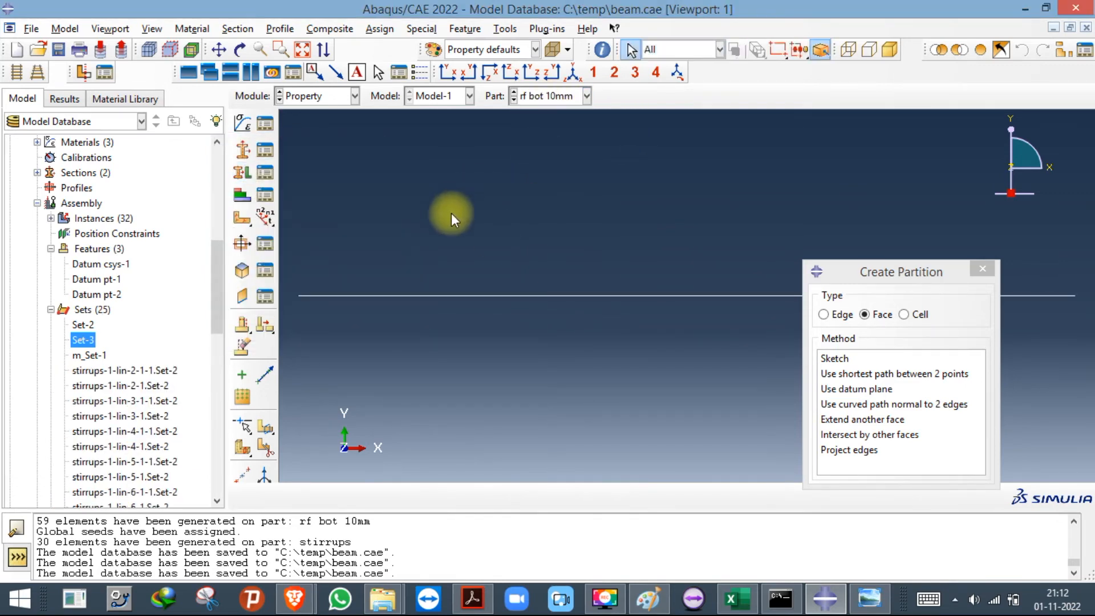
pyautogui.click(243, 173)
pyautogui.moveTo(286, 207); pyautogui.dragTo(827, 473)
pyautogui.click(610, 496)
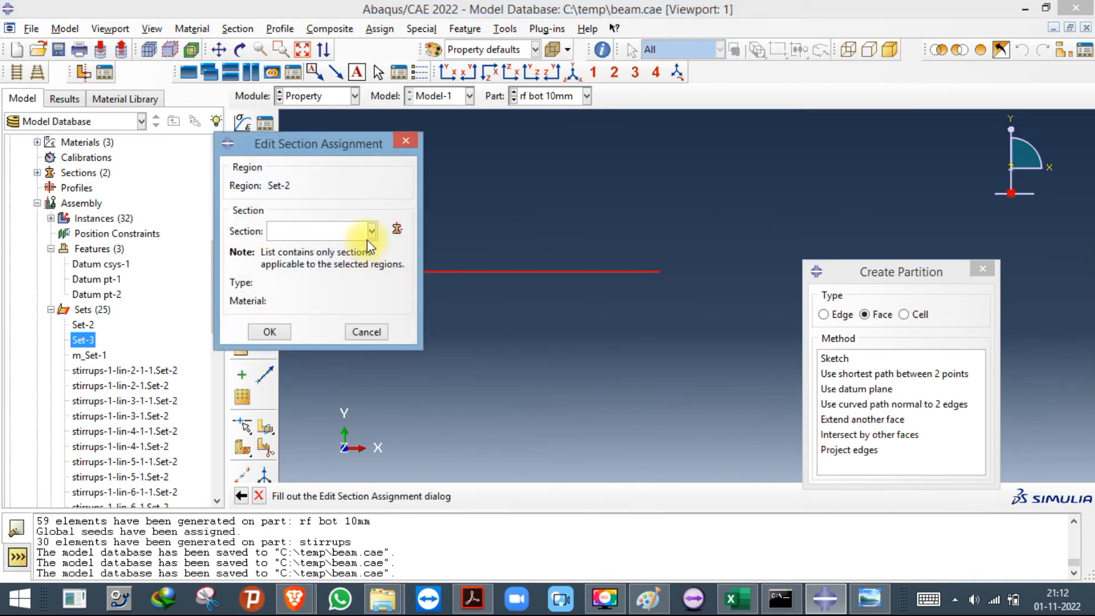
pyautogui.click(371, 231)
pyautogui.click(299, 245)
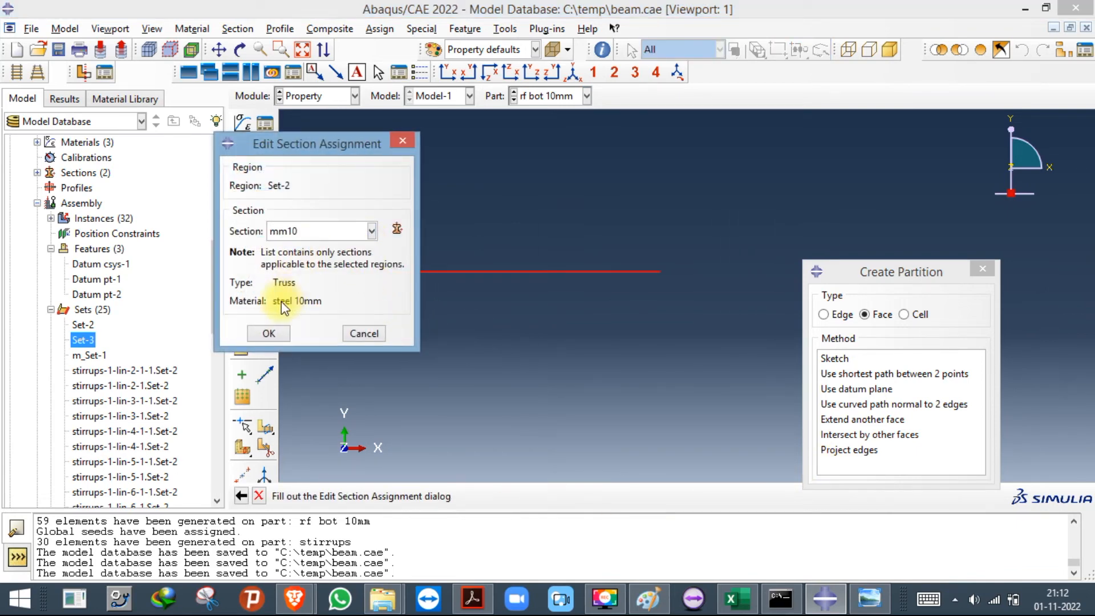
pyautogui.click(269, 333)
# Switch to the rf bot 6mm part, assign the rf 6mm section to its whole wire and save the model database.
pyautogui.click(566, 104)
pyautogui.click(550, 123)
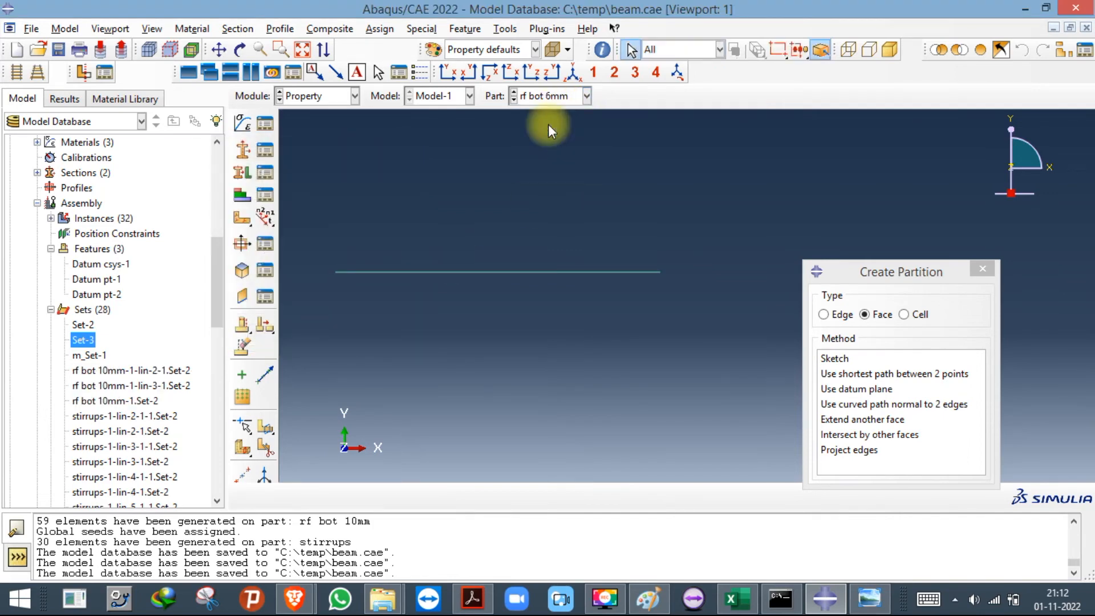
pyautogui.click(248, 172)
pyautogui.click(402, 223)
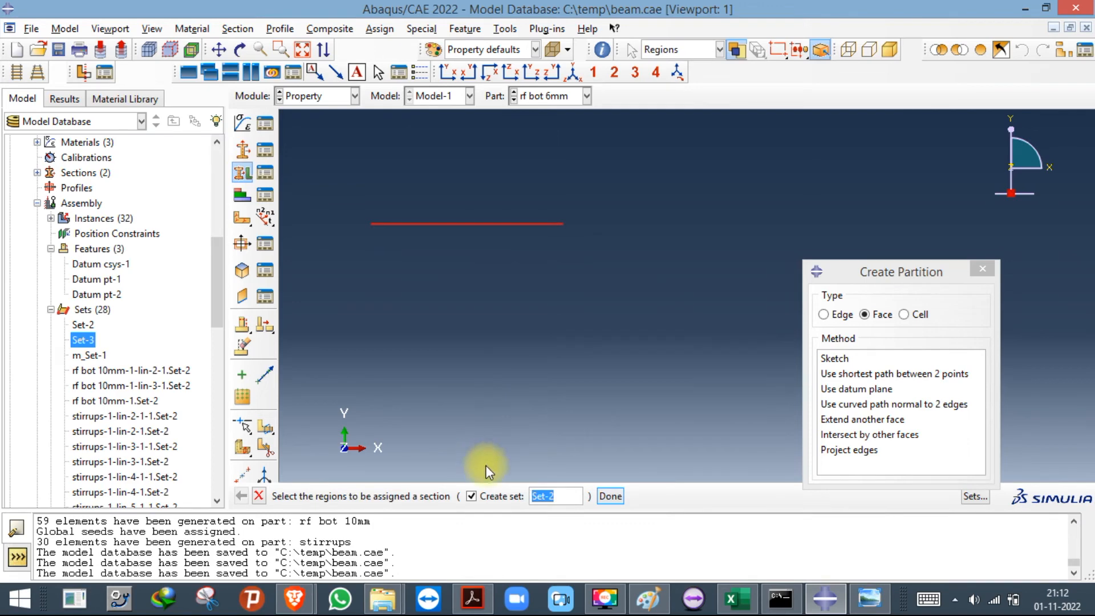
pyautogui.click(610, 495)
pyautogui.click(307, 233)
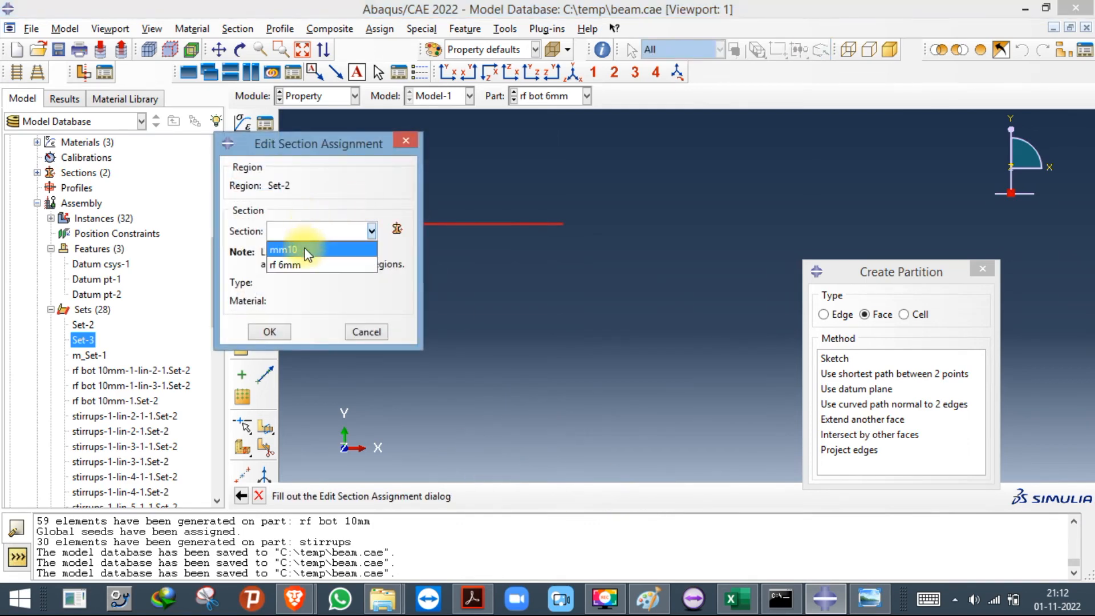
pyautogui.click(297, 259)
pyautogui.click(269, 332)
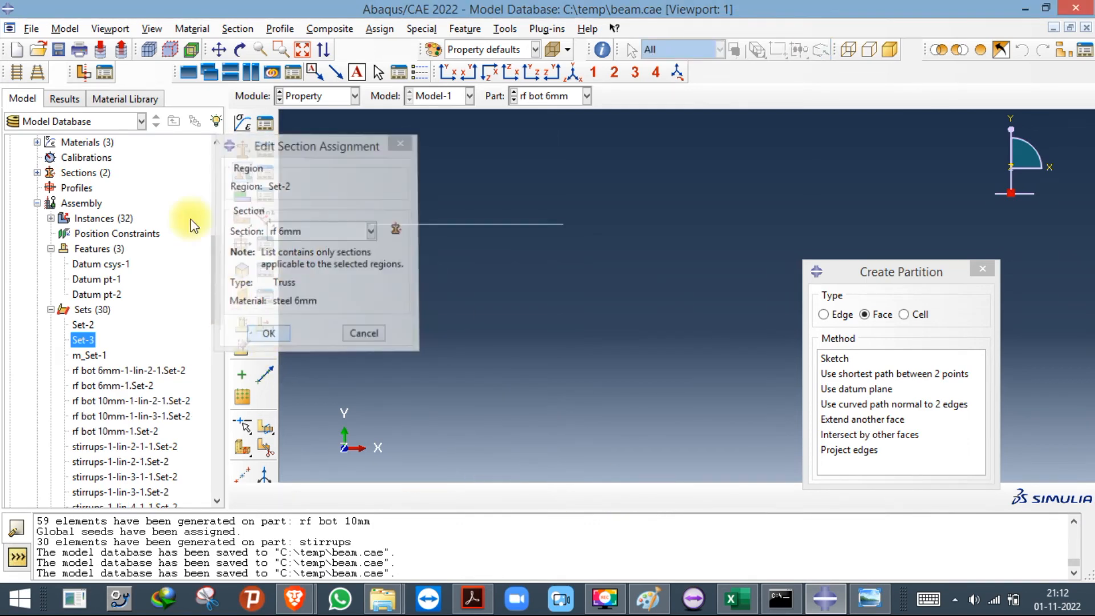
pyautogui.click(60, 50)
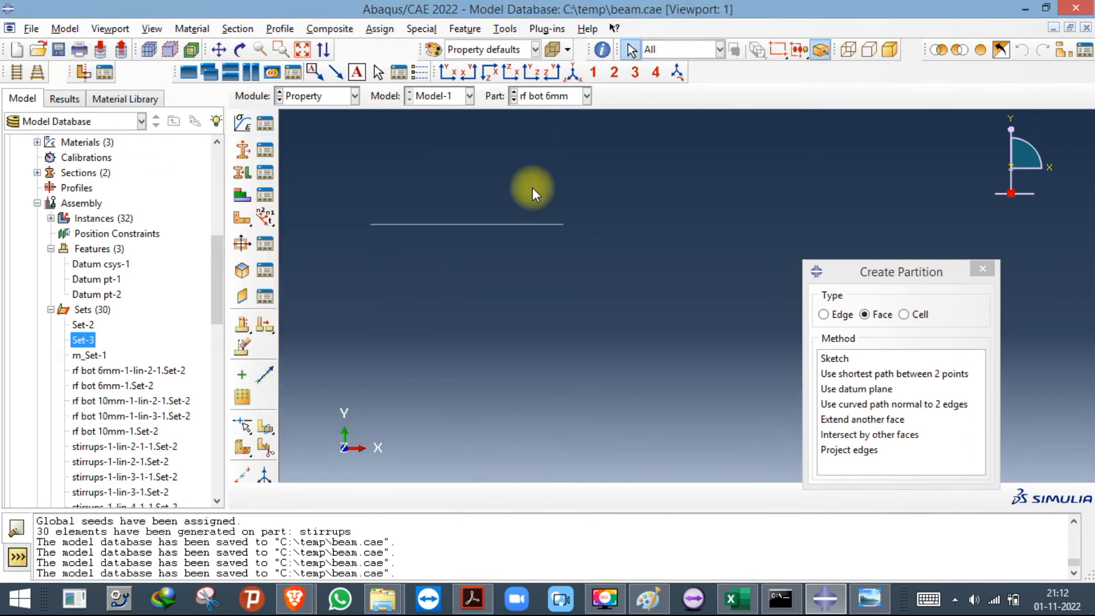
# Switch to the Interaction module and close the Create Partition dialog.
pyautogui.click(353, 97)
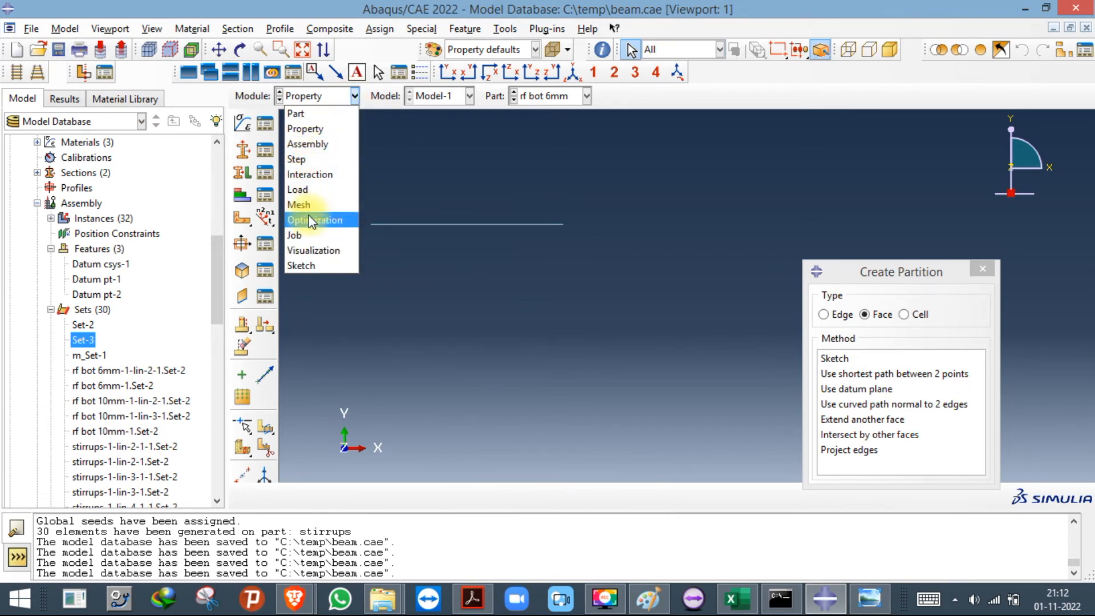
pyautogui.click(305, 234)
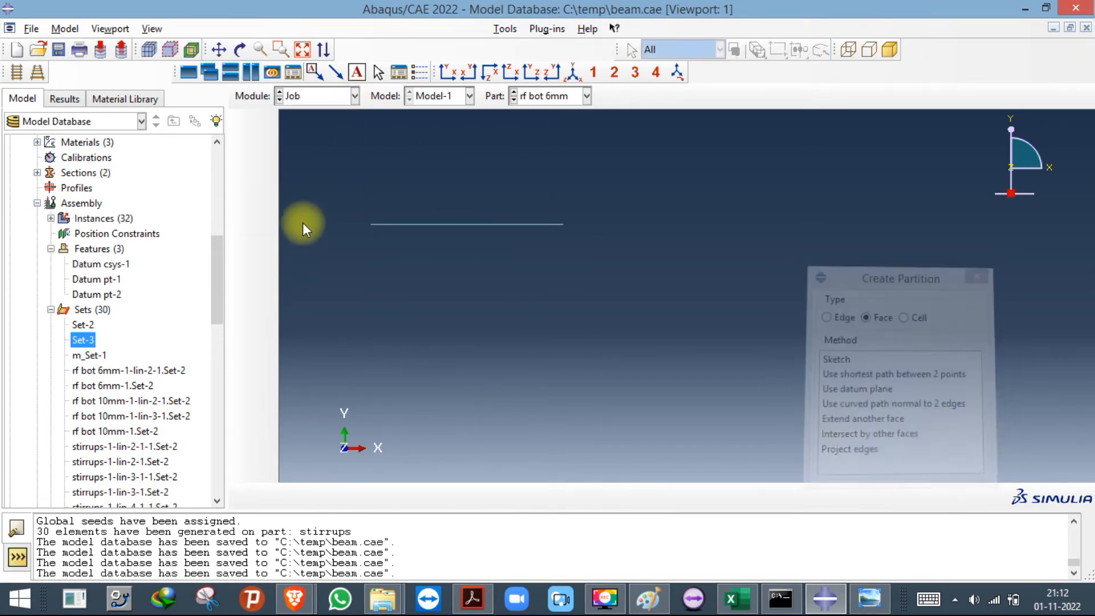
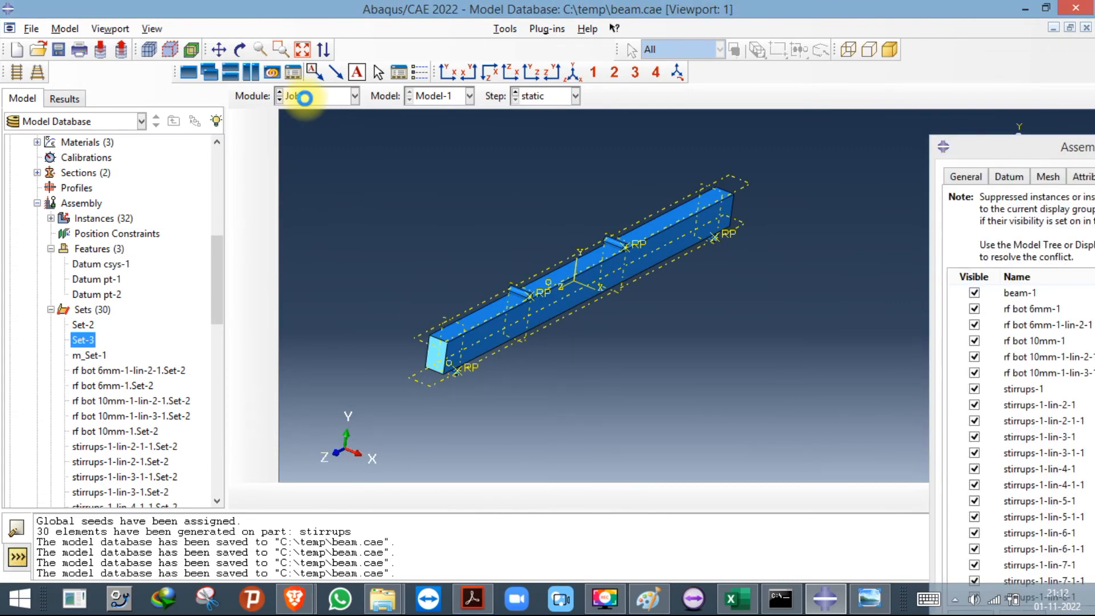
pyautogui.click(307, 98)
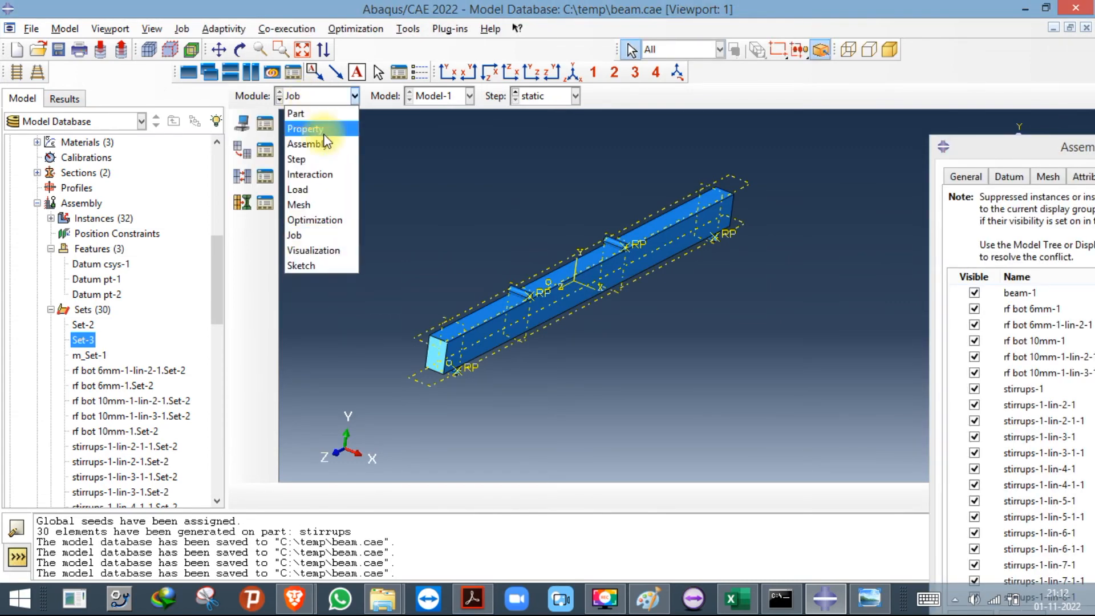
pyautogui.click(320, 175)
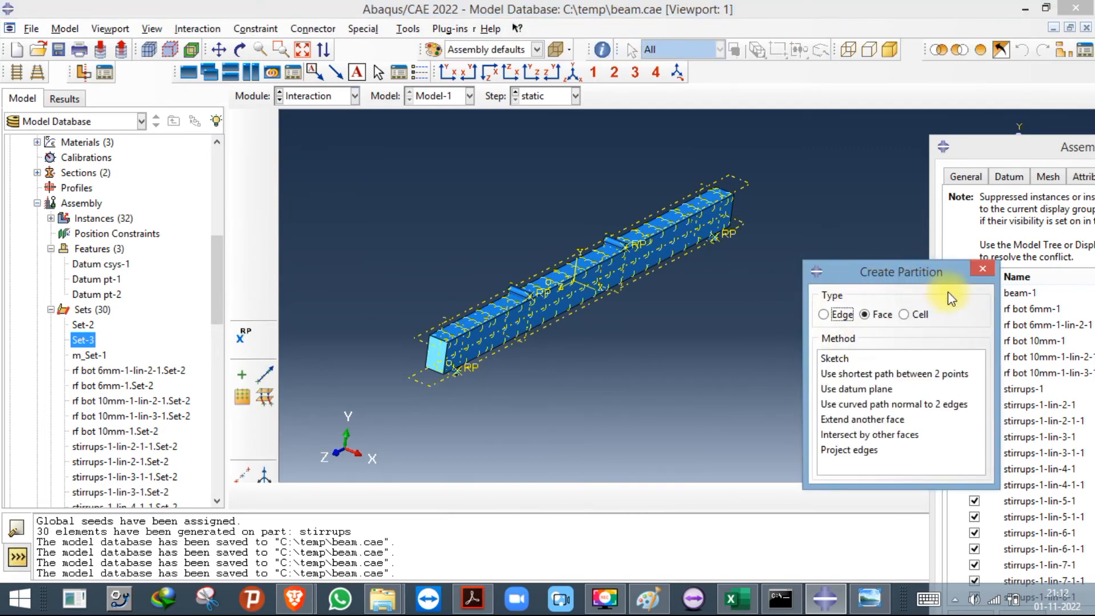
pyautogui.click(990, 268)
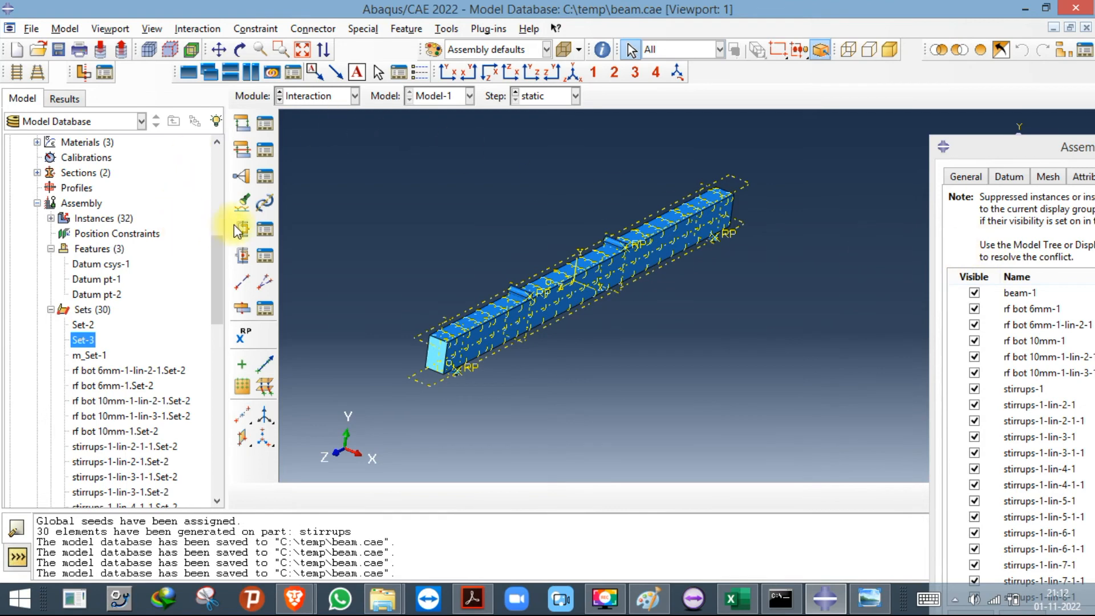
pyautogui.moveTo(1030, 150); pyautogui.dragTo(935, 47)
pyautogui.click(931, 516)
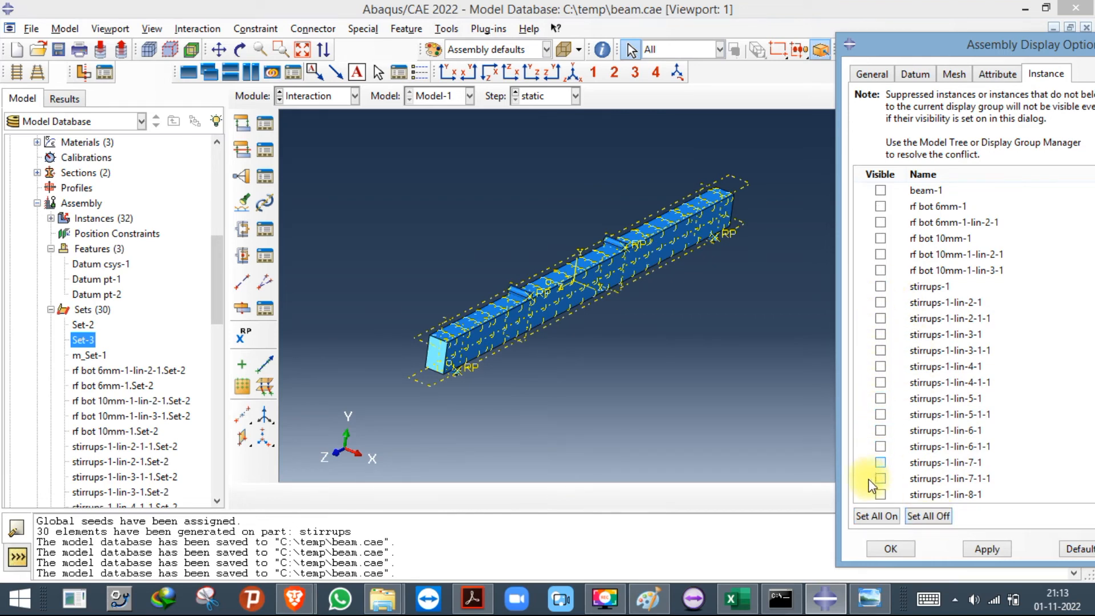
pyautogui.click(870, 517)
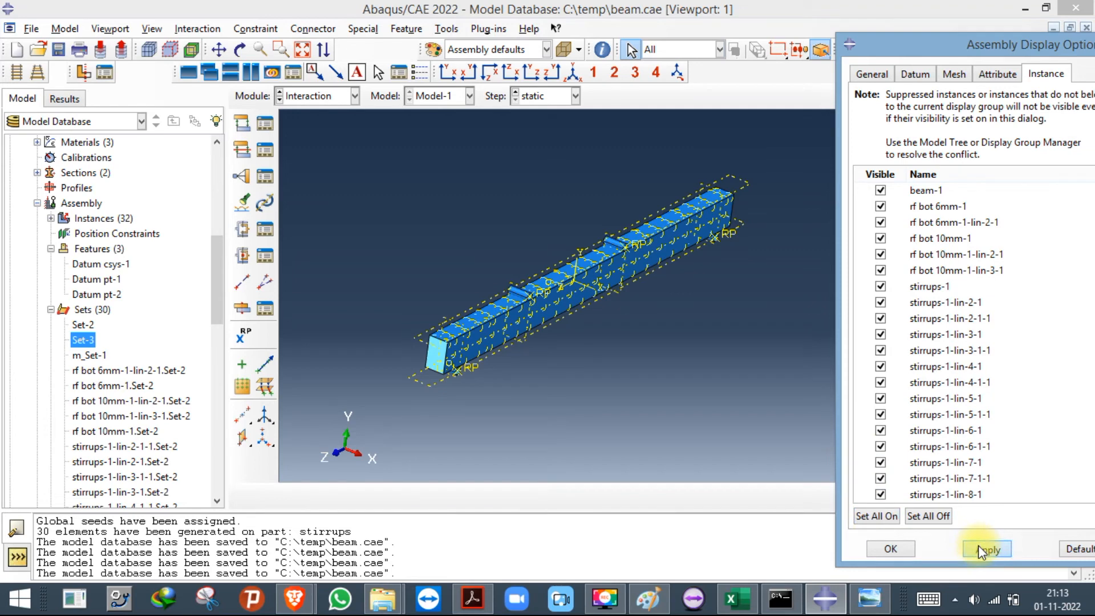
# Find the contact pairs in the whole model with a 0.014 separation tolerance and inspect the candidates.
pyautogui.click(242, 204)
pyautogui.moveTo(741, 57); pyautogui.dragTo(871, 57)
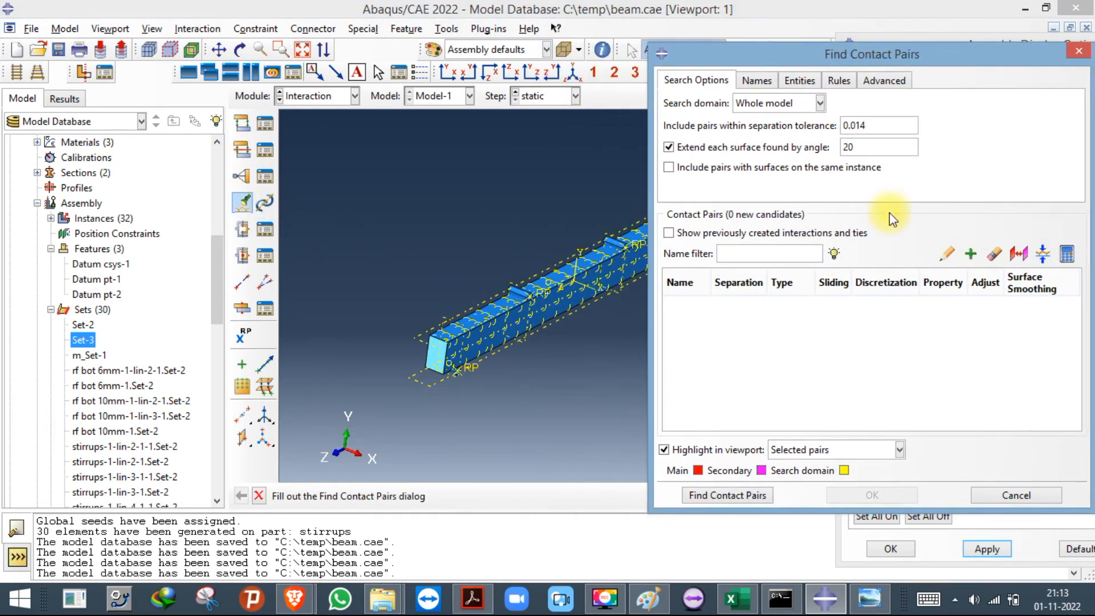
pyautogui.click(747, 494)
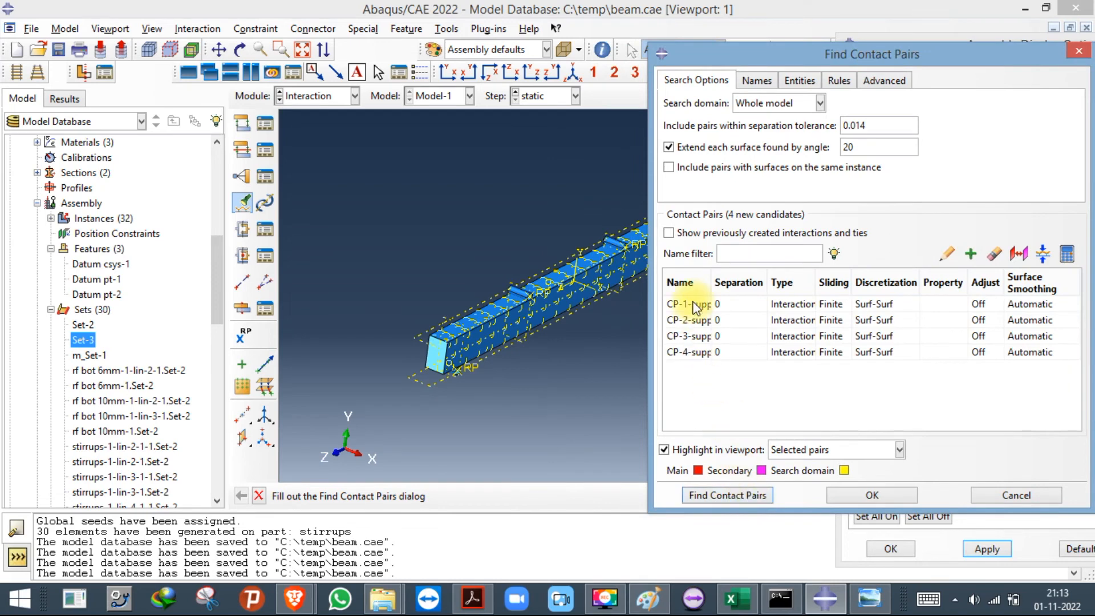
pyautogui.click(719, 304)
pyautogui.click(716, 319)
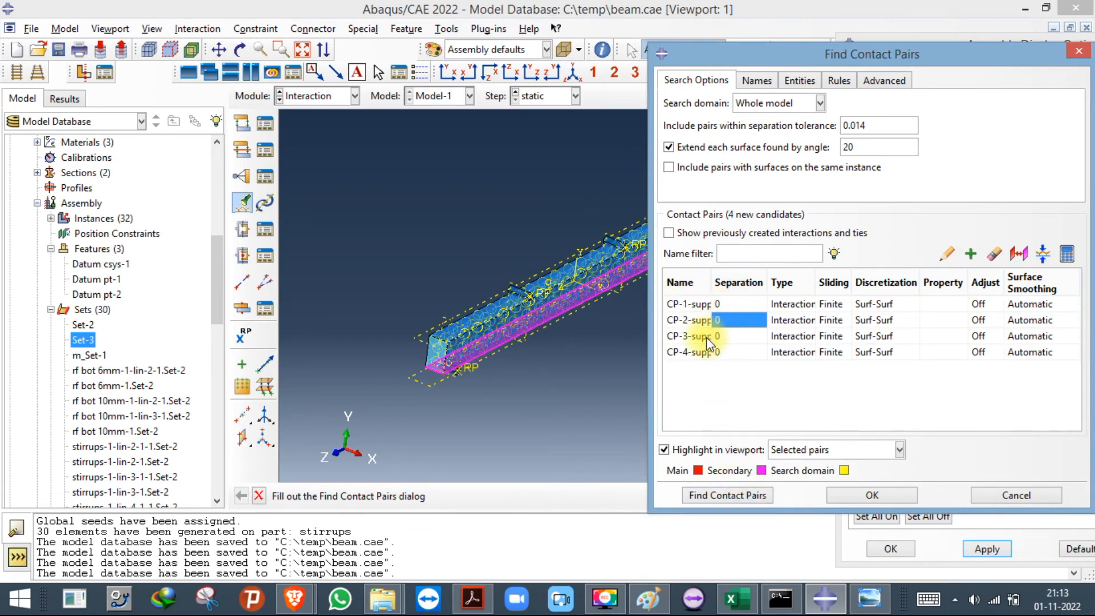
pyautogui.click(709, 341)
# Create the contact property IntProp-1 for all found pairs, with penalty tangential behavior and a friction coefficient of 0.1.
pyautogui.click(940, 283)
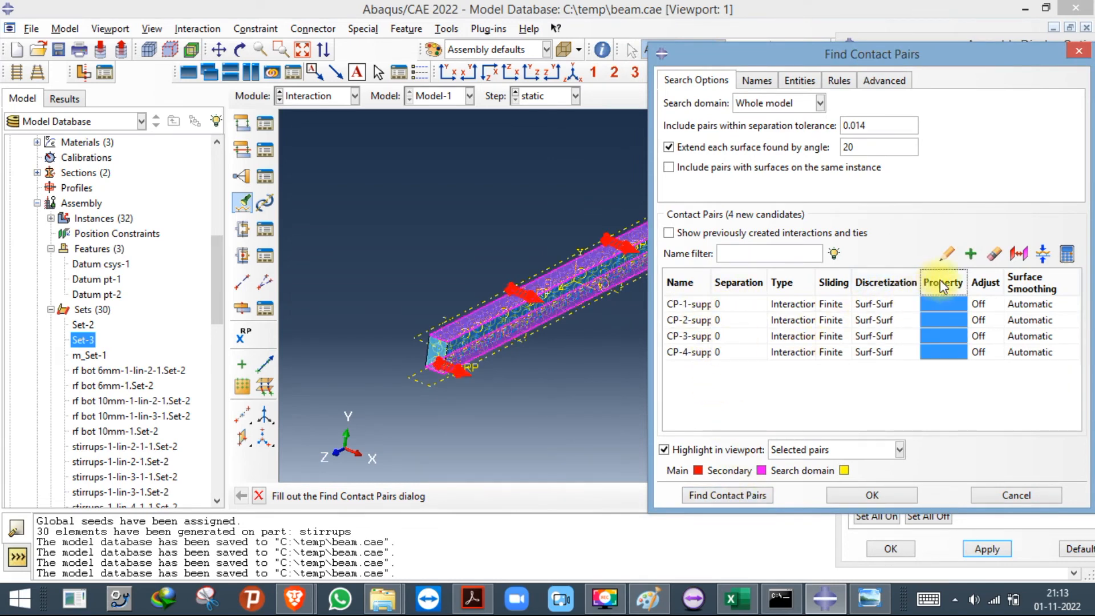
pyautogui.click(947, 253)
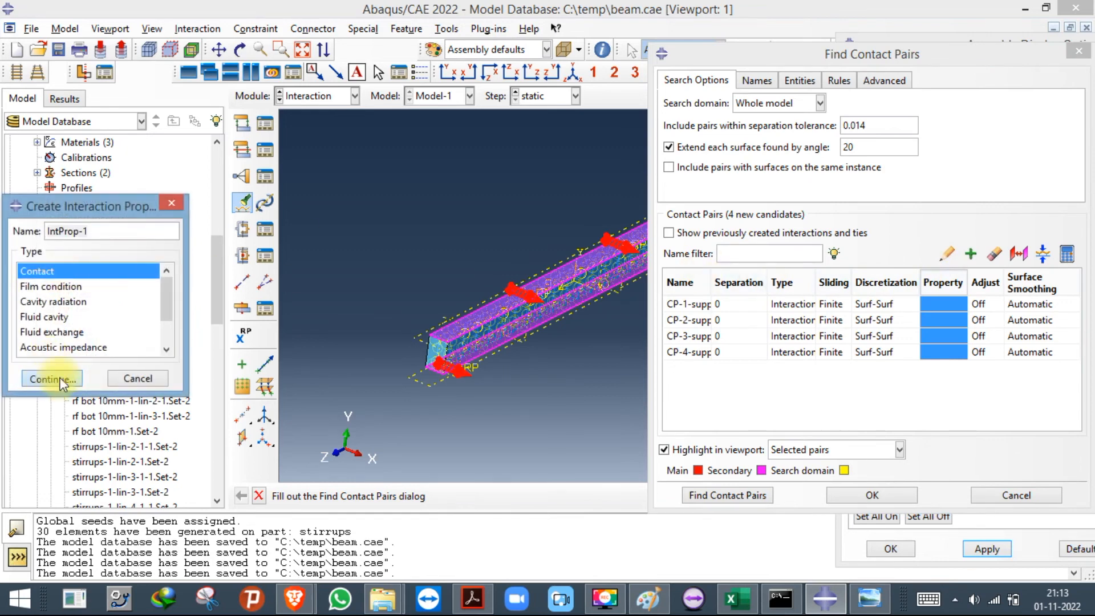
pyautogui.click(52, 379)
pyautogui.click(171, 160)
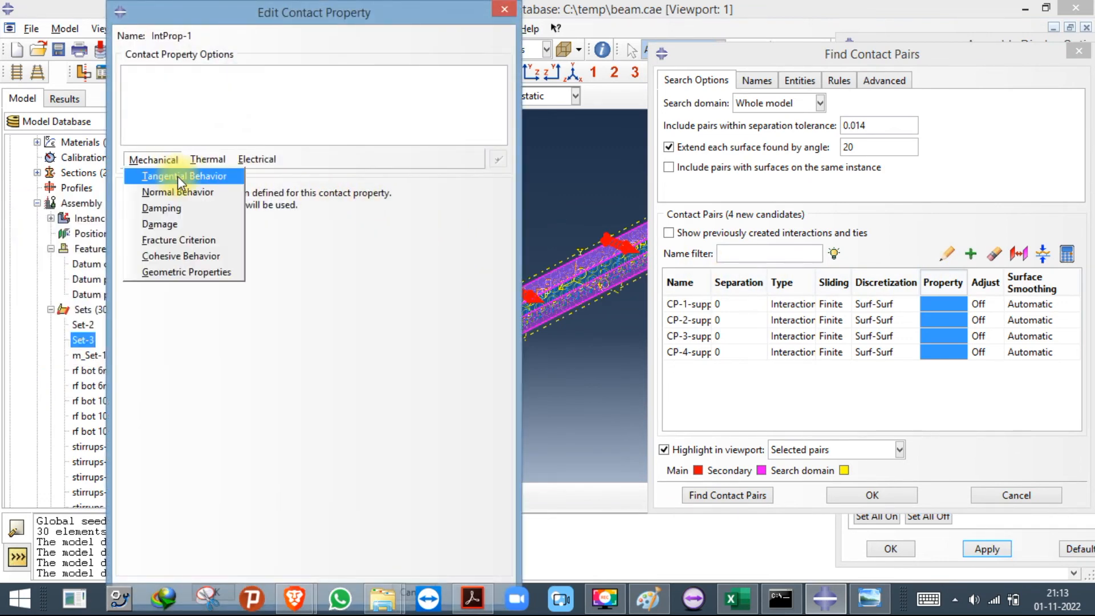
pyautogui.click(177, 176)
pyautogui.click(297, 209)
pyautogui.click(288, 239)
pyautogui.click(178, 375)
pyautogui.write('0.1')
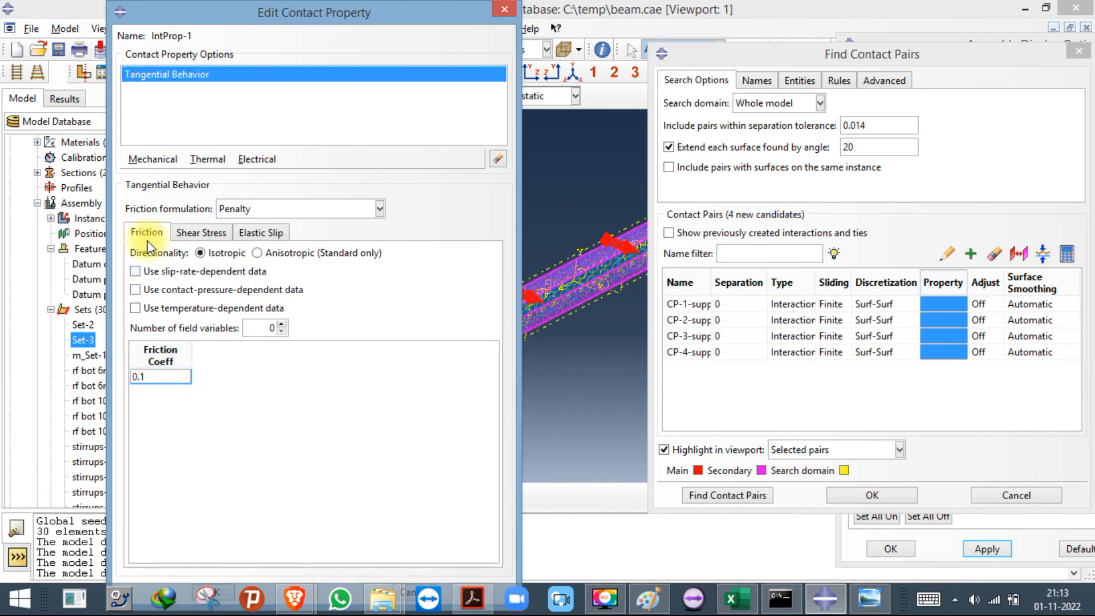
pyautogui.click(241, 208)
pyautogui.click(241, 209)
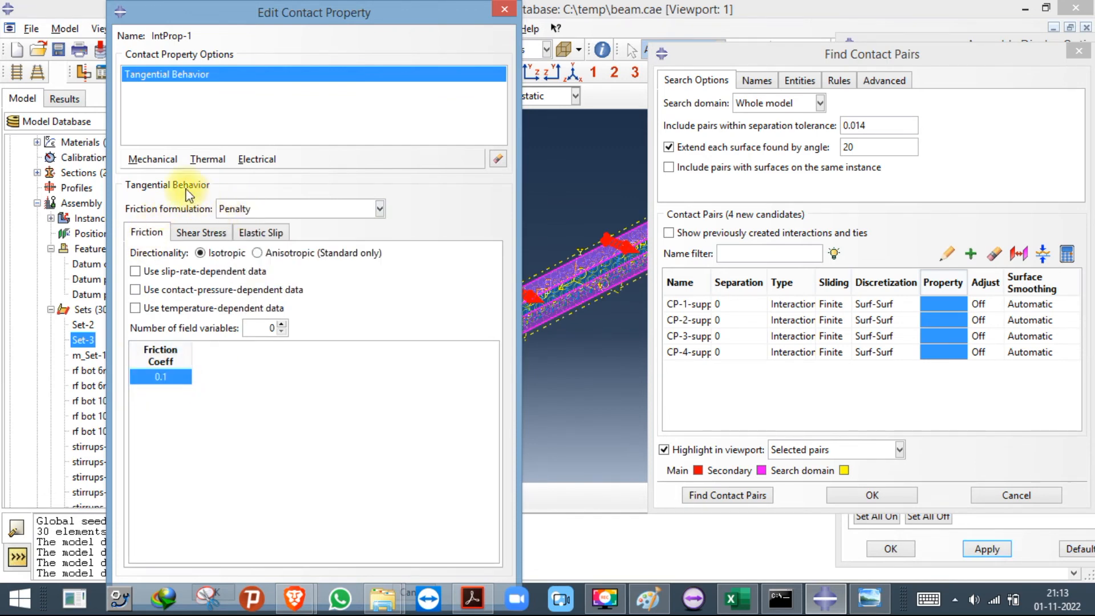
# Add "Hard" Contact normal behavior to the contact property and apply the property to all contact pairs.
pyautogui.click(153, 159)
pyautogui.click(178, 191)
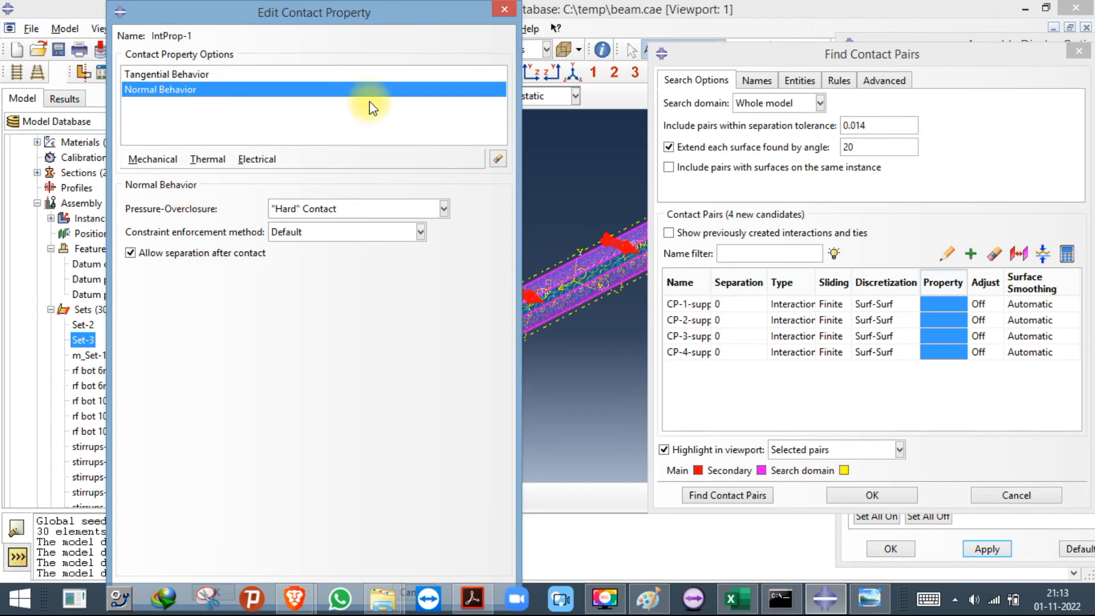
pyautogui.click(504, 9)
pyautogui.click(232, 330)
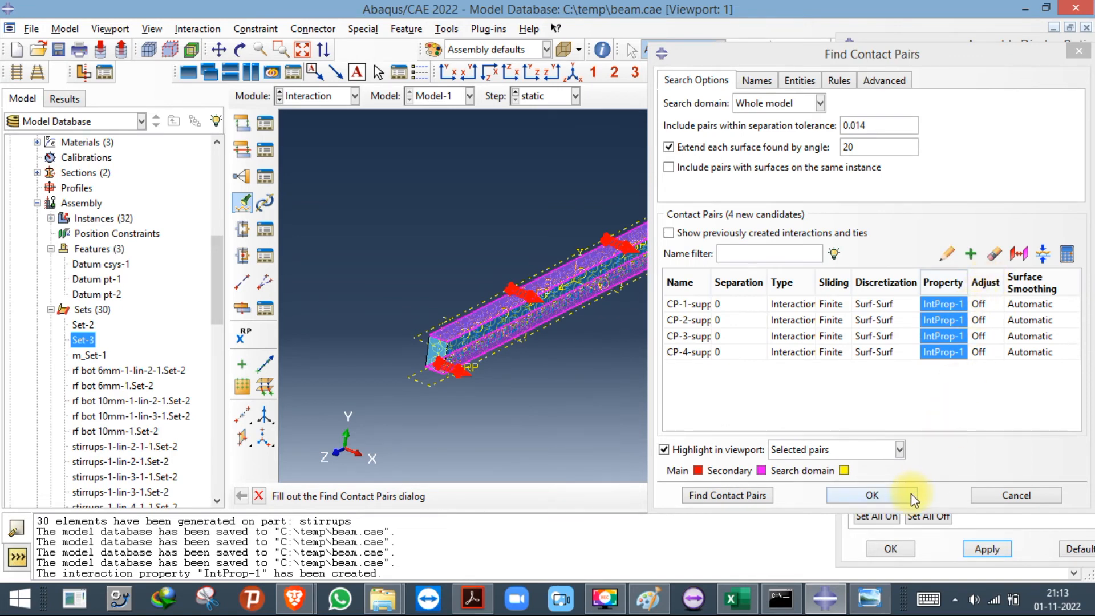
# Set all contact pairs to an adjustment zone tolerance of 0 and create the interactions.
pyautogui.click(985, 282)
pyautogui.click(947, 253)
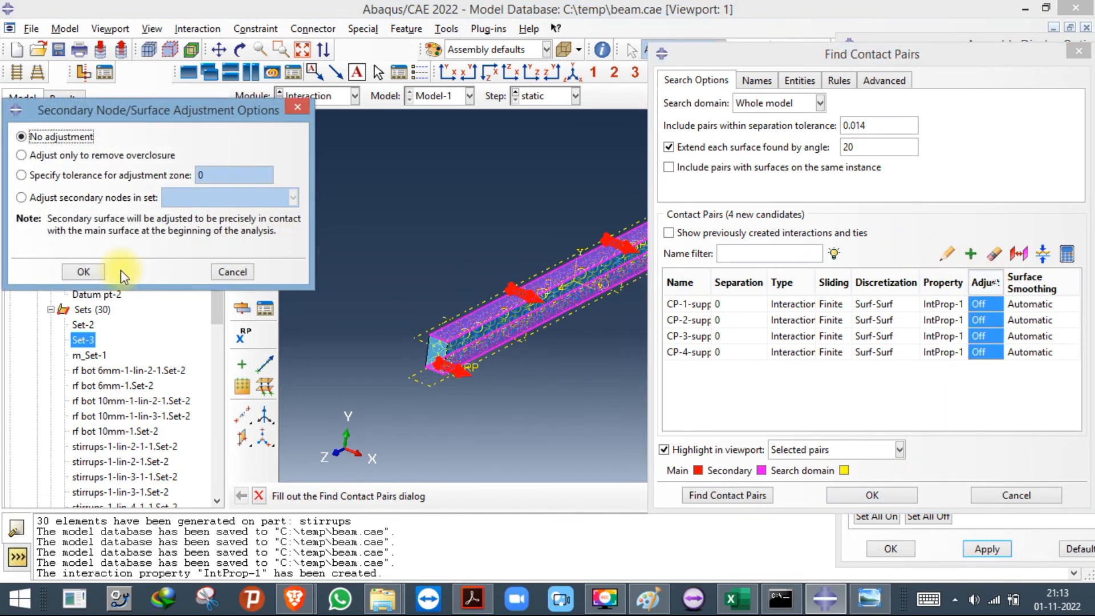
pyautogui.click(21, 175)
pyautogui.click(79, 270)
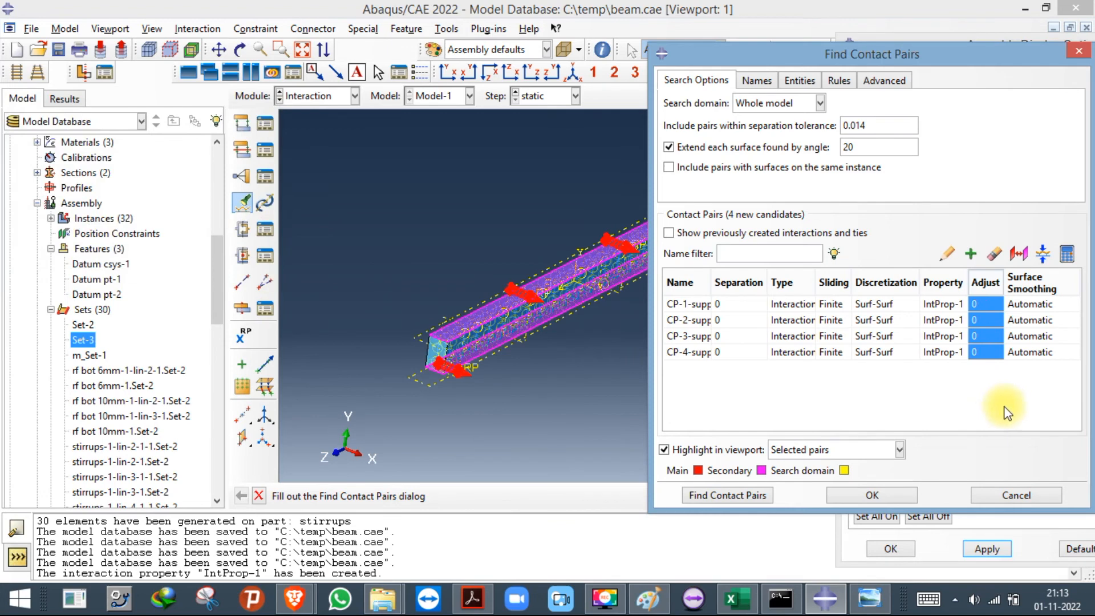
pyautogui.click(892, 490)
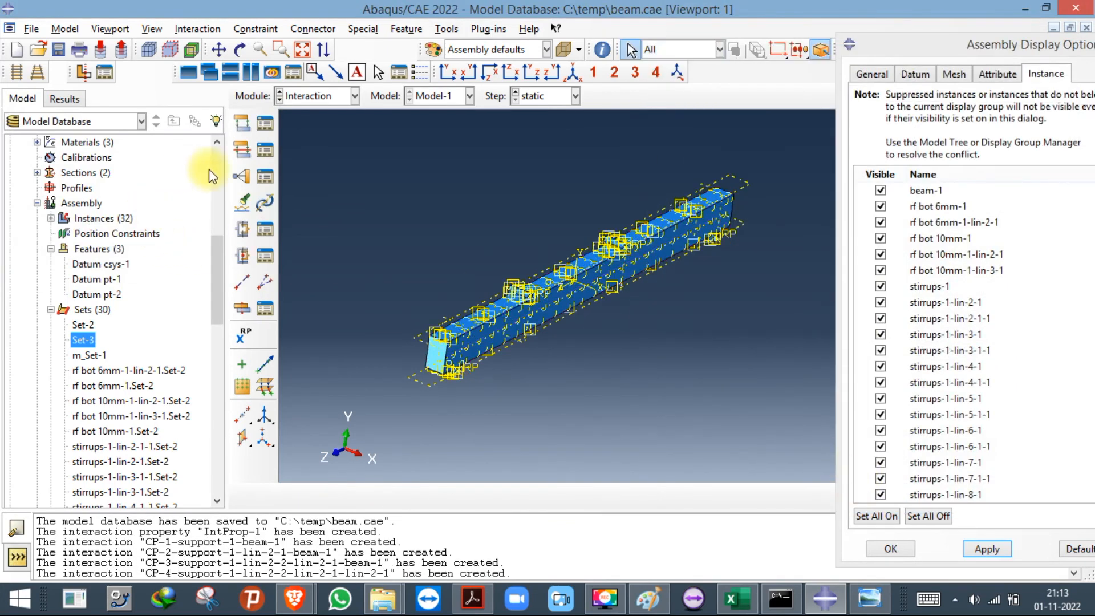
# Switch to the Job module and create the full-analysis job job_beam for Model-1, using 4 processors.
pyautogui.click(319, 96)
pyautogui.click(305, 234)
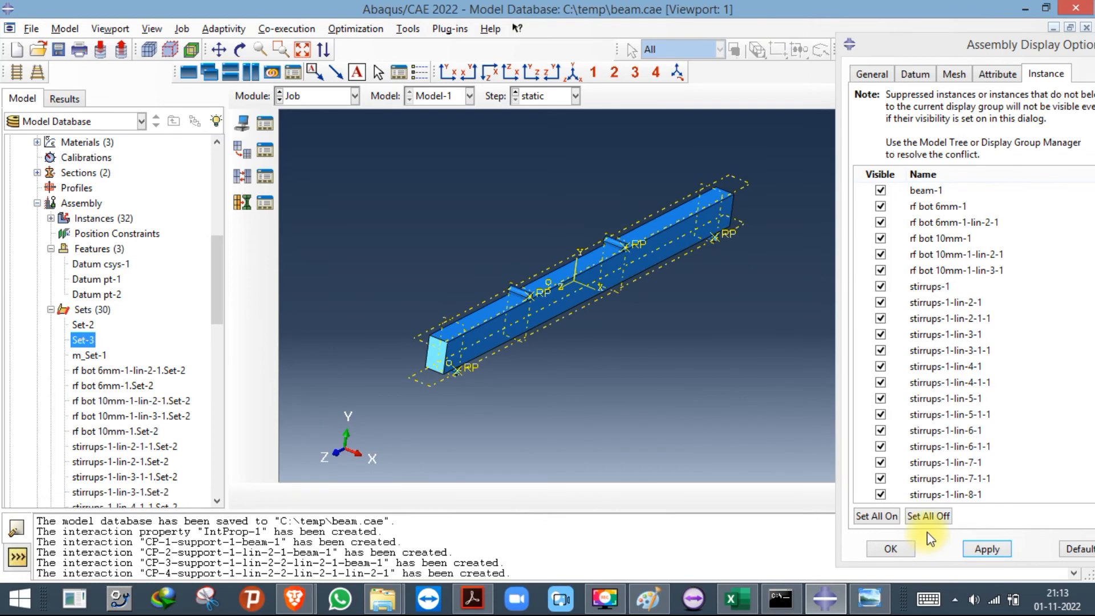
pyautogui.click(243, 123)
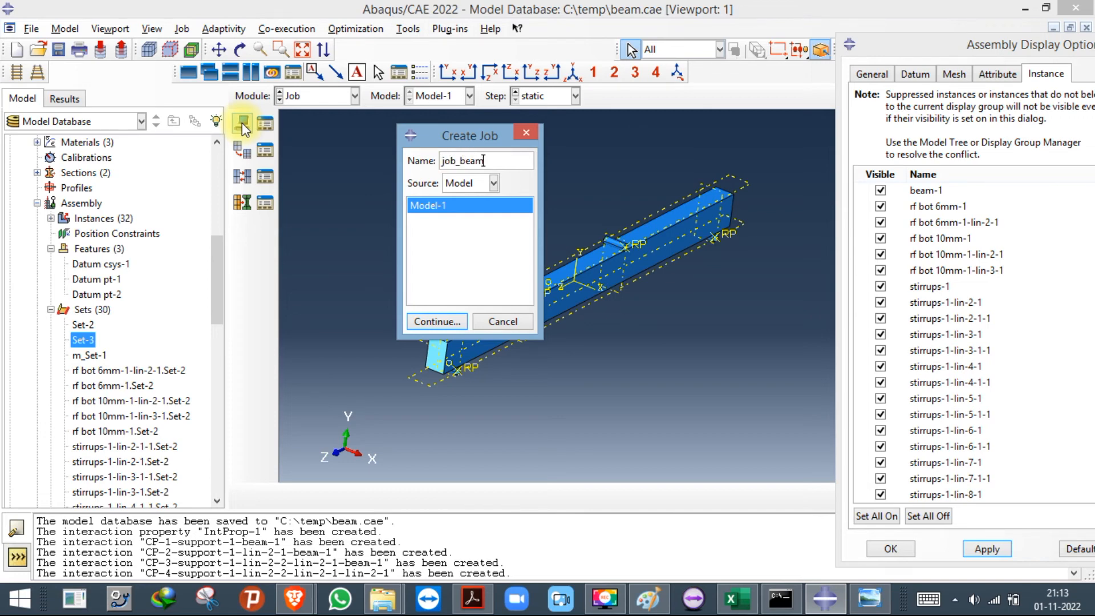
pyautogui.click(437, 319)
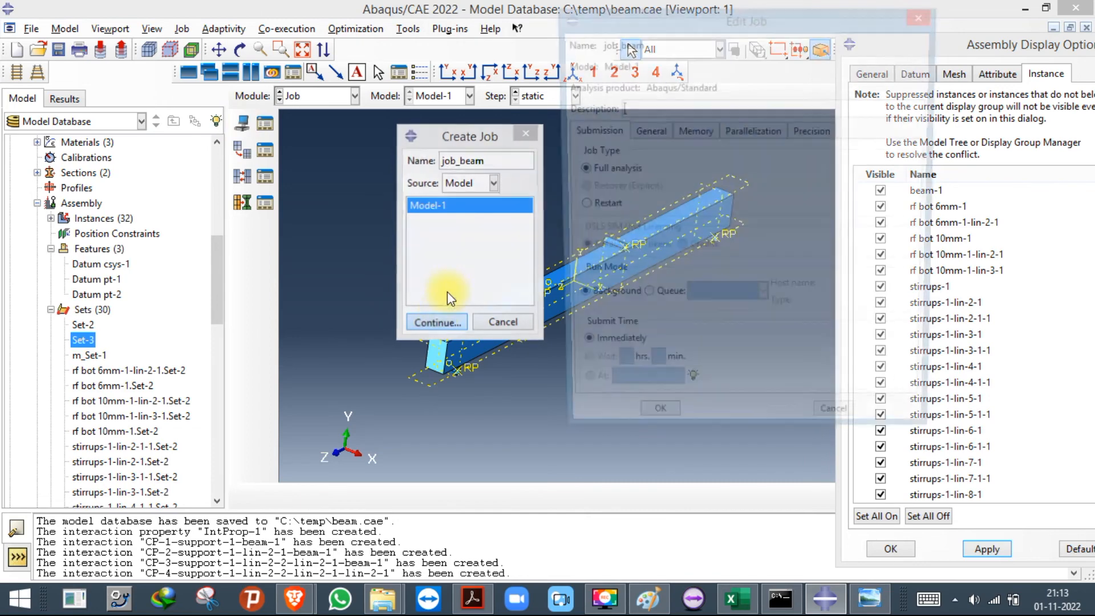
pyautogui.click(735, 132)
pyautogui.click(661, 153)
pyautogui.moveTo(698, 152); pyautogui.dragTo(810, 161)
pyautogui.write('4')
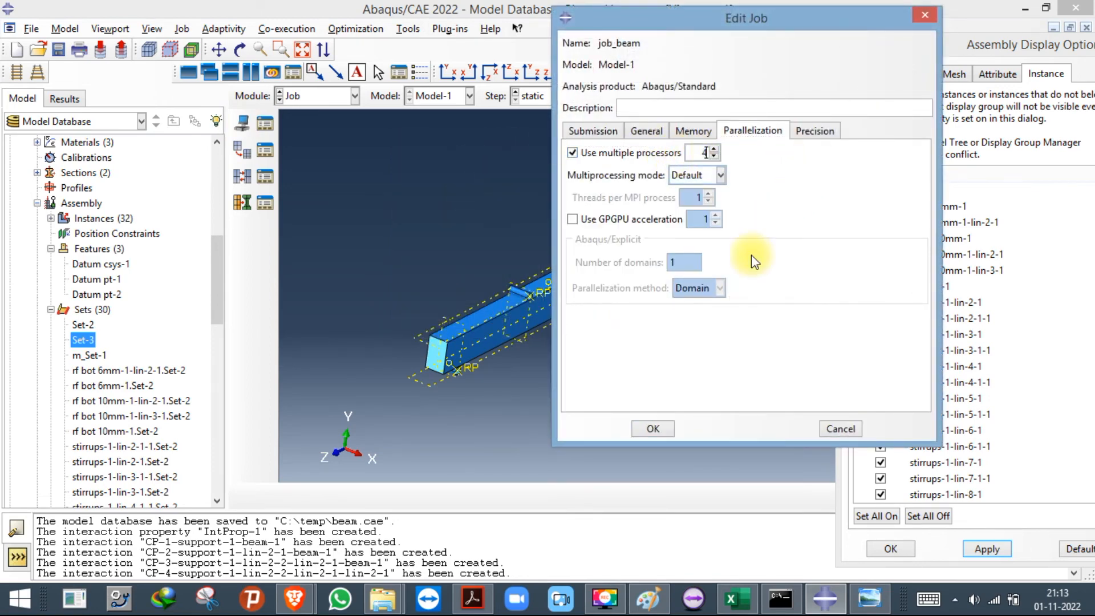
pyautogui.click(653, 429)
# Try to submit the job_beam job for analysis.
pyautogui.click(264, 123)
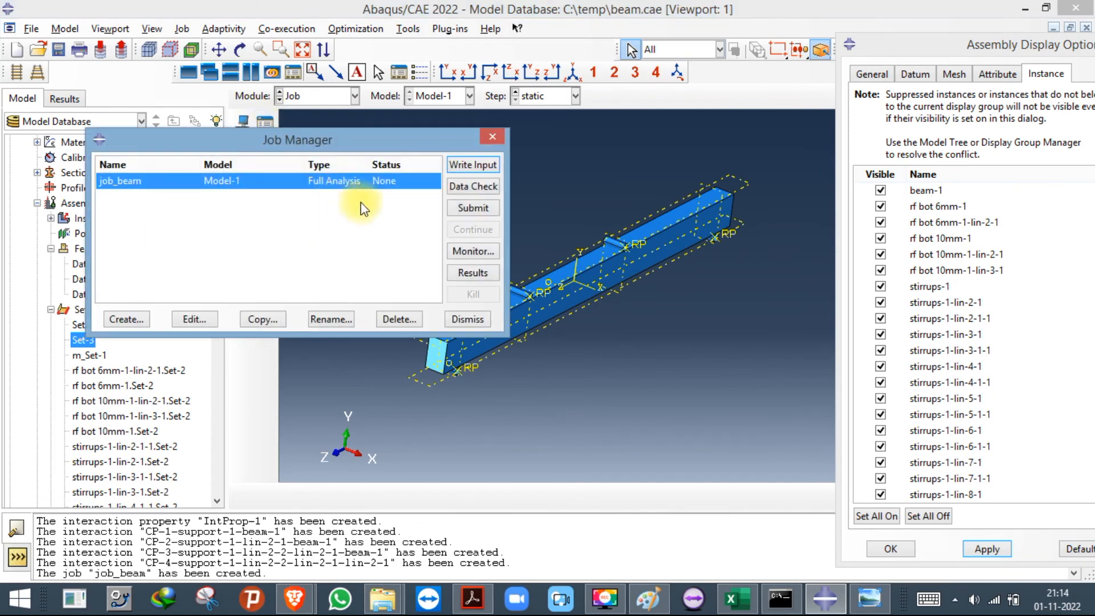
pyautogui.click(466, 206)
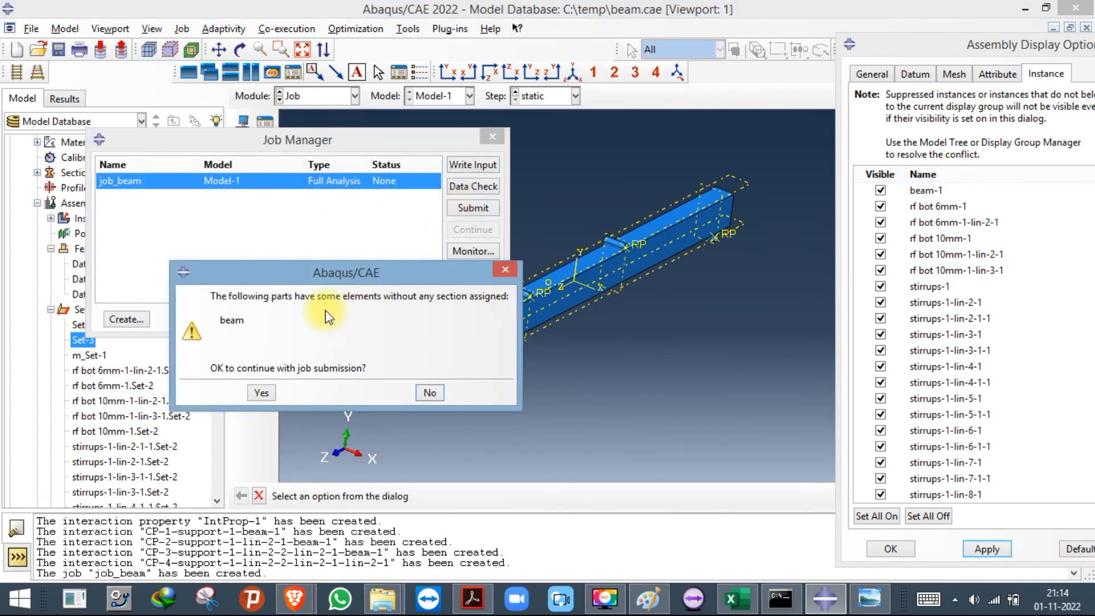
pyautogui.click(511, 269)
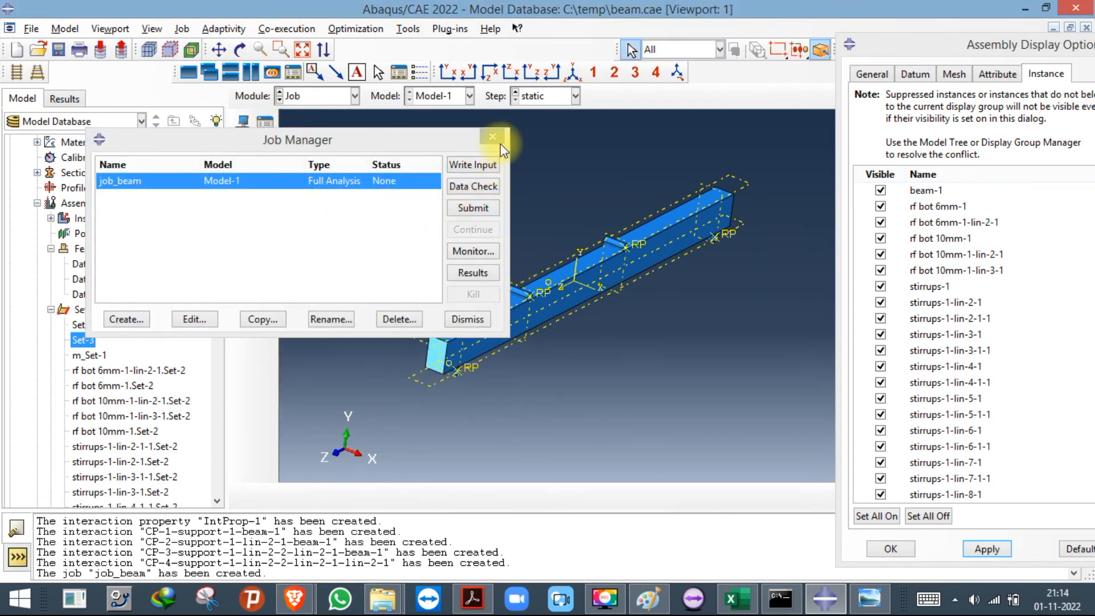
pyautogui.click(493, 137)
# Open the beam part in the Property module and start a section assignment for the entire solid beam.
pyautogui.click(304, 98)
pyautogui.click(305, 128)
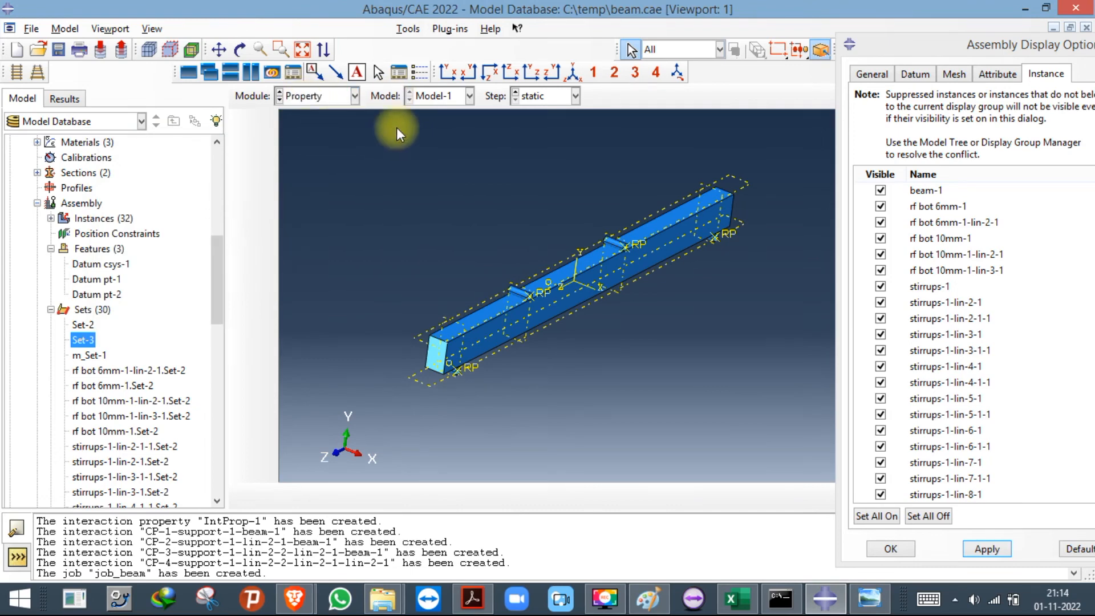
pyautogui.click(585, 96)
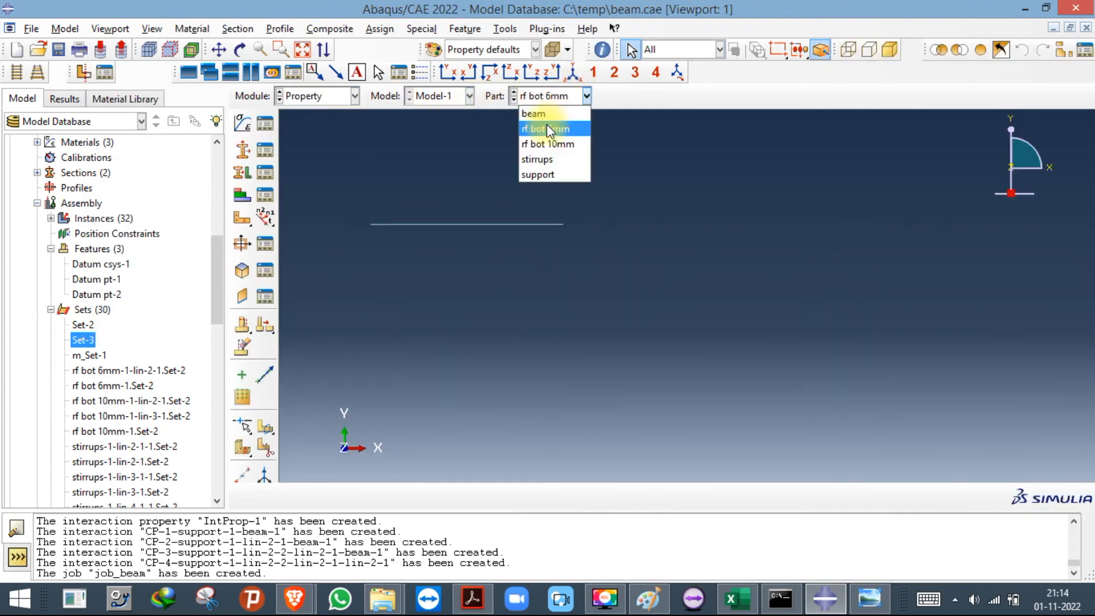
pyautogui.click(533, 113)
pyautogui.click(241, 173)
pyautogui.moveTo(317, 151); pyautogui.dragTo(658, 462)
pyautogui.click(609, 501)
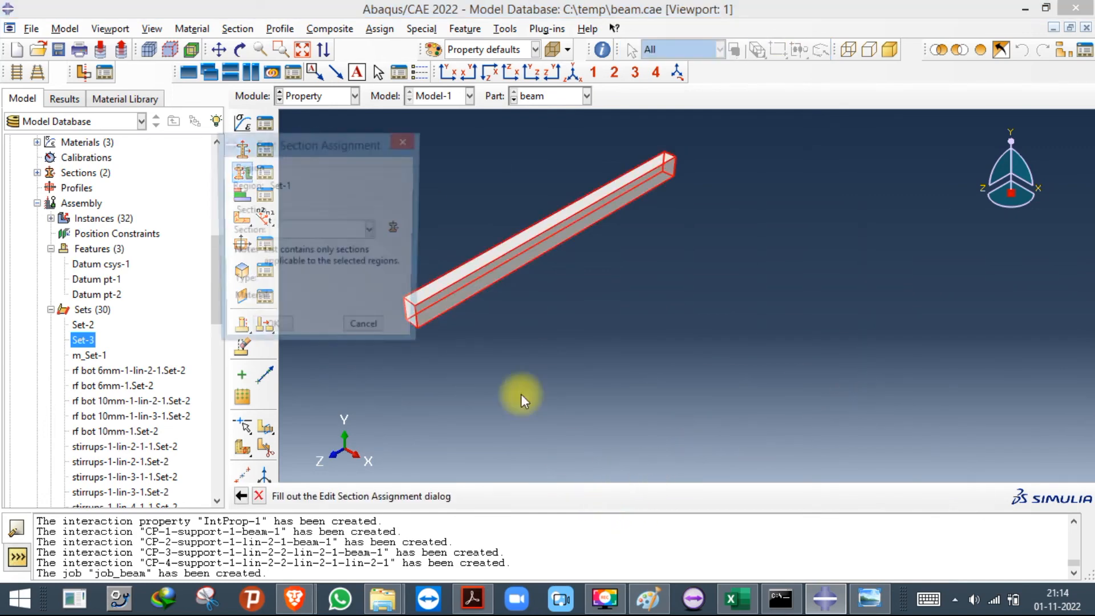
# Create a solid homogeneous section named beam with material conc and assign it to the beam part.
pyautogui.click(397, 230)
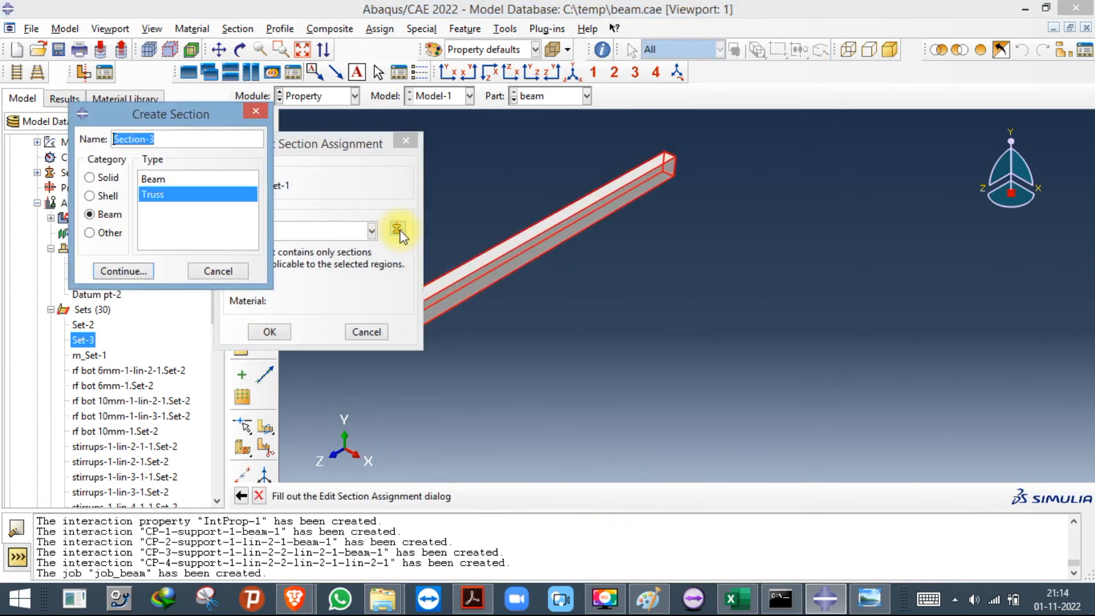
pyautogui.write('beam')
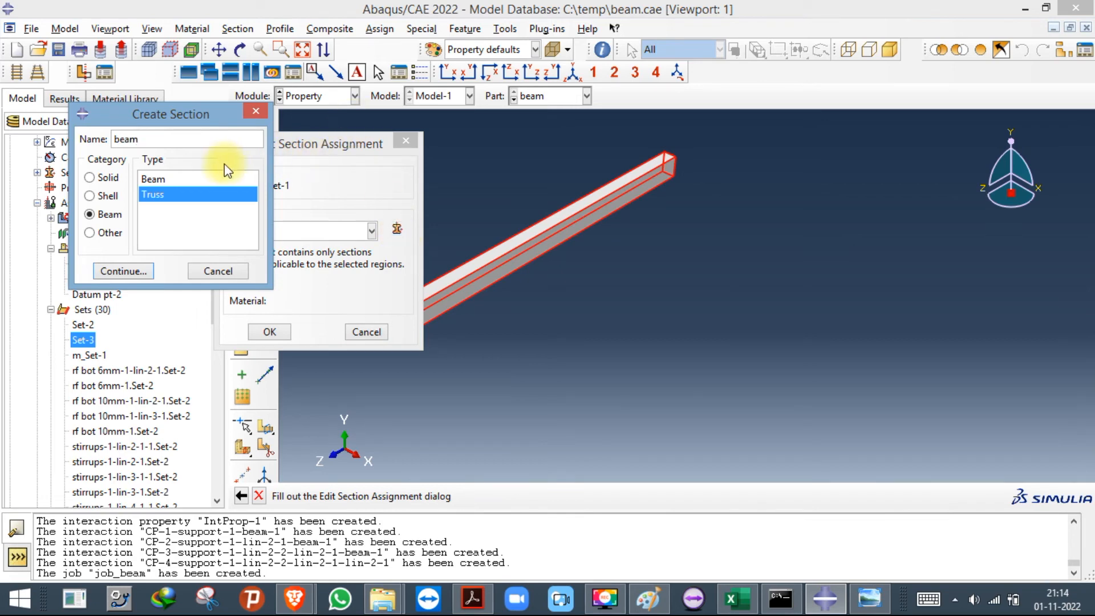
pyautogui.click(112, 178)
pyautogui.click(132, 275)
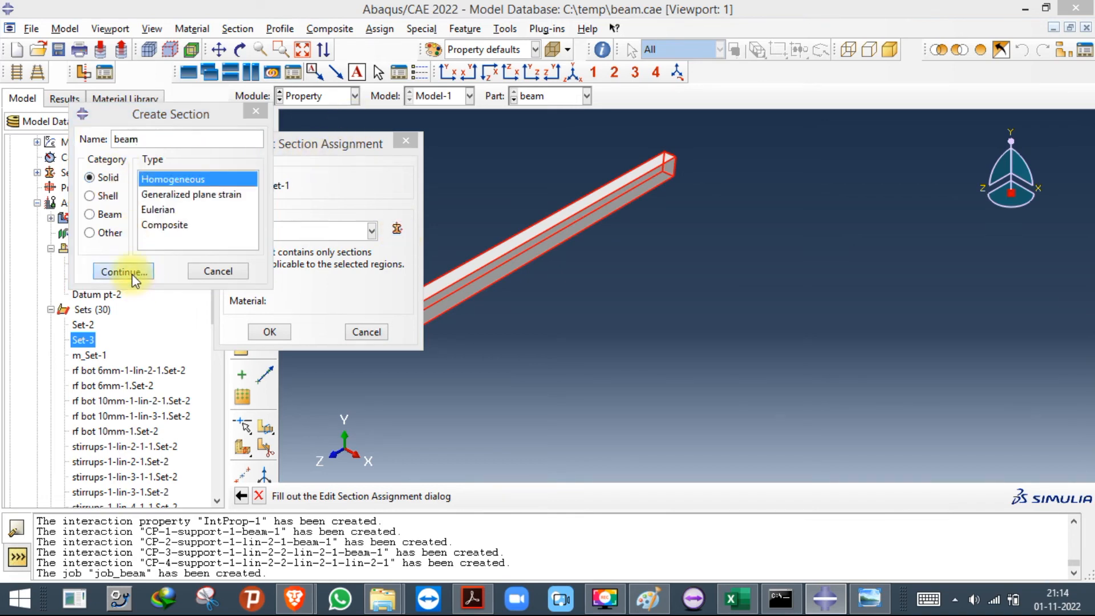
pyautogui.click(352, 136)
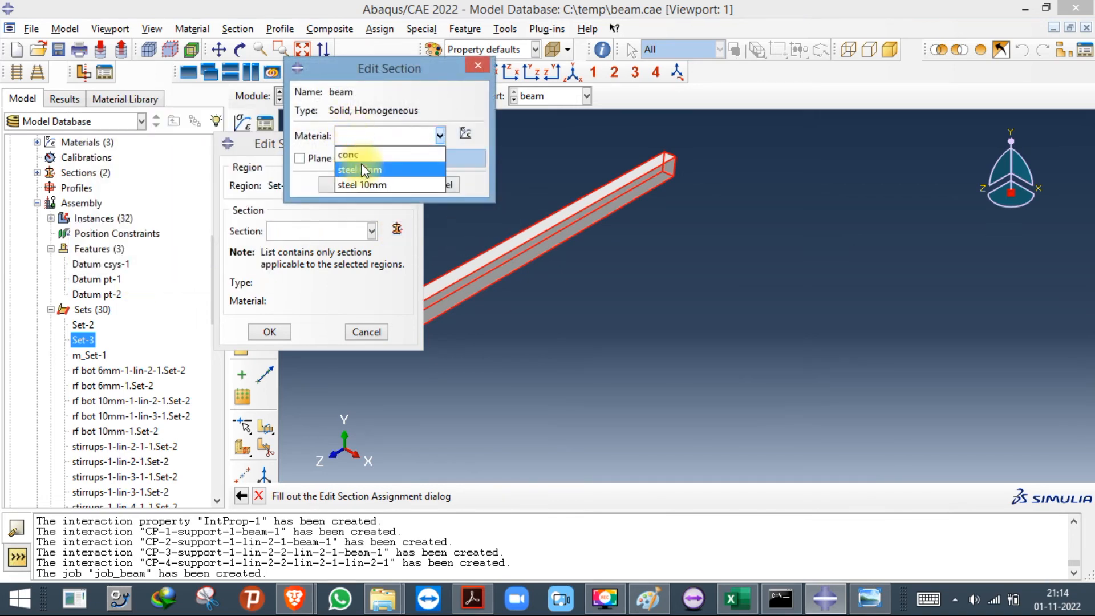
pyautogui.click(349, 151)
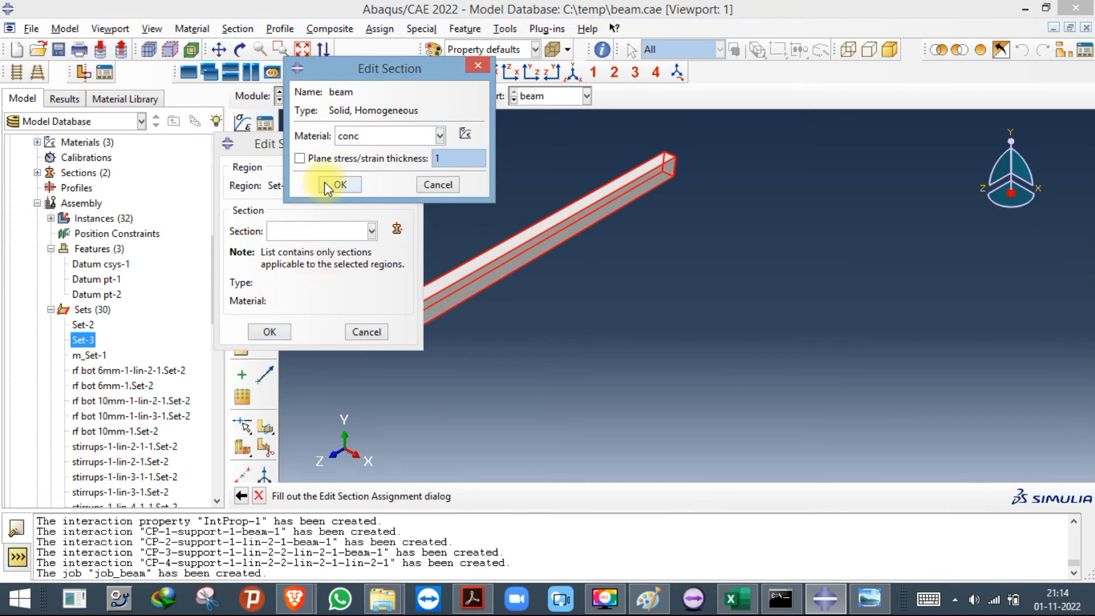
pyautogui.click(340, 184)
pyautogui.click(269, 332)
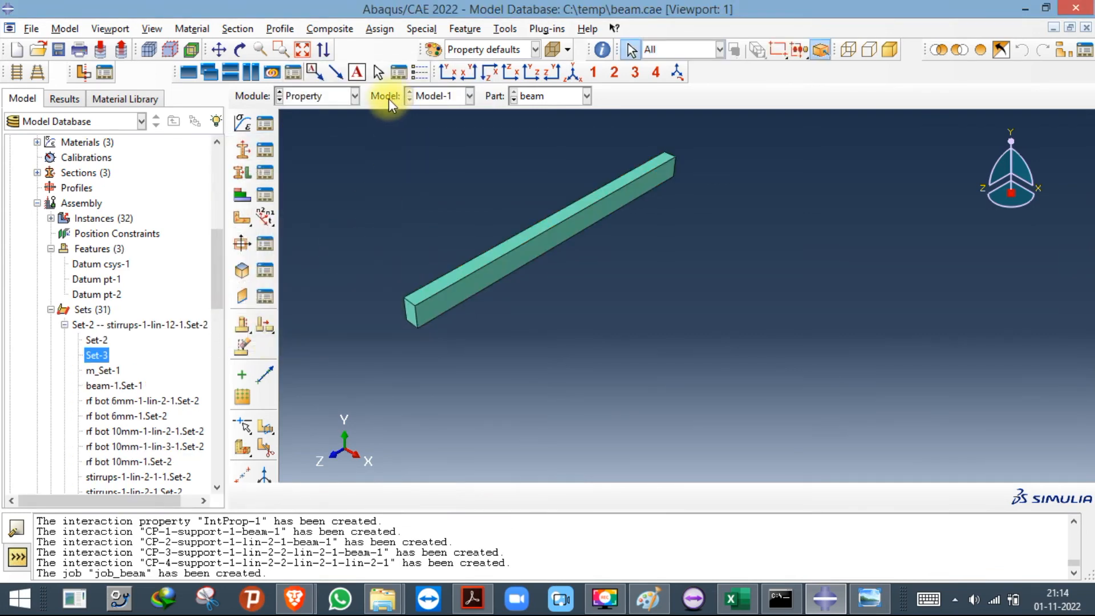
# Return to the Job module and submit job_beam for analysis again.
pyautogui.click(322, 96)
pyautogui.click(324, 143)
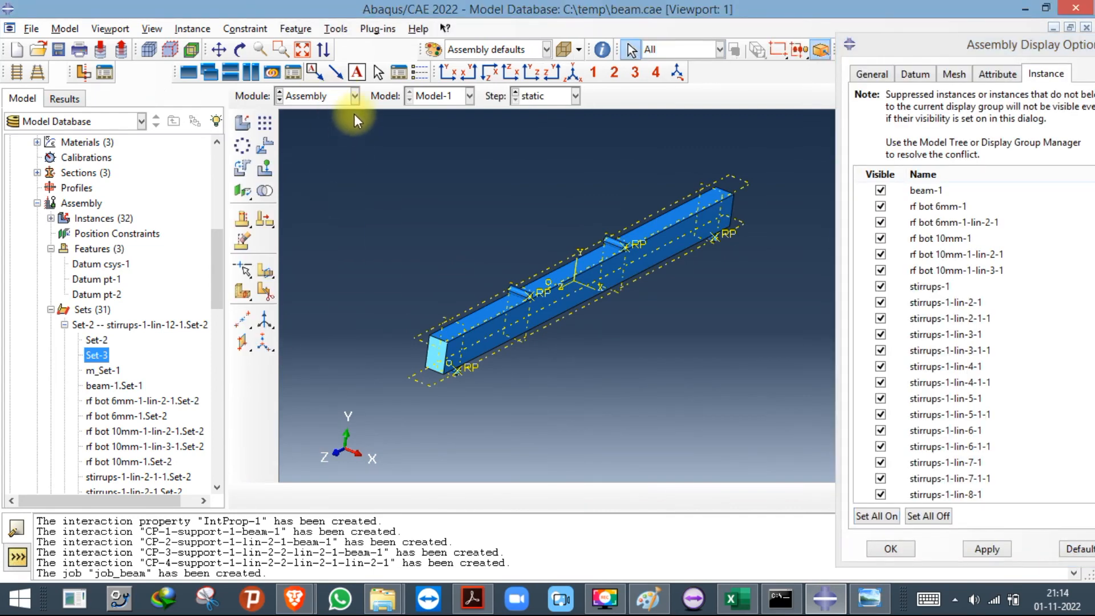
pyautogui.click(354, 96)
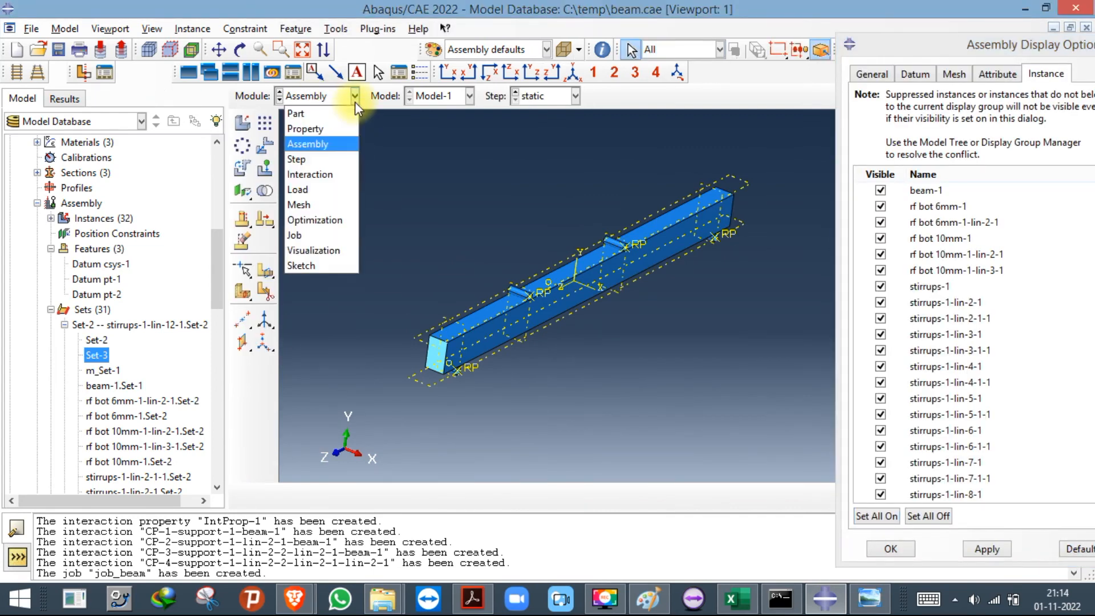
pyautogui.click(307, 233)
pyautogui.click(260, 123)
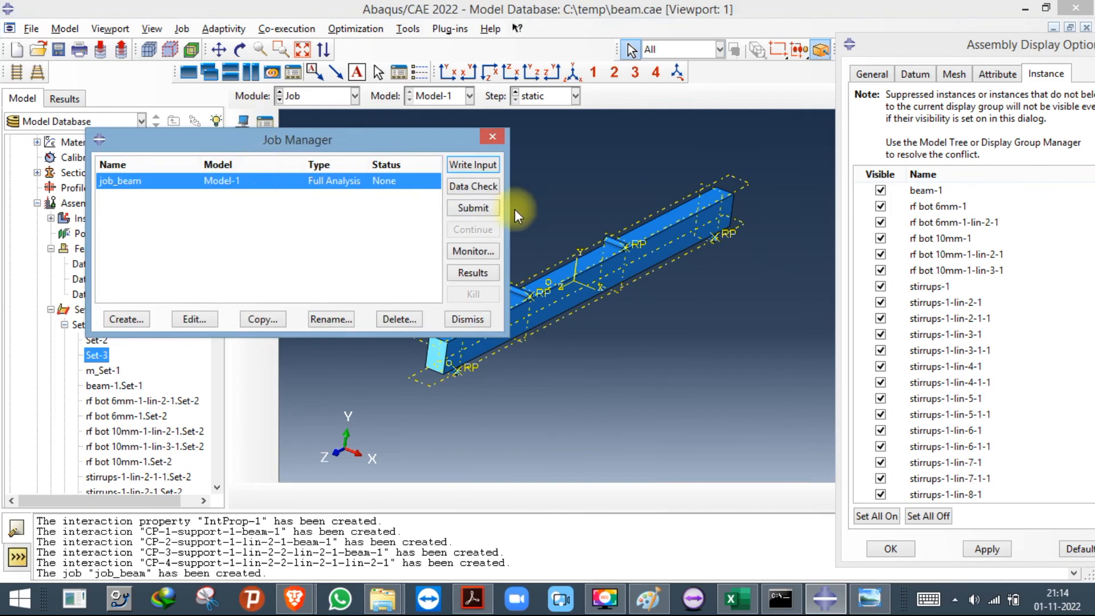
pyautogui.click(474, 208)
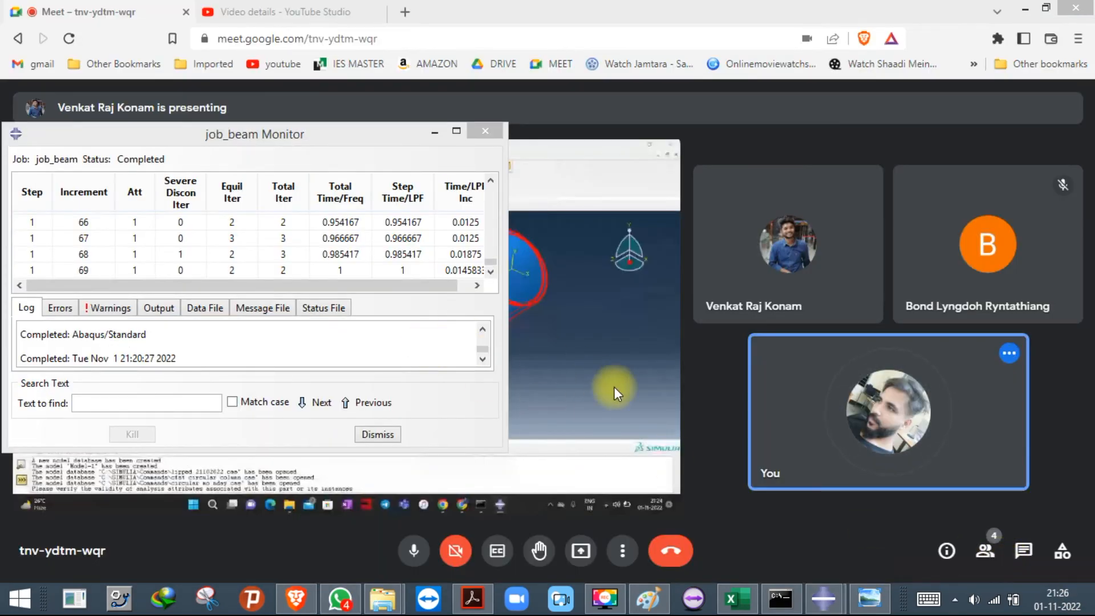
pyautogui.click(1018, 9)
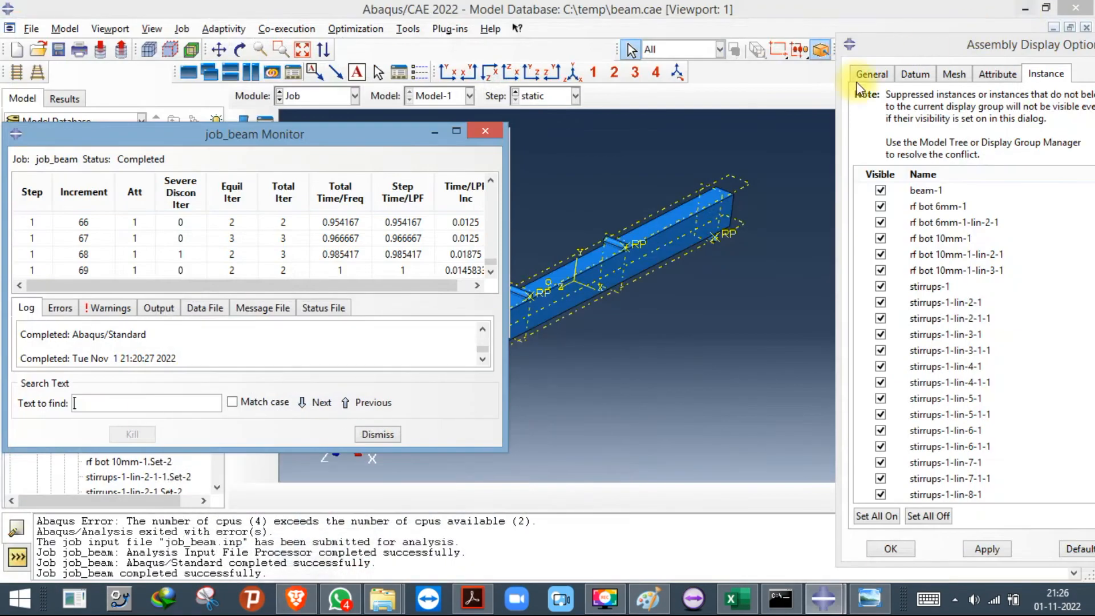
pyautogui.click(441, 135)
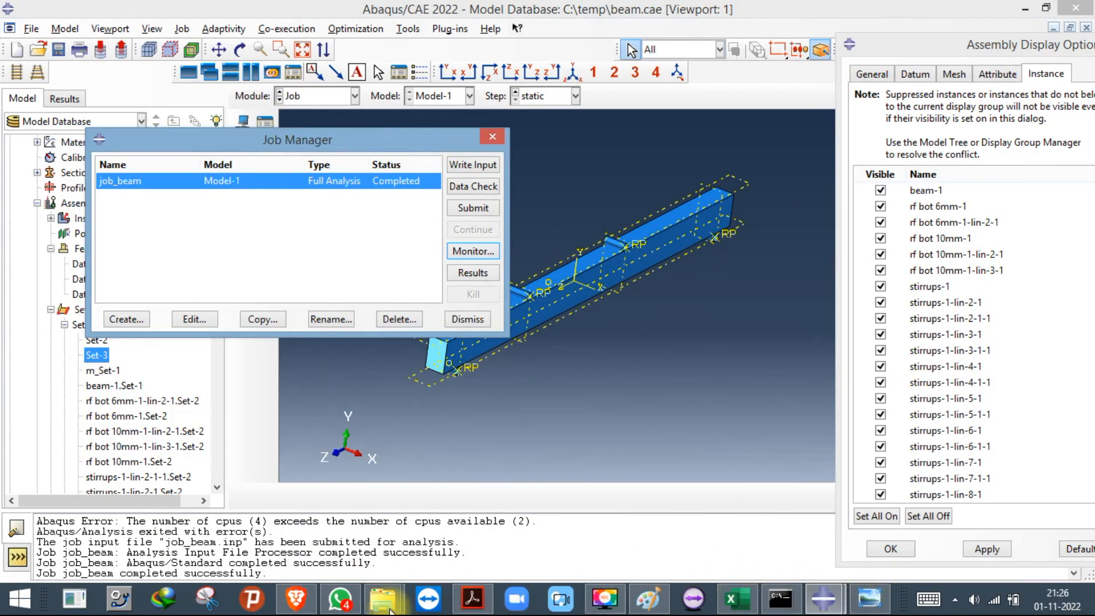
pyautogui.click(296, 599)
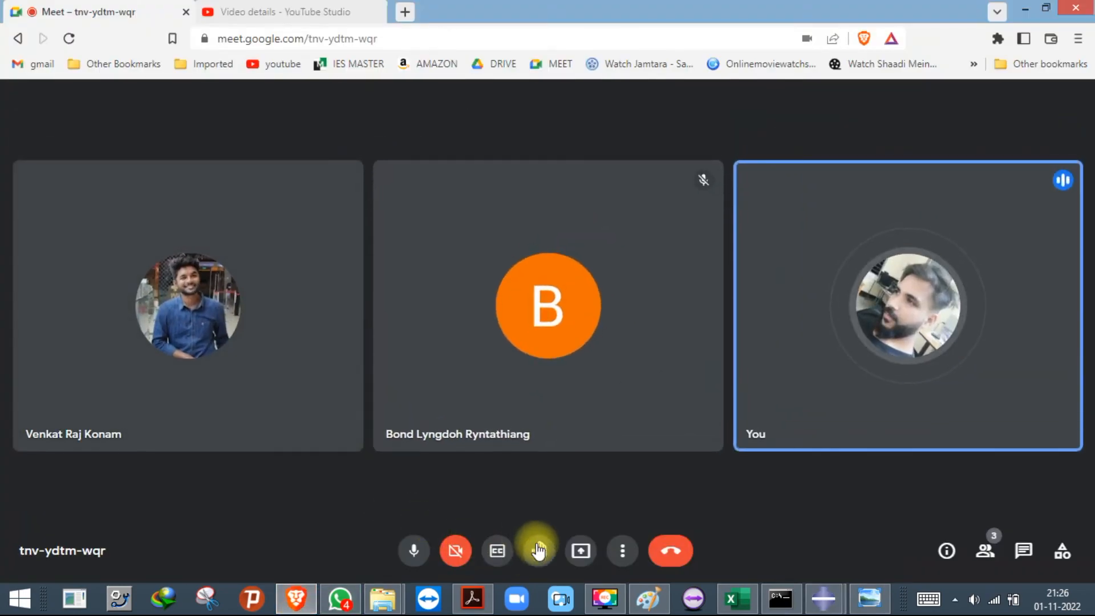
pyautogui.click(414, 550)
pyautogui.click(1025, 9)
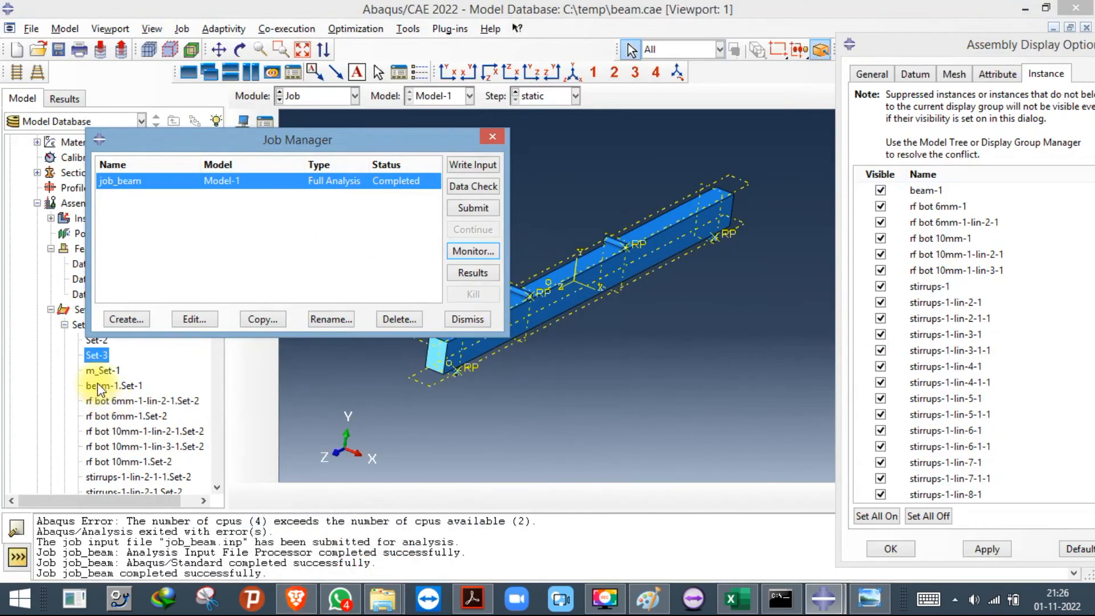
# Open the results of job_beam from the model tree and plot the Mises stress contours on the deformed beam.
pyautogui.click(499, 141)
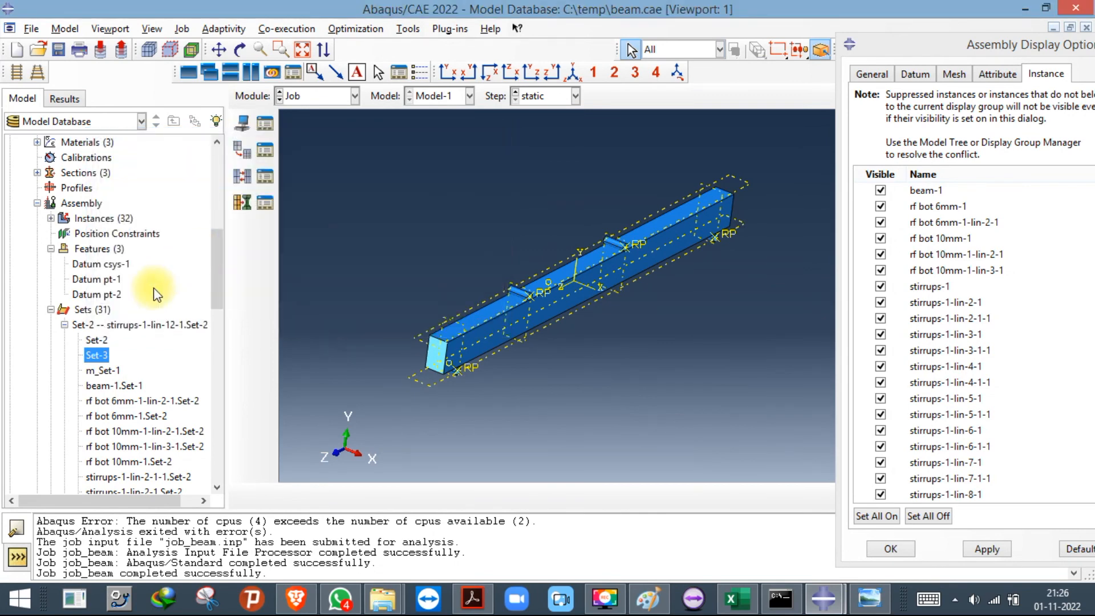
pyautogui.scroll(-12, 148, 286)
pyautogui.click(22, 440)
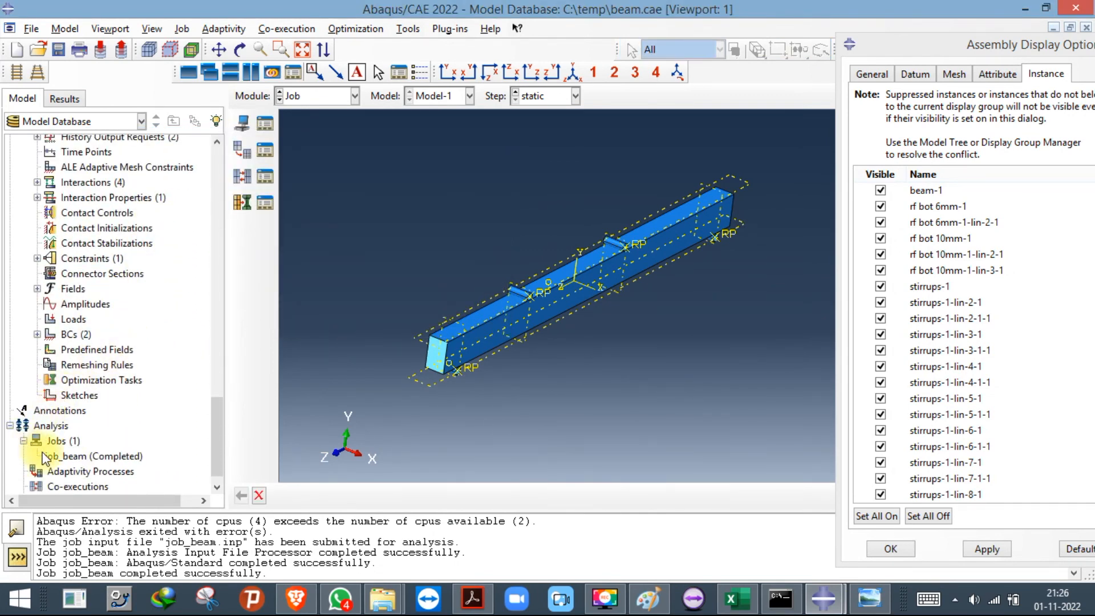
pyautogui.rightClick(57, 458)
pyautogui.click(94, 539)
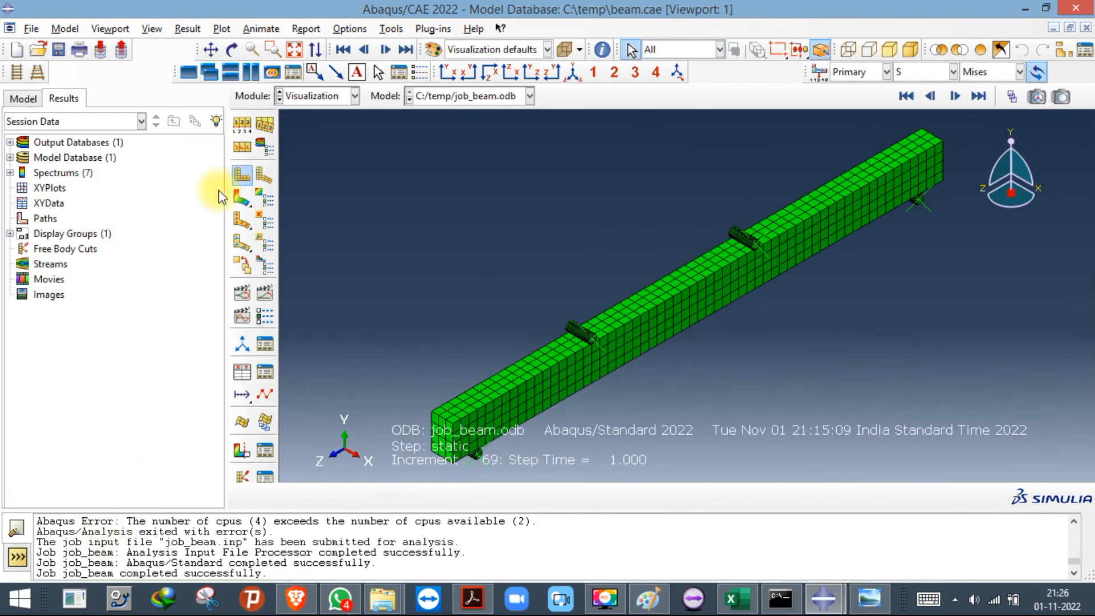
pyautogui.click(245, 198)
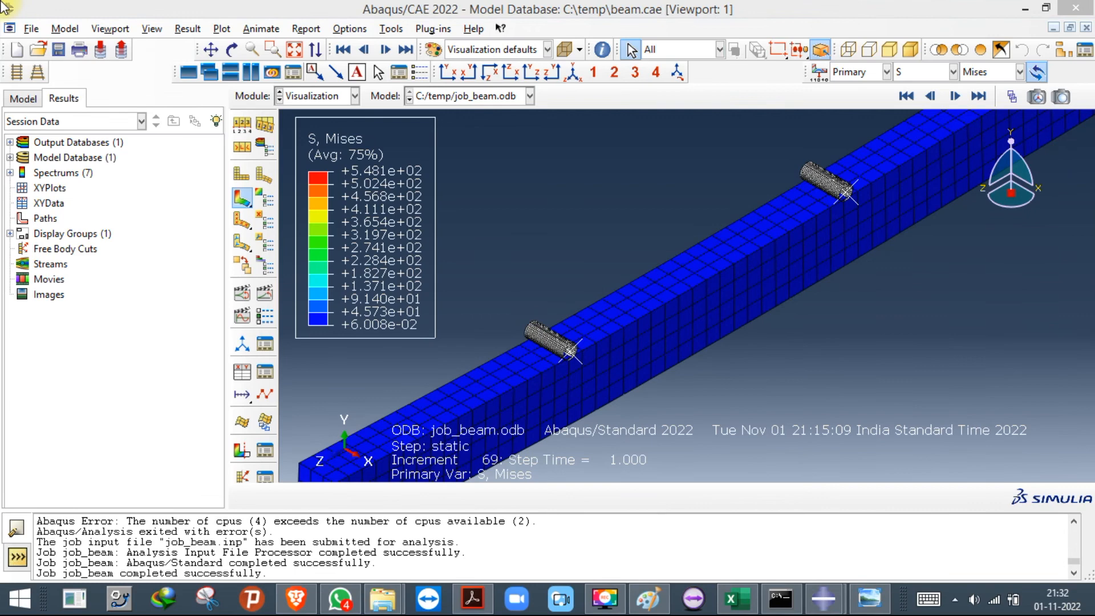
# Plot the RF2 reaction force histories of SUPPORT-1, SUPPORT-1-LIN-2-1 and SUPPORT-1-LIN-2-2-LIN-2-1 from job_beam.odb to compare them.
pyautogui.click(10, 142)
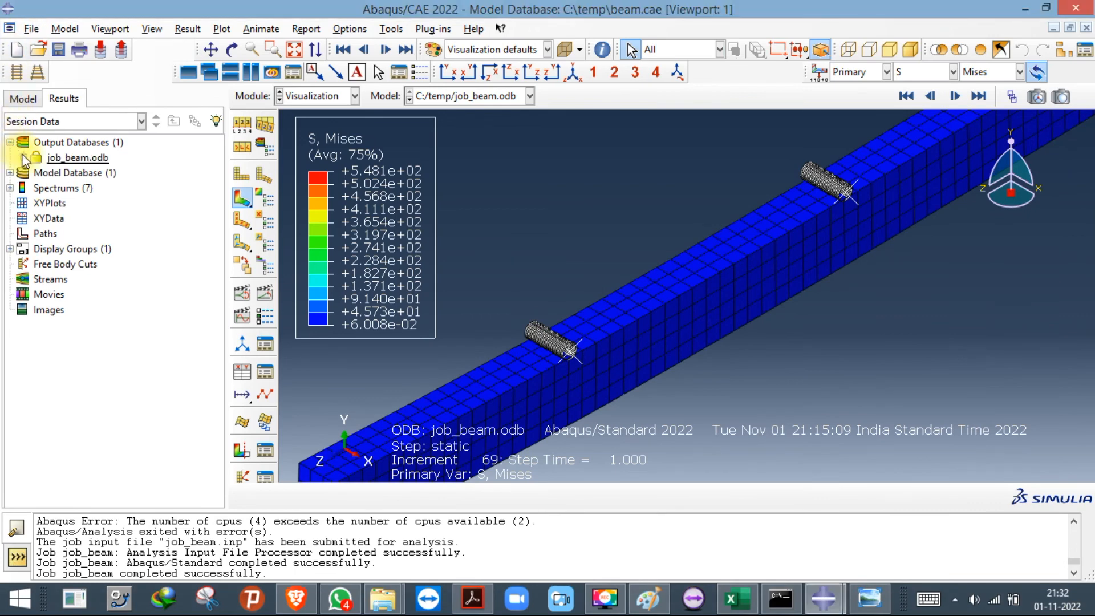
pyautogui.click(24, 158)
pyautogui.click(36, 172)
pyautogui.doubleClick(90, 191)
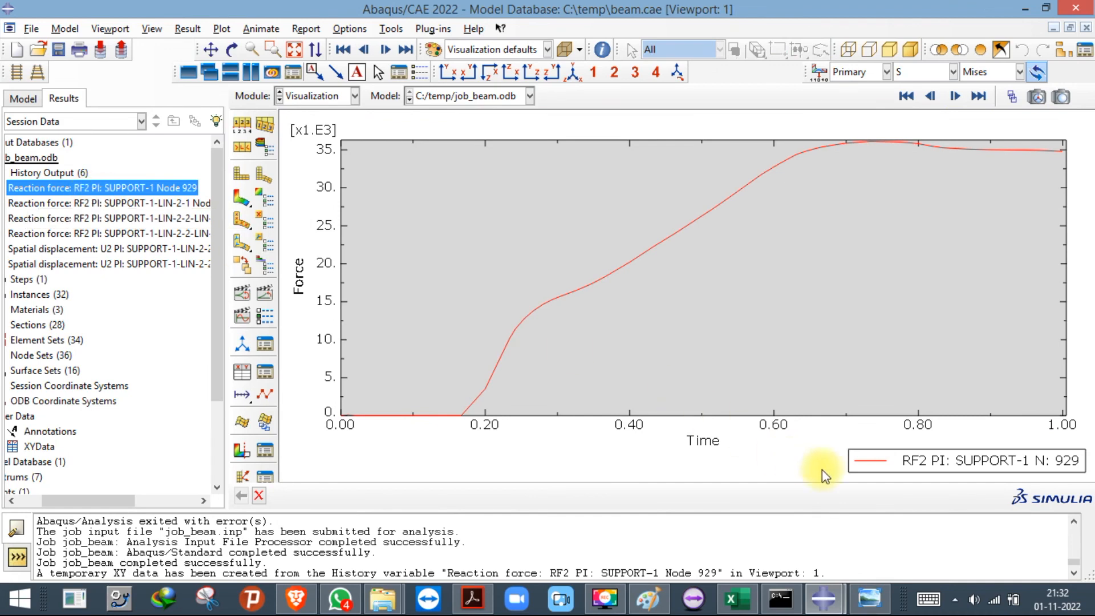
pyautogui.doubleClick(80, 203)
pyautogui.doubleClick(79, 221)
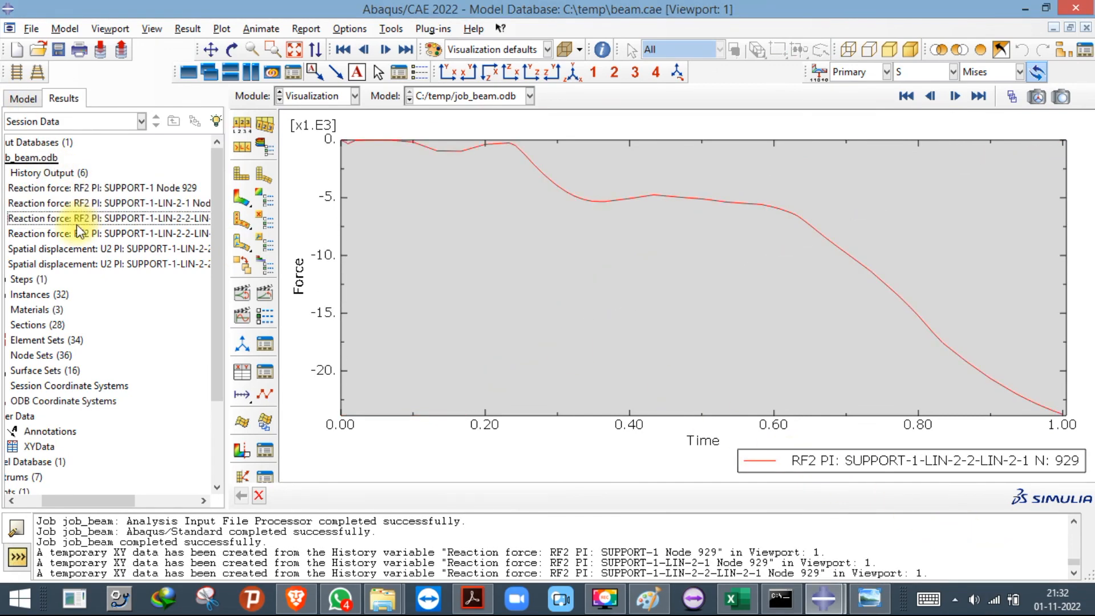
pyautogui.doubleClick(94, 194)
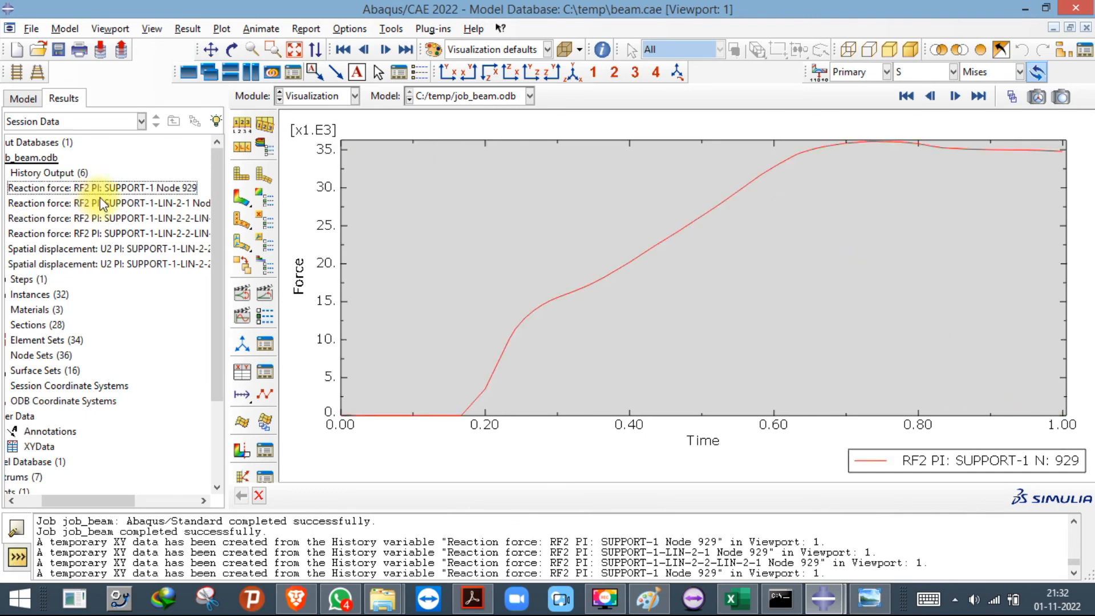
# Plot the RF2 reaction force of SUPPORT-1 together with the U2 displacement of SUPPORT-1-LIN-2-2-LIN-2-1.
pyautogui.click(102, 187)
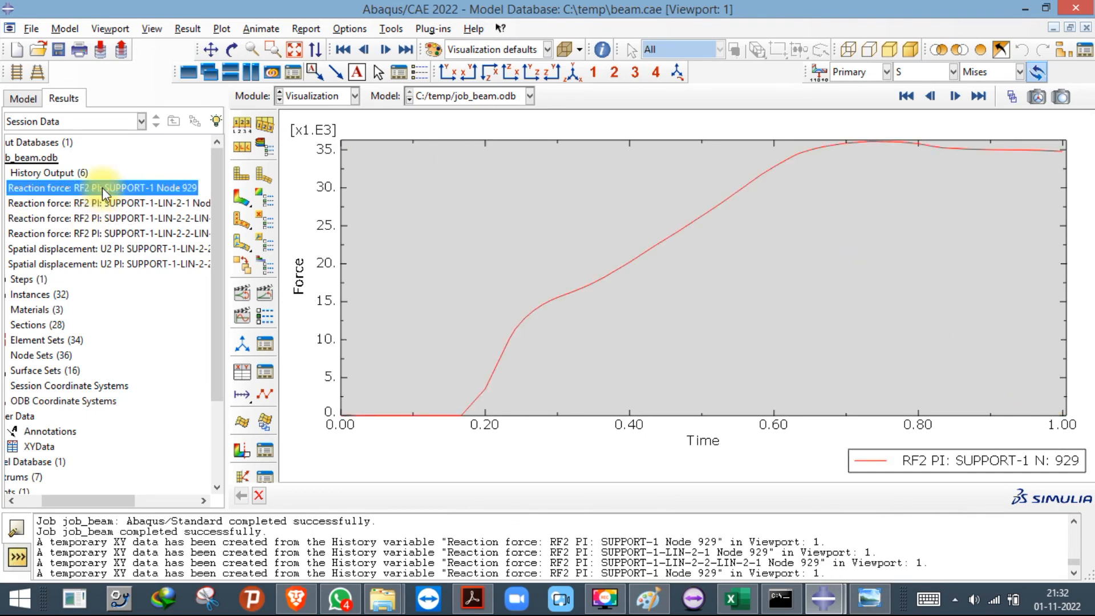
pyautogui.keyDown('ctrl'); pyautogui.click(122, 254); pyautogui.keyUp('ctrl')
pyautogui.rightClick(122, 254)
pyautogui.click(144, 278)
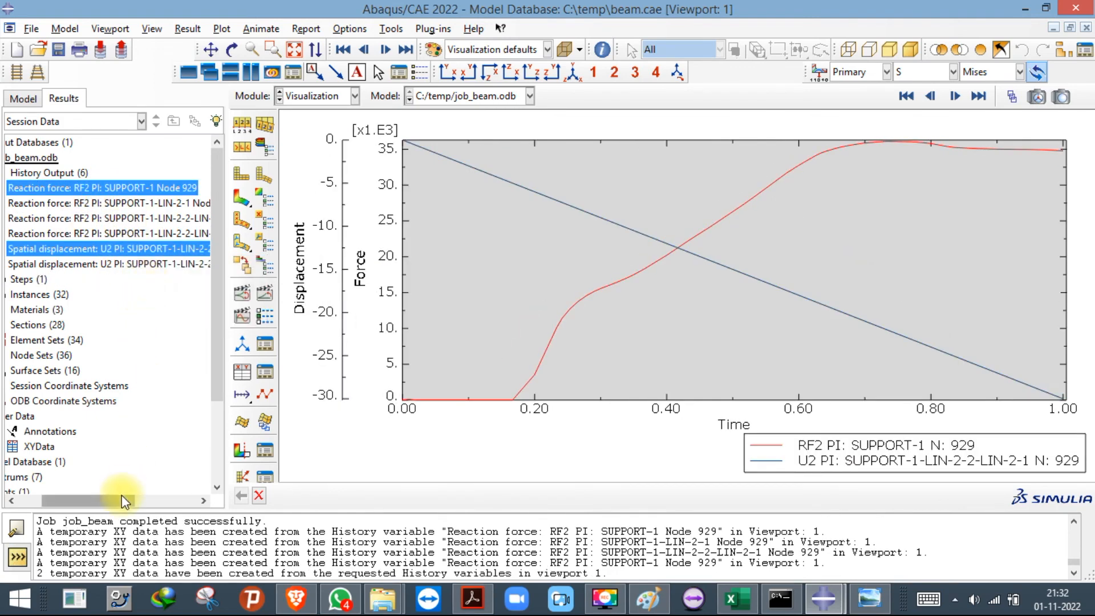
# Create XY data by operating on existing data, combining the displacement _temp_3 with the reaction force _temp_1 using combine(X,X).
pyautogui.moveTo(121, 496); pyautogui.dragTo(98, 495)
pyautogui.scroll(-3, 57, 399)
pyautogui.click(47, 395)
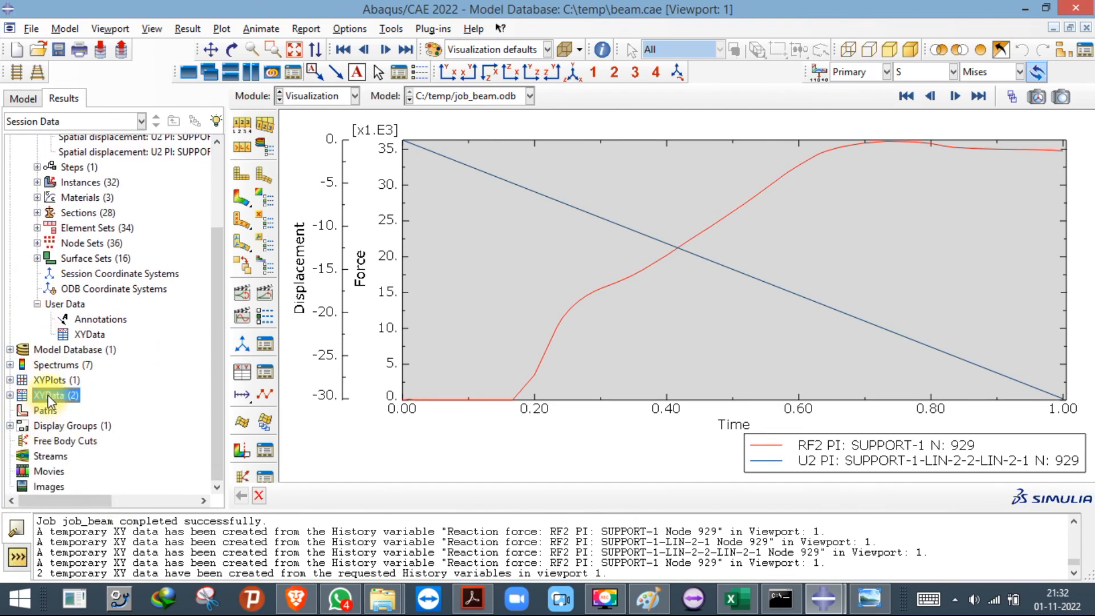
pyautogui.doubleClick(47, 395)
pyautogui.click(292, 216)
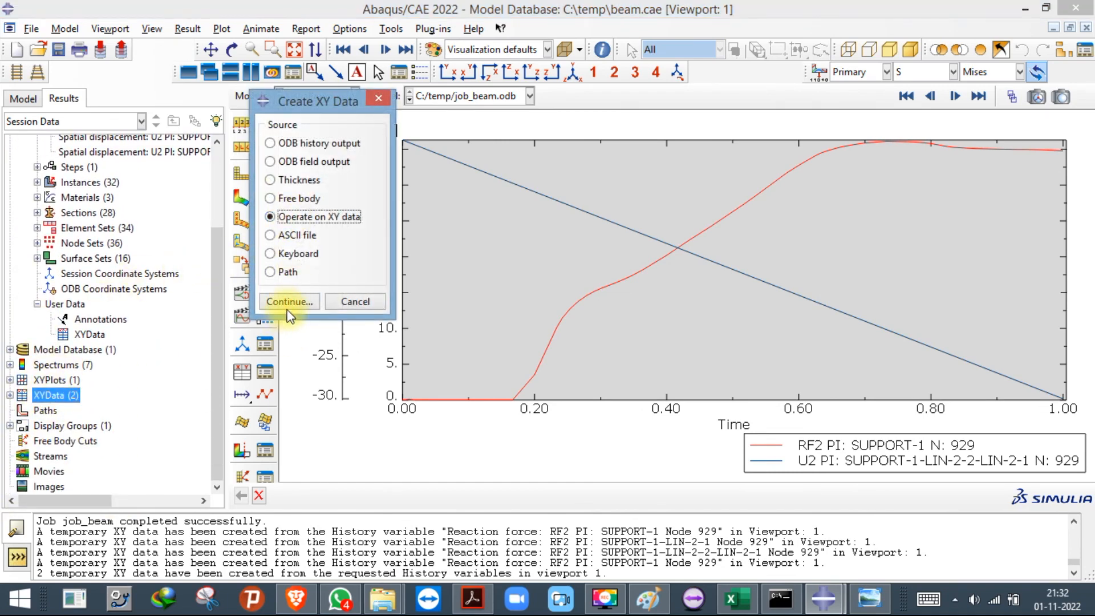
pyautogui.click(289, 302)
pyautogui.moveTo(374, 539); pyautogui.dragTo(416, 28)
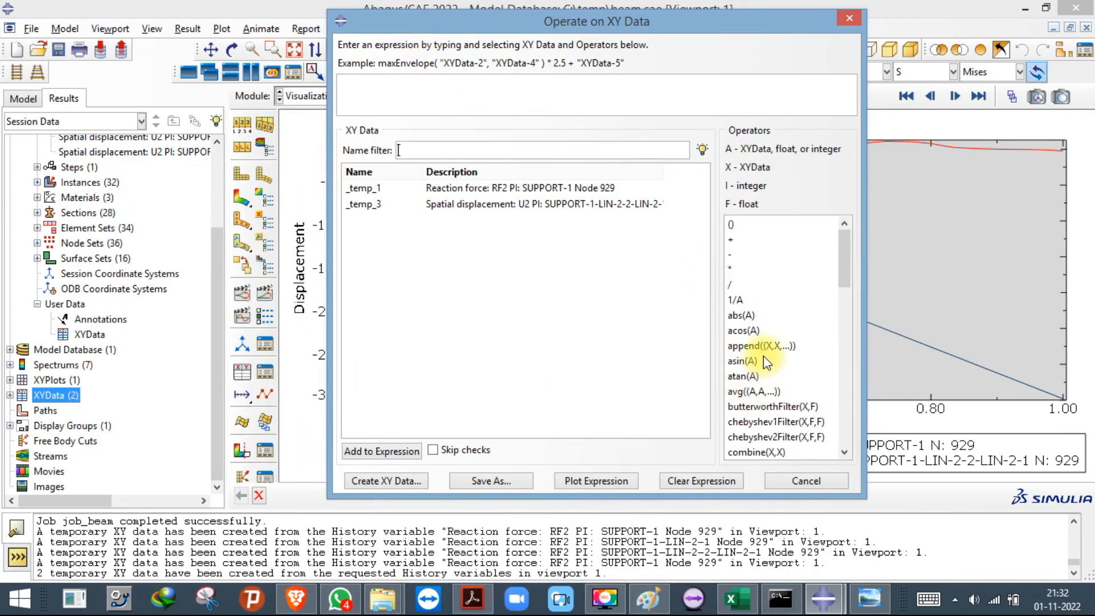
pyautogui.scroll(-3, 757, 395)
pyautogui.click(755, 330)
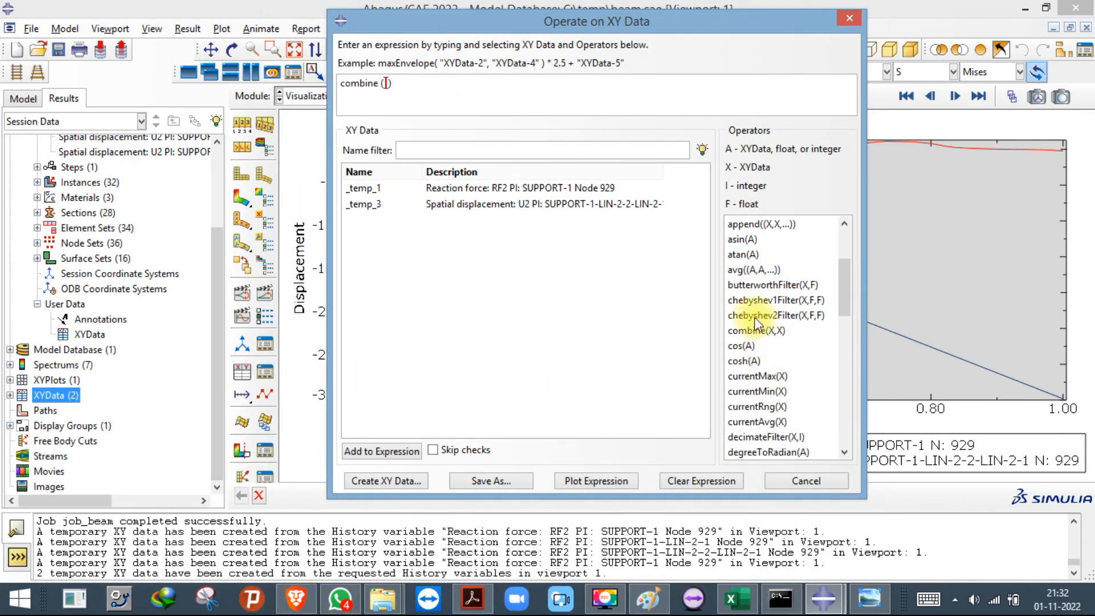
pyautogui.click(515, 204)
pyautogui.click(516, 189)
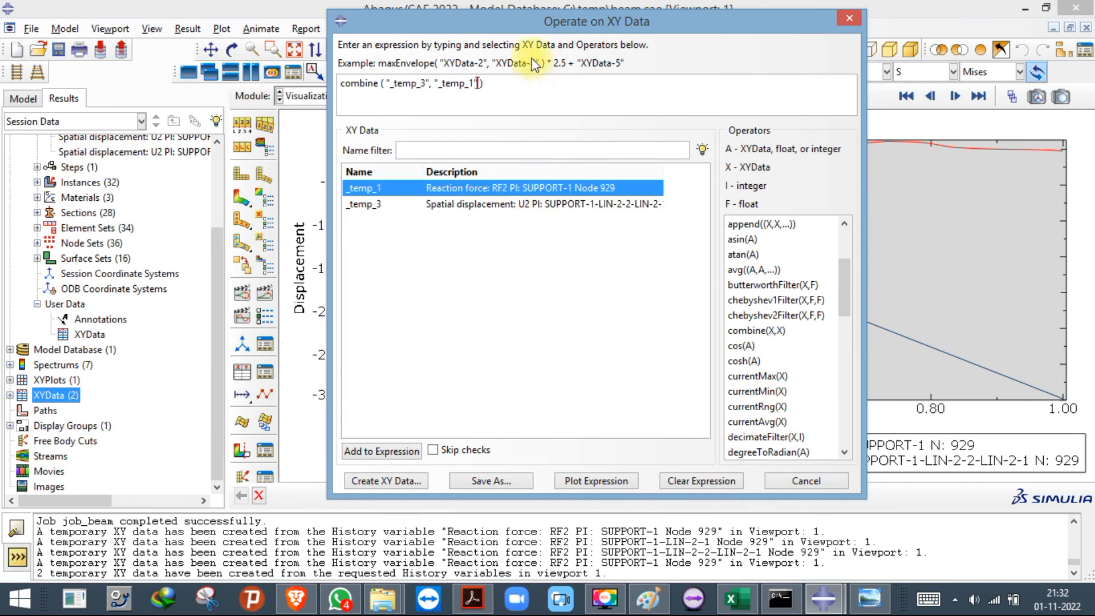
# Multiply _temp_3 by -1 in the combine expression and plot the resulting force-displacement curve.
pyautogui.moveTo(524, 30); pyautogui.dragTo(955, 149)
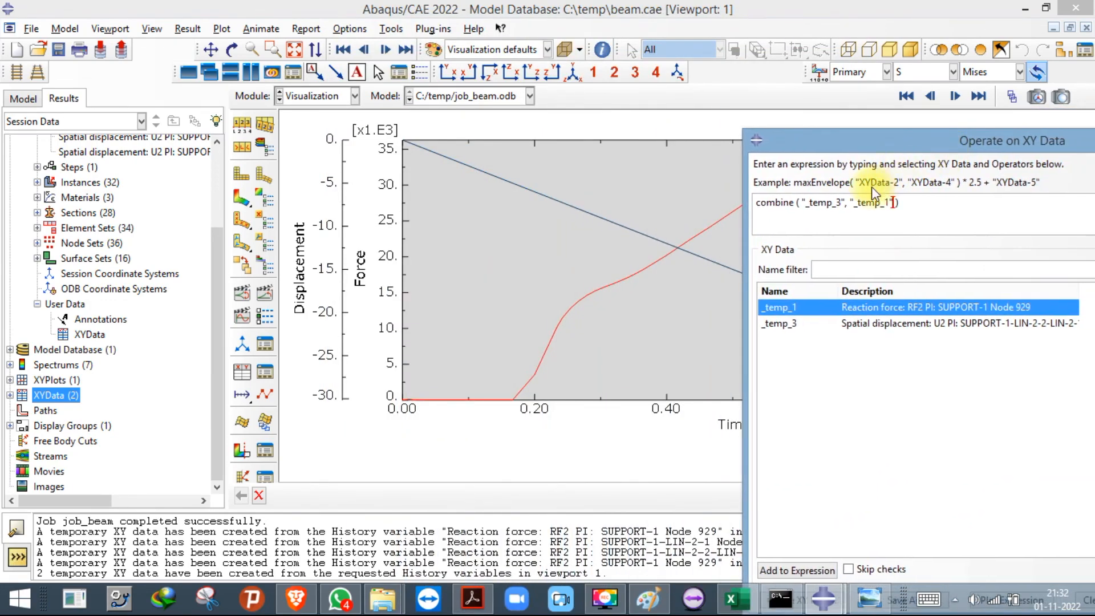
pyautogui.click(803, 203)
pyautogui.write('-1*')
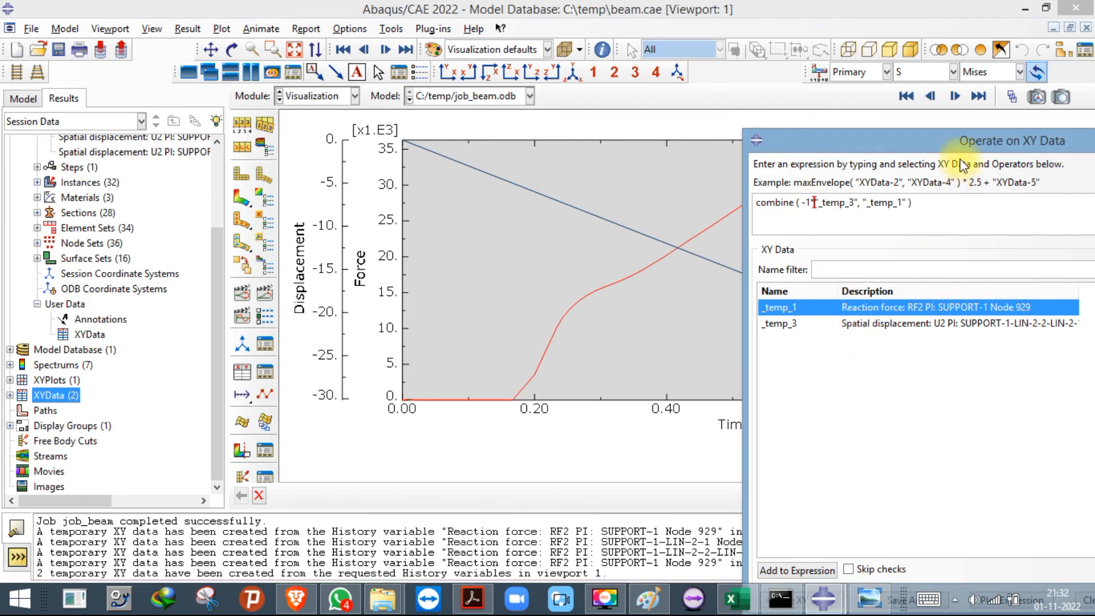
pyautogui.moveTo(942, 143); pyautogui.dragTo(480, 490)
pyautogui.click(821, 516)
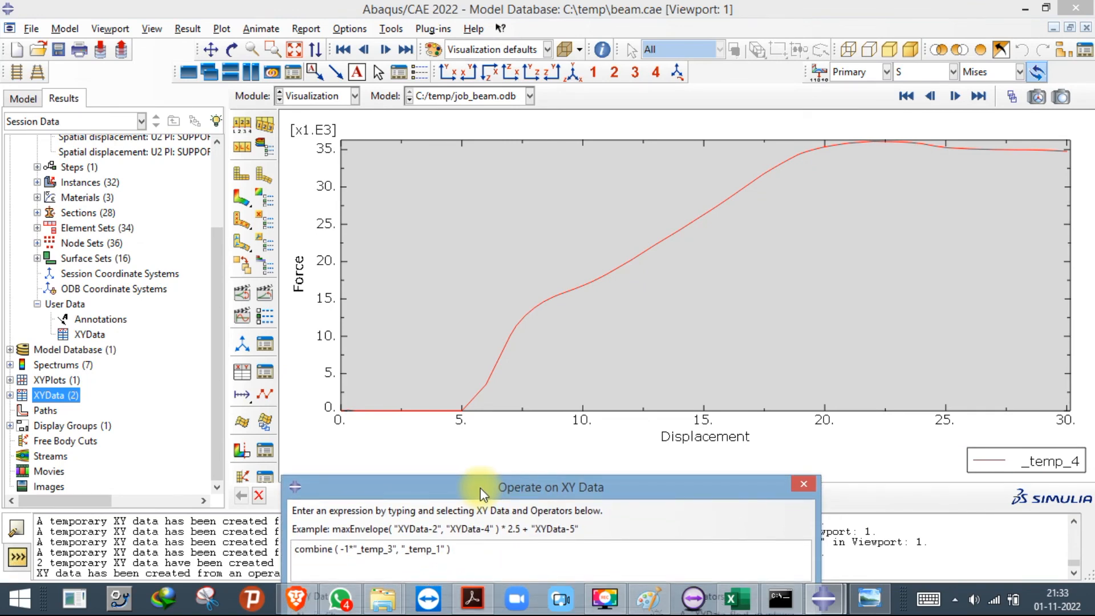
# Switch from the force-displacement plot to the Property module to view the beam part.
pyautogui.click(296, 95)
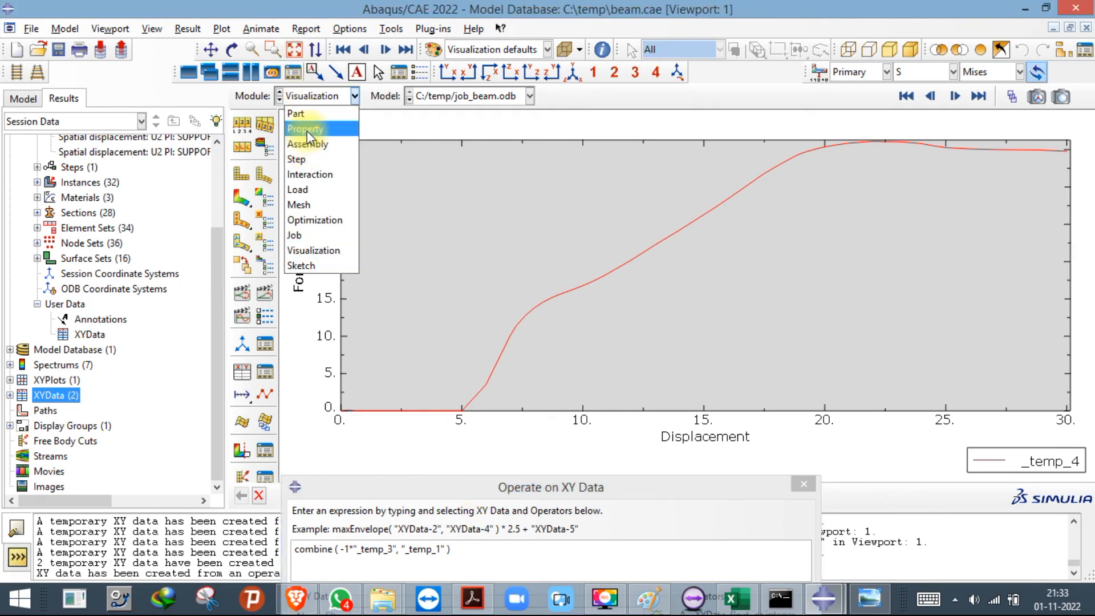
pyautogui.click(307, 130)
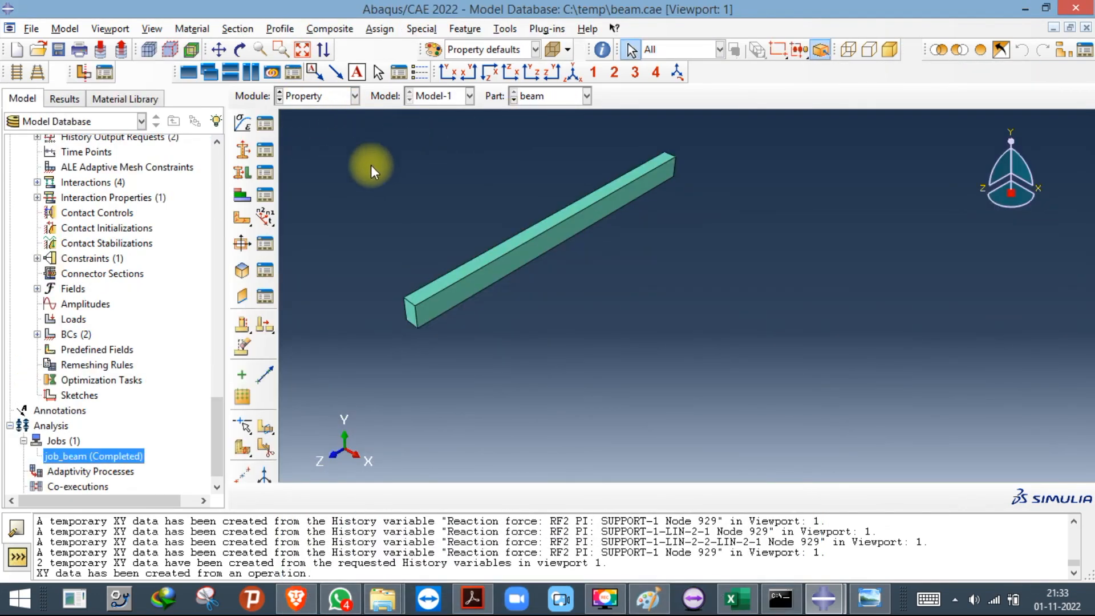
pyautogui.click(151, 28)
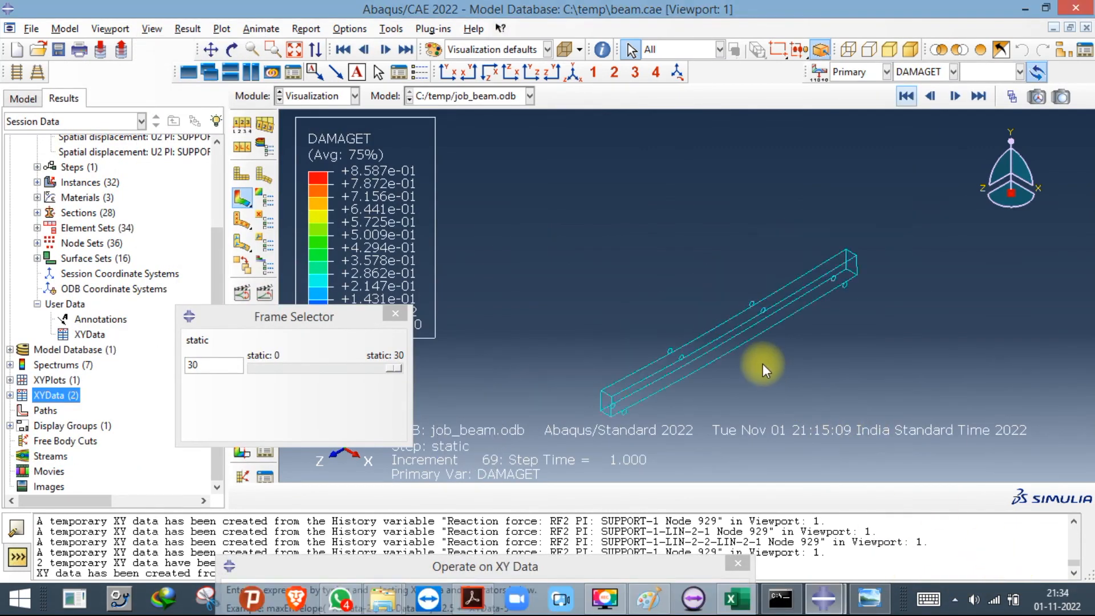
# Orient the DAMAGET contour plot of the deformed beam to a side view in the Y-Z plane.
pyautogui.click(447, 72)
pyautogui.click(465, 73)
pyautogui.click(511, 72)
pyautogui.click(535, 76)
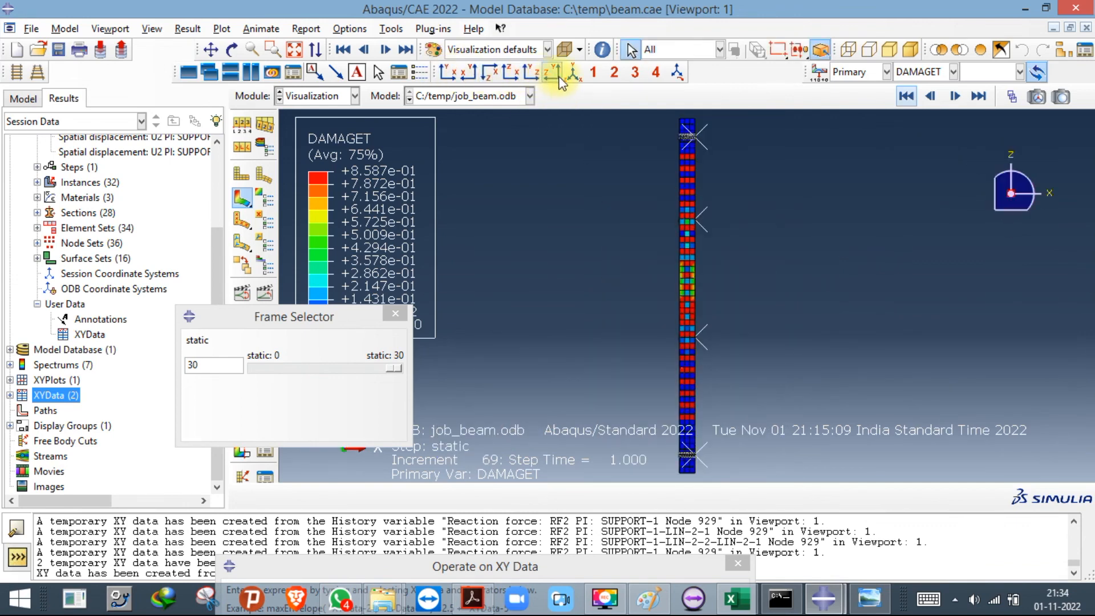
pyautogui.click(567, 74)
pyautogui.click(552, 74)
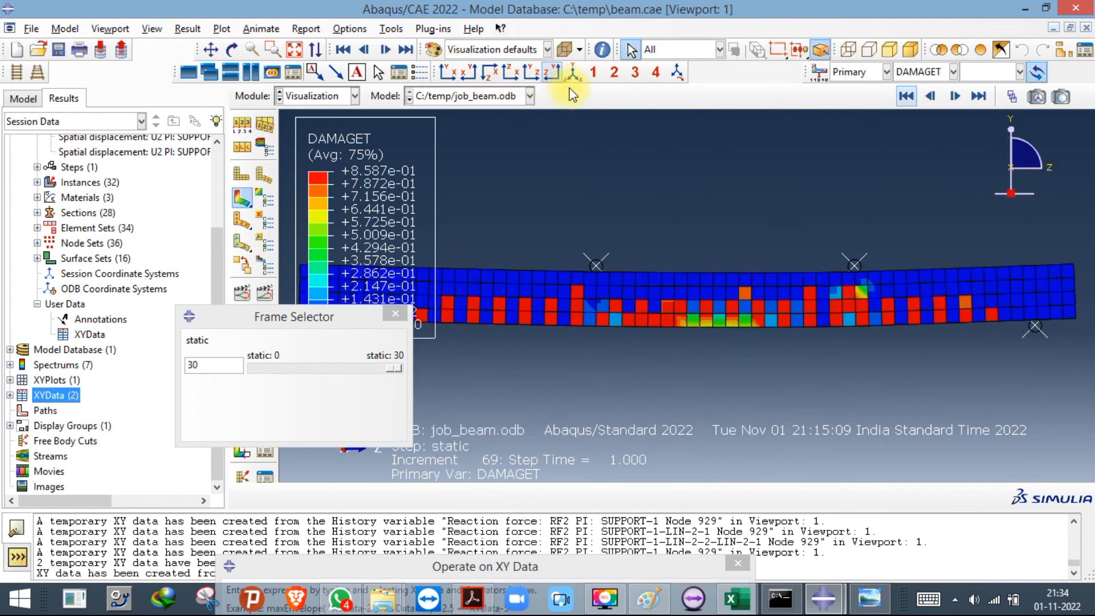
pyautogui.scroll(4, 854, 266)
pyautogui.scroll(-4, 761, 269)
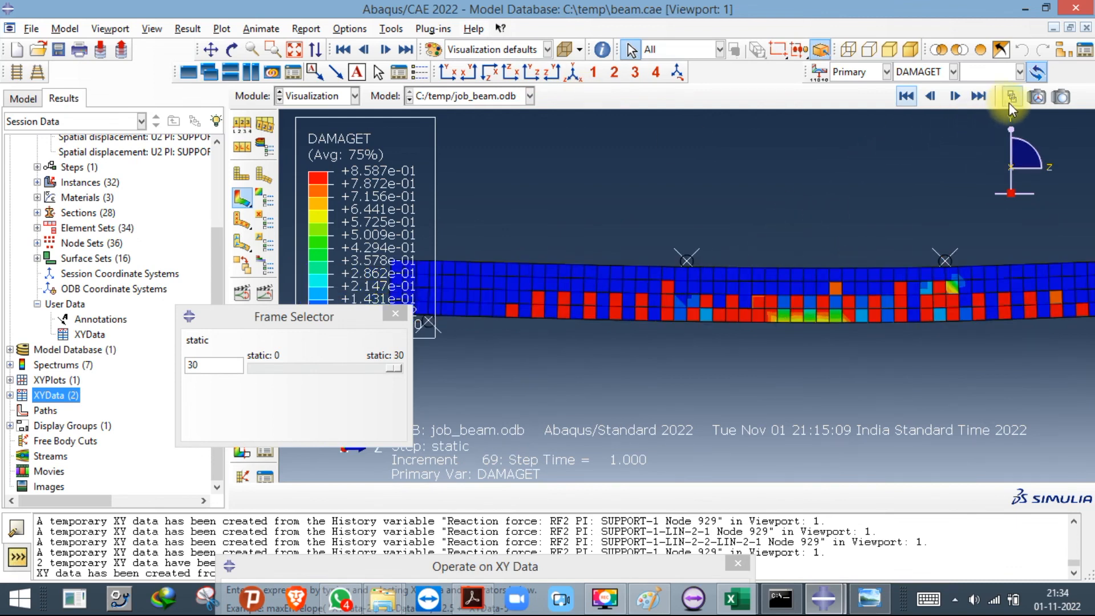
# Close the frame selector and display the DAMAGEC contours on the deformed beam.
pyautogui.click(395, 314)
pyautogui.click(248, 178)
pyautogui.click(242, 198)
pyautogui.scroll(3, 729, 302)
pyautogui.click(929, 72)
pyautogui.click(929, 73)
pyautogui.click(929, 72)
pyautogui.click(929, 72)
pyautogui.click(929, 73)
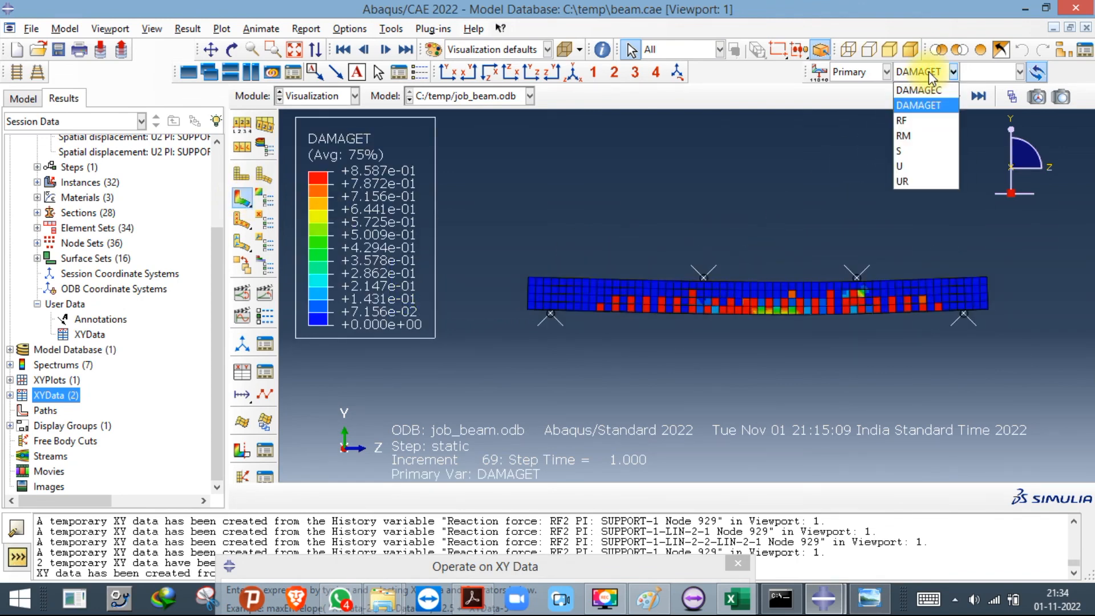
pyautogui.click(931, 89)
# Display the DAMAGET contours again and set the result frame to 17.
pyautogui.click(930, 72)
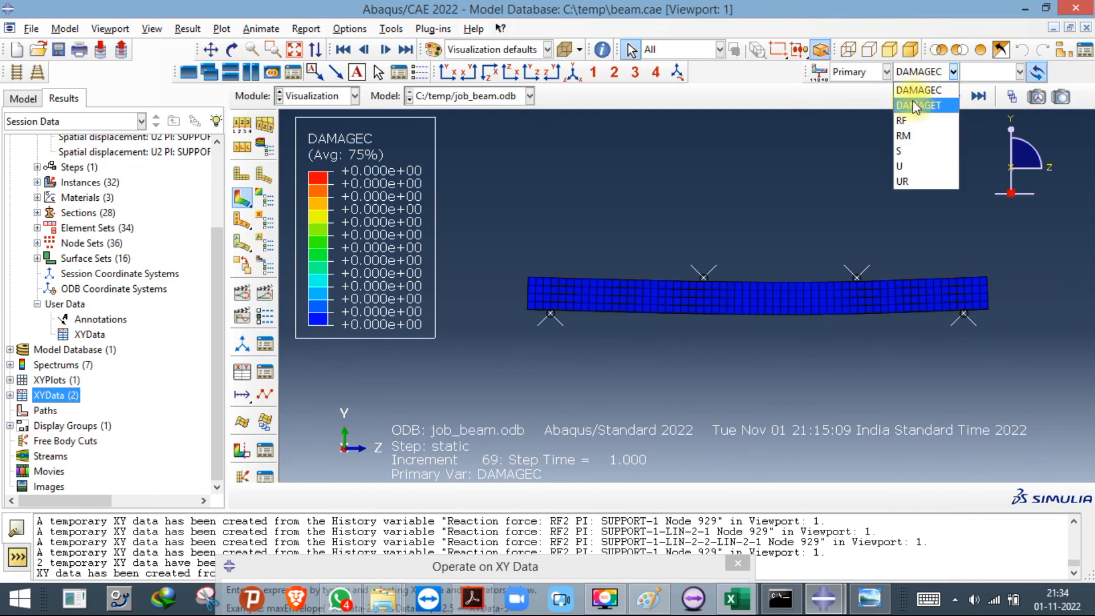
pyautogui.click(912, 105)
pyautogui.scroll(3, 752, 315)
pyautogui.scroll(-3, 718, 311)
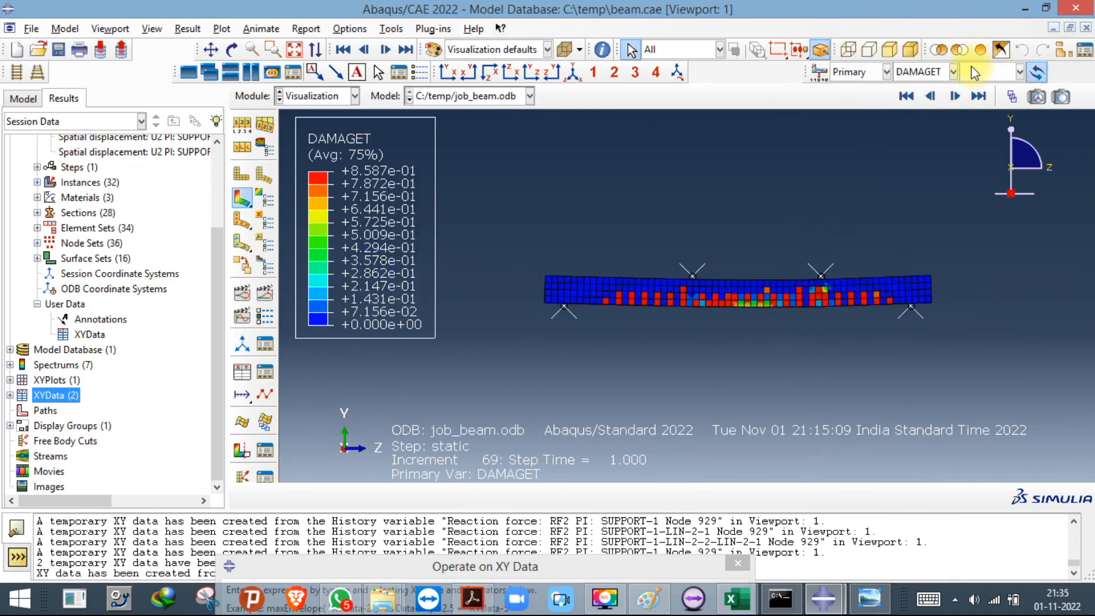
pyautogui.click(1023, 96)
pyautogui.moveTo(390, 371); pyautogui.dragTo(337, 368)
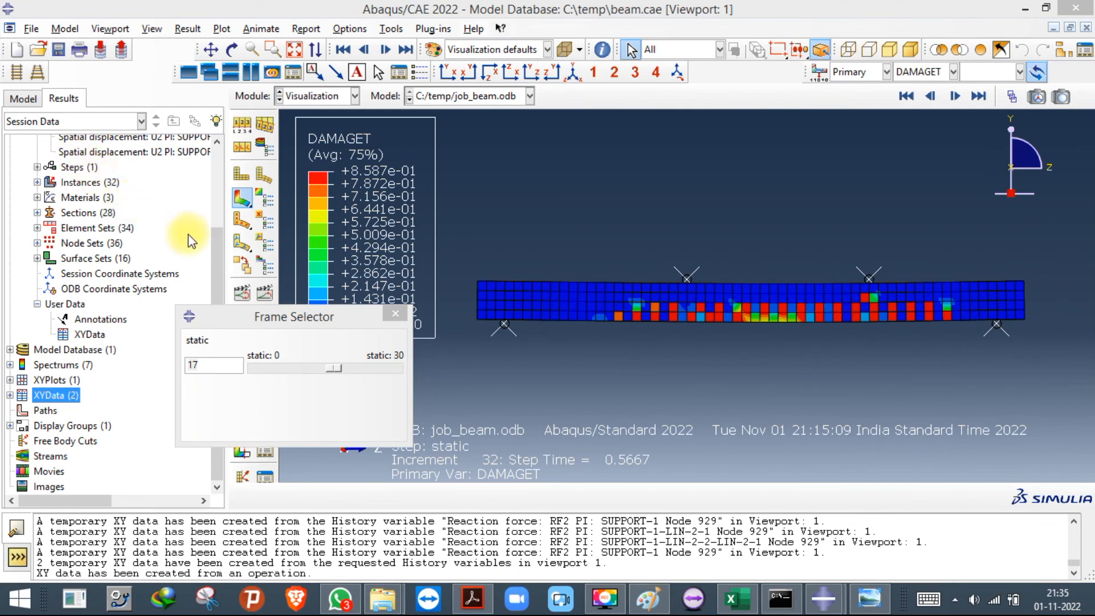
# Plot the SUPPORT-1 RF2 reaction force together with the first listed U2 displacement, SUPPORT-1-LIN-2-2-LIN-2-1, from the history output.
pyautogui.moveTo(215, 249); pyautogui.dragTo(208, 151)
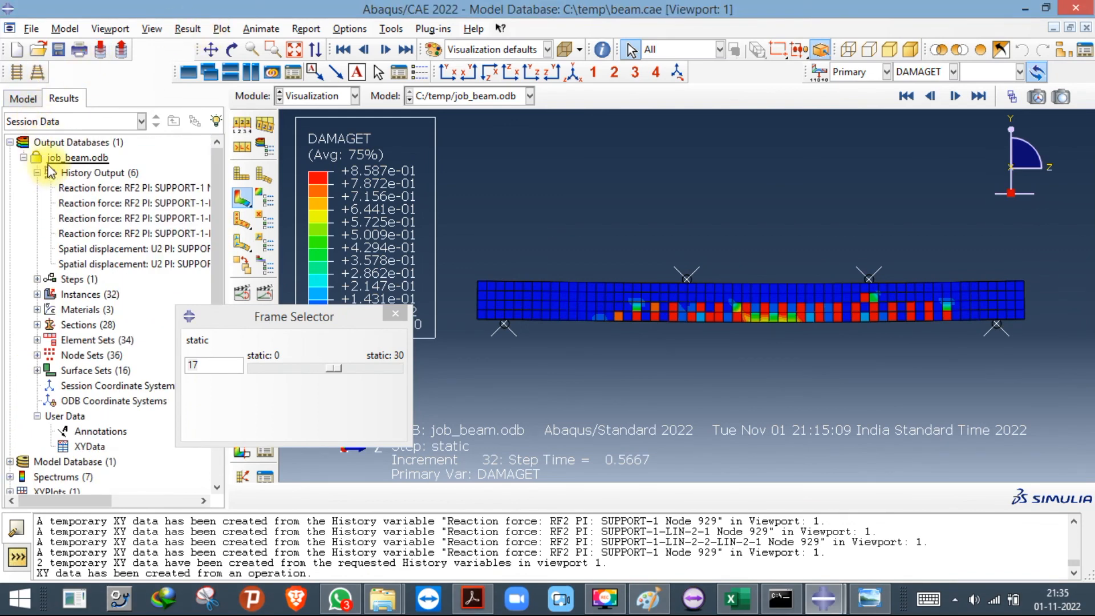
pyautogui.click(105, 186)
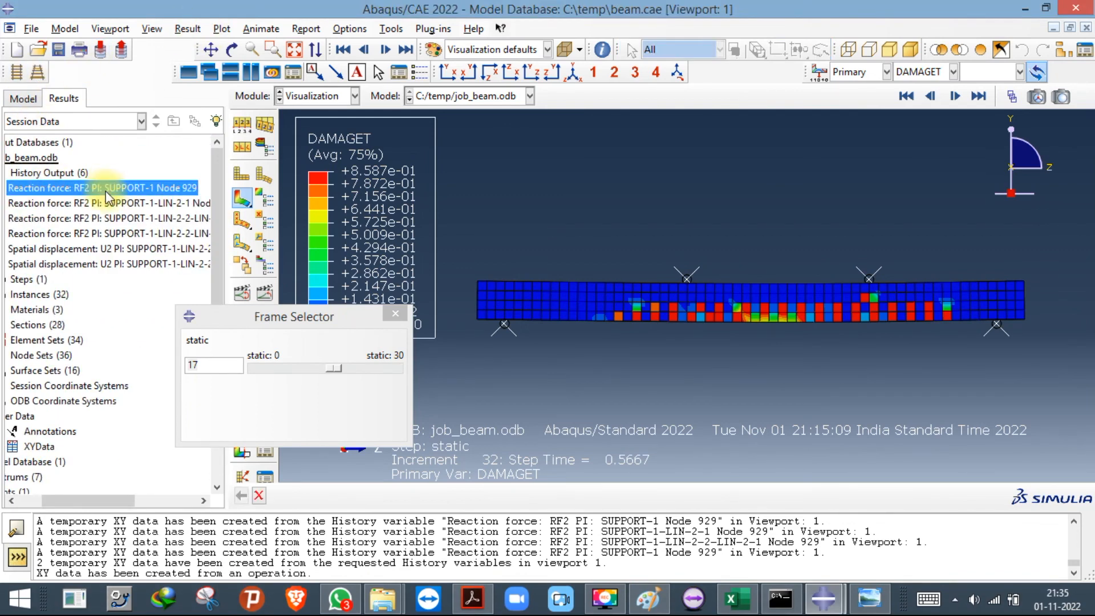
pyautogui.keyDown('ctrl'); pyautogui.click(94, 249); pyautogui.keyUp('ctrl')
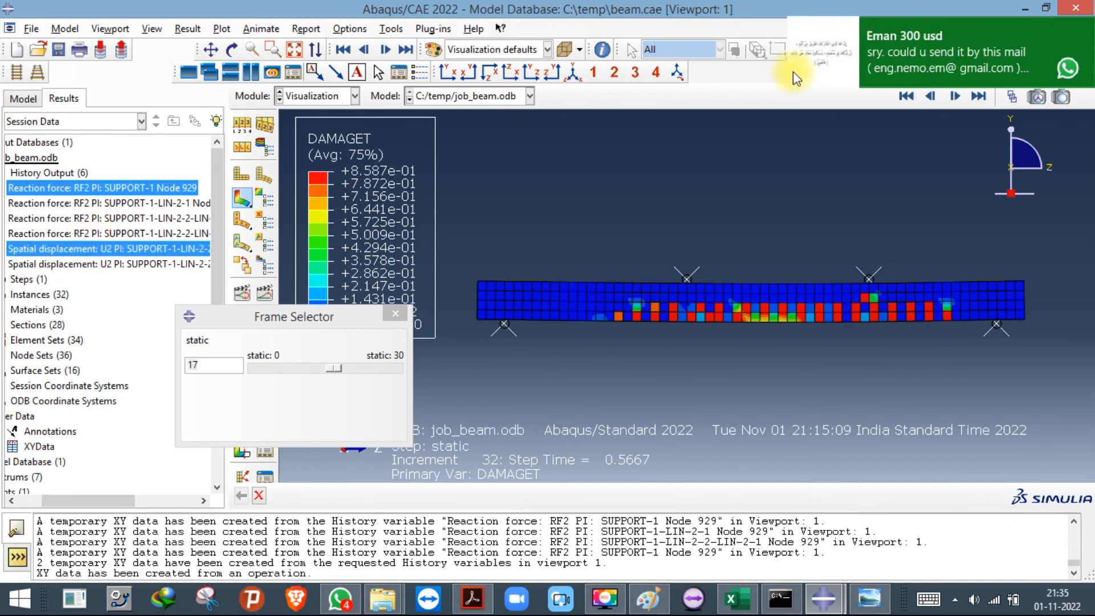
pyautogui.click(1083, 28)
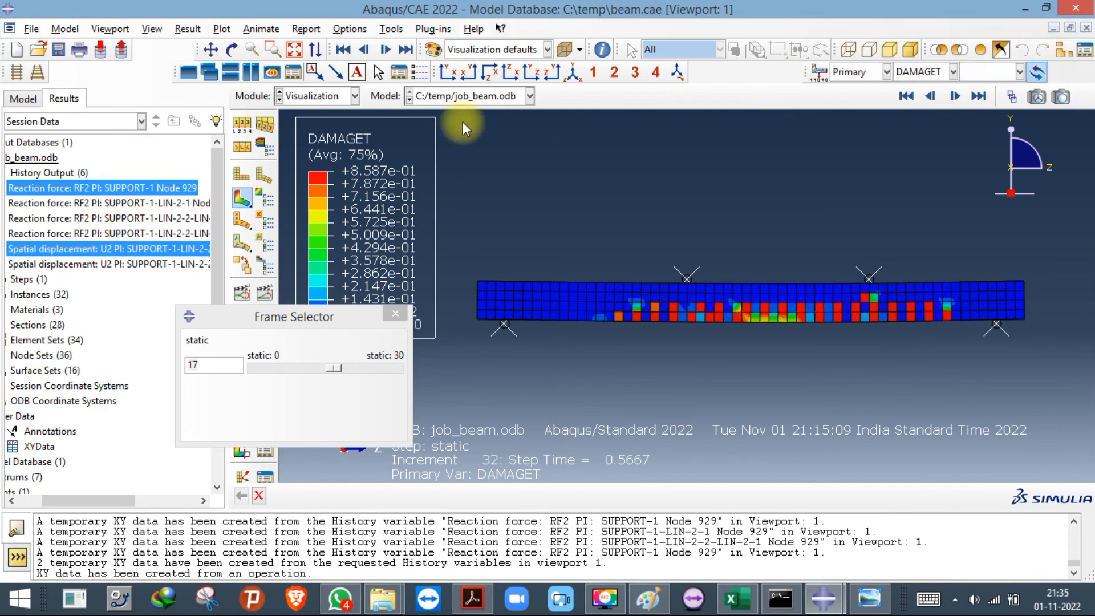
pyautogui.rightClick(179, 187)
pyautogui.click(207, 212)
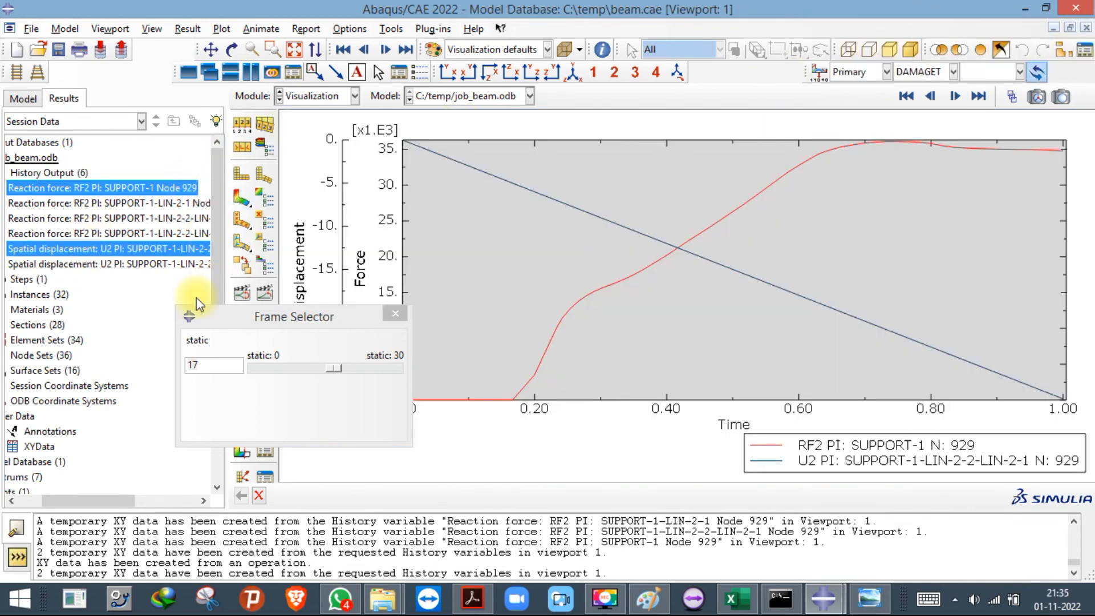
# Save the temporary curves _temp_1 and _temp_2 as permanent XY data in the session.
pyautogui.moveTo(72, 500); pyautogui.dragTo(45, 500)
pyautogui.scroll(-3, 42, 423)
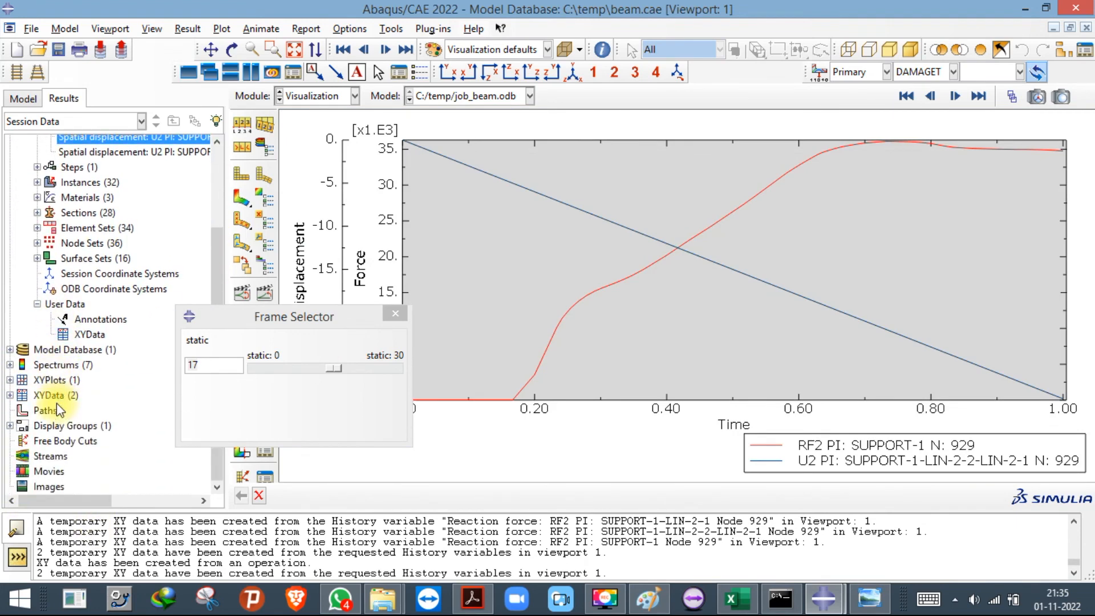
pyautogui.click(11, 395)
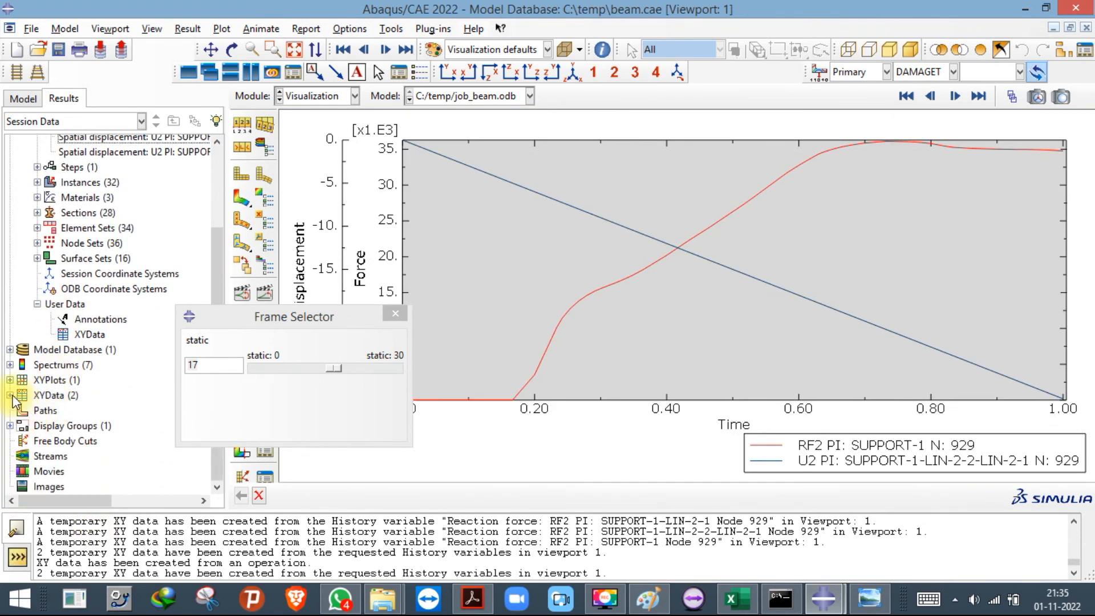
pyautogui.click(50, 415)
pyautogui.rightClick(49, 413)
pyautogui.click(47, 411)
pyautogui.keyDown('ctrl'); pyautogui.click(52, 428); pyautogui.keyUp('ctrl')
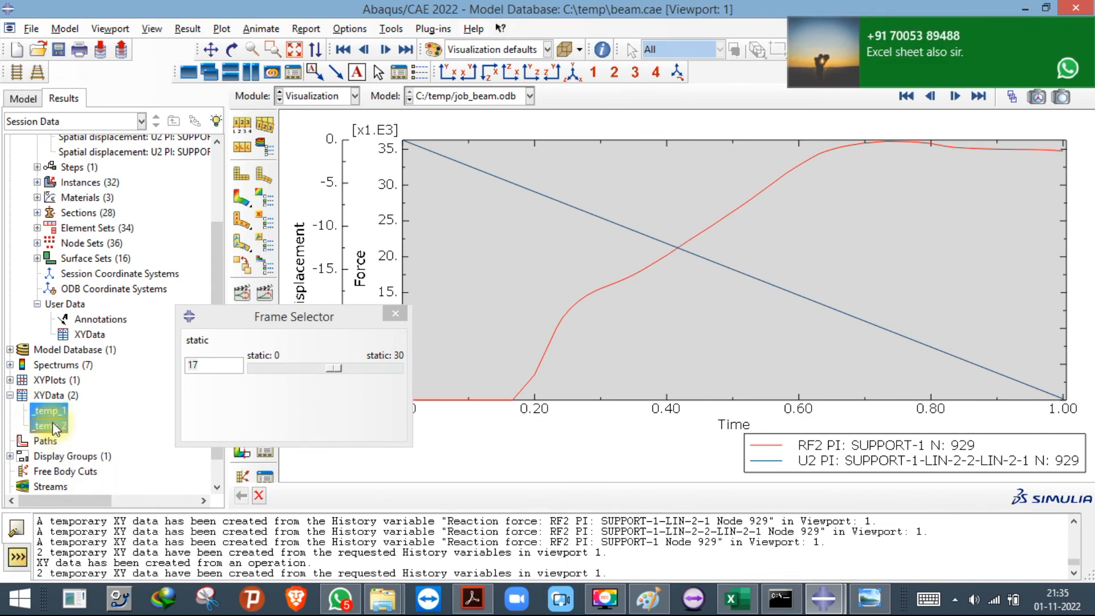
pyautogui.rightClick(53, 429)
pyautogui.click(91, 506)
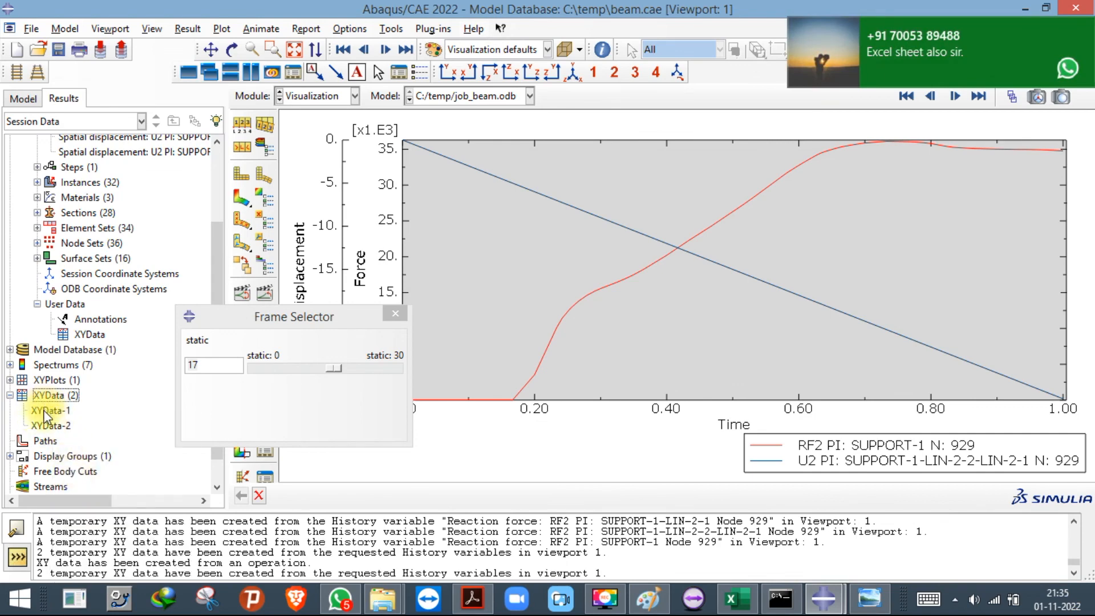
# Plot XYData-1, close the frame selector, and view its data table with the X column selected.
pyautogui.doubleClick(46, 411)
pyautogui.click(395, 314)
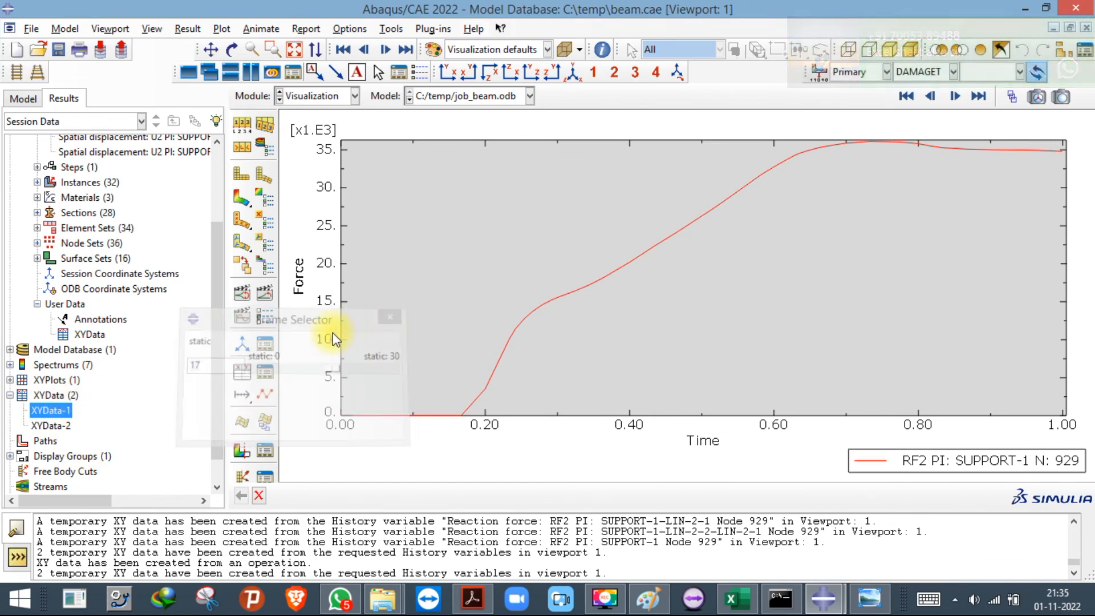
pyautogui.rightClick(55, 410)
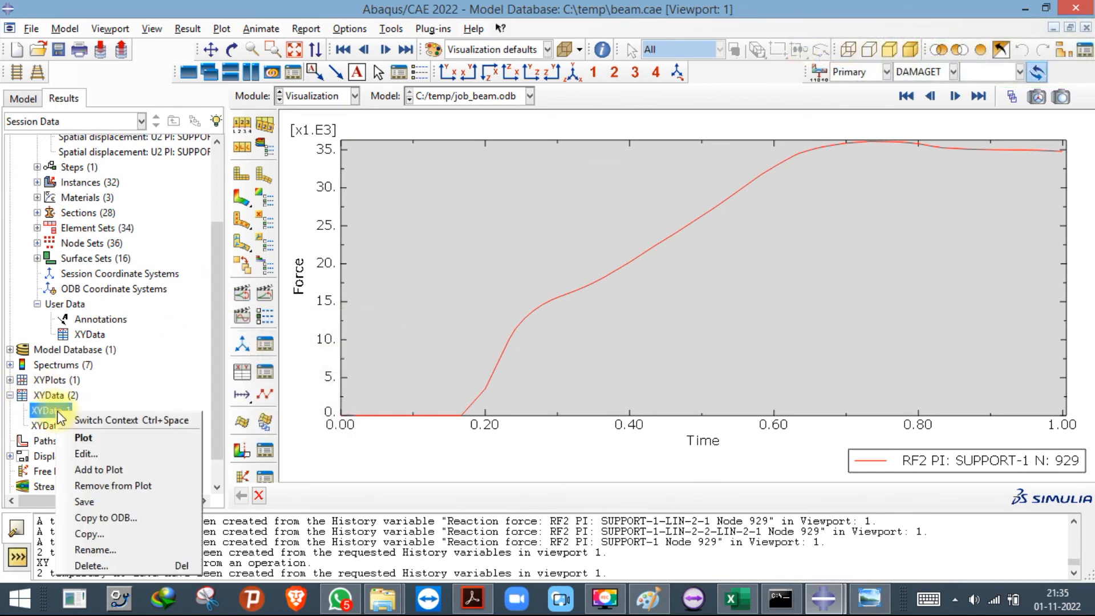
pyautogui.click(77, 448)
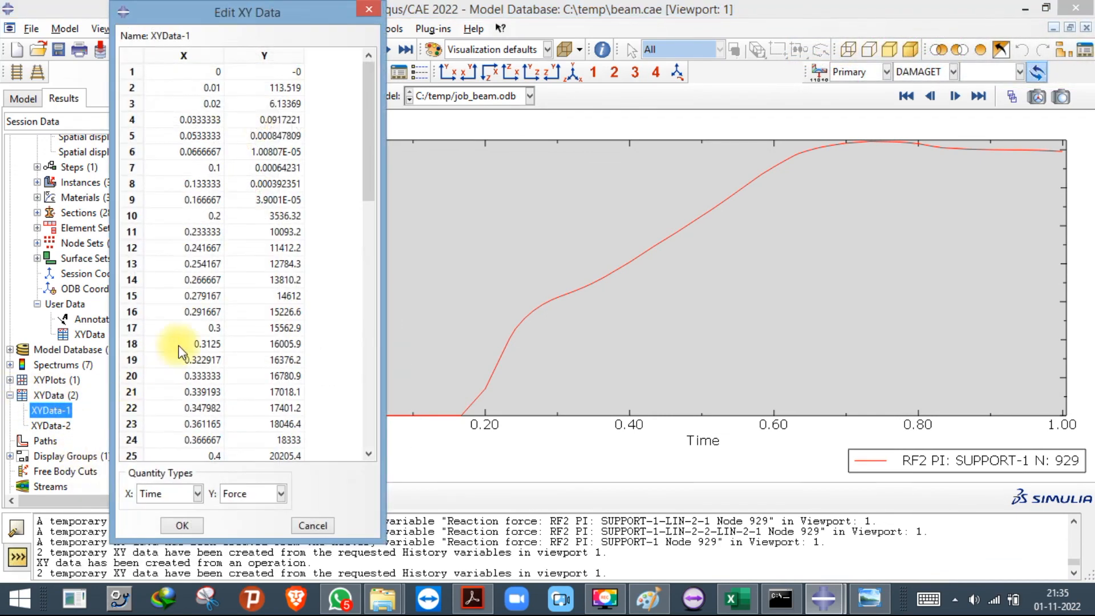
pyautogui.click(248, 58)
pyautogui.click(203, 56)
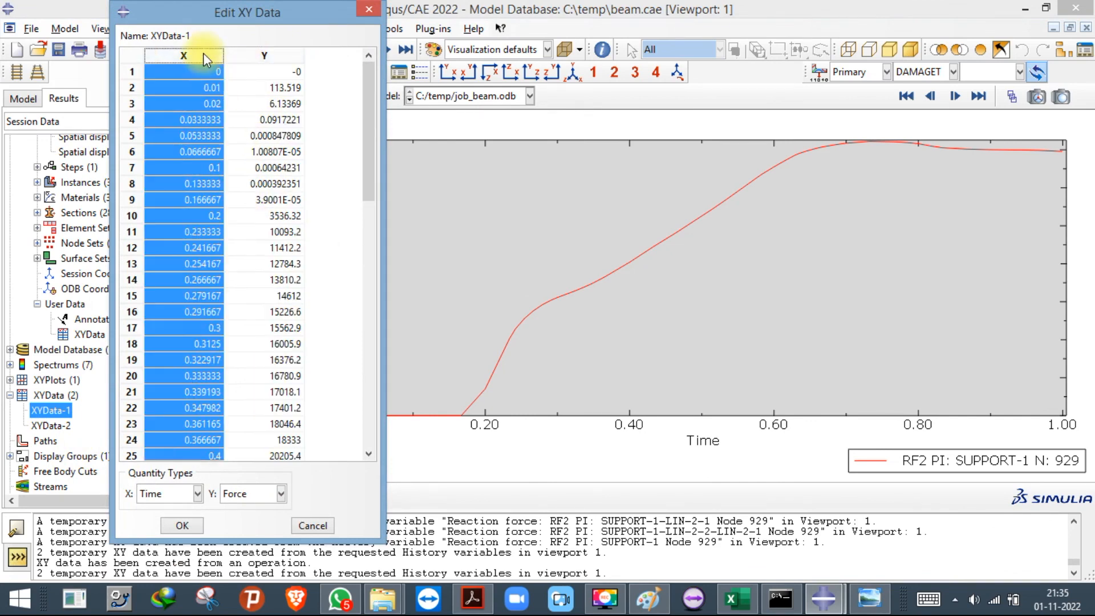
pyautogui.click(369, 9)
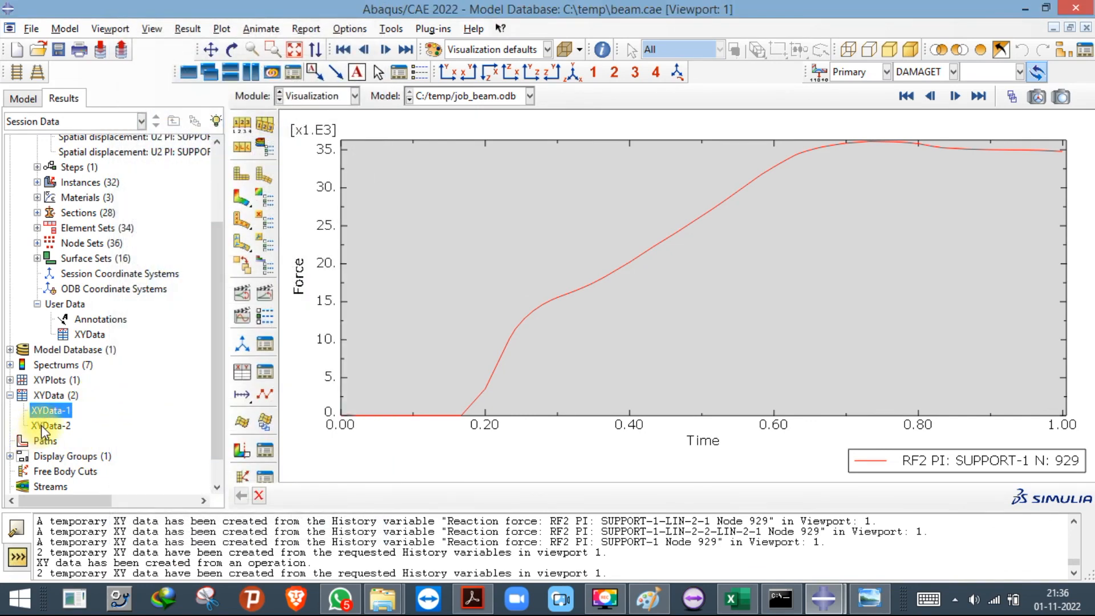
# Reopen the XYData-1 data table and select its Y force values down to row 66.
pyautogui.click(79, 426)
pyautogui.rightClick(51, 411)
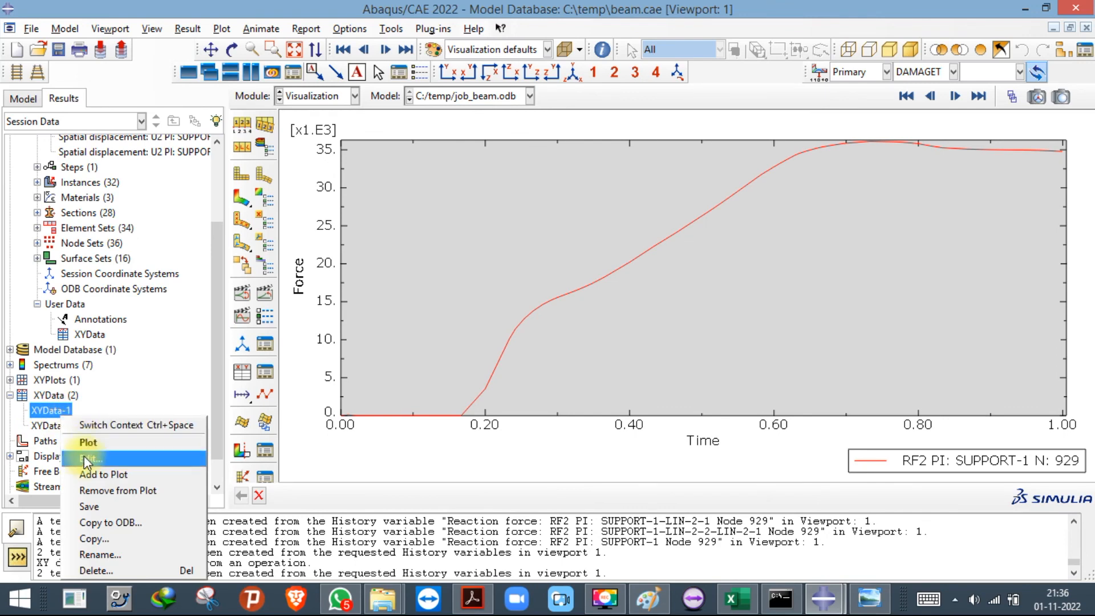
pyautogui.click(85, 440)
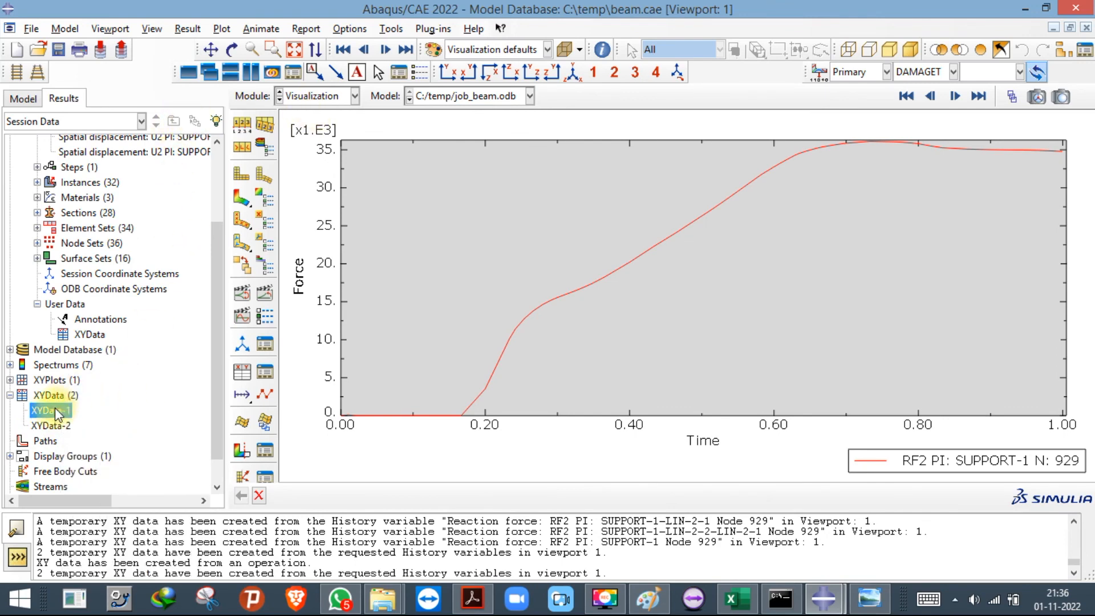
pyautogui.rightClick(55, 407)
pyautogui.click(63, 533)
pyautogui.click(286, 59)
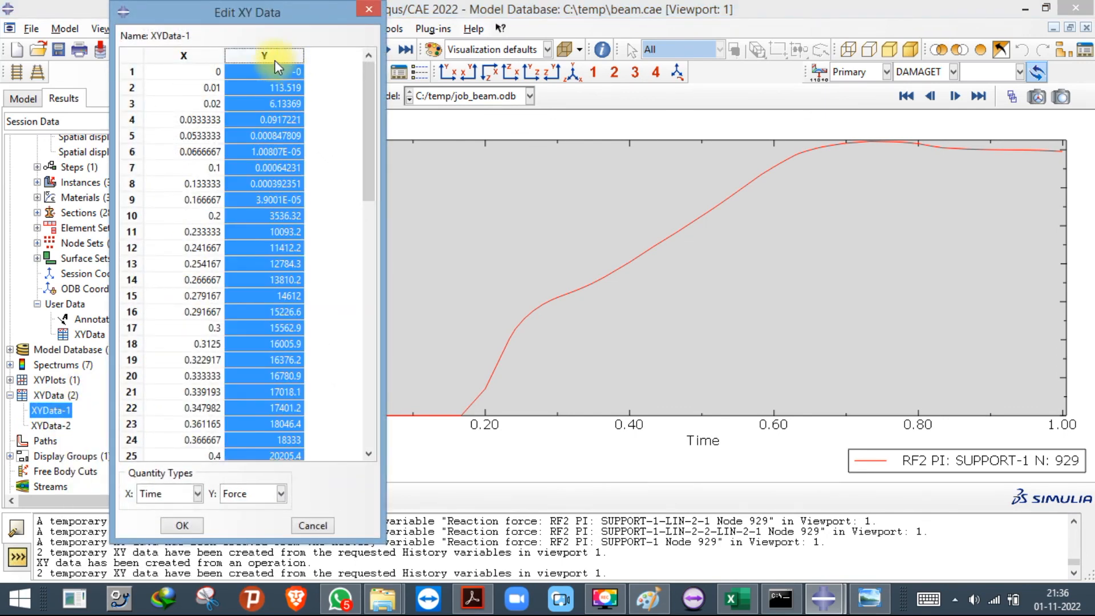
pyautogui.doubleClick(213, 69)
pyautogui.click(208, 56)
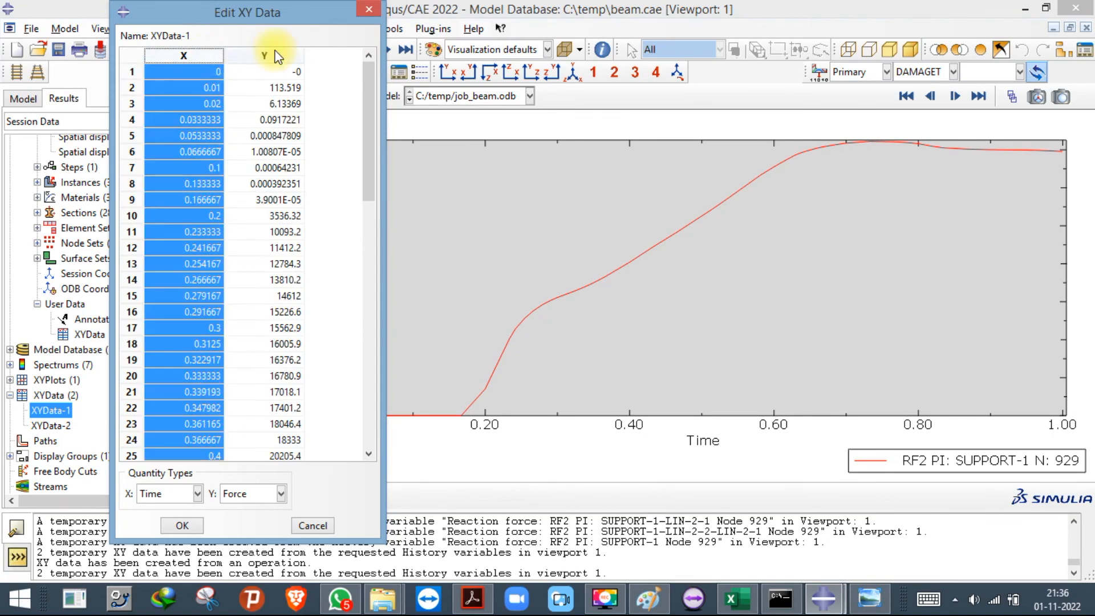
pyautogui.scroll(-15, 313, 448)
pyautogui.keyDown('shift'); pyautogui.click(273, 388); pyautogui.keyUp('shift')
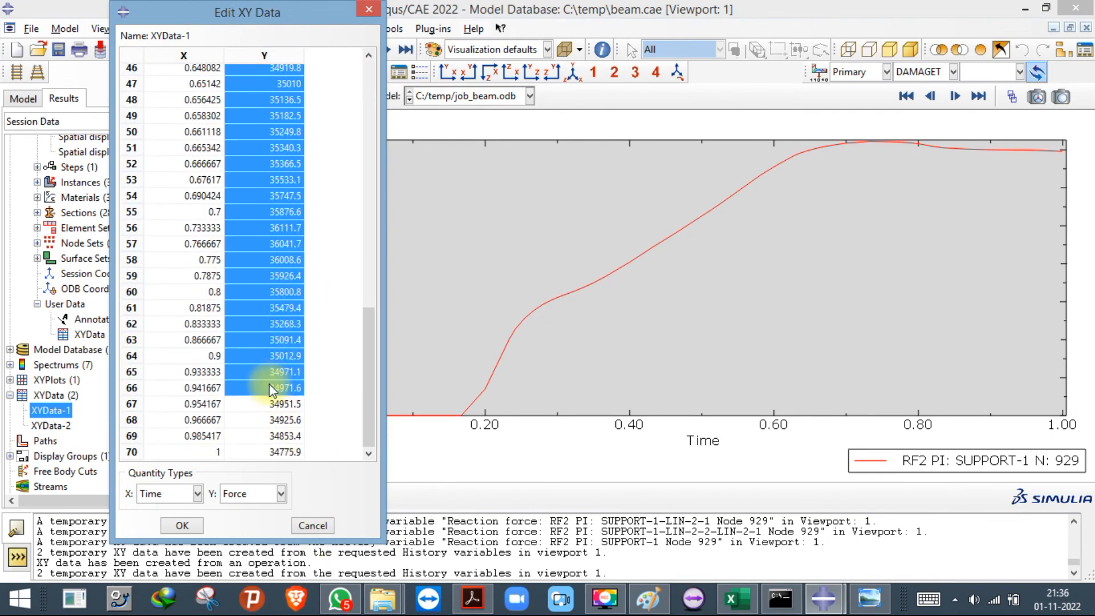
pyautogui.click(369, 9)
# Plot XYData-2 and select the Y displacement values down to row 40 in its data table.
pyautogui.doubleClick(49, 426)
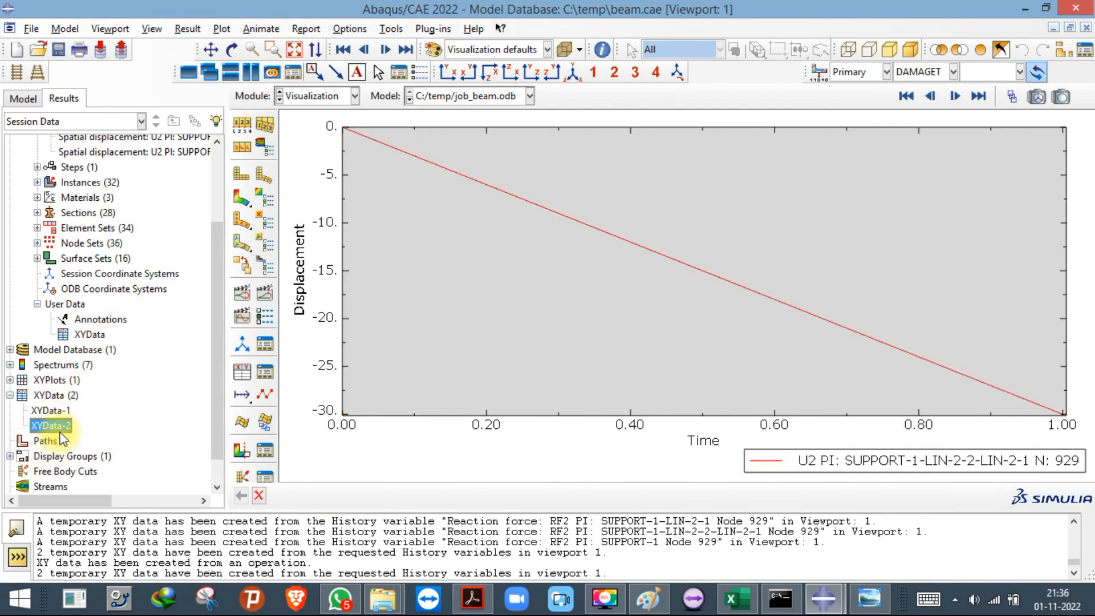
pyautogui.rightClick(62, 432)
pyautogui.click(70, 453)
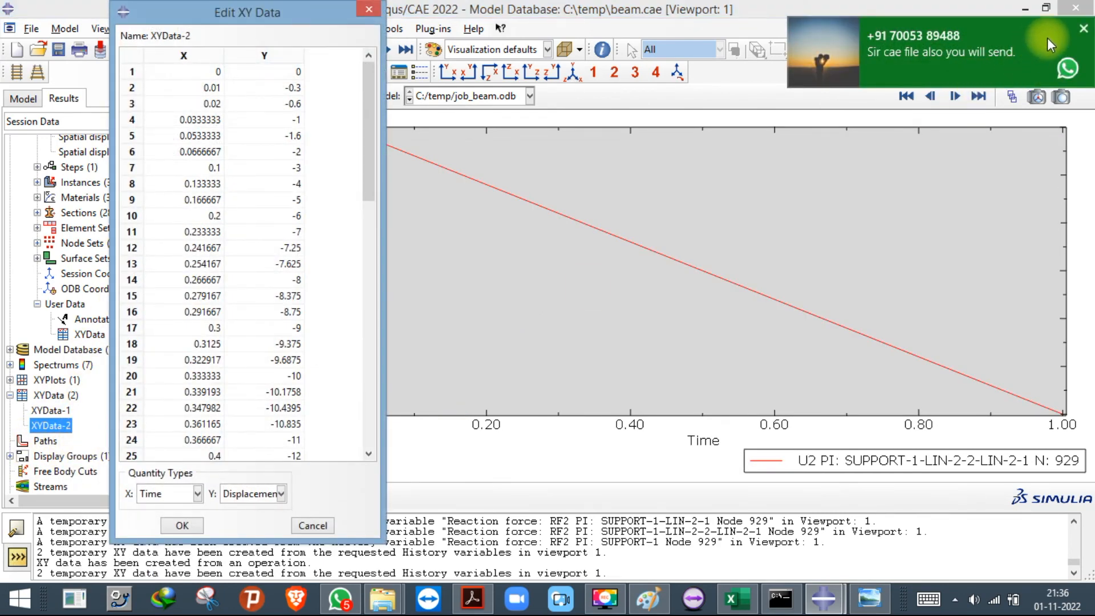
pyautogui.click(1082, 29)
pyautogui.scroll(-1, 308, 69)
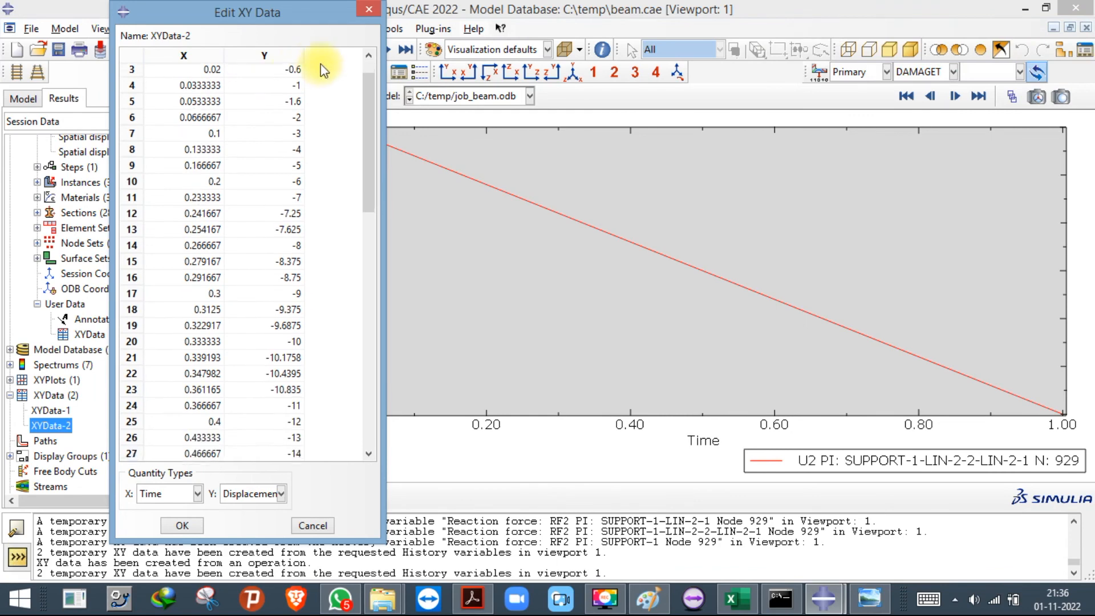
pyautogui.scroll(1, 265, 66)
pyautogui.moveTo(263, 74); pyautogui.dragTo(273, 402)
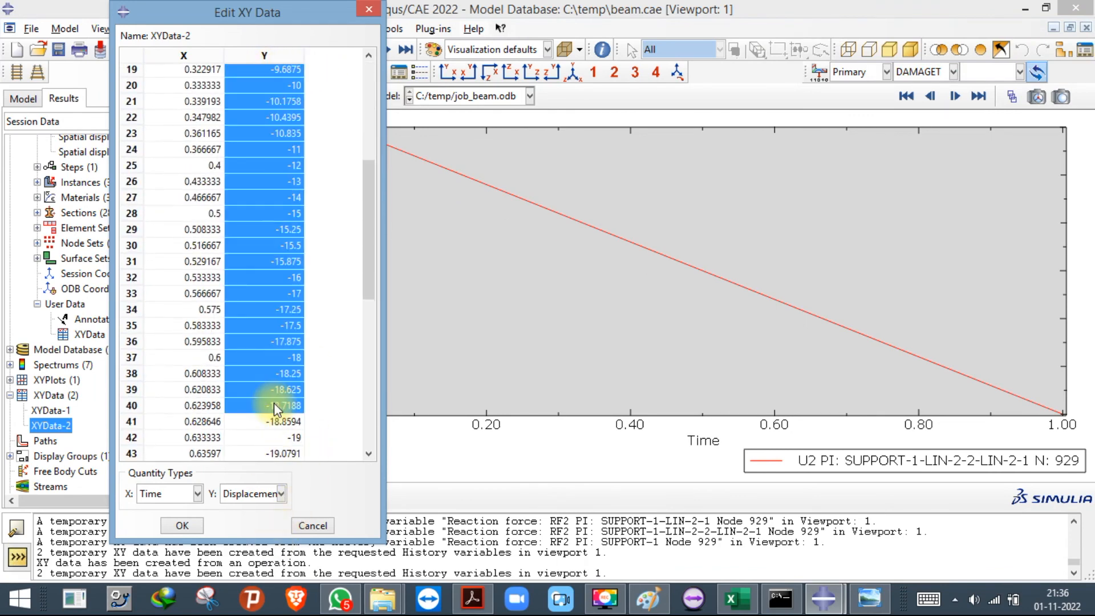
pyautogui.click(363, 7)
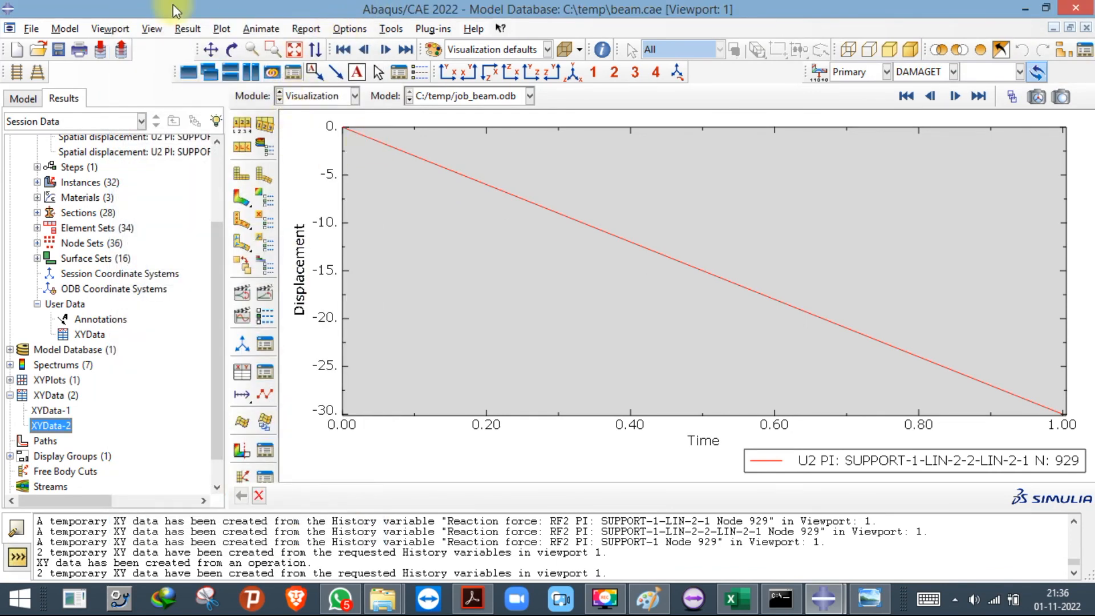
# Save the beam.cae model database and exit Abaqus/CAE.
pyautogui.click(59, 49)
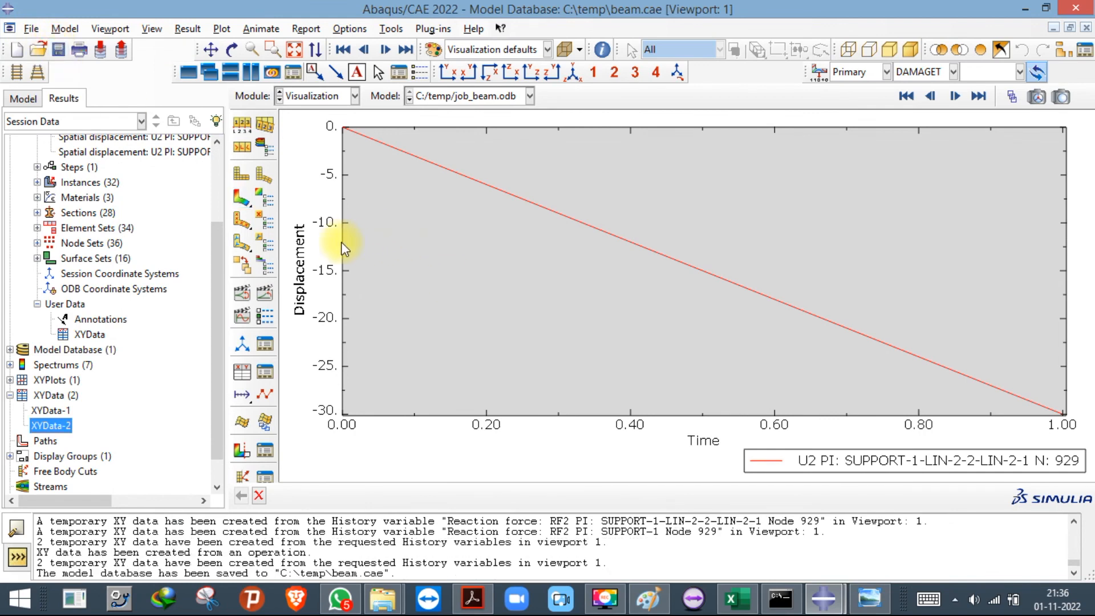
pyautogui.click(25, 94)
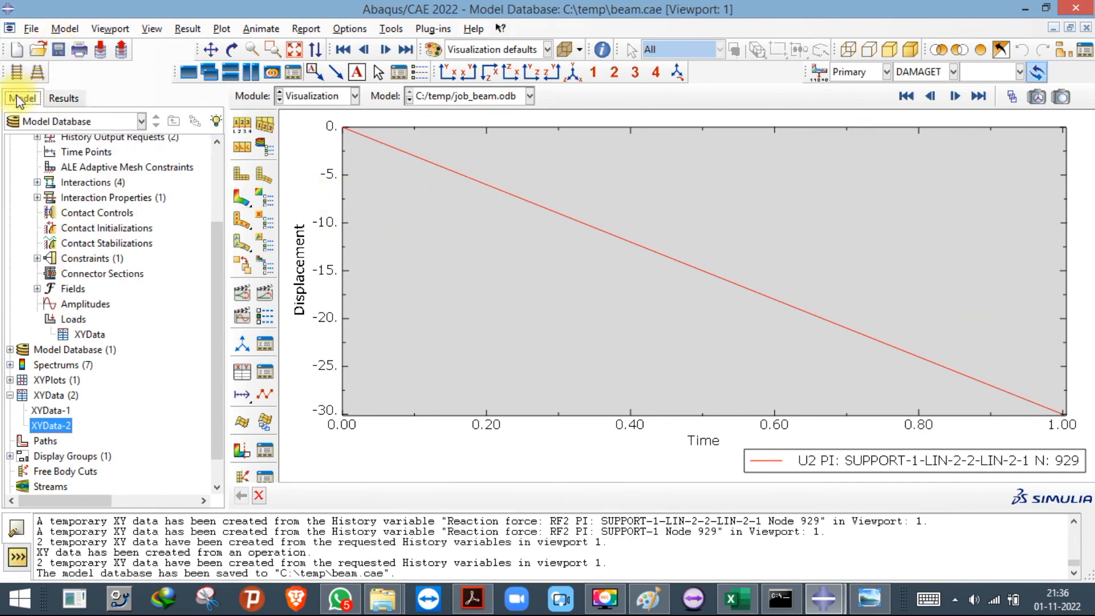
pyautogui.click(57, 50)
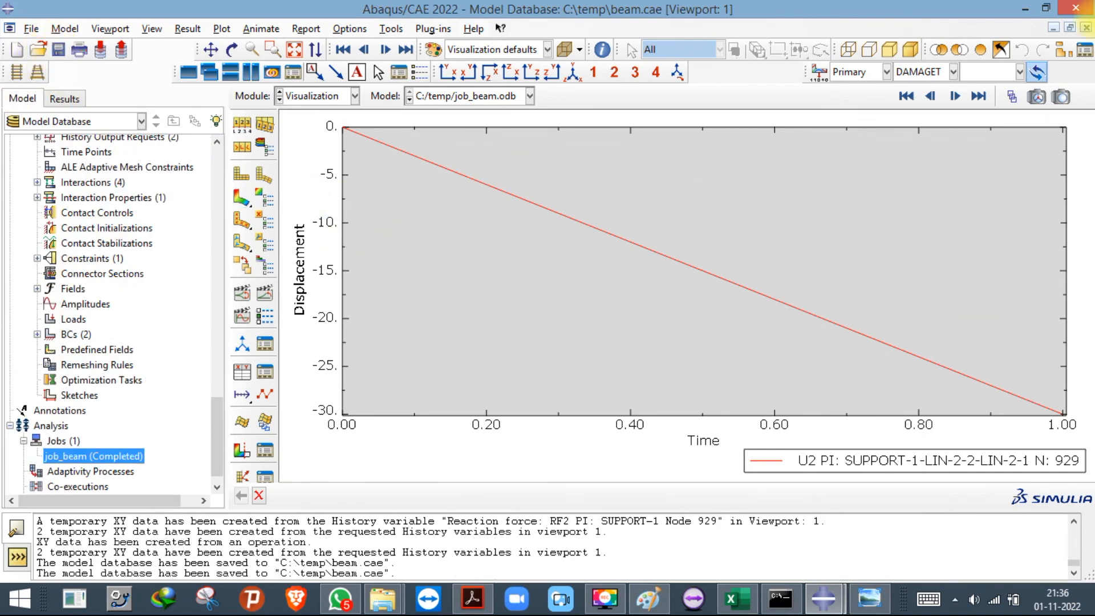
pyautogui.click(1079, 8)
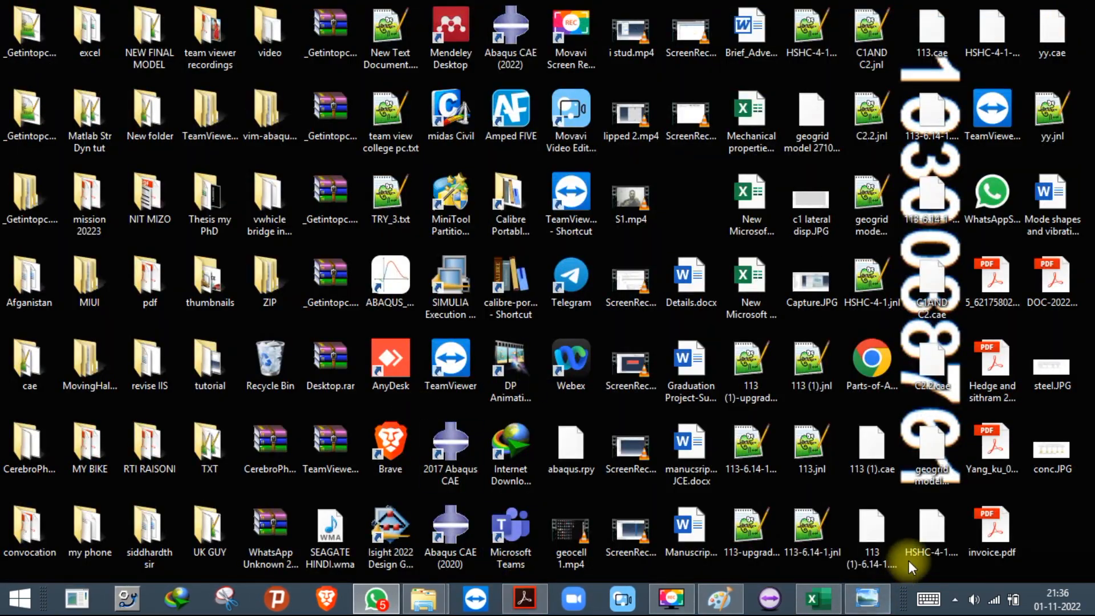